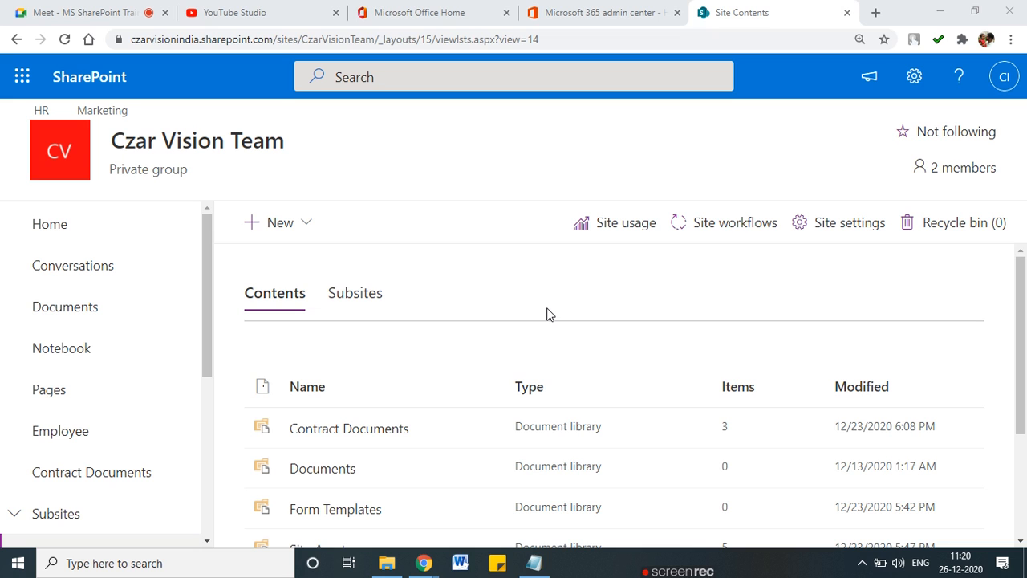
Step: From Site contents, choose New > List to show the blank, Excel and template list options
click(302, 228)
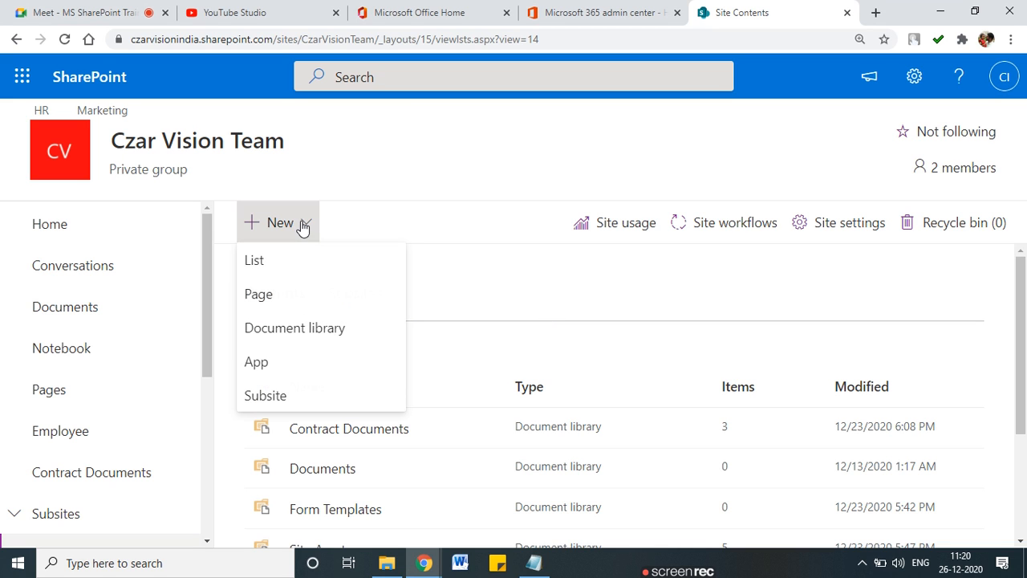
click(291, 269)
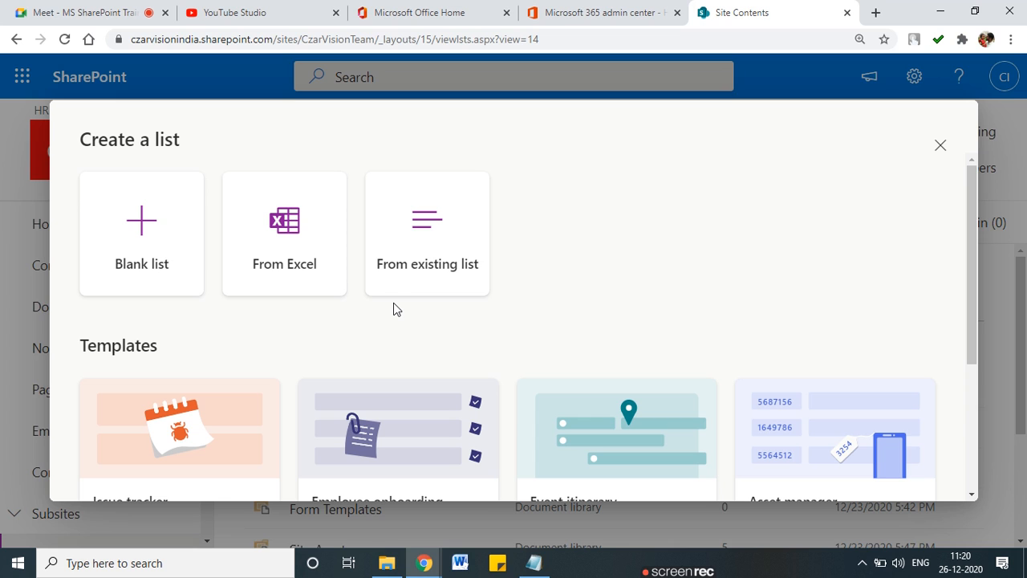
Step: Create a blank list named 'Student Data', leaving site navigation display on
click(151, 230)
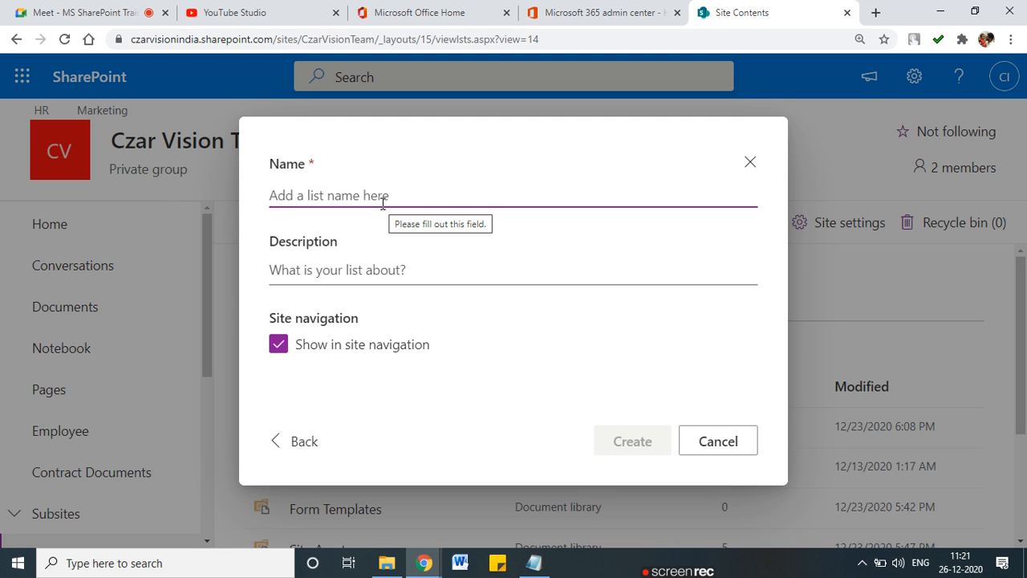
text(Student )
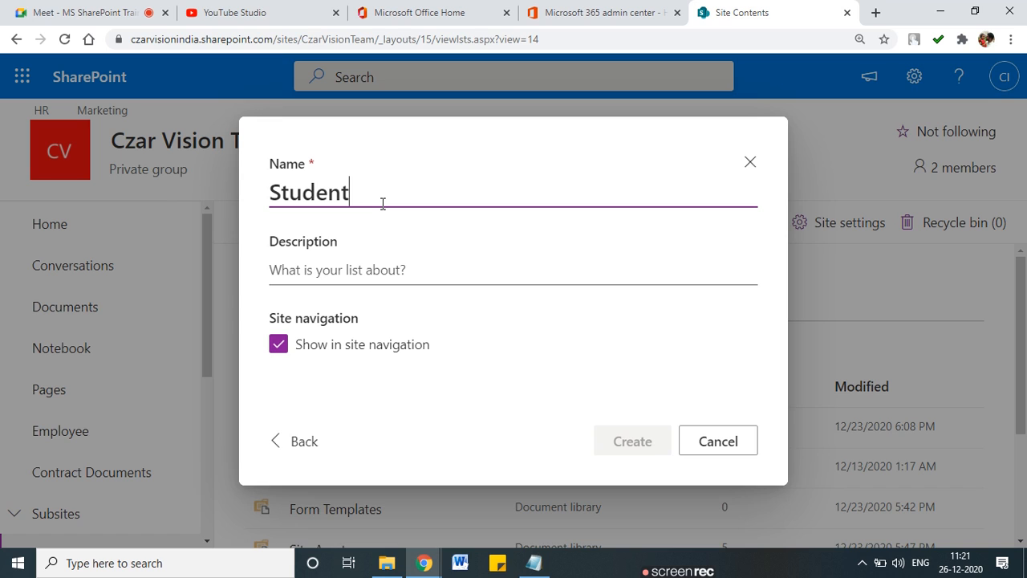
text(Data)
key(Left)
key(Left)
key(Left)
key(Left)
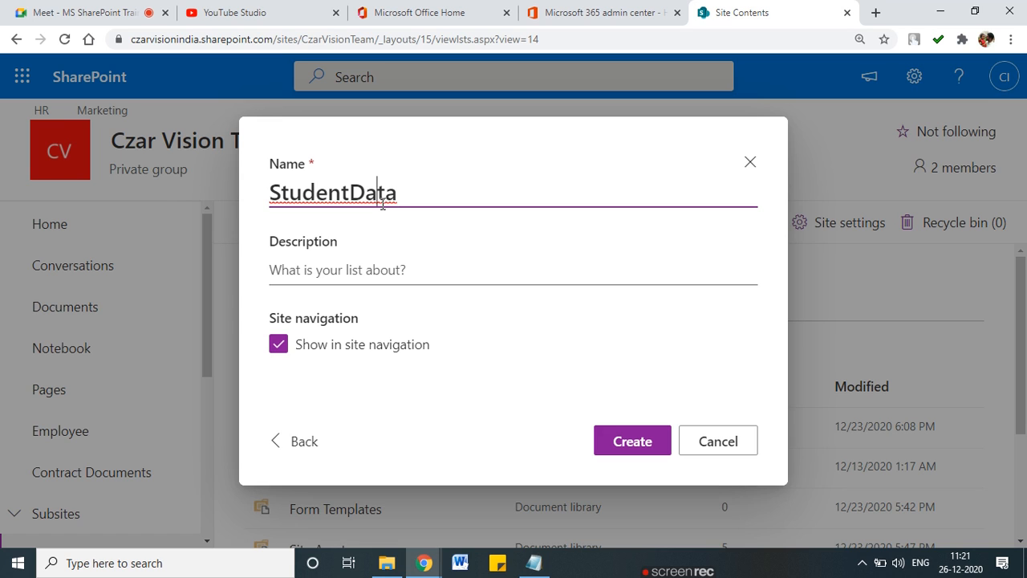
click(384, 270)
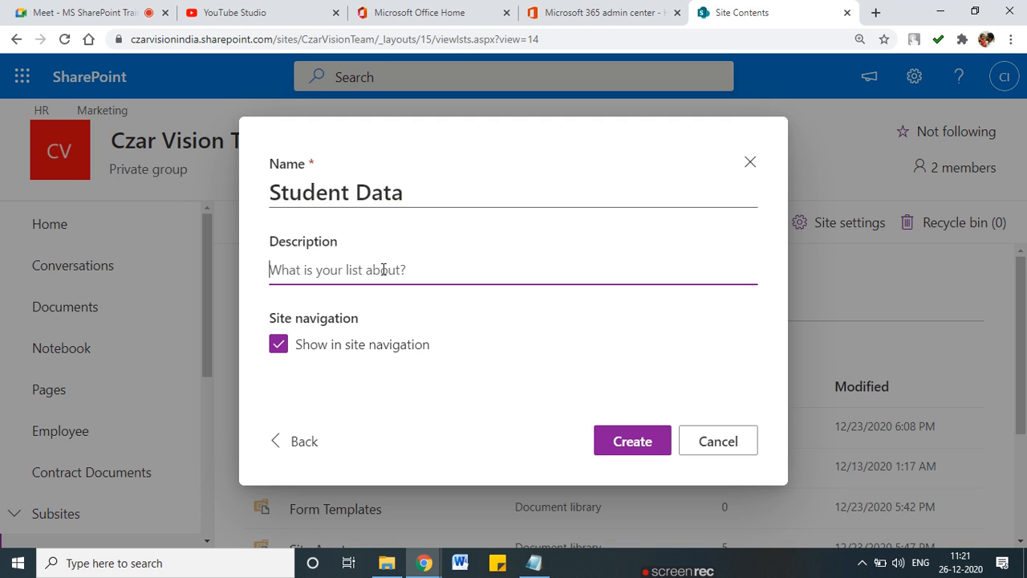
click(654, 443)
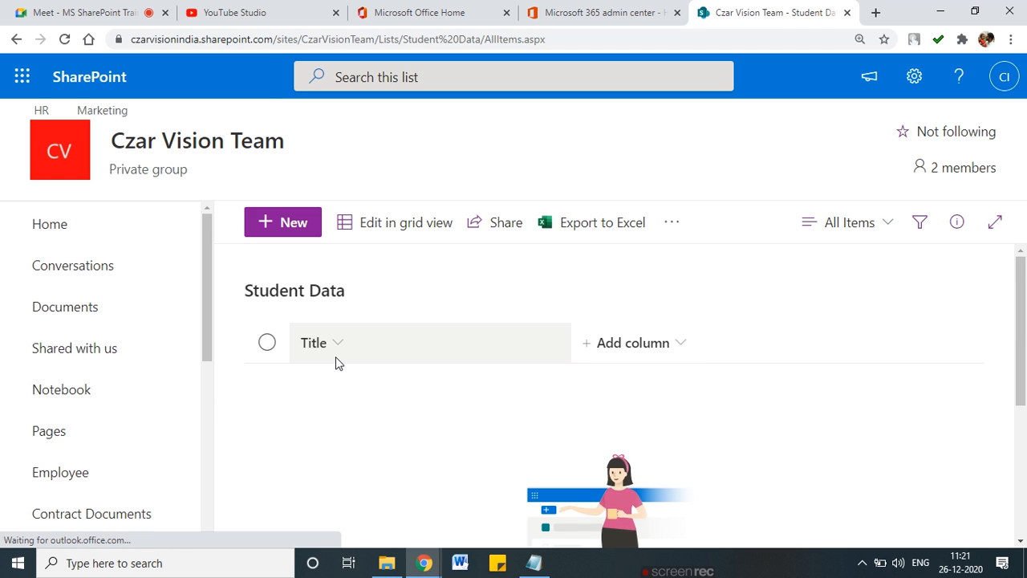
Step: Annotate the Title column with 'Why!?' and show the column types available to add
mouse_move(334, 353)
mouse_down()
mouse_move(356, 344)
mouse_move(263, 326)
mouse_move(319, 365)
mouse_move(350, 350)
mouse_up()
mouse_move(367, 302)
mouse_down()
mouse_move(396, 304)
mouse_move(419, 321)
mouse_move(418, 344)
mouse_up()
mouse_move(435, 316)
mouse_down()
mouse_move(443, 313)
mouse_move(433, 353)
mouse_up()
drag(388, 362, 412, 362)
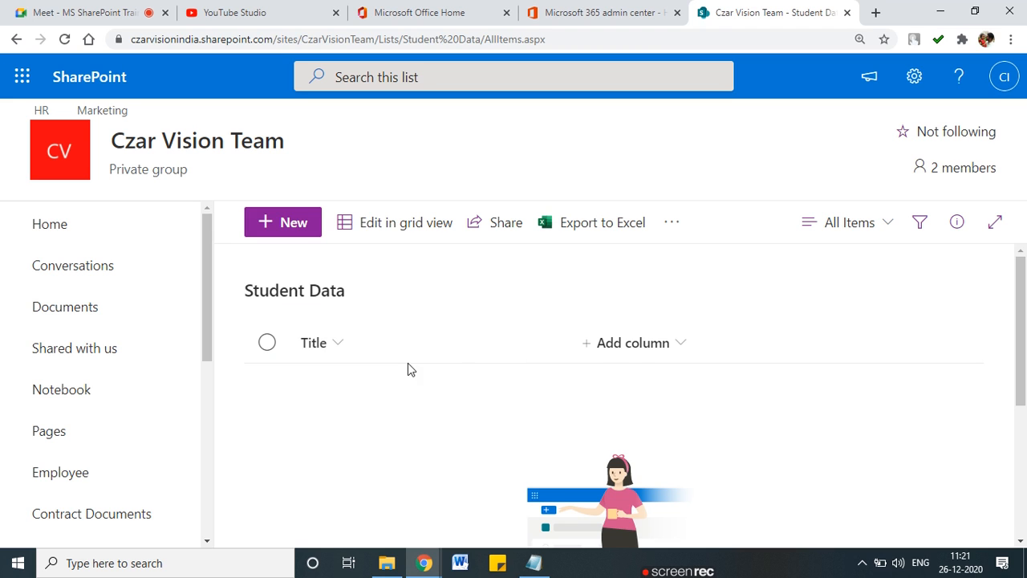
click(654, 349)
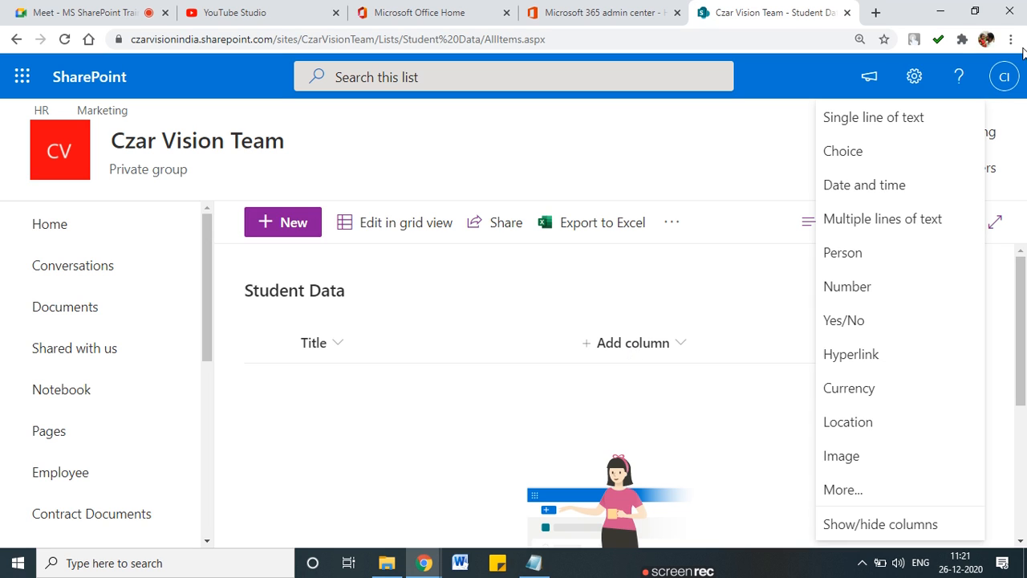
Step: Underline each column type from Single line of text to Image, then close the dropdown
mouse_move(816, 116)
mouse_down()
mouse_move(789, 113)
mouse_move(813, 461)
mouse_move(827, 497)
mouse_up()
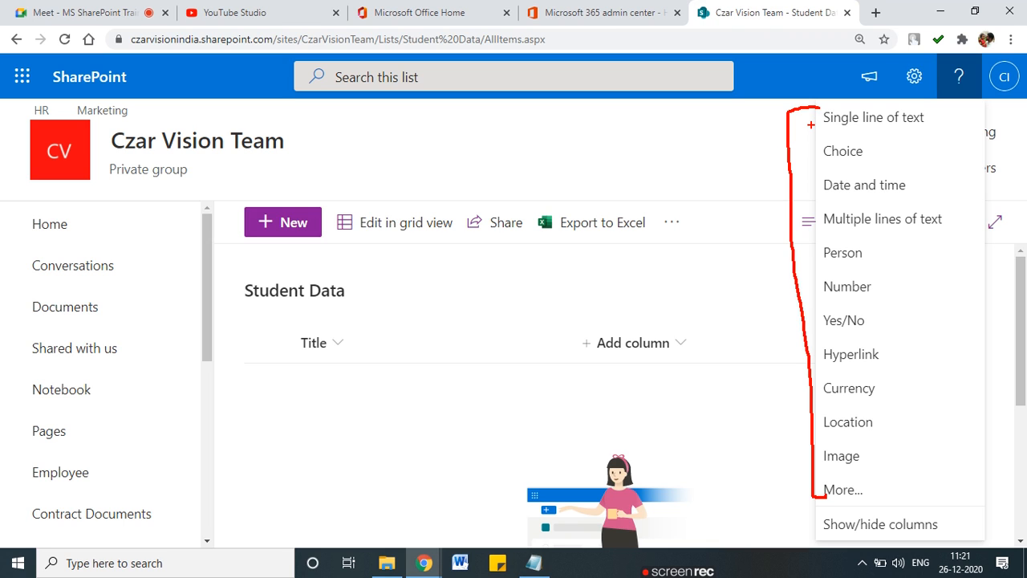
drag(831, 127, 939, 125)
drag(837, 166, 861, 160)
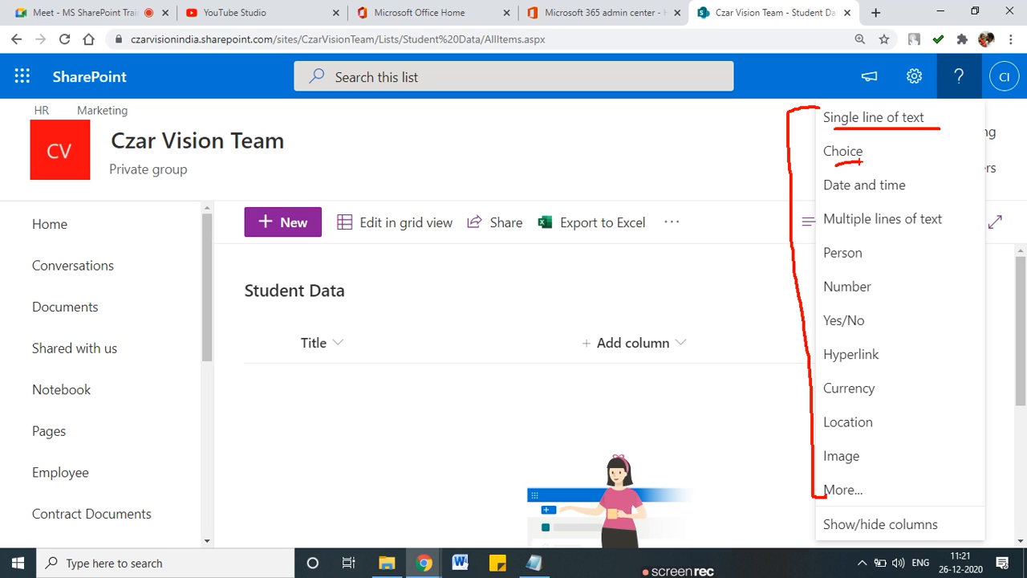
drag(839, 195, 906, 191)
drag(835, 237, 920, 235)
drag(827, 272, 871, 269)
drag(835, 303, 871, 301)
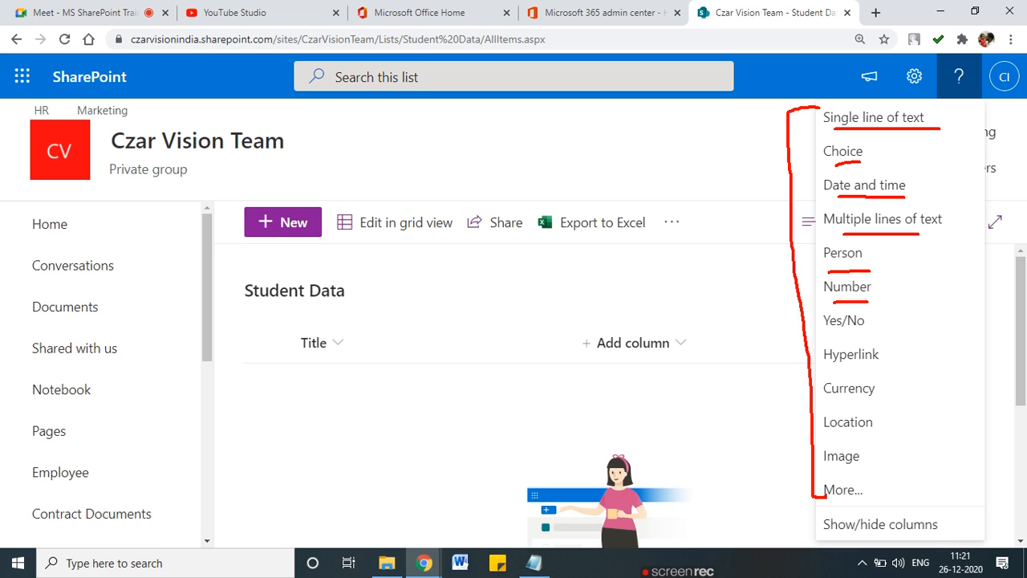
drag(837, 367, 875, 365)
drag(827, 403, 874, 401)
drag(830, 438, 873, 436)
drag(827, 465, 858, 464)
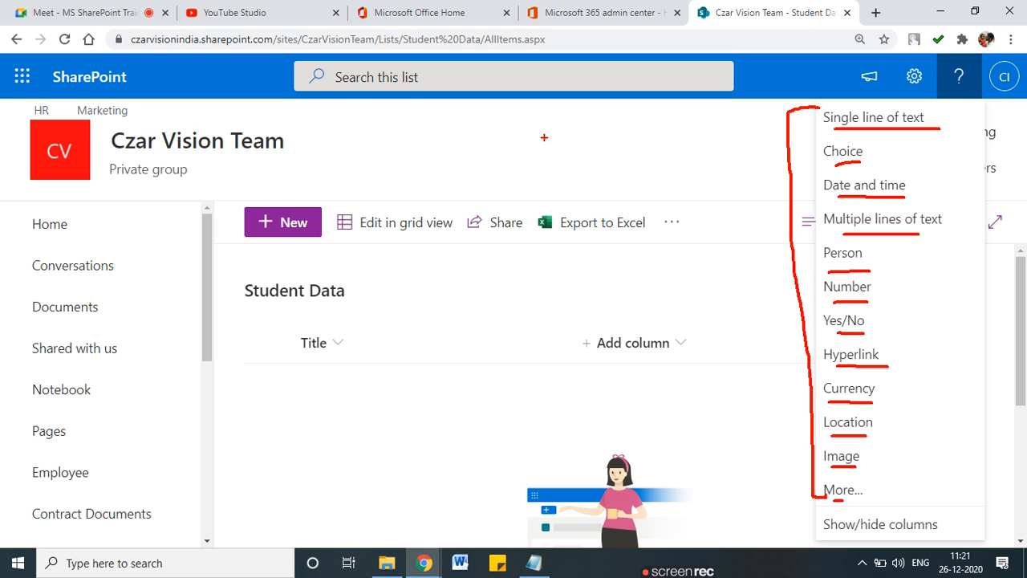
click(650, 159)
Step: Open the Student Data list settings page
click(914, 76)
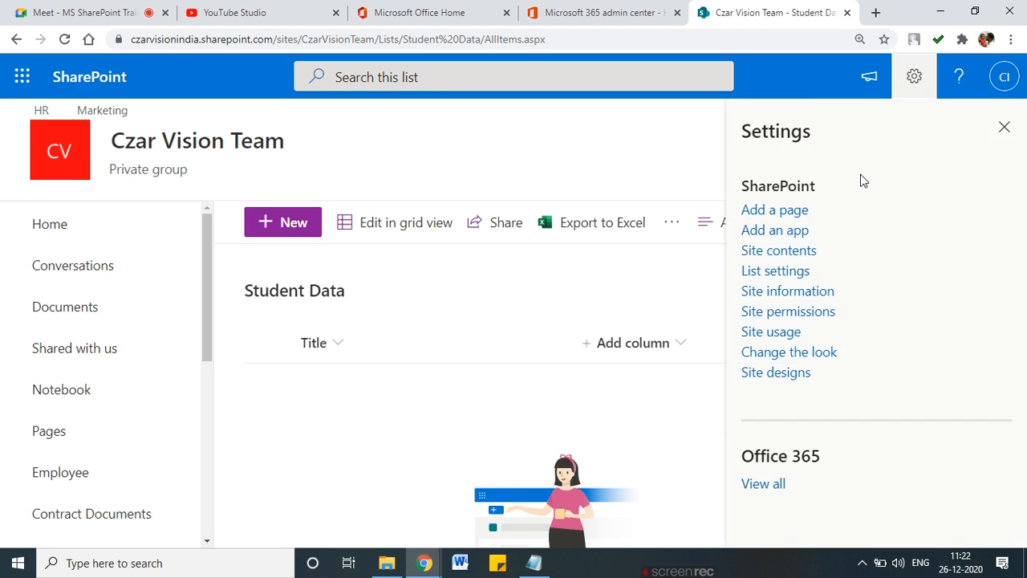
click(779, 281)
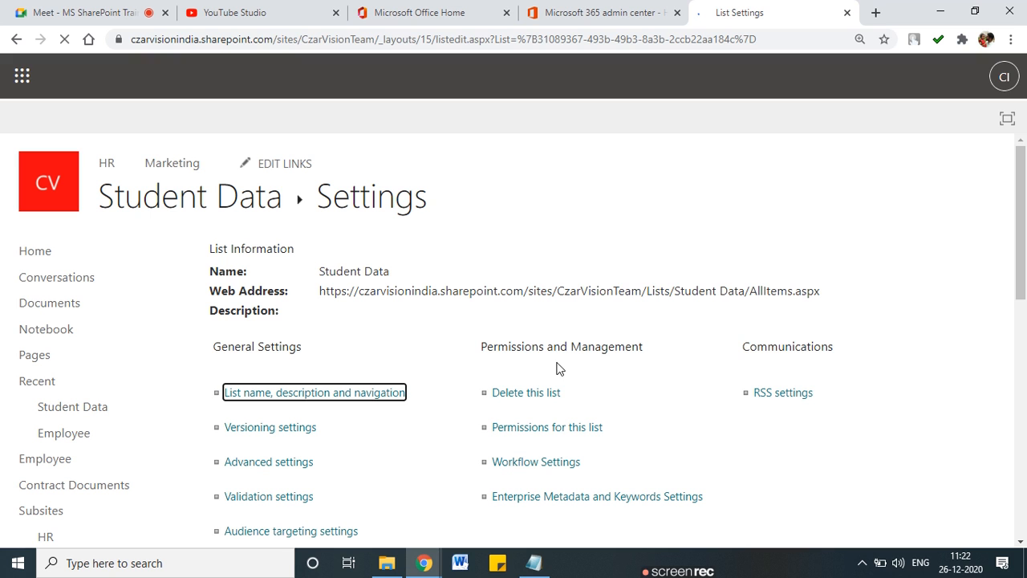
scroll(685, 324, down, 8)
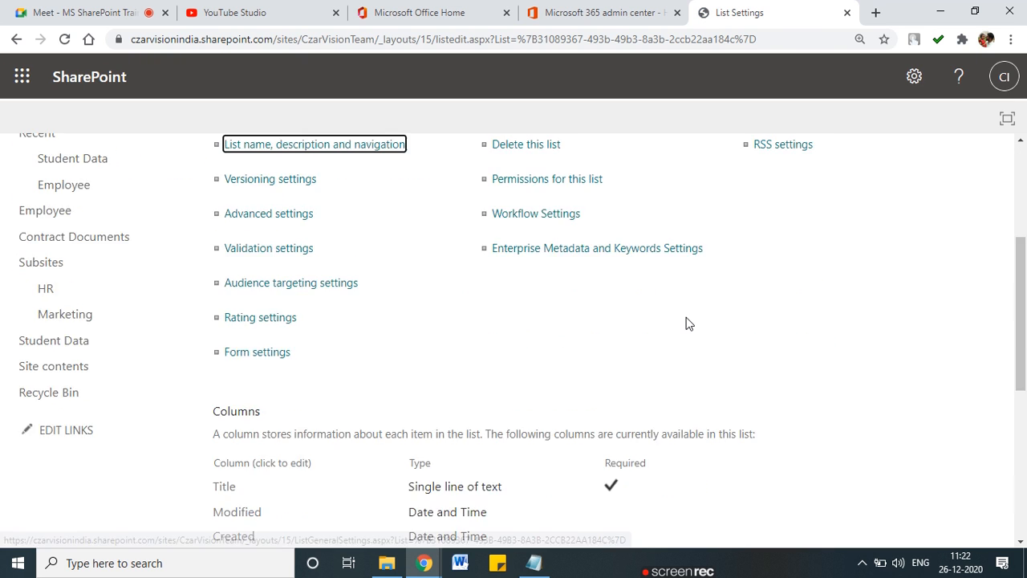
scroll(284, 289, up, 1)
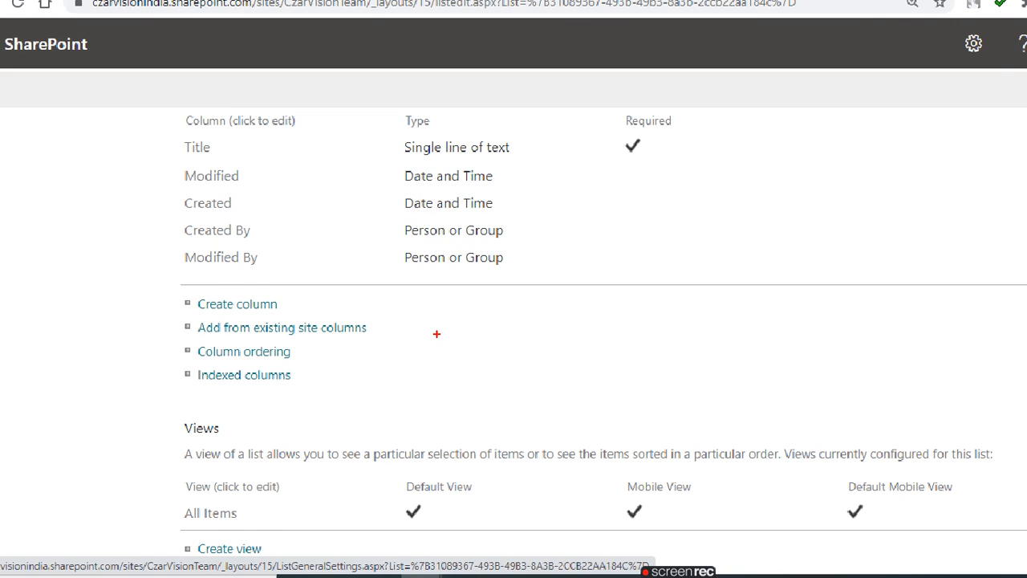
scroll(438, 340, up, 1)
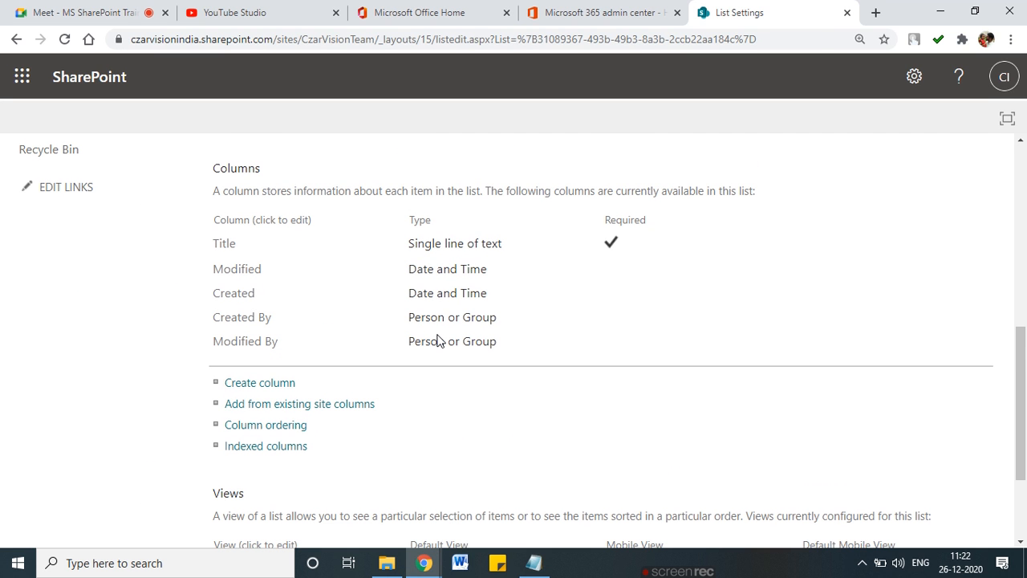
Step: Highlight the Columns section: Title plus the four automatic columns below it
mouse_move(273, 157)
mouse_down()
mouse_move(183, 158)
mouse_move(276, 162)
mouse_up()
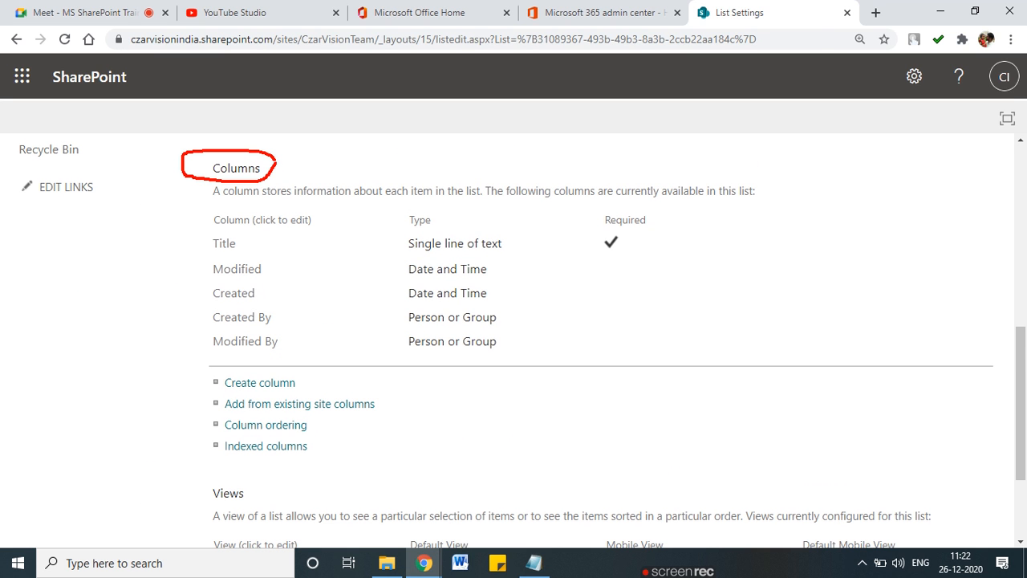
mouse_move(214, 237)
mouse_down()
mouse_move(177, 321)
mouse_move(177, 358)
mouse_move(231, 350)
mouse_up()
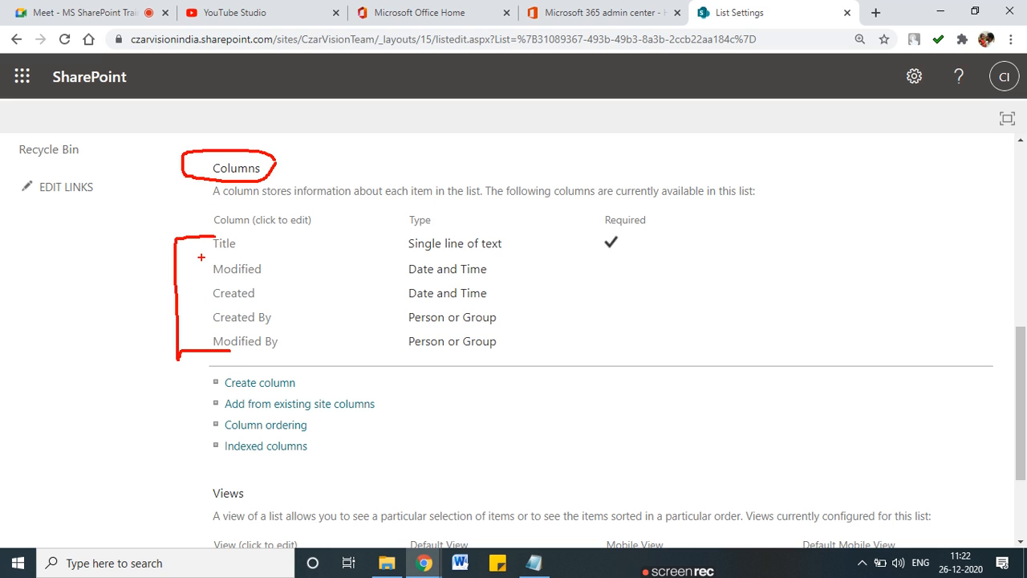
mouse_move(200, 241)
mouse_down()
mouse_move(211, 238)
mouse_move(198, 277)
mouse_move(210, 265)
mouse_move(222, 340)
mouse_up()
mouse_move(276, 272)
mouse_down()
mouse_move(299, 321)
mouse_move(290, 358)
mouse_up()
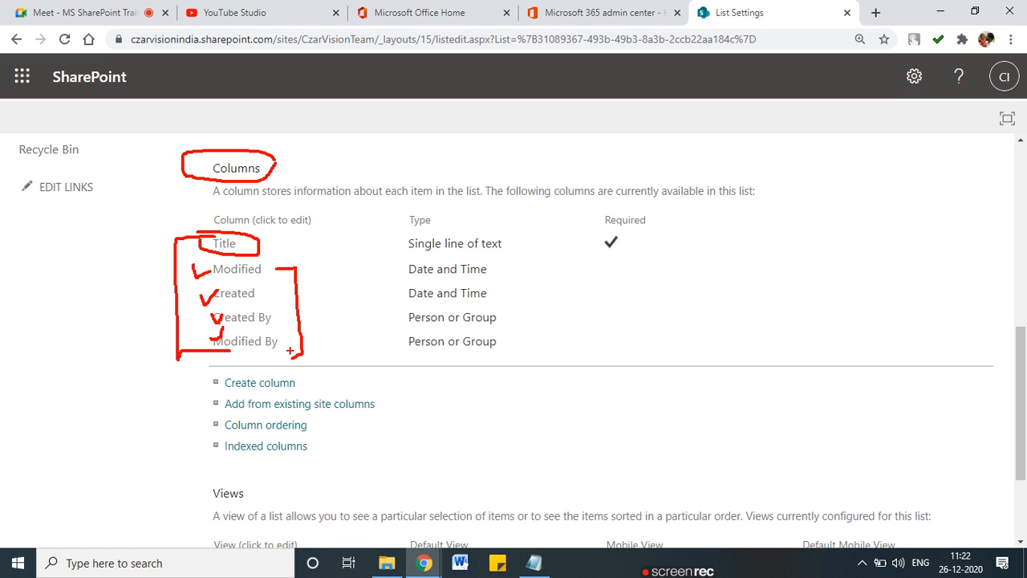
key(Escape)
scroll(289, 353, down, 2)
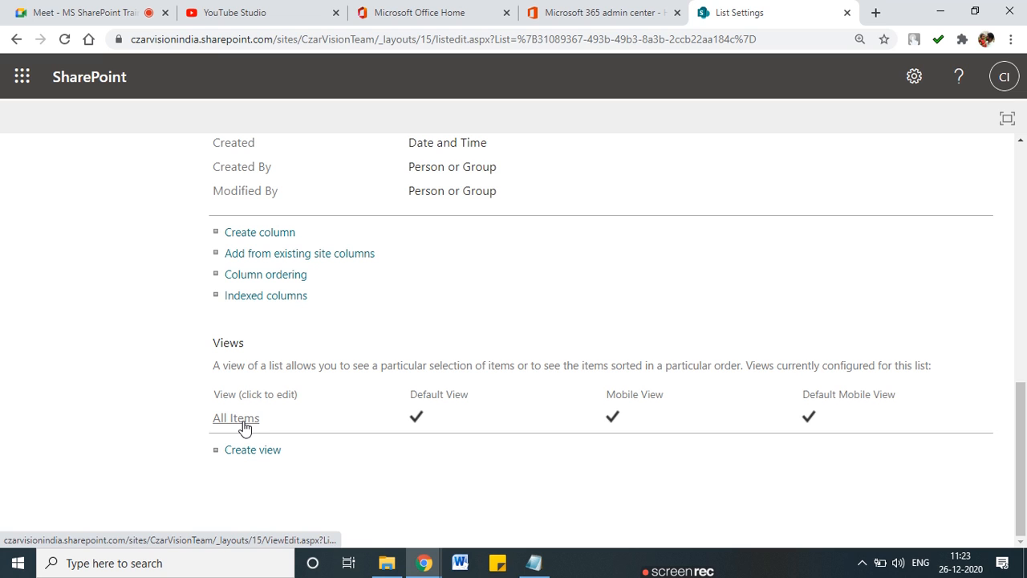
Step: Circle the Views section heading on the list settings page
key(ctrl+2)
mouse_move(241, 323)
mouse_down()
mouse_move(189, 329)
mouse_move(265, 340)
mouse_move(239, 324)
mouse_up()
key(Escape)
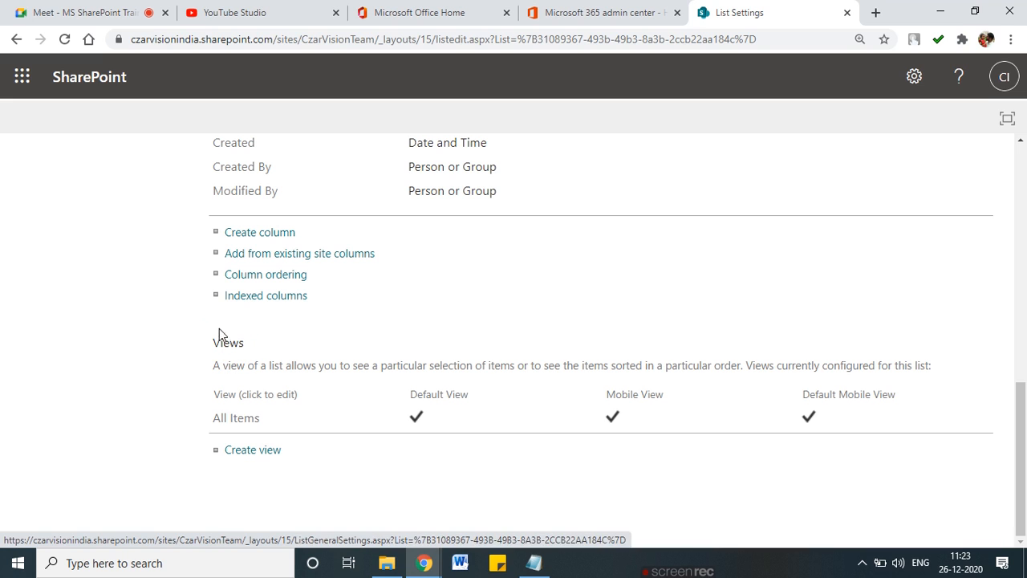
Step: Inspect the All Items view's column settings and cancel without saving
click(248, 424)
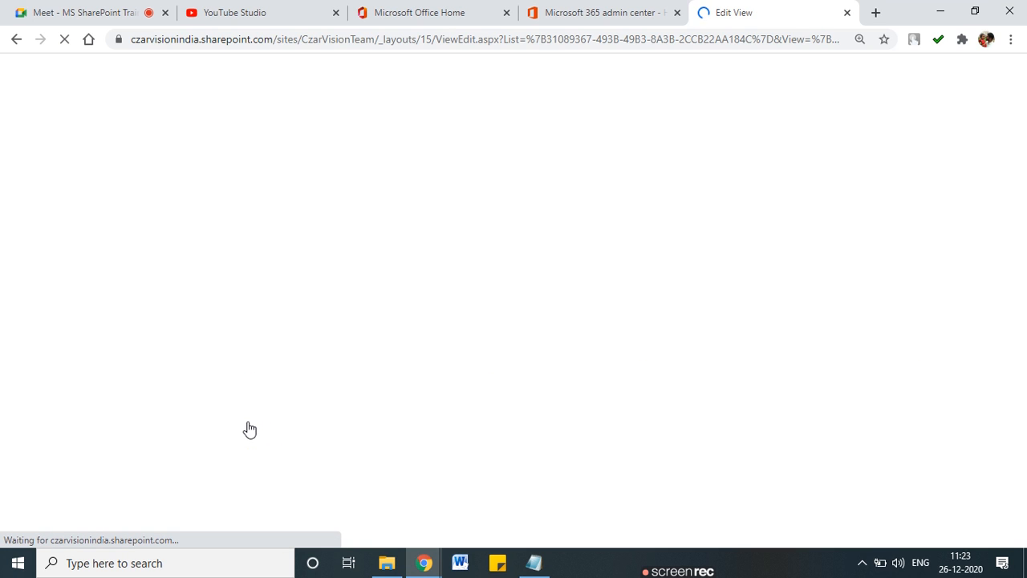
scroll(431, 425, down, 10)
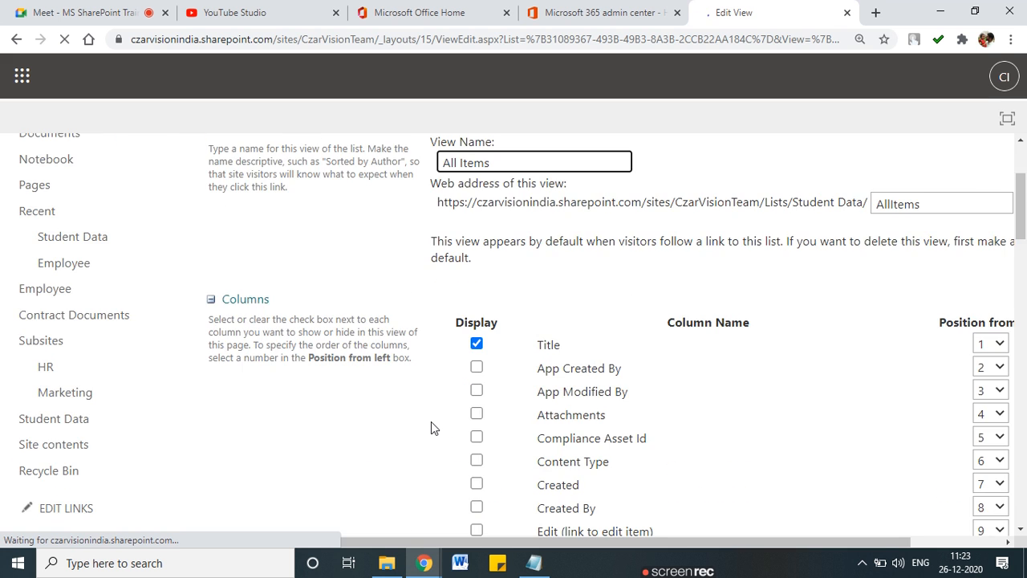
scroll(431, 422, down, 2)
scroll(431, 422, up, 3)
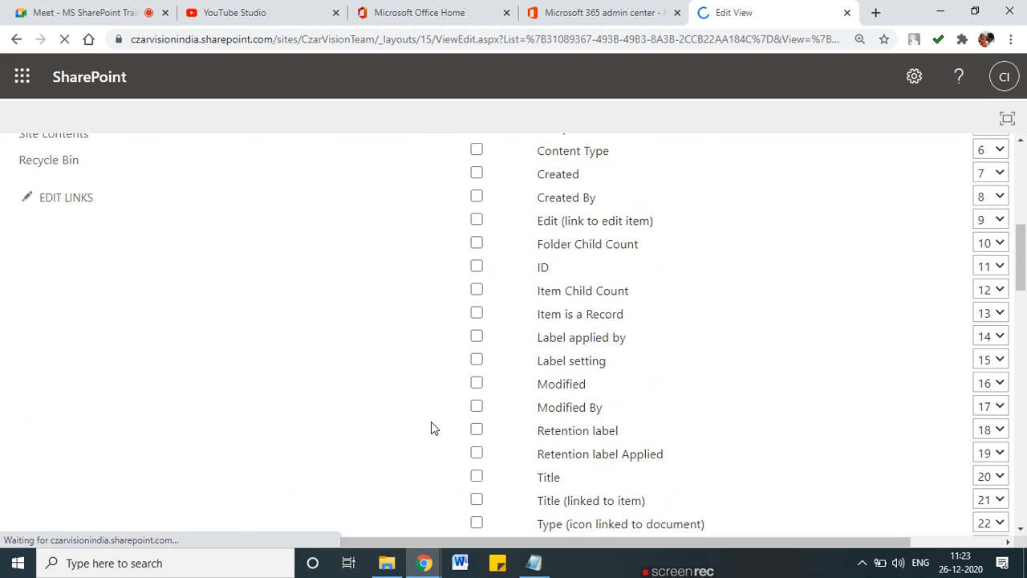
scroll(431, 428, up, 1)
scroll(431, 428, down, 2)
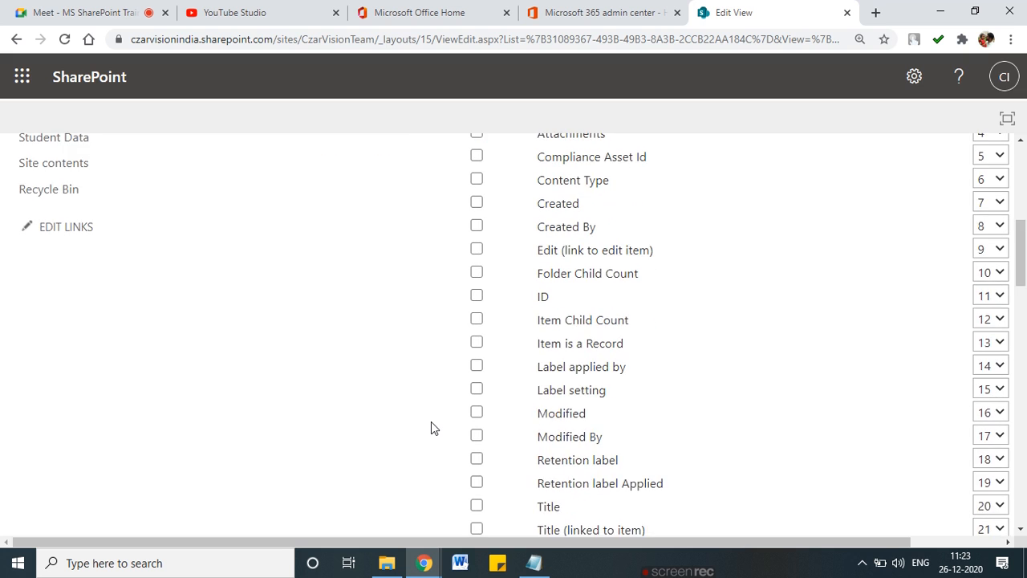
scroll(431, 427, down, 2)
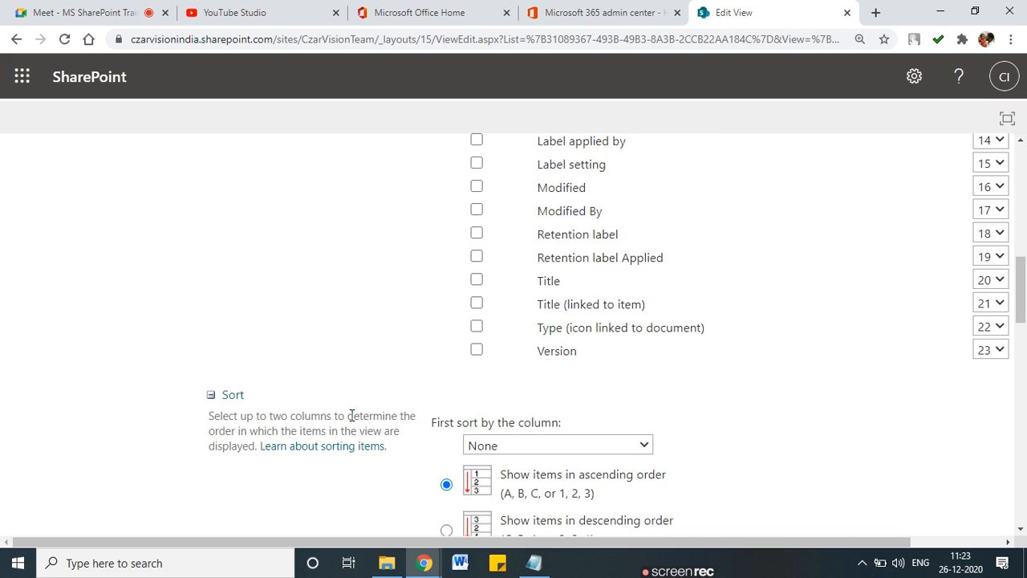
scroll(352, 415, up, 6)
scroll(352, 415, up, 3)
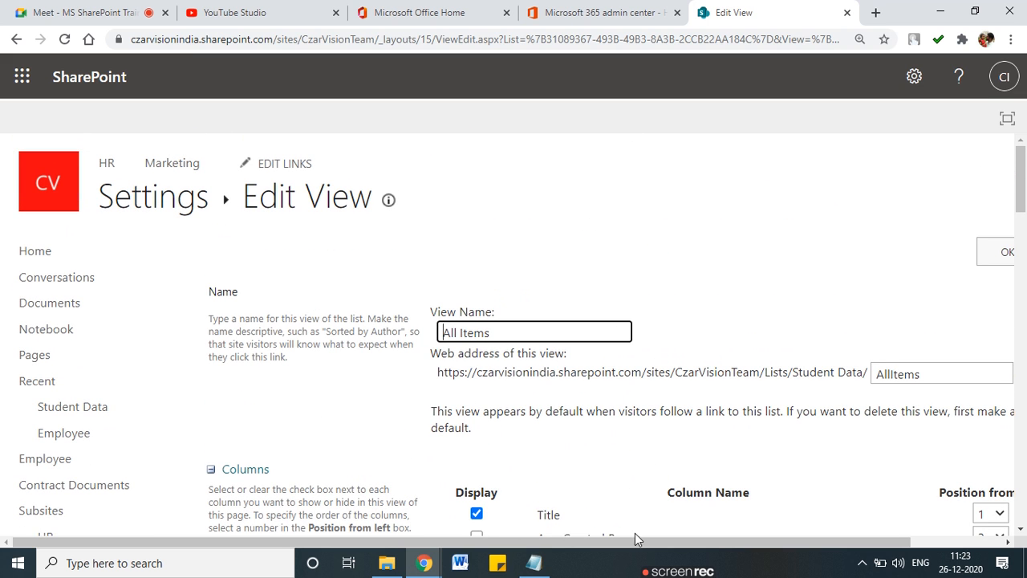
drag(586, 536, 762, 536)
click(968, 254)
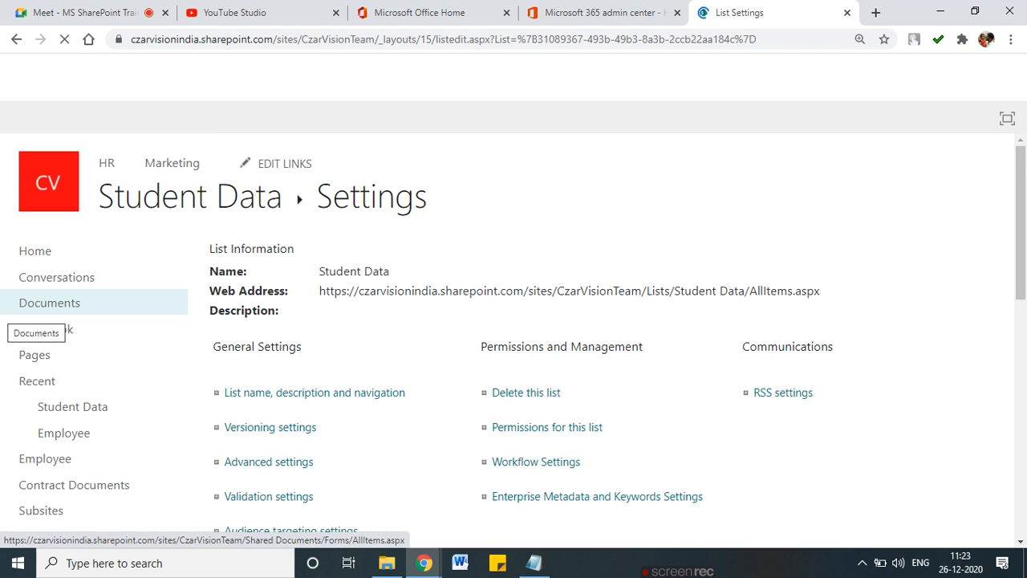
scroll(294, 369, down, 4)
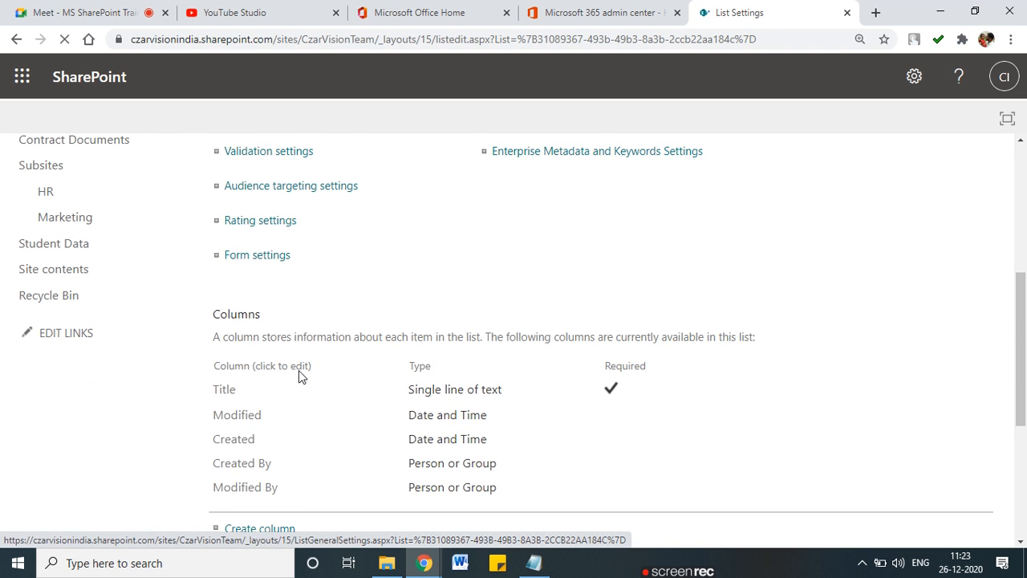
scroll(299, 370, down, 3)
mouse_move(257, 217)
mouse_down()
mouse_move(208, 218)
mouse_move(199, 309)
mouse_up()
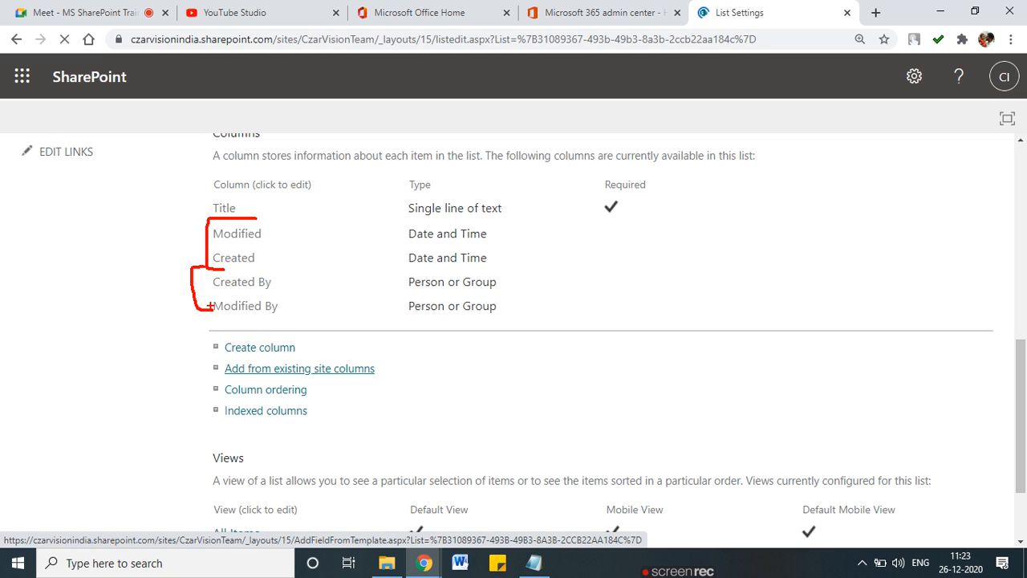
scroll(213, 311, down, 1)
scroll(213, 312, down, 1)
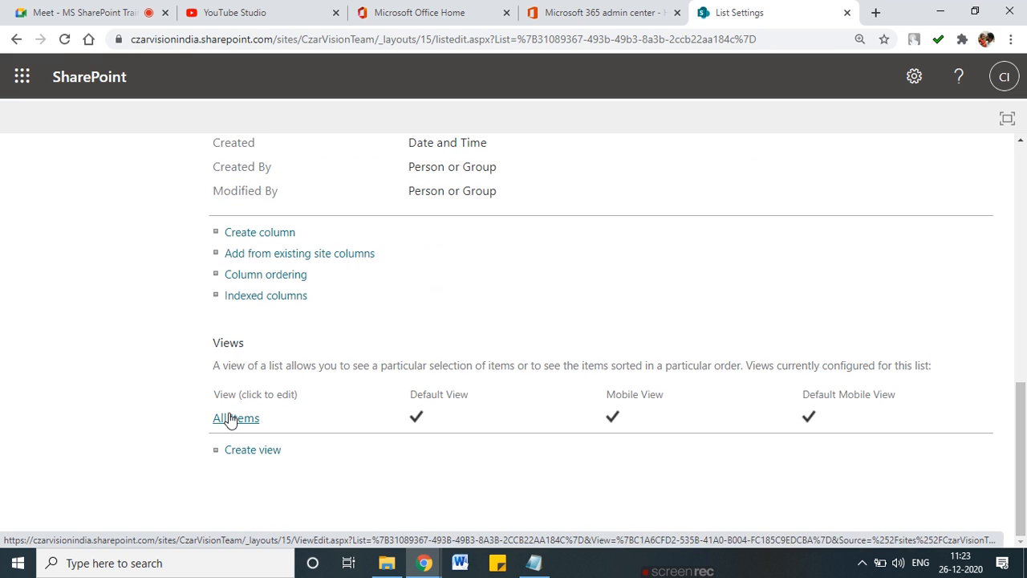
click(230, 418)
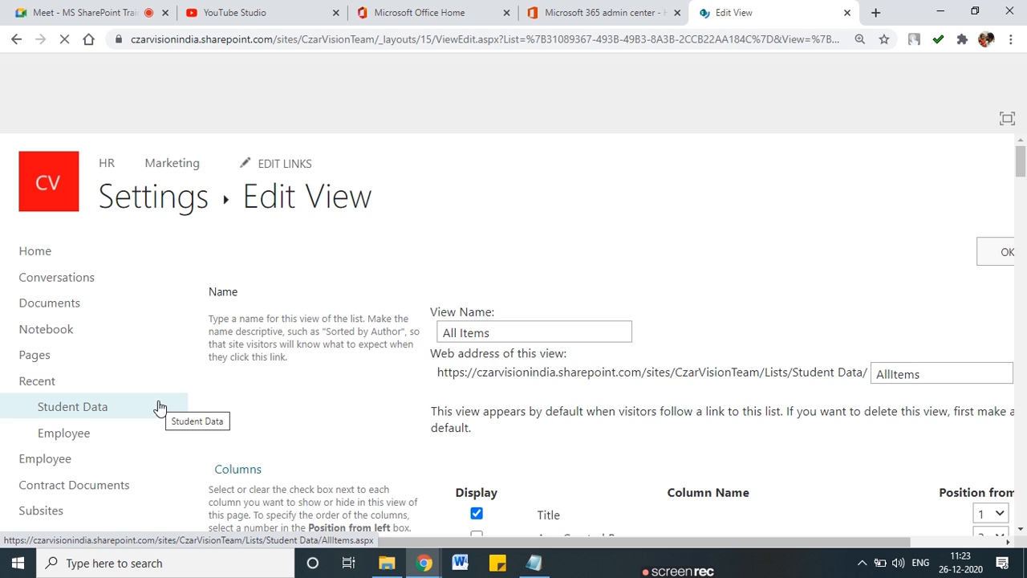
scroll(361, 399, down, 5)
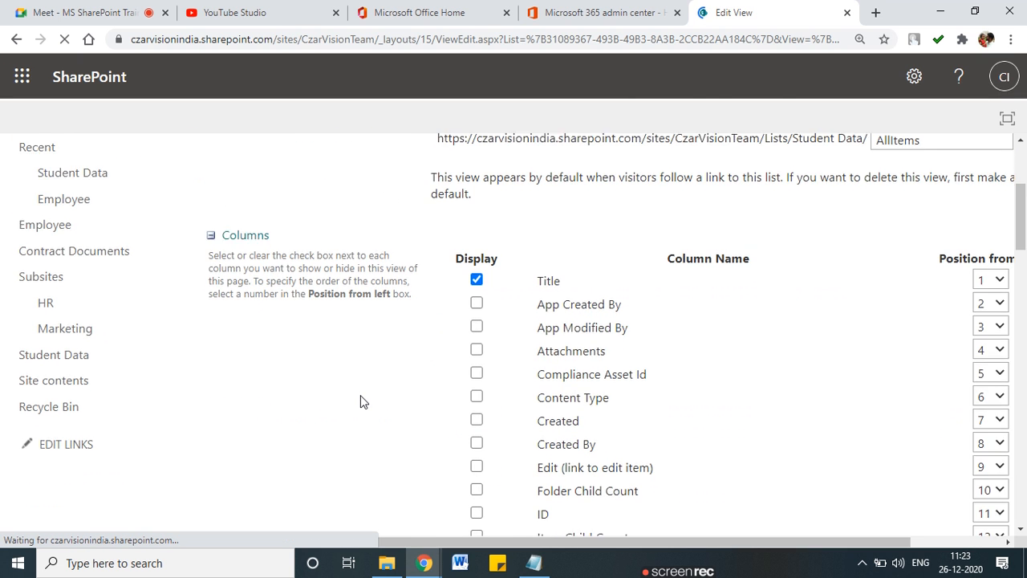
scroll(361, 402, up, 5)
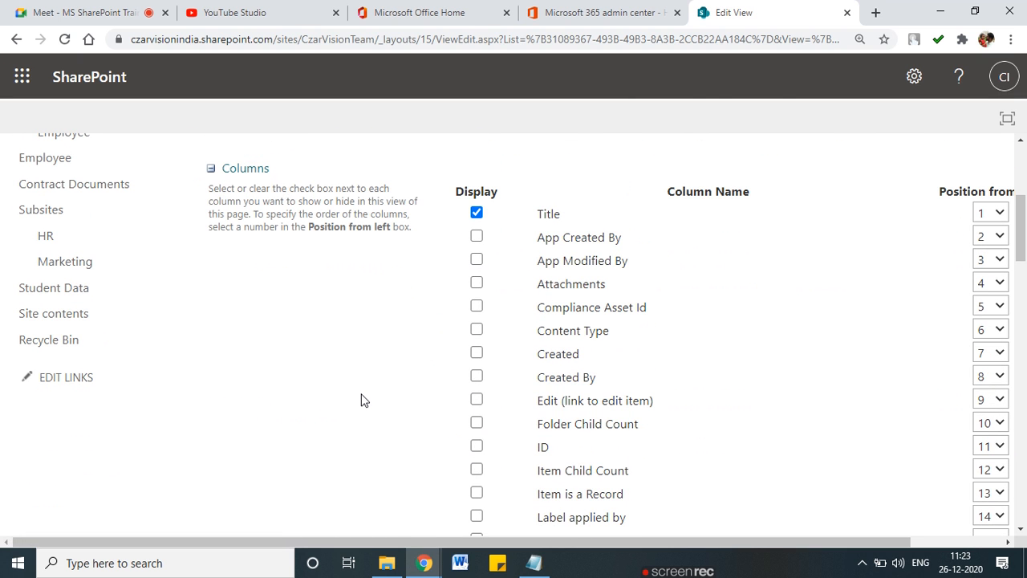
click(17, 38)
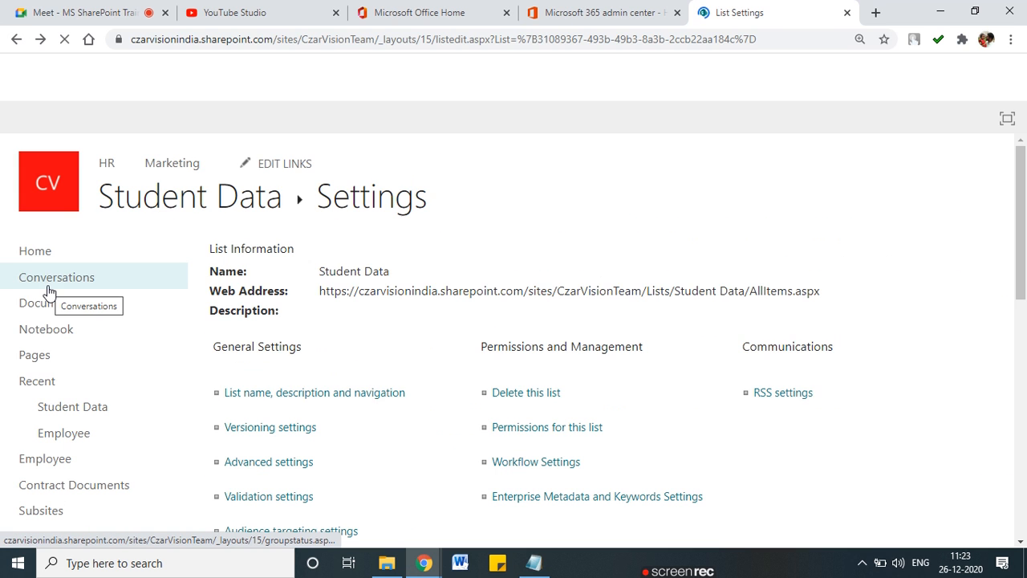
Step: Circle the All Items view and the Views section in red
scroll(206, 316, down, 3)
scroll(206, 318, down, 5)
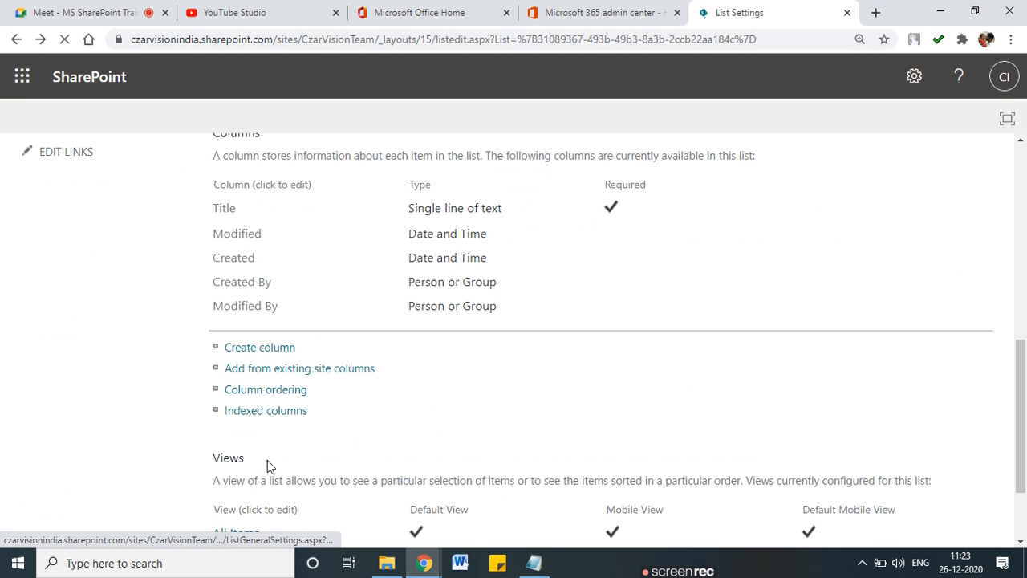
drag(264, 424, 213, 418)
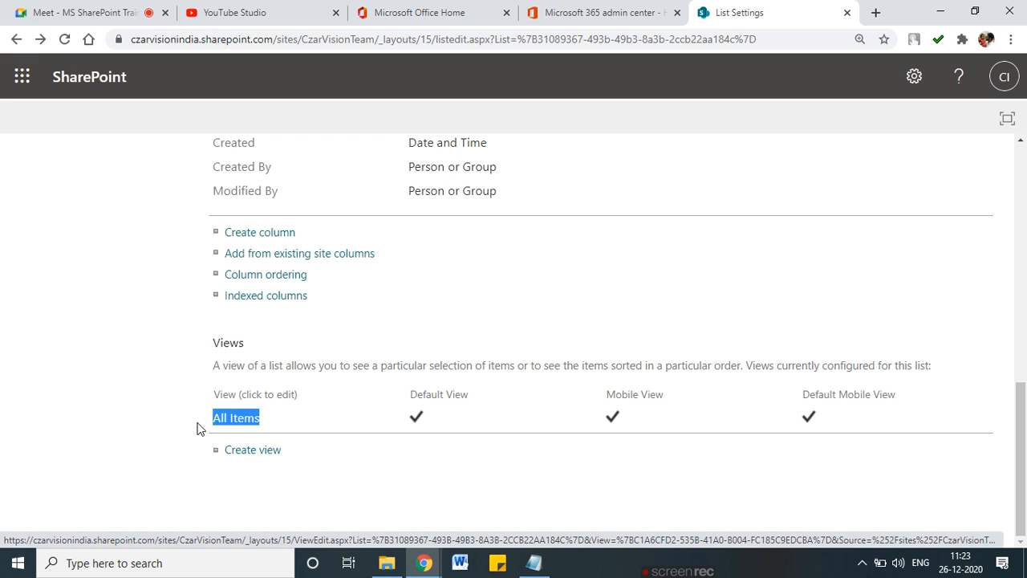
mouse_move(200, 408)
mouse_down()
mouse_move(270, 422)
mouse_move(206, 405)
mouse_up()
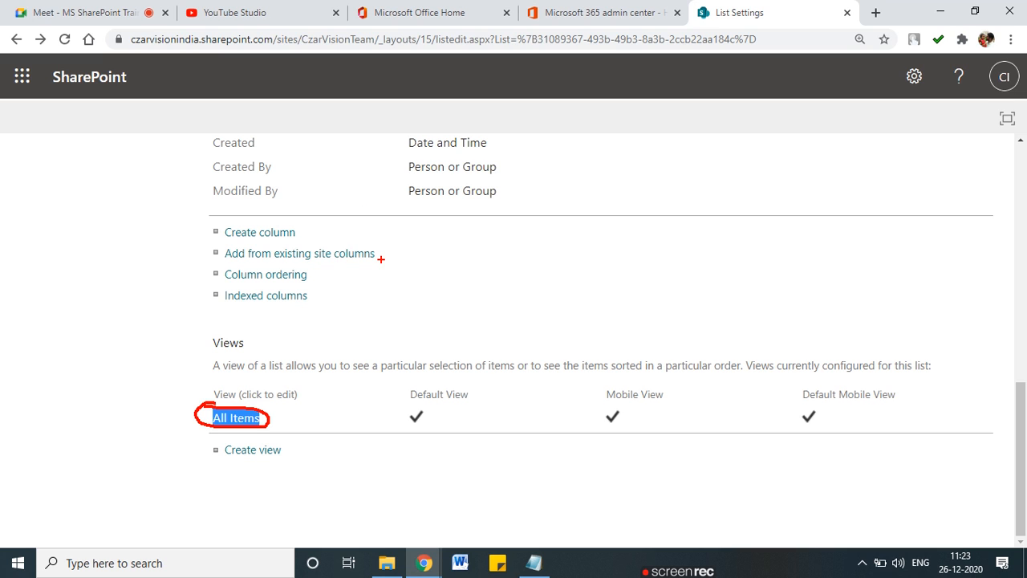
key(Escape)
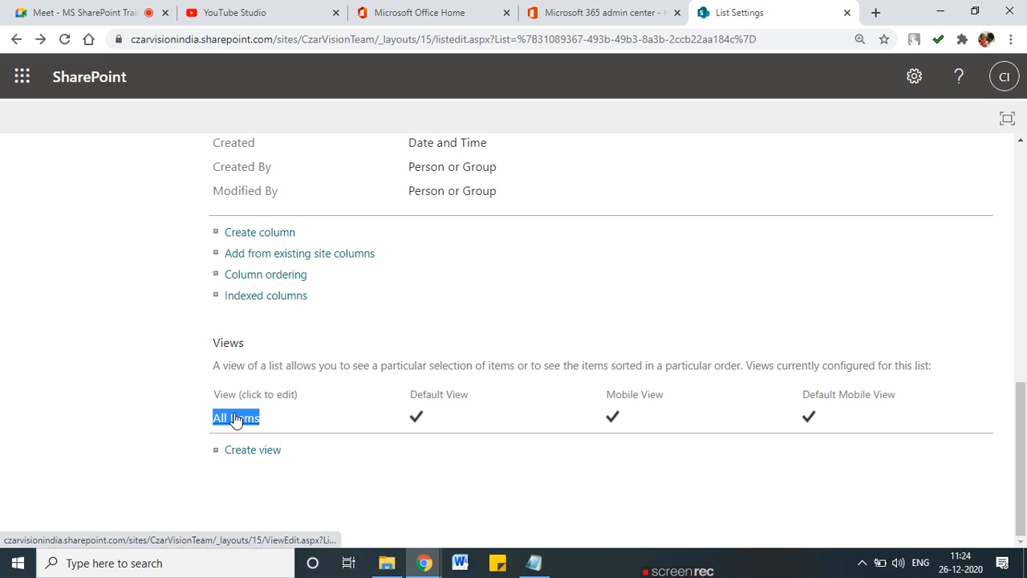
mouse_move(235, 350)
mouse_down()
mouse_move(238, 325)
mouse_move(210, 359)
mouse_up()
key(Escape)
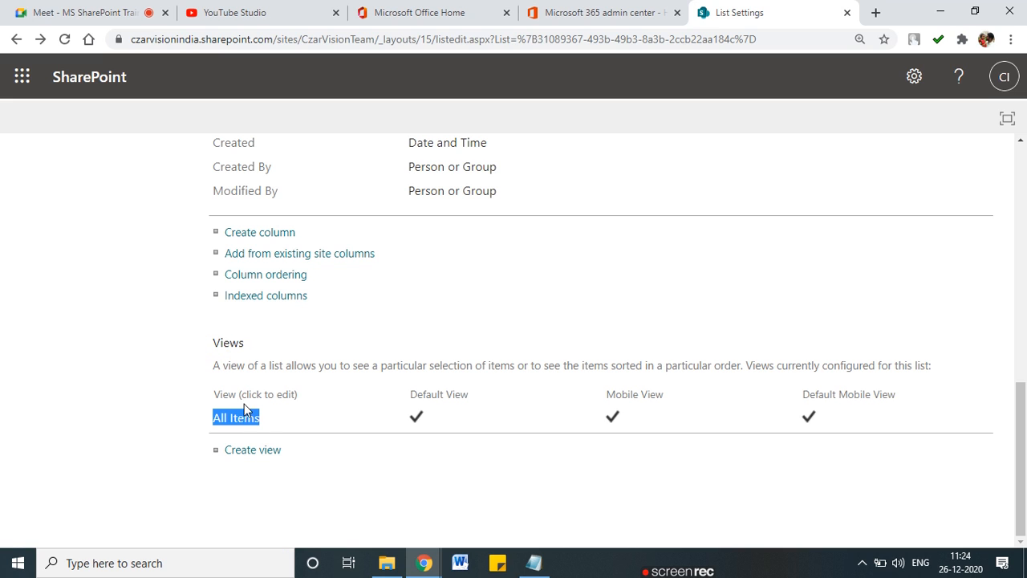
Step: Add Created, Created By, Modified and Modified By to the All Items view and save
click(235, 418)
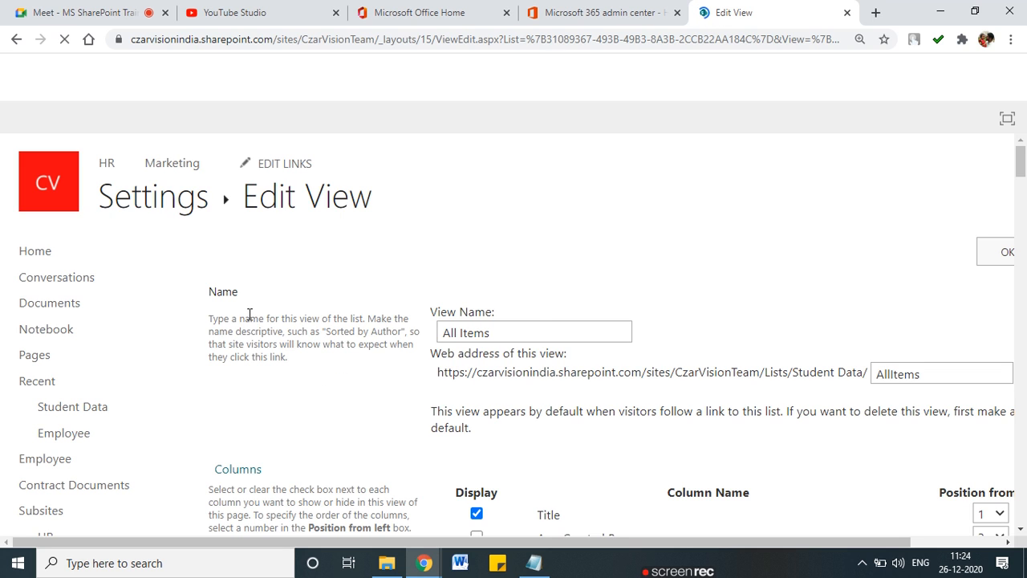
scroll(529, 333, down, 5)
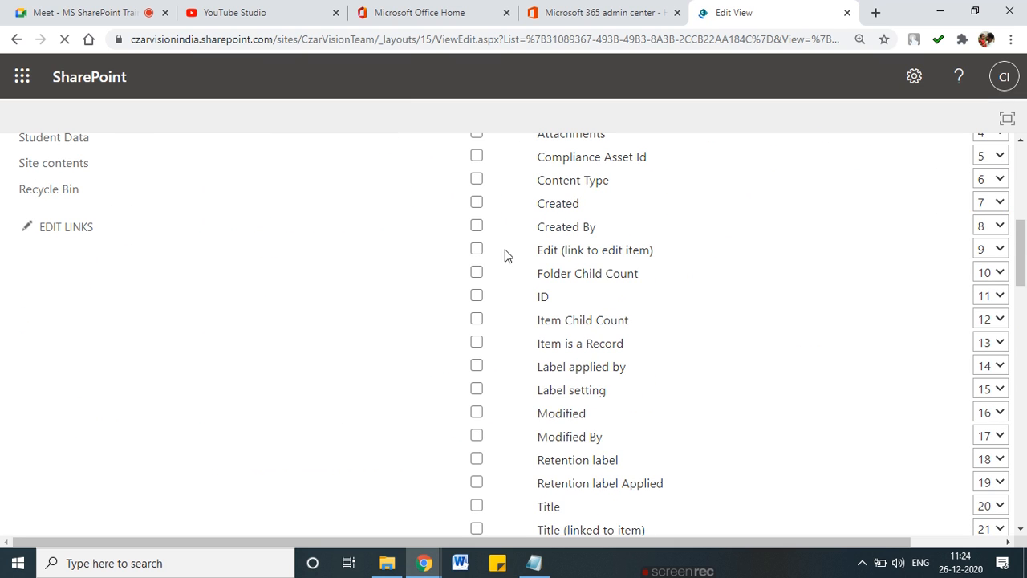
click(477, 203)
click(477, 226)
scroll(475, 350, down, 2)
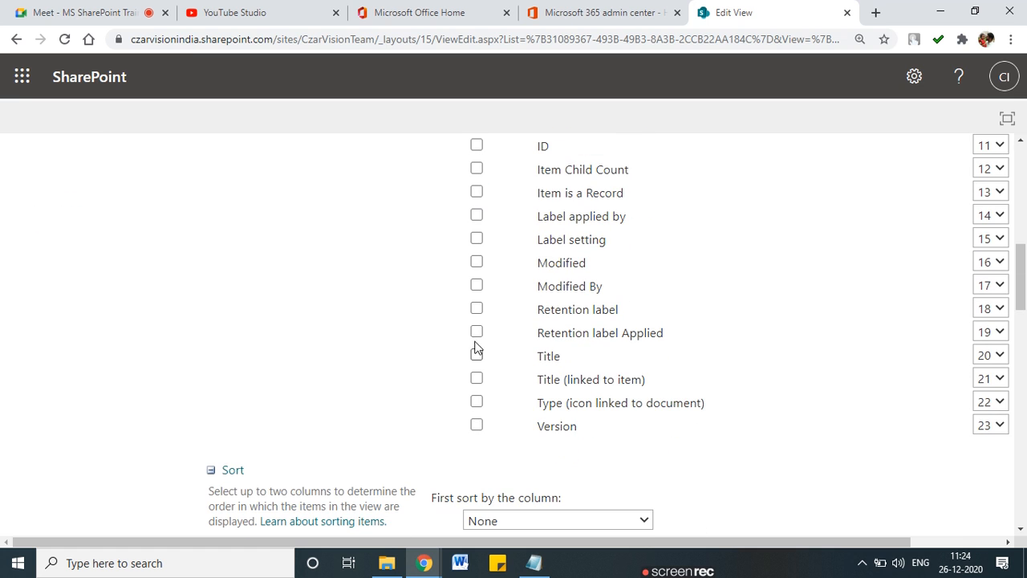
click(477, 262)
click(476, 285)
scroll(866, 293, up, 8)
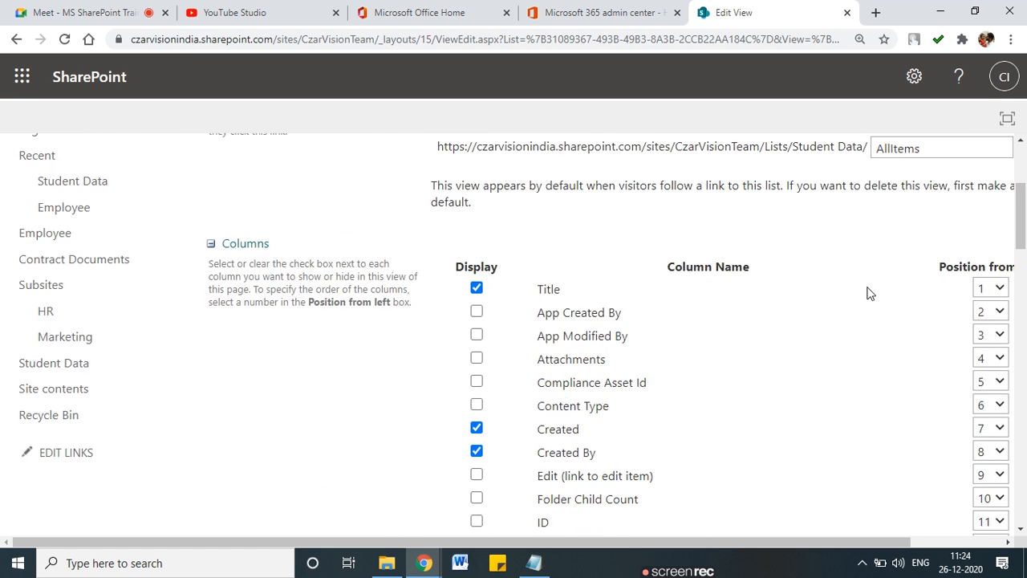
click(982, 254)
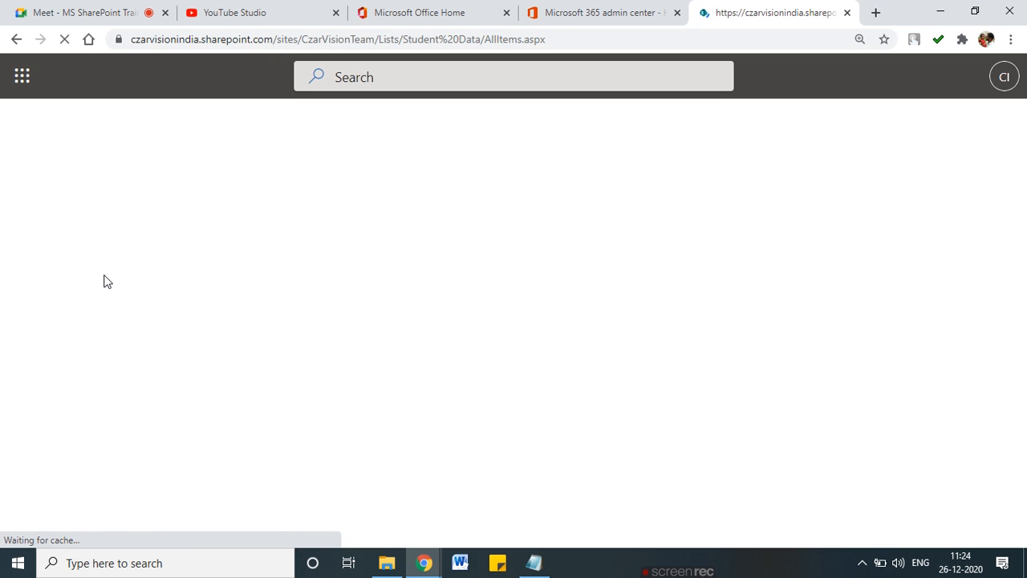
Step: Add a new item titled 'TEst' to the Student Data list
drag(461, 545, 433, 543)
click(292, 222)
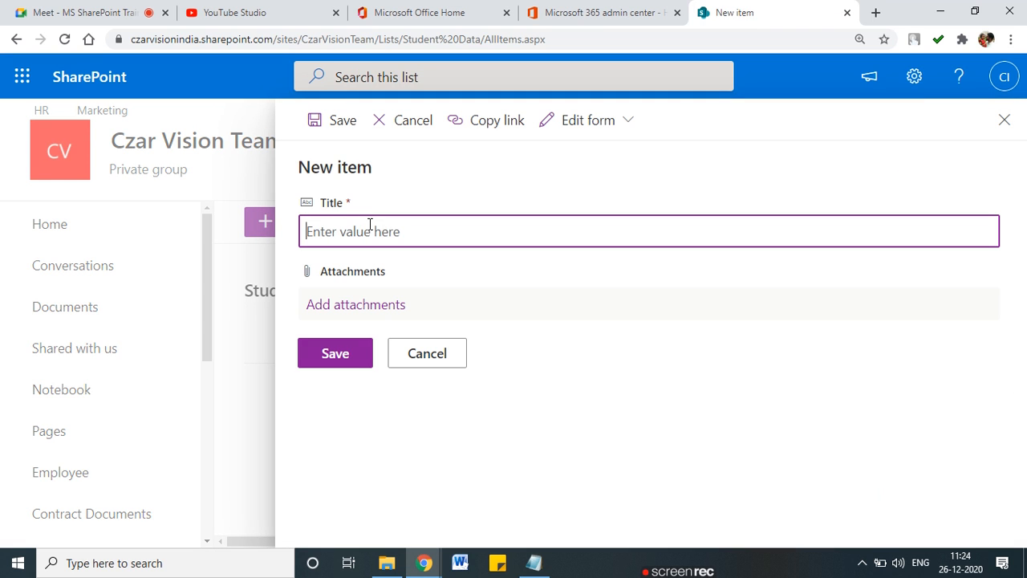
text(TEst)
click(345, 345)
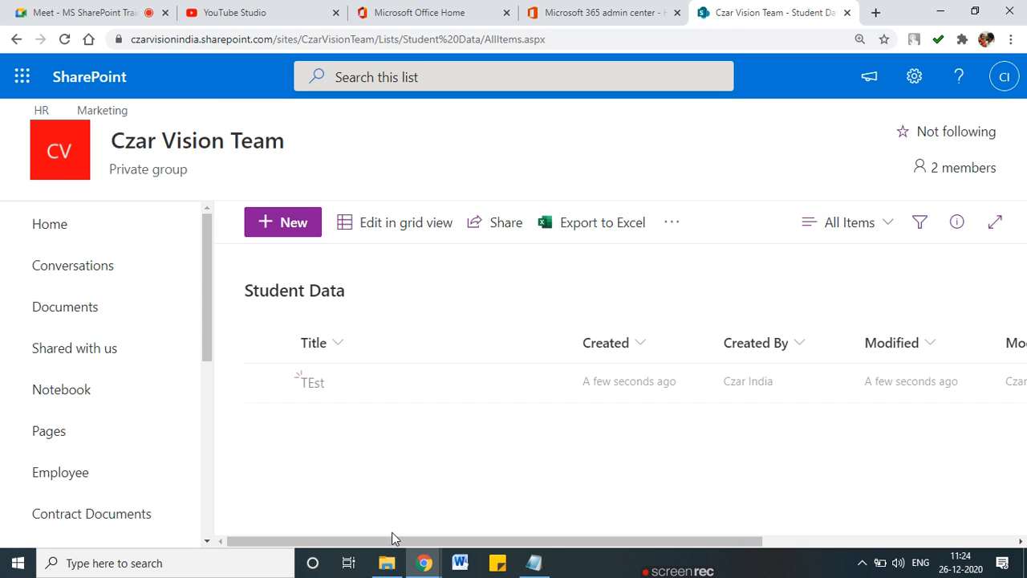
Step: Mark the item's Created, Created By, Modified and Modified By values in red
drag(407, 542, 524, 542)
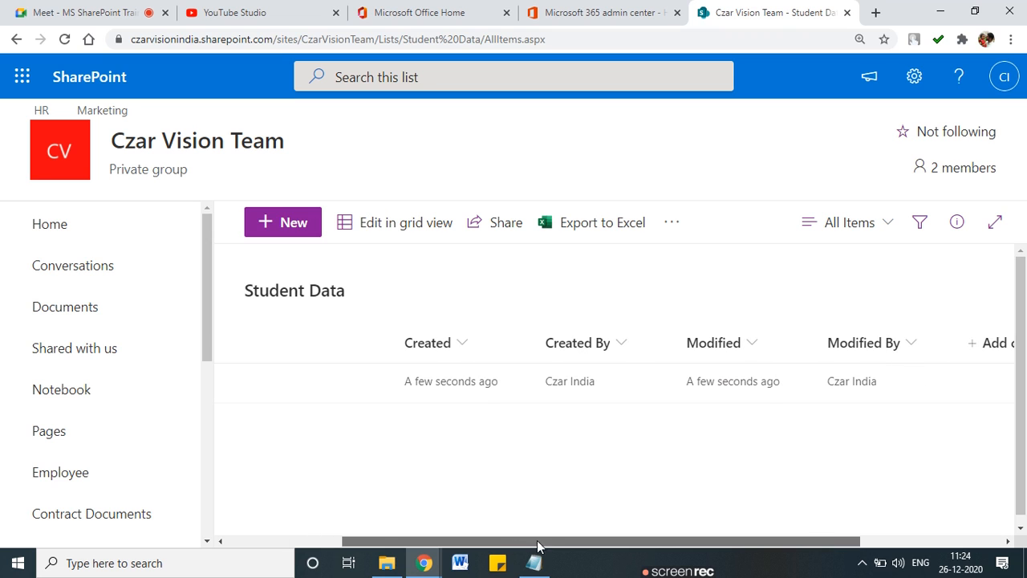
mouse_move(512, 373)
mouse_down()
mouse_move(404, 365)
mouse_move(530, 393)
mouse_move(514, 371)
mouse_up()
mouse_move(626, 370)
mouse_down()
mouse_move(528, 370)
mouse_move(620, 371)
mouse_up()
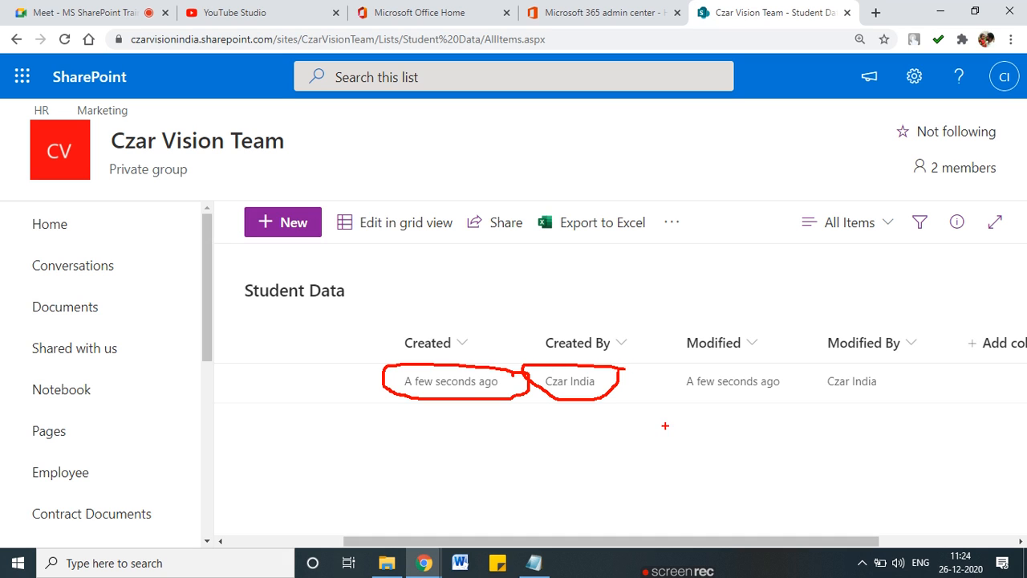
drag(847, 370, 894, 377)
mouse_move(777, 374)
mouse_down()
mouse_move(671, 382)
mouse_move(772, 387)
mouse_up()
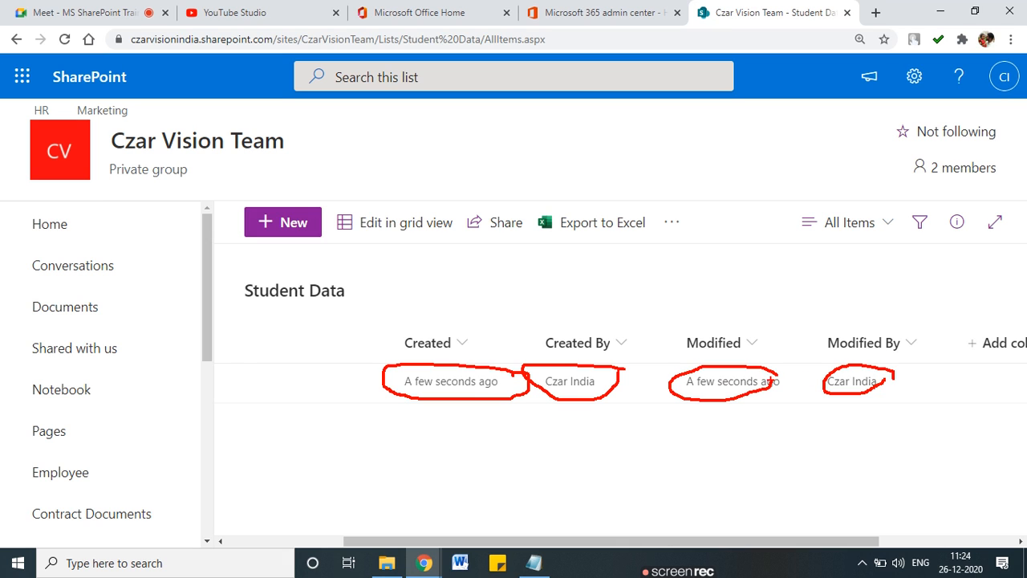
key(Escape)
Step: Tick the Created and Modified headings and draw arrows linking them to their By columns
key(ctrl+2)
drag(423, 357, 474, 346)
drag(711, 353, 738, 348)
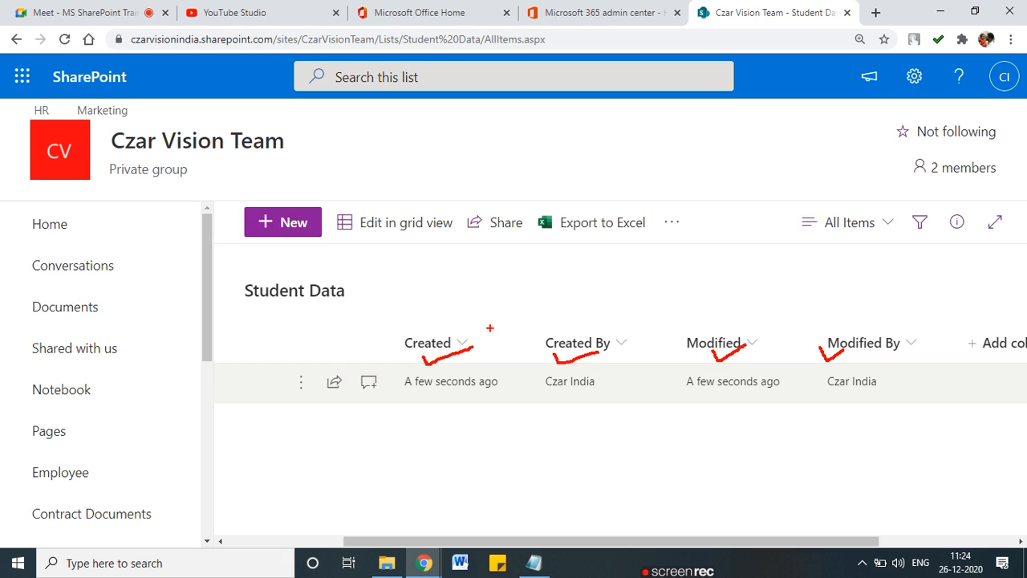
mouse_move(736, 327)
mouse_down()
mouse_move(785, 300)
mouse_move(841, 346)
mouse_up()
drag(728, 317, 733, 330)
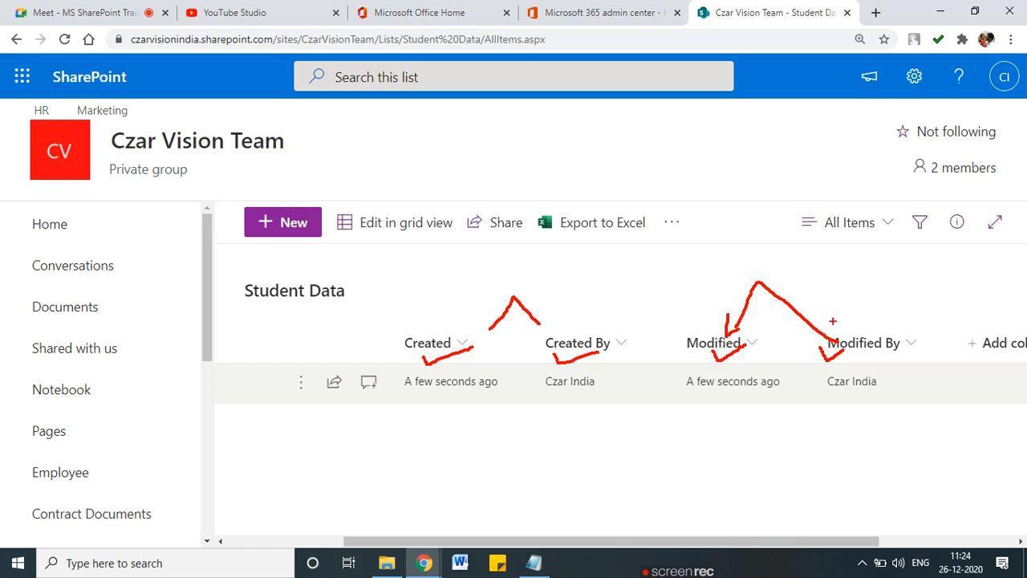
drag(830, 319, 795, 345)
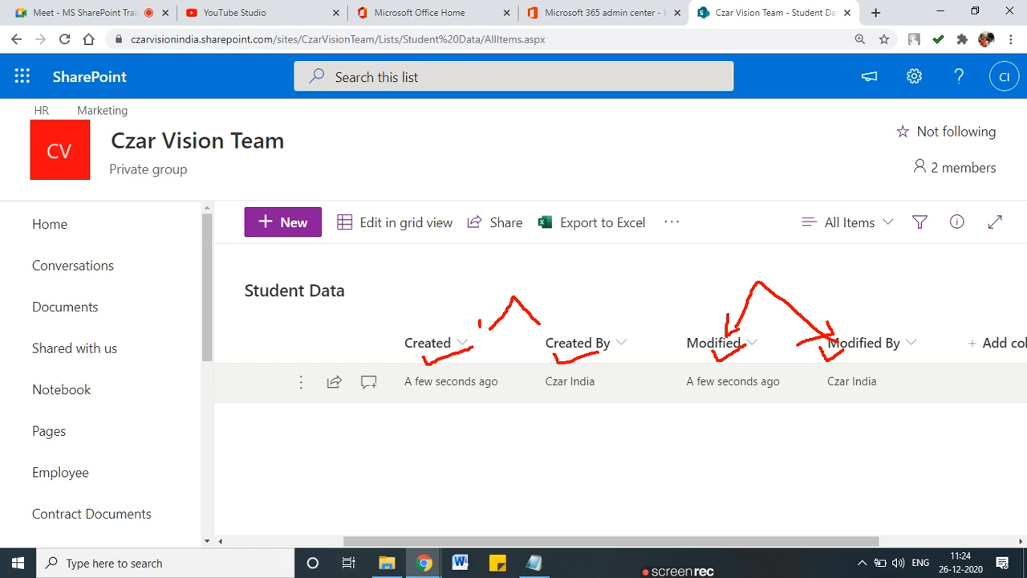
drag(480, 326, 498, 325)
key(Escape)
drag(651, 542, 422, 544)
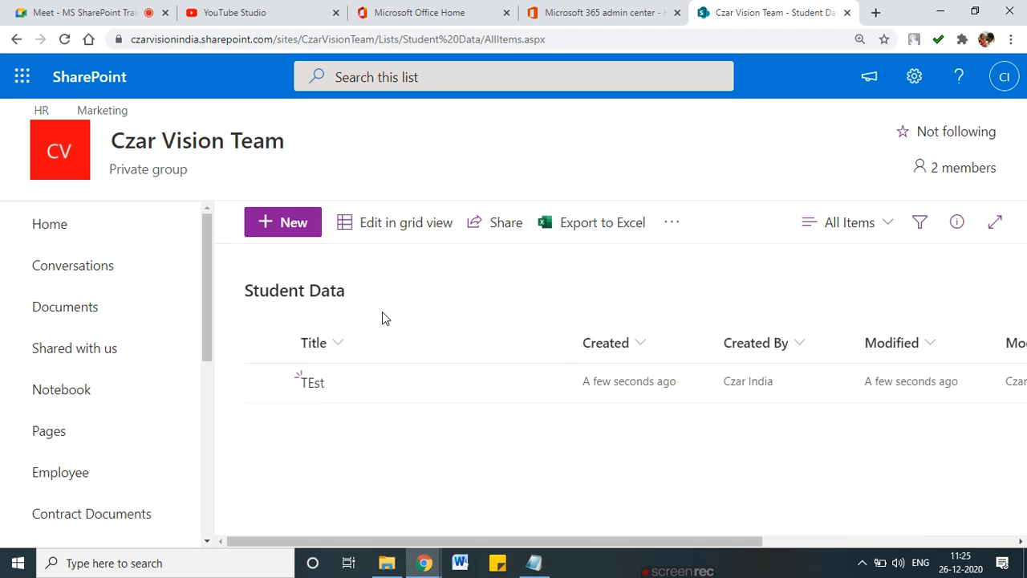
Step: Glance at the view and column-type choices, then open the Student Data list settings
click(863, 225)
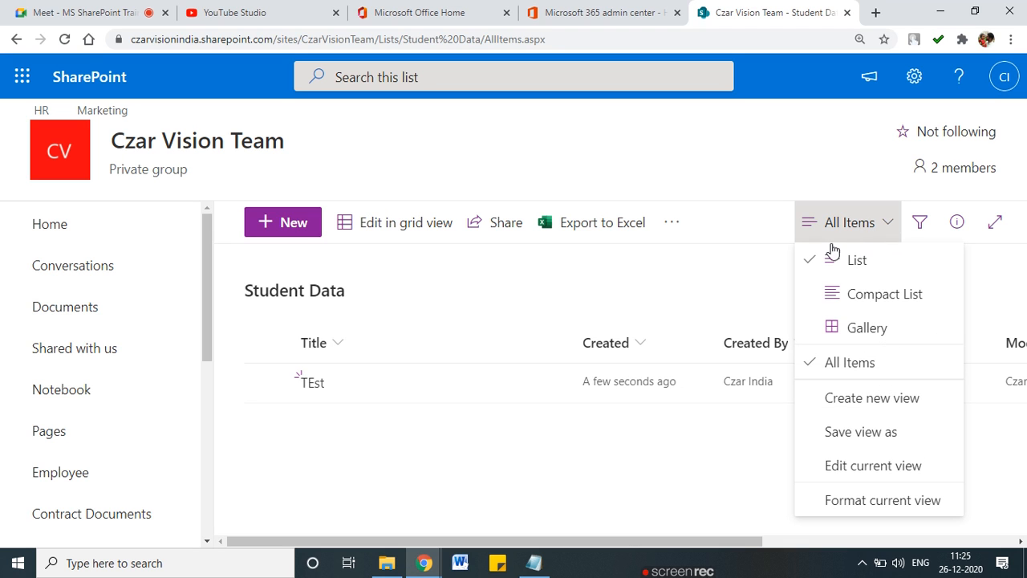
click(724, 273)
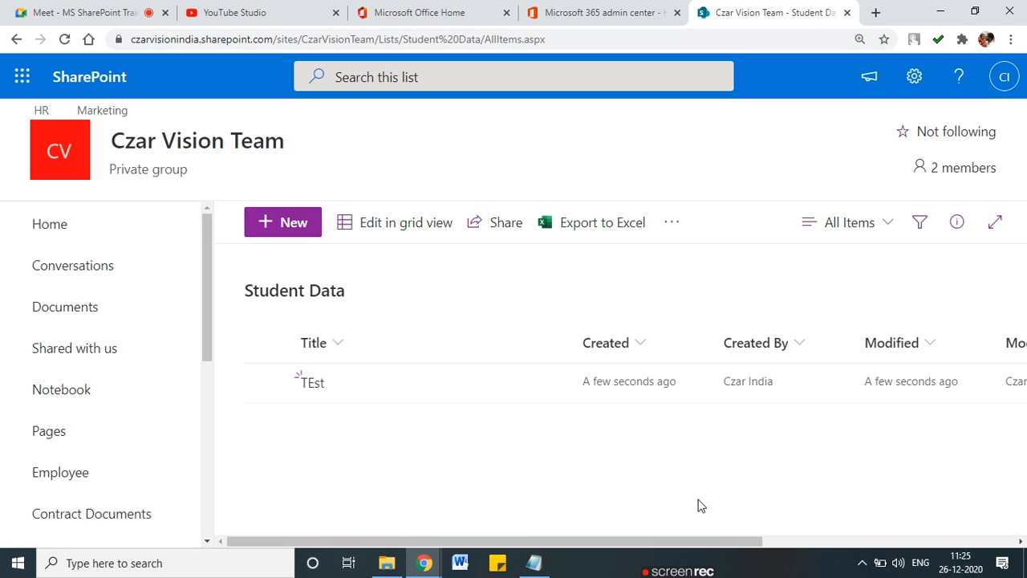
drag(747, 545, 954, 542)
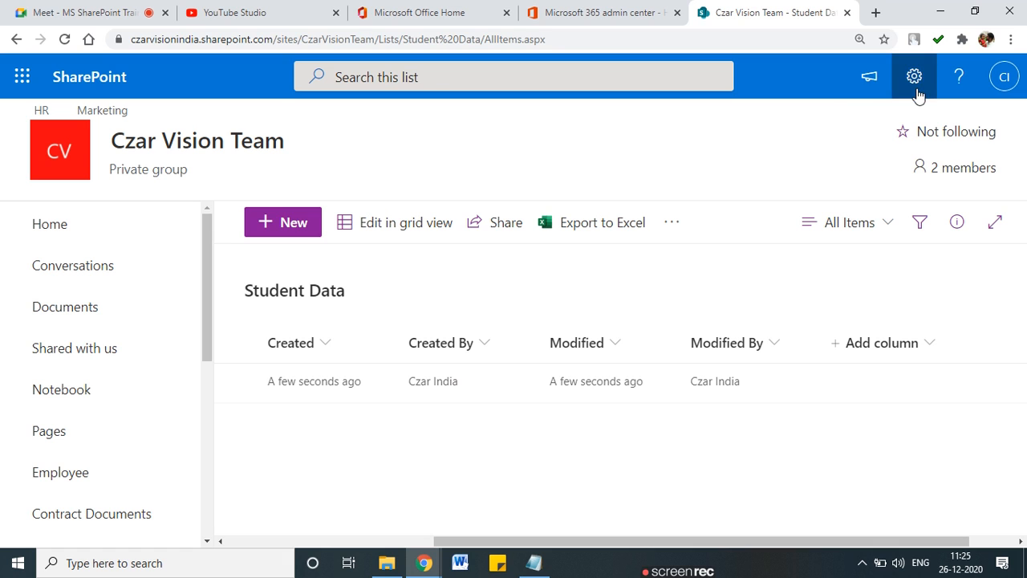
click(929, 346)
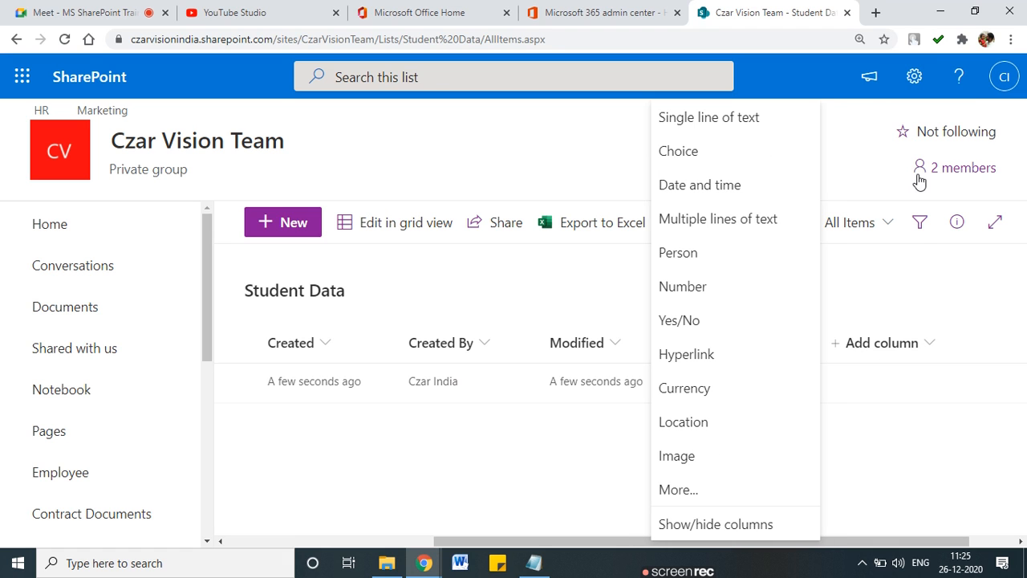
click(533, 419)
click(915, 76)
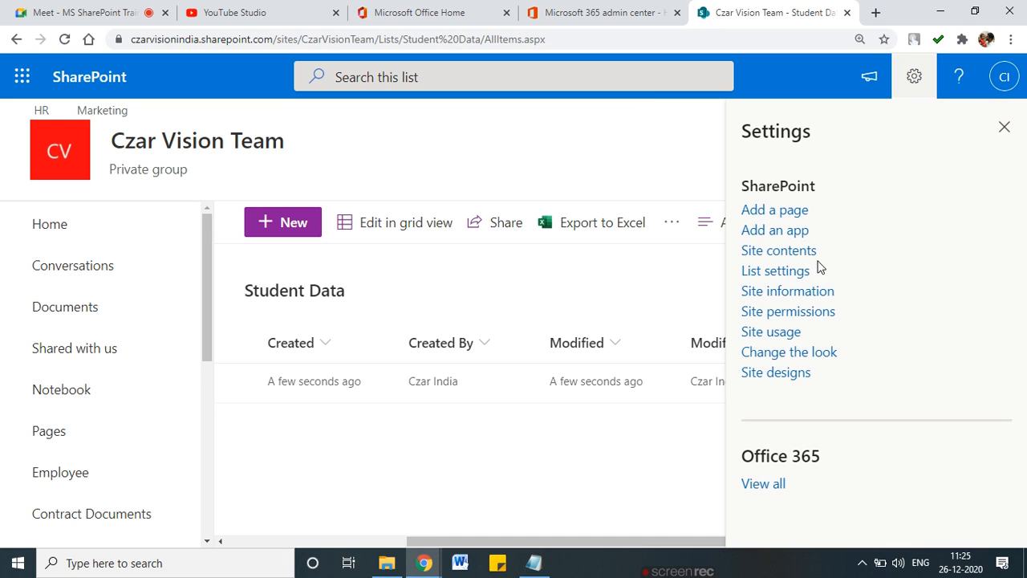
click(774, 271)
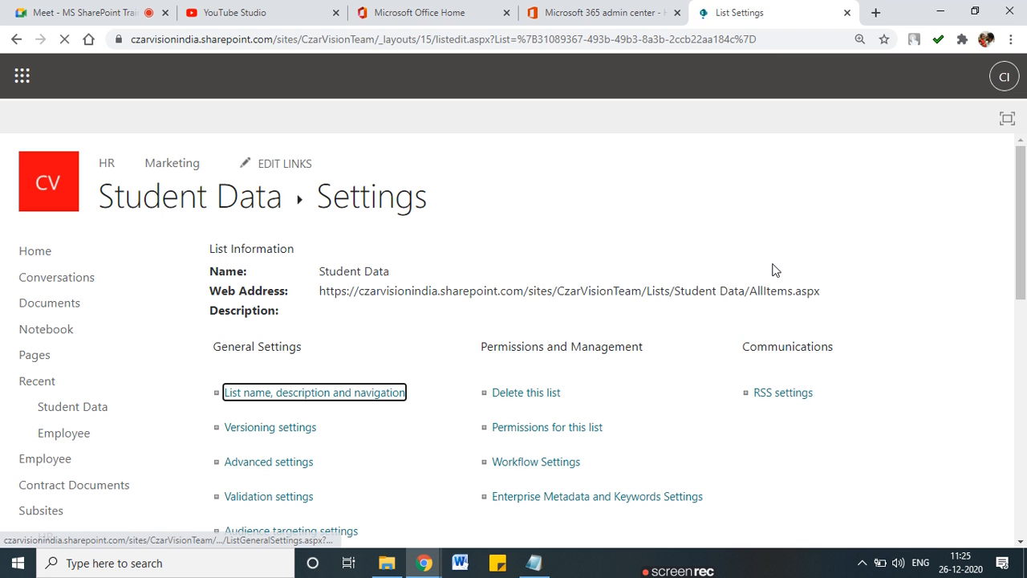
Step: Begin a new Choice column named 'Standard' on the Create Column page
scroll(517, 422, down, 6)
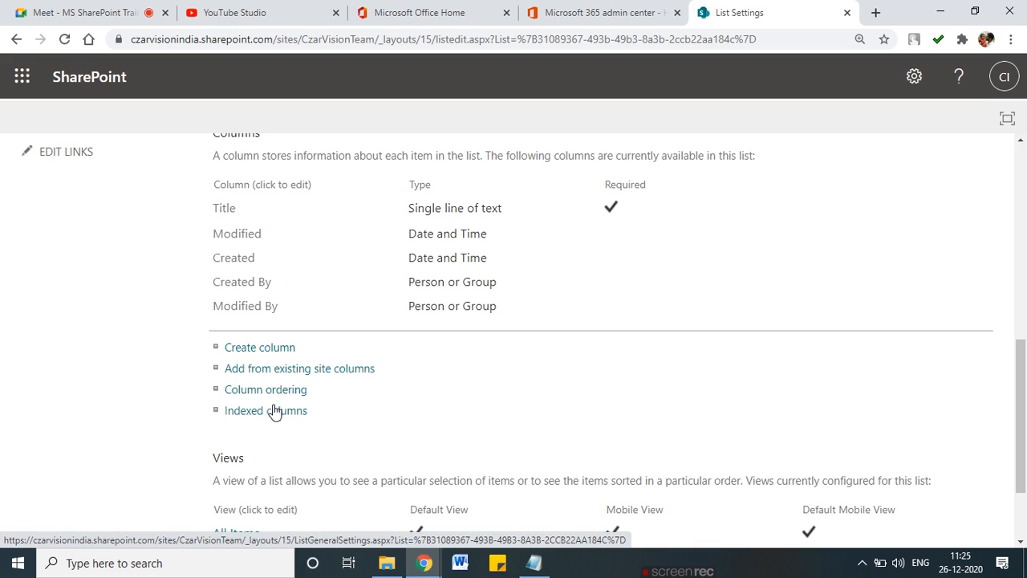
click(256, 353)
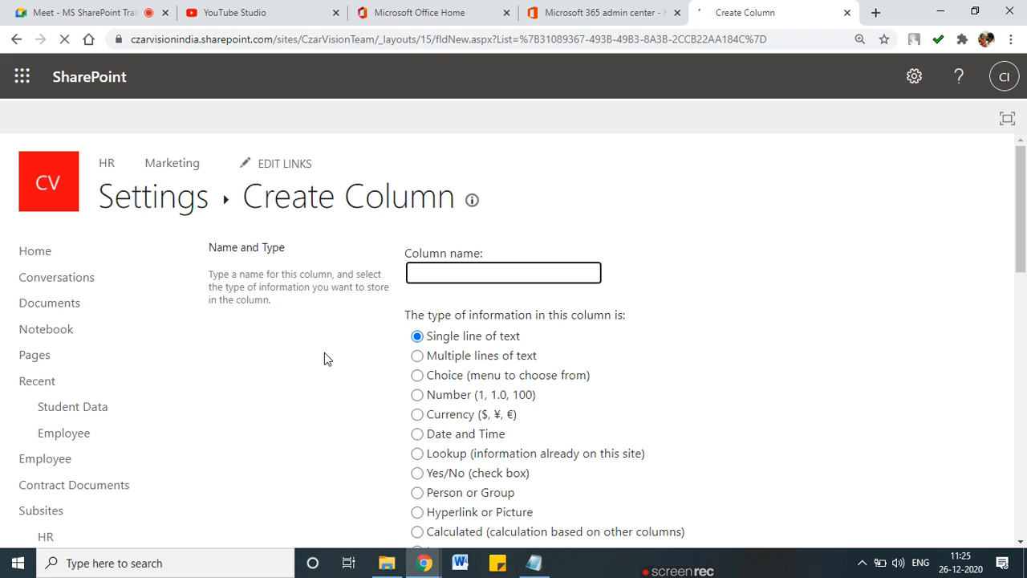
scroll(324, 358, down, 2)
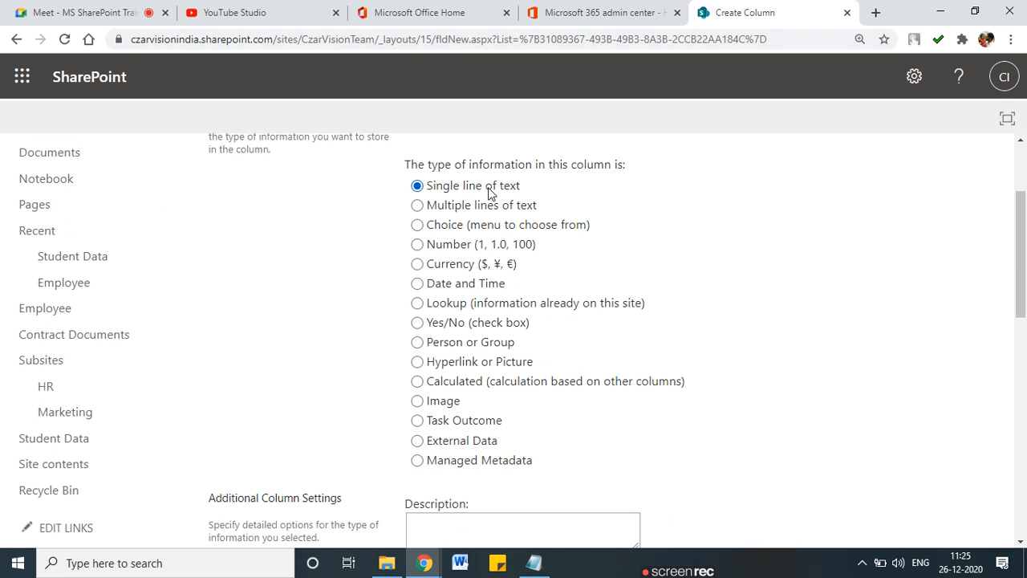
click(419, 226)
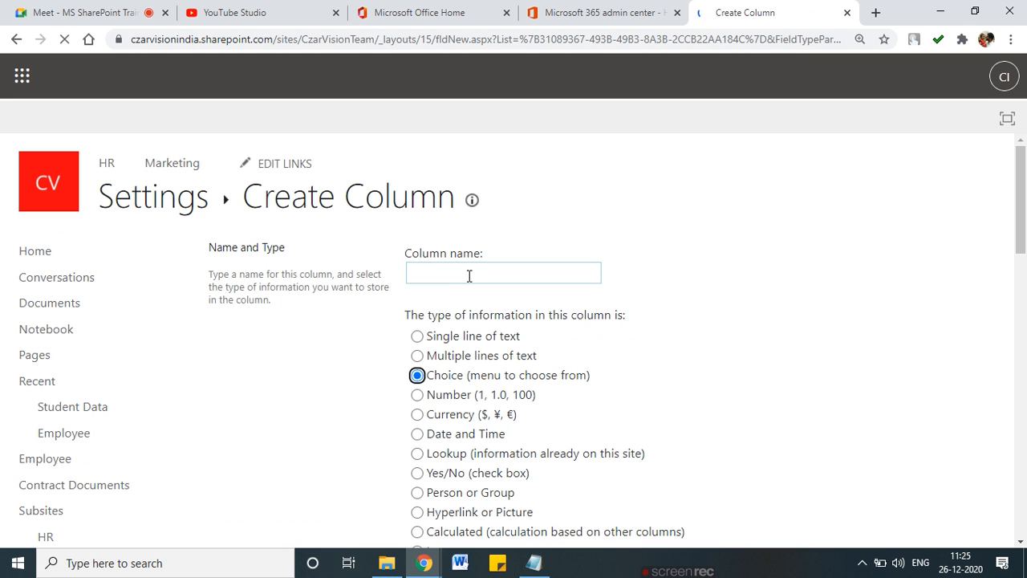
click(467, 275)
text(standard)
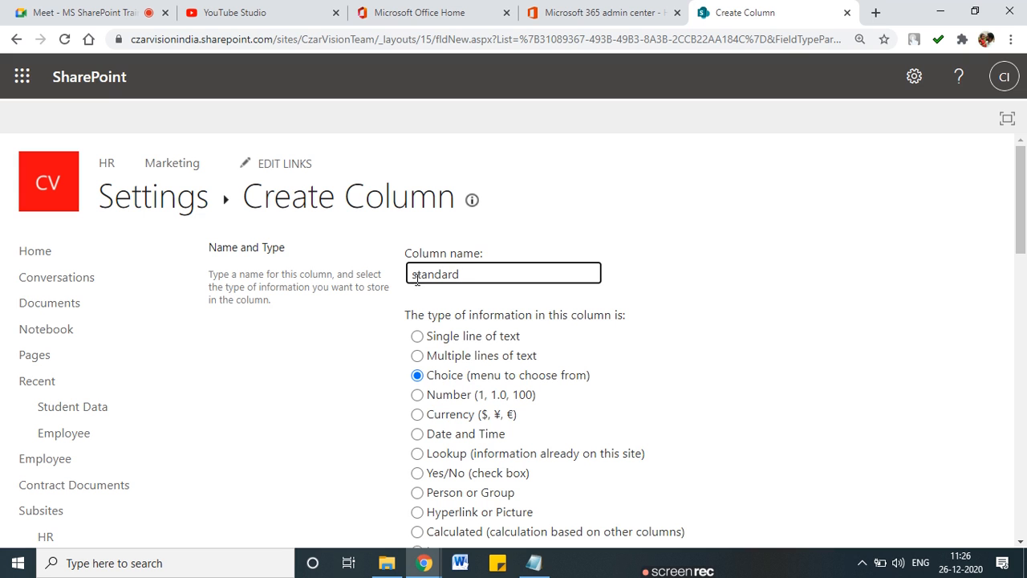
key(BackSpace)
text(S)
click(527, 304)
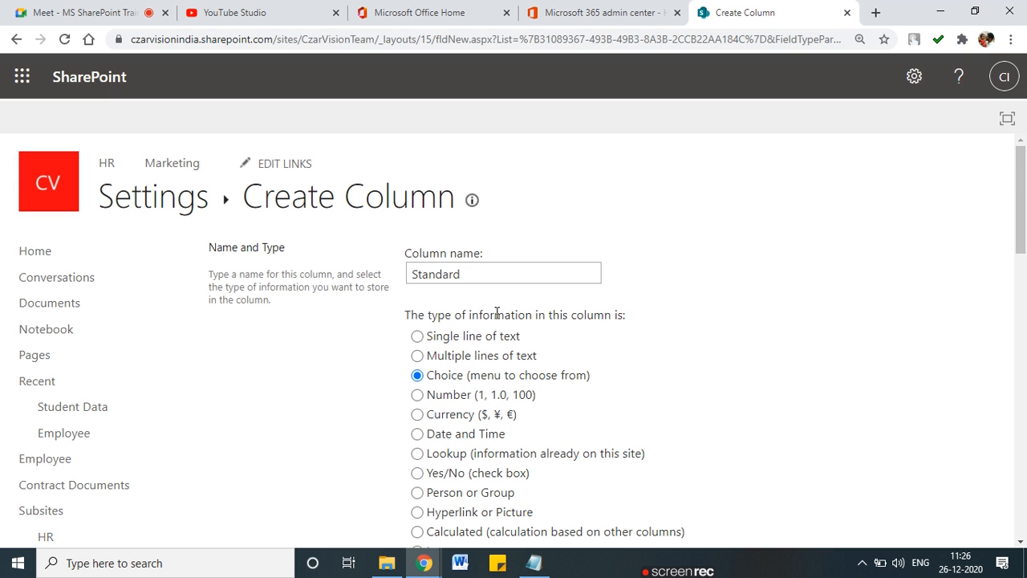
scroll(399, 365, down, 1)
scroll(401, 365, down, 6)
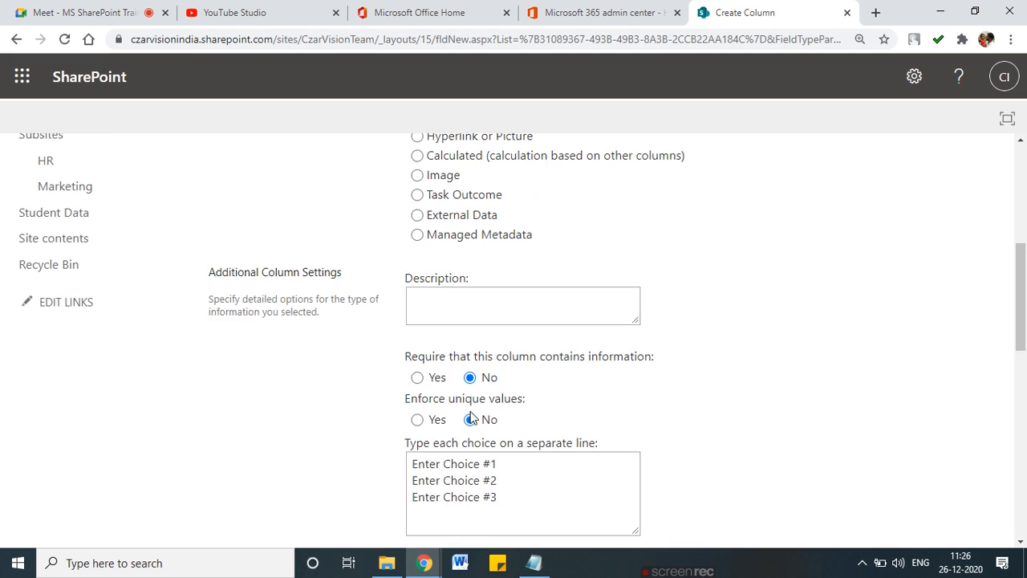
Step: Make the Standard column required and replace the placeholder choices with 1st through 6th
click(499, 347)
shift+click(423, 312)
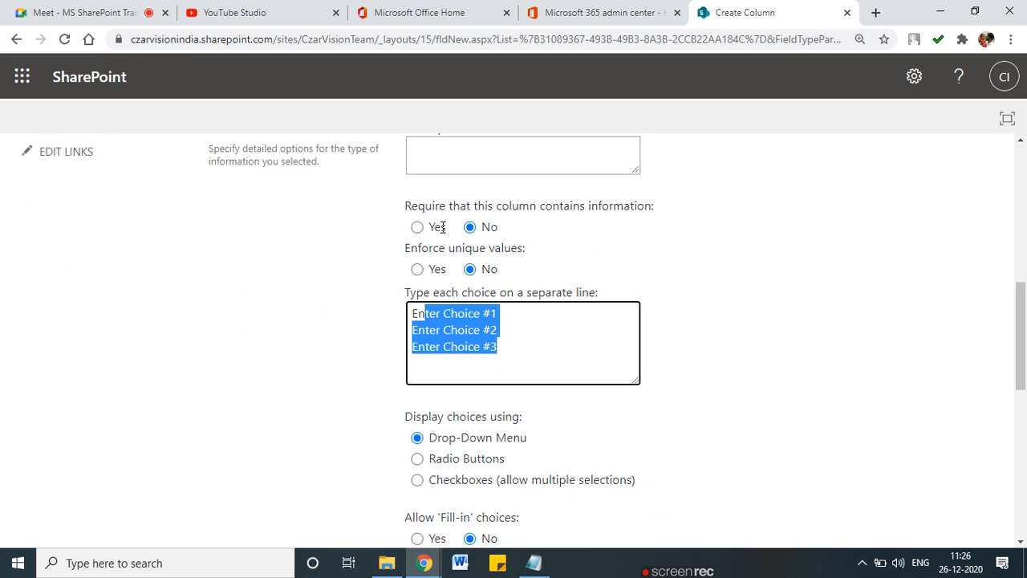
scroll(436, 273, up, 3)
scroll(436, 276, down, 3)
click(416, 227)
drag(513, 354, 399, 320)
key(BackSpace)
key(BackSpace)
key(BackSpace)
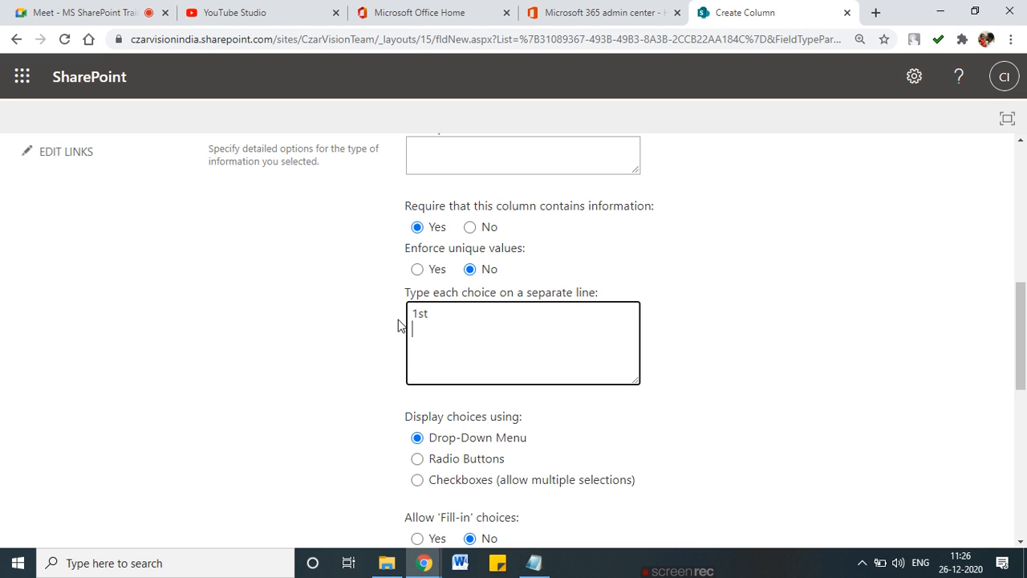
text(3rd)
key(Return)
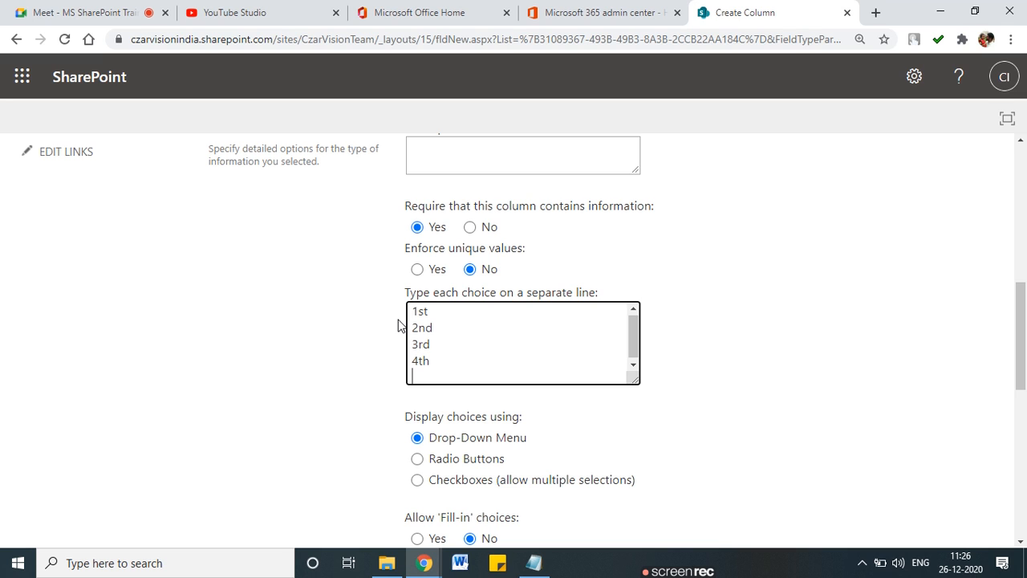
text(5th)
key(Return)
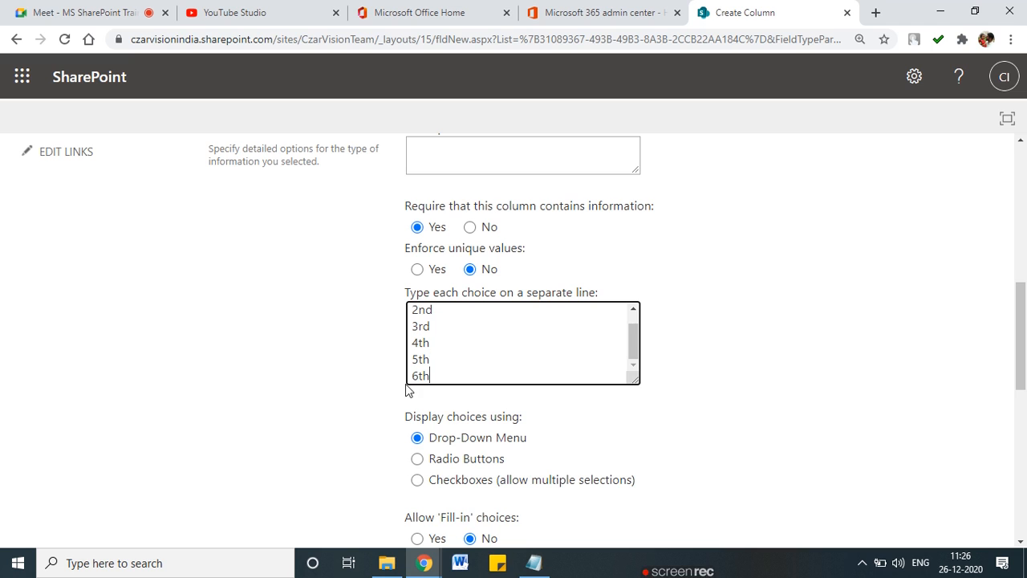
Step: Show the choices as radio buttons, clear the 1st default value, and create the column
scroll(562, 373, down, 1)
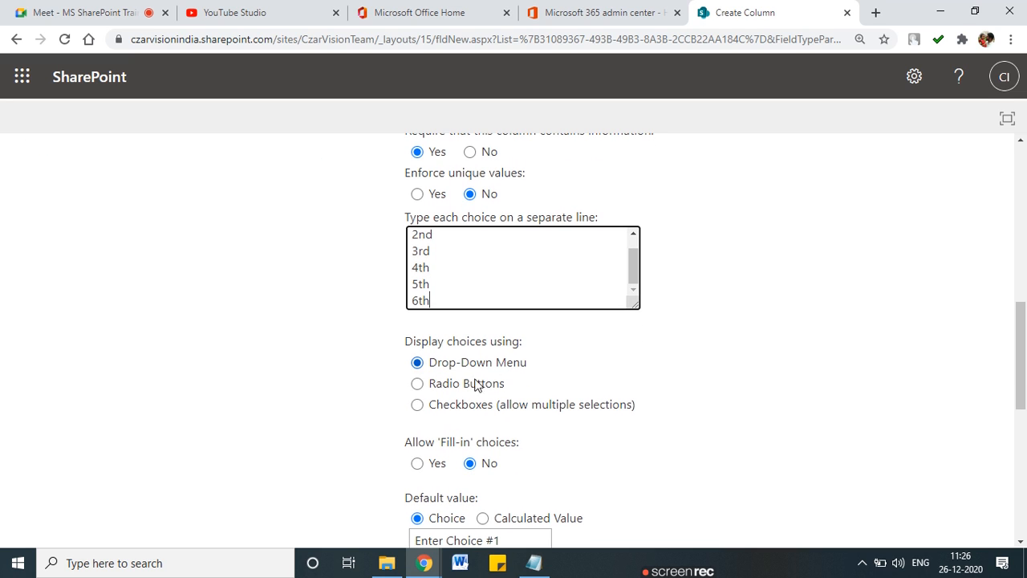
click(417, 384)
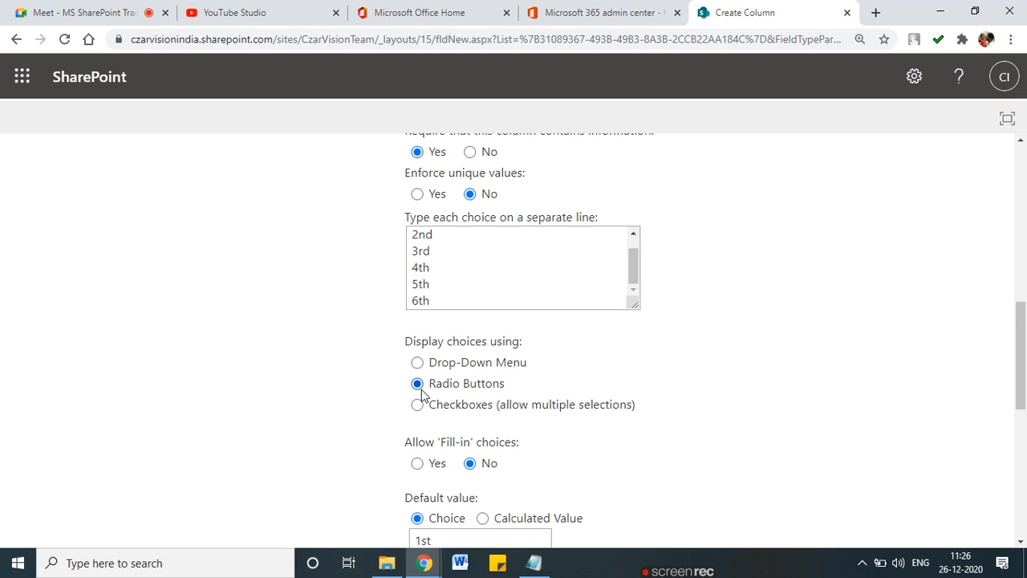
scroll(425, 417, down, 1)
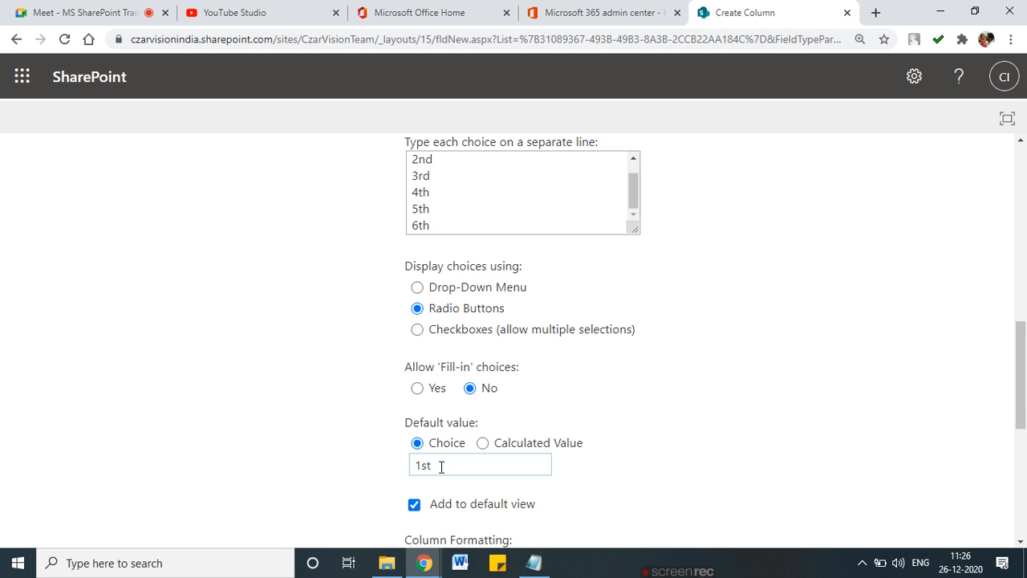
drag(440, 466, 378, 475)
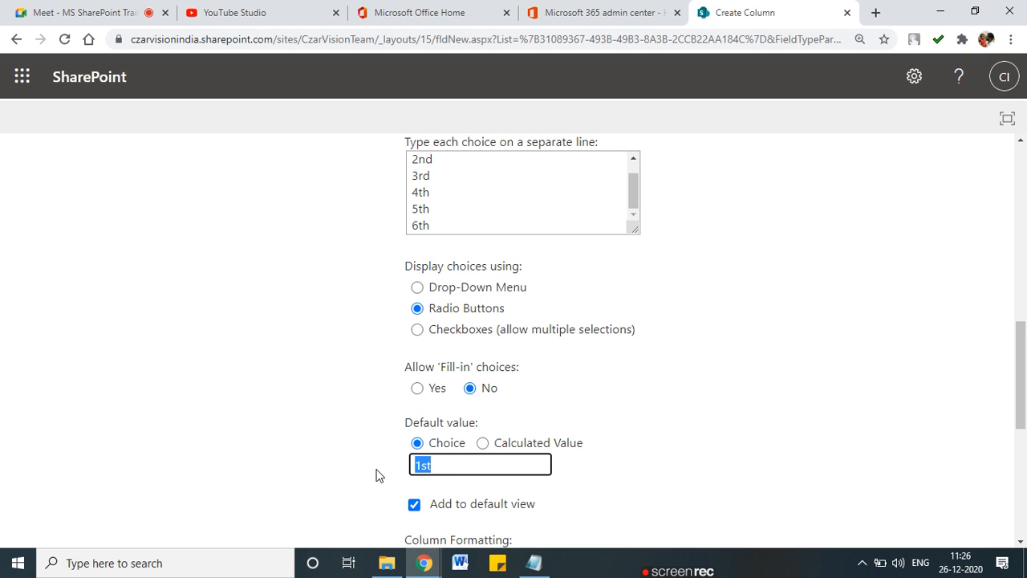
key(BackSpace)
scroll(401, 466, down, 4)
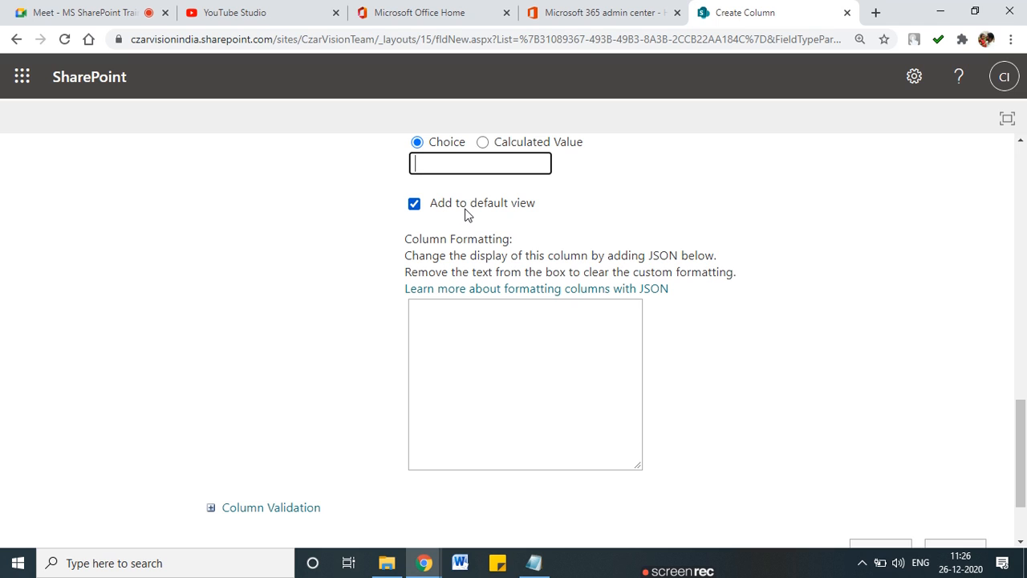
mouse_move(469, 212)
mouse_down()
mouse_move(552, 201)
mouse_move(520, 186)
mouse_move(467, 188)
mouse_move(523, 212)
mouse_up()
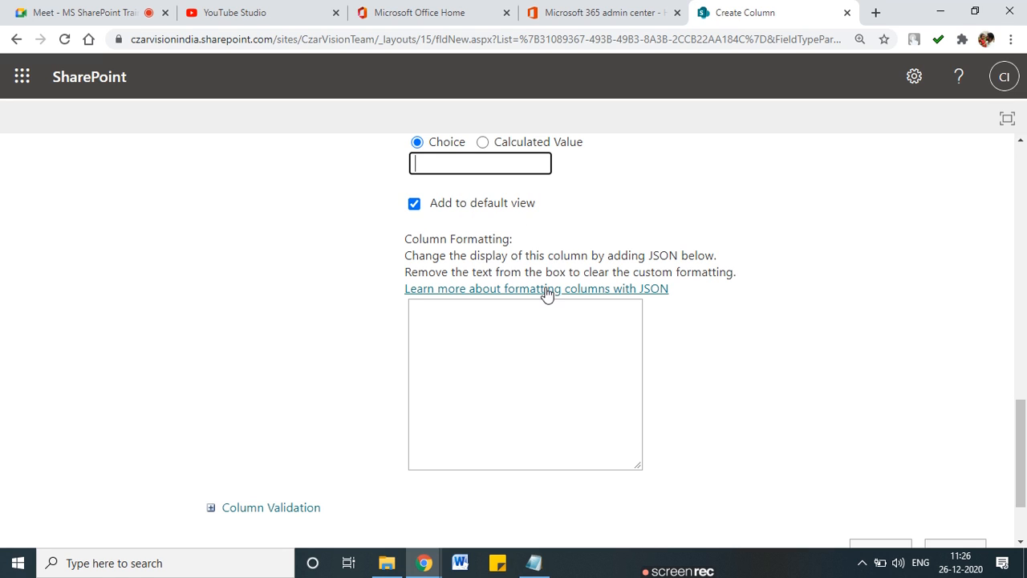
scroll(546, 293, down, 2)
click(880, 447)
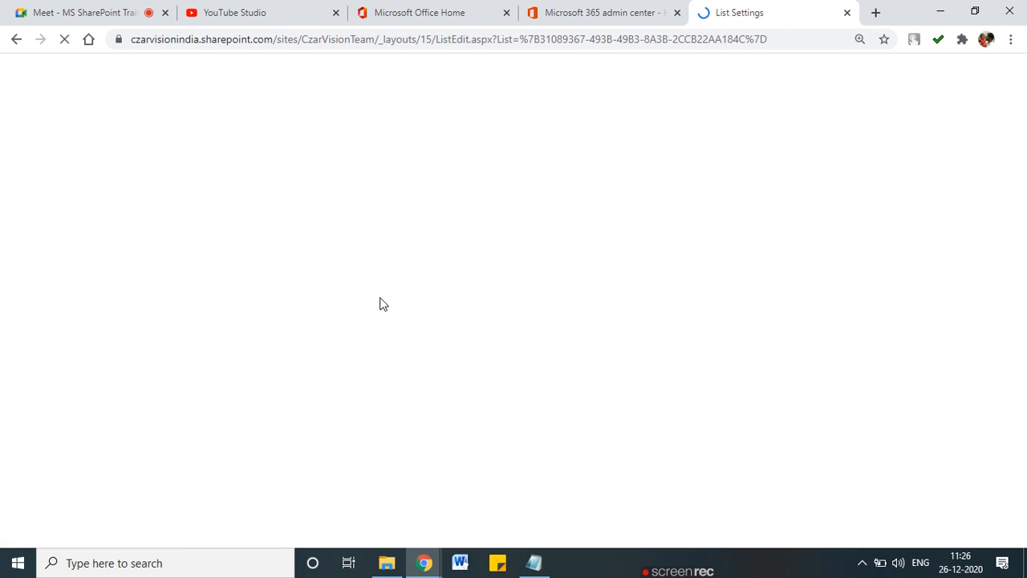
Step: Return to the Student Data list and start a new item
scroll(321, 297, down, 5)
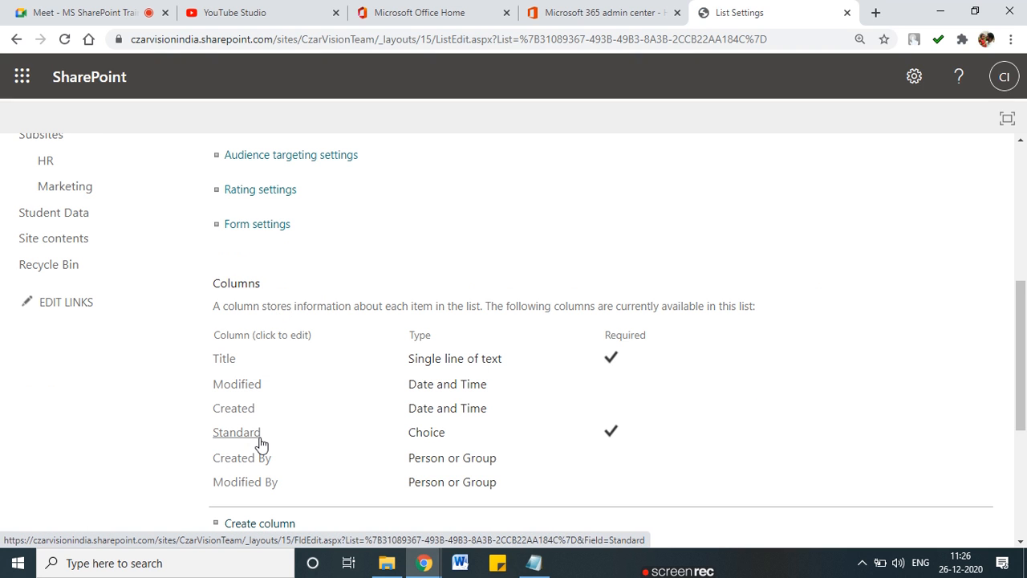
scroll(277, 432, down, 1)
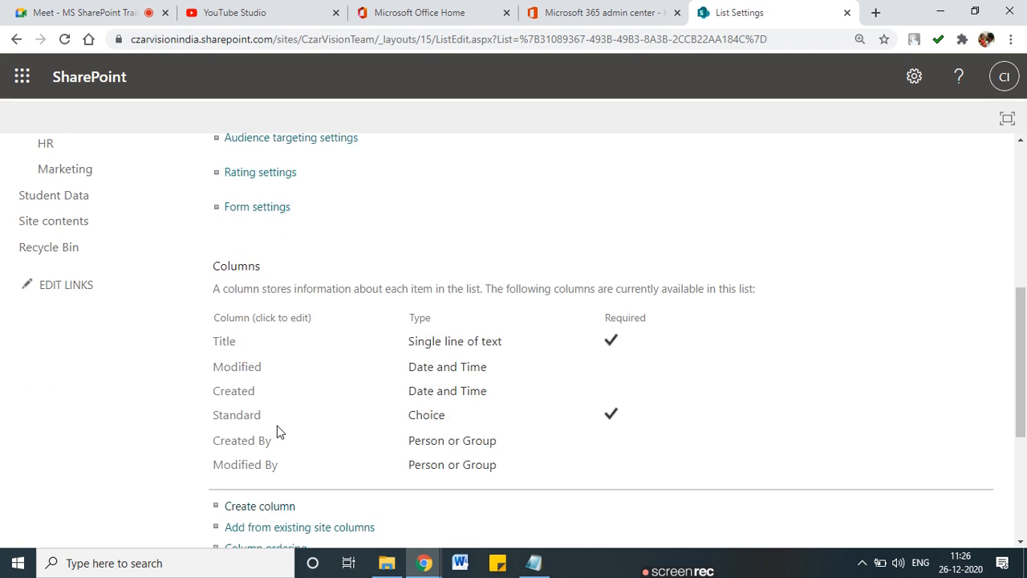
scroll(265, 383, up, 5)
scroll(264, 383, up, 2)
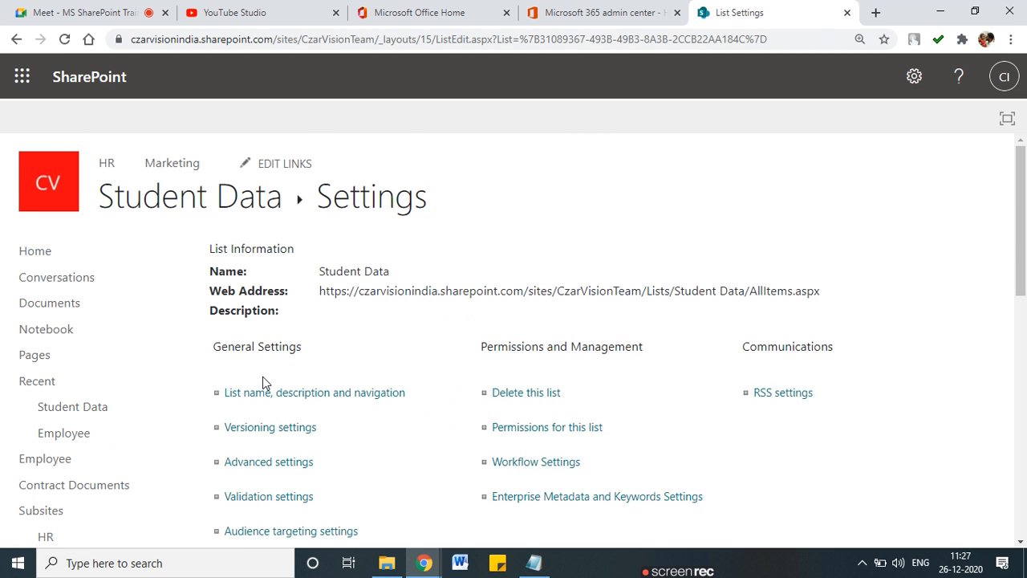
click(245, 205)
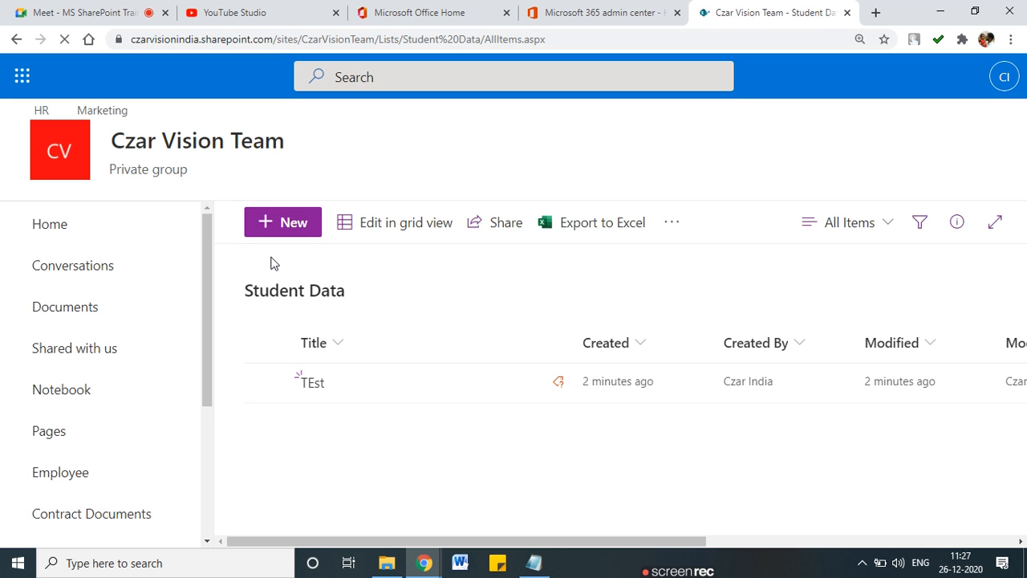
click(273, 218)
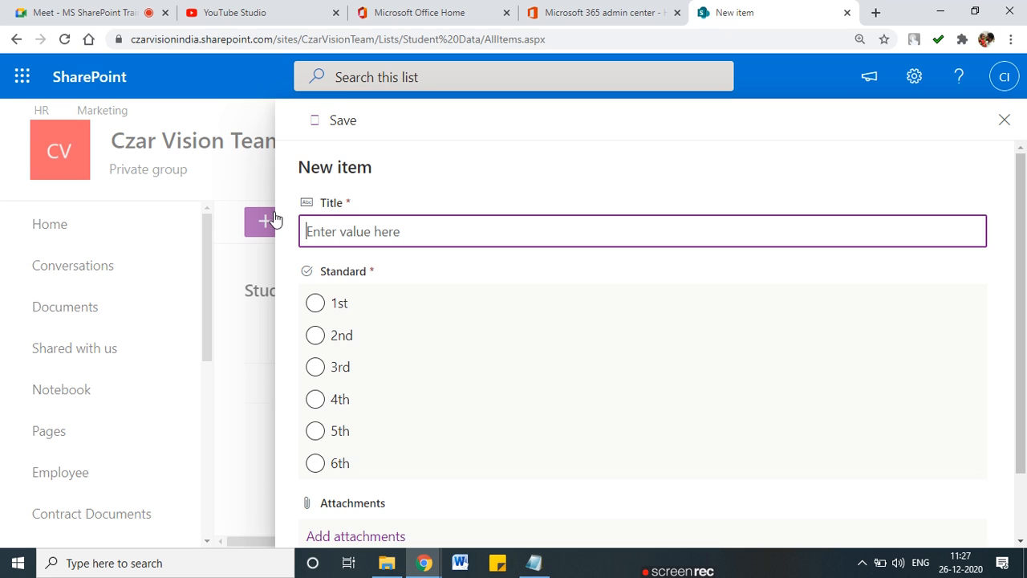
Step: Enter 'RAm' as the item title and set Standard to 4th
click(363, 232)
text(RAm)
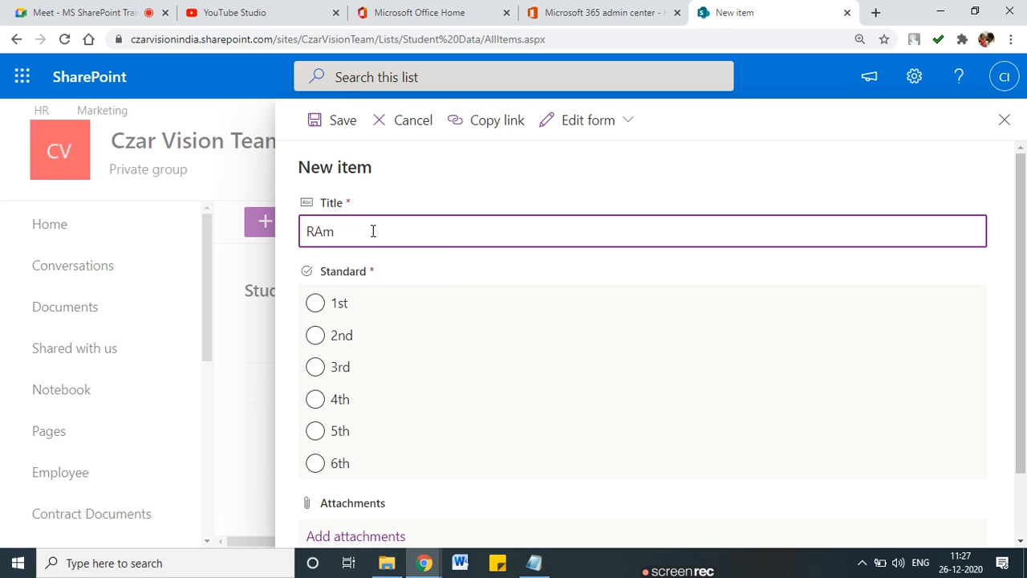
scroll(337, 241, down, 1)
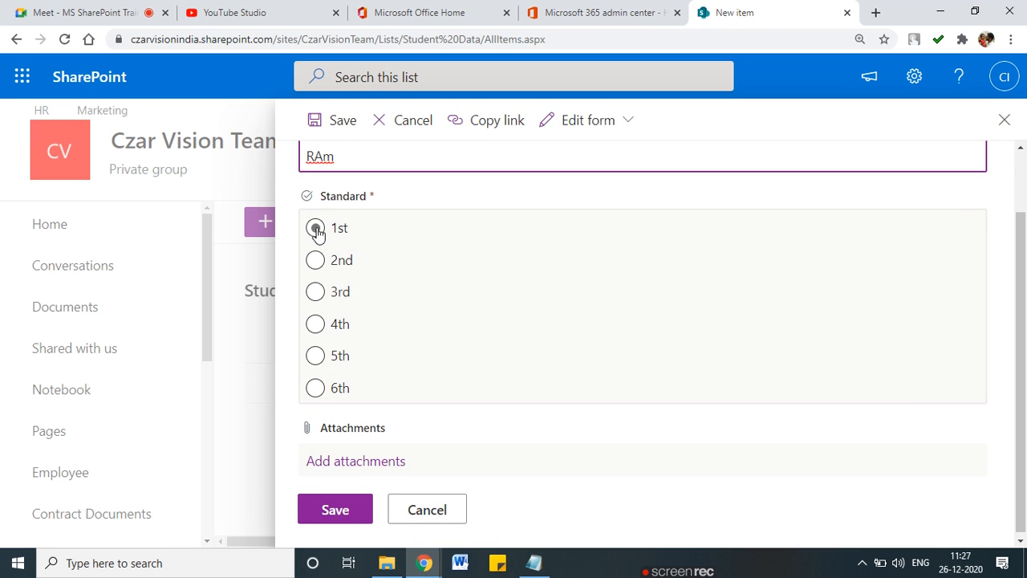
click(317, 295)
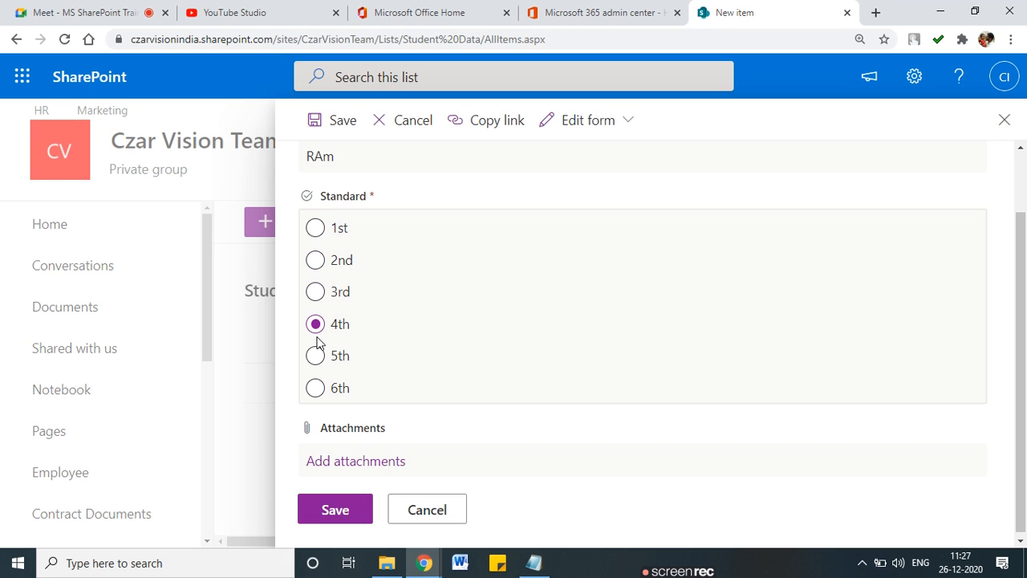
drag(297, 228, 320, 223)
key(Escape)
scroll(337, 333, down, 1)
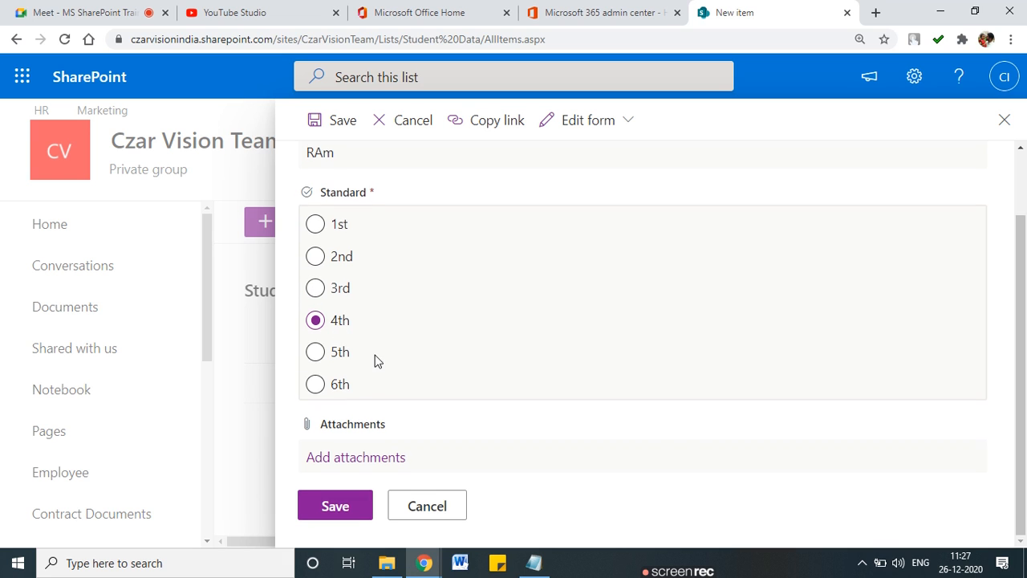
Step: Save the new RAm student entry
click(350, 498)
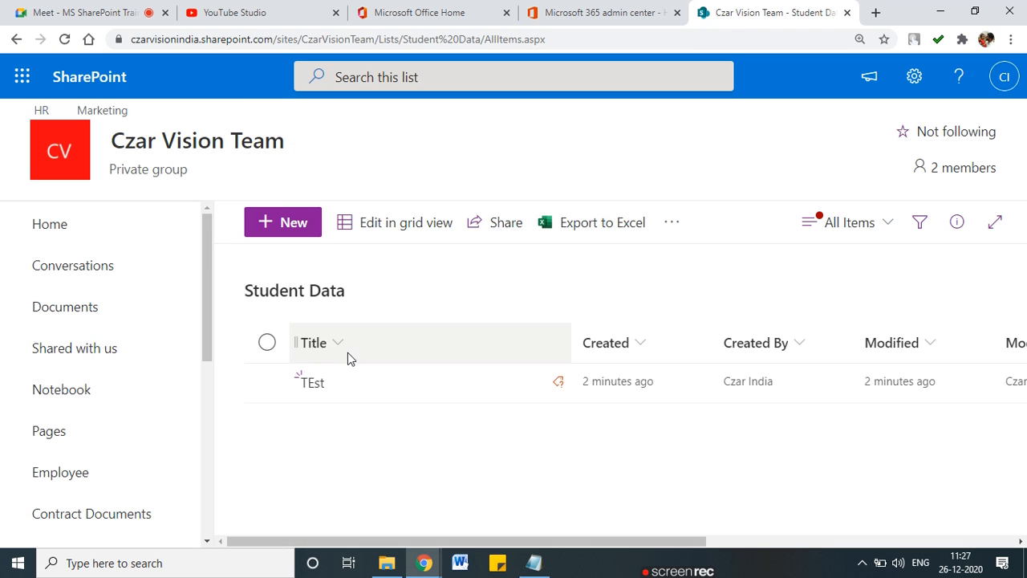
drag(557, 542, 771, 543)
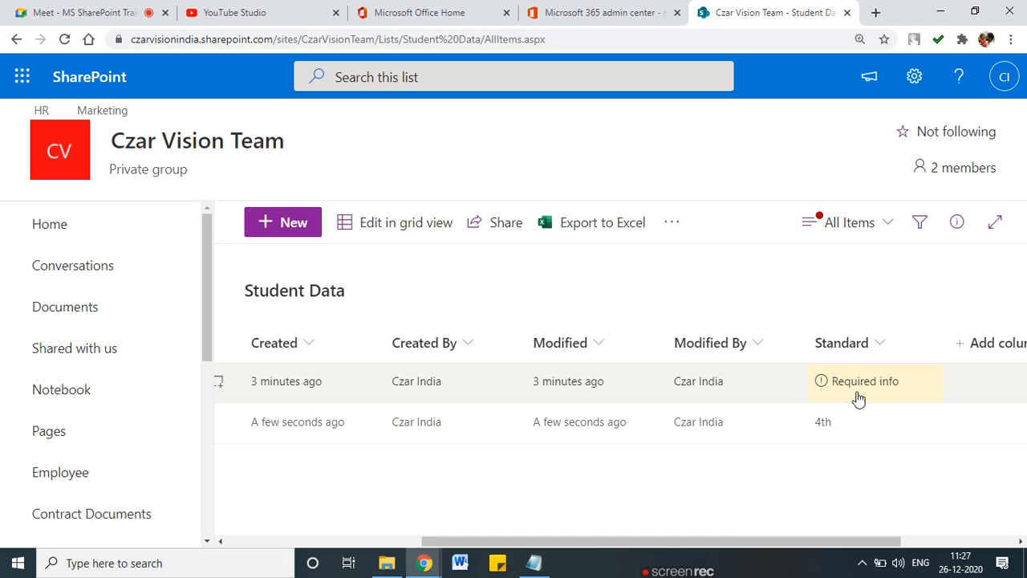
scroll(225, 374, left, 5)
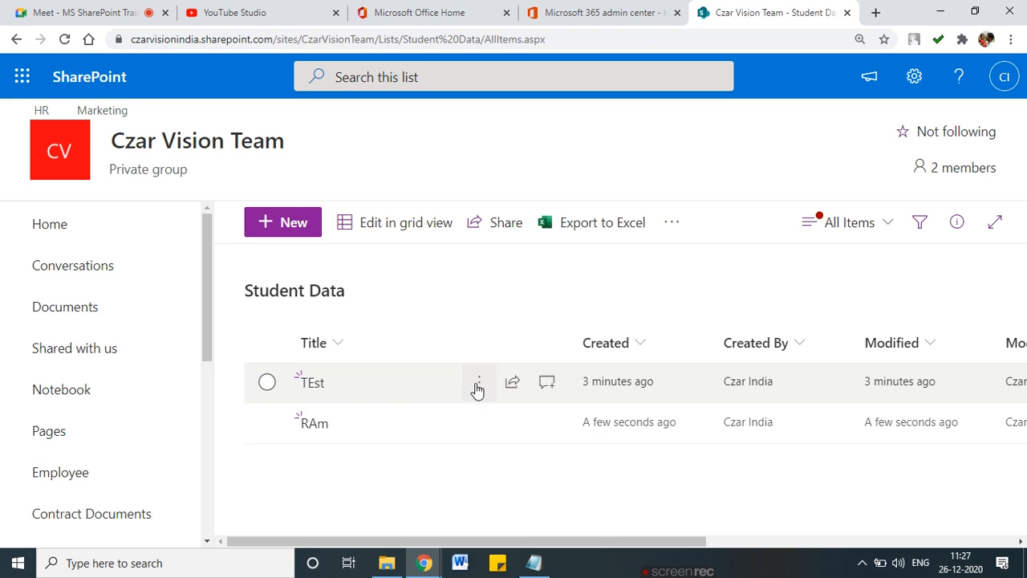
Step: Edit the TEst item to set its Standard to 2nd and save it
click(482, 389)
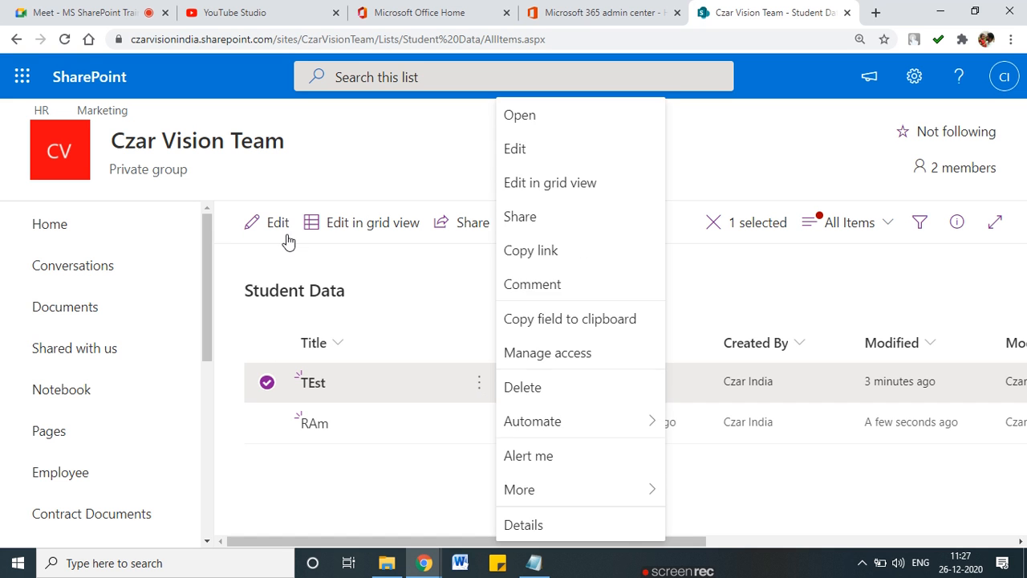
click(260, 228)
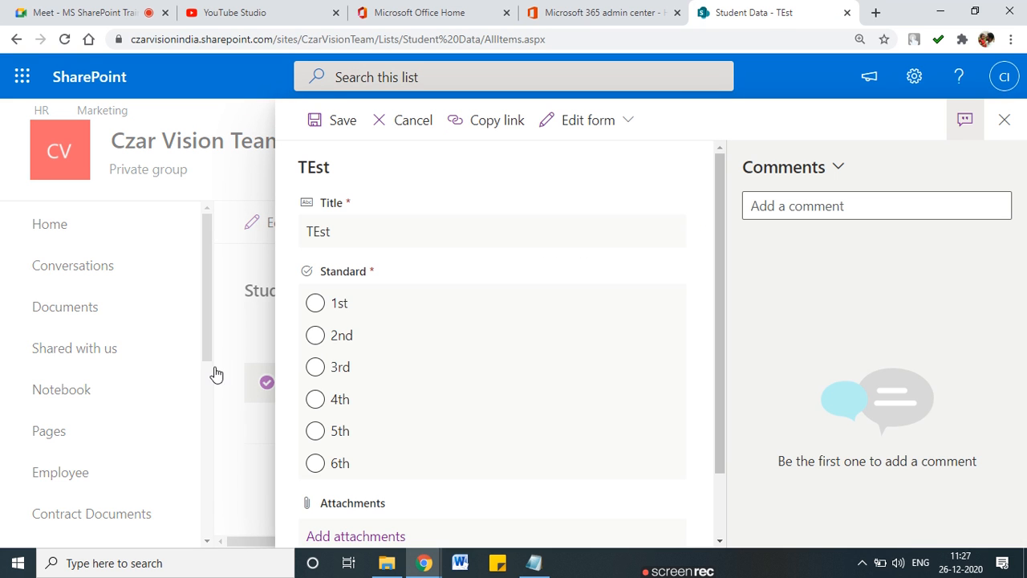
click(314, 337)
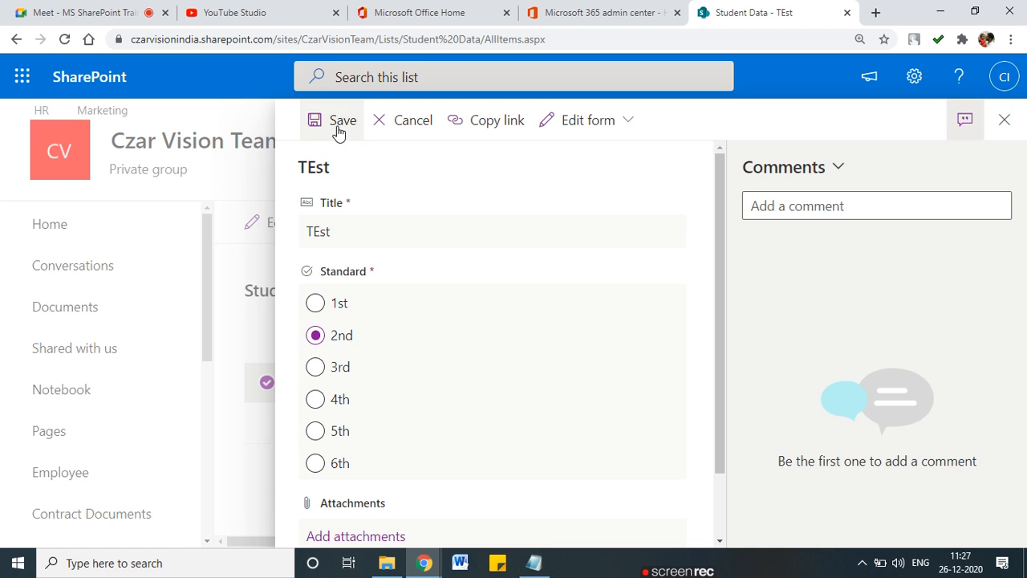
click(267, 356)
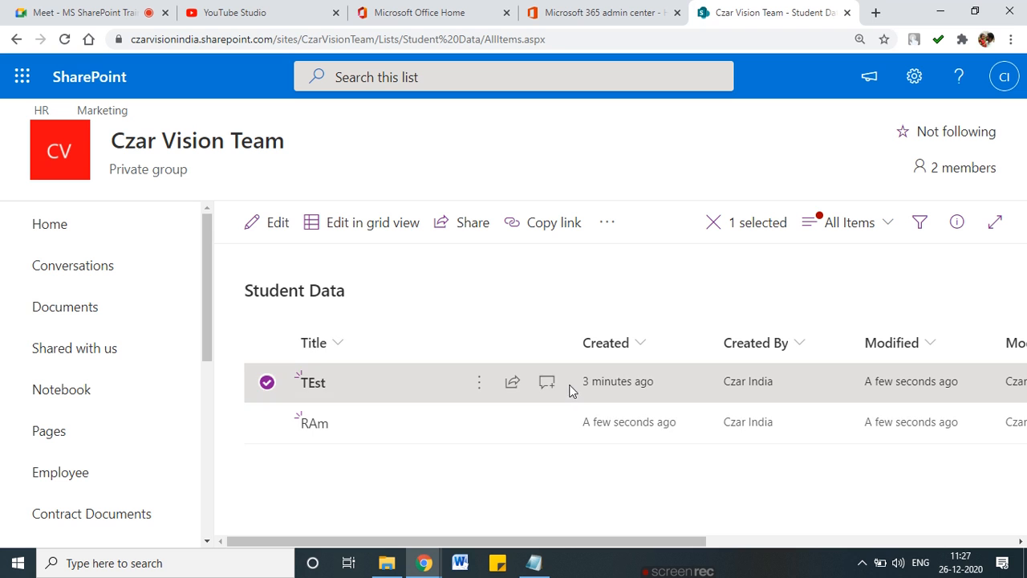
click(565, 393)
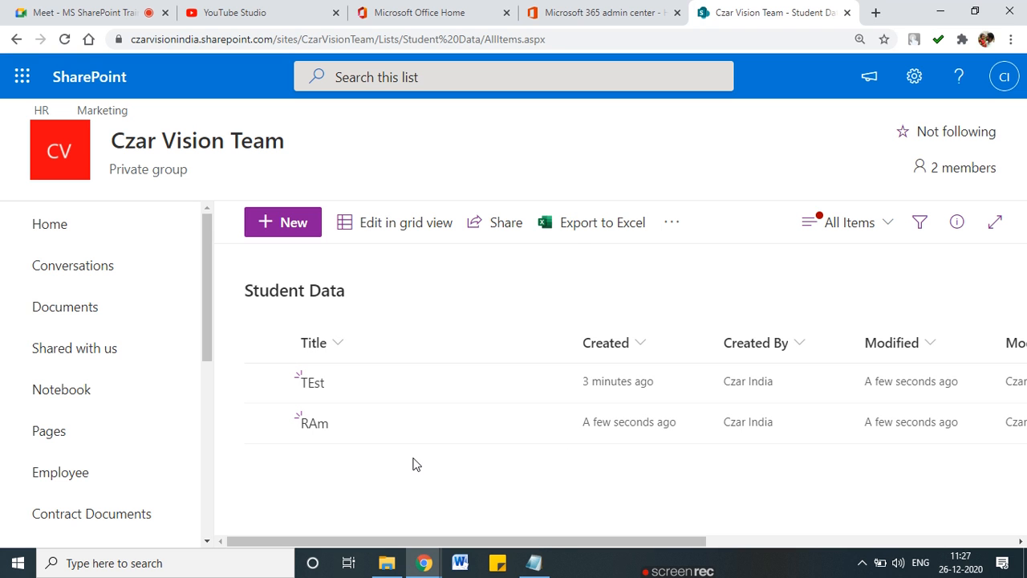
mouse_move(529, 541)
mouse_down()
mouse_move(768, 544)
mouse_move(523, 537)
mouse_up()
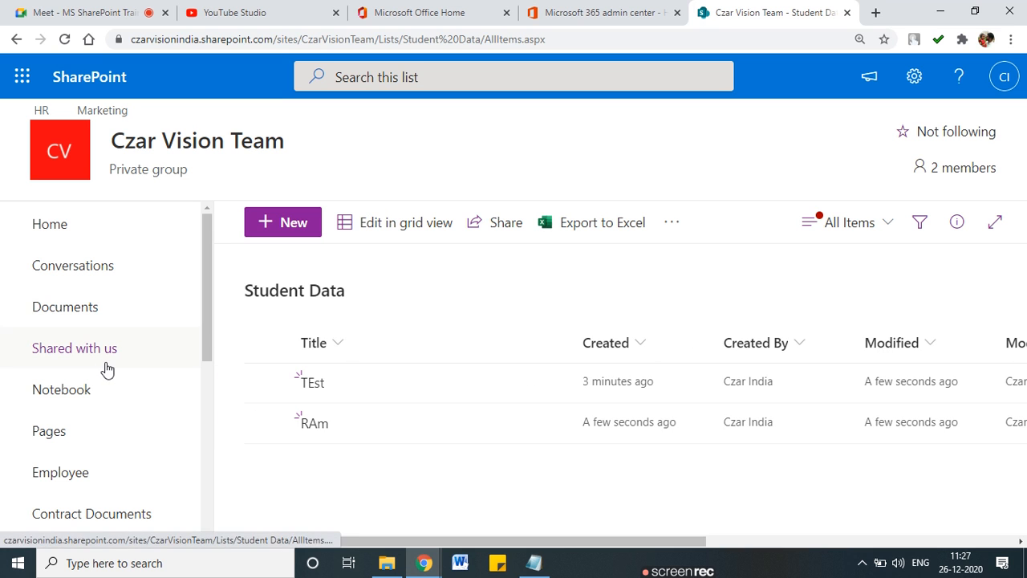
Step: Go to the Student Data list settings and start creating a column
click(914, 78)
click(778, 271)
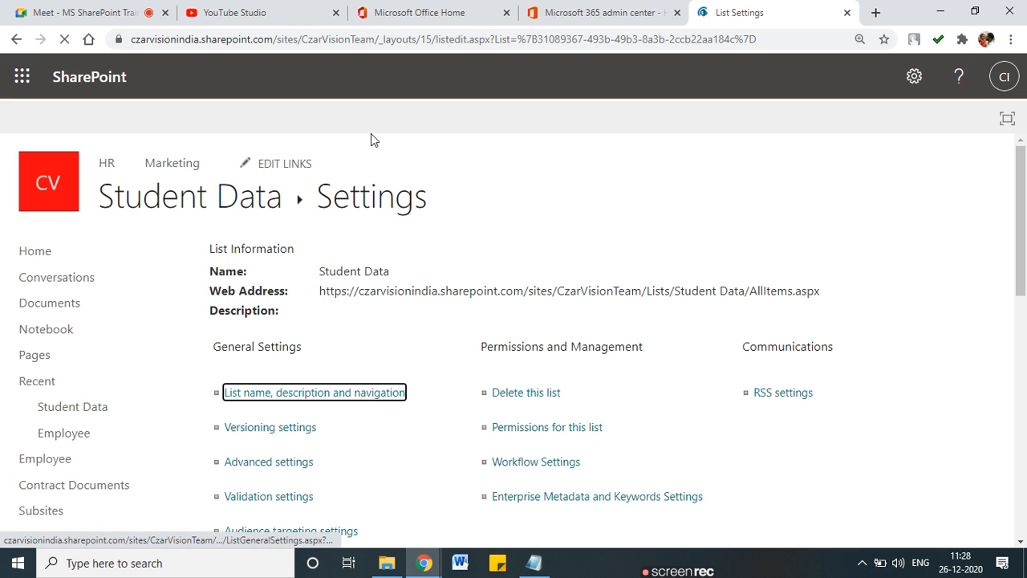
scroll(342, 163, down, 7)
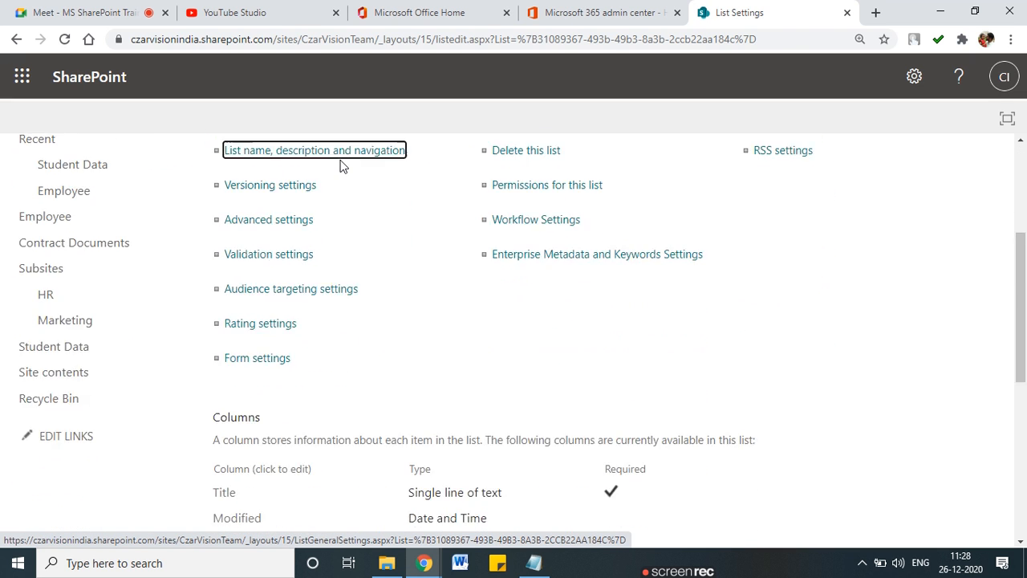
click(278, 374)
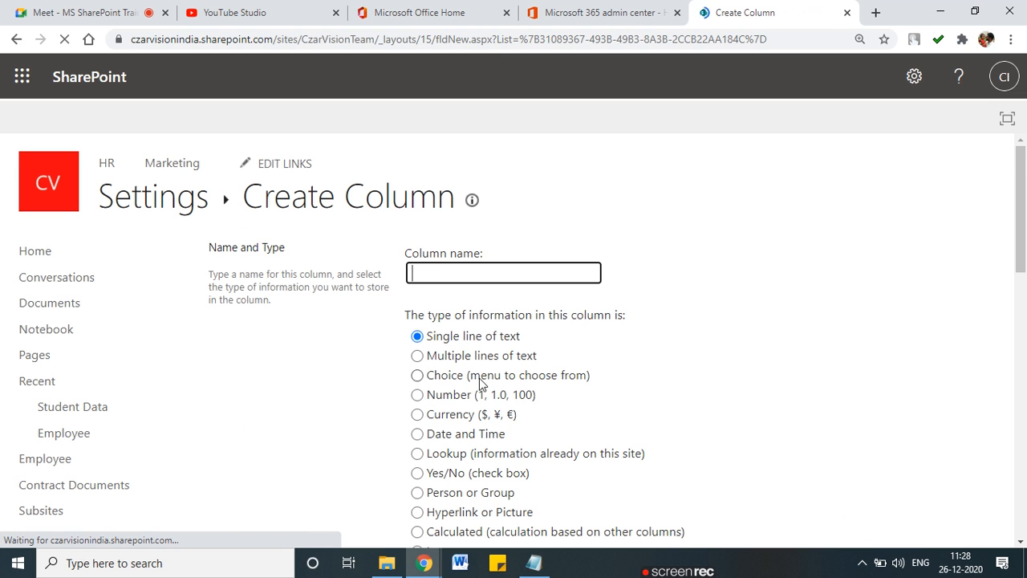
Step: Choose the Number type and name the column 'Mobile No'
scroll(434, 362, down, 1)
click(418, 319)
click(441, 204)
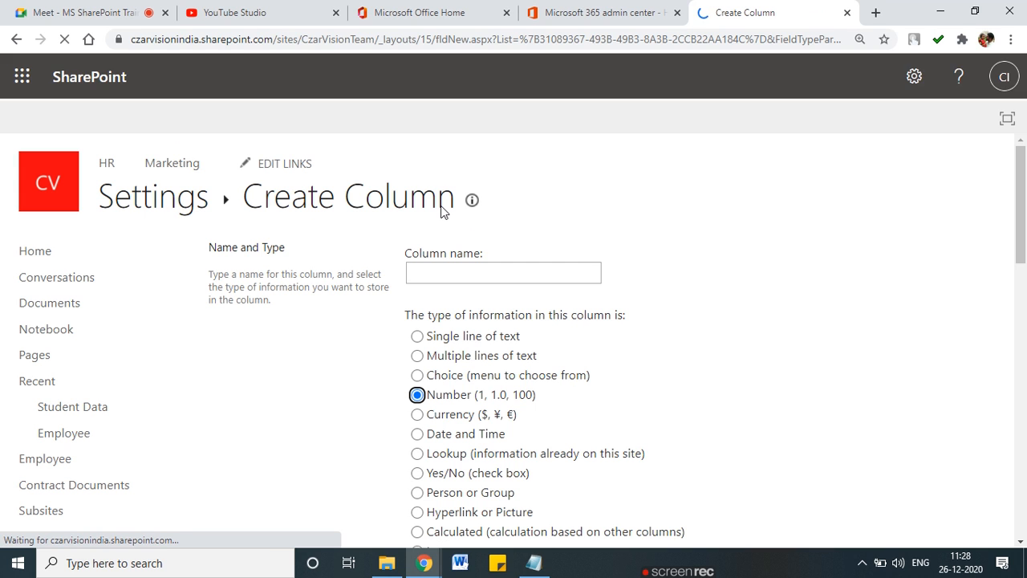
click(447, 271)
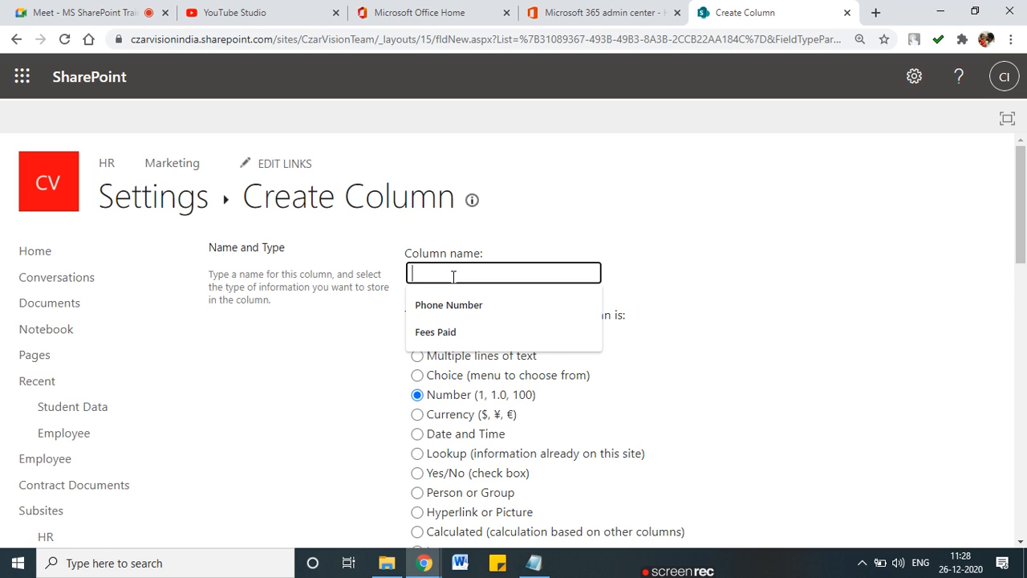
text(Mob)
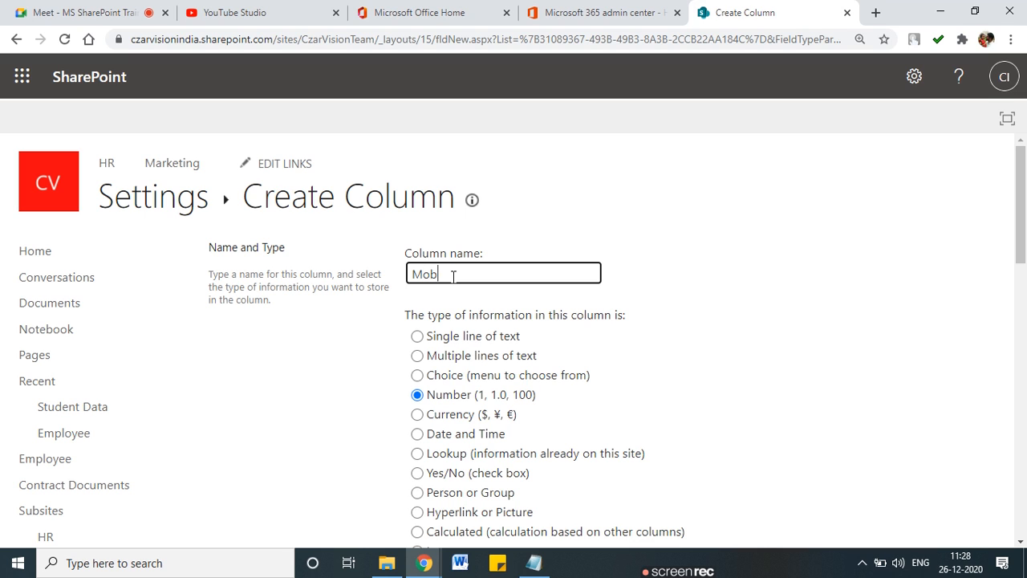
text(ile No)
scroll(482, 377, down, 7)
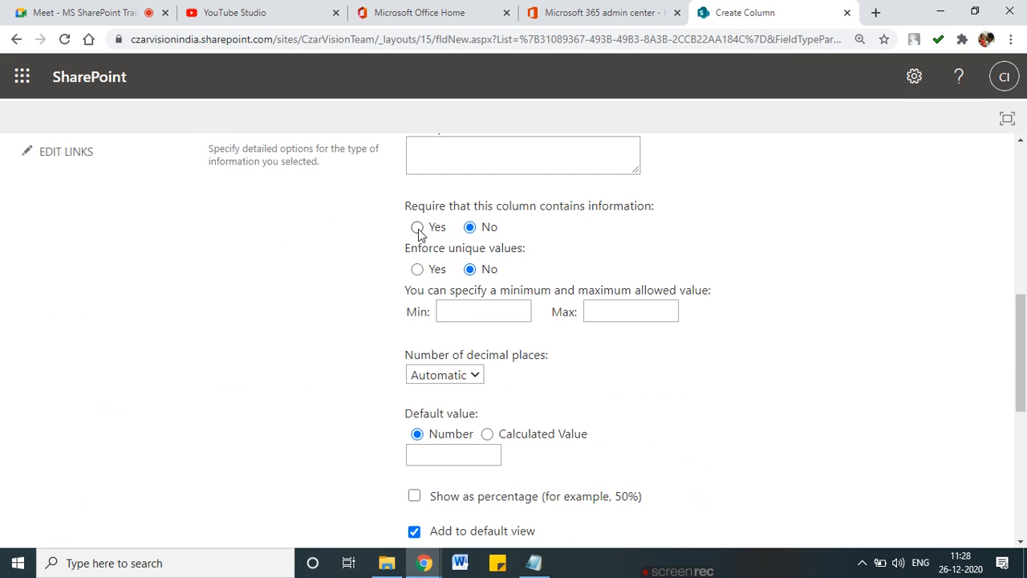
Step: Set Enforce unique values to Yes for Mobile No
click(417, 270)
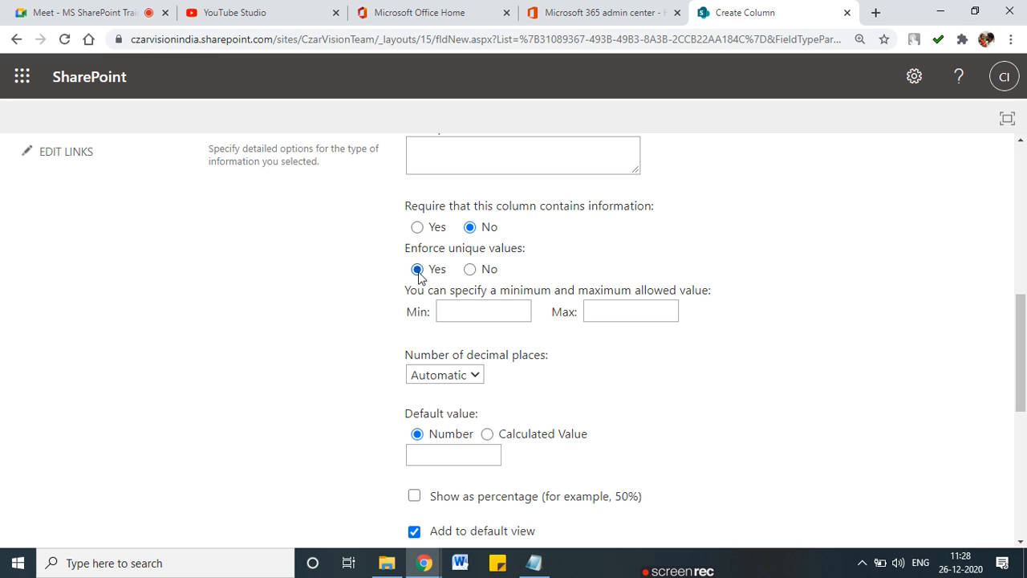
mouse_move(540, 241)
mouse_down()
mouse_move(405, 240)
mouse_move(399, 273)
mouse_move(480, 284)
mouse_move(538, 244)
mouse_up()
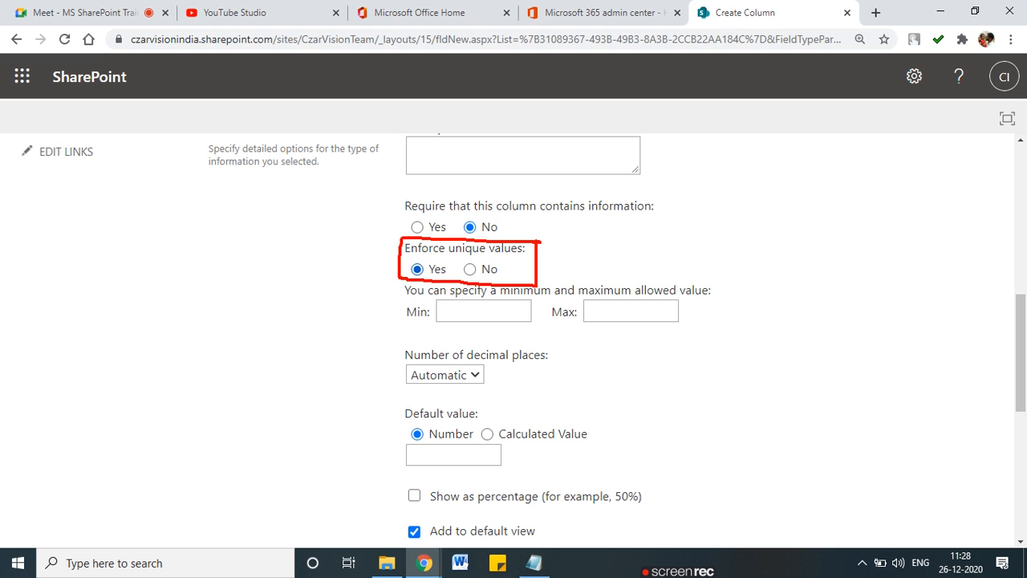
drag(324, 257, 407, 267)
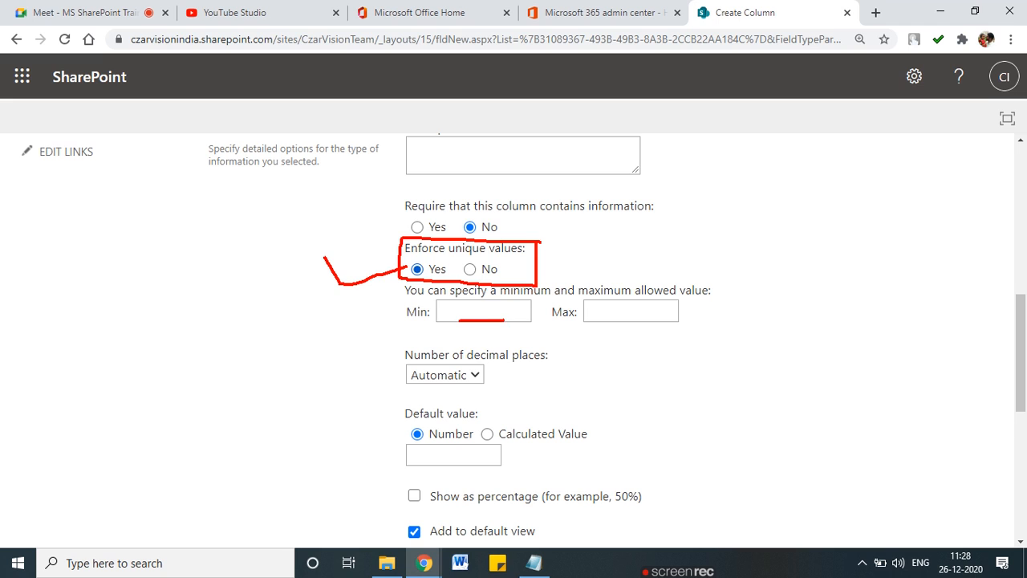
click(500, 311)
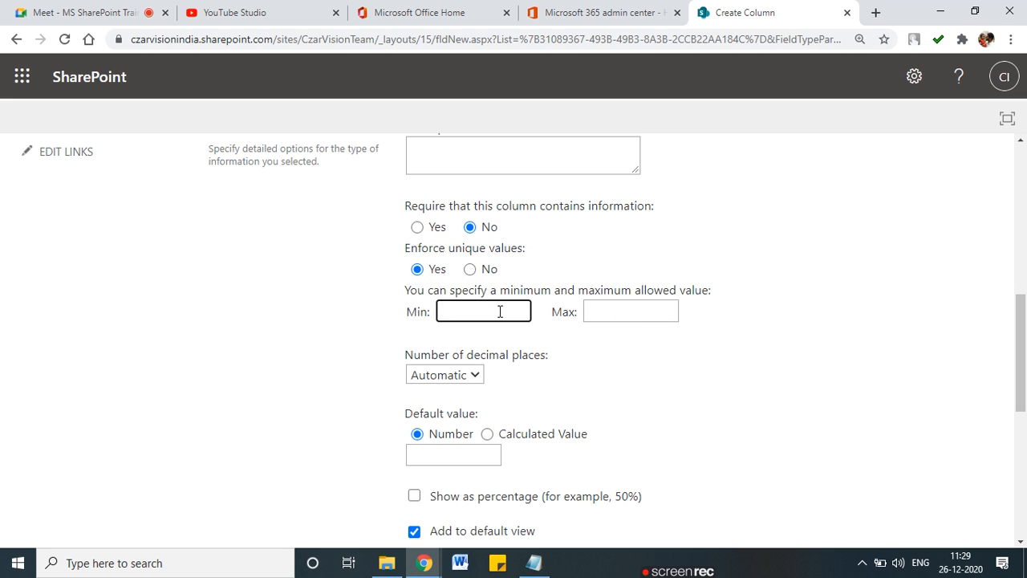
text(1000000)
drag(452, 313, 462, 313)
click(492, 311)
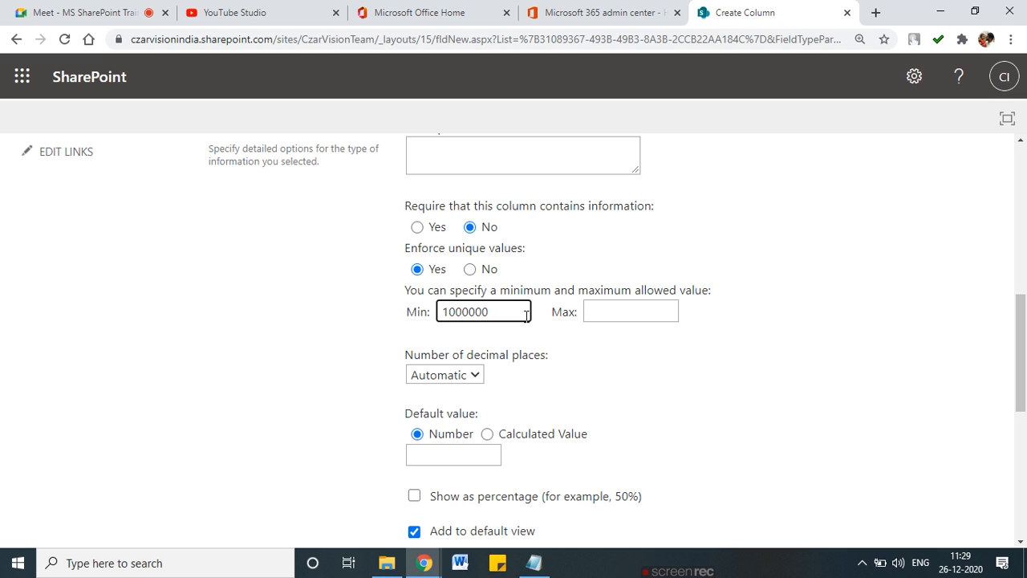
mouse_move(496, 313)
mouse_down()
mouse_move(455, 313)
mouse_move(507, 313)
mouse_up()
click(619, 311)
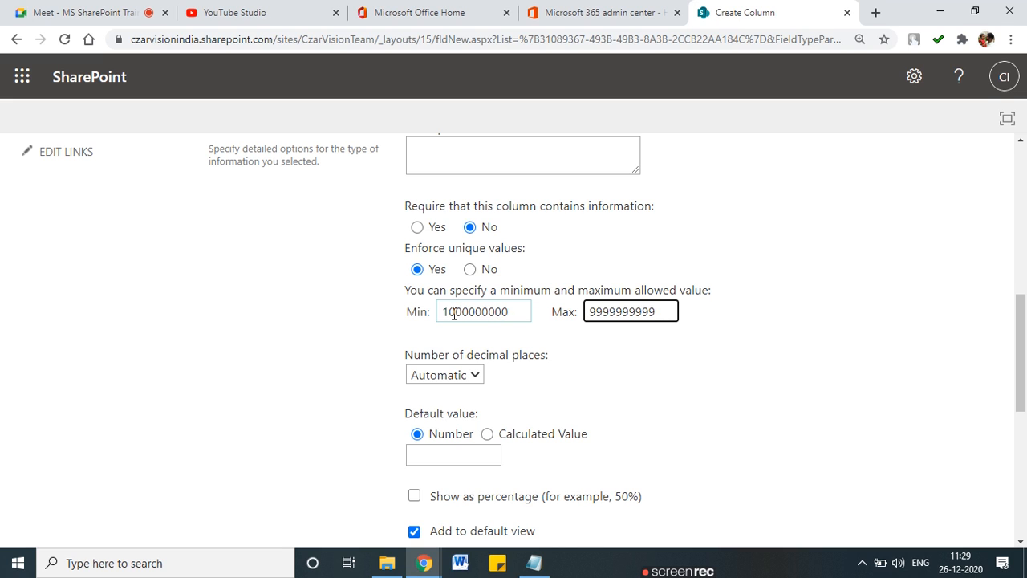
click(517, 312)
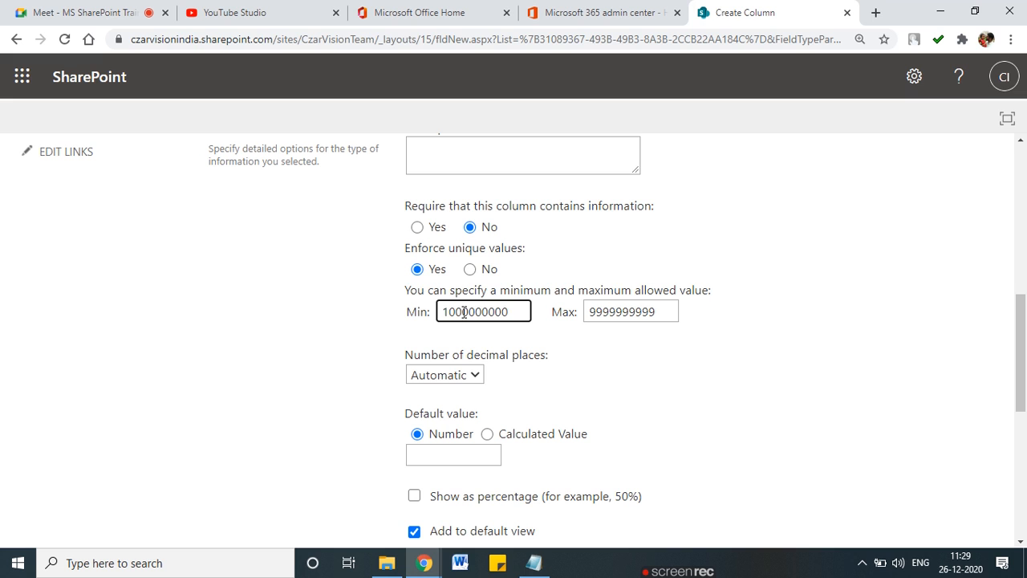
key(BackSpace)
scroll(517, 316, down, 1)
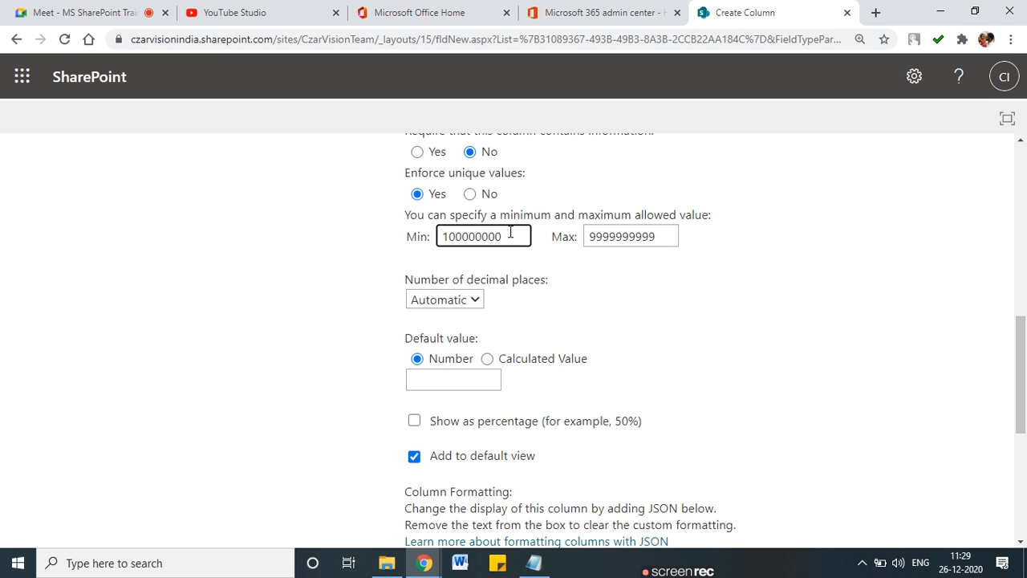
Step: Set decimal places to 0, create Mobile No, and accept indexing for uniqueness
click(436, 305)
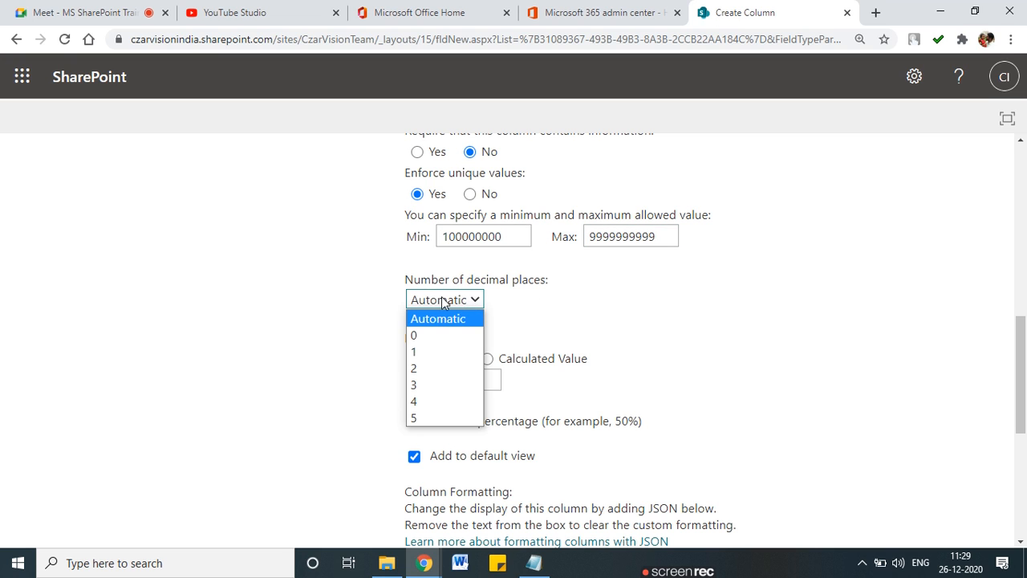
click(455, 334)
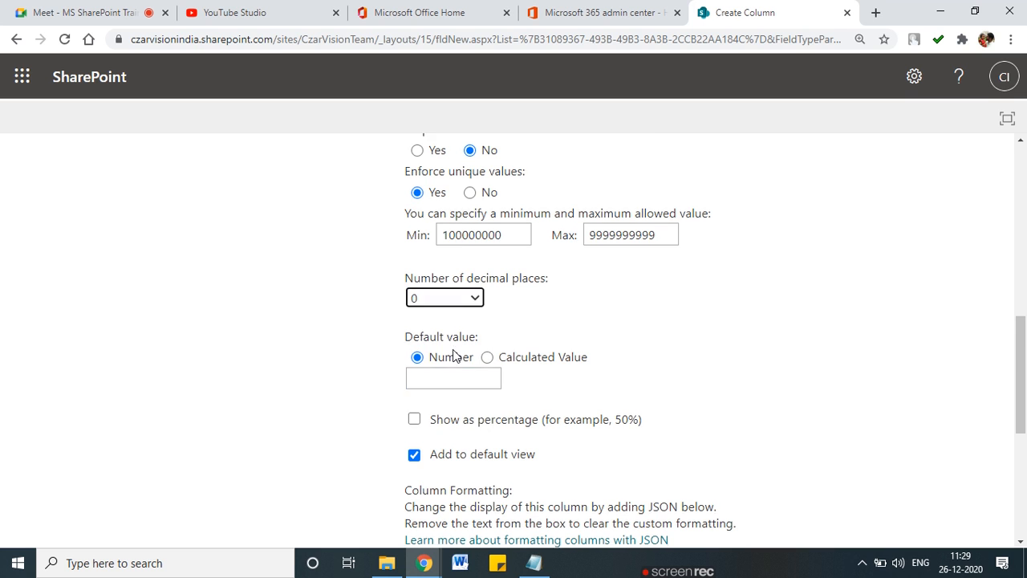
scroll(454, 357, down, 2)
scroll(450, 365, down, 3)
click(461, 354)
scroll(541, 321, up, 5)
scroll(541, 331, down, 5)
click(880, 444)
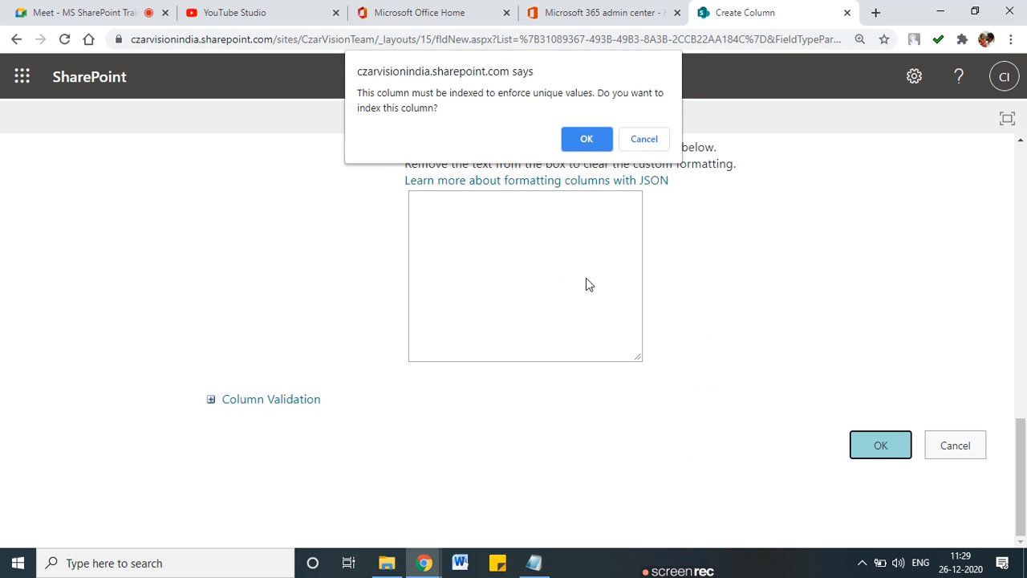
click(574, 139)
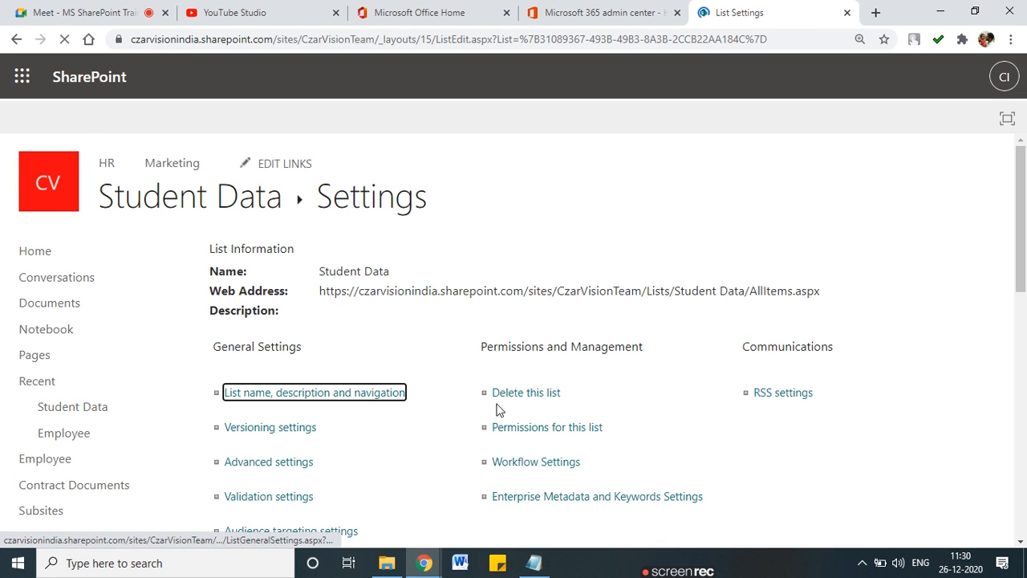
Step: Confirm Mobile No in the column list and start another new column
scroll(449, 430, down, 4)
scroll(537, 438, down, 4)
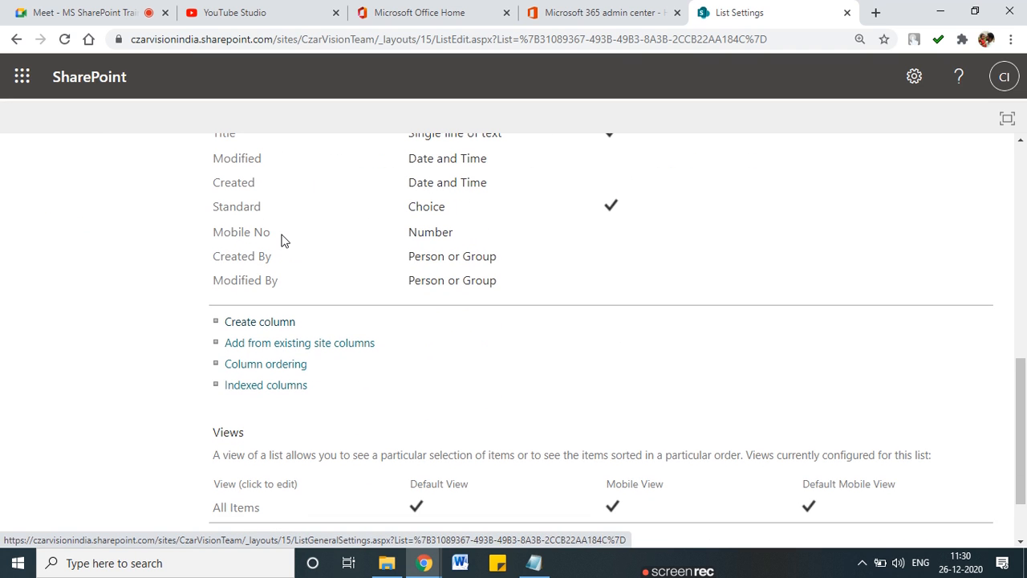
drag(281, 238, 207, 236)
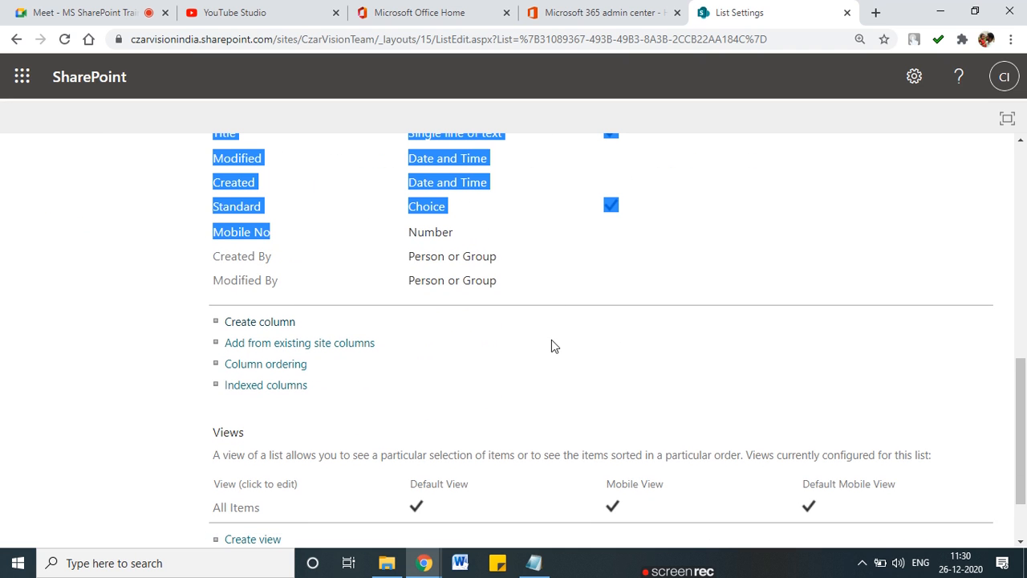
click(265, 324)
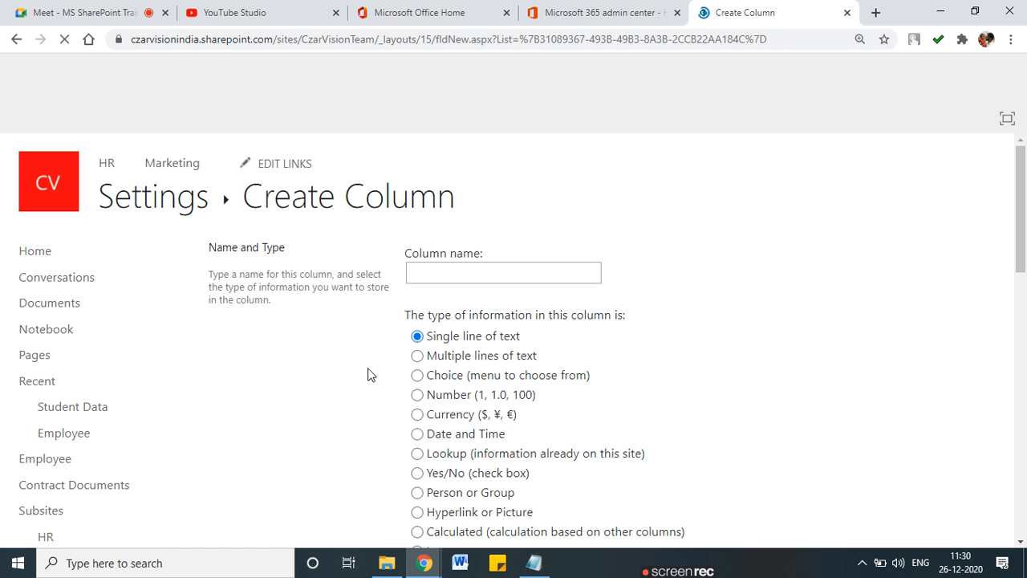
Step: Create a Currency column named 'Fees Paid'
scroll(367, 375, down, 2)
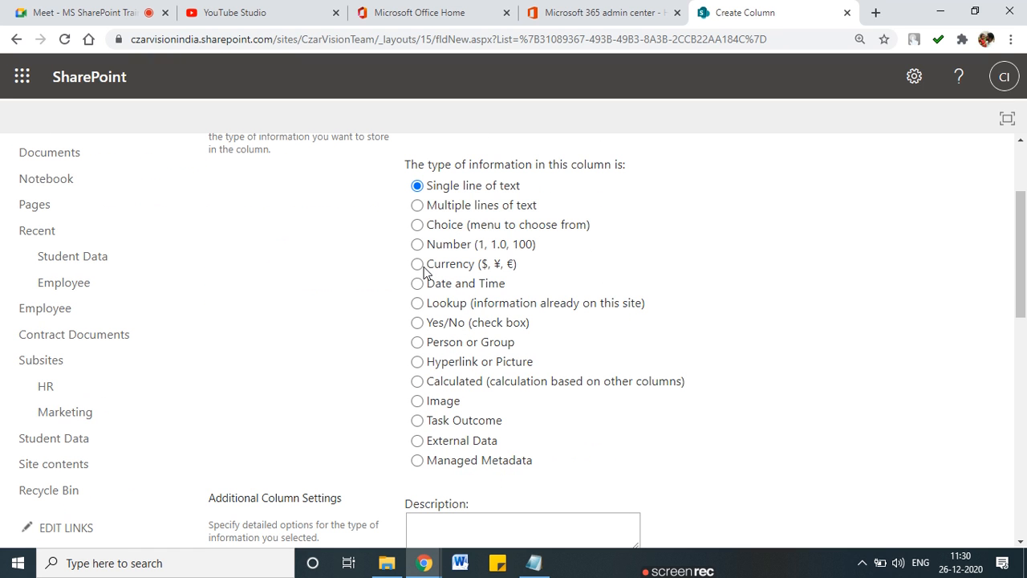
click(423, 271)
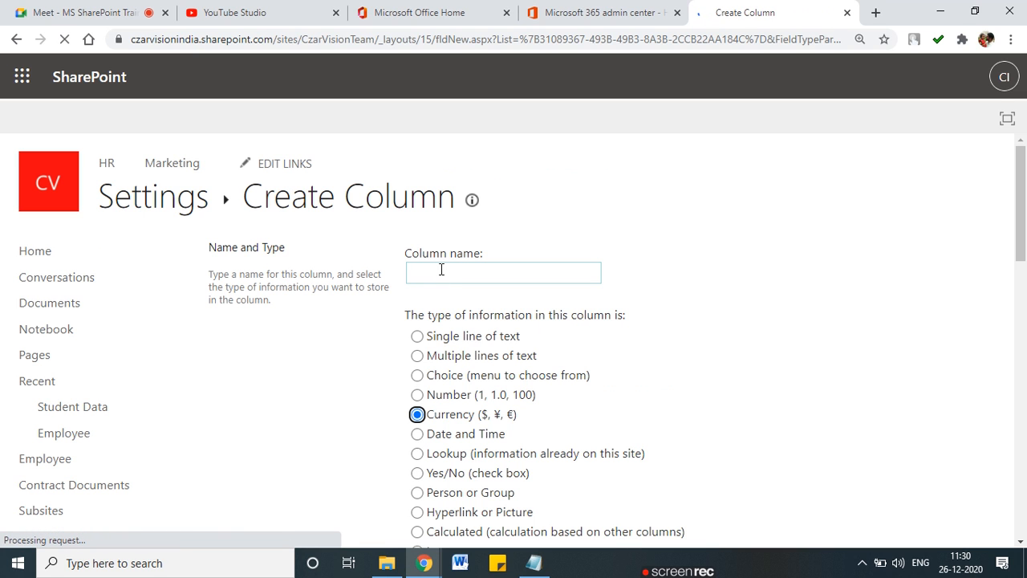
click(446, 275)
text(Fees)
click(449, 308)
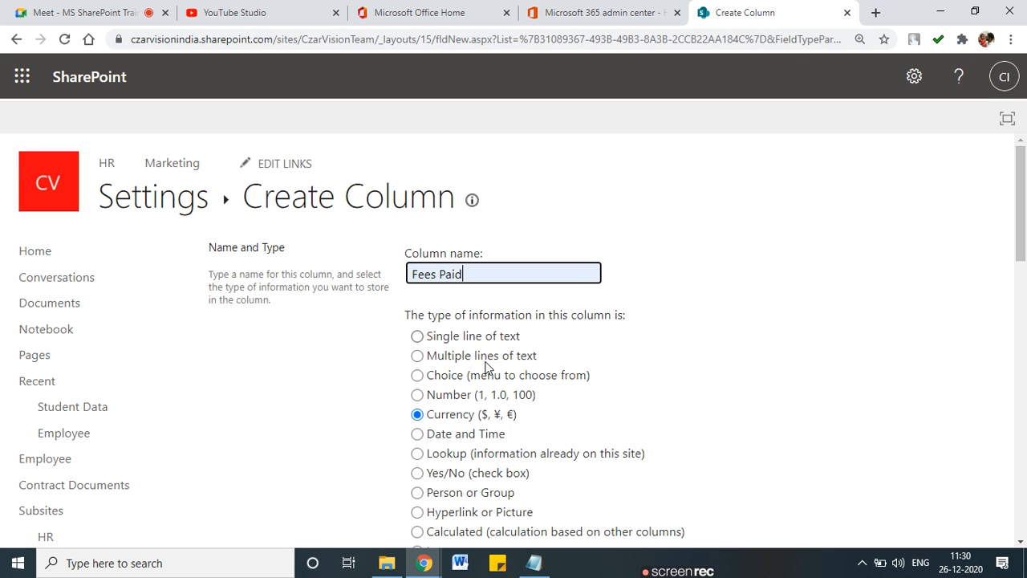
scroll(474, 393, down, 5)
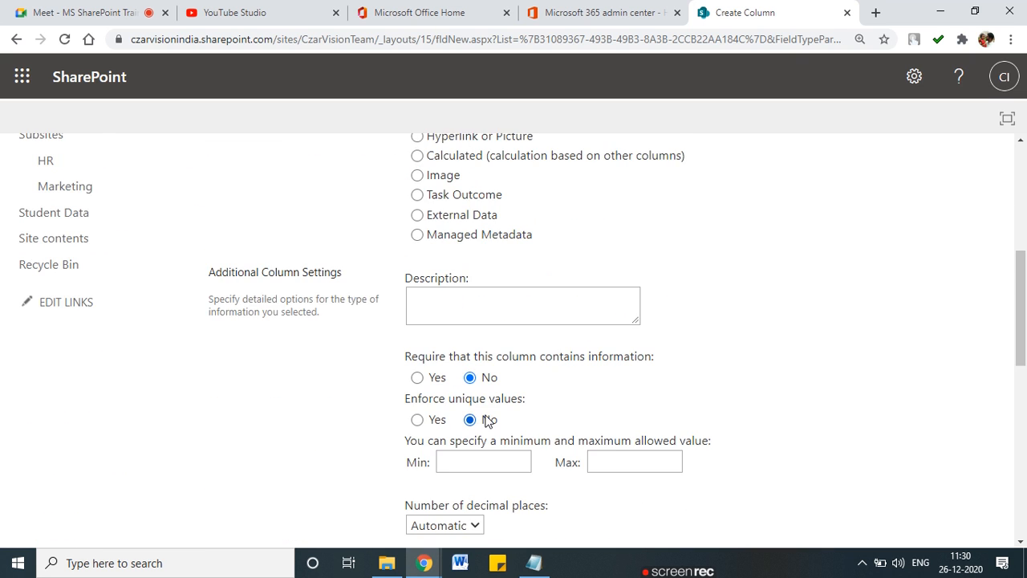
scroll(488, 420, down, 1)
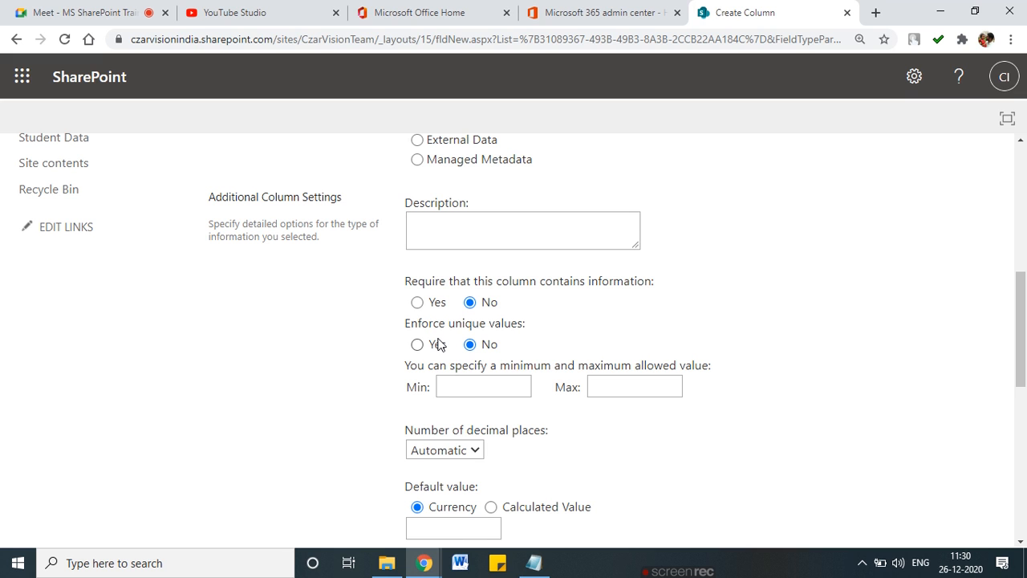
Step: Make Fees Paid required with 2 decimal places
click(418, 309)
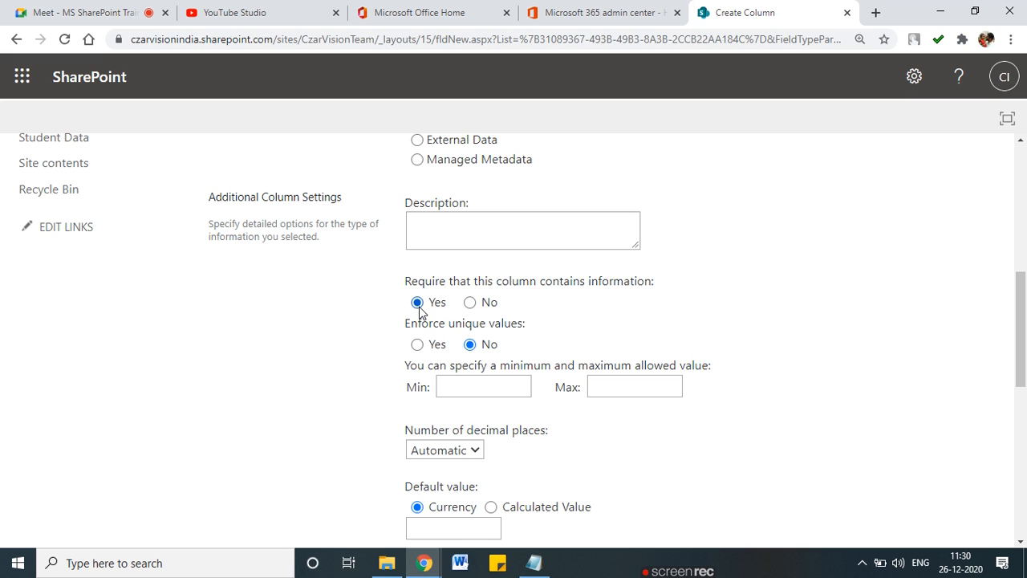
scroll(425, 318, down, 2)
scroll(425, 318, up, 1)
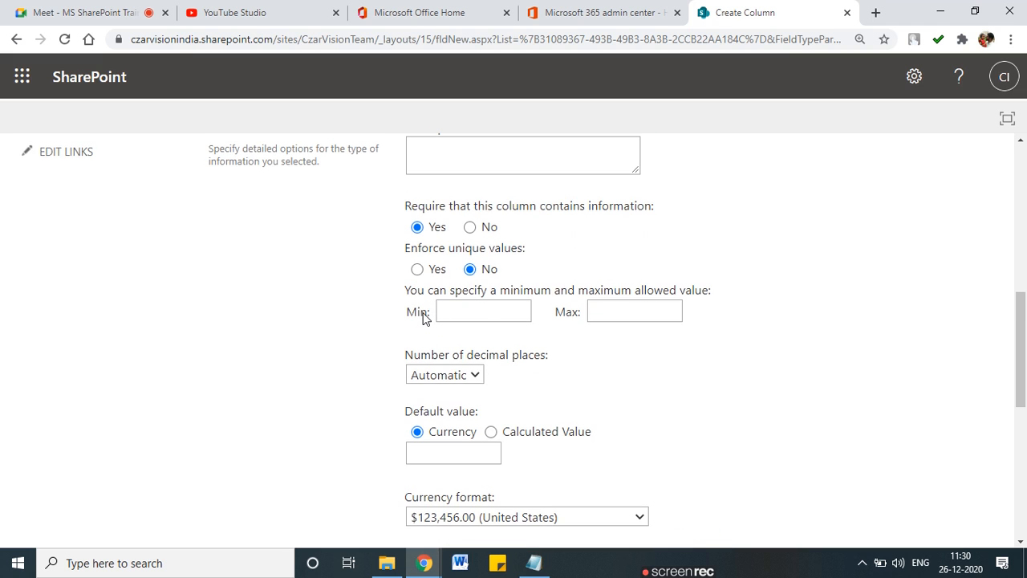
scroll(495, 390, down, 1)
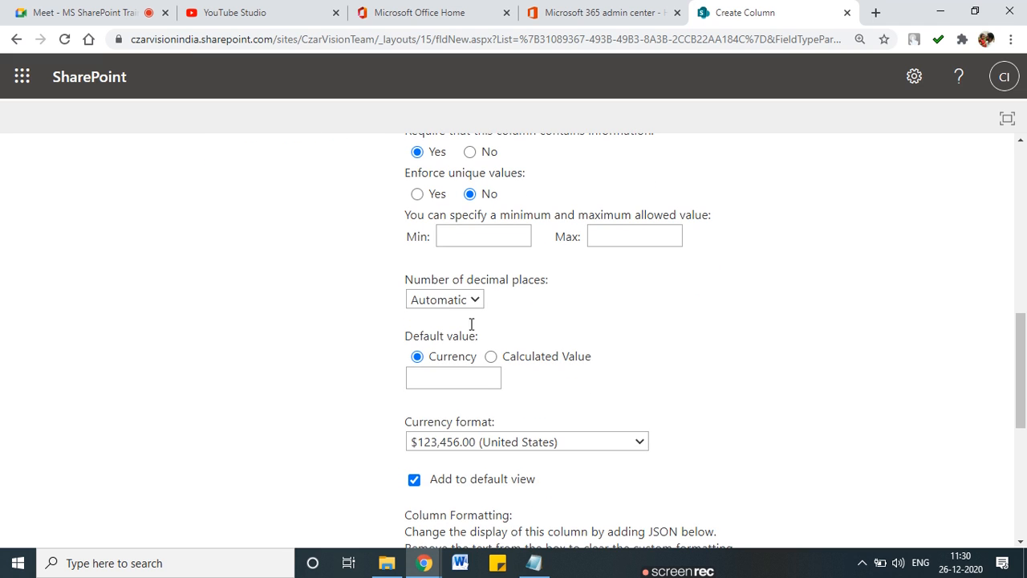
click(471, 304)
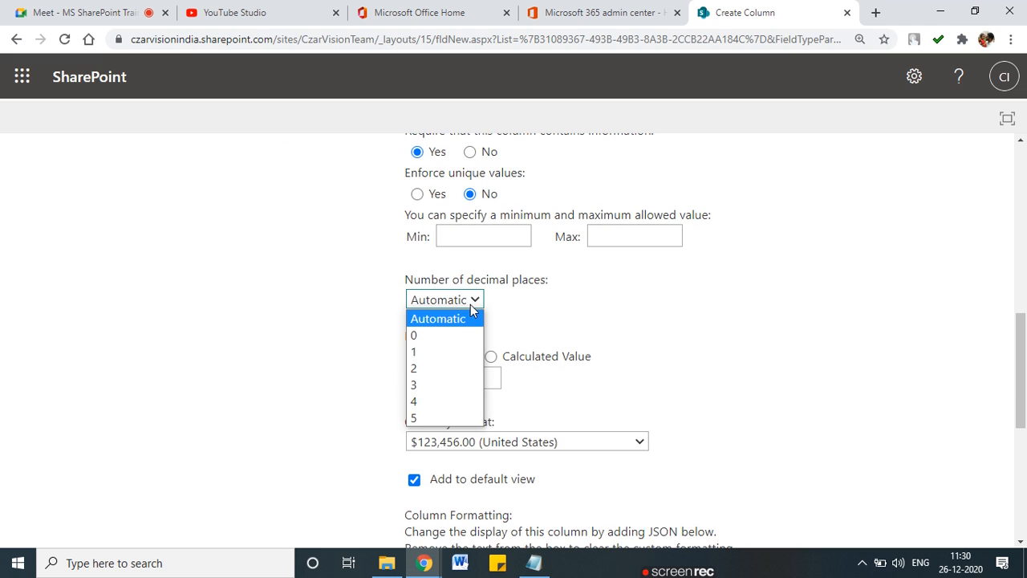
click(462, 367)
scroll(463, 351, down, 1)
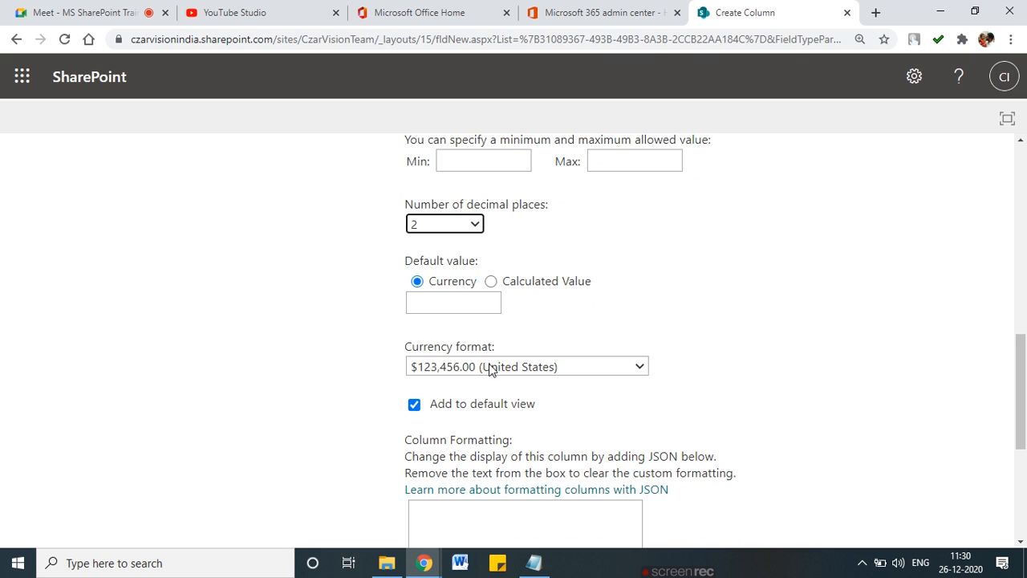
Step: Choose the Indian rupee currency format and save the Fees Paid column
click(491, 369)
scroll(491, 291, down, 1)
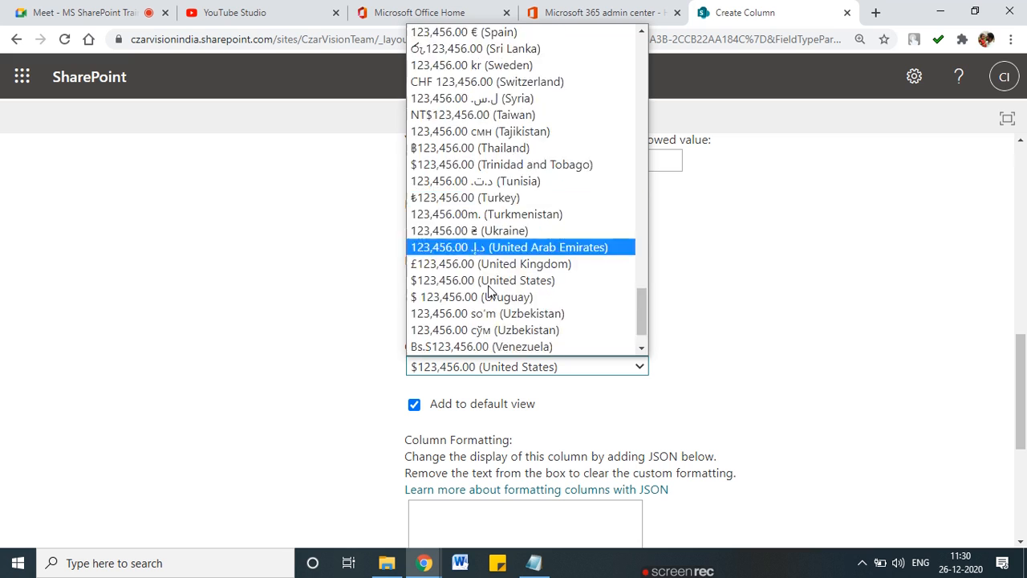
scroll(491, 291, up, 15)
scroll(491, 292, up, 4)
scroll(491, 291, down, 15)
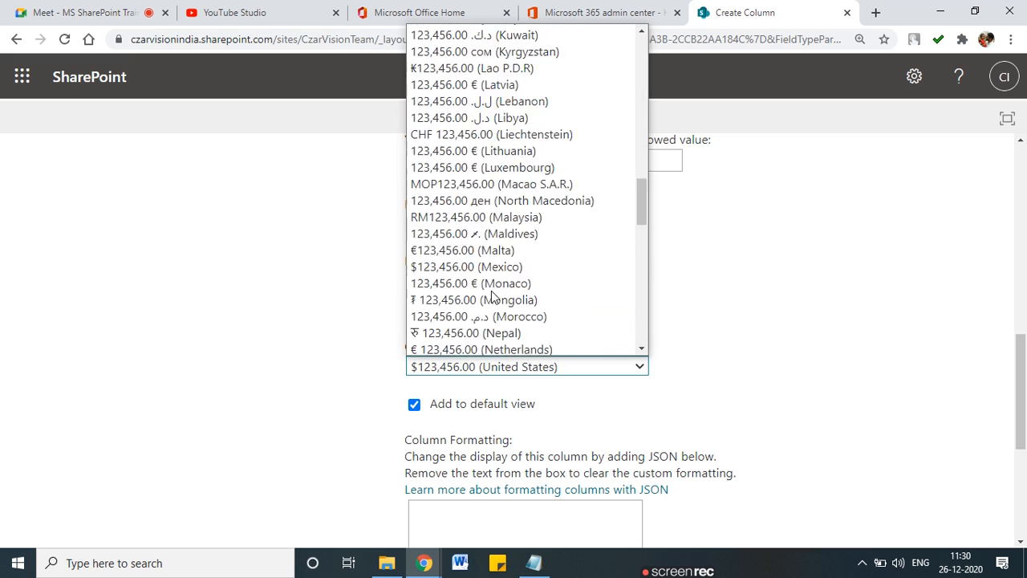
scroll(491, 291, up, 6)
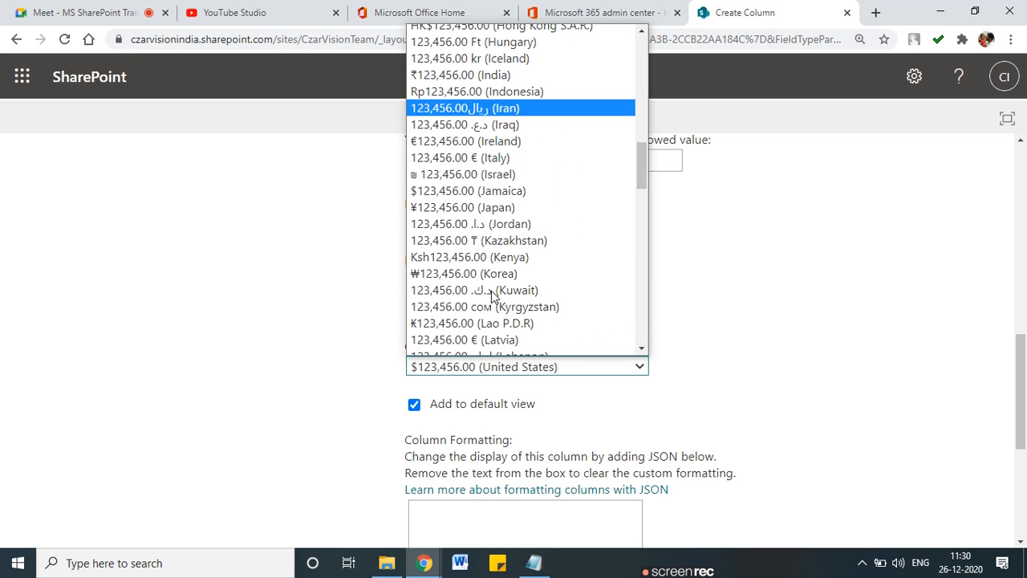
click(462, 72)
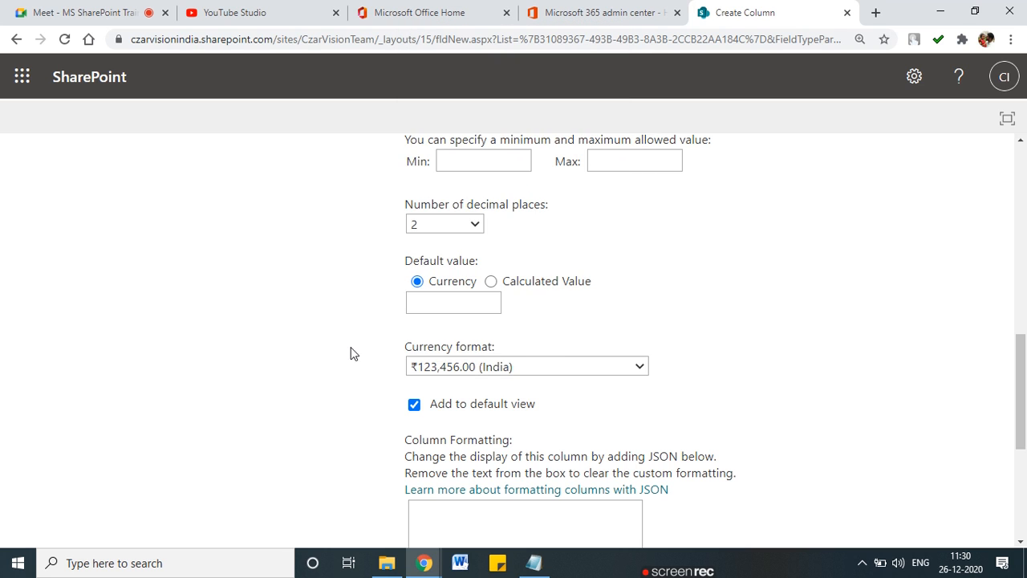
scroll(351, 353, down, 4)
click(885, 447)
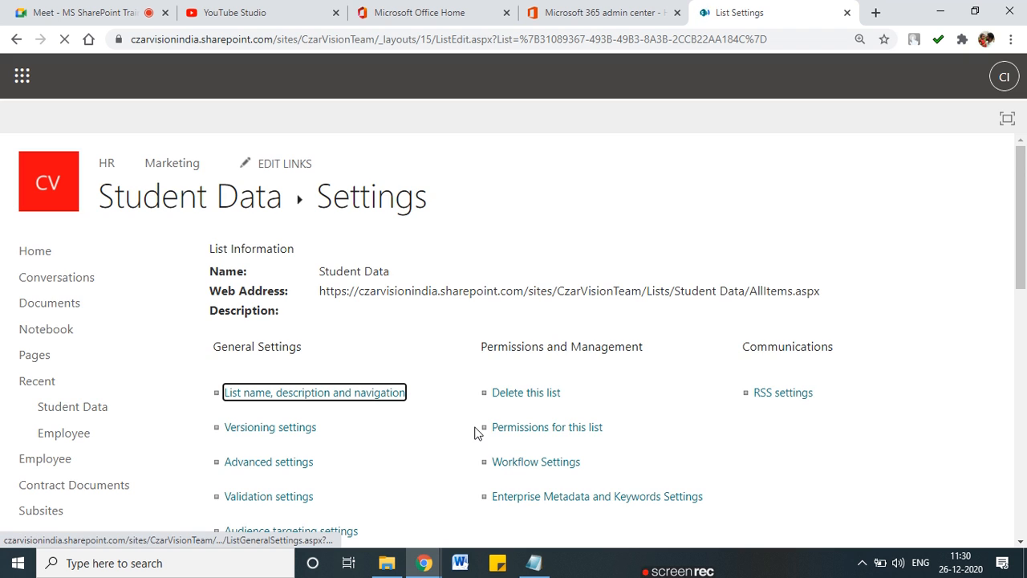
scroll(474, 431, down, 5)
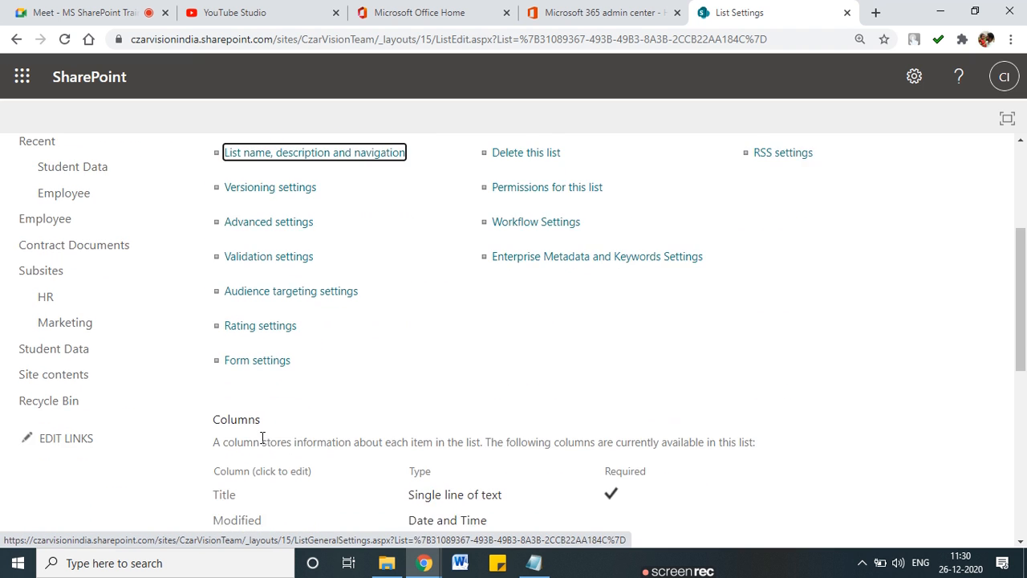
scroll(261, 443, down, 2)
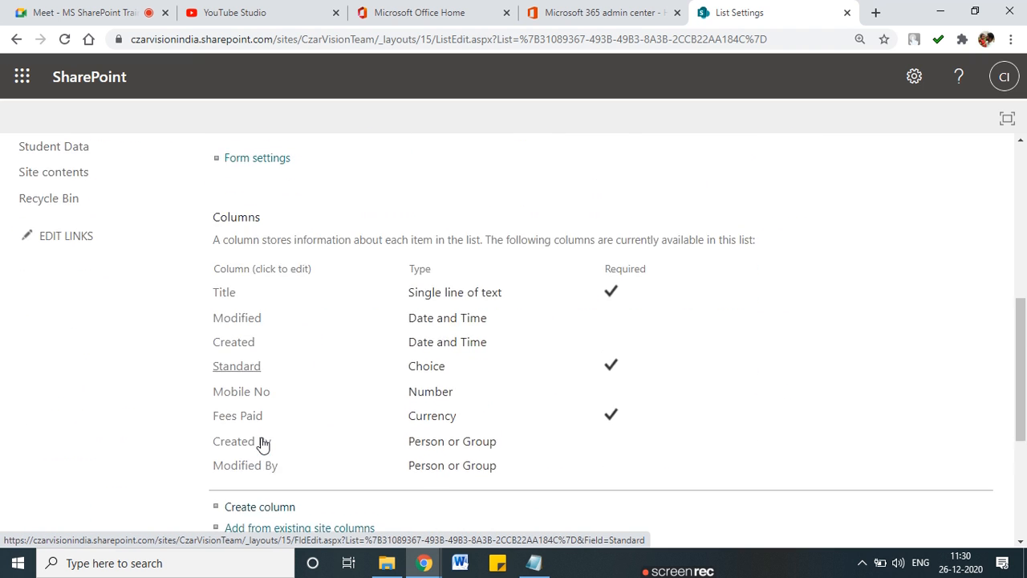
Step: Start a new Date and Time column named 'DOB'
click(273, 423)
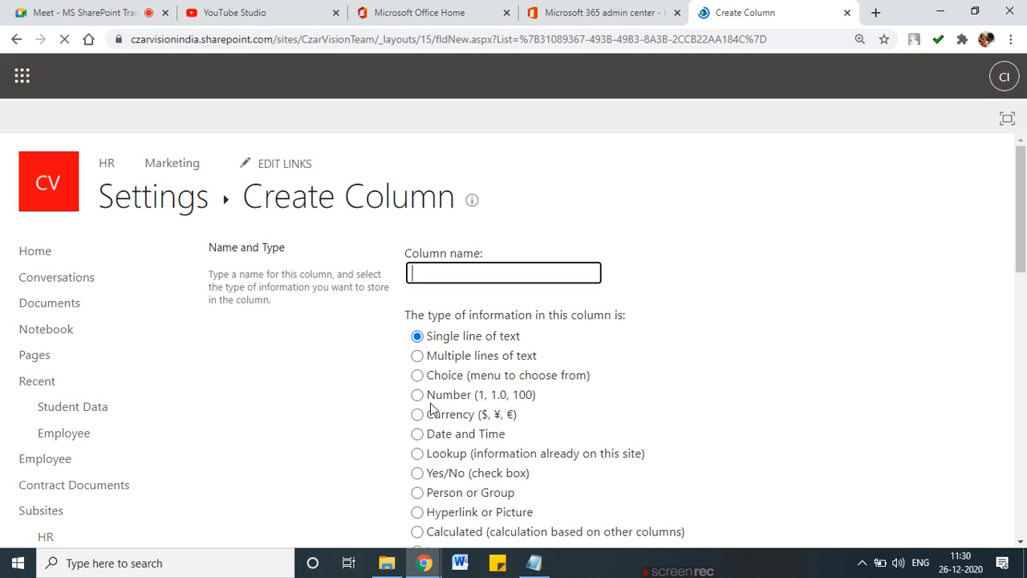
scroll(425, 411, down, 1)
click(418, 361)
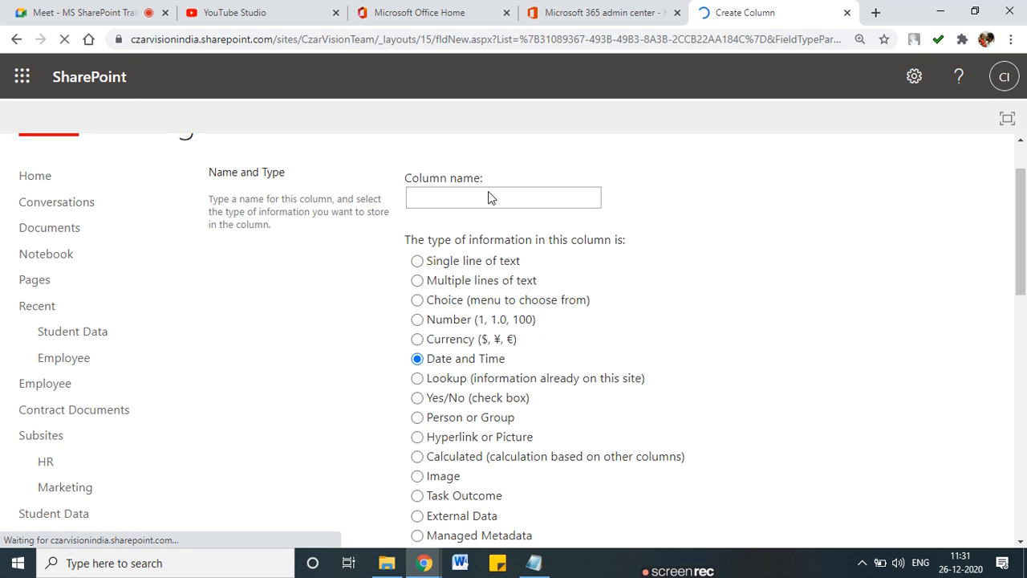
click(482, 268)
text(DOB)
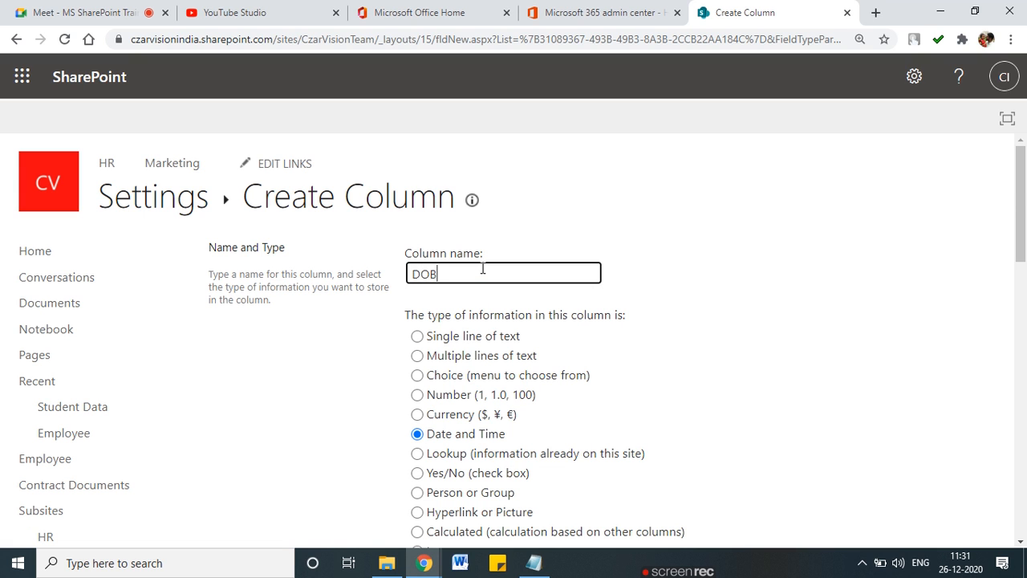
Step: Describe DOB as Date of Birth, make it required with friendly format, and save
scroll(483, 268, down, 5)
click(447, 309)
text(STude)
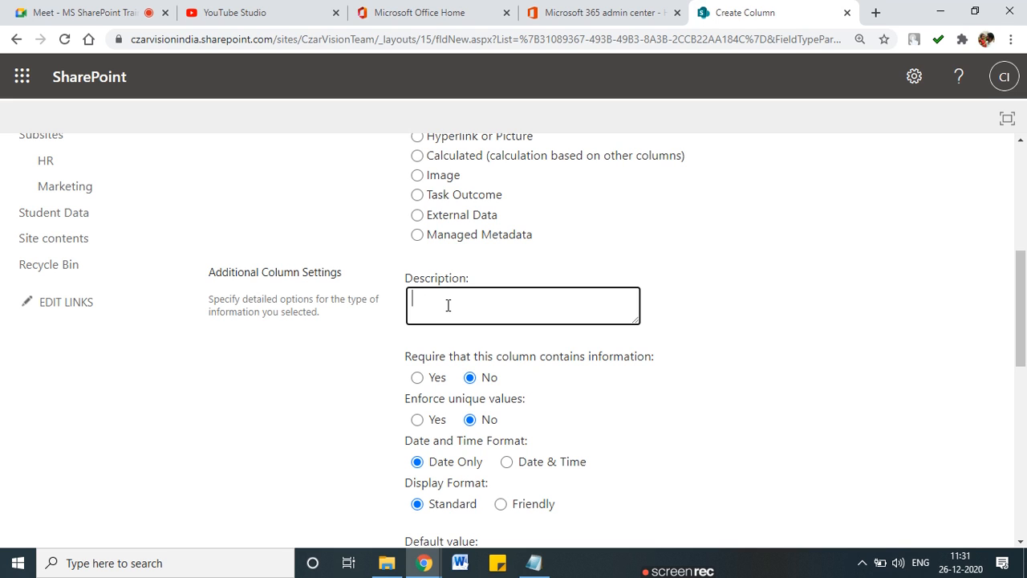
text(Do)
text(ate of Birth)
scroll(448, 302, down, 1)
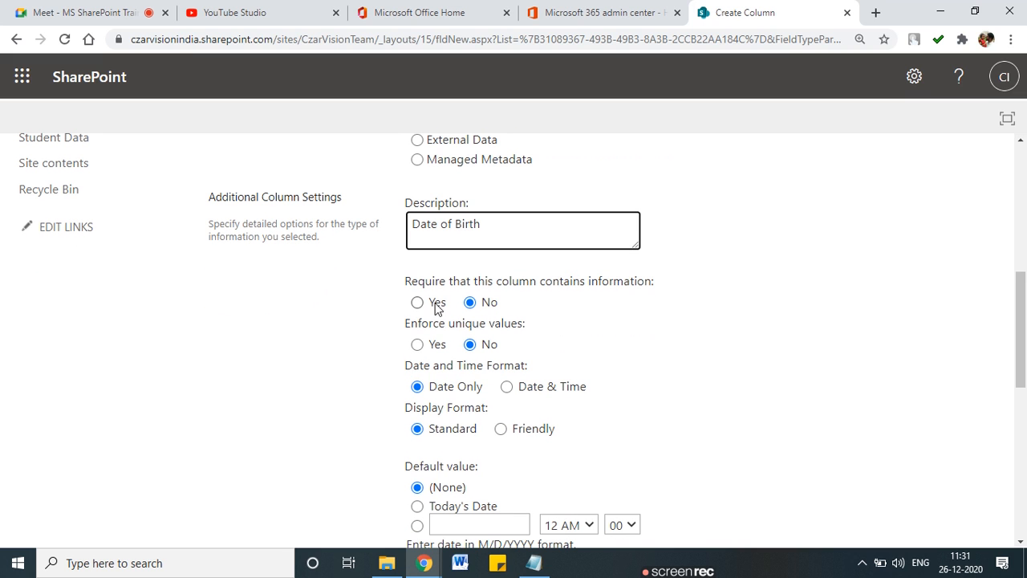
click(418, 304)
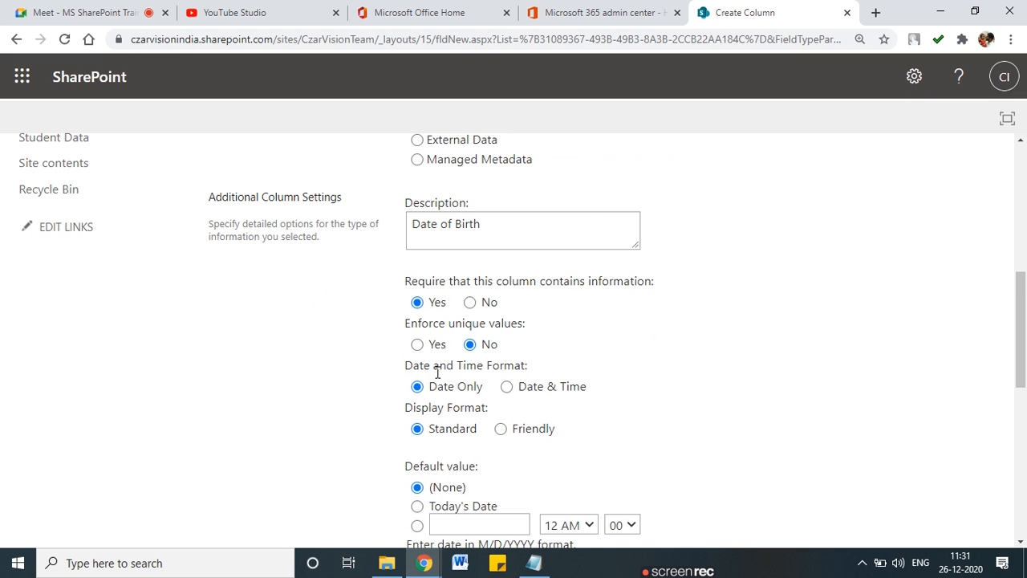
scroll(437, 369, down, 1)
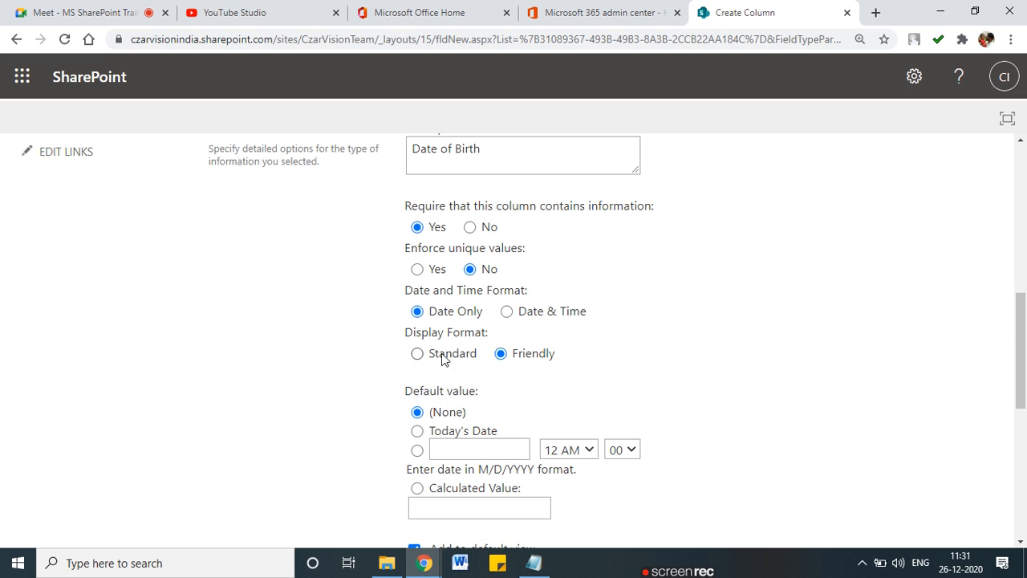
scroll(442, 358, down, 2)
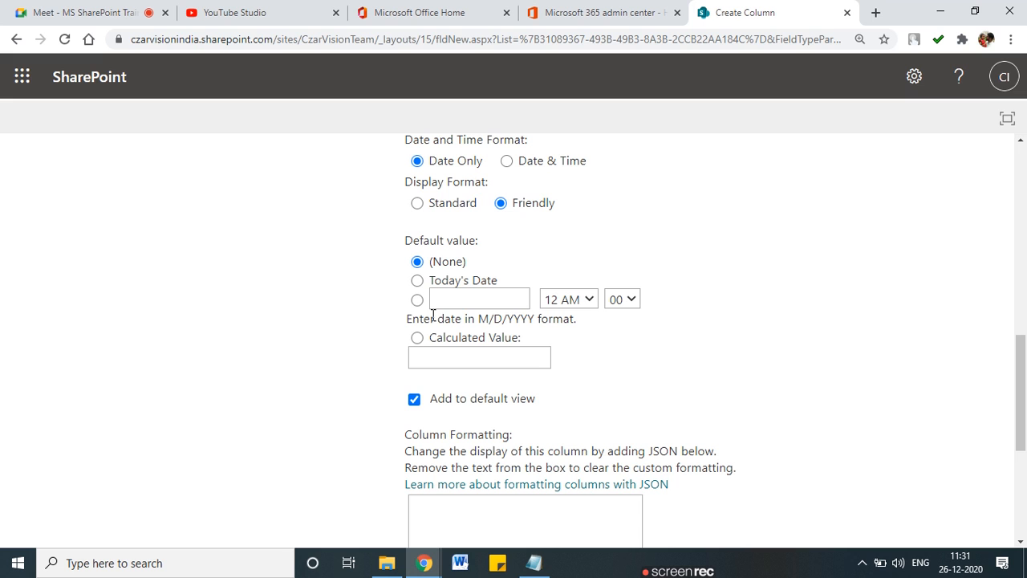
scroll(431, 323, down, 4)
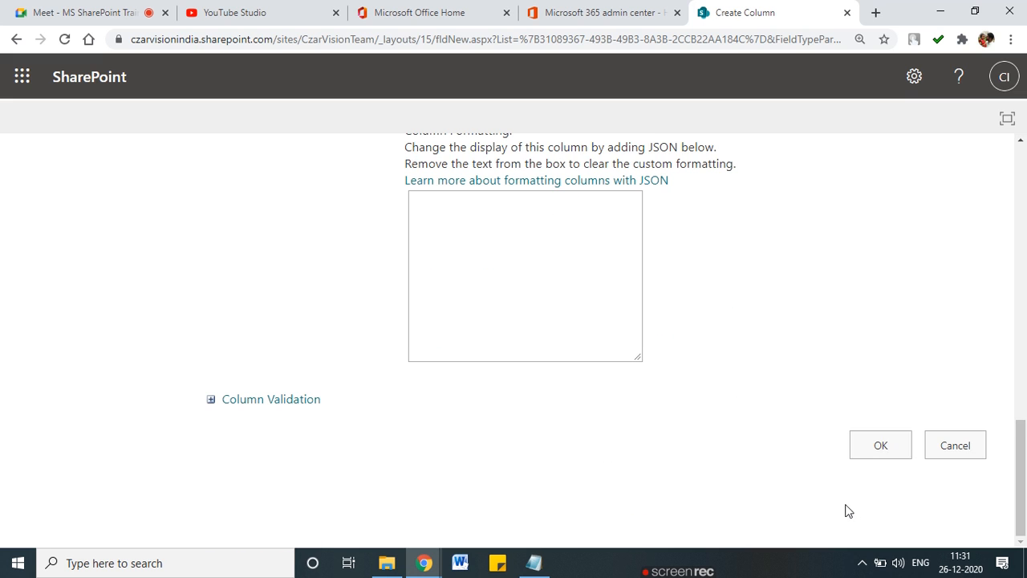
click(878, 447)
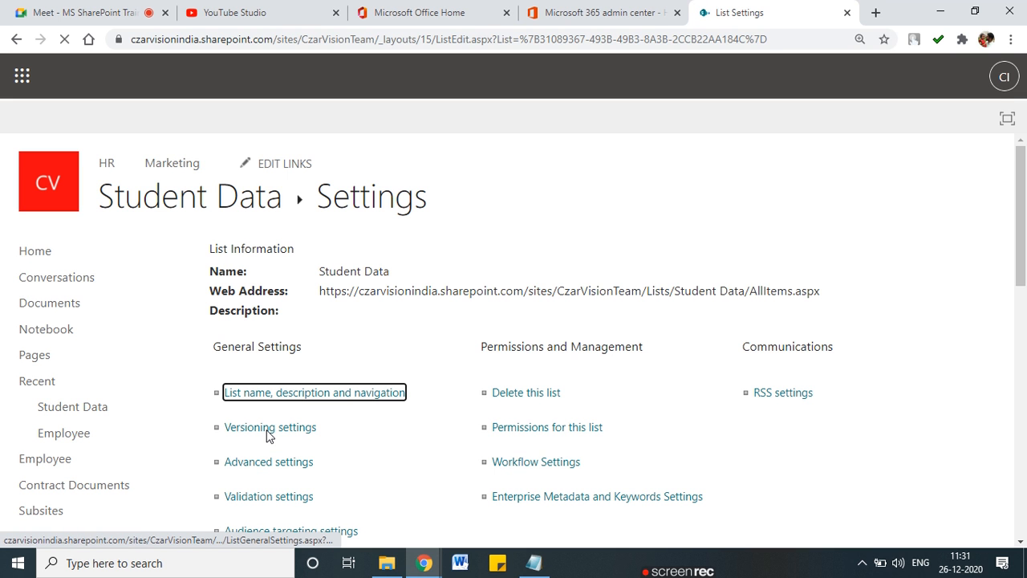
Step: Review the updated column list and begin another new column
scroll(206, 401, down, 4)
scroll(205, 401, down, 5)
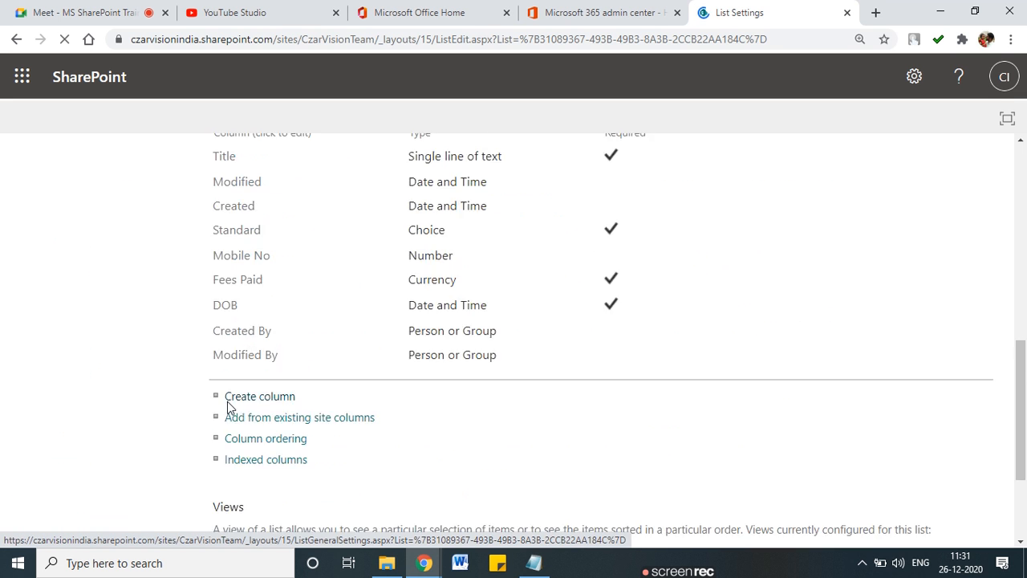
scroll(354, 408, up, 2)
scroll(354, 408, down, 1)
scroll(242, 307, up, 1)
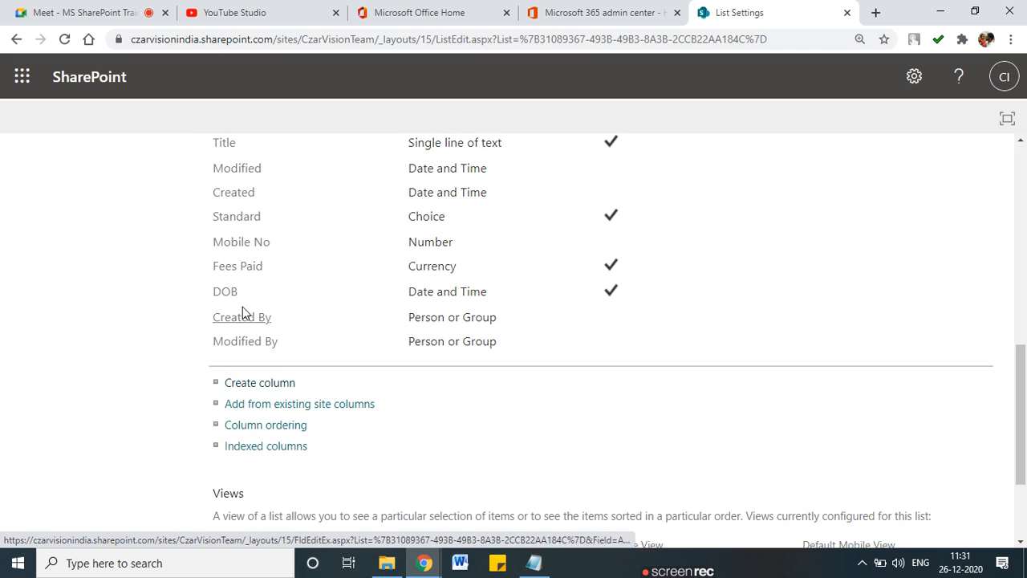
click(262, 384)
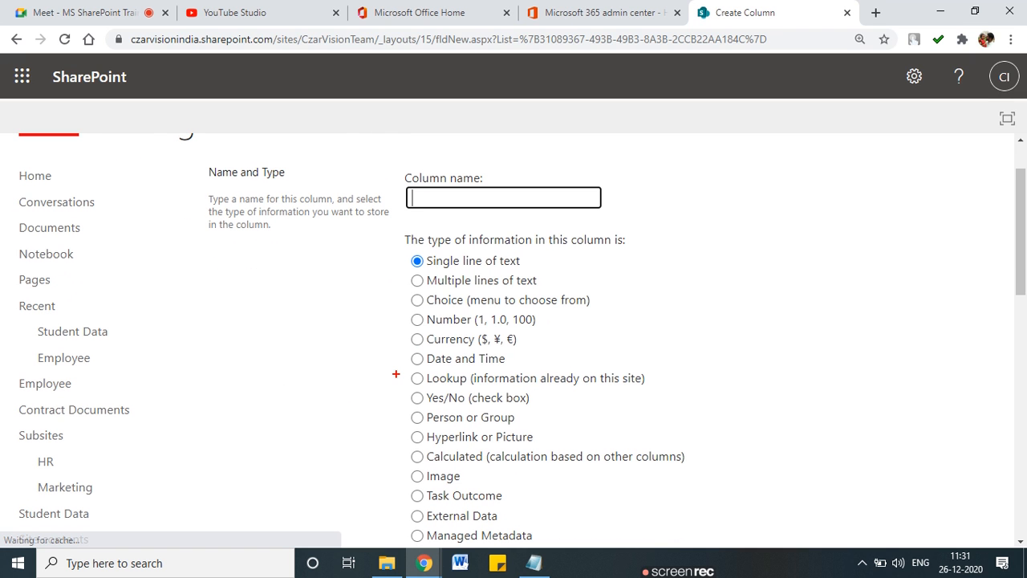
drag(425, 391, 603, 390)
drag(430, 409, 525, 410)
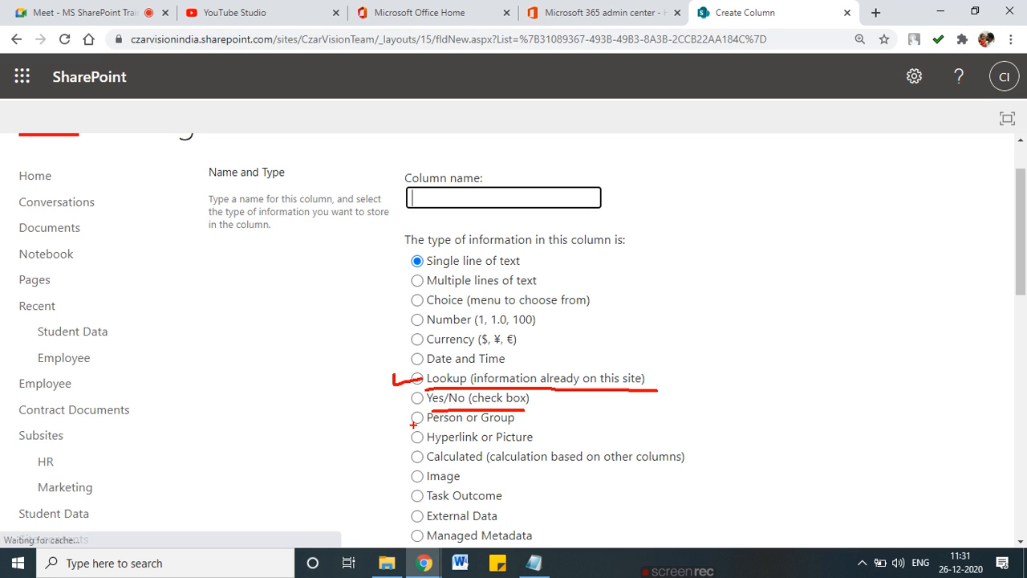
drag(399, 423, 422, 414)
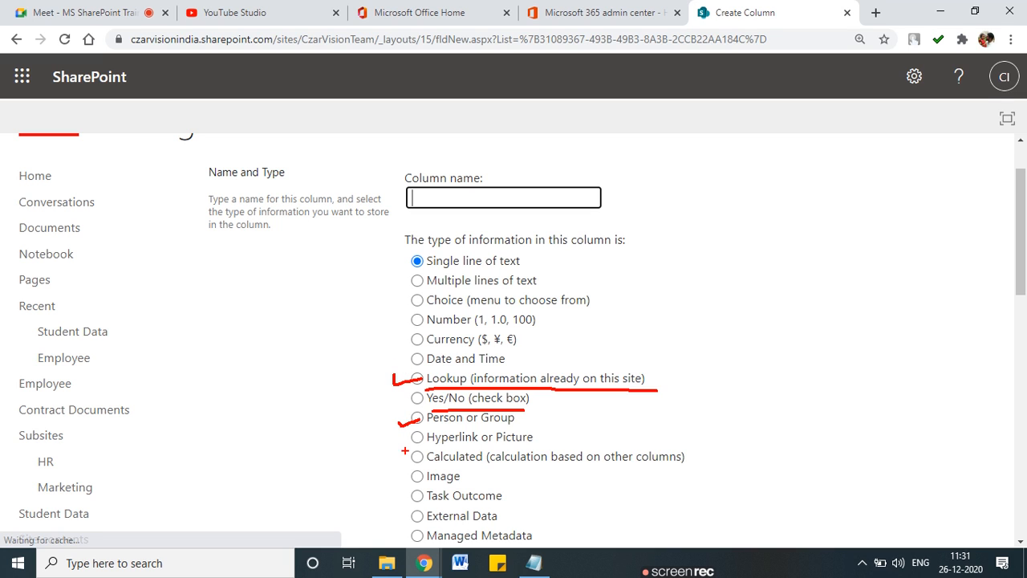
drag(399, 451, 421, 452)
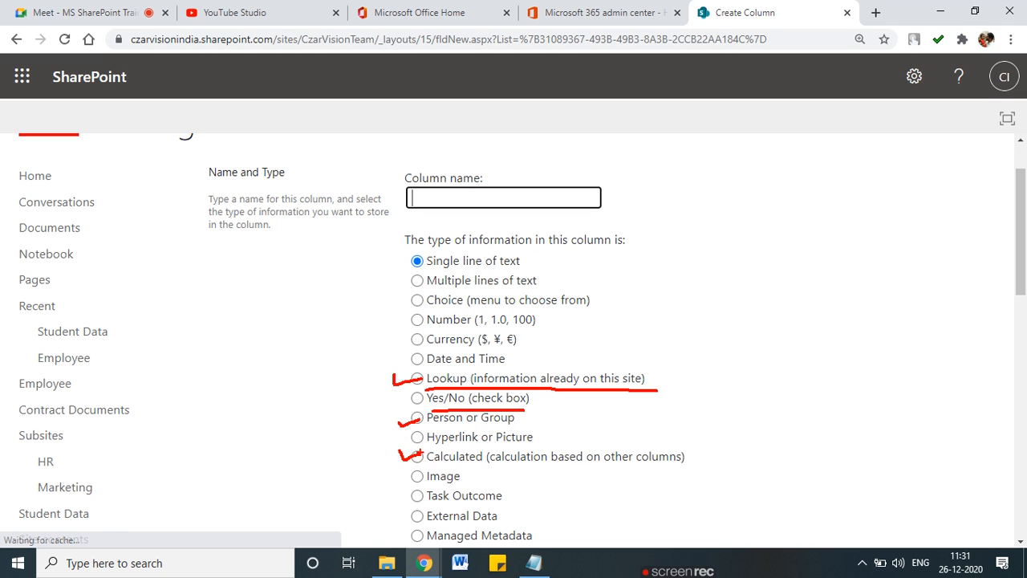
key(Escape)
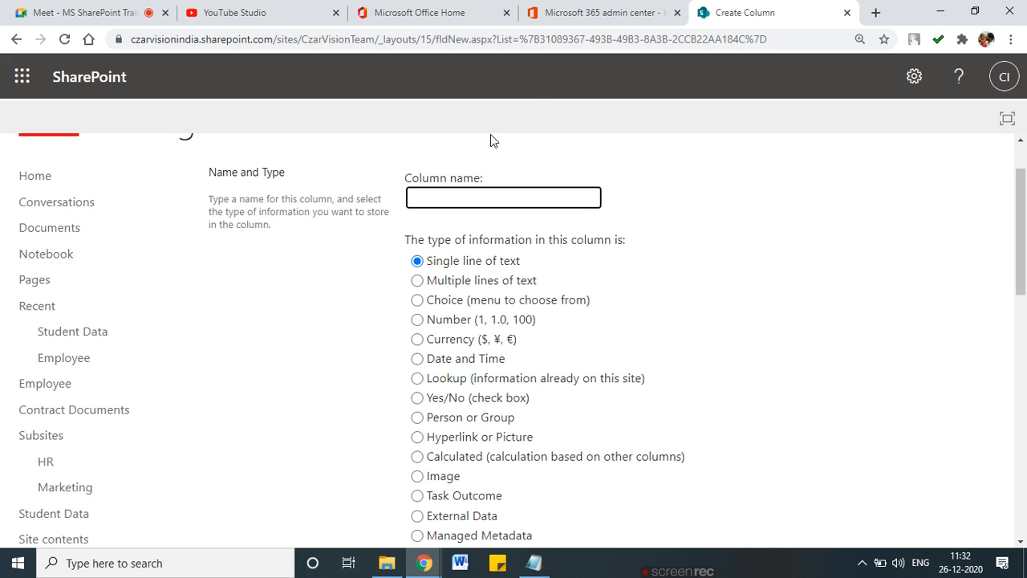
scroll(383, 298, up, 1)
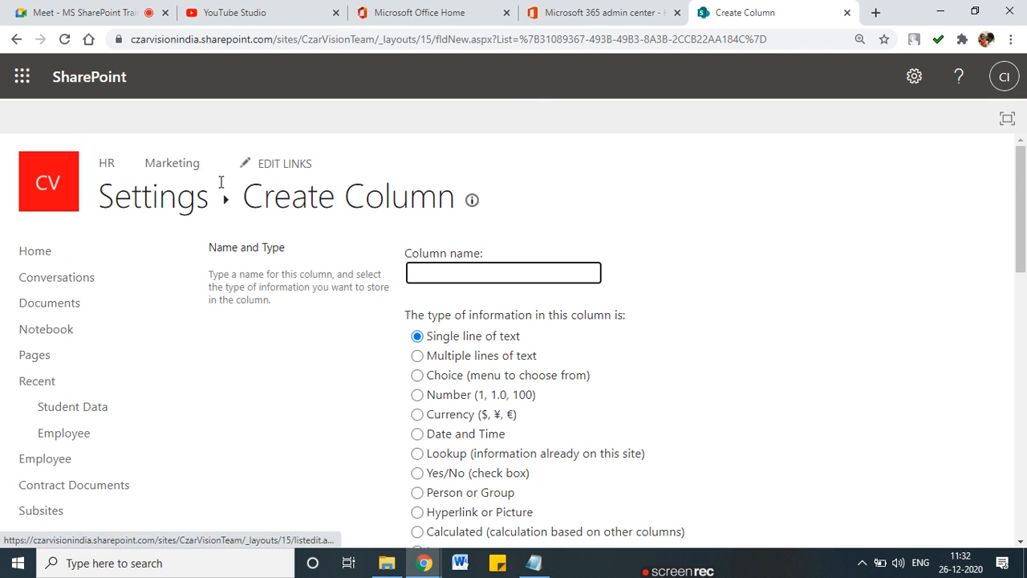
scroll(22, 414, down, 1)
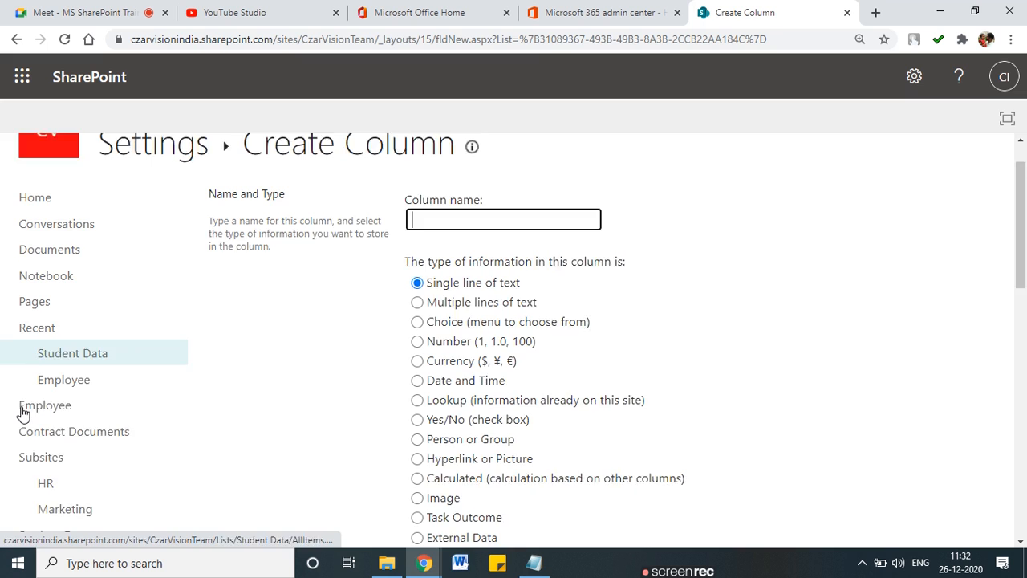
scroll(23, 413, down, 1)
Step: Open the TEst item's edit form in the Student Data list
click(64, 335)
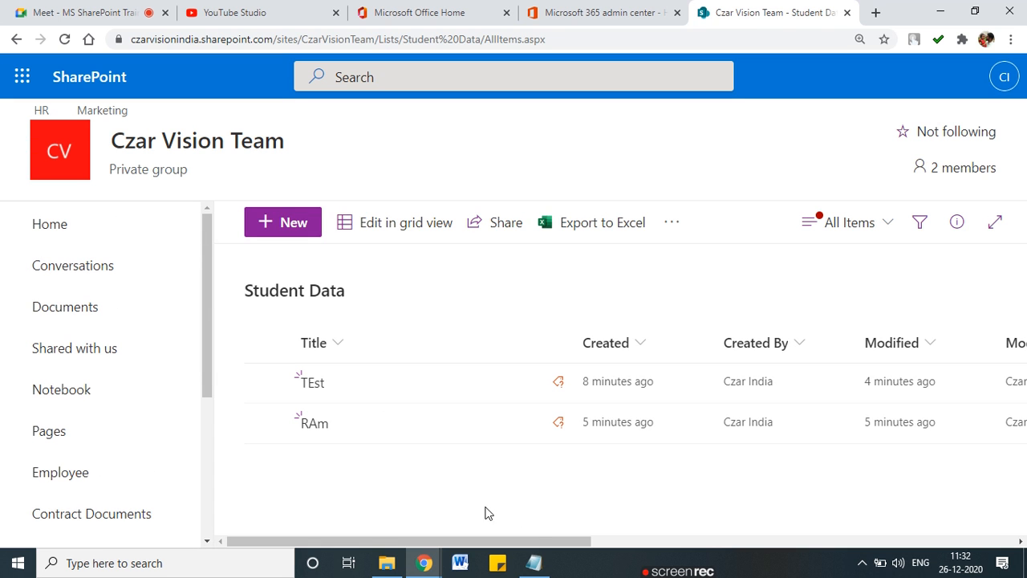
mouse_move(537, 544)
mouse_down()
mouse_move(776, 526)
mouse_move(541, 530)
mouse_up()
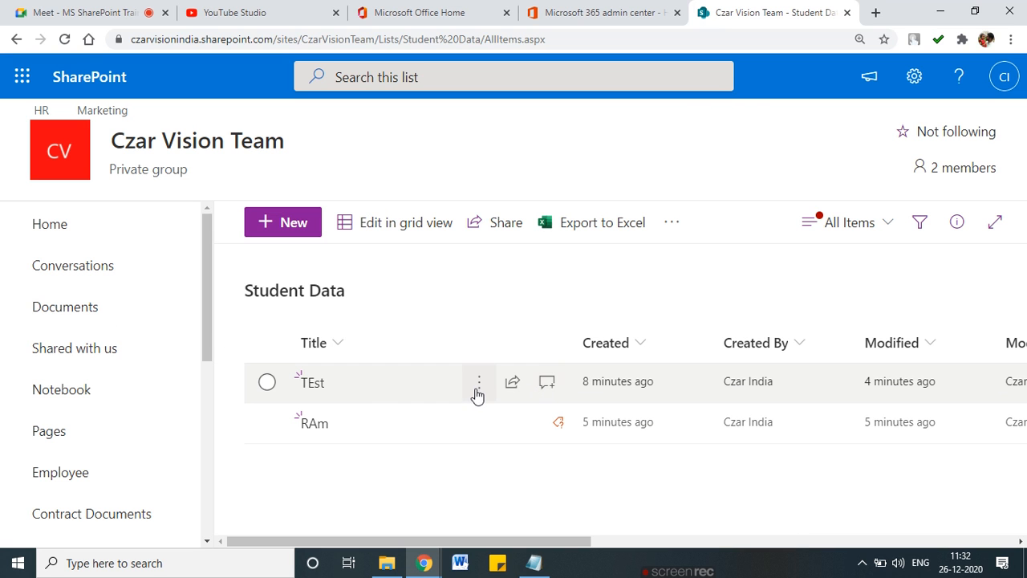
click(269, 387)
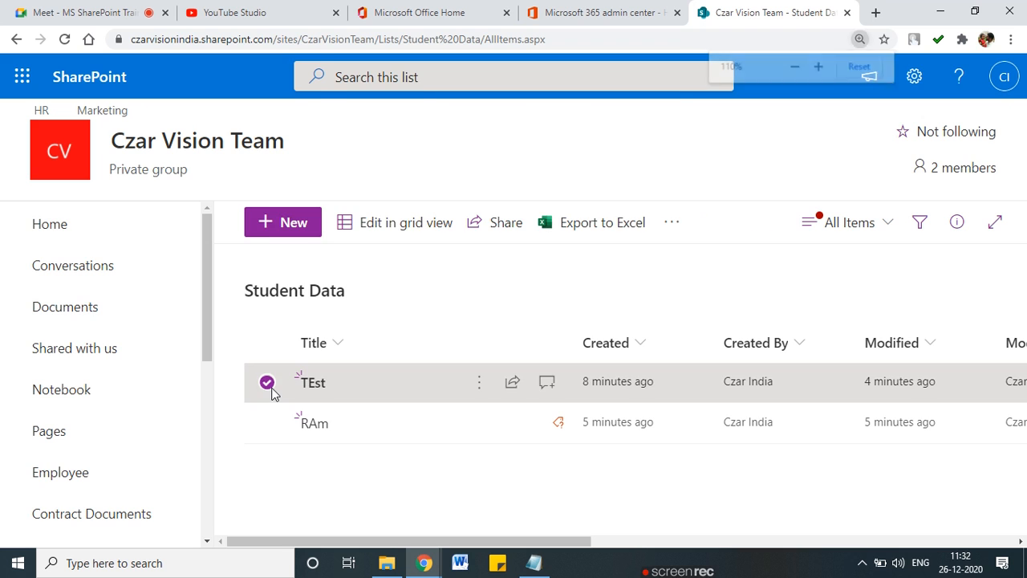
key(ctrl+minus)
click(482, 342)
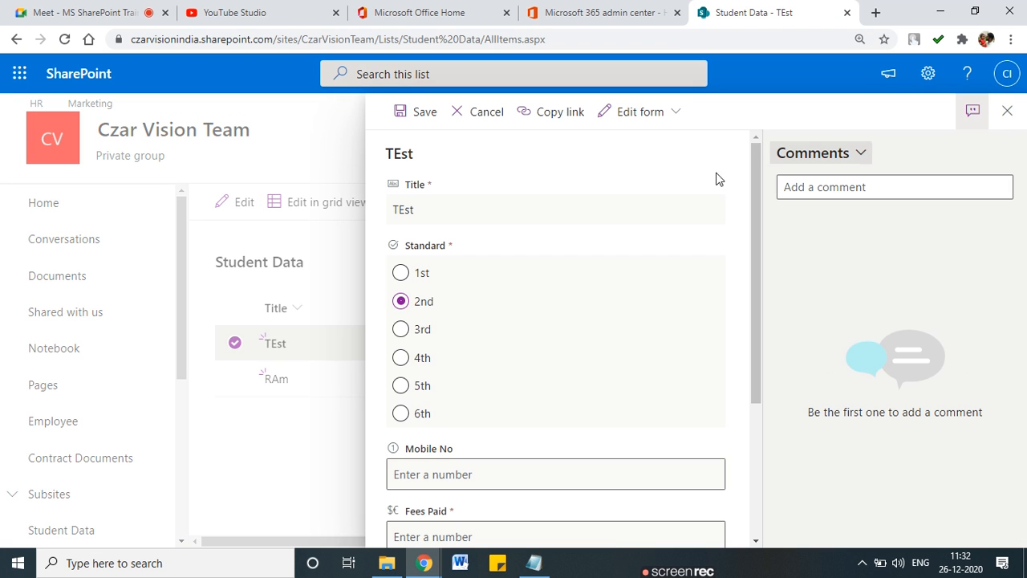
Step: Enter Mobile No 23 and Fees Paid 232
mouse_move(758, 276)
mouse_down()
mouse_move(776, 393)
mouse_move(754, 272)
mouse_up()
scroll(406, 431, down, 2)
click(409, 321)
text(23)
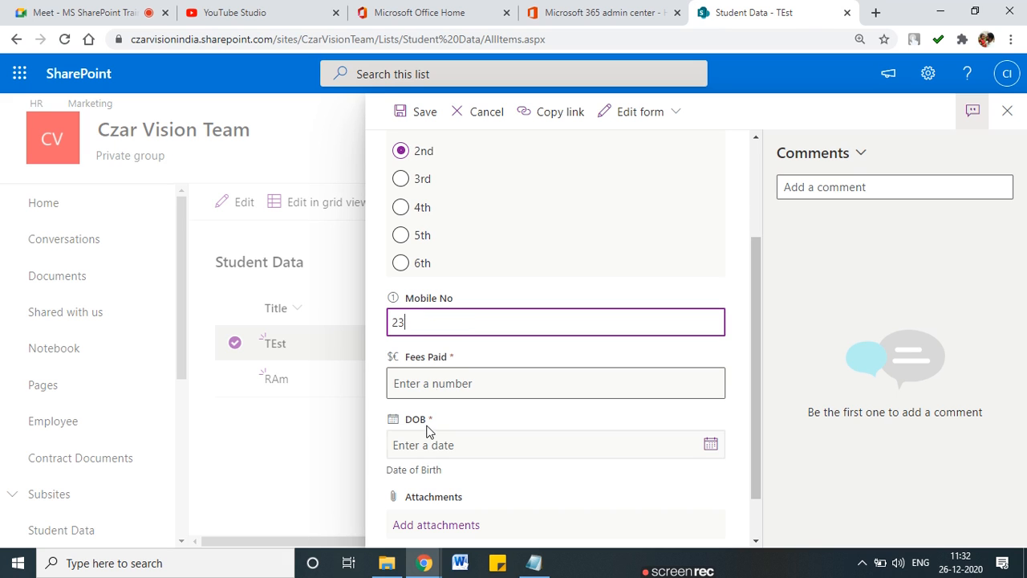
click(434, 386)
scroll(435, 388, down, 1)
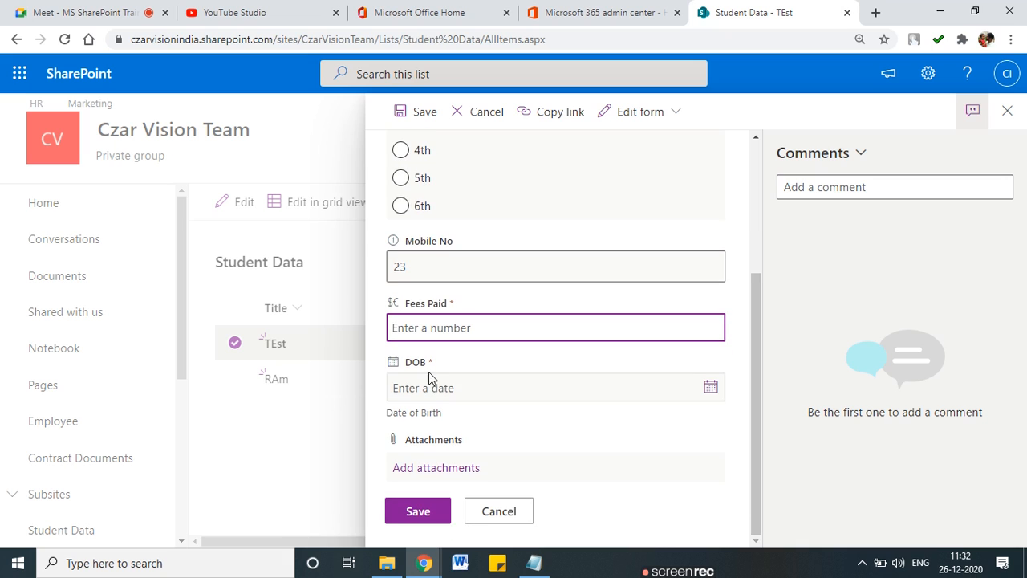
text(232)
Step: Pick December 1, 2020 as DOB in the calendar and save the item
click(711, 388)
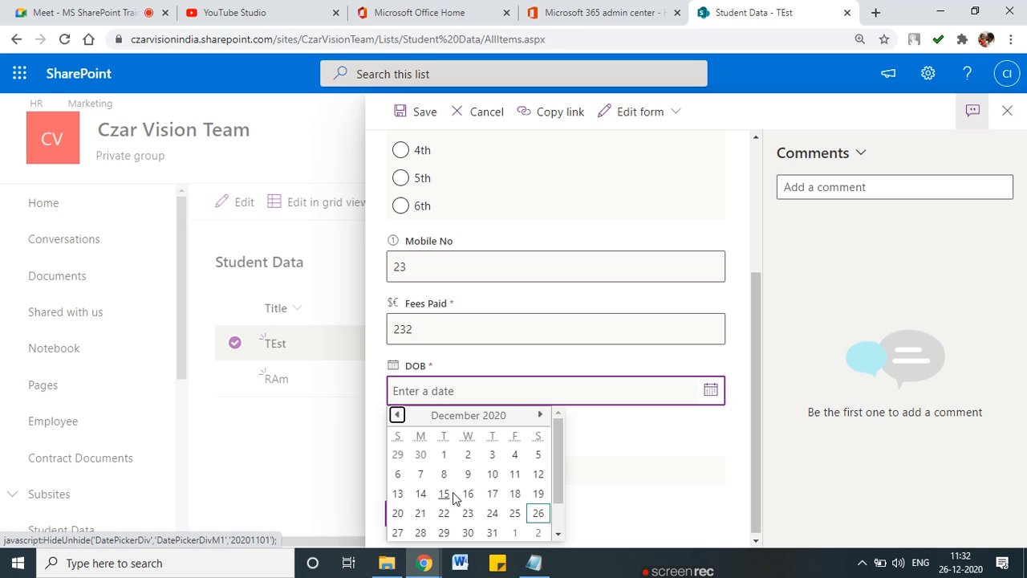
click(395, 415)
click(394, 415)
click(634, 475)
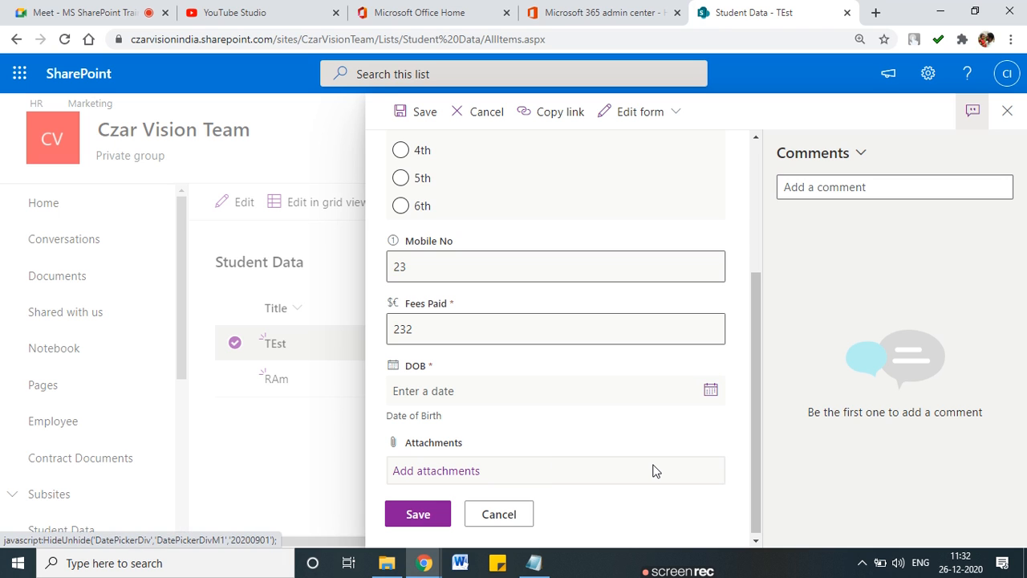
click(708, 392)
scroll(558, 401, down, 1)
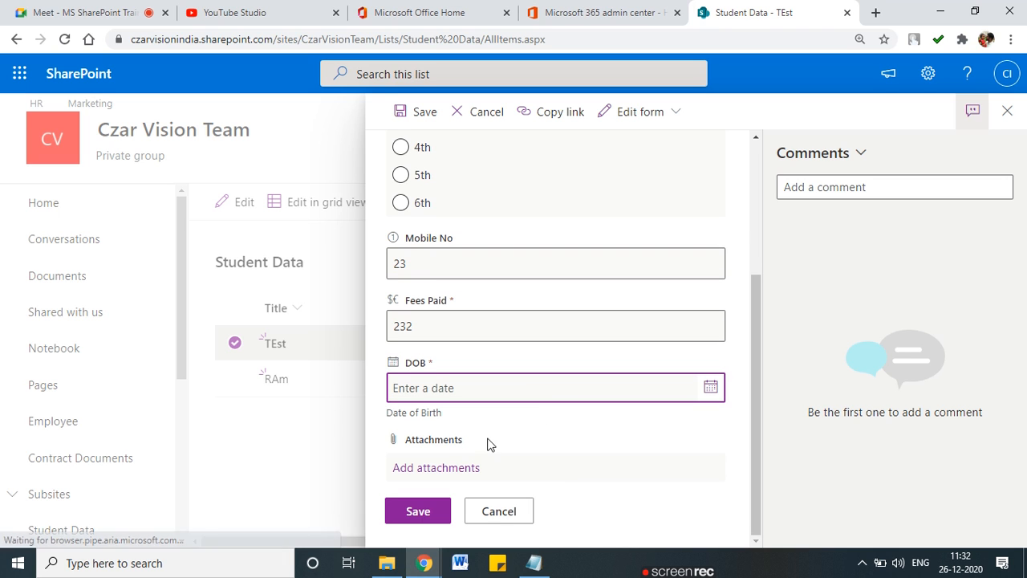
click(713, 390)
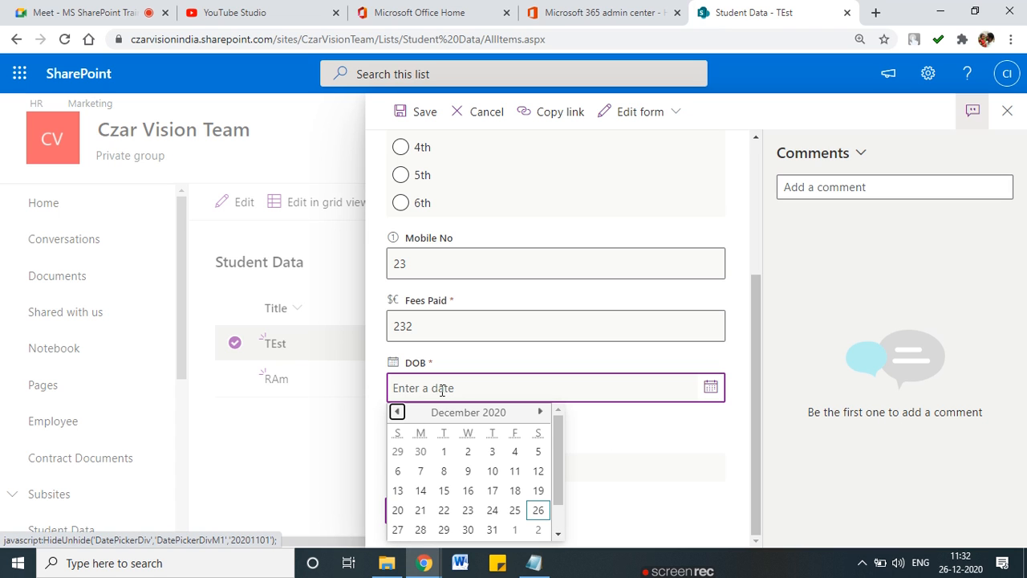
click(396, 412)
click(397, 413)
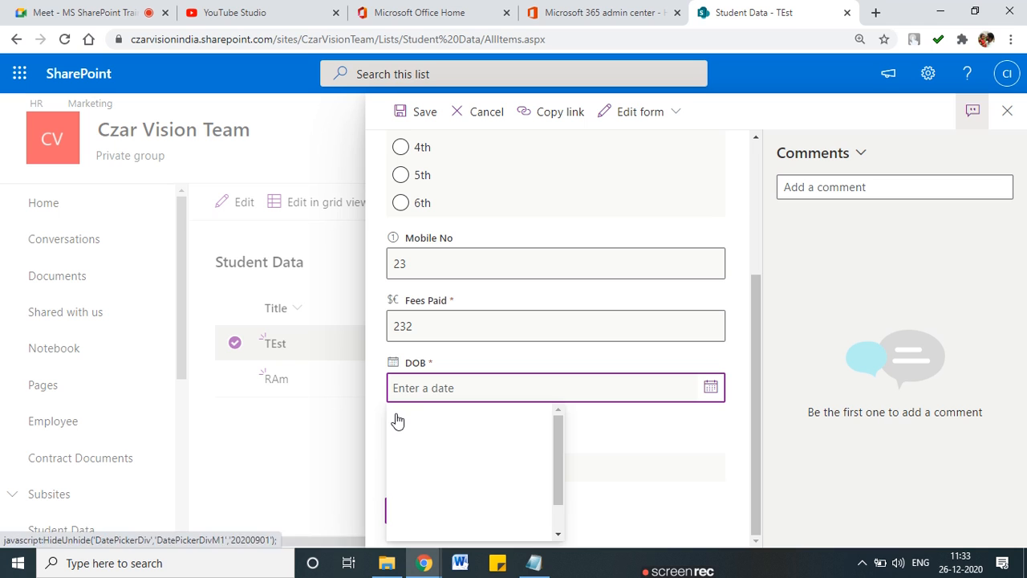
click(587, 388)
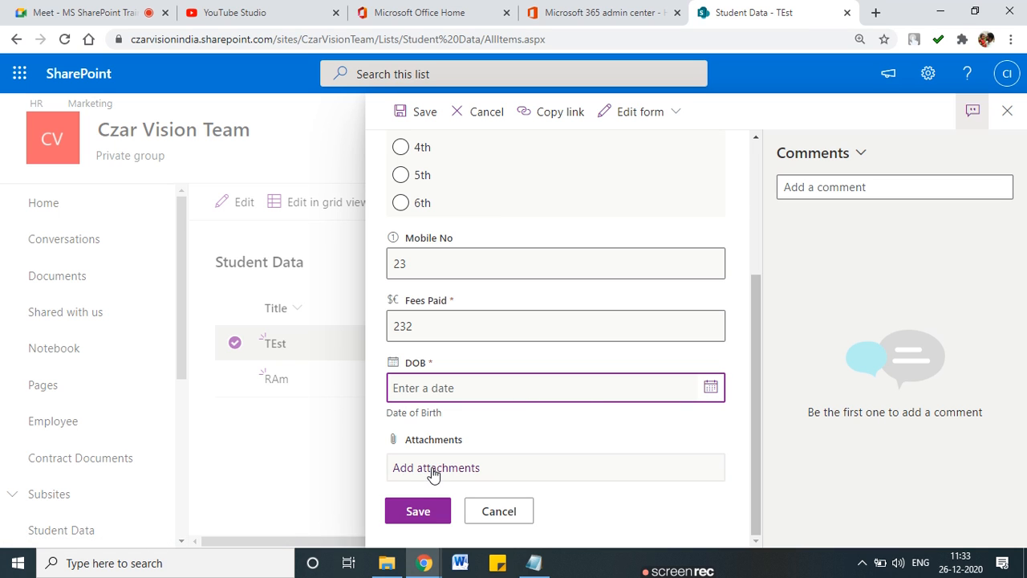
click(710, 388)
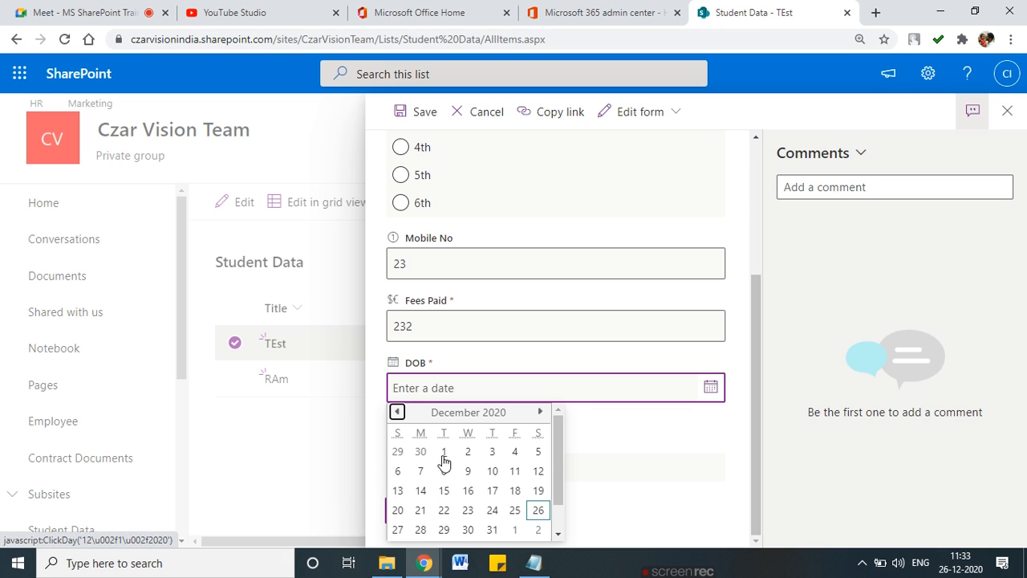
click(444, 453)
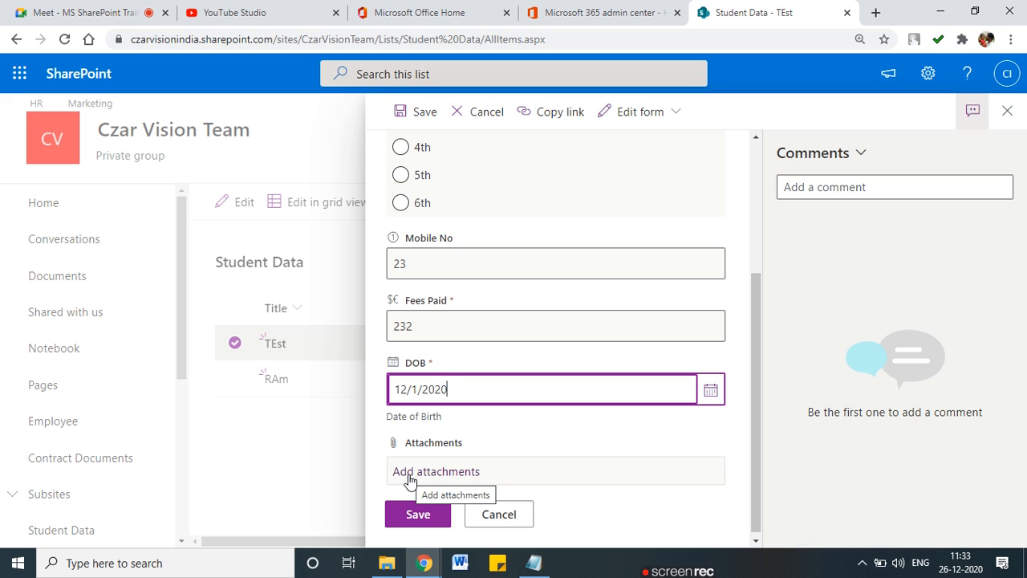
click(410, 518)
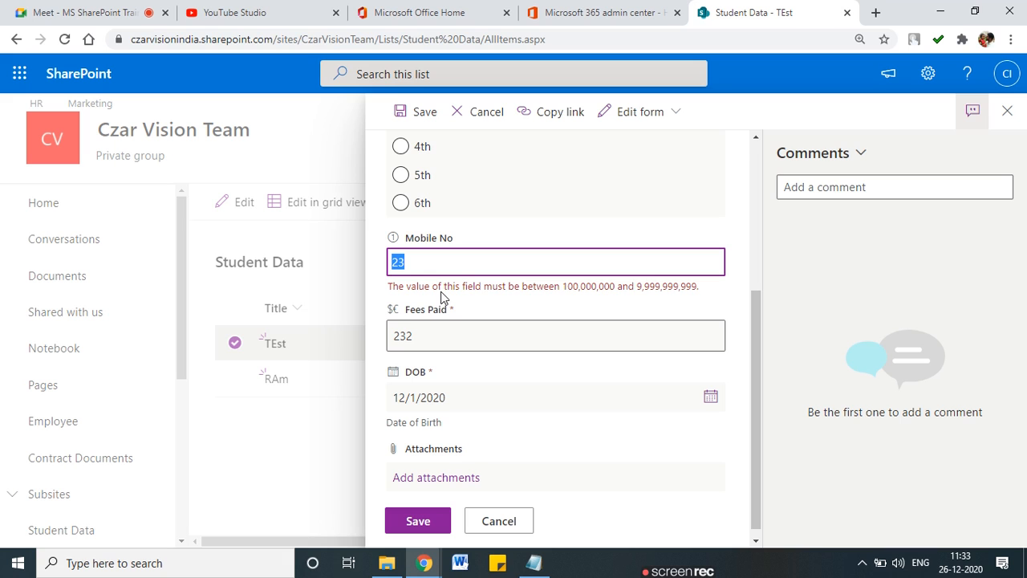
Step: Replace the out-of-range Mobile No with a valid ten-digit number and save TEst
mouse_move(748, 284)
mouse_down()
mouse_move(363, 282)
mouse_move(610, 303)
mouse_move(730, 292)
mouse_up()
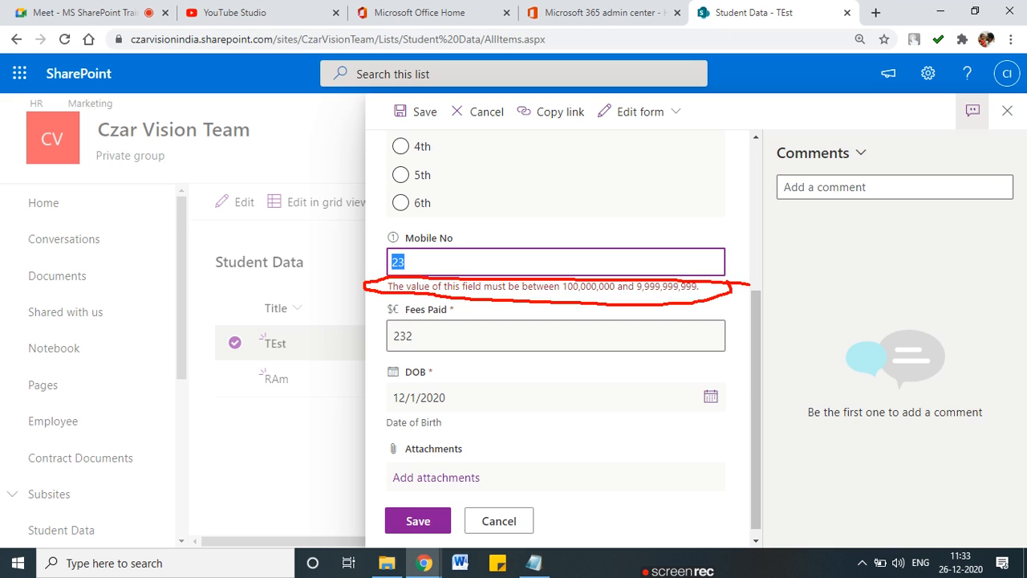
click(481, 269)
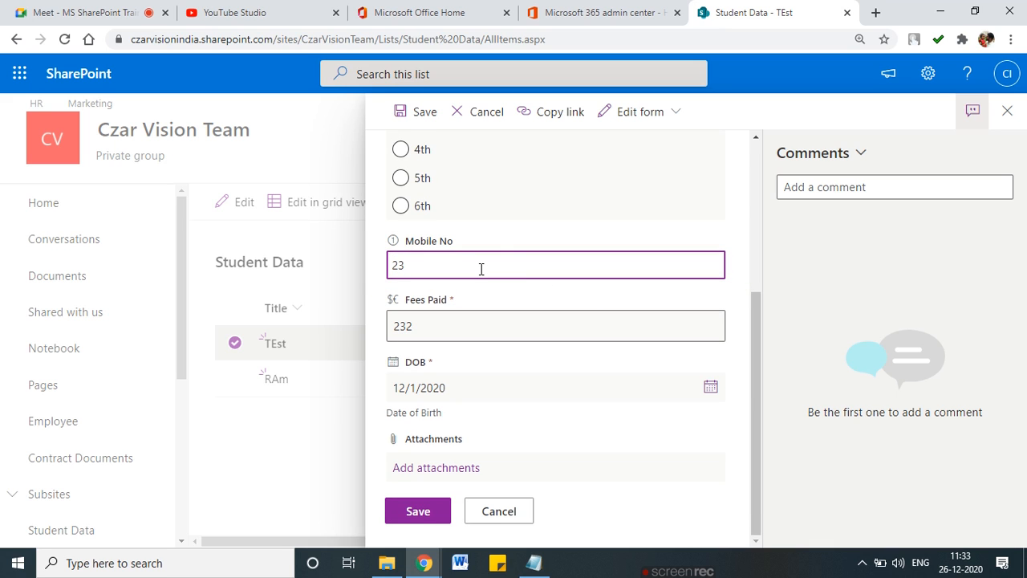
key(BackSpace)
key(BackSpace)
text(7)
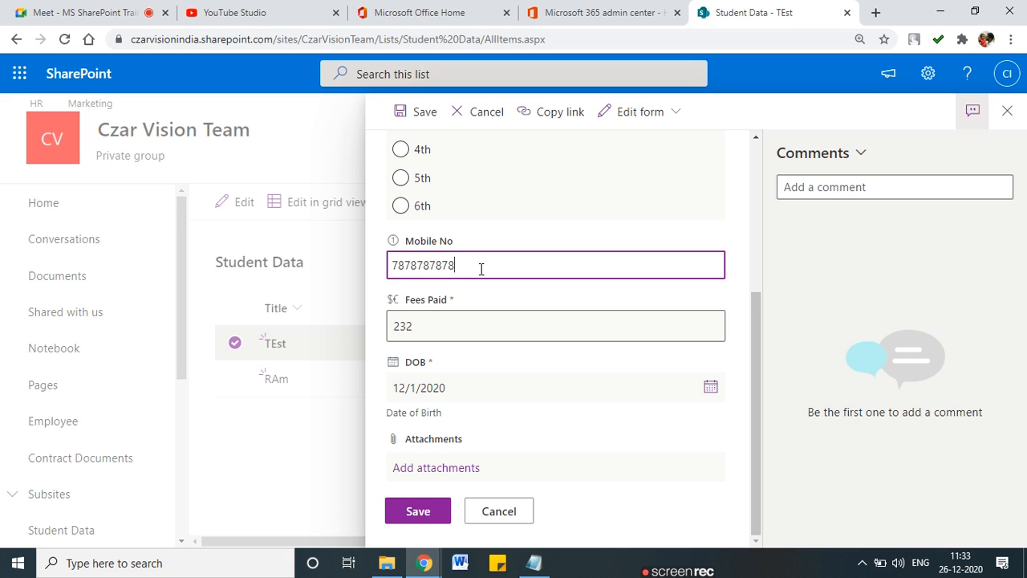
text(878787878)
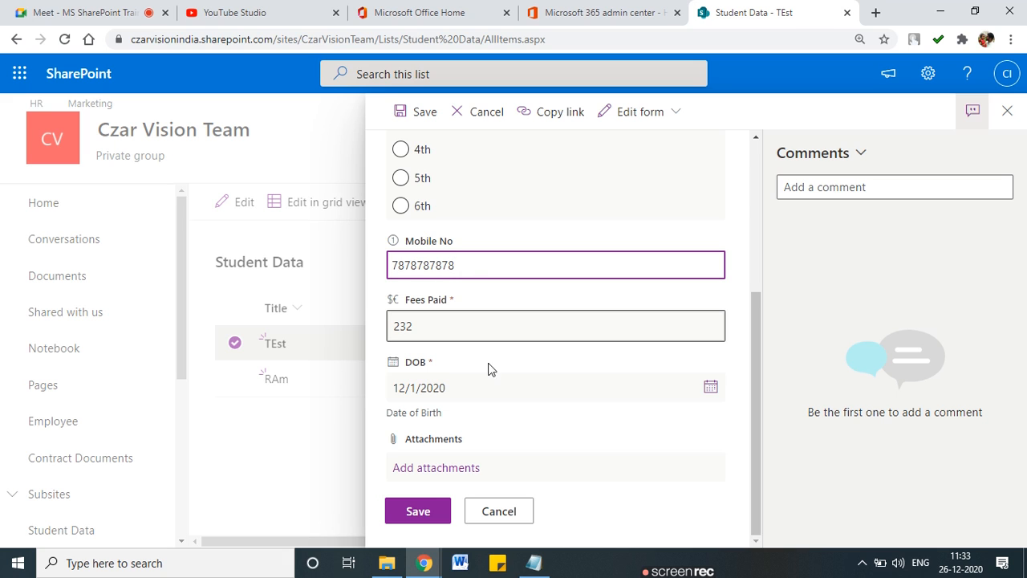
click(423, 515)
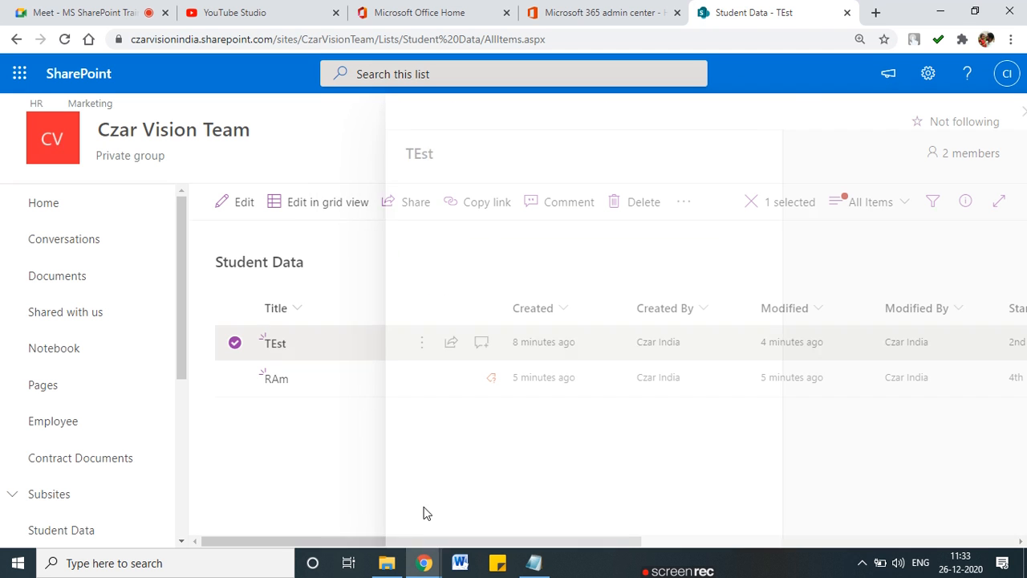
Step: Circle and tick the saved mobile number in the list, then clear the annotations
drag(626, 547, 964, 544)
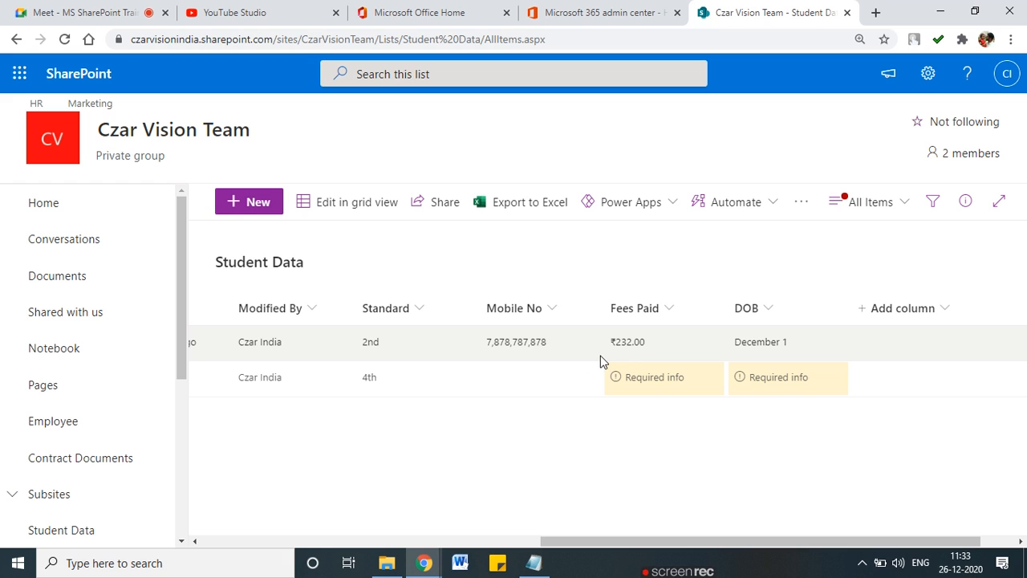
mouse_move(467, 339)
mouse_down()
mouse_move(562, 353)
mouse_move(566, 335)
mouse_move(462, 332)
mouse_move(556, 359)
mouse_up()
drag(491, 350, 499, 342)
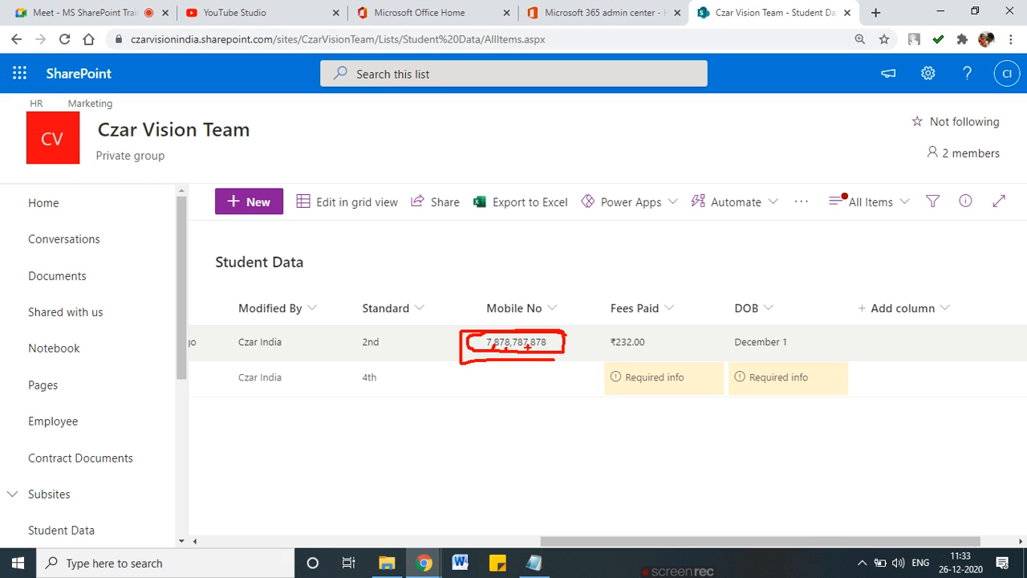
key(Escape)
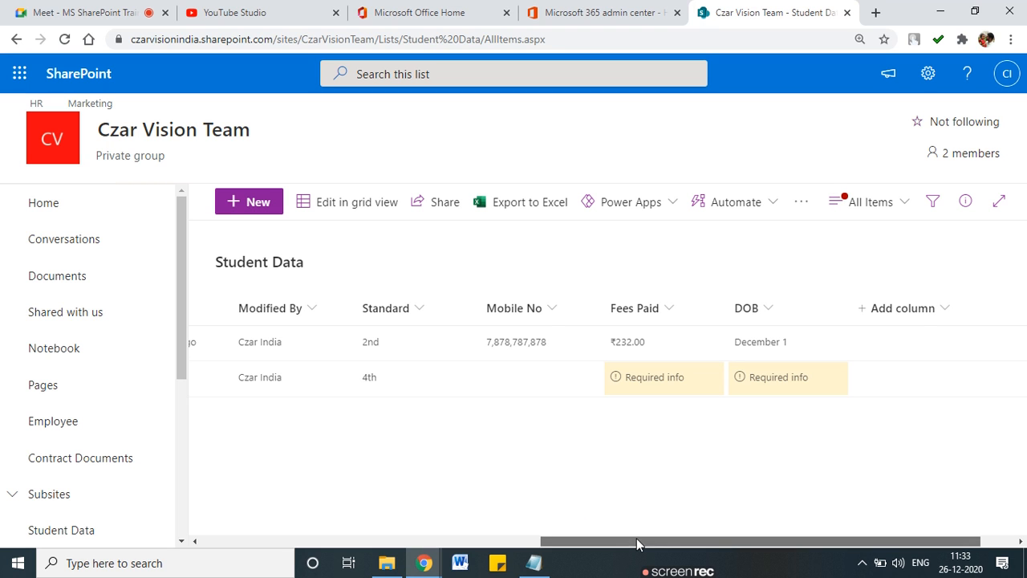
drag(637, 541, 232, 522)
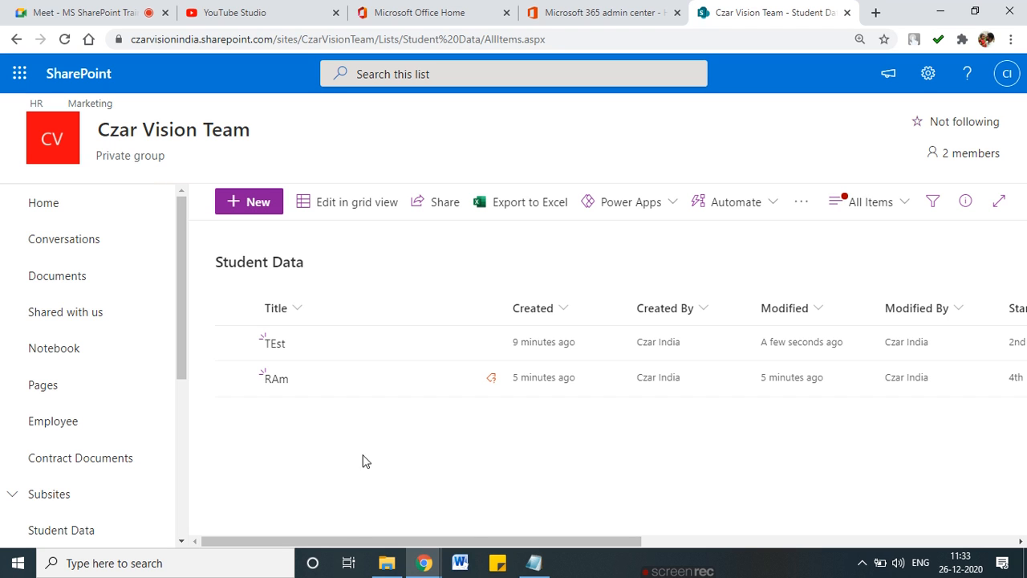
Step: Go to Student Data's List Settings and choose Create column
click(928, 73)
click(809, 242)
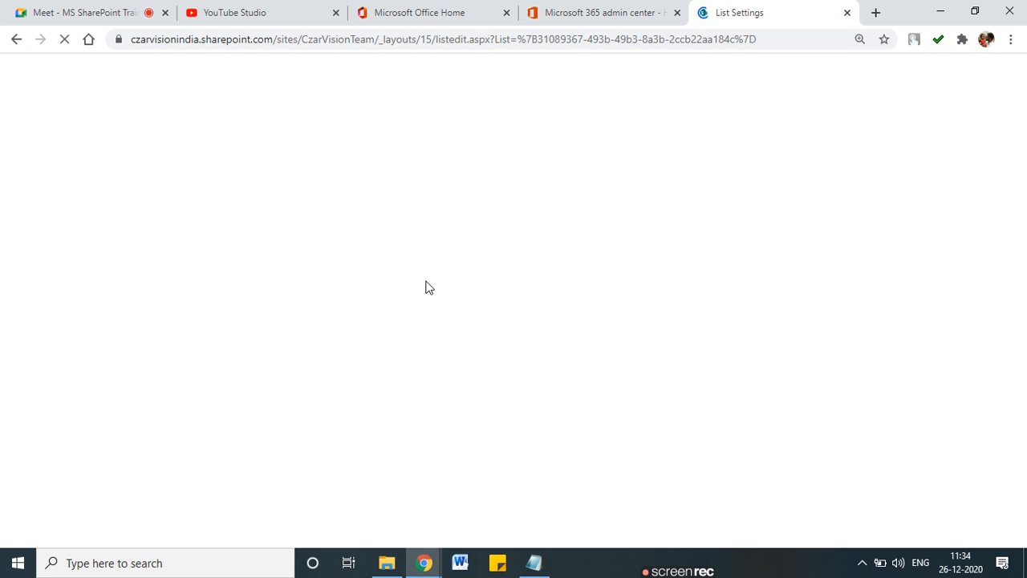
scroll(230, 339, down, 7)
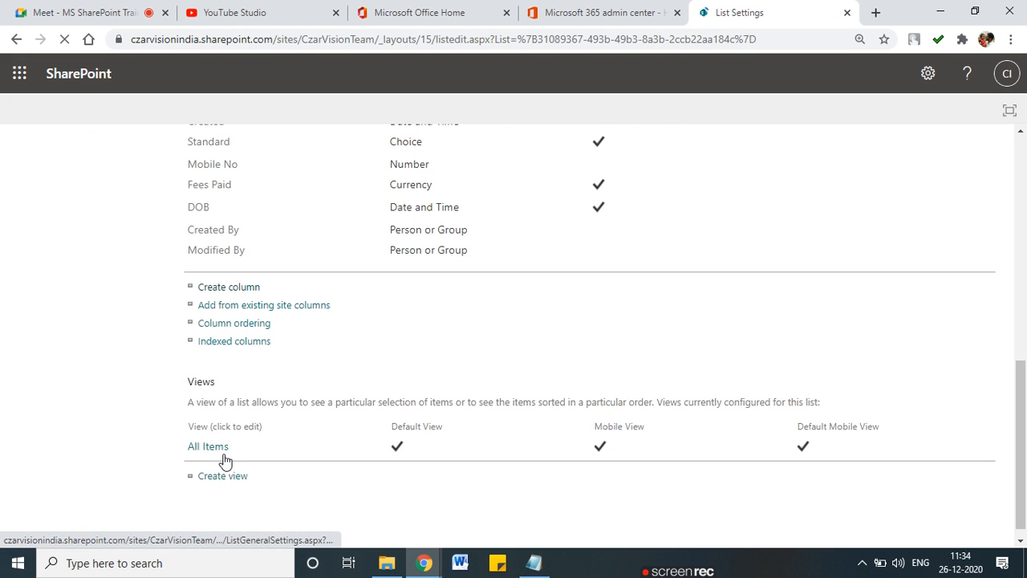
click(240, 274)
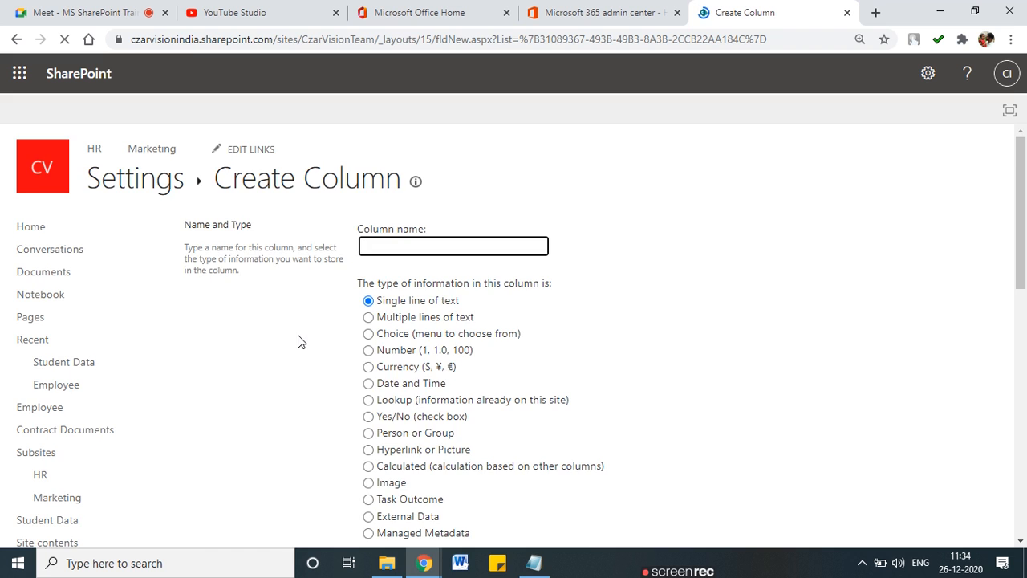
Step: Highlight and select the 'Lookup (information already on this site)' column type
scroll(298, 336, down, 1)
scroll(298, 336, down, 2)
scroll(299, 334, up, 1)
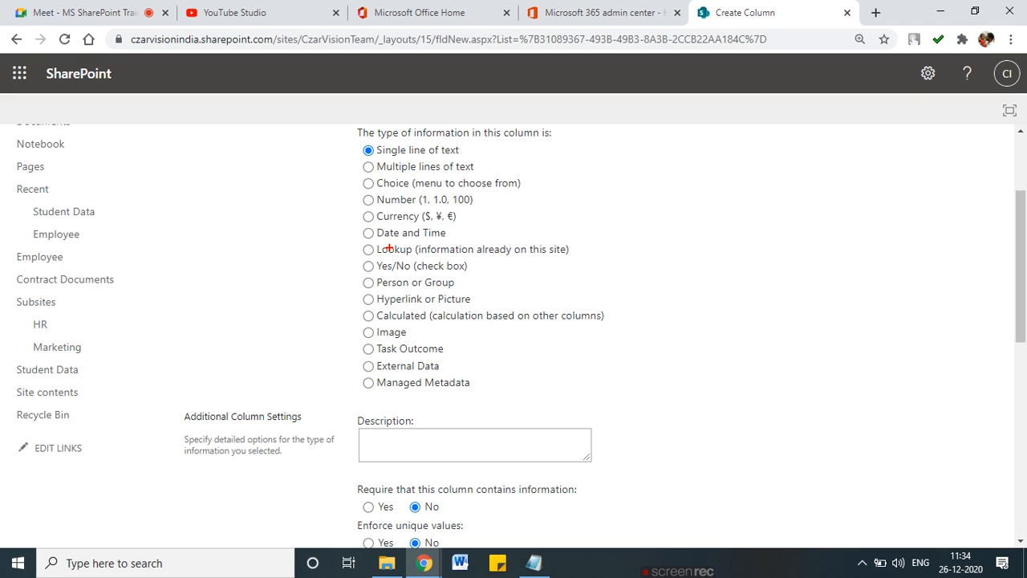
mouse_move(397, 260)
mouse_down()
mouse_move(578, 260)
mouse_move(587, 239)
mouse_move(349, 237)
mouse_up()
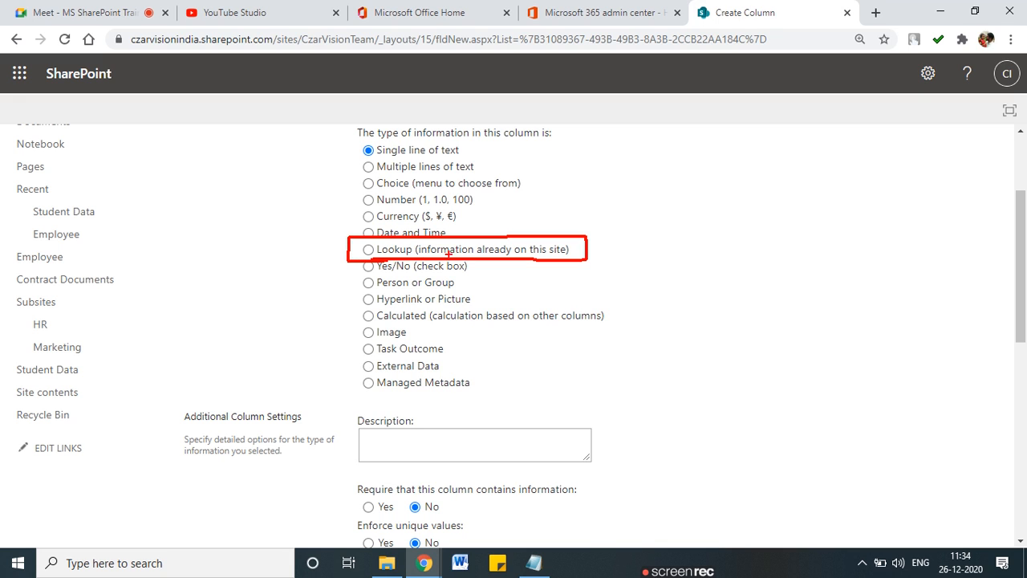
drag(429, 255, 568, 252)
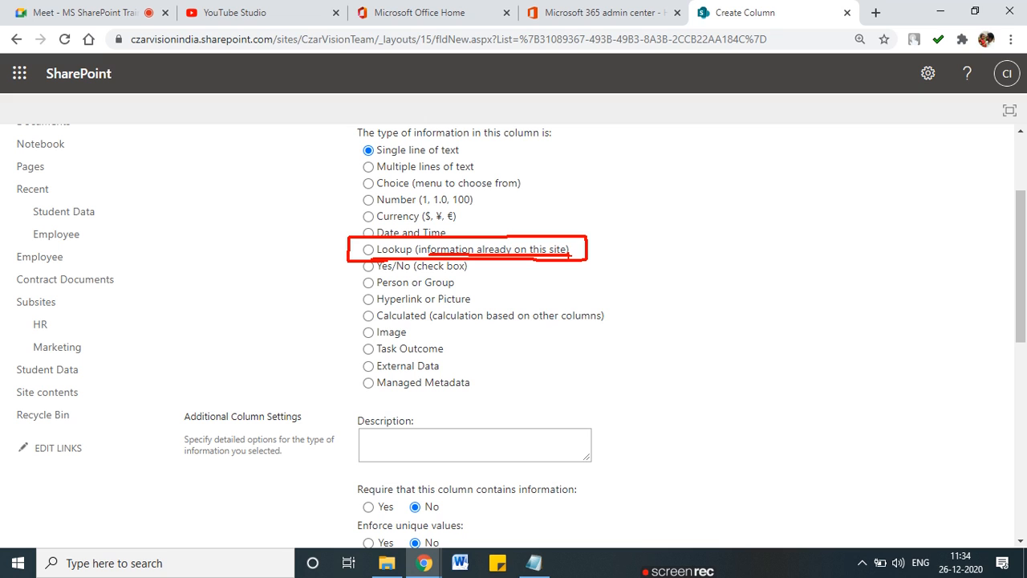
key(Escape)
click(369, 249)
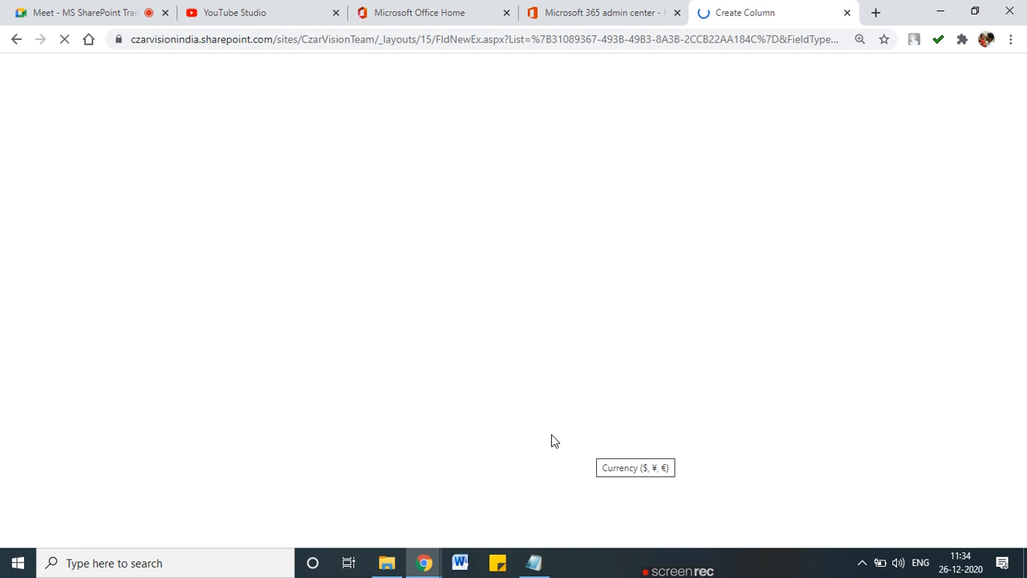
Step: Bracket the Get information from lookup settings, then return to the Student Data list
scroll(550, 432, down, 5)
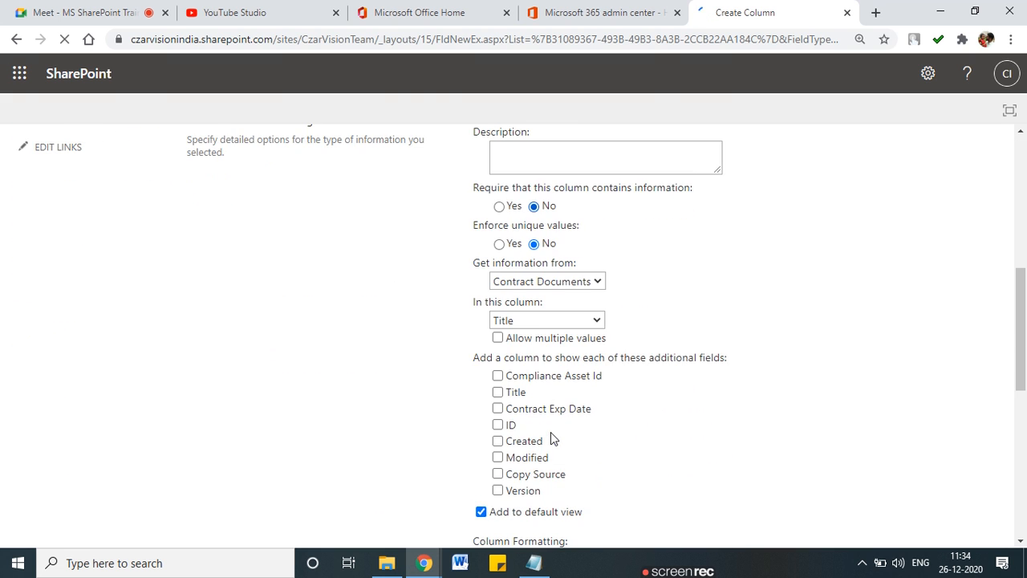
scroll(551, 432, up, 1)
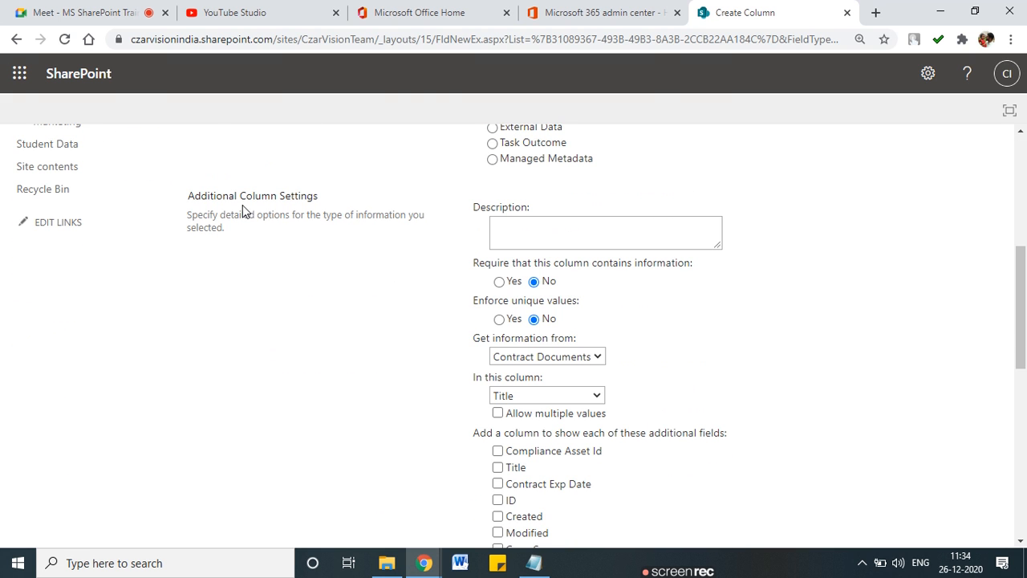
scroll(483, 297, down, 2)
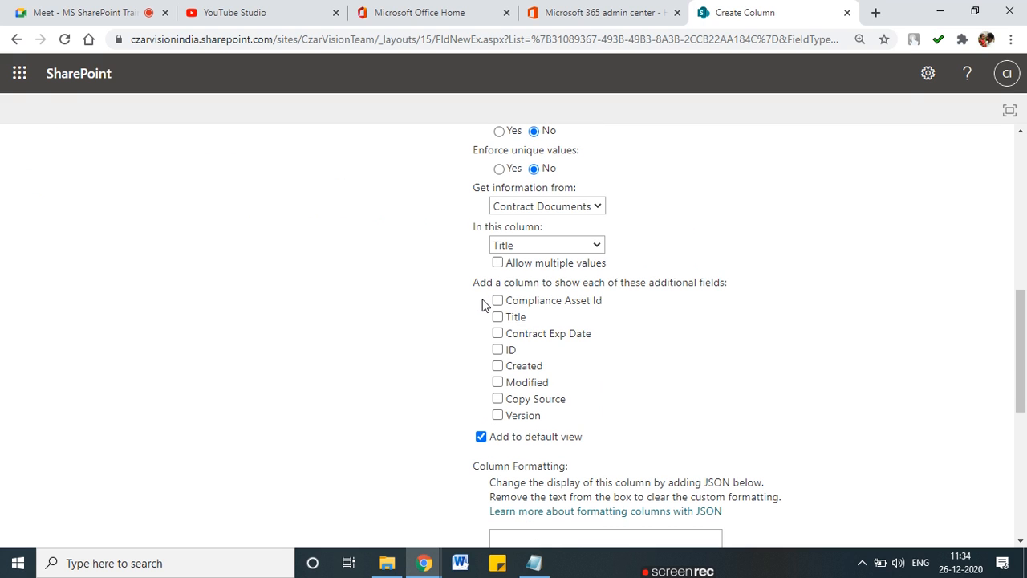
mouse_move(474, 162)
mouse_down()
mouse_move(424, 165)
mouse_move(439, 459)
mouse_move(489, 459)
mouse_up()
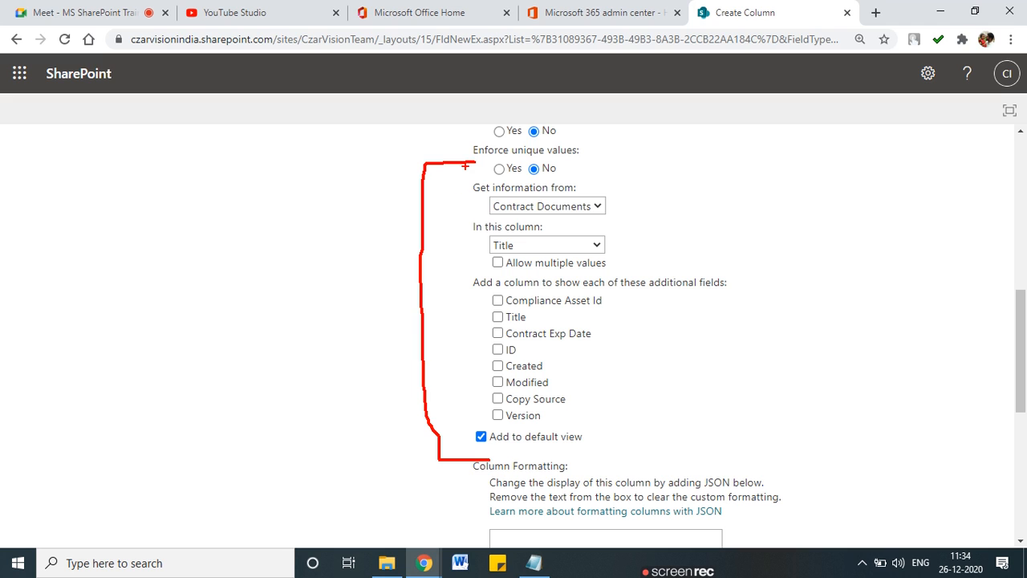
mouse_move(607, 157)
mouse_down()
mouse_move(704, 238)
mouse_move(690, 455)
mouse_move(605, 455)
mouse_up()
scroll(466, 319, up, 2)
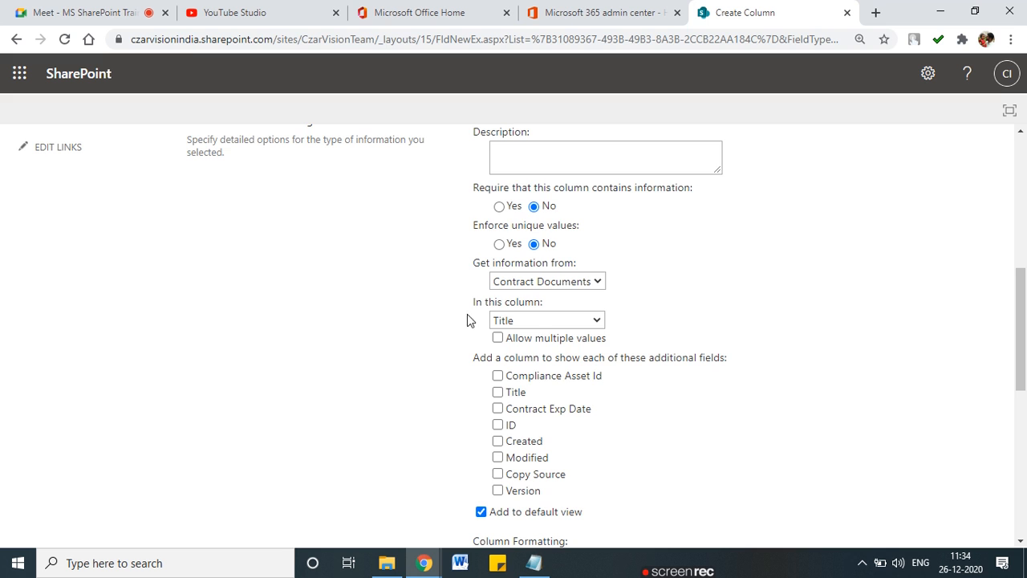
scroll(381, 291, up, 6)
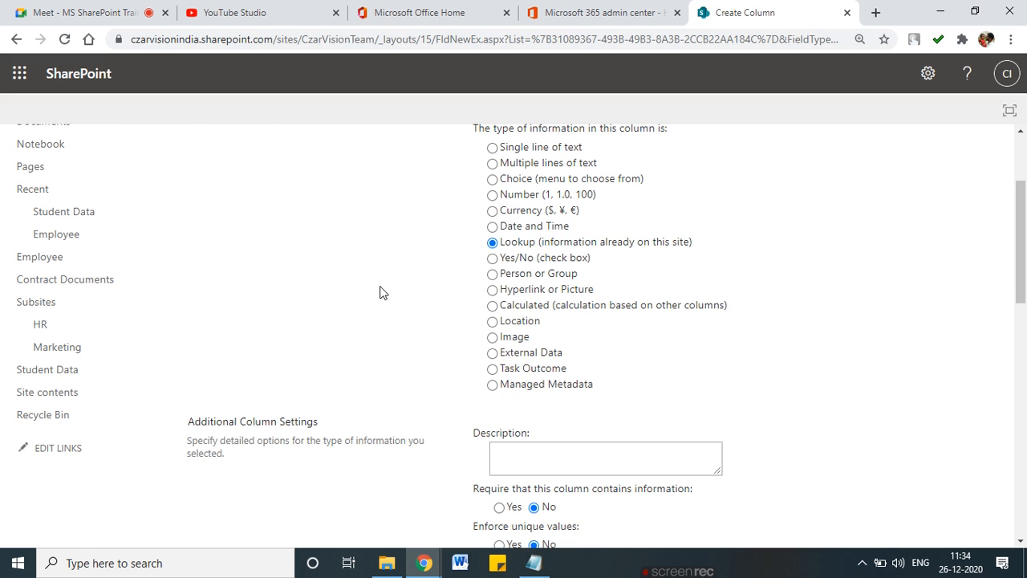
scroll(381, 291, up, 1)
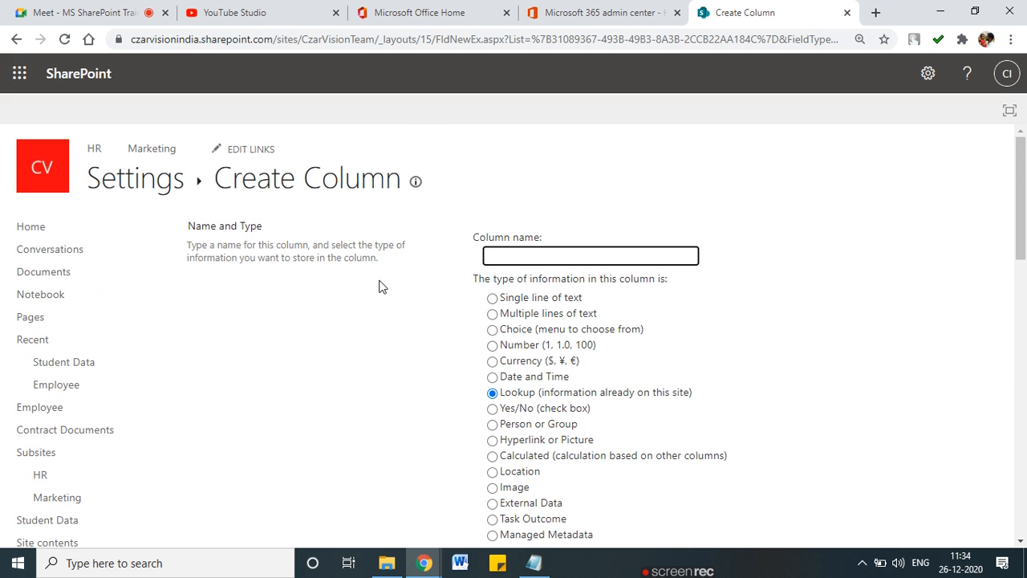
scroll(381, 288, down, 1)
scroll(382, 287, down, 1)
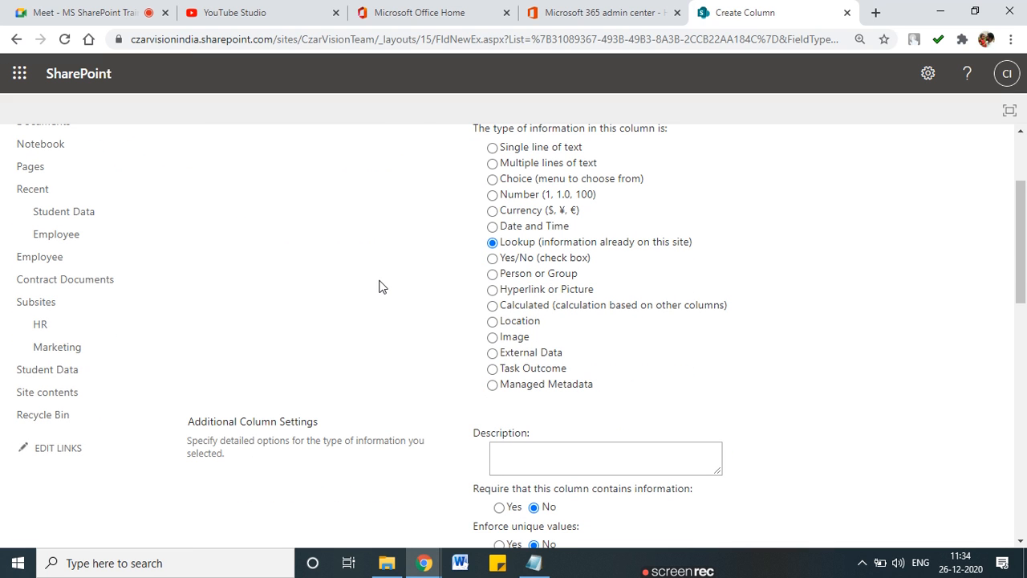
click(68, 212)
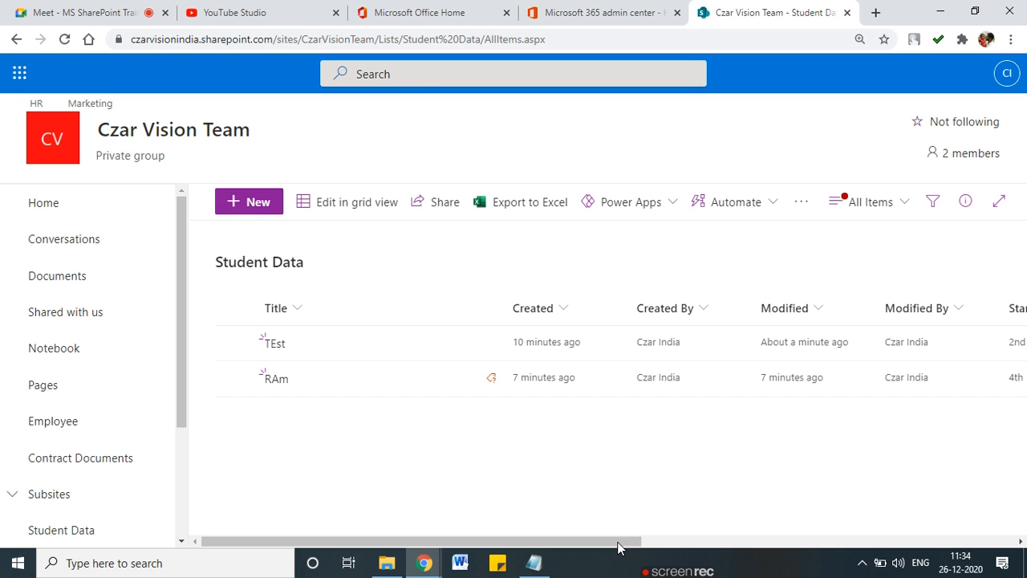
Step: Sketch a small table beside the RAm row with arrows pointing to the list
click(830, 543)
drag(829, 544, 606, 542)
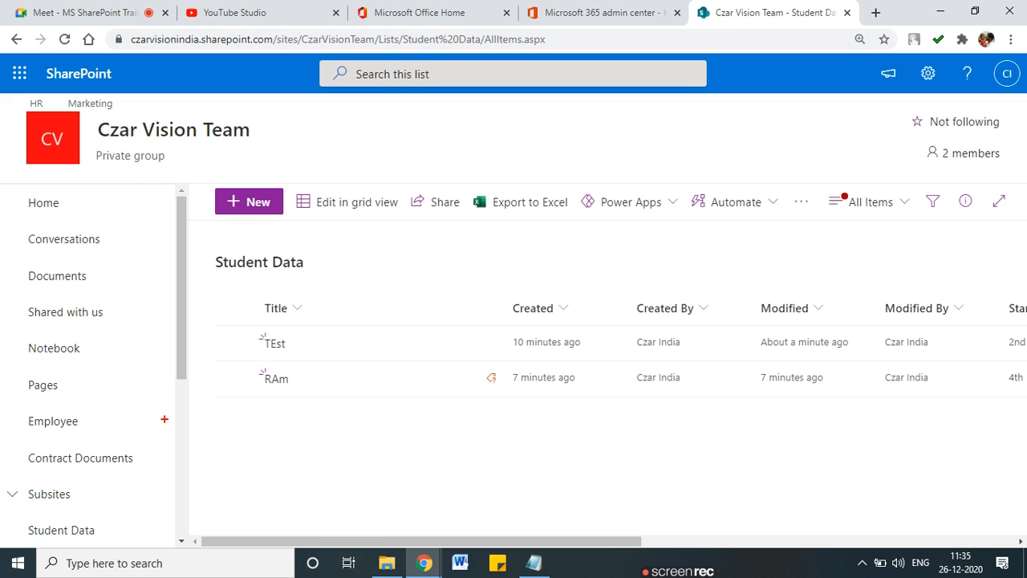
drag(321, 358, 315, 450)
mouse_move(319, 358)
mouse_down()
mouse_move(486, 402)
mouse_move(318, 441)
mouse_up()
drag(324, 378, 469, 377)
drag(319, 399, 448, 399)
drag(342, 418, 460, 418)
drag(358, 374, 358, 418)
drag(414, 363, 416, 419)
drag(436, 365, 439, 443)
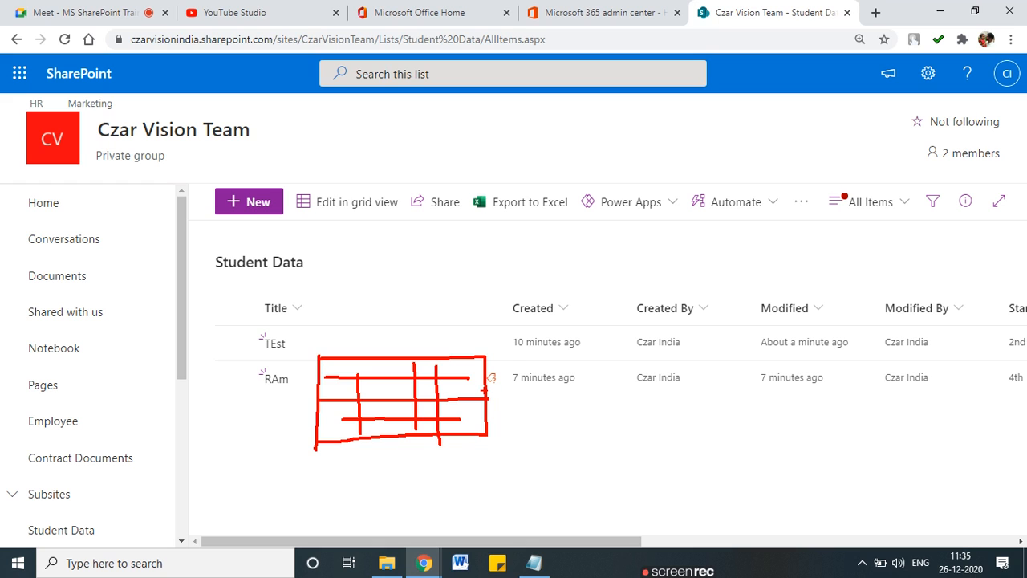
drag(487, 391, 603, 301)
mouse_move(493, 385)
mouse_down()
mouse_move(586, 396)
mouse_move(618, 365)
mouse_up()
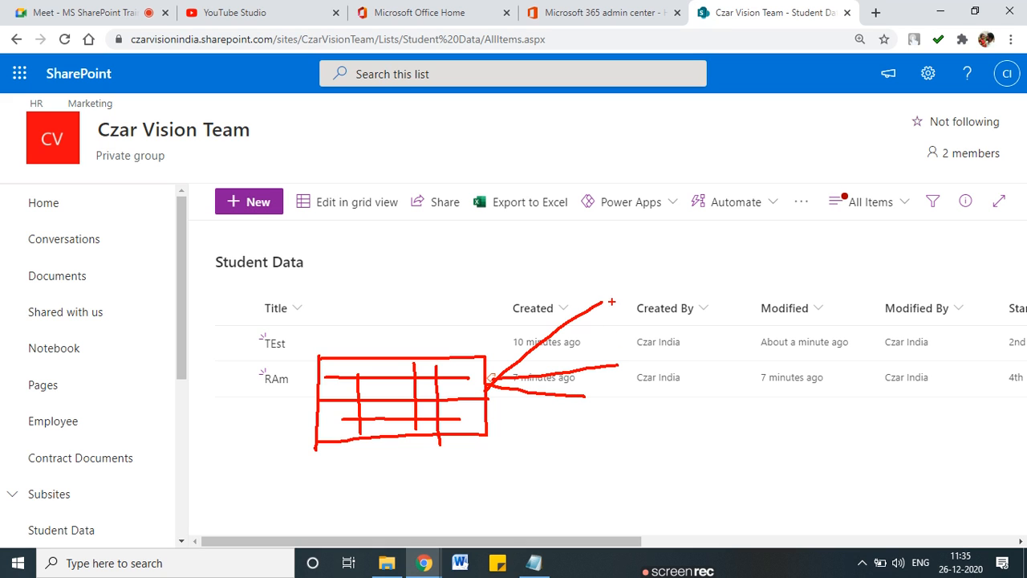
Step: Box the list's columns, underline the RAm row, then clear all annotations
drag(664, 295, 679, 480)
mouse_move(672, 294)
mouse_down()
mouse_move(991, 483)
mouse_move(659, 508)
mouse_up()
drag(602, 303, 595, 321)
drag(585, 391, 581, 405)
drag(669, 343, 973, 329)
drag(685, 393, 930, 382)
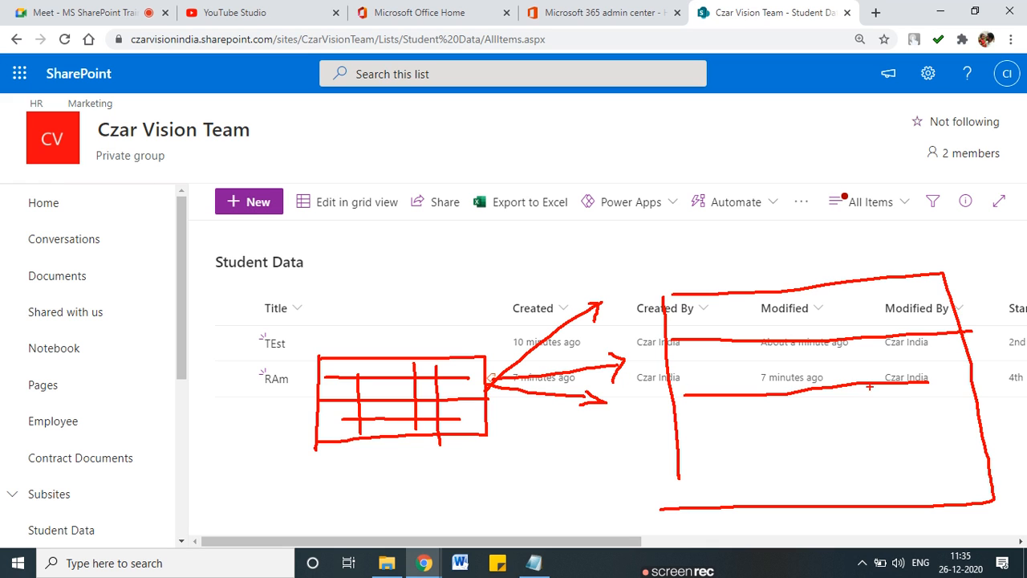
key(Escape)
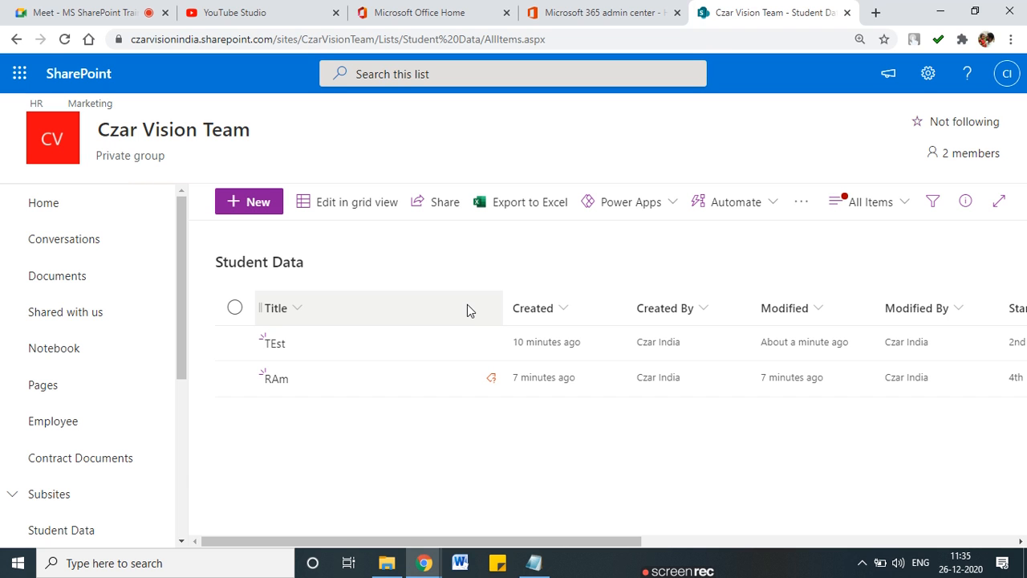
click(428, 565)
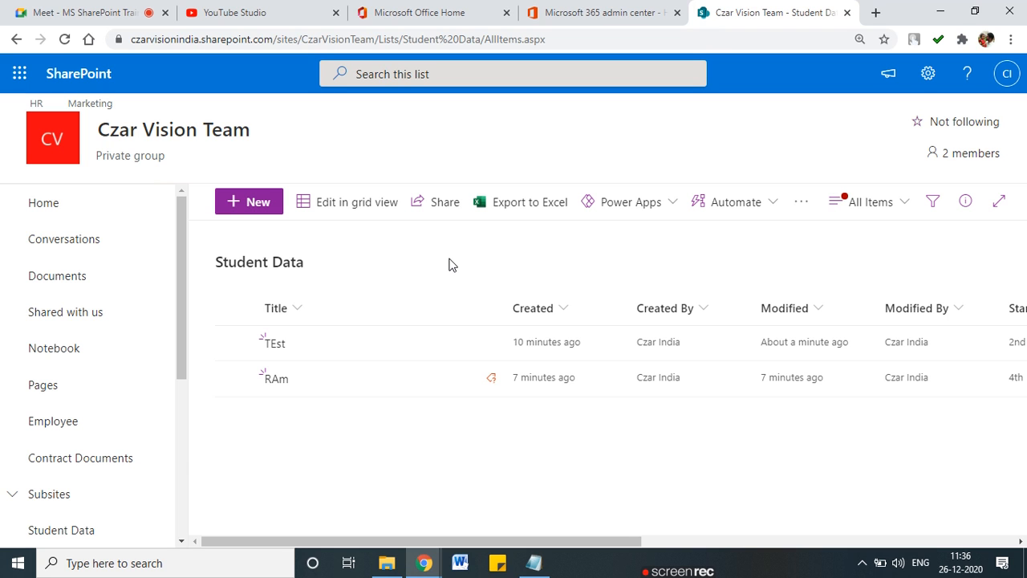
Step: Search Windows for 'excel' and launch Microsoft Excel 2010
click(172, 563)
text(e)
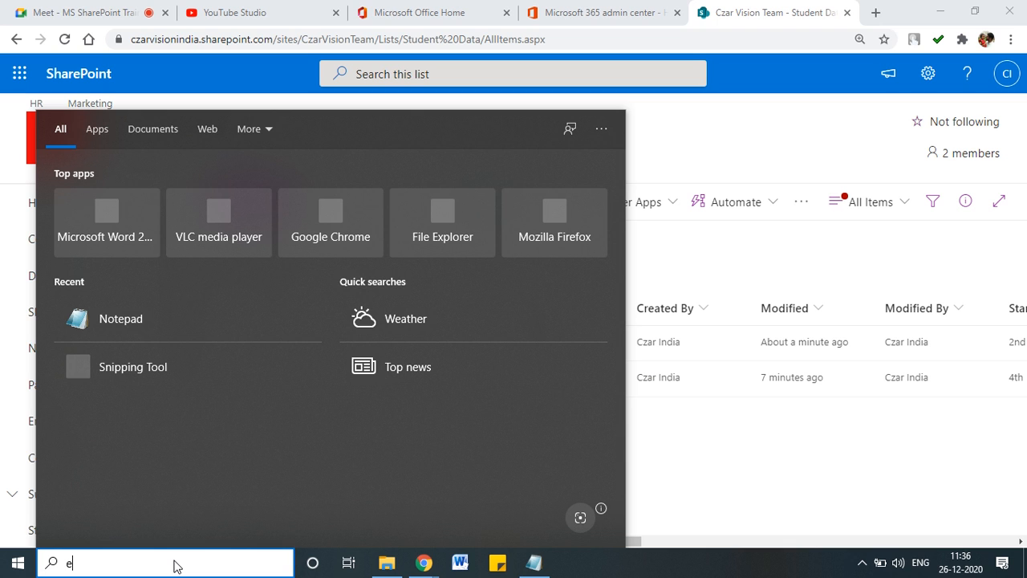
text(xcel)
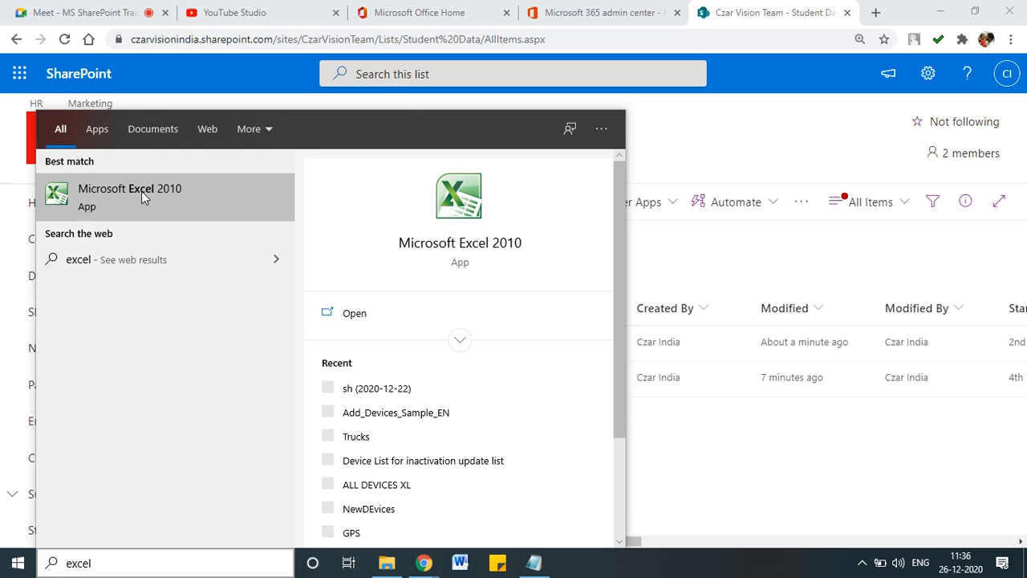
key(Escape)
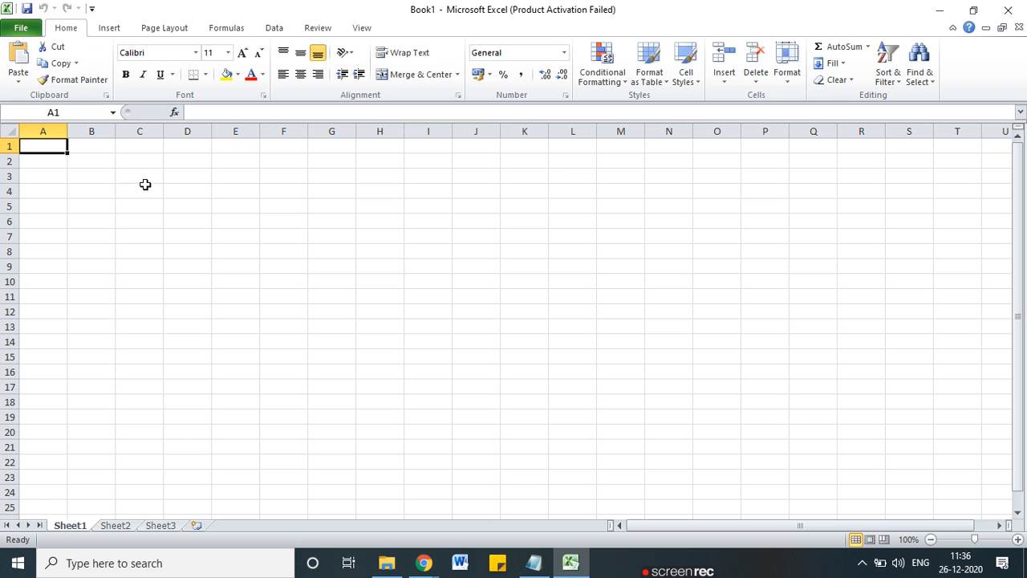
Step: Dismiss the activation prompt and apply All Borders to C5:H11
click(664, 422)
drag(138, 199, 366, 297)
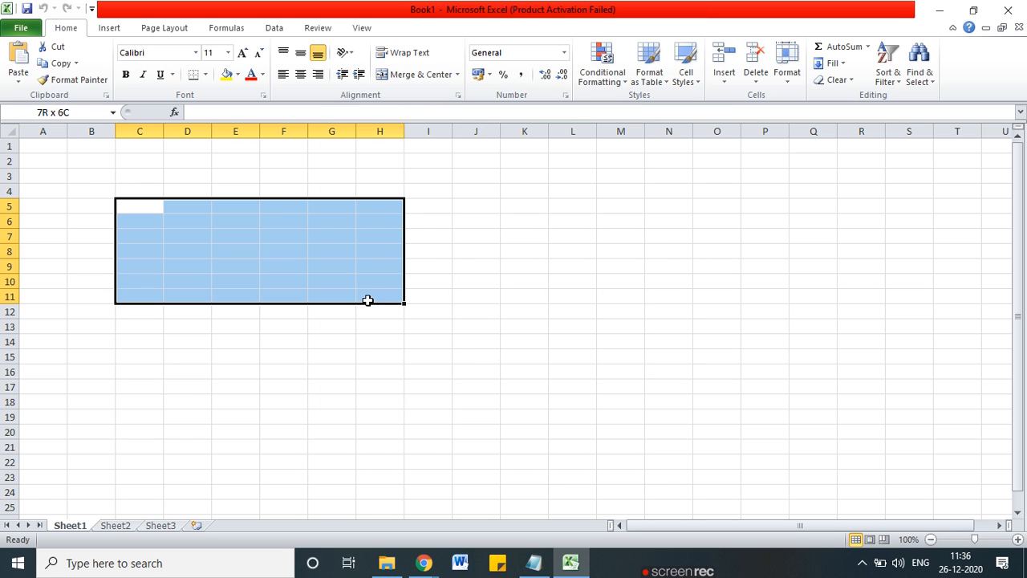
click(205, 75)
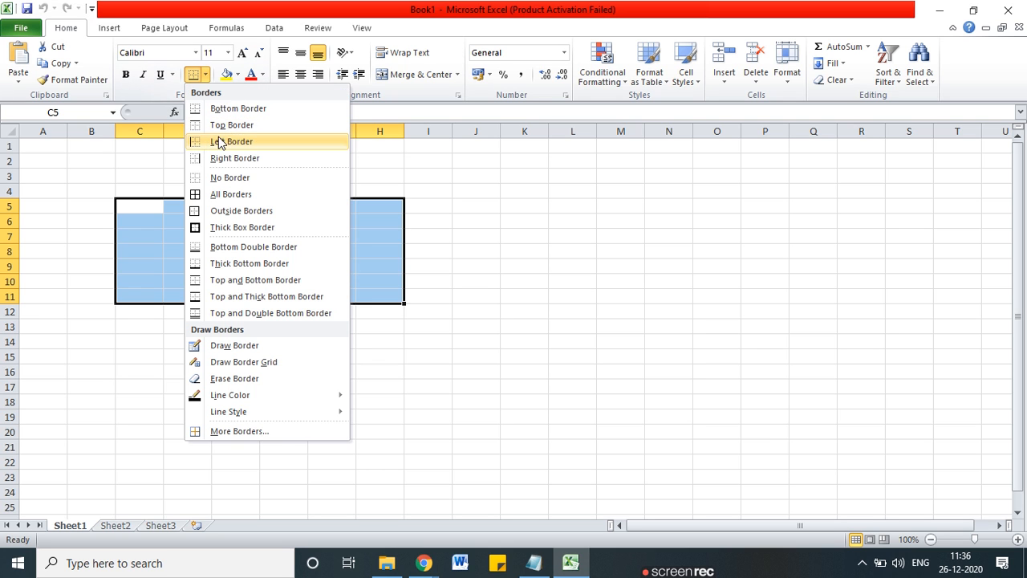
click(224, 194)
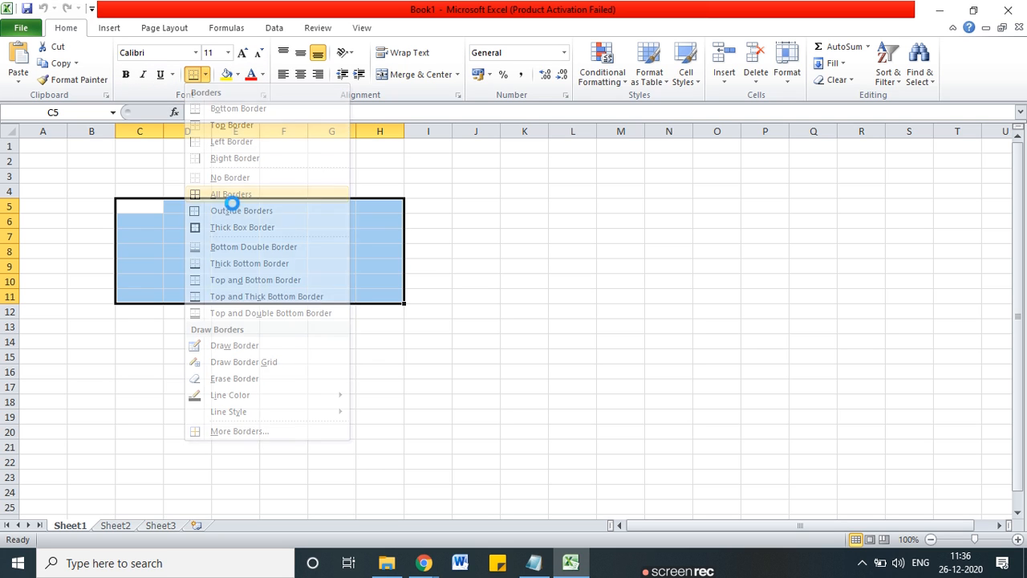
click(222, 191)
Step: Merge and centre D4:F4 and title it 'Subject Info'
drag(199, 188, 273, 189)
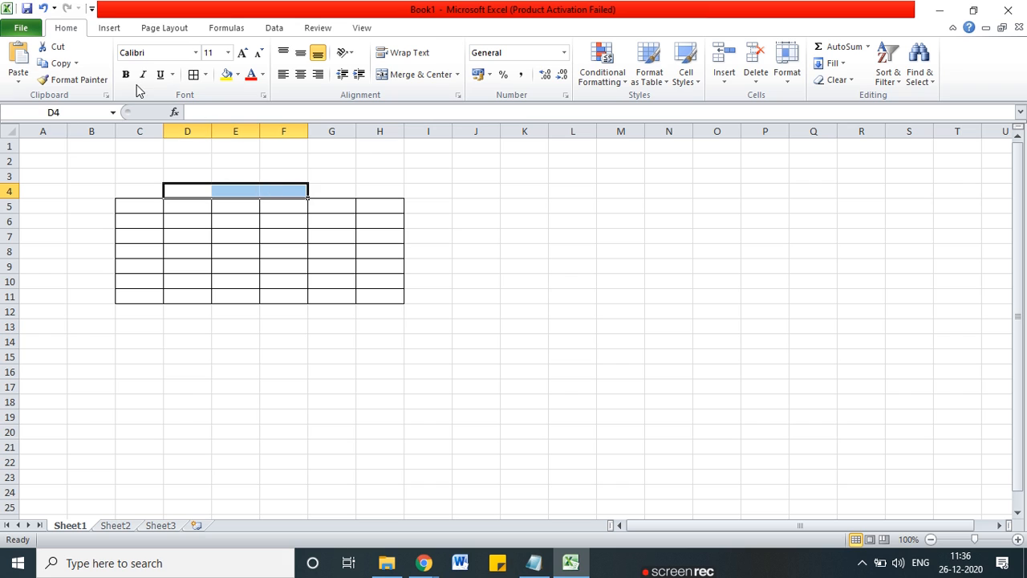
click(394, 74)
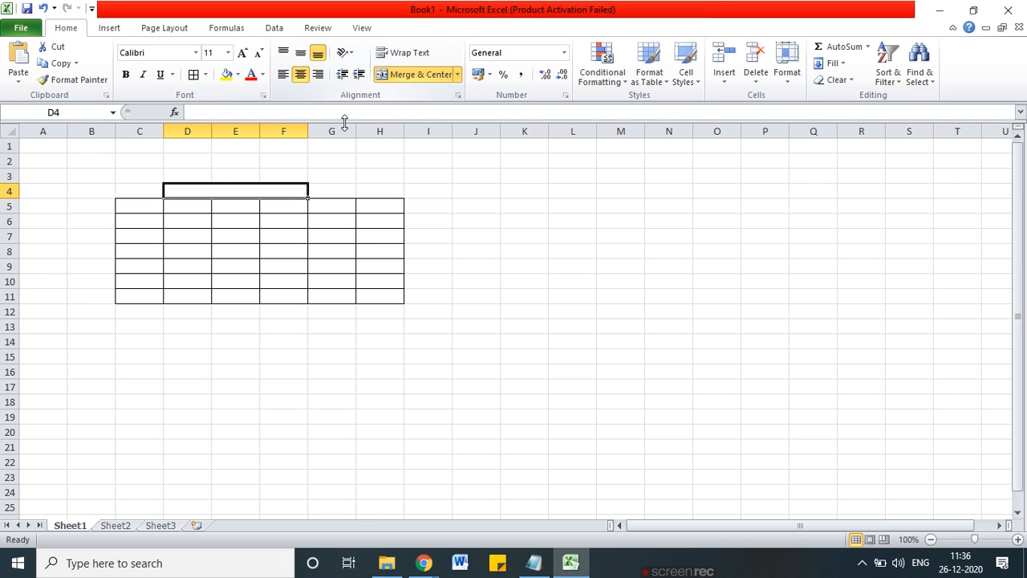
double_click(225, 190)
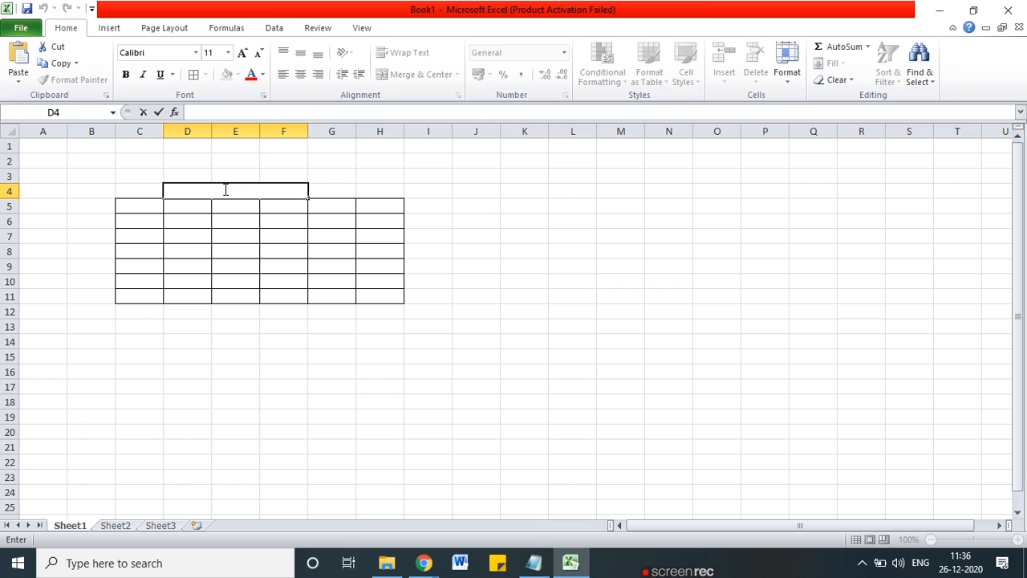
text(Subject Info)
Step: Enter row 5 headers Sub Name, Teacher, Fees and Contact, widening column C
click(153, 208)
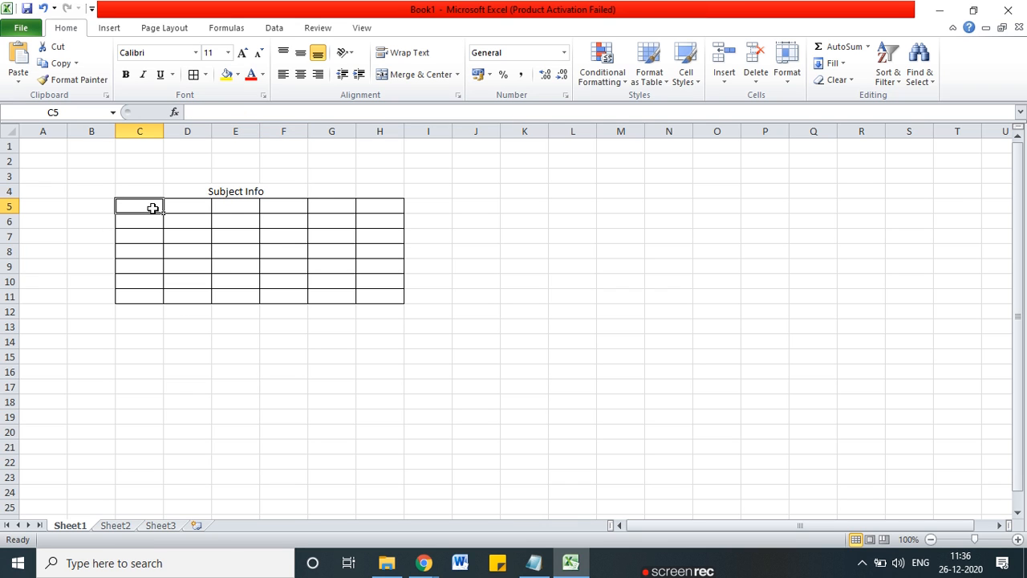
text(Sub Name)
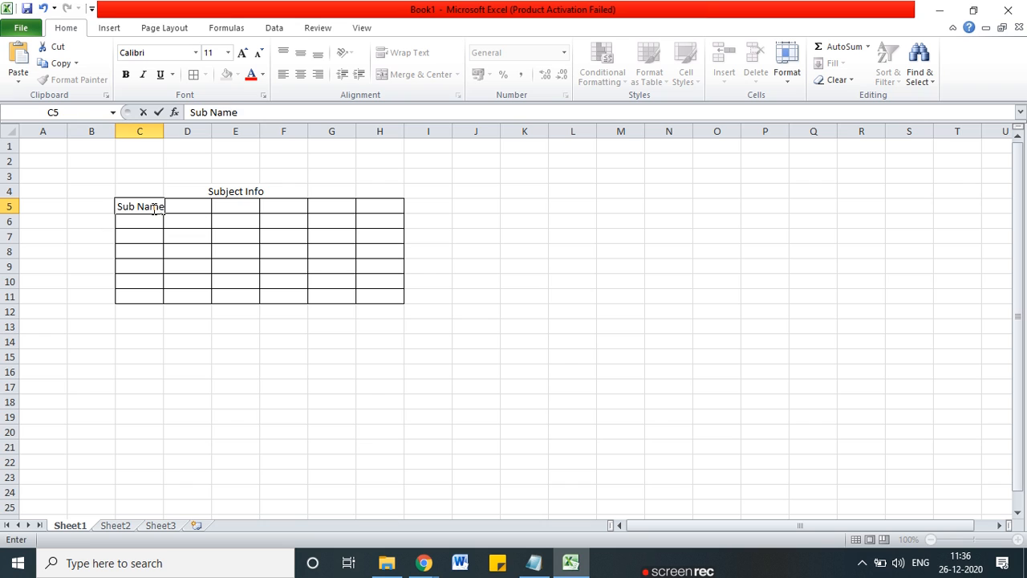
key(Tab)
text(Cla)
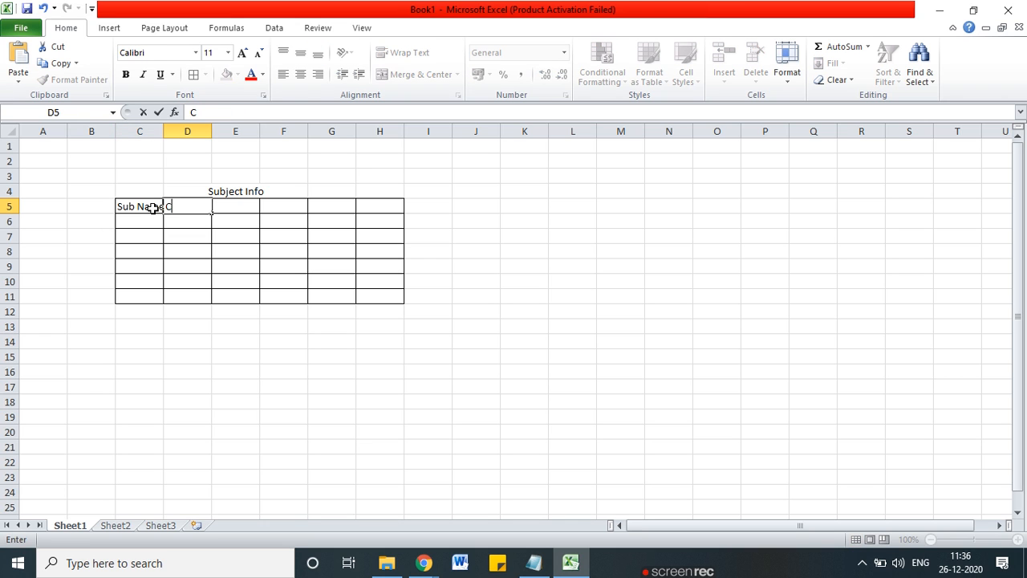
key(BackSpace)
key(BackSpace)
text(Teacher)
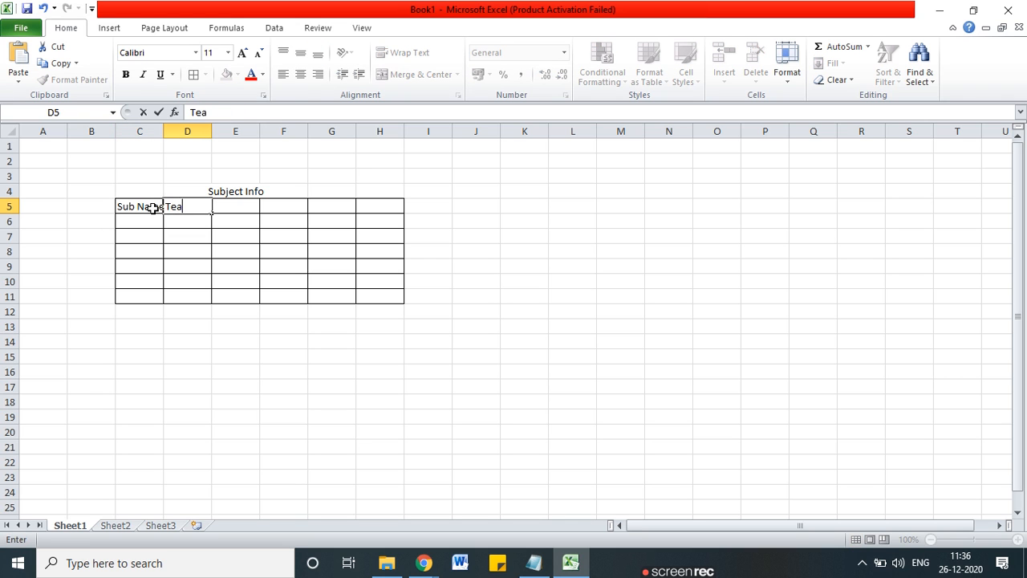
key(Tab)
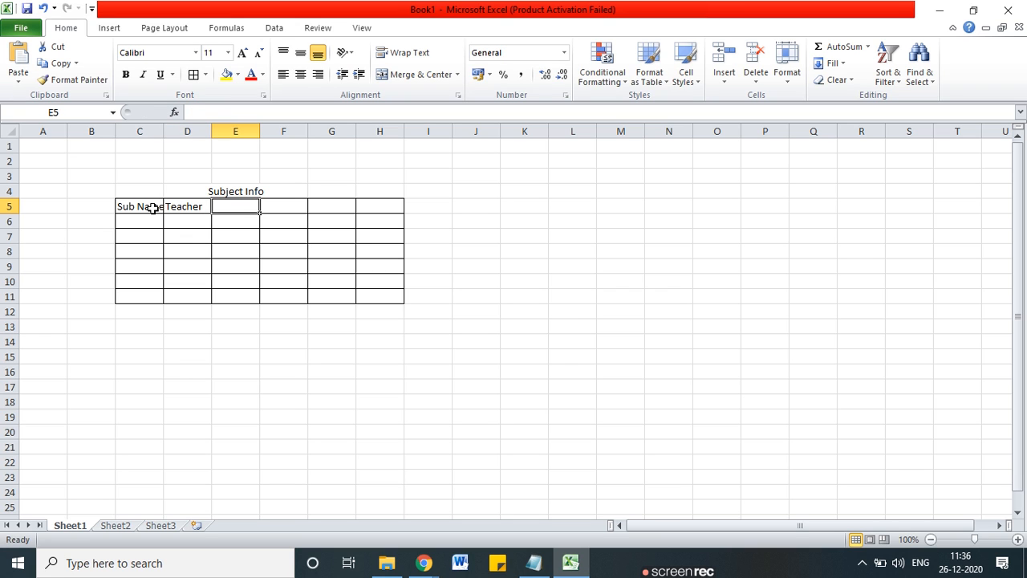
text(Fees)
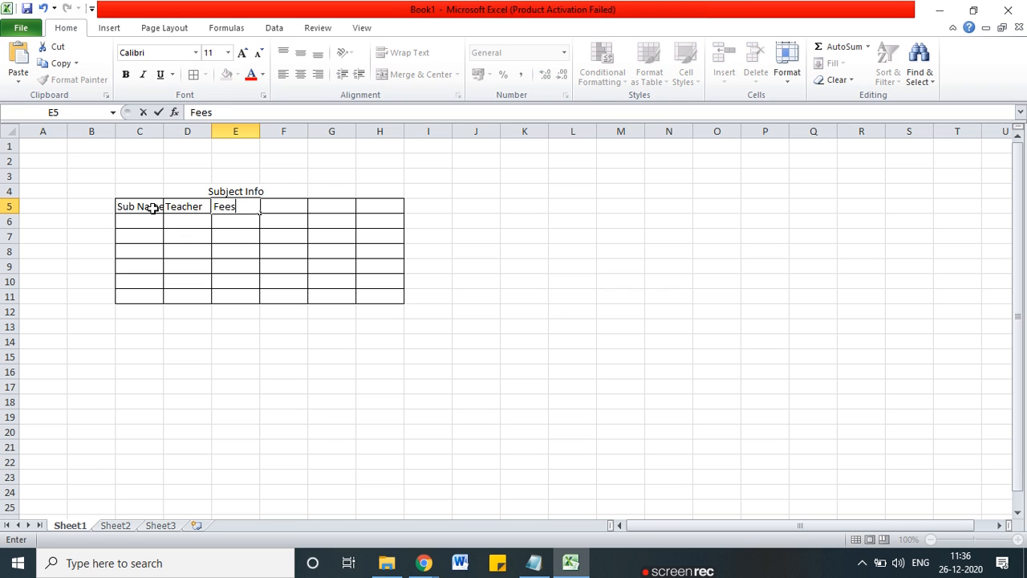
key(Tab)
text(Contact)
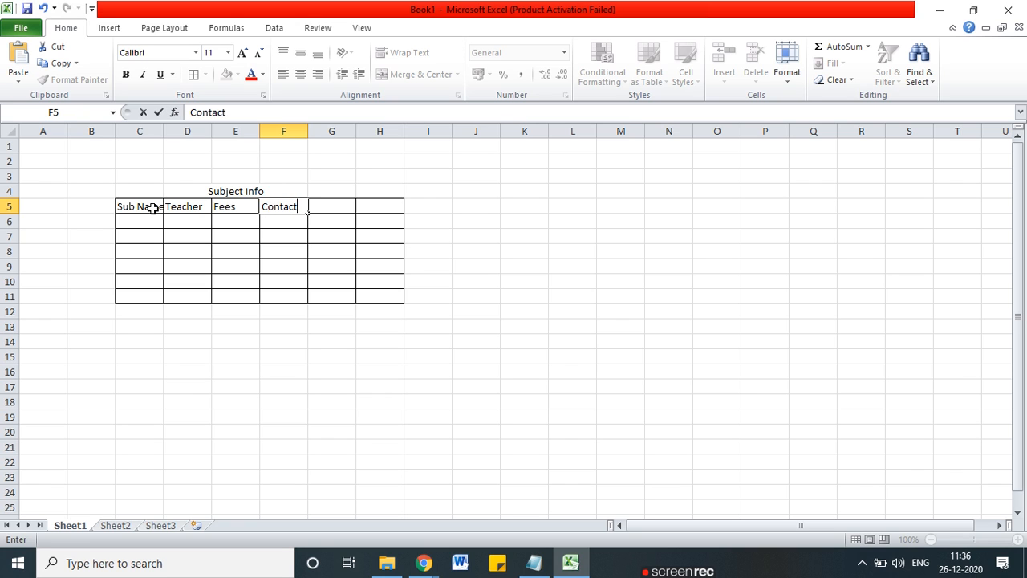
key(Tab)
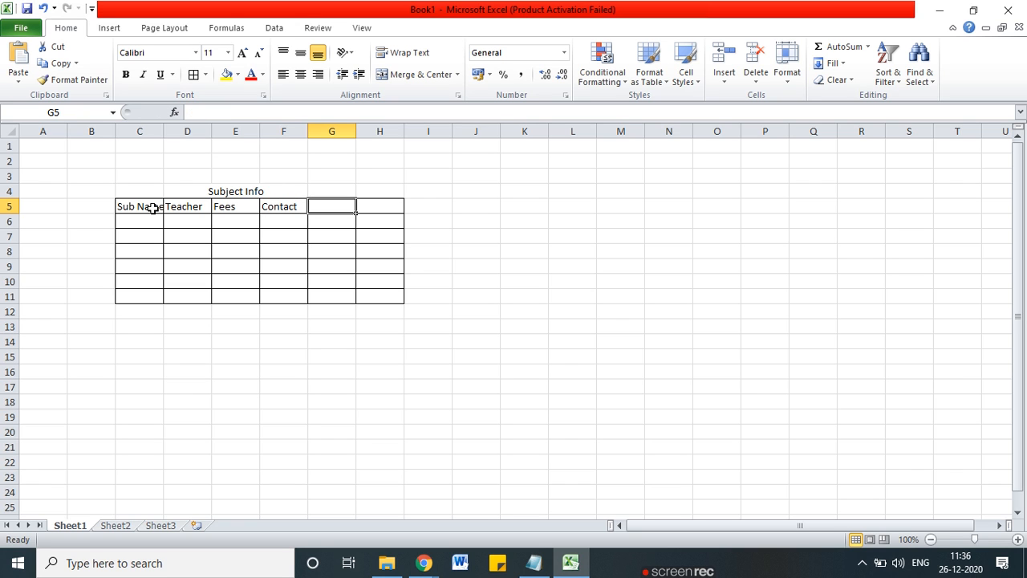
drag(163, 131, 176, 131)
double_click(353, 208)
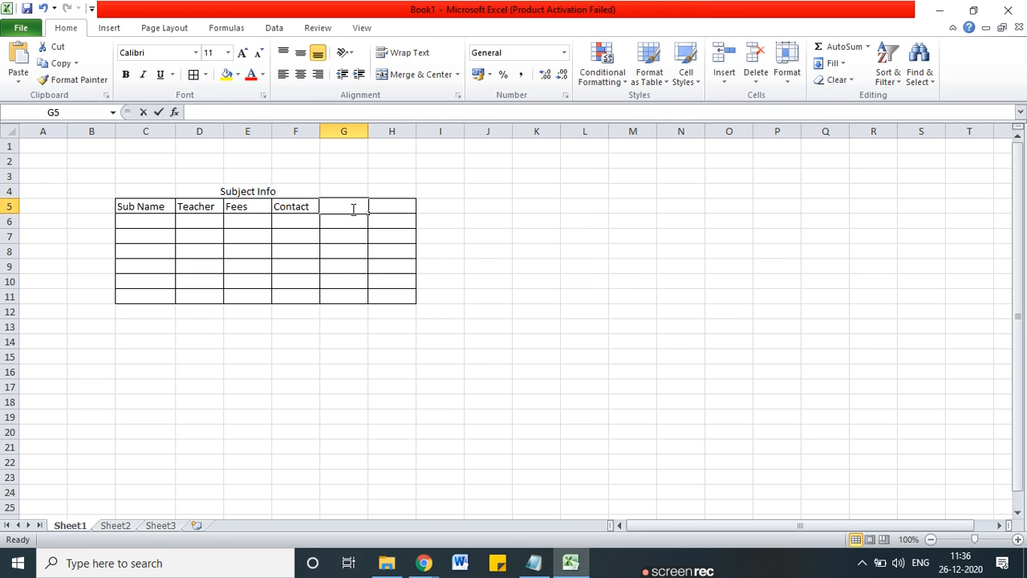
Step: Add a Duration header and fill the Math row: teacher, fee 33233, contact, 5 Month
text(Duration)
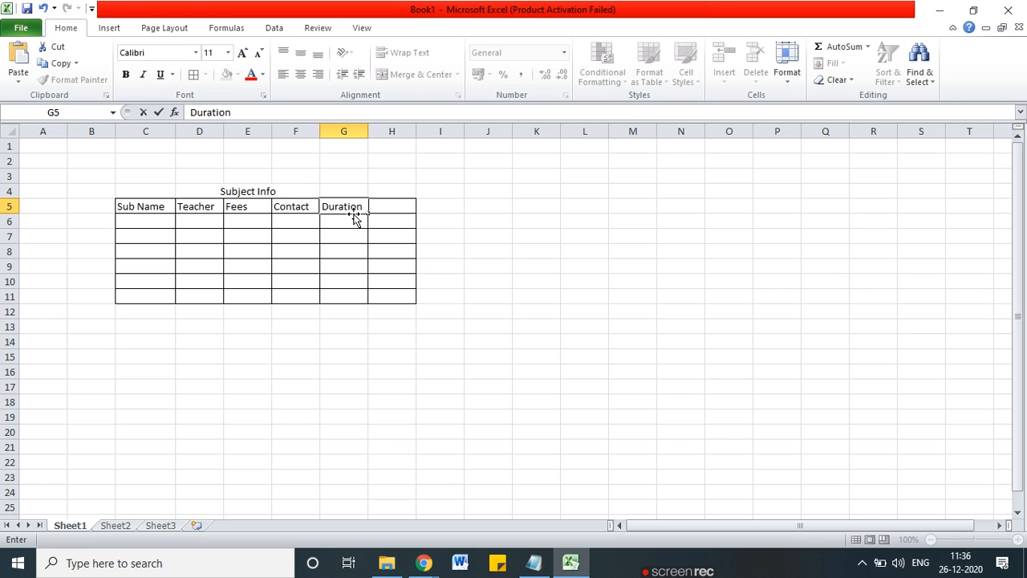
click(225, 235)
click(150, 223)
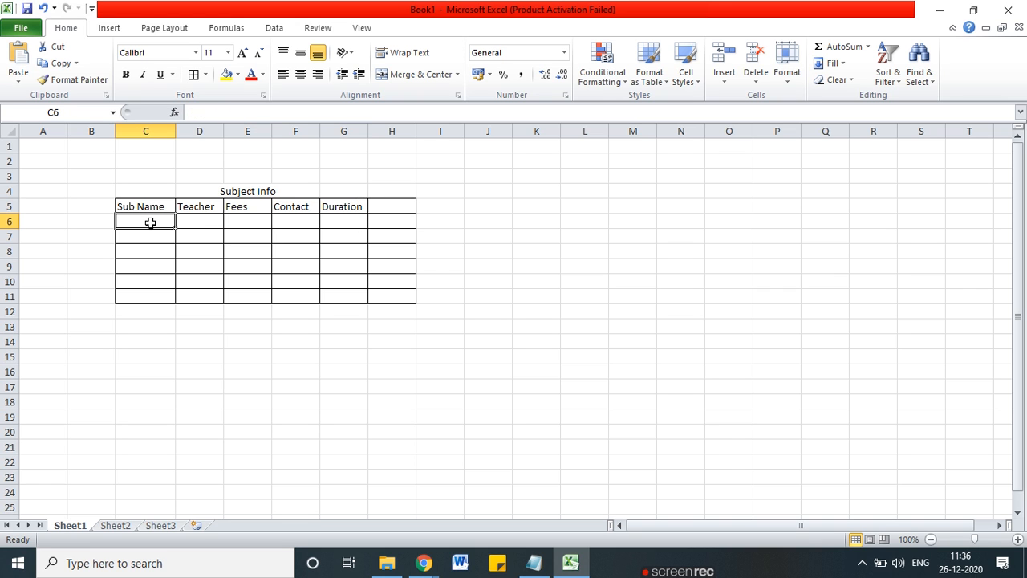
text(Math)
key(Tab)
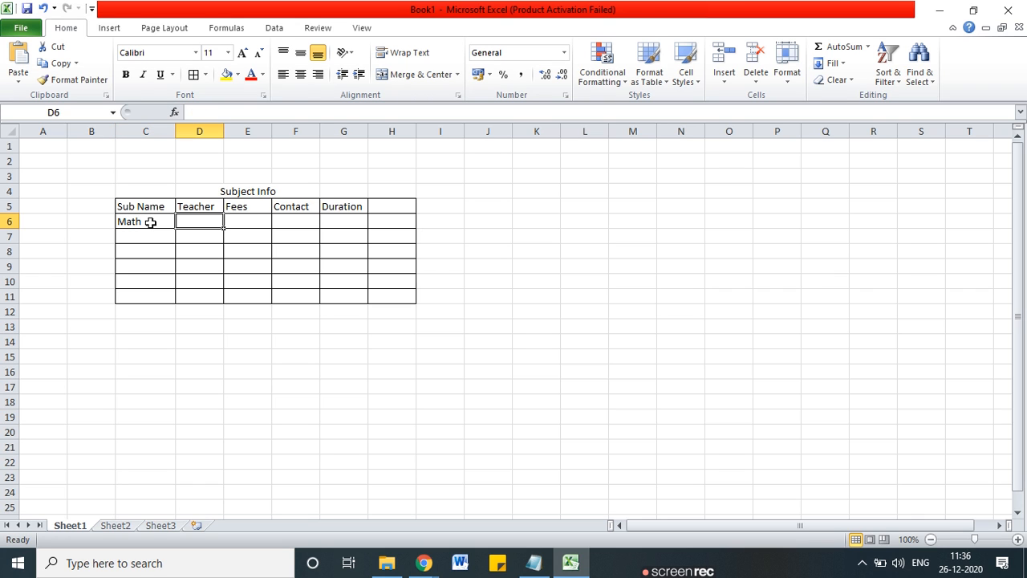
text(Sham)
key(Tab)
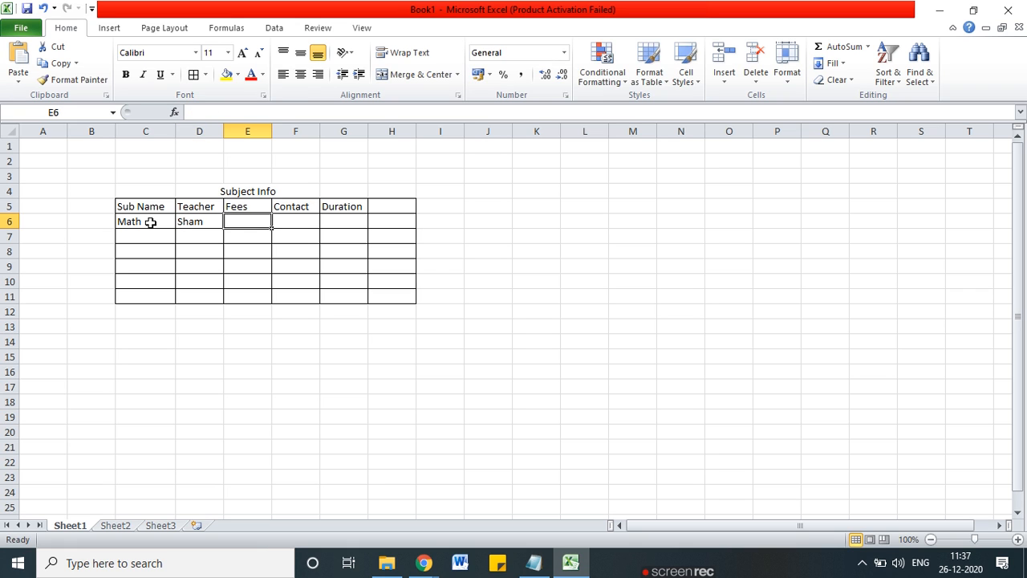
text(33233)
key(Tab)
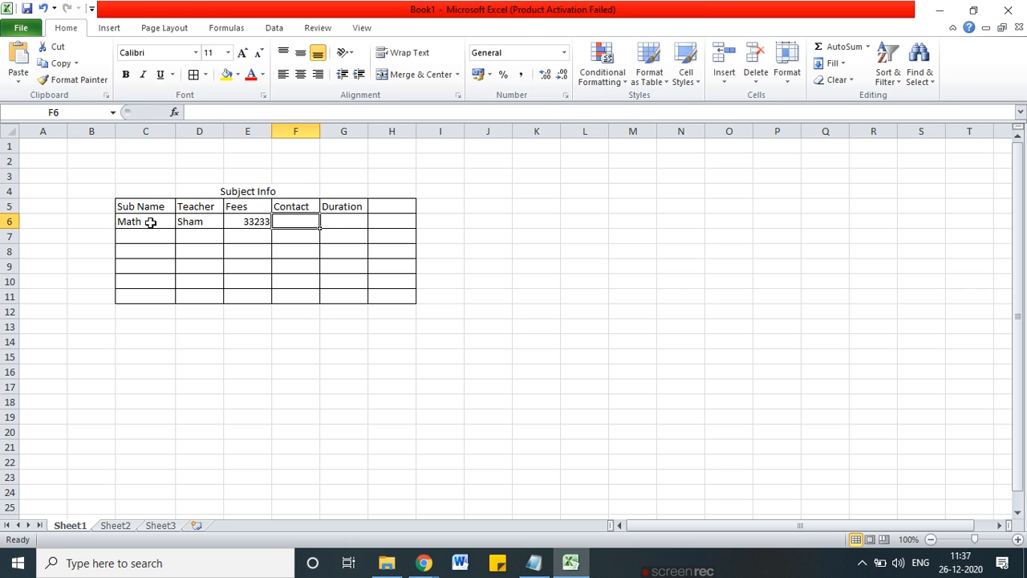
text(3442343)
key(Tab)
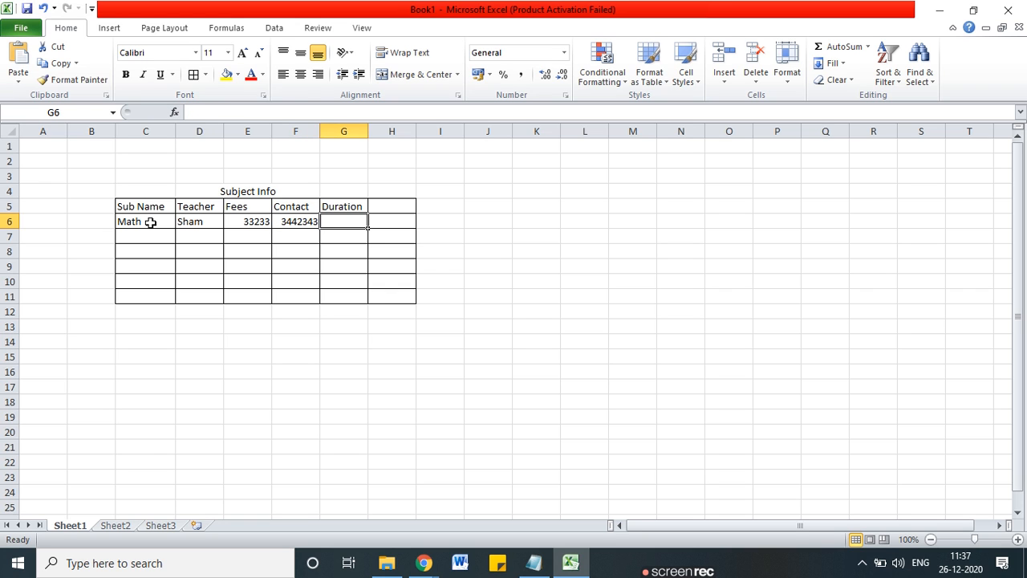
text(5 Month)
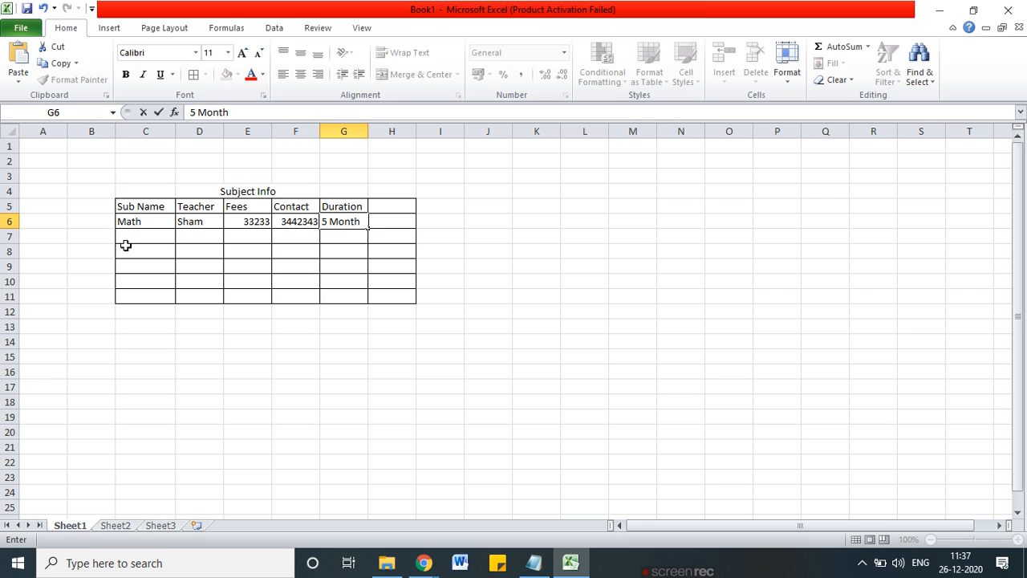
click(127, 246)
Step: Fill the Sci row with a teacher name, fee, contact number and 5 Month
click(129, 234)
text(Sci)
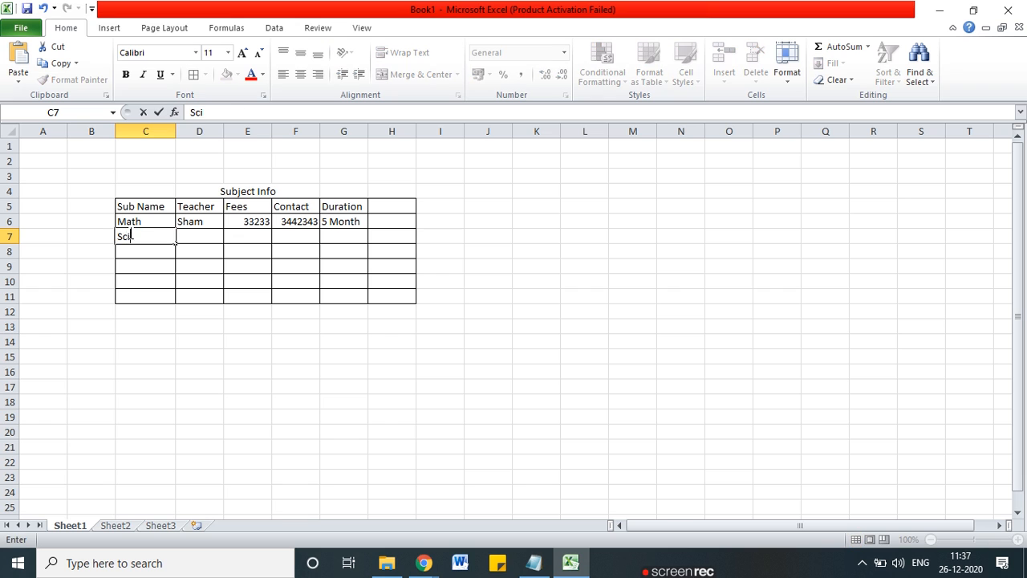
key(Tab)
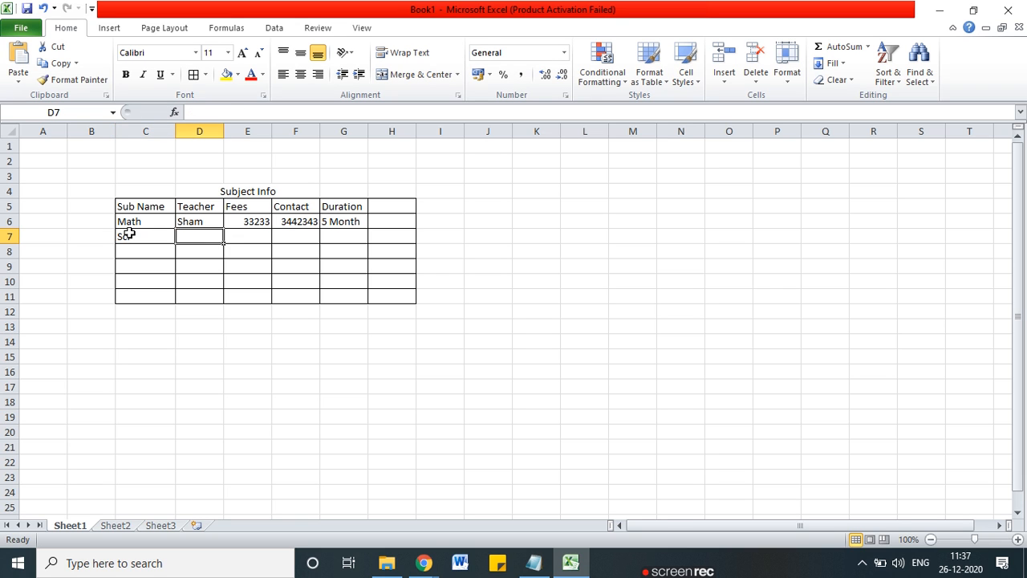
text(kumar)
key(Tab)
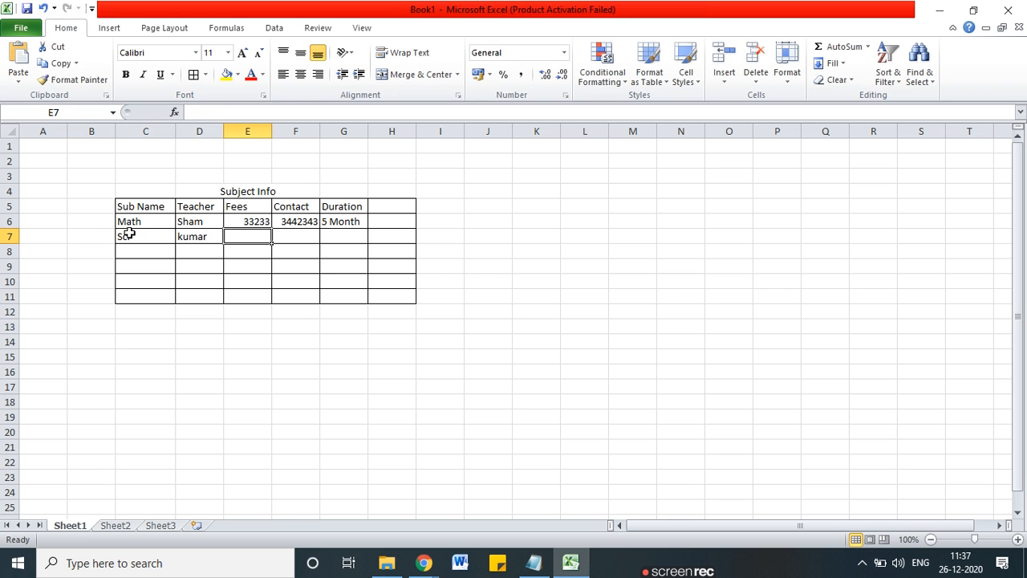
text(34253)
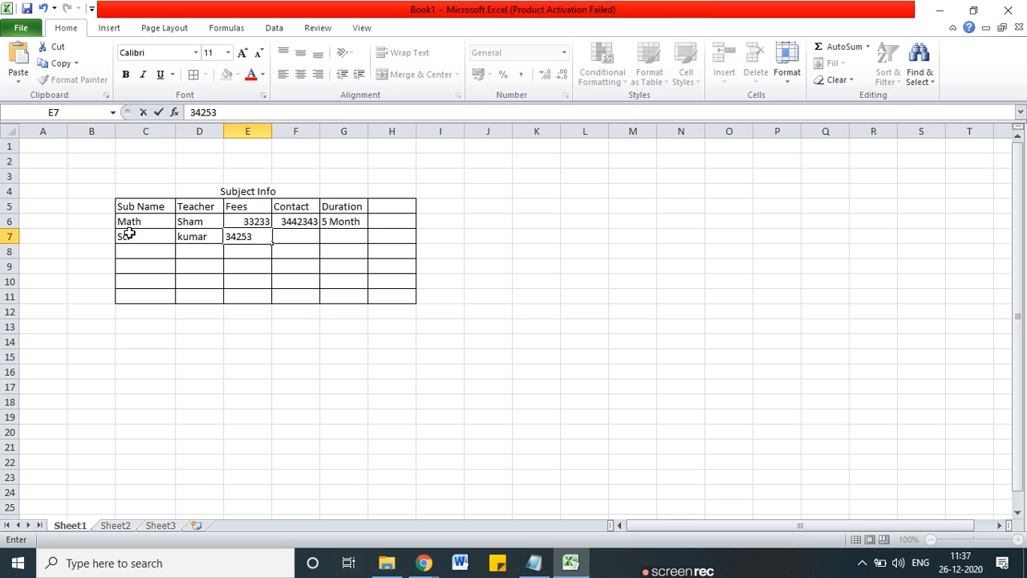
key(Tab)
text(657657)
key(Tab)
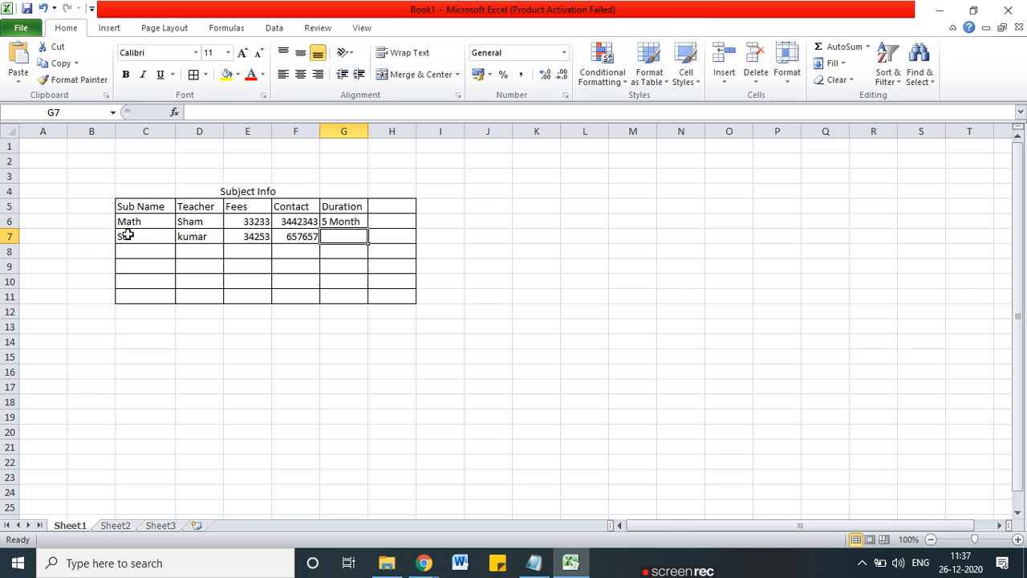
text(5 MOnth)
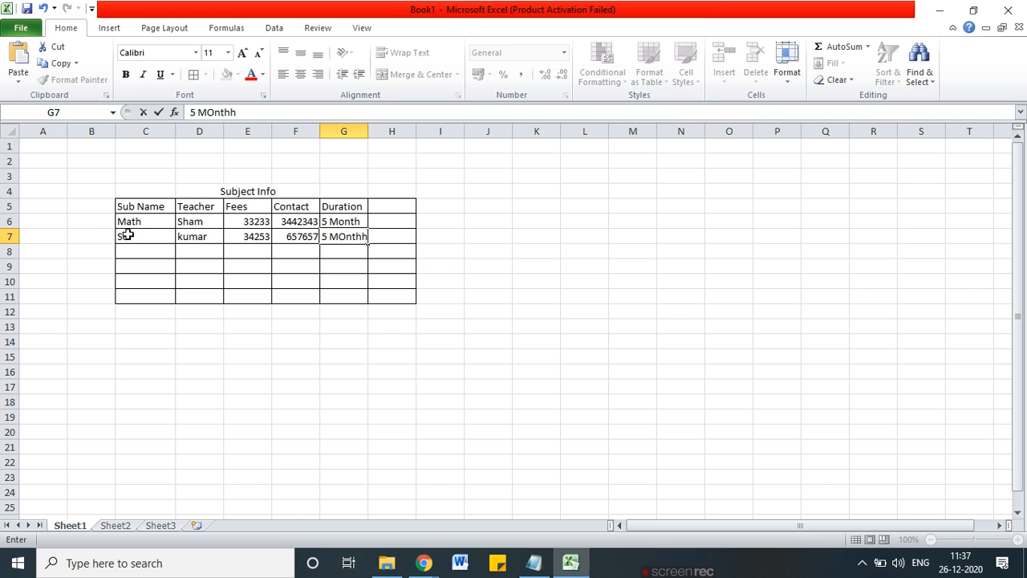
click(207, 443)
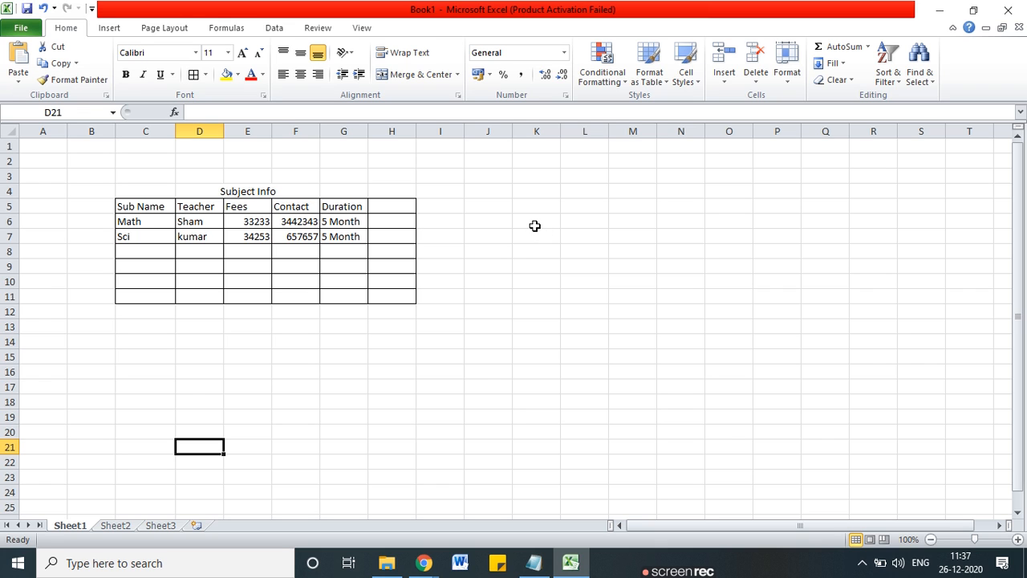
Step: Apply All Borders to the block K6:R13
drag(535, 225, 852, 329)
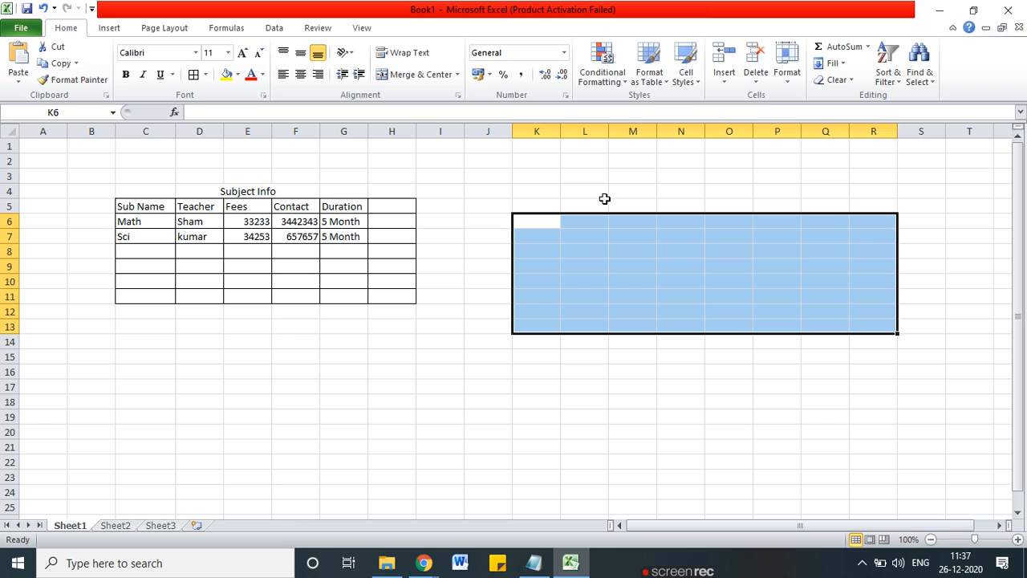
click(206, 74)
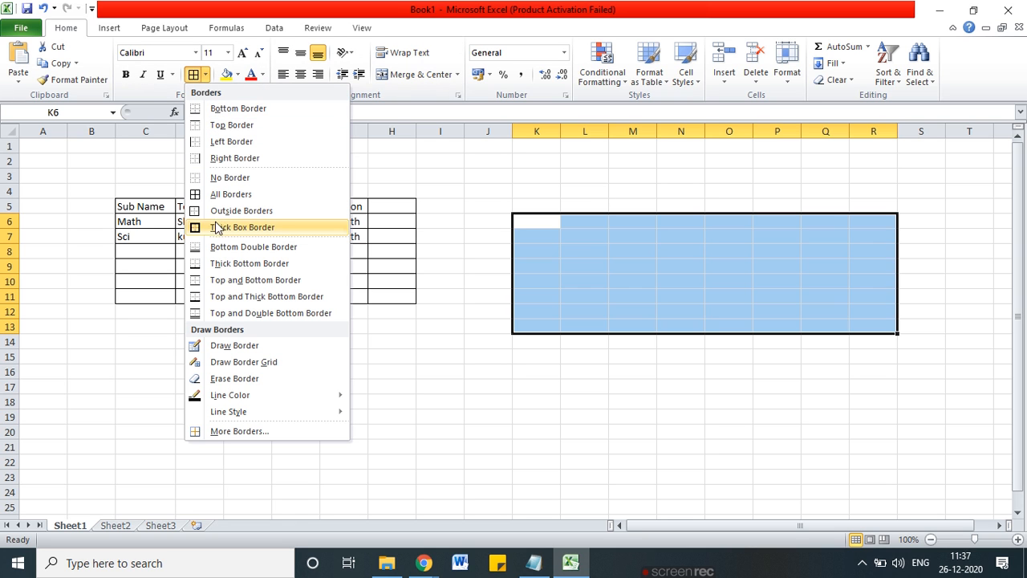
click(226, 197)
Step: Merge and centre M5:O5 and title it 'Studen Dta'
drag(626, 205, 727, 205)
click(409, 74)
text(S)
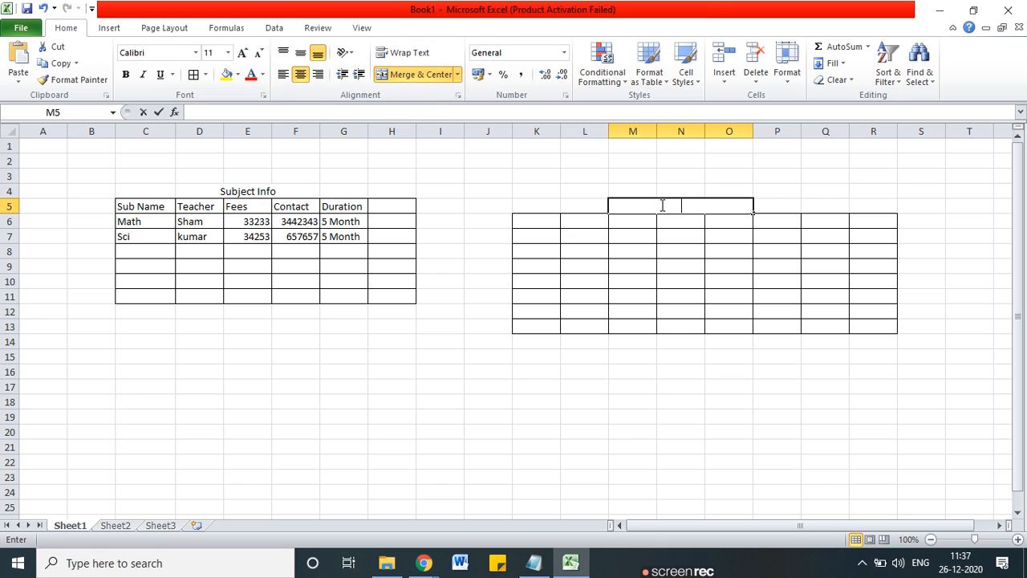
text(tuden)
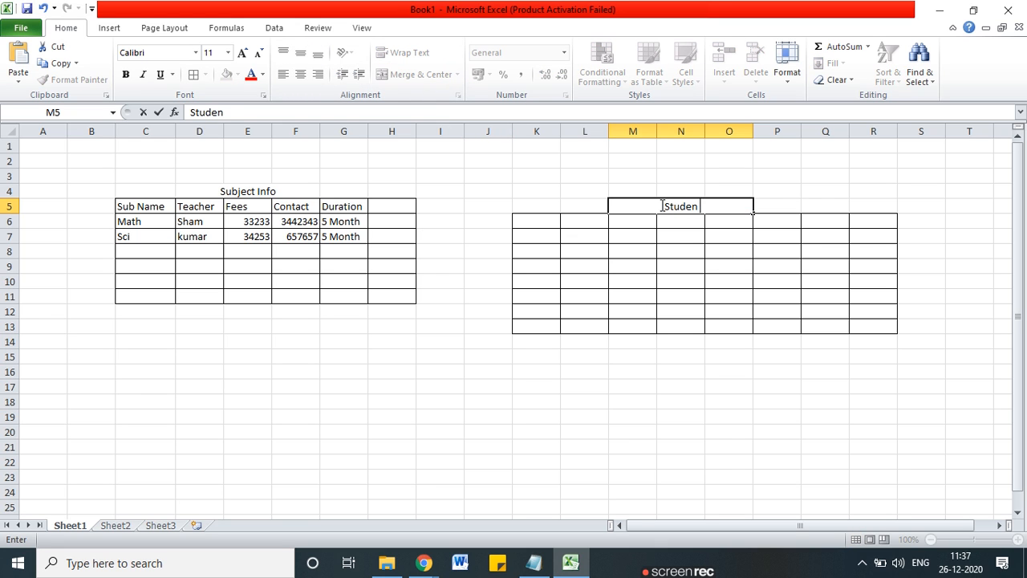
text( Dta)
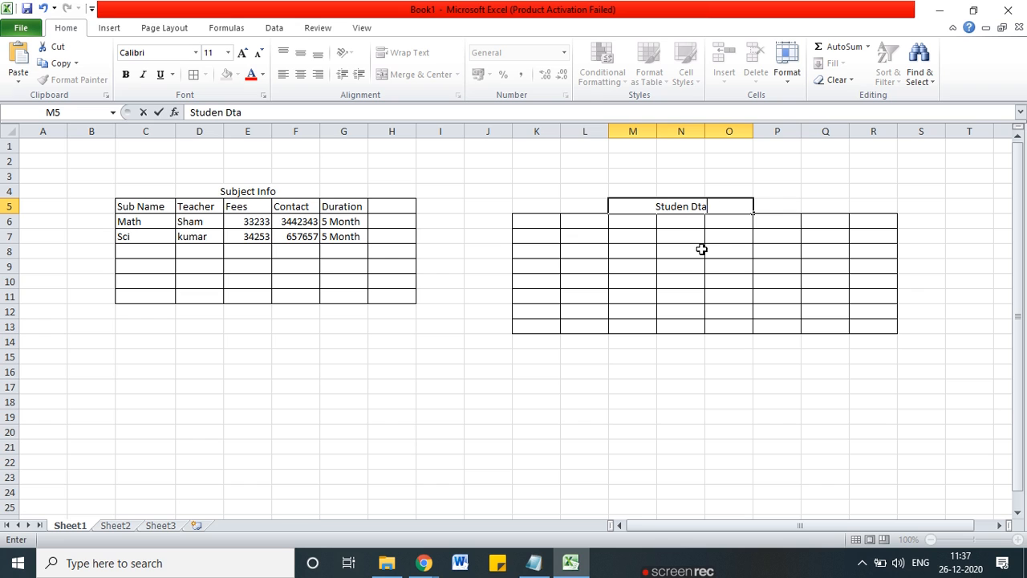
key(Left)
key(Left)
click(647, 459)
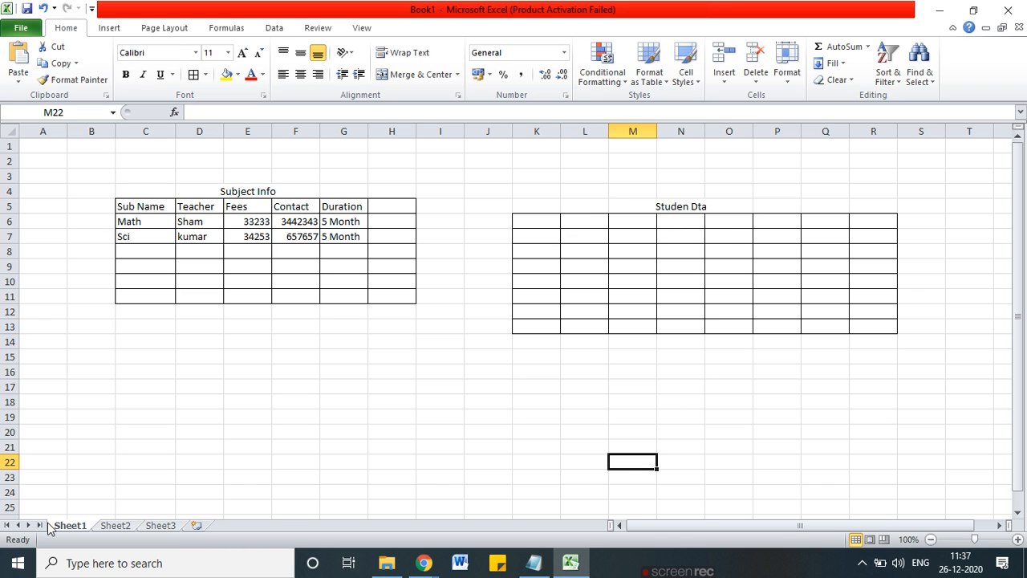
Step: Enter the headers Stud Name, Standard and Contact across row 6
click(549, 221)
text(Stude)
key(BackSpace)
text(Name)
key(Tab)
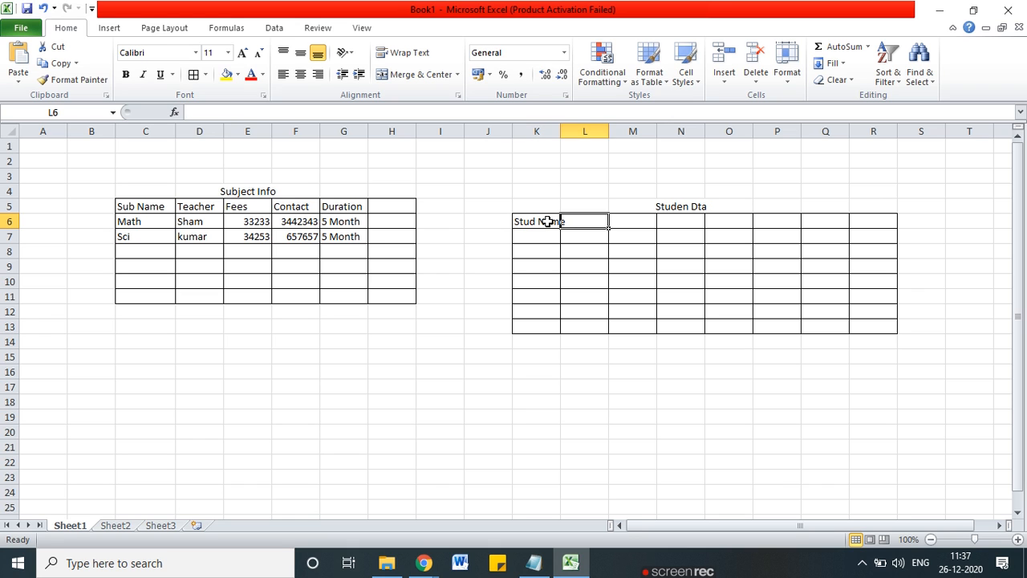
text(Standard)
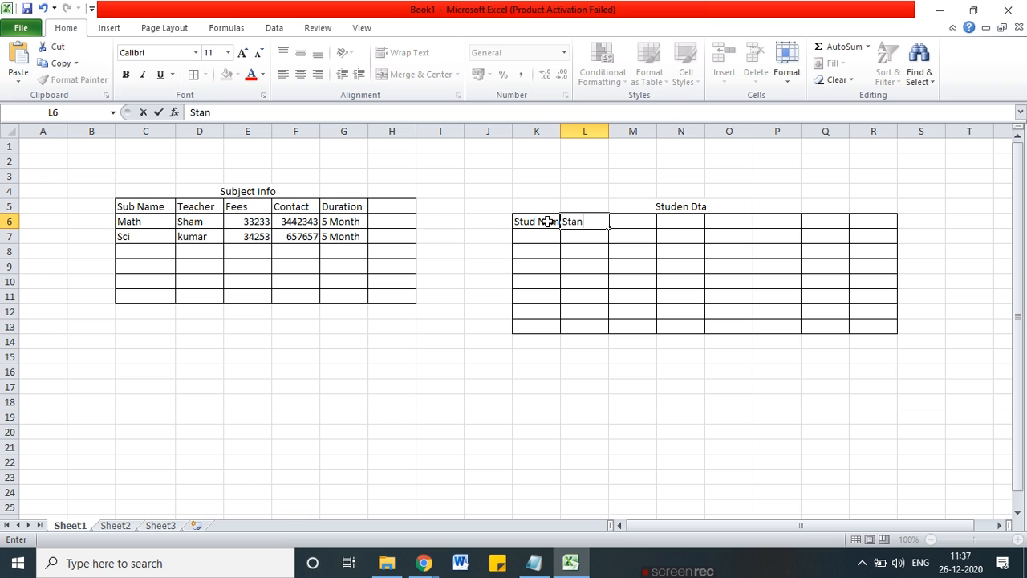
key(Tab)
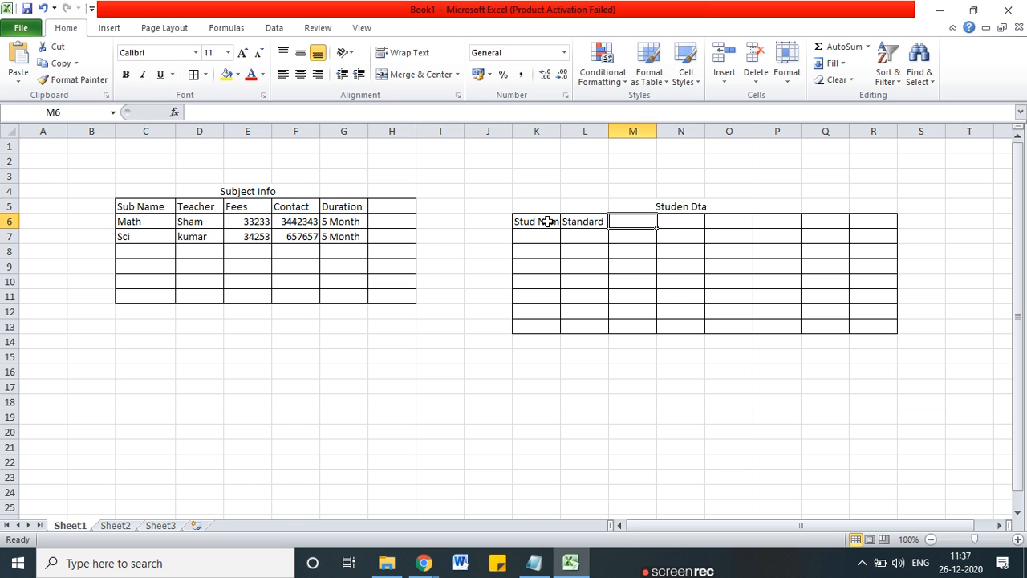
text(Contact)
key(Tab)
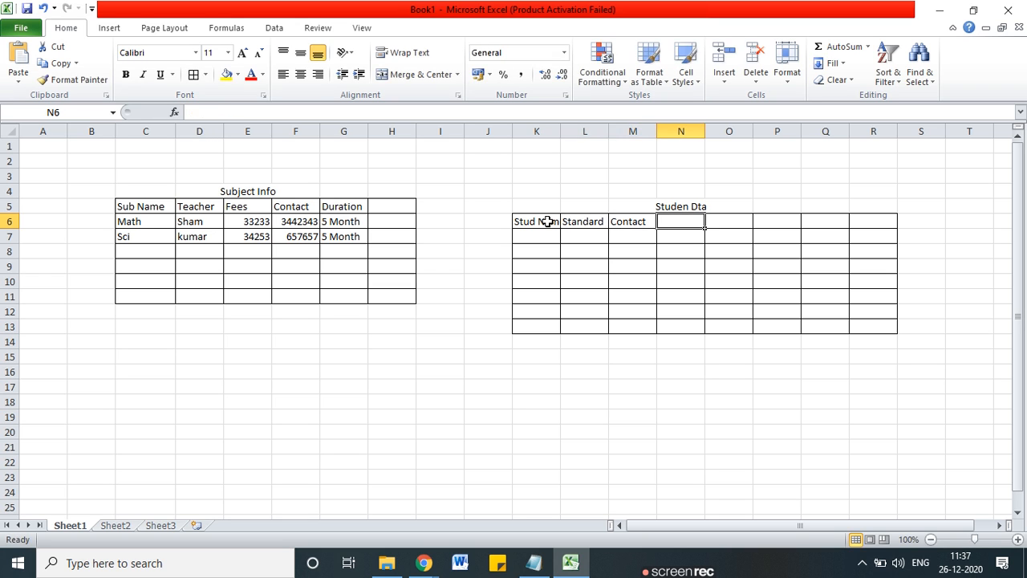
Step: Clear the unwanted Fee and S entries from cells N6 and O6
text(Fees)
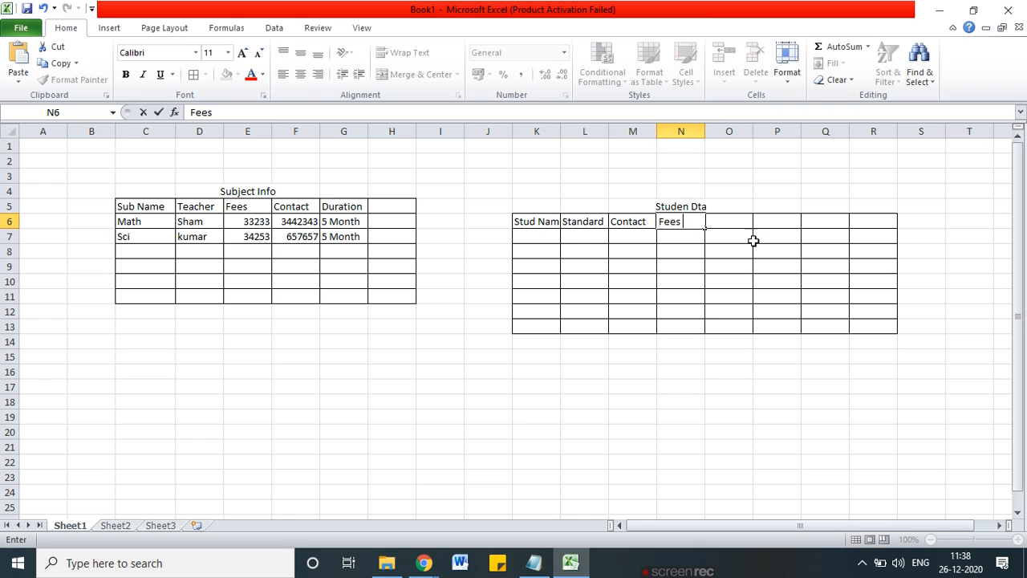
click(713, 221)
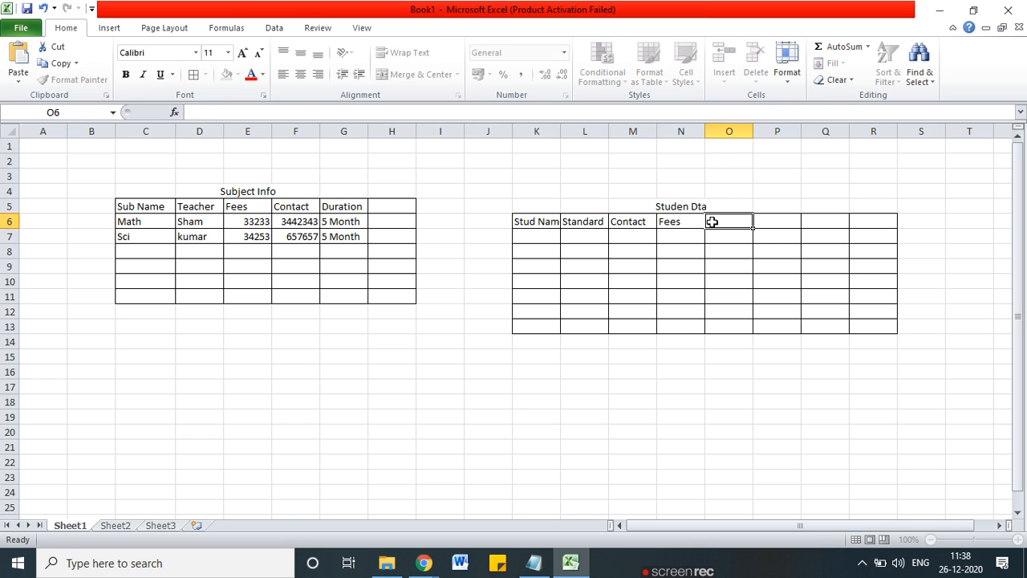
double_click(726, 223)
text(S)
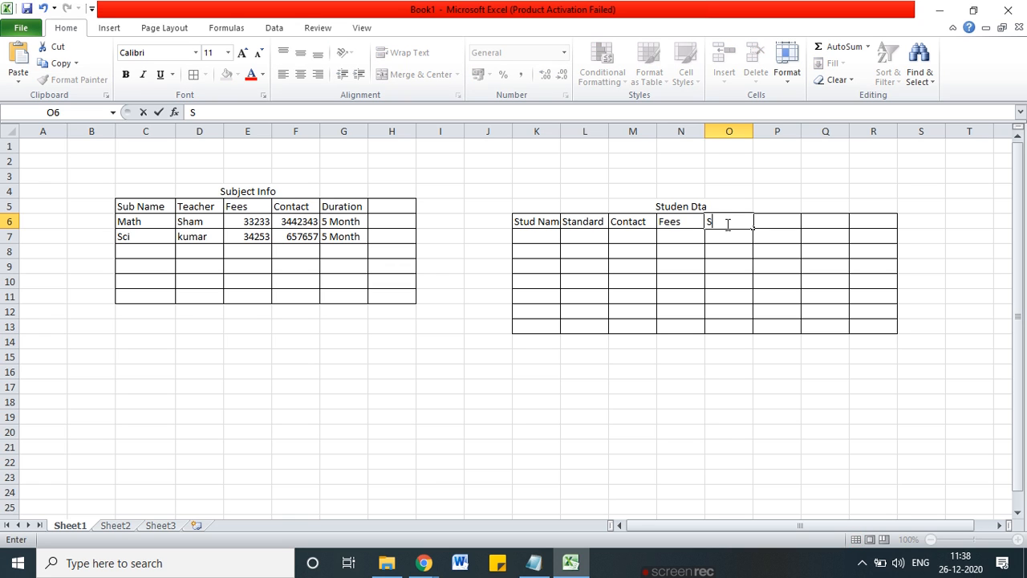
click(666, 234)
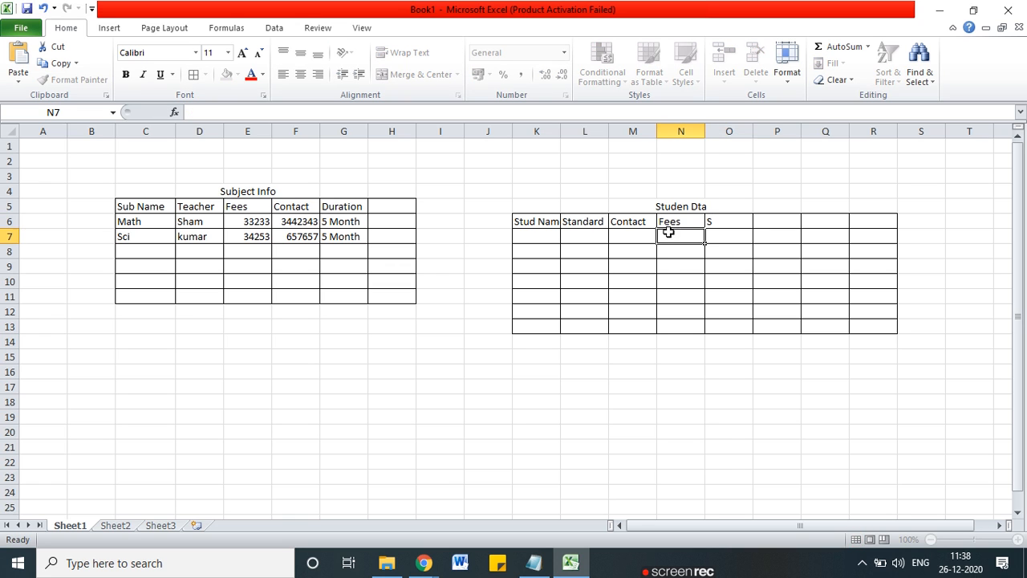
click(682, 221)
key(BackSpace)
click(736, 225)
key(BackSpace)
click(669, 223)
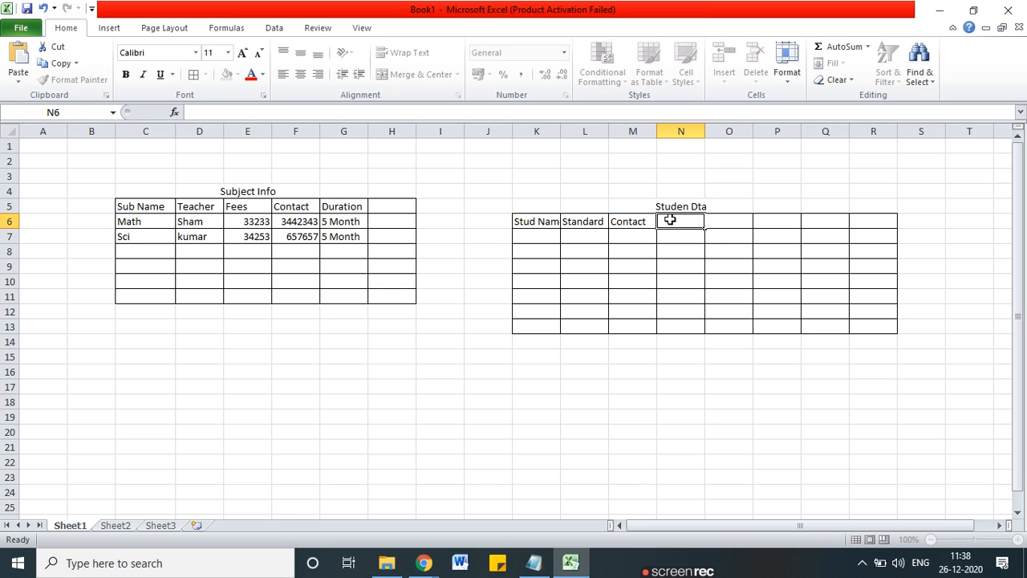
Step: Enter Subject in cell P6, correcting the Subjest typo
click(778, 225)
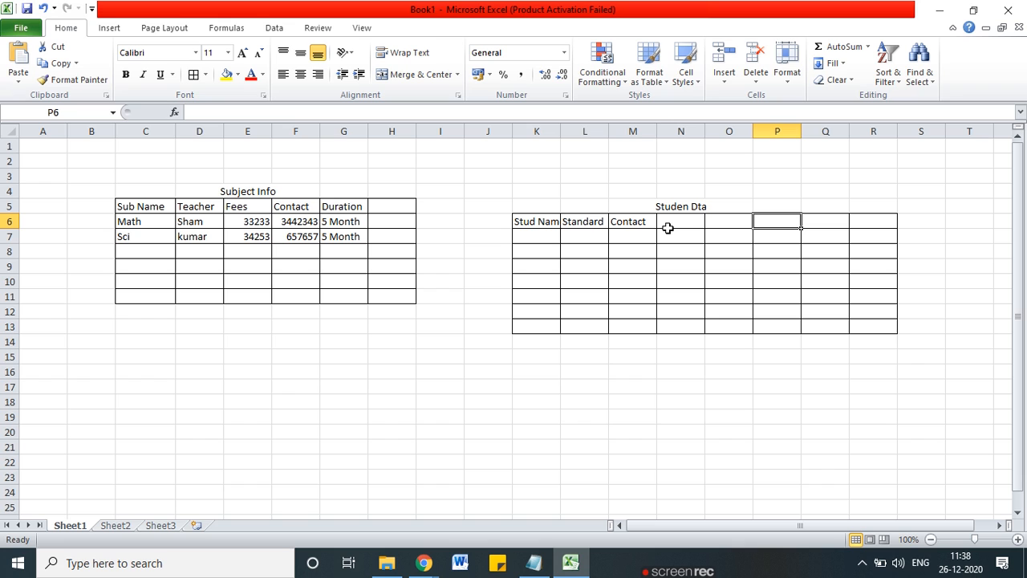
text(Subjest)
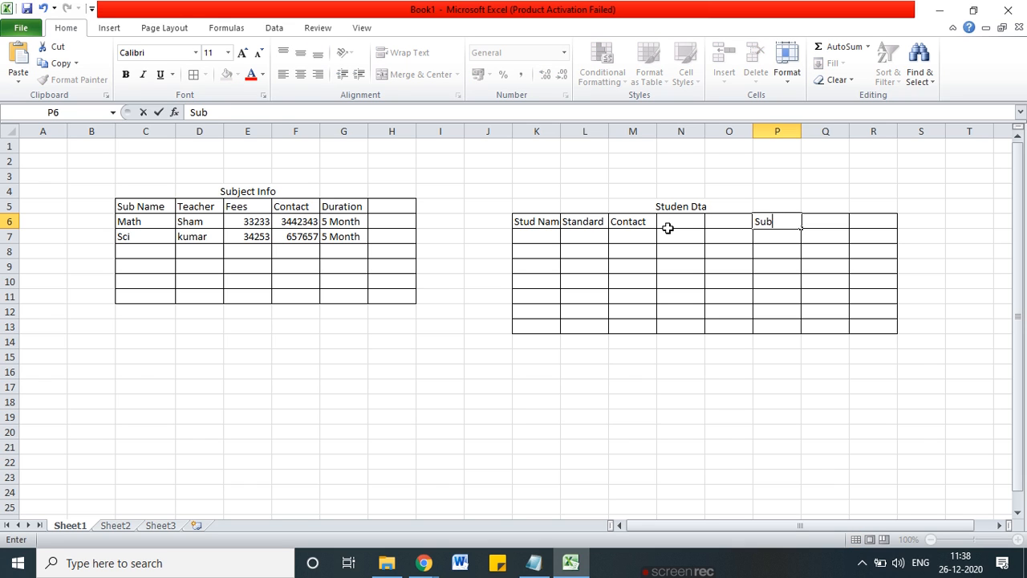
click(812, 255)
click(790, 221)
double_click(791, 221)
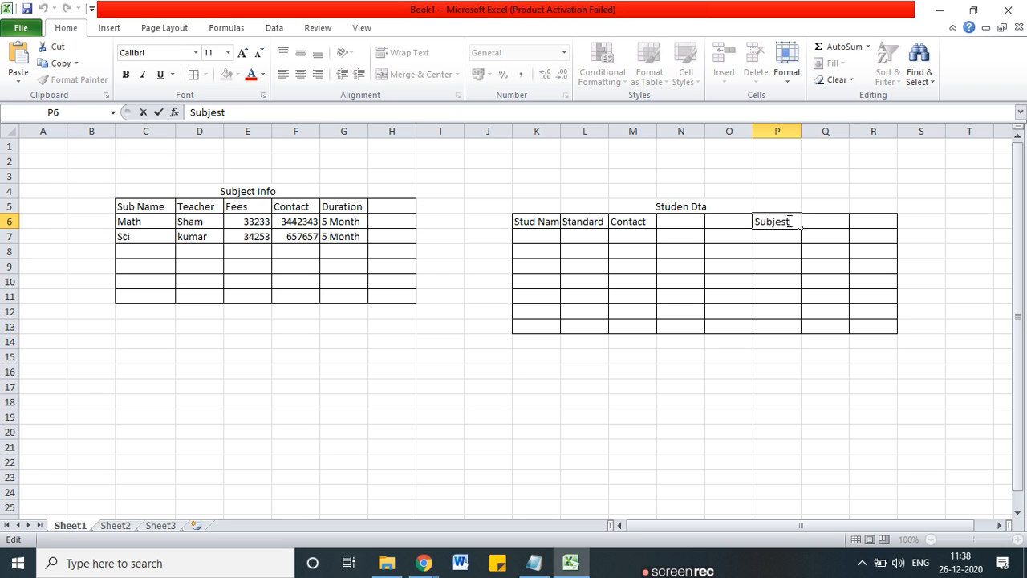
key(BackSpace)
text(ct)
click(805, 399)
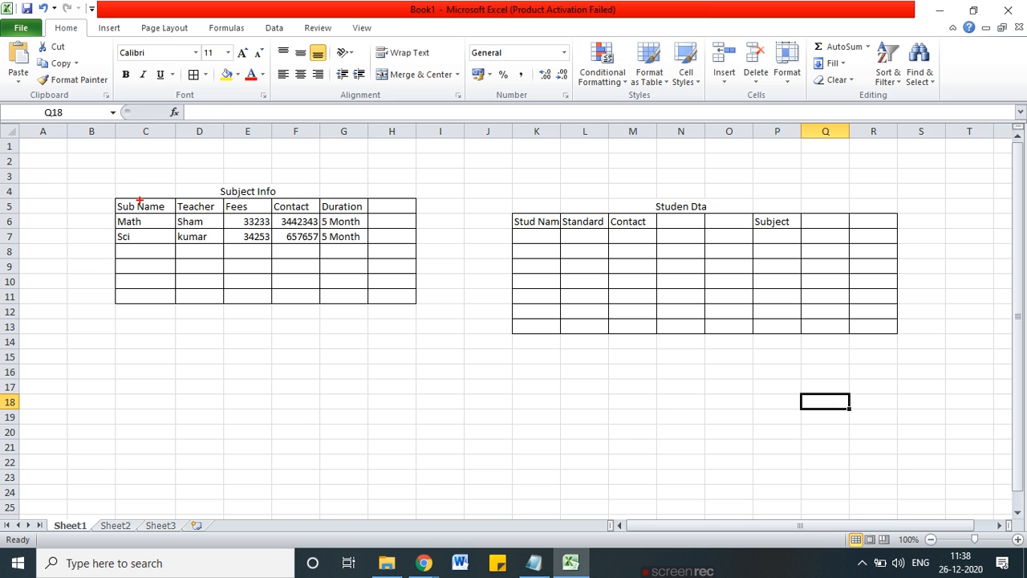
Step: Change P6 to Additional Subject and widen column P to fit it
double_click(785, 221)
text(Additiona)
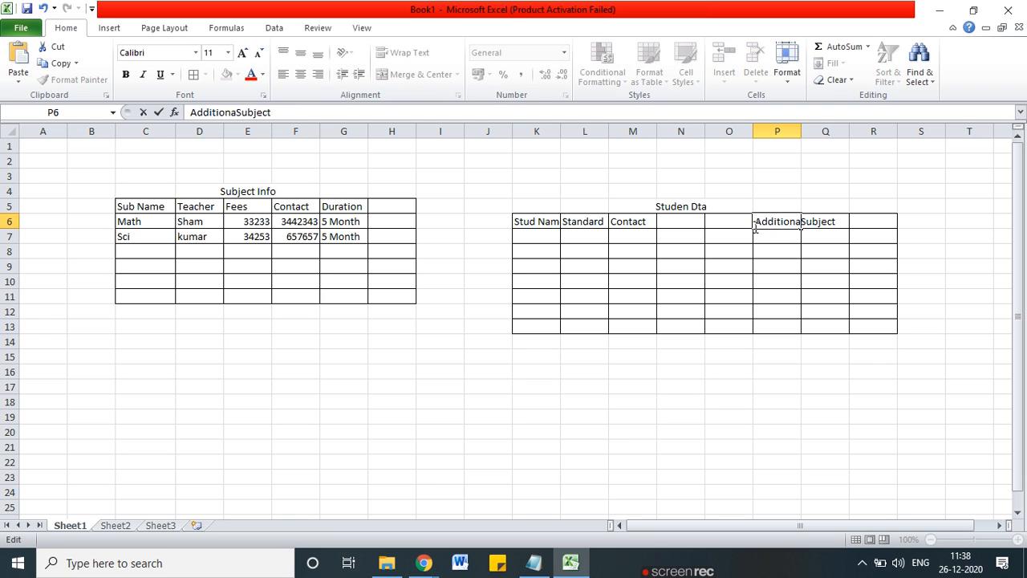
click(990, 338)
drag(801, 131, 857, 132)
click(842, 264)
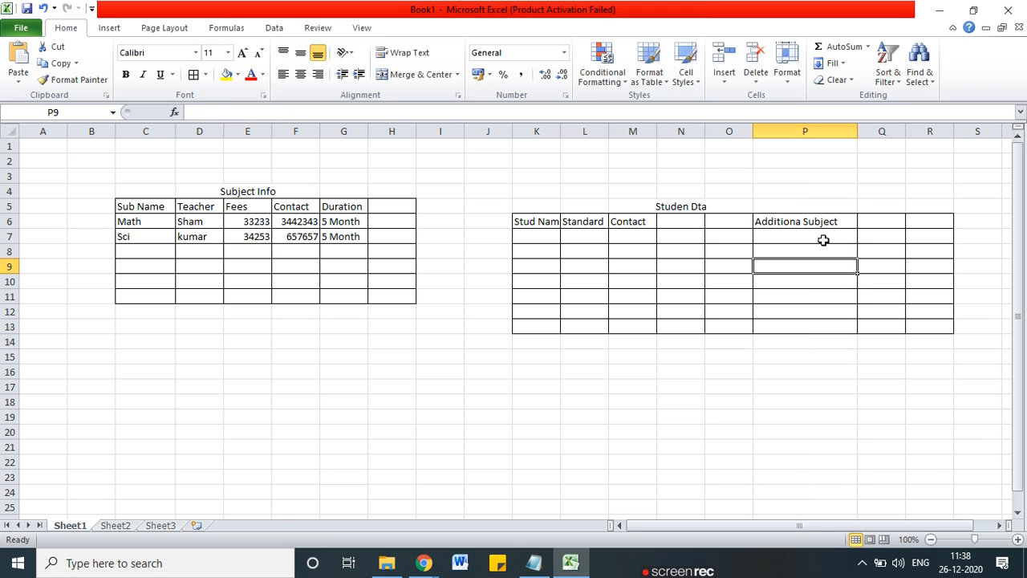
double_click(802, 223)
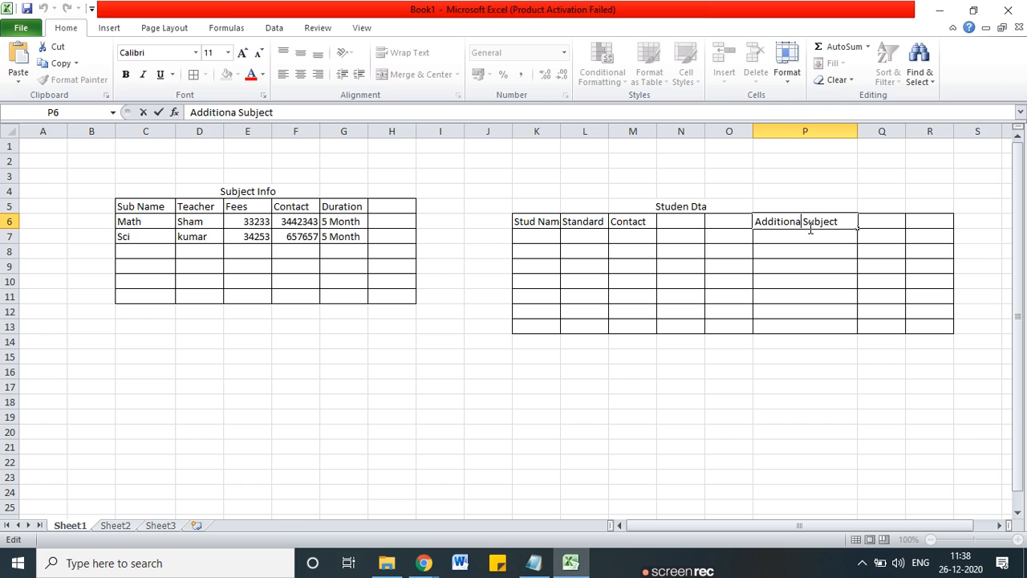
text(l)
click(842, 353)
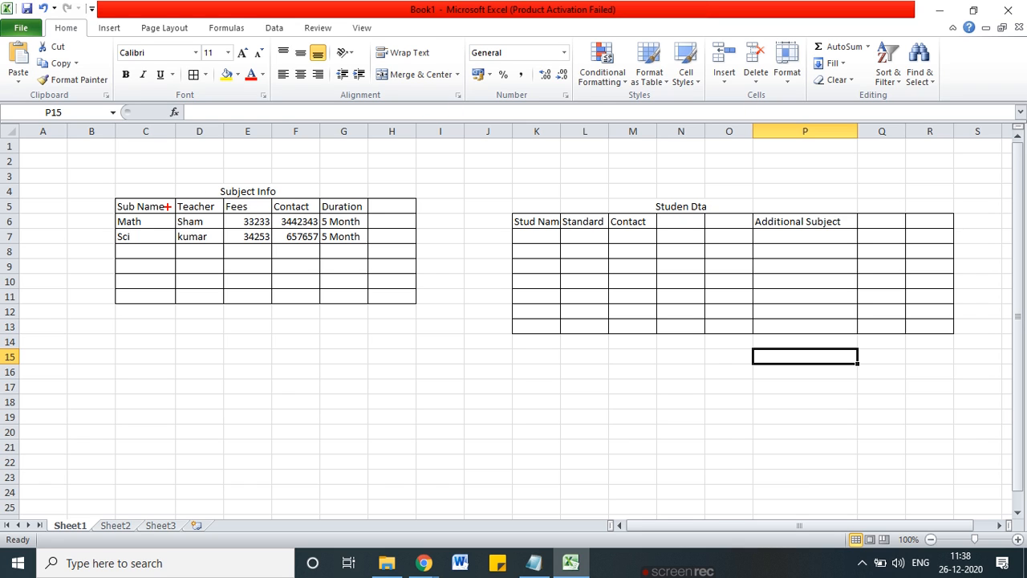
Step: Draw a red arrow from Sub Name to Studen Dta and write MAth below Additional Subject
mouse_move(155, 199)
mouse_down()
mouse_move(301, 163)
mouse_move(654, 153)
mouse_move(779, 208)
mouse_up()
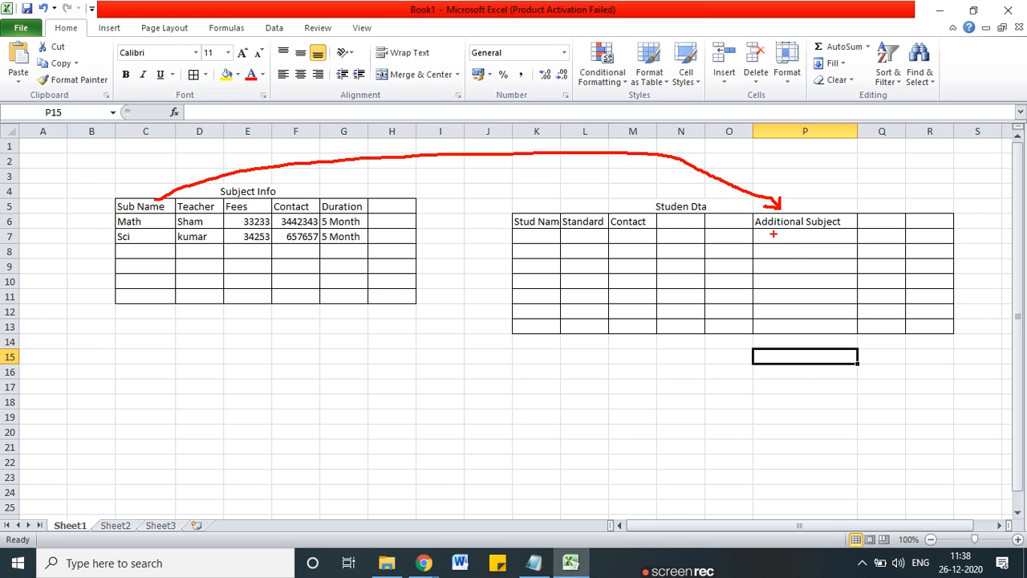
key(t)
key(Escape)
click(773, 235)
key(t)
text(MAth)
key(Escape)
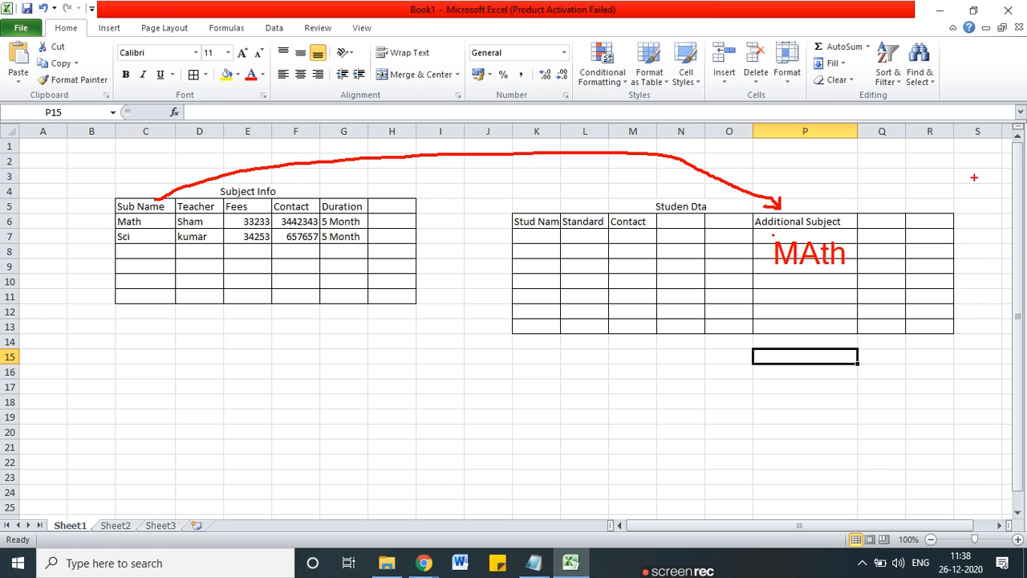
Step: Circle the Subject Info headers, arrow Duration to column Q, and mark the Math rows in red
mouse_move(221, 190)
mouse_down()
mouse_move(172, 193)
mouse_move(183, 212)
mouse_move(305, 217)
mouse_move(373, 197)
mouse_move(213, 185)
mouse_up()
mouse_move(378, 190)
mouse_down()
mouse_move(700, 146)
mouse_move(856, 203)
mouse_up()
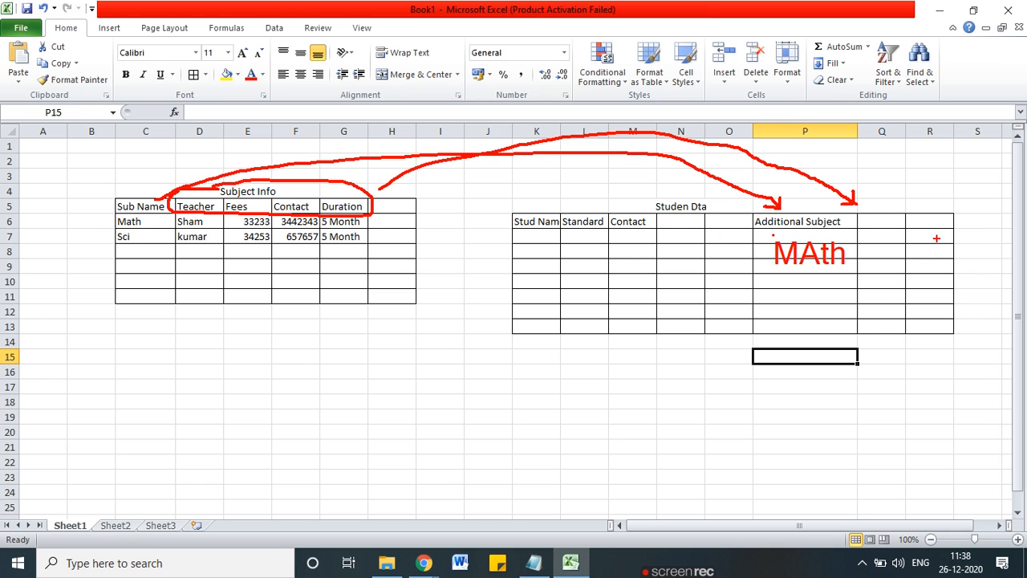
mouse_move(826, 241)
mouse_down()
mouse_move(763, 239)
mouse_move(809, 264)
mouse_move(822, 244)
mouse_up()
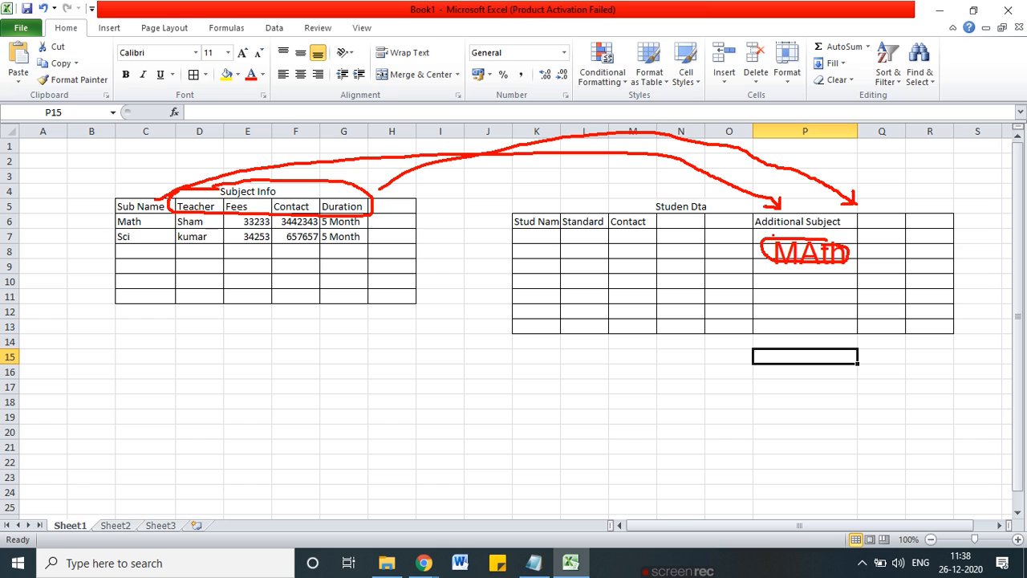
mouse_move(165, 228)
mouse_down()
mouse_move(360, 228)
mouse_move(249, 212)
mouse_move(149, 212)
mouse_move(105, 226)
mouse_up()
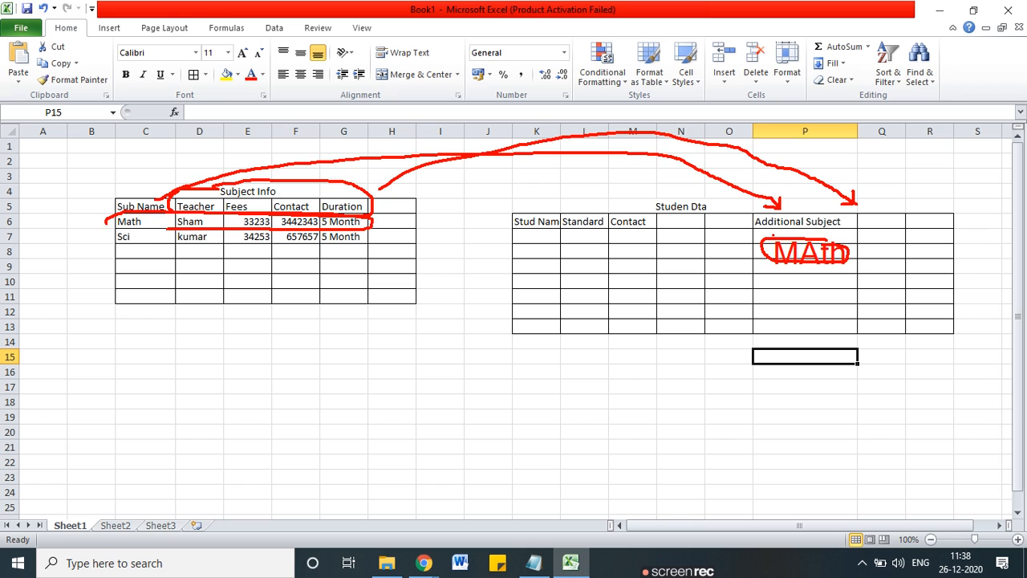
drag(522, 235, 534, 235)
click(890, 238)
drag(918, 238, 975, 234)
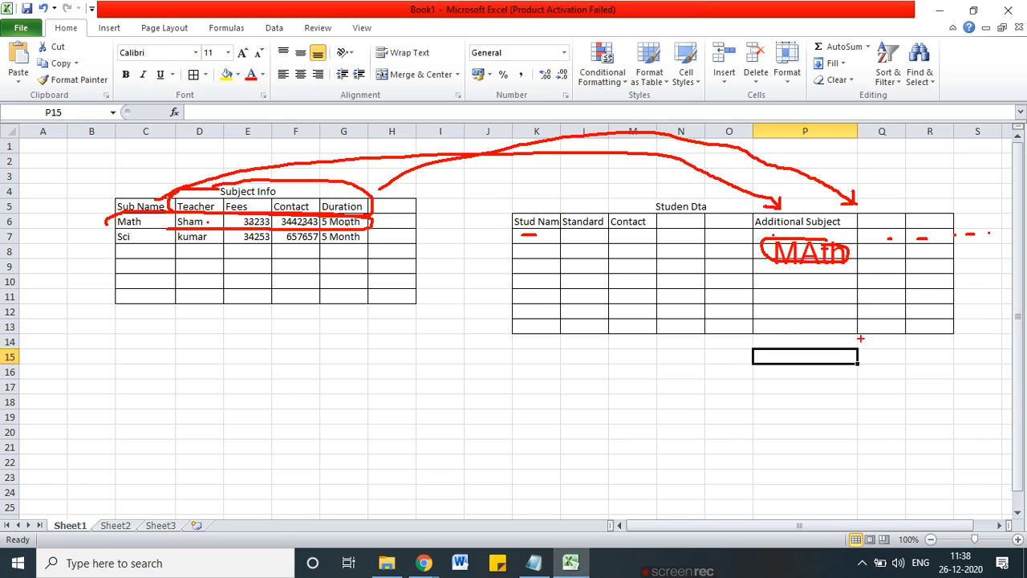
Step: Write a 'Master List' / 'Parent List' note below the Subject Info table, then circle and underline it
drag(207, 340, 207, 369)
text(Master )
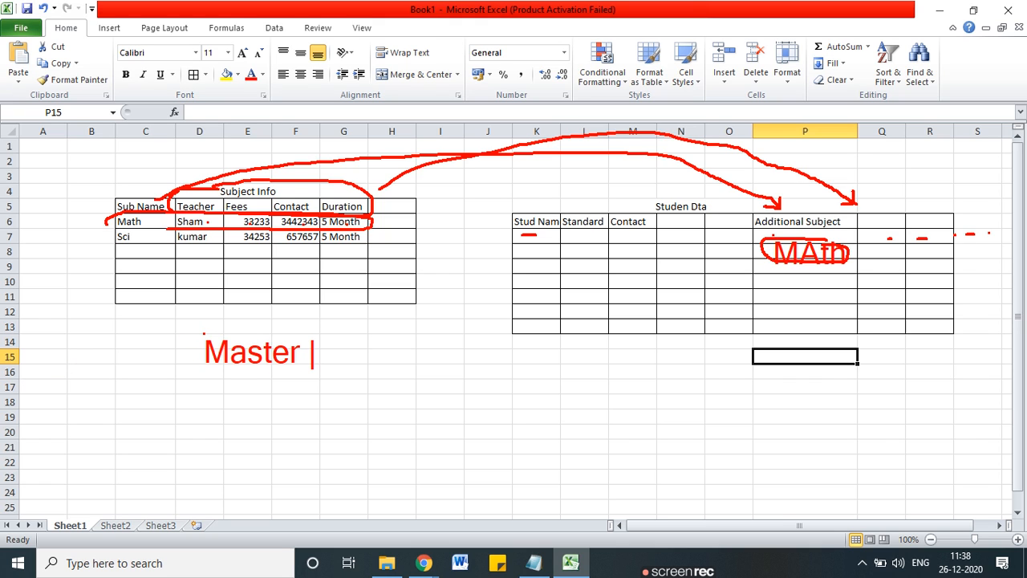
text(List)
key(Return)
text(Paren)
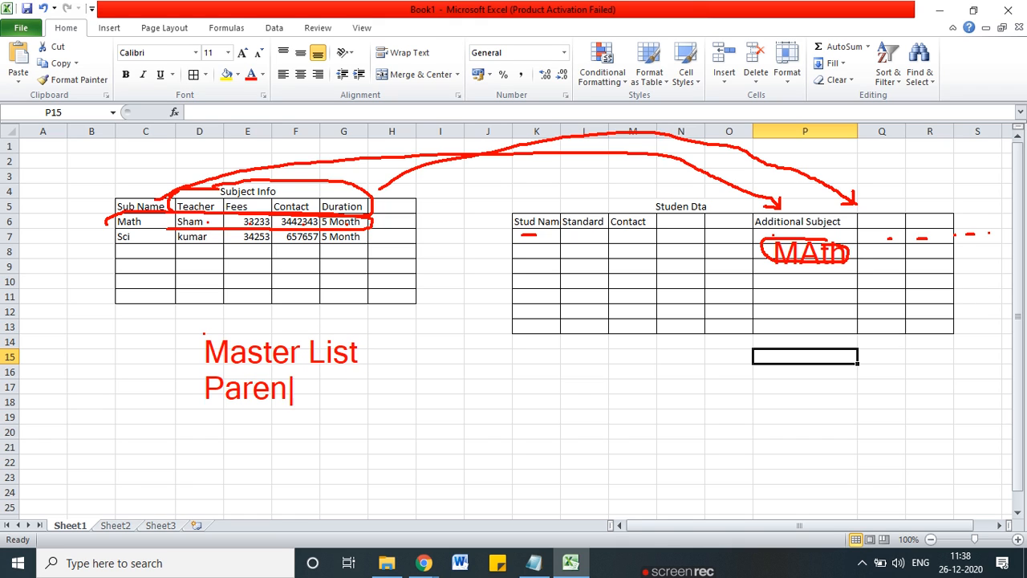
text(t List)
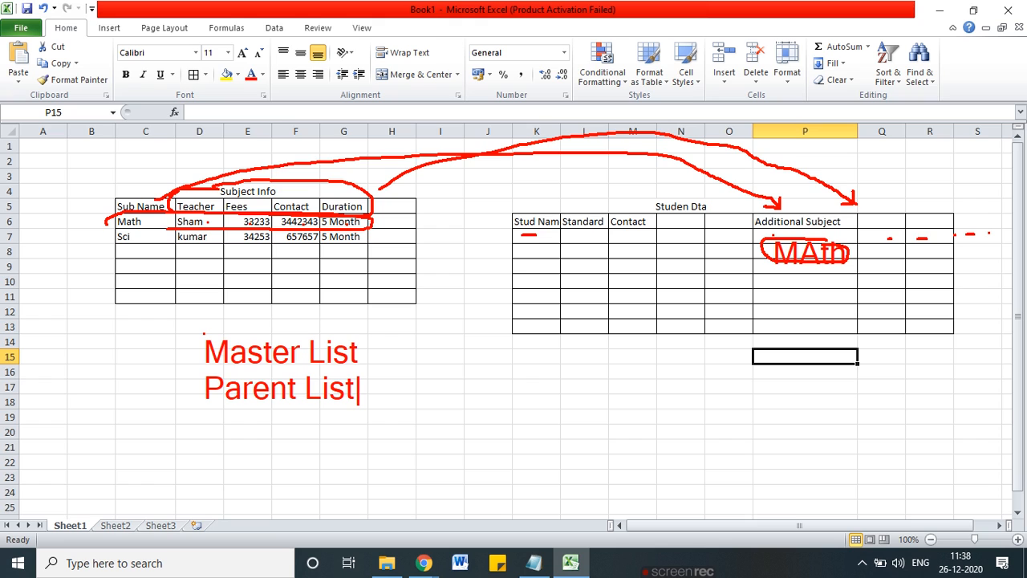
mouse_move(305, 325)
mouse_down()
mouse_move(204, 421)
mouse_move(393, 342)
mouse_move(280, 320)
mouse_up()
drag(209, 370, 391, 366)
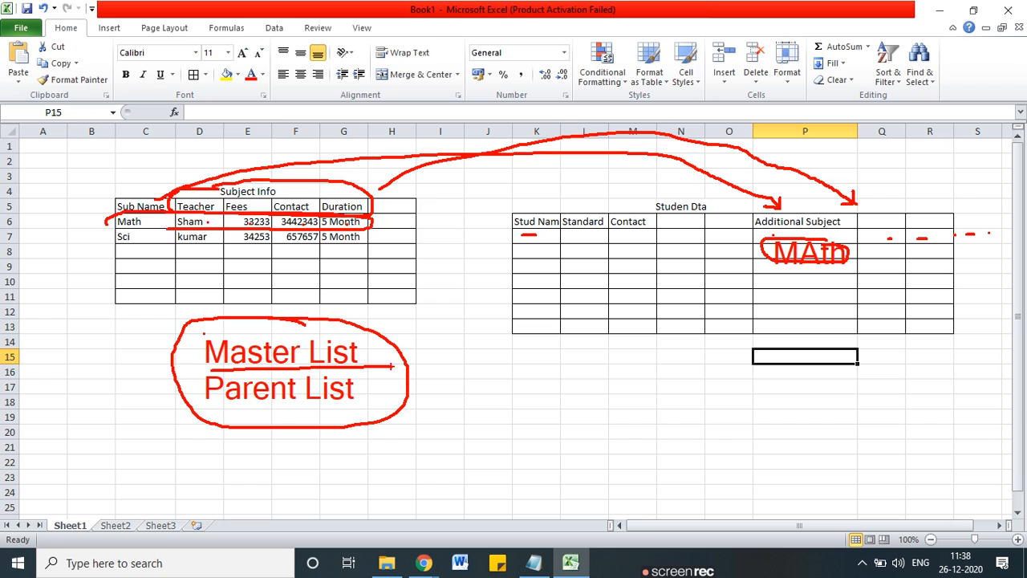
drag(222, 410, 352, 404)
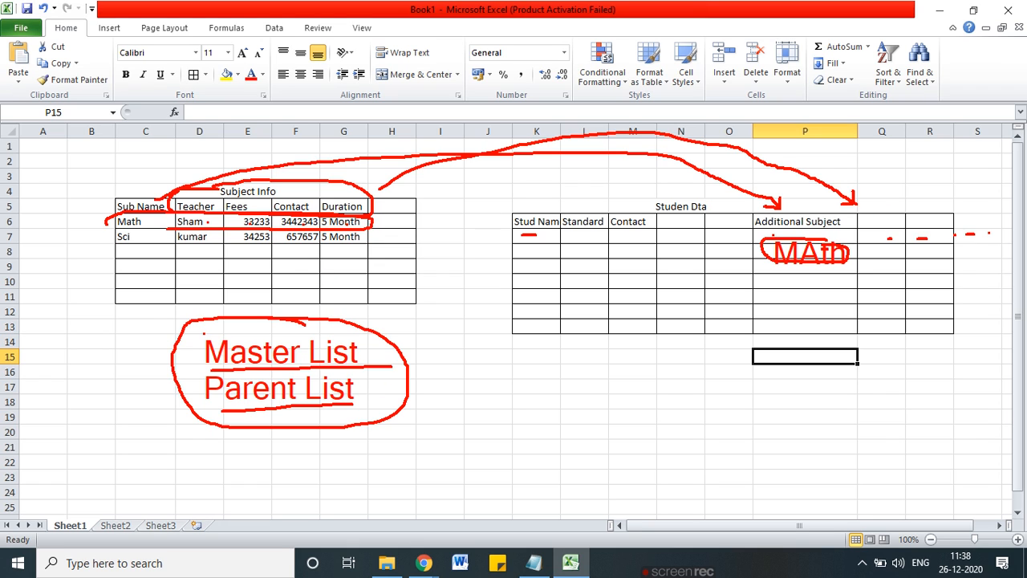
Step: Underline Additional Subject and the Subject Info title, arc Sub Name to Additional Subject, and box Sub Name
drag(767, 229, 829, 229)
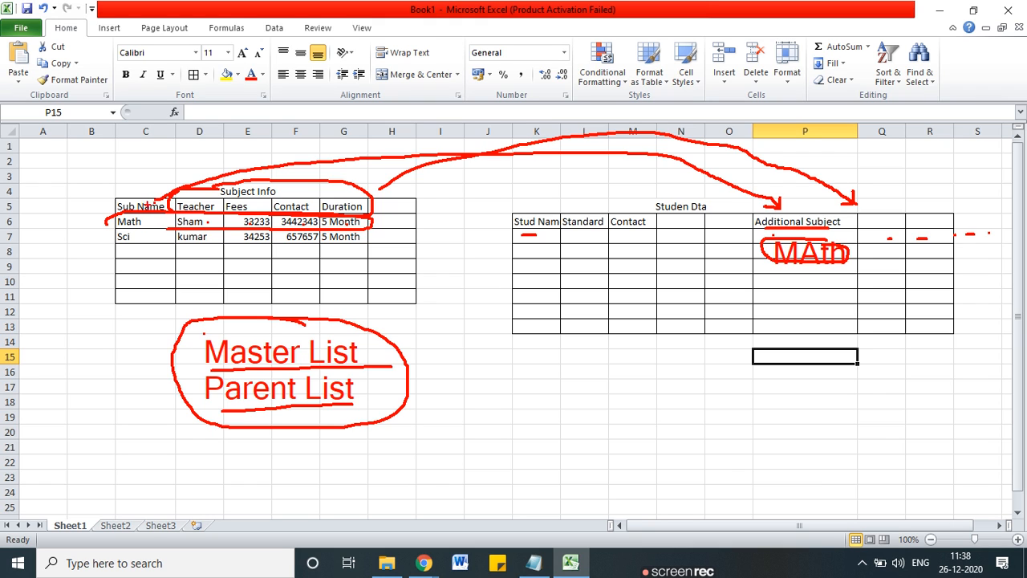
mouse_move(149, 192)
mouse_down()
mouse_move(213, 164)
mouse_move(769, 192)
mouse_move(783, 202)
mouse_up()
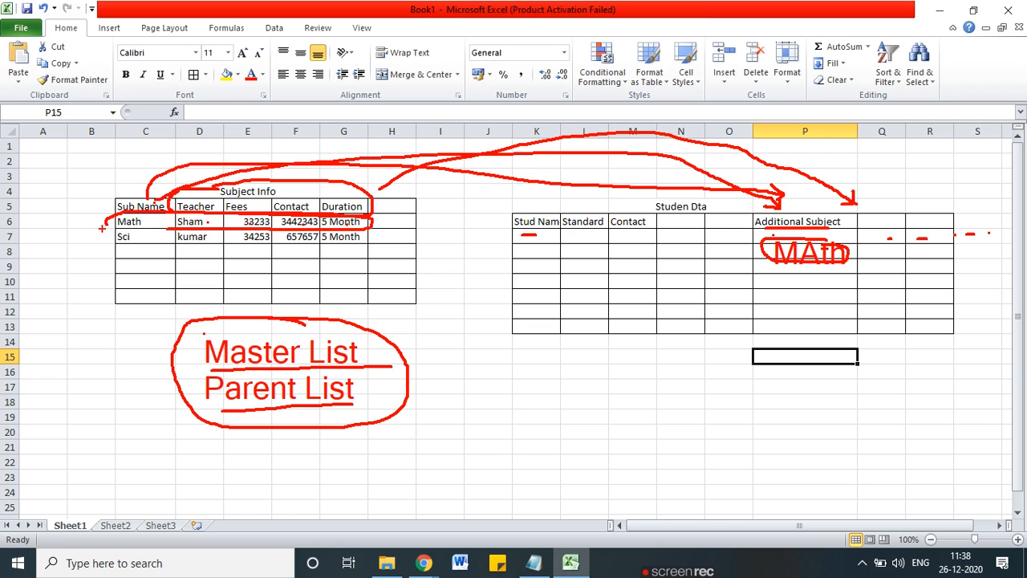
drag(225, 197, 287, 198)
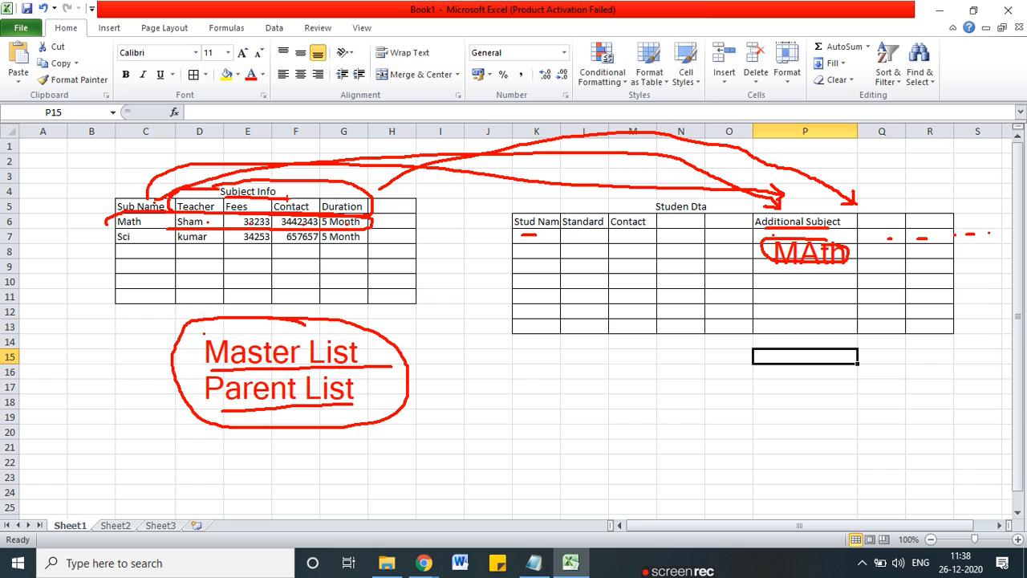
mouse_move(117, 215)
mouse_down()
mouse_move(164, 212)
mouse_move(128, 195)
mouse_up()
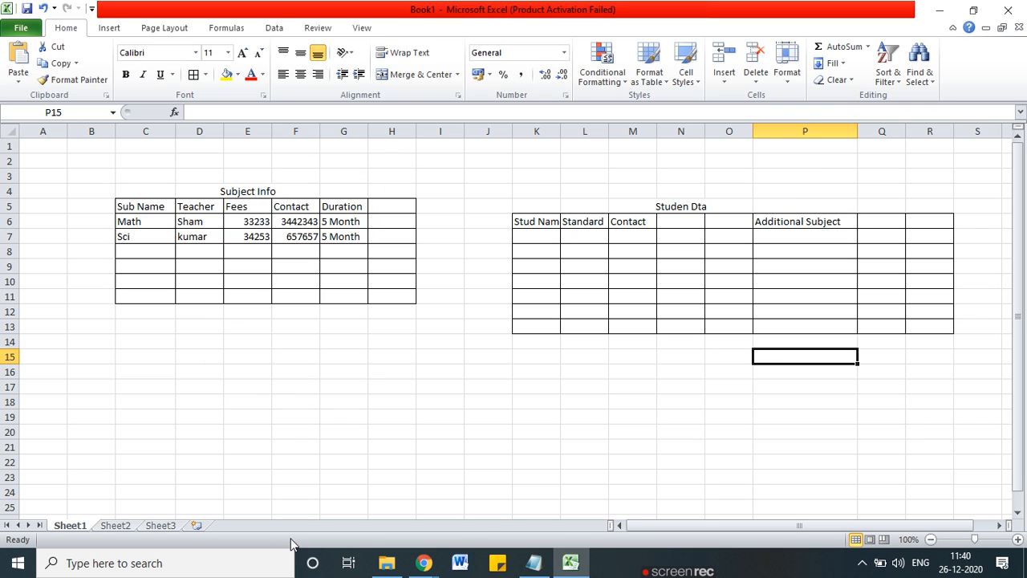
Step: Go from the Student Data list to the Czar Vision Team site contents page
mouse_move(423, 563)
click(386, 510)
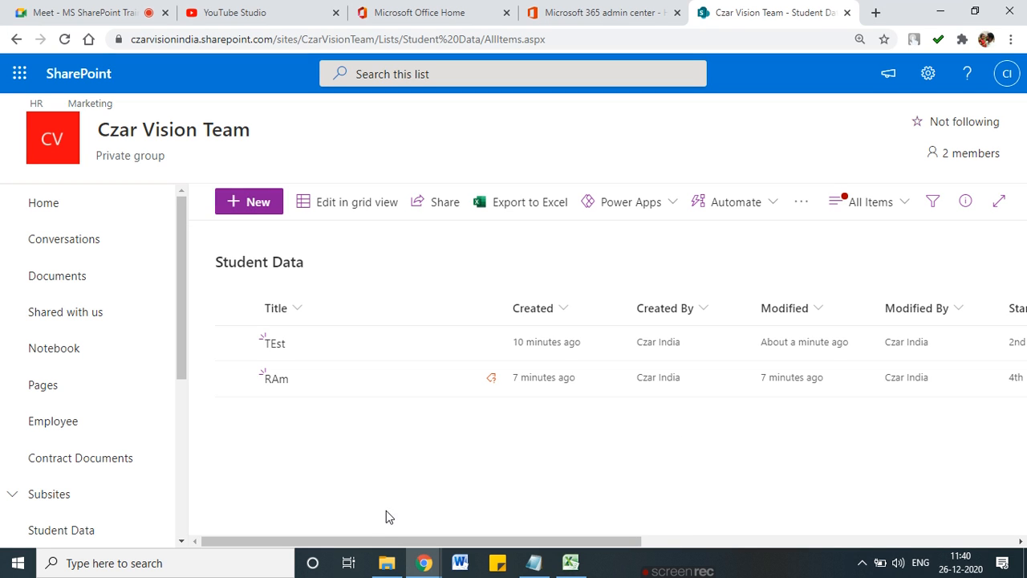
drag(581, 536, 416, 535)
click(928, 76)
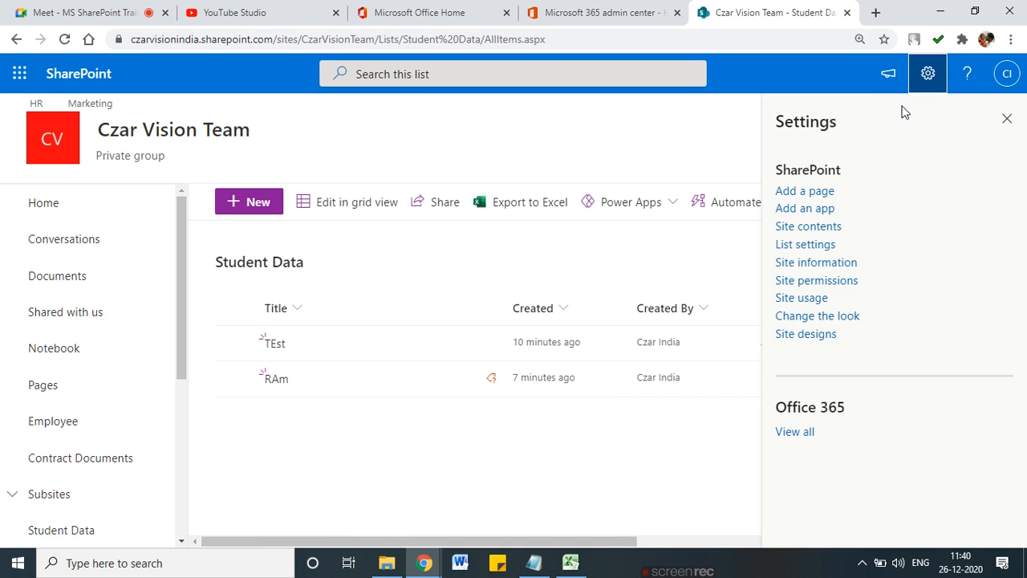
click(807, 227)
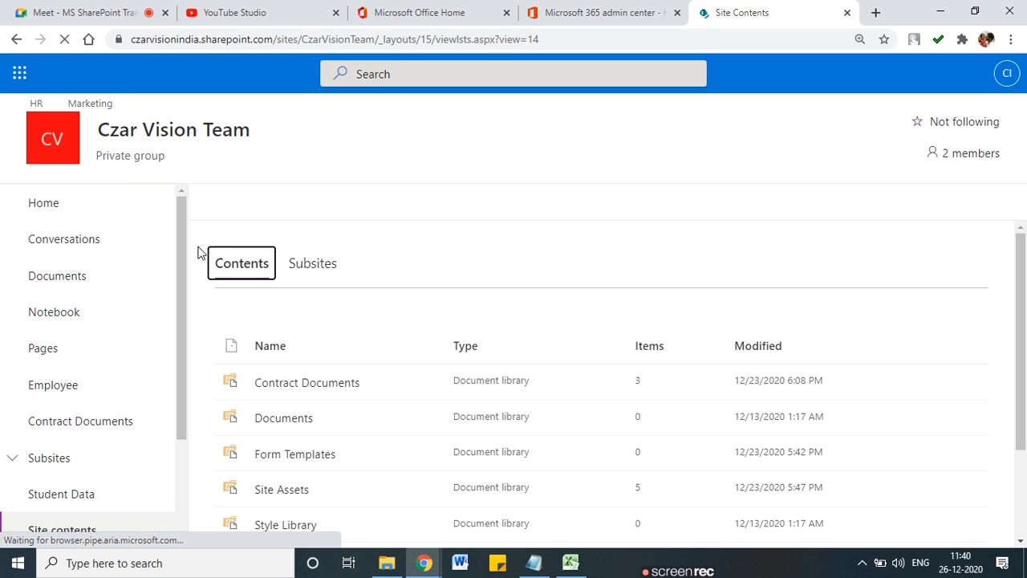
Step: Create a new blank list named 'Subject Info'
click(267, 211)
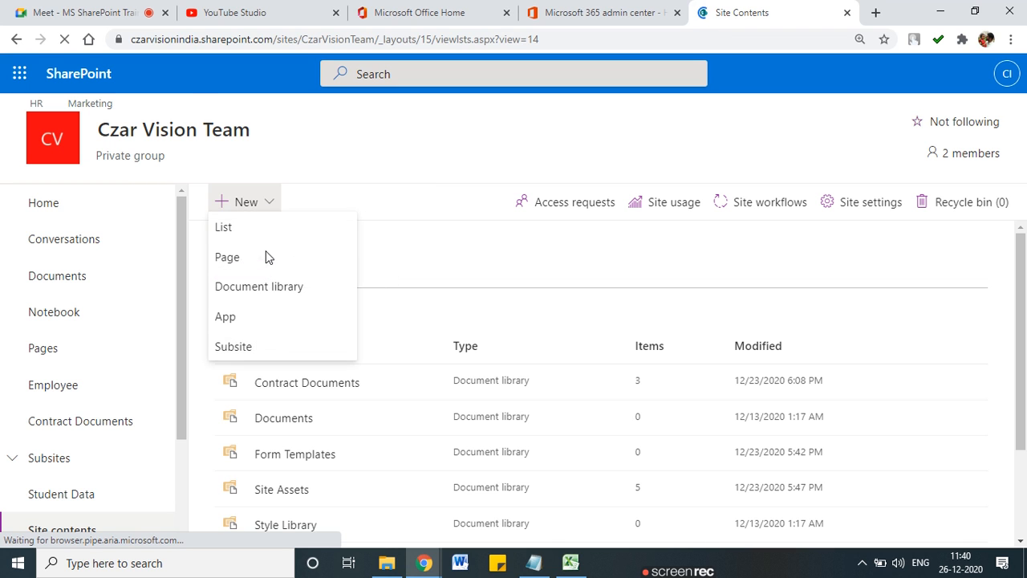
click(261, 254)
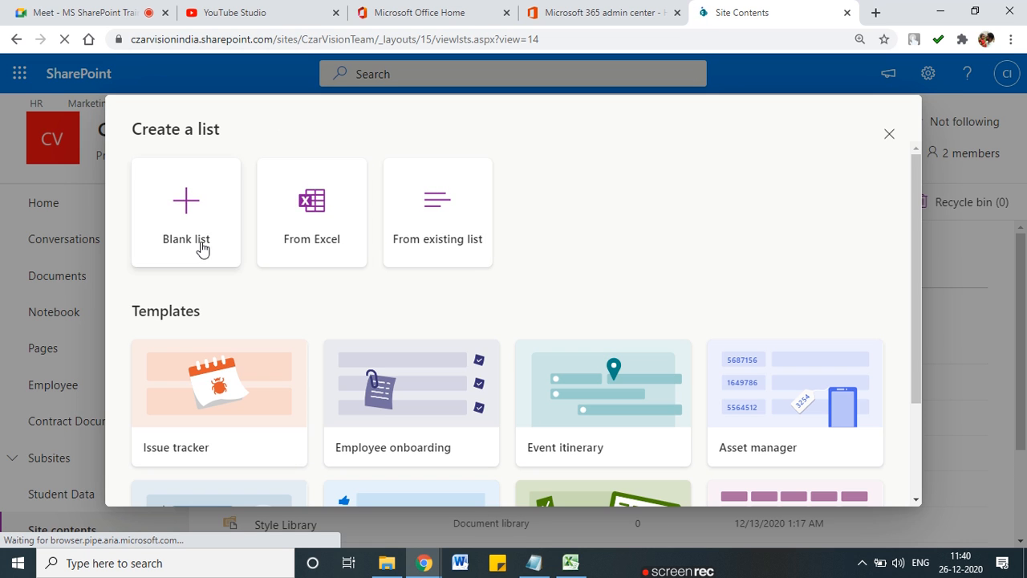
click(203, 250)
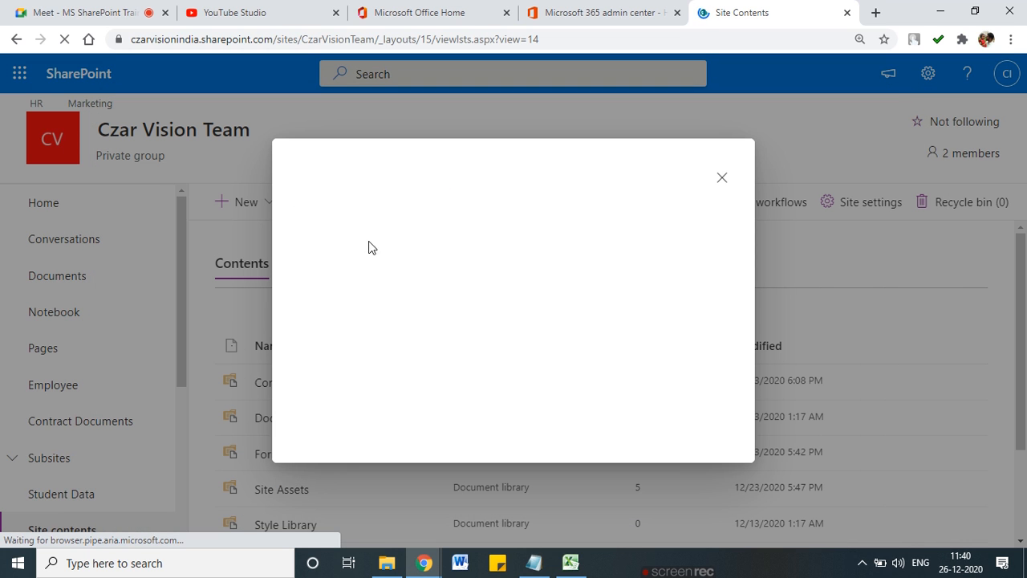
click(367, 210)
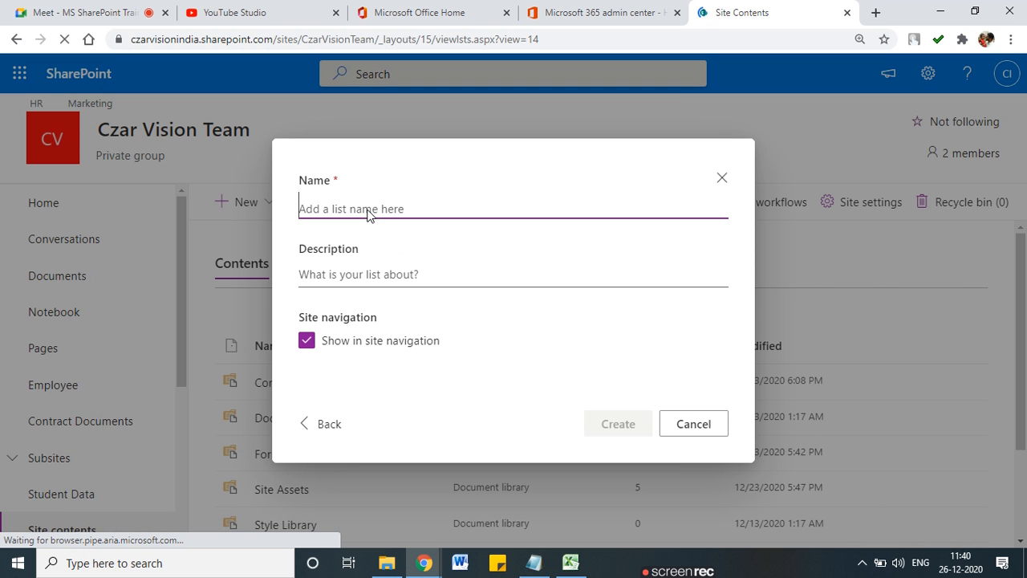
text(Sun)
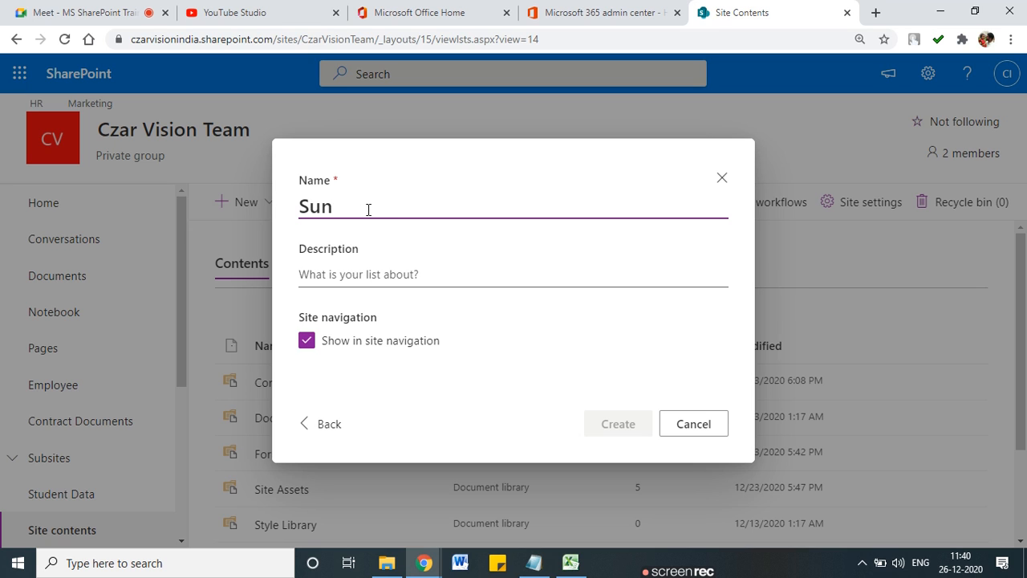
key(BackSpace)
text(bj)
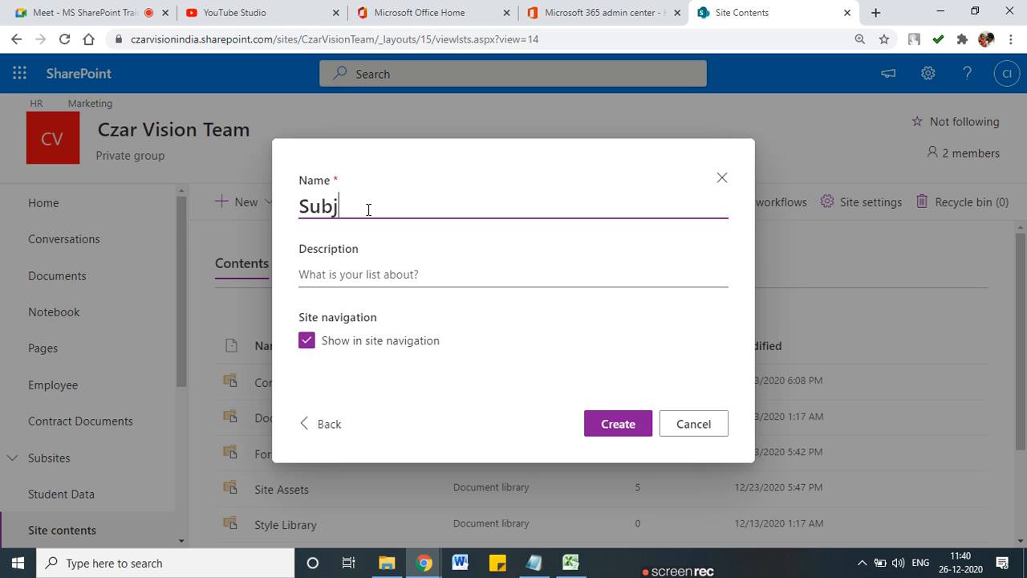
text(ect Info)
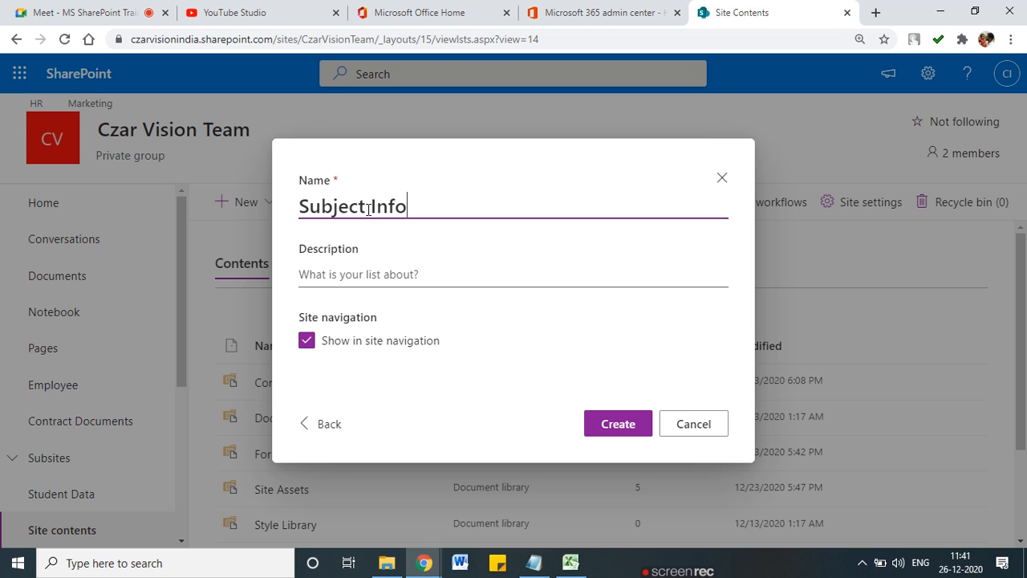
click(624, 423)
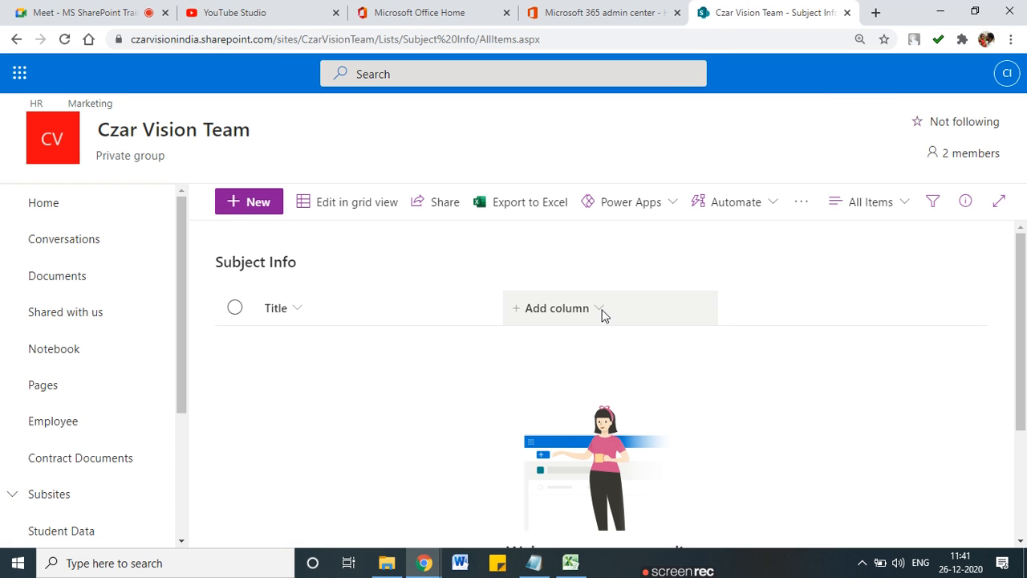
Step: Open the Subject Info list settings, try renaming the Title column, then discard that change
click(933, 90)
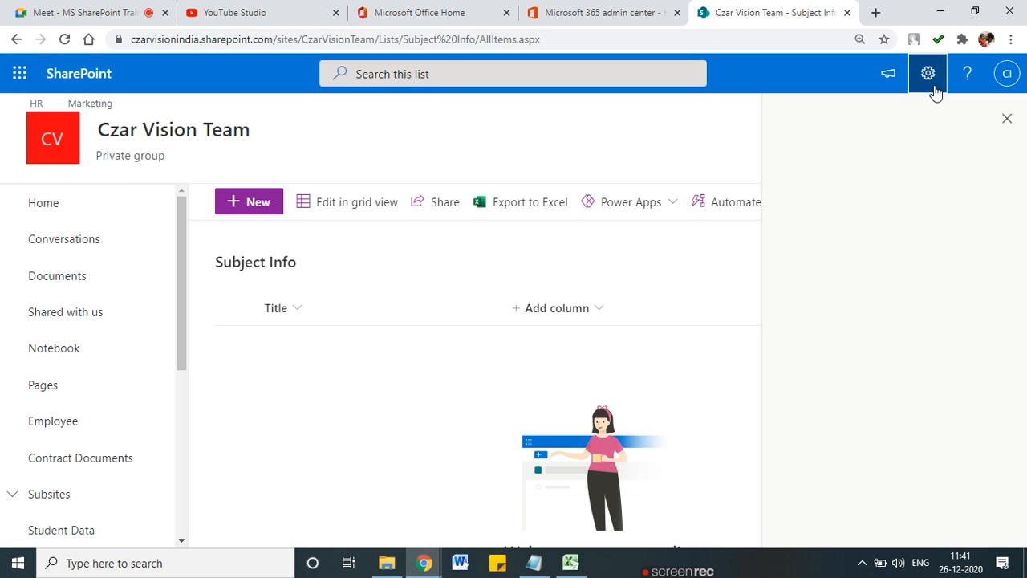
click(806, 249)
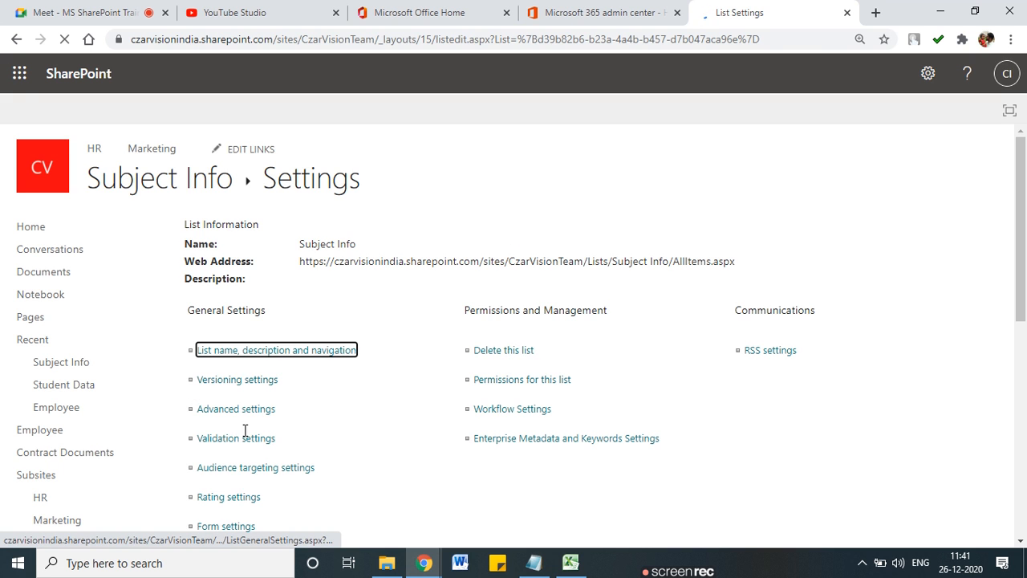
scroll(233, 377, down, 6)
scroll(222, 281, up, 1)
click(198, 229)
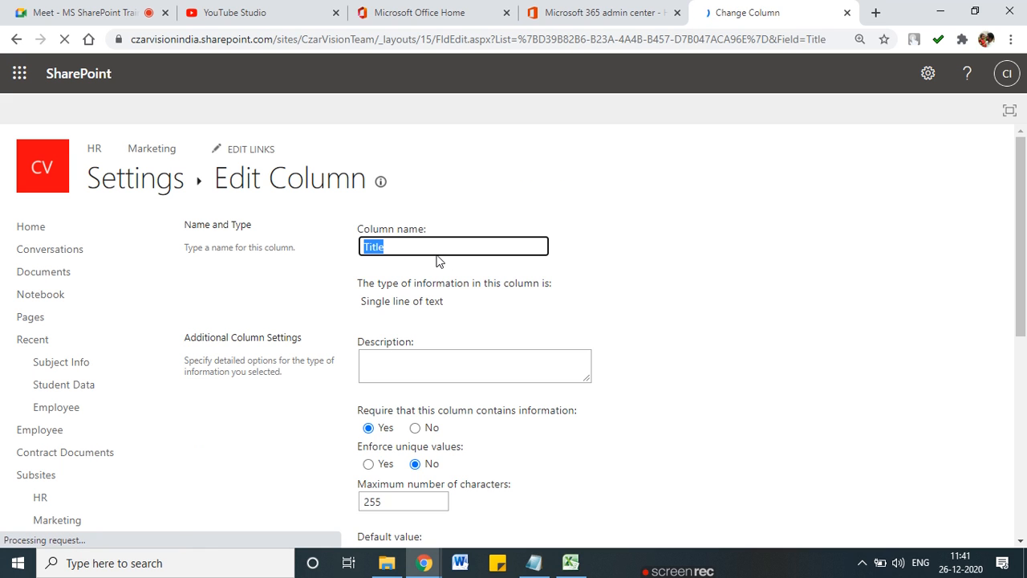
text(Subject)
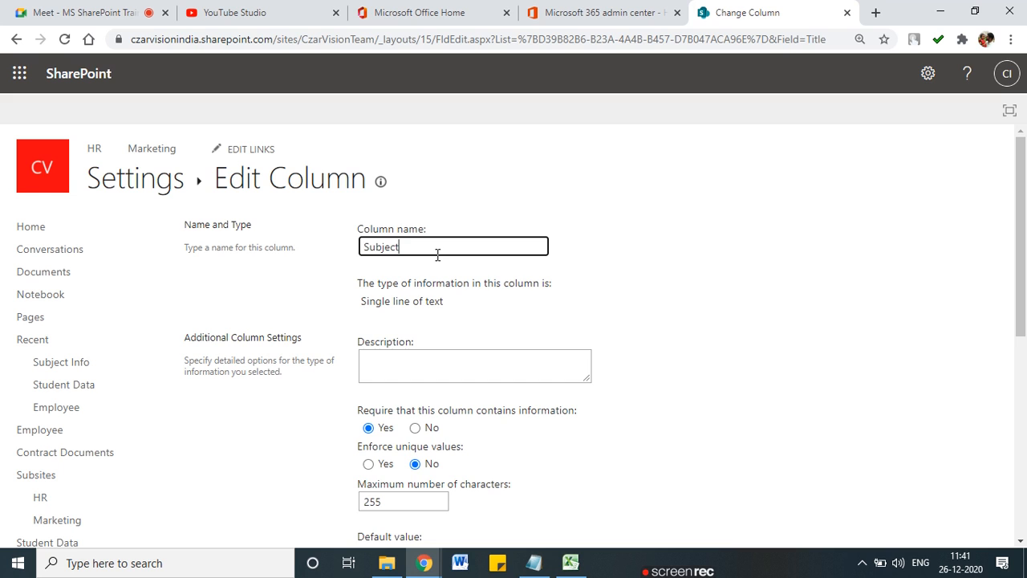
scroll(523, 275, down, 15)
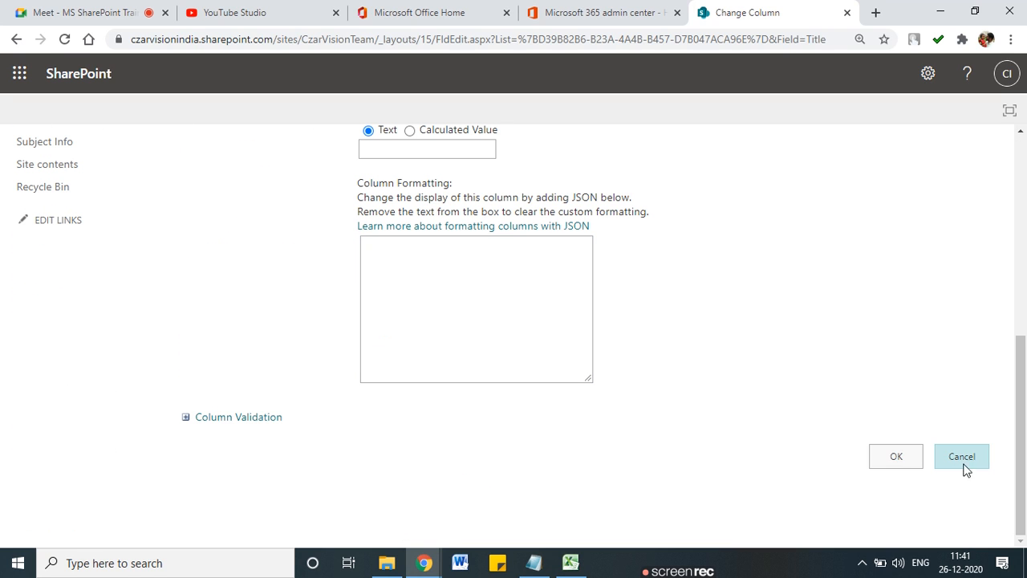
click(963, 464)
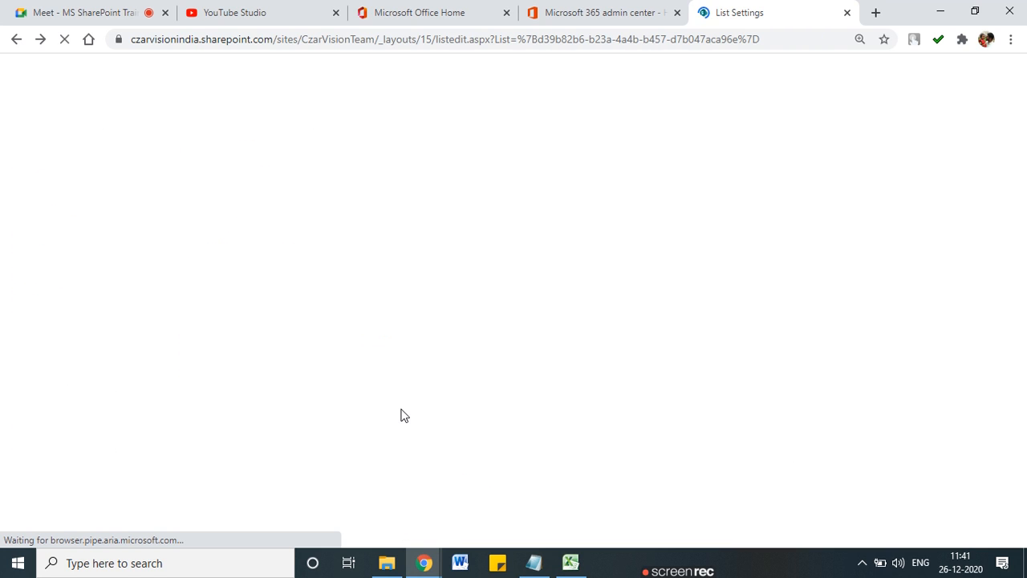
Step: Create a single line of text column named 'Subject Name'
scroll(260, 380, down, 2)
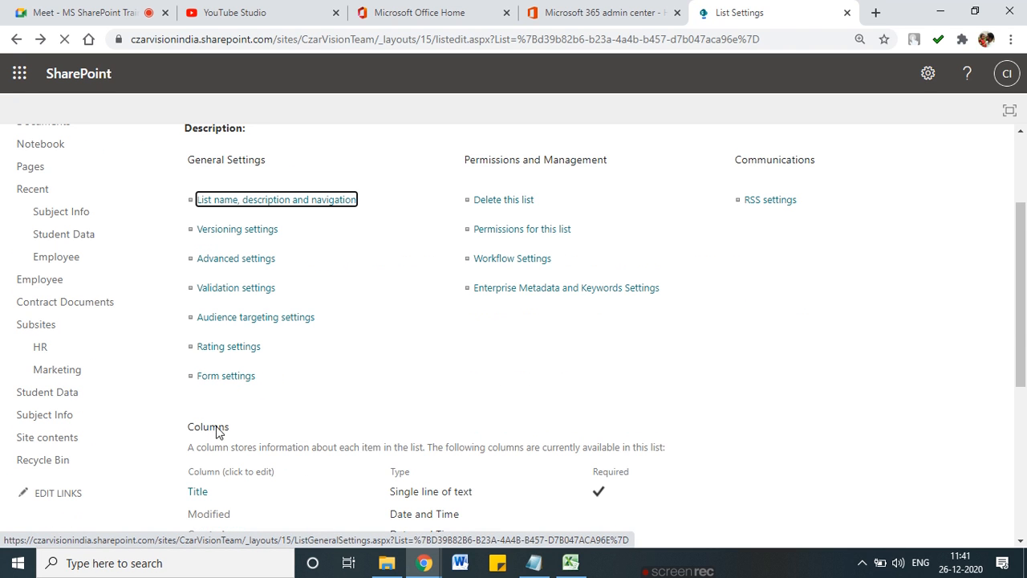
scroll(217, 433, down, 4)
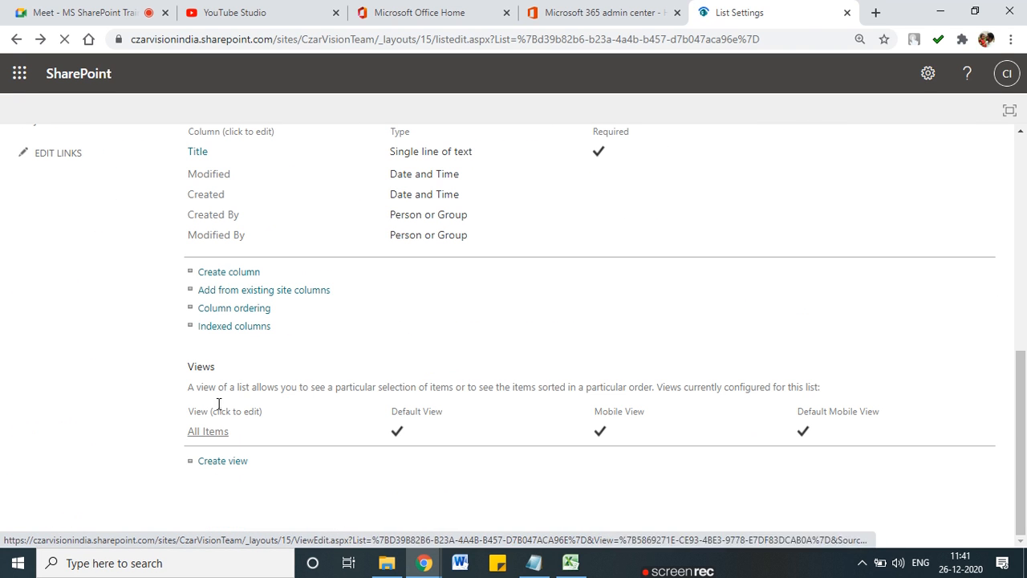
click(269, 290)
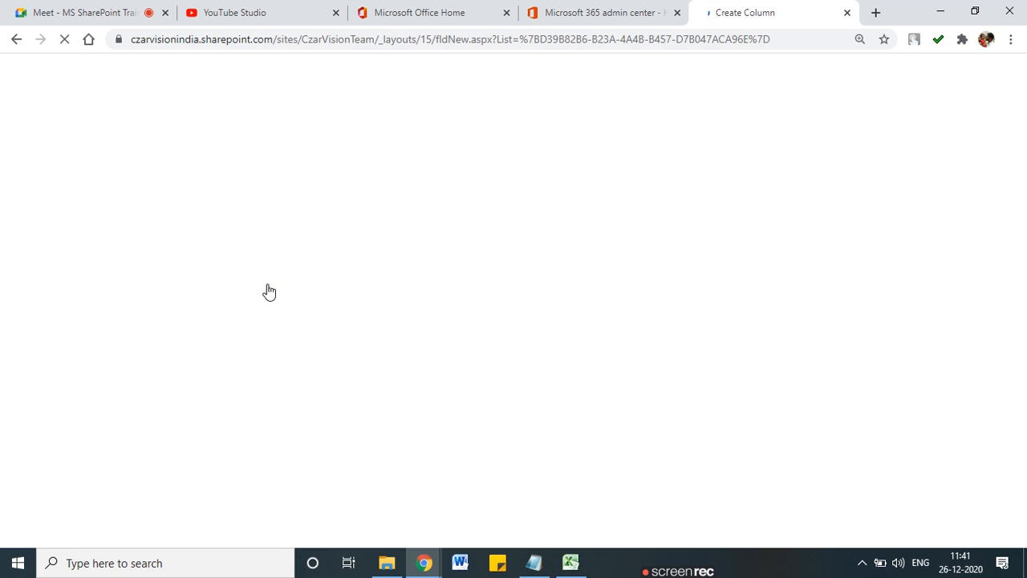
click(380, 245)
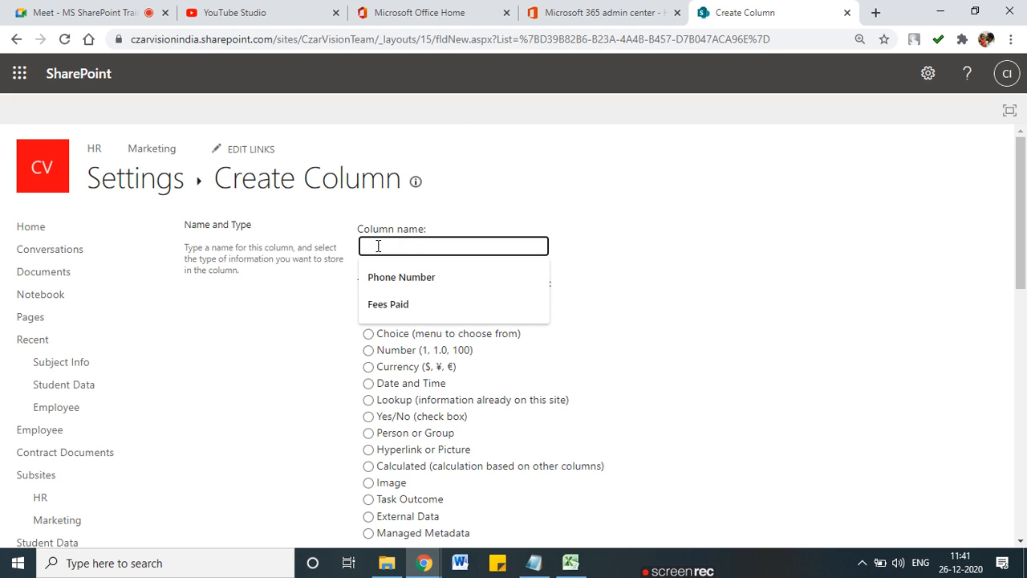
text(Subject Name)
scroll(642, 500, down, 10)
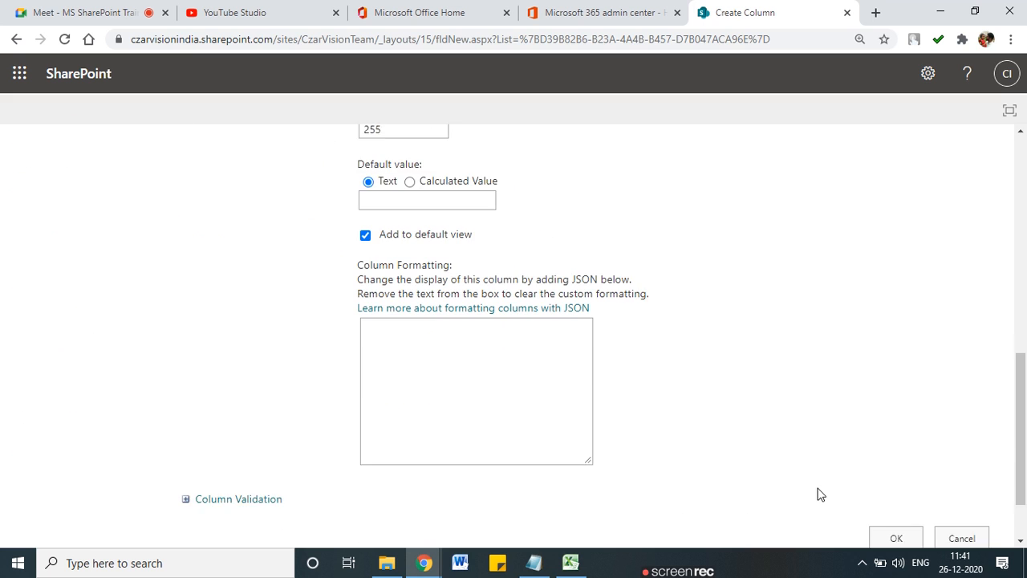
scroll(821, 494, down, 1)
click(888, 463)
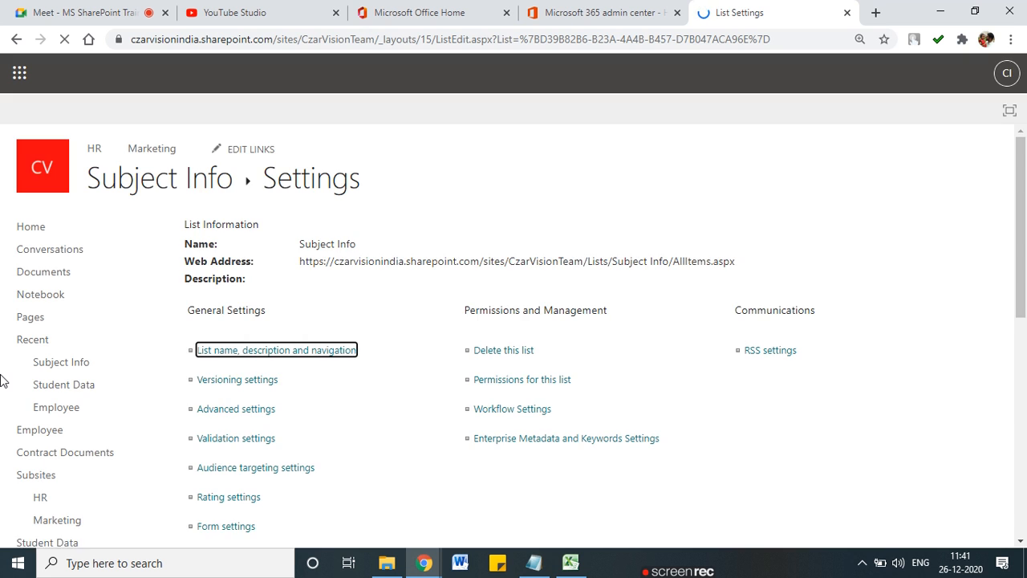
Step: Create a 'Teacher Name' column of type Person or Group and save it
scroll(278, 412, down, 8)
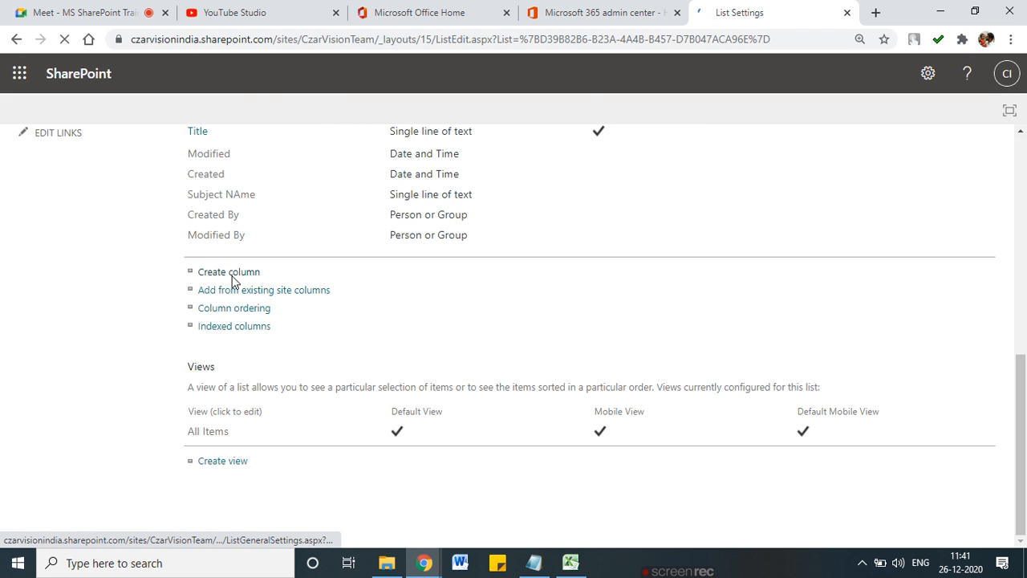
click(230, 273)
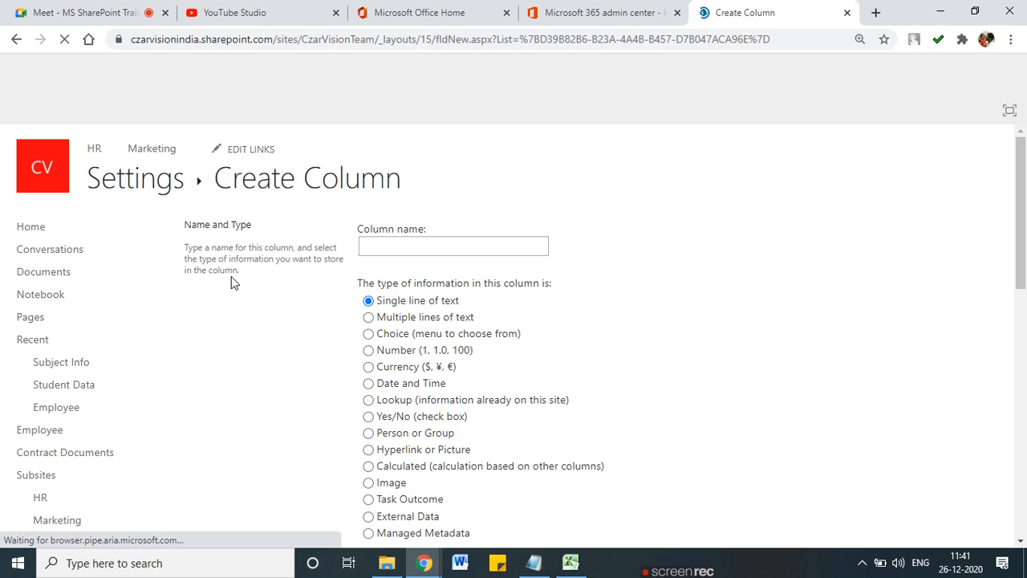
text(Teacher Name)
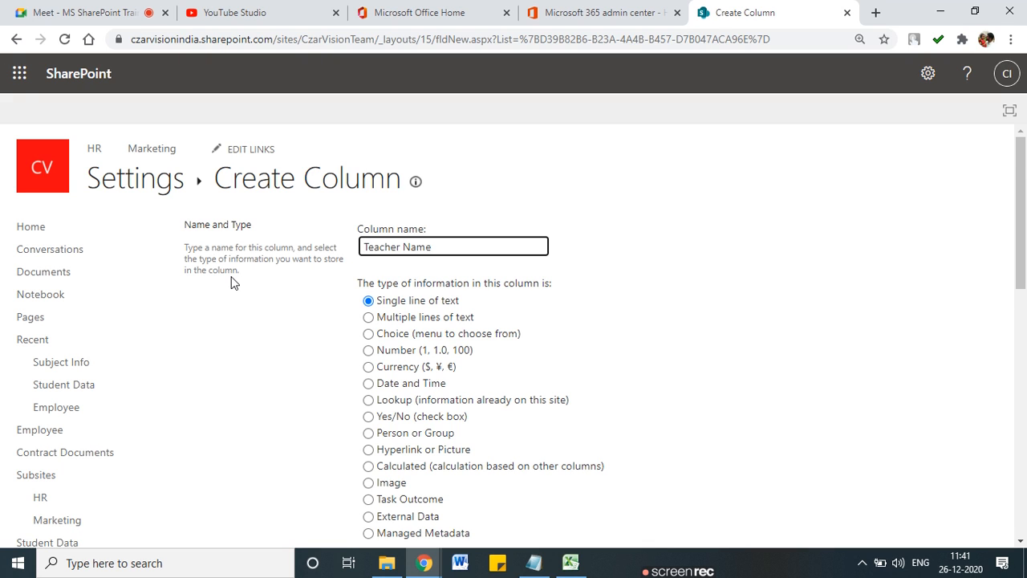
scroll(231, 283, down, 1)
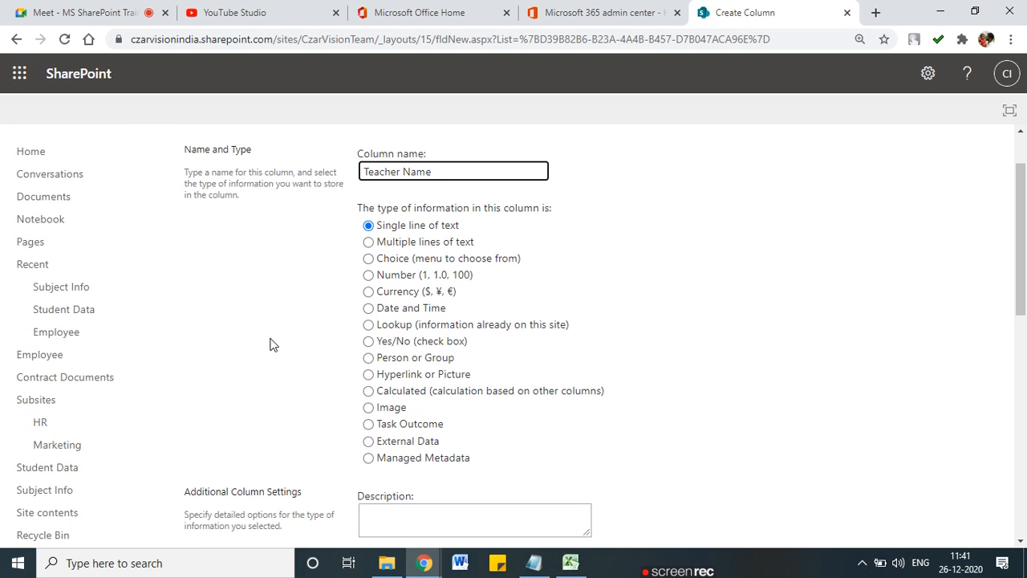
click(368, 358)
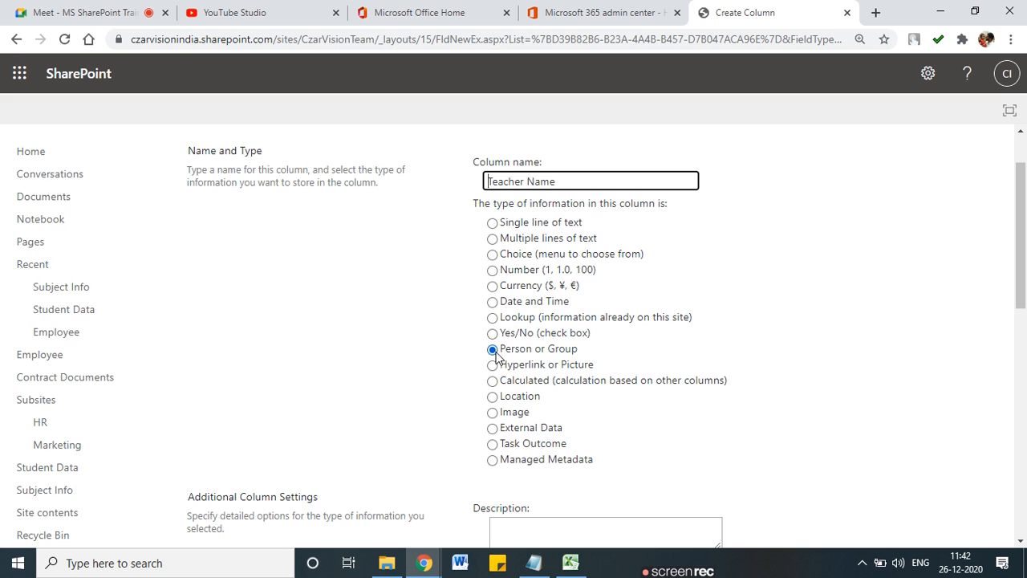
scroll(598, 423, down, 5)
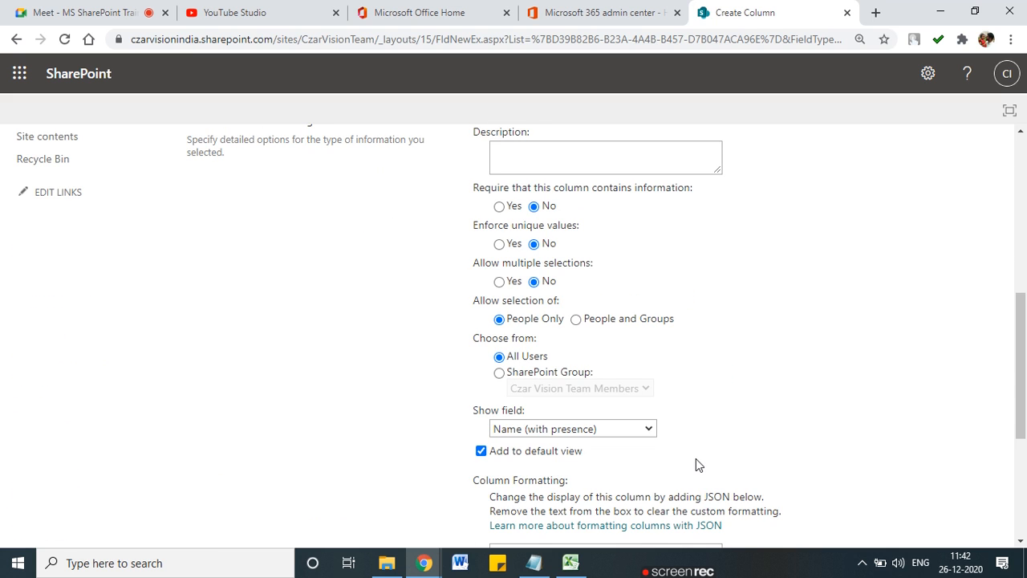
scroll(886, 476, down, 3)
click(913, 473)
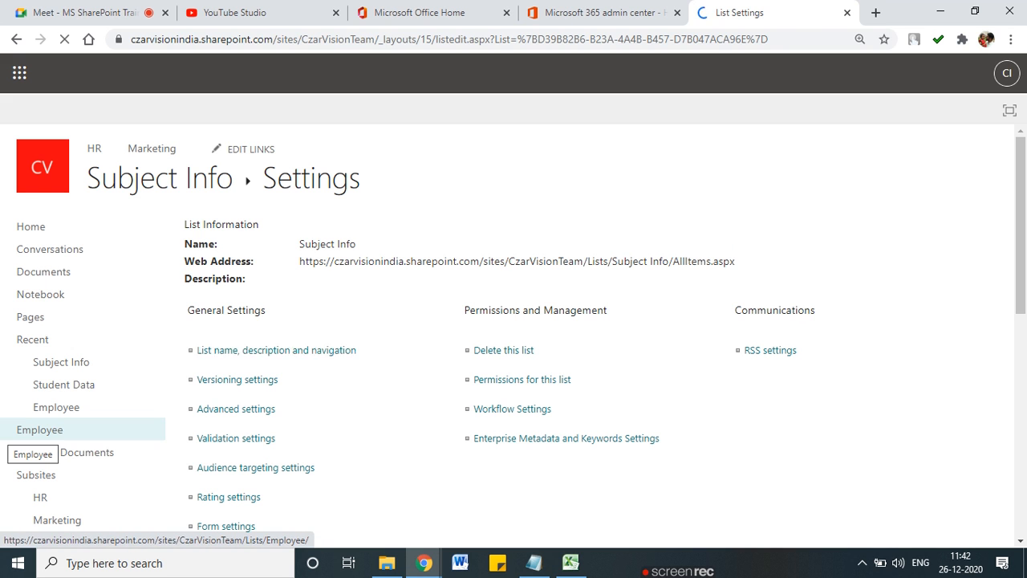
scroll(186, 423, down, 3)
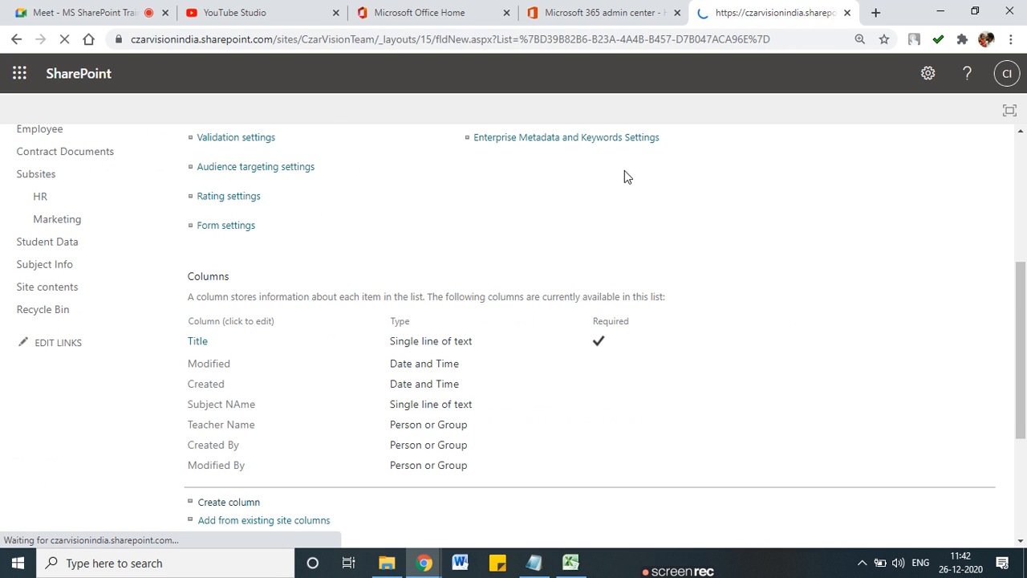
Step: After checking the Excel sheet, save a text column named 'Duration' and return to Subject Info
click(580, 566)
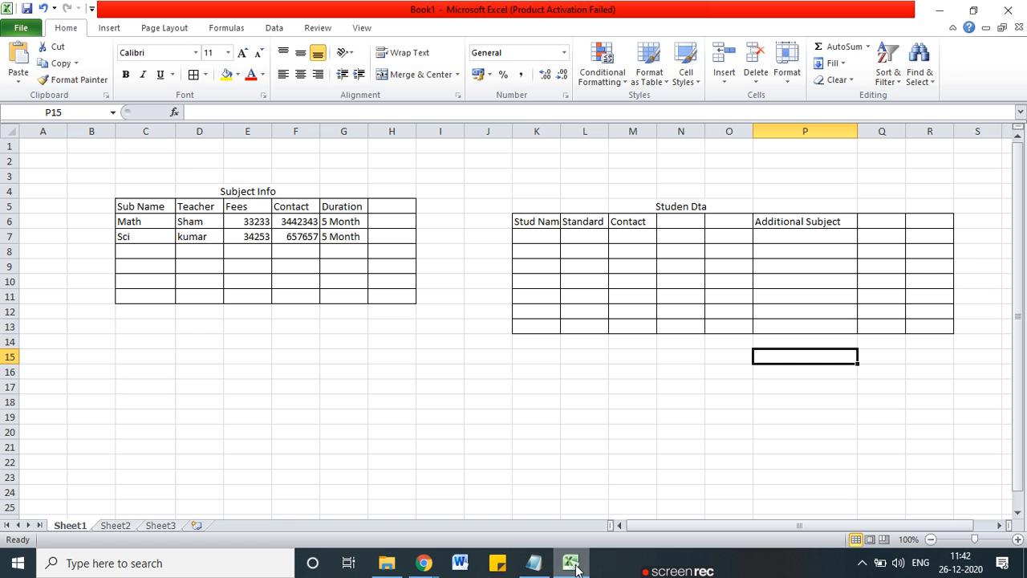
click(573, 565)
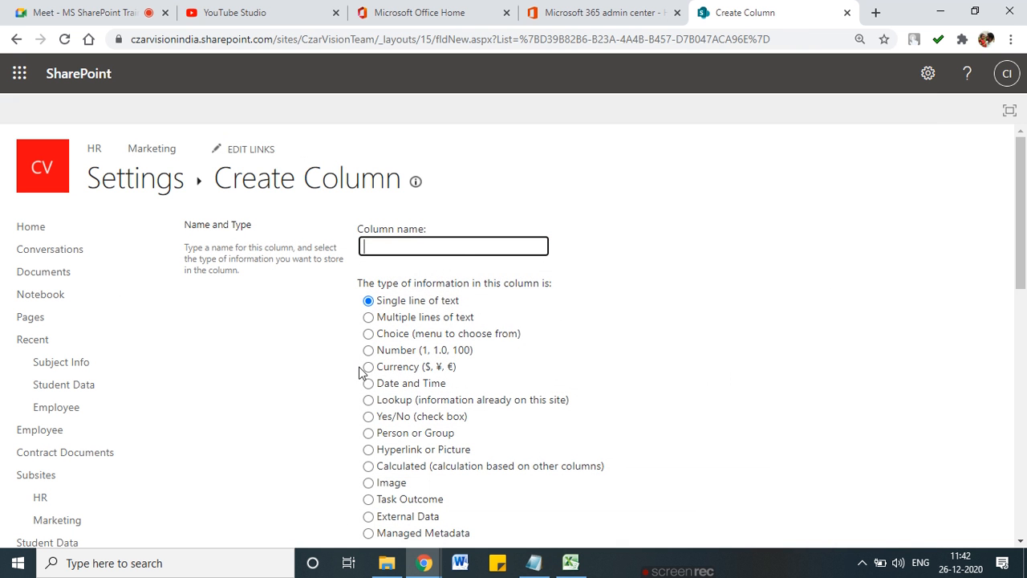
click(427, 253)
text(Durat)
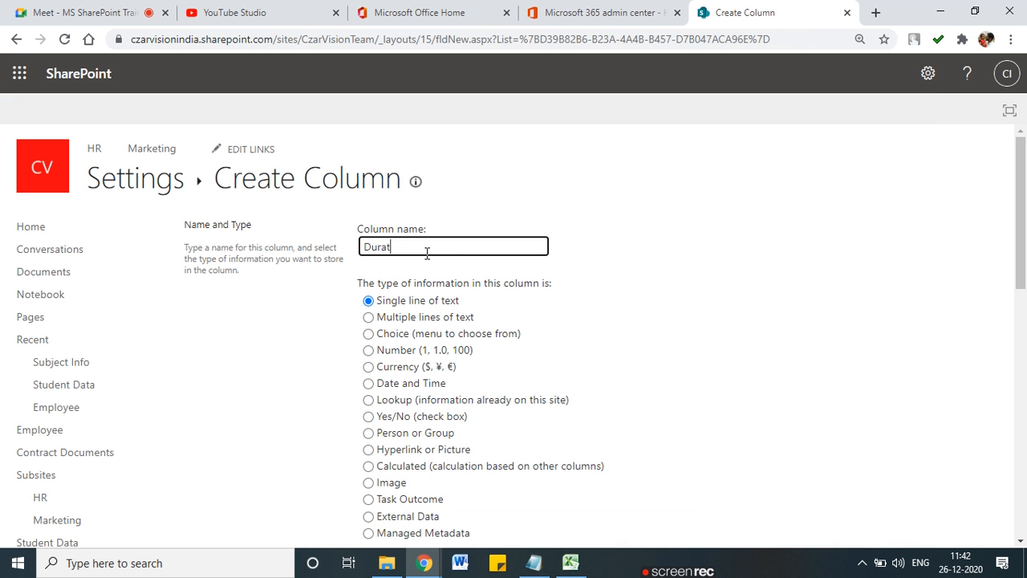
text(ion)
scroll(461, 360, down, 1)
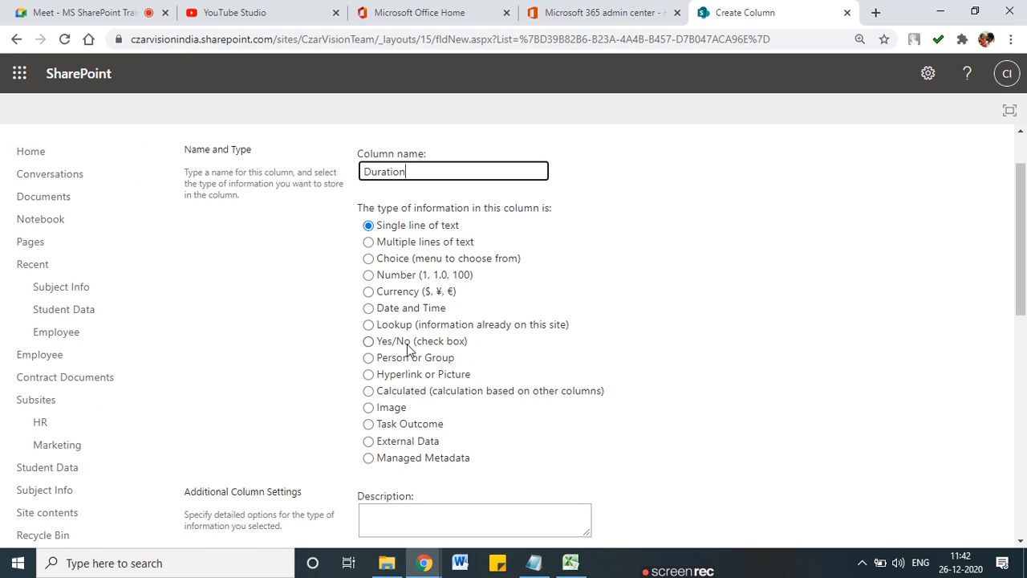
scroll(406, 340, down, 1)
scroll(407, 333, down, 7)
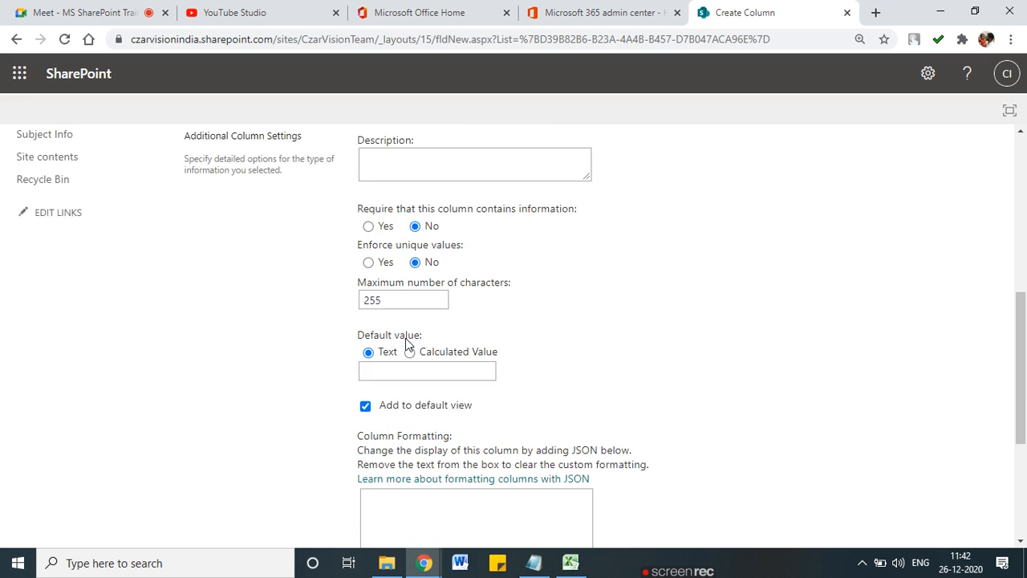
click(878, 462)
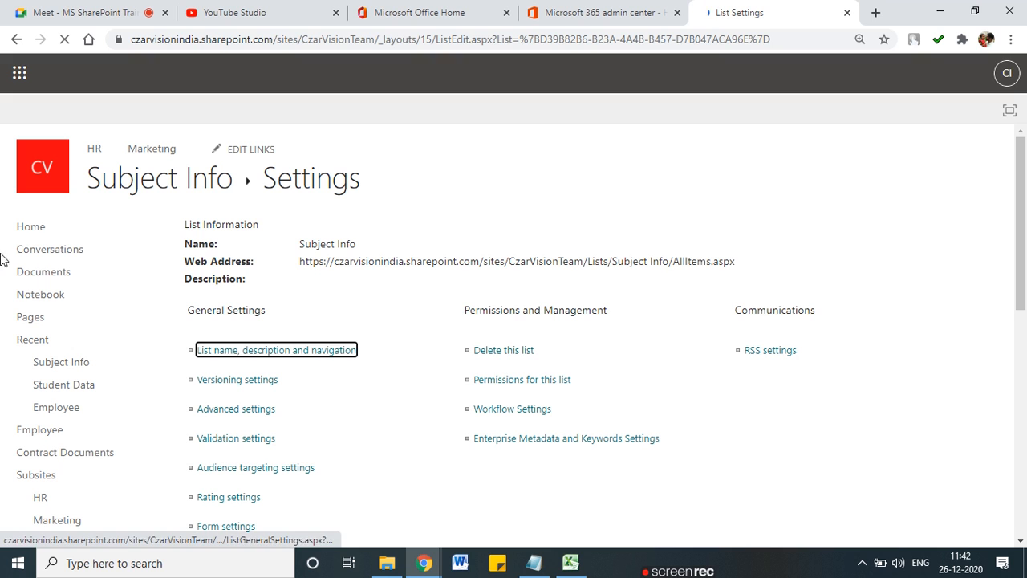
click(160, 196)
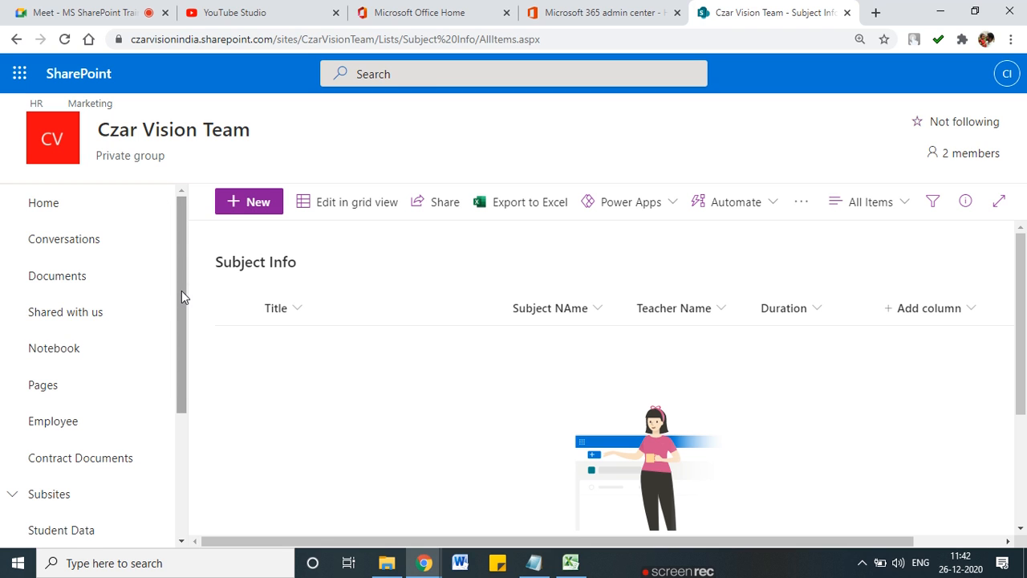
drag(184, 291, 187, 344)
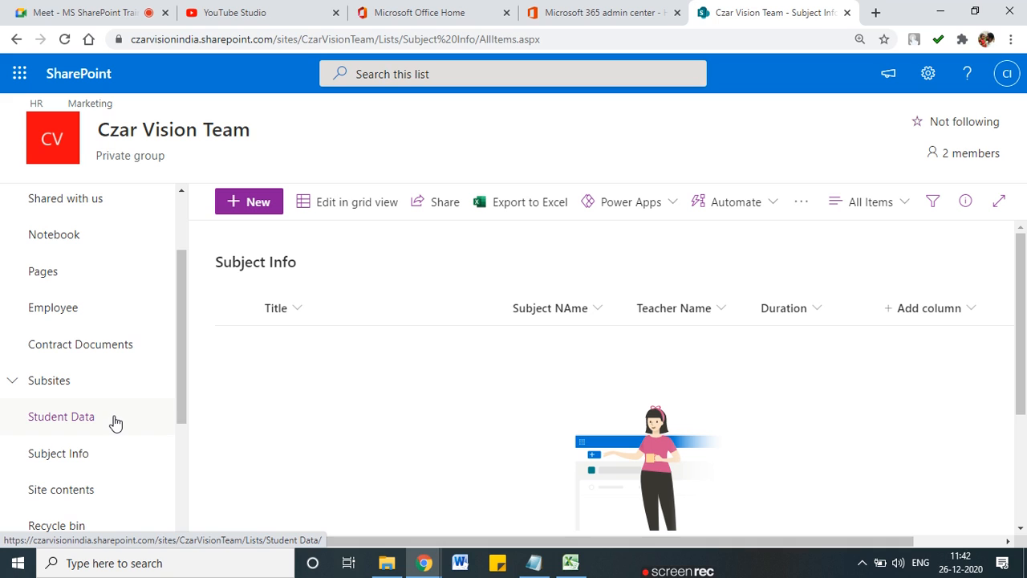
mouse_move(100, 404)
mouse_down()
mouse_move(24, 418)
mouse_move(114, 427)
mouse_move(66, 464)
mouse_move(106, 457)
mouse_up()
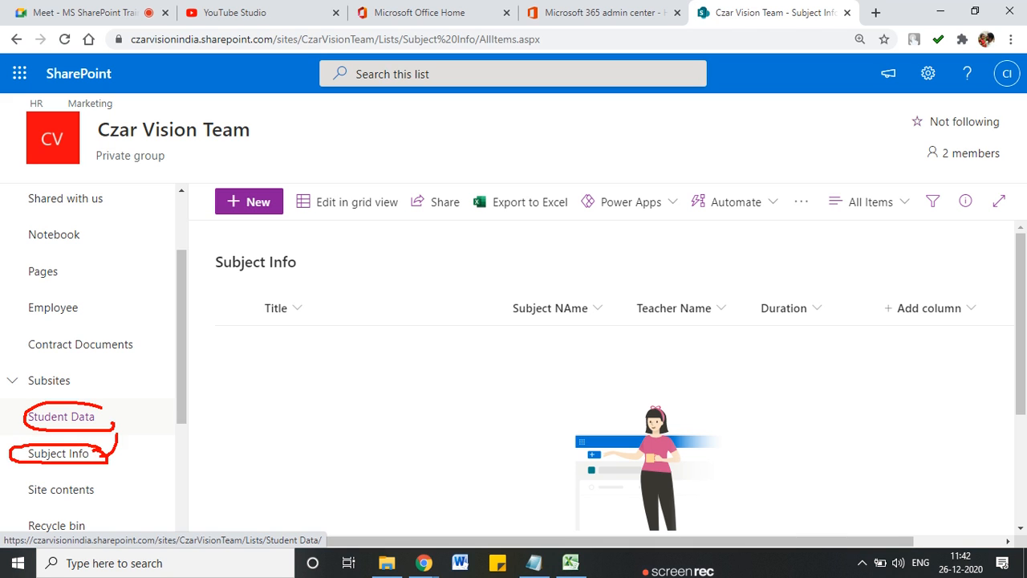
key(Escape)
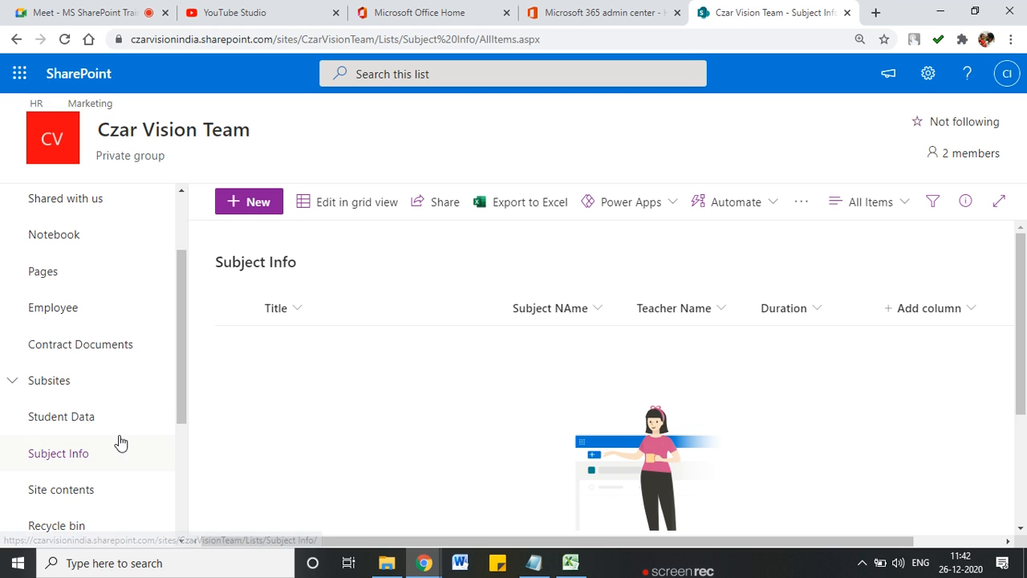
Step: In grid view, fill the first row with Math, the suggested teacher, and 4 Month
click(356, 202)
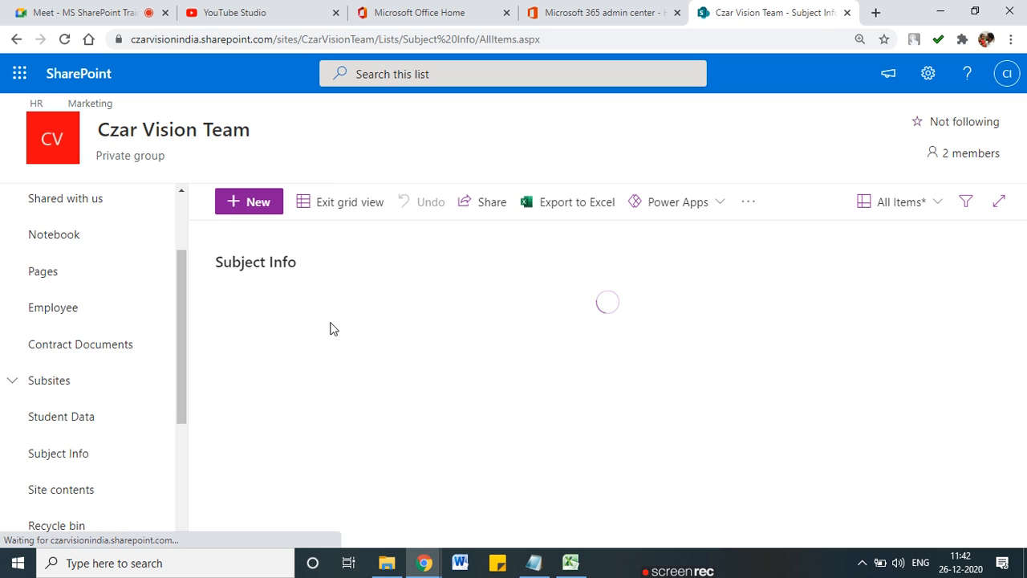
click(317, 353)
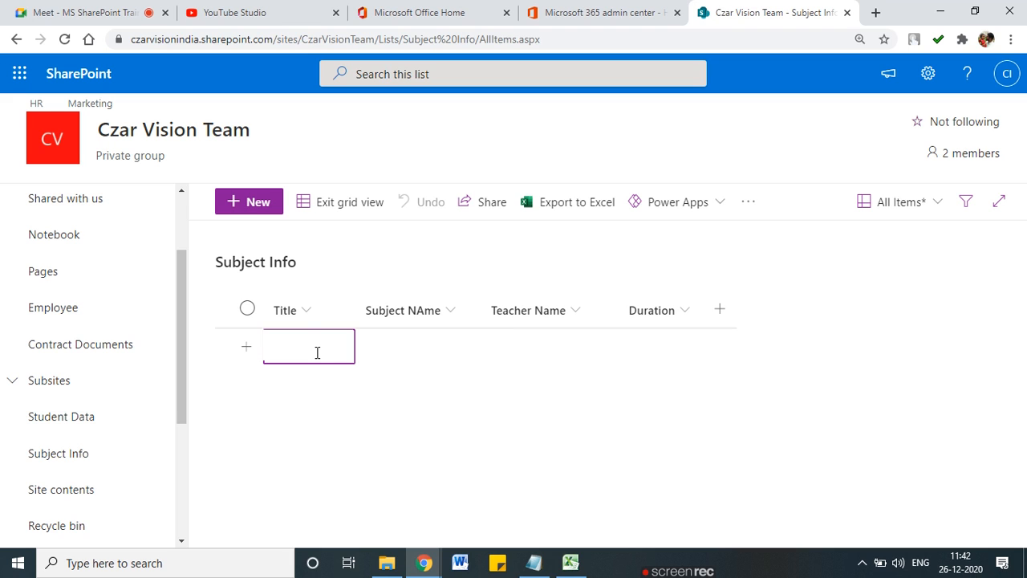
click(402, 338)
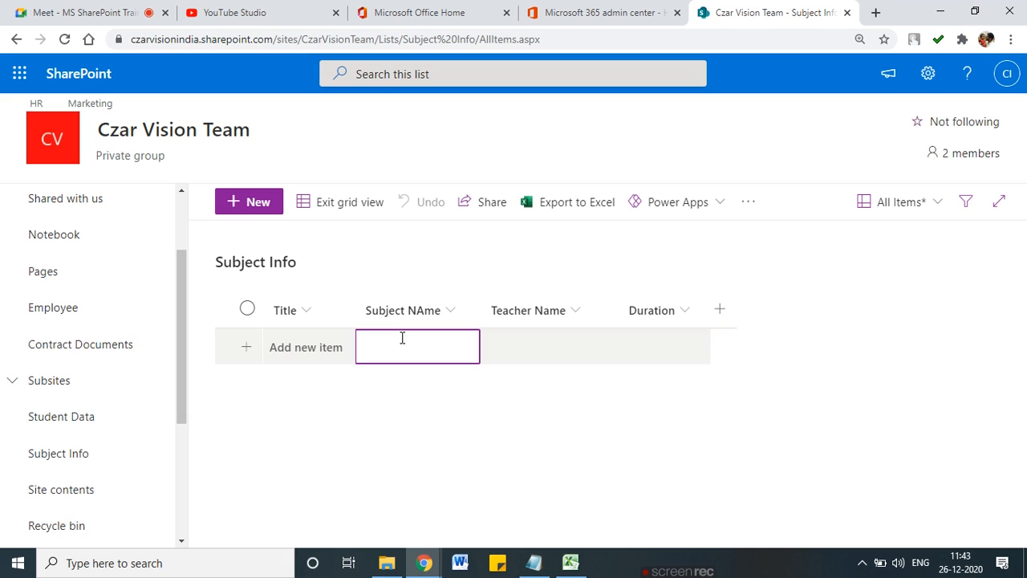
text(Mat)
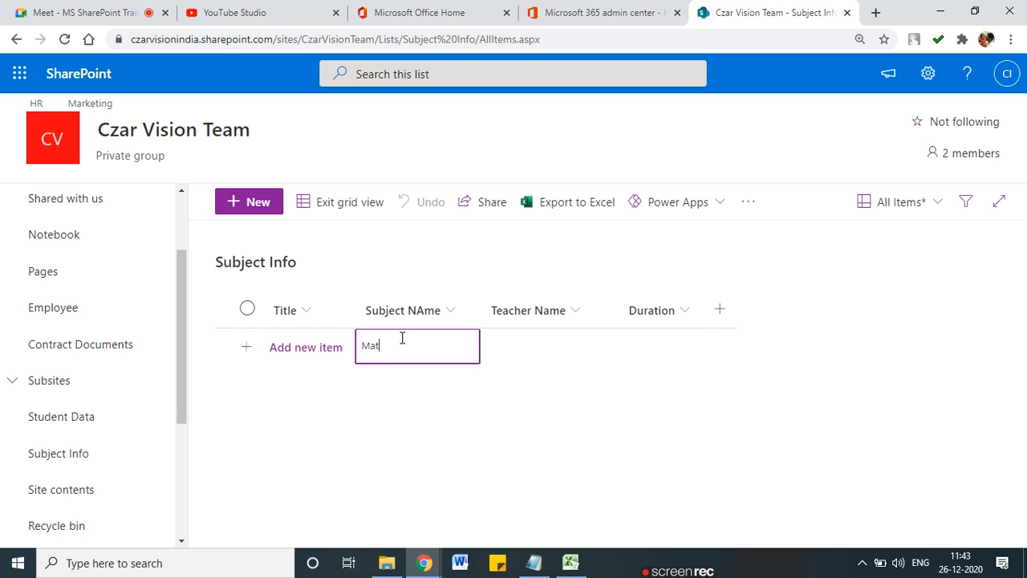
text(h)
key(Tab)
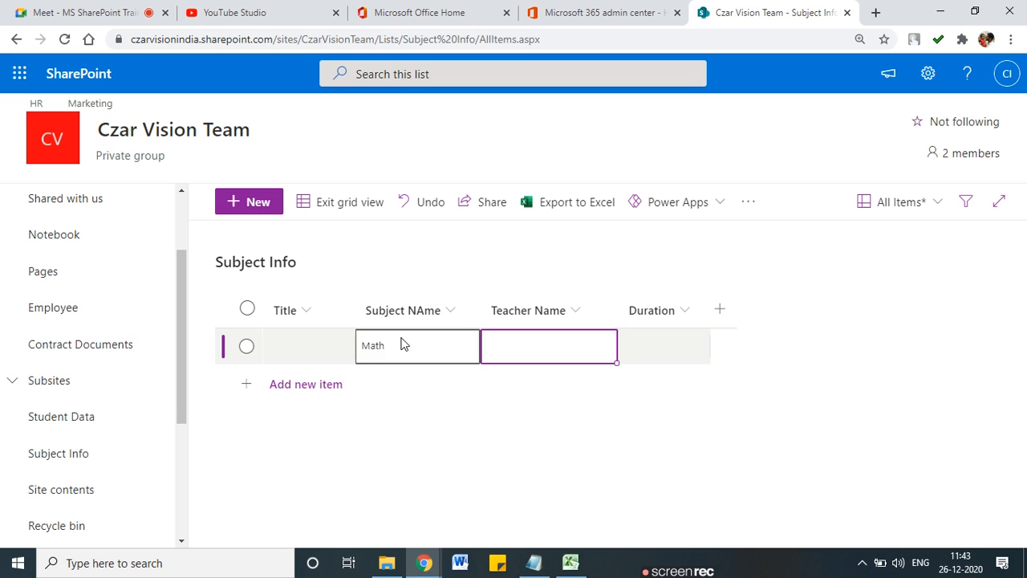
click(550, 340)
text(rohan)
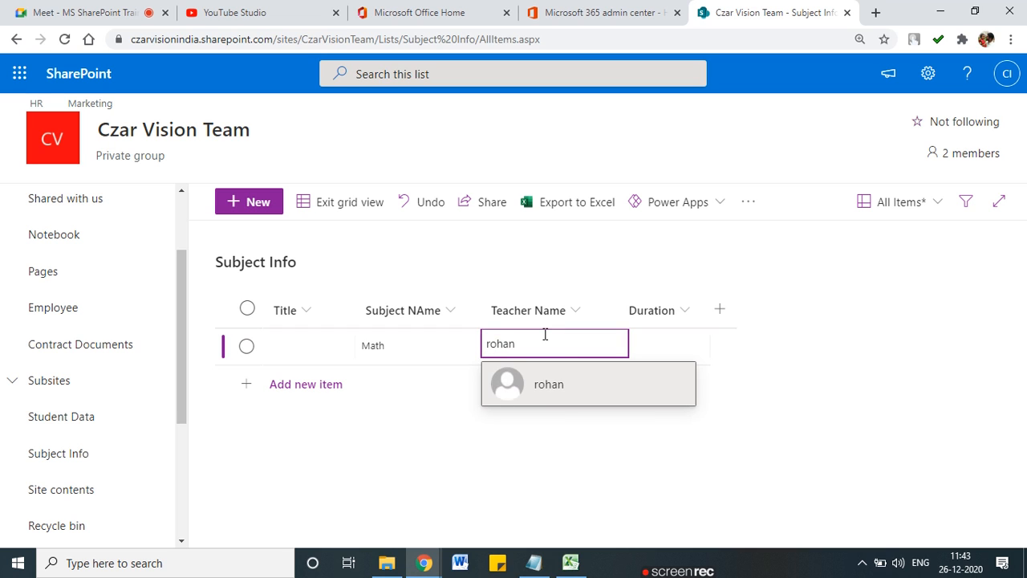
click(647, 380)
click(659, 349)
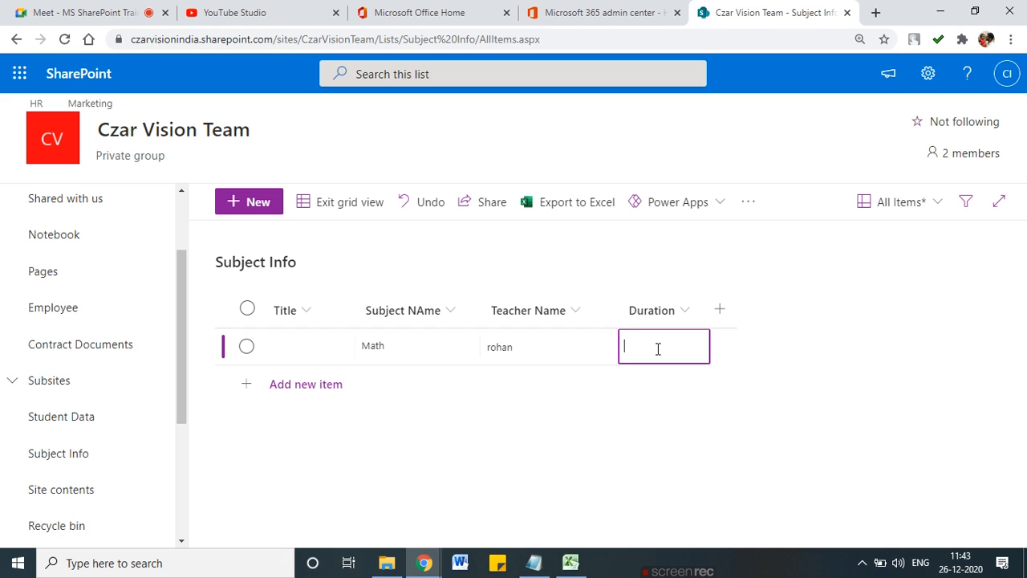
text(4 Mo)
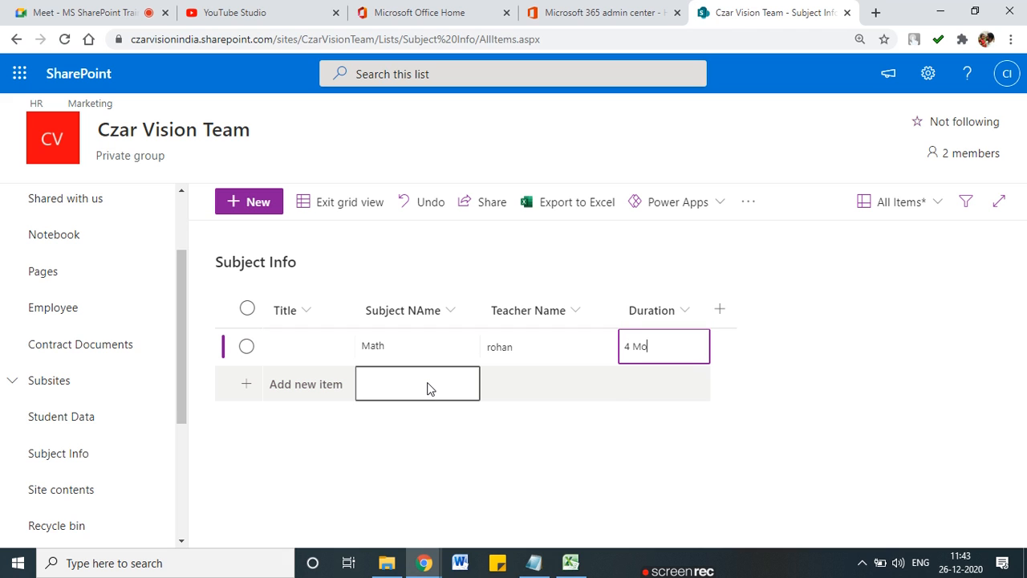
text(nth)
click(403, 436)
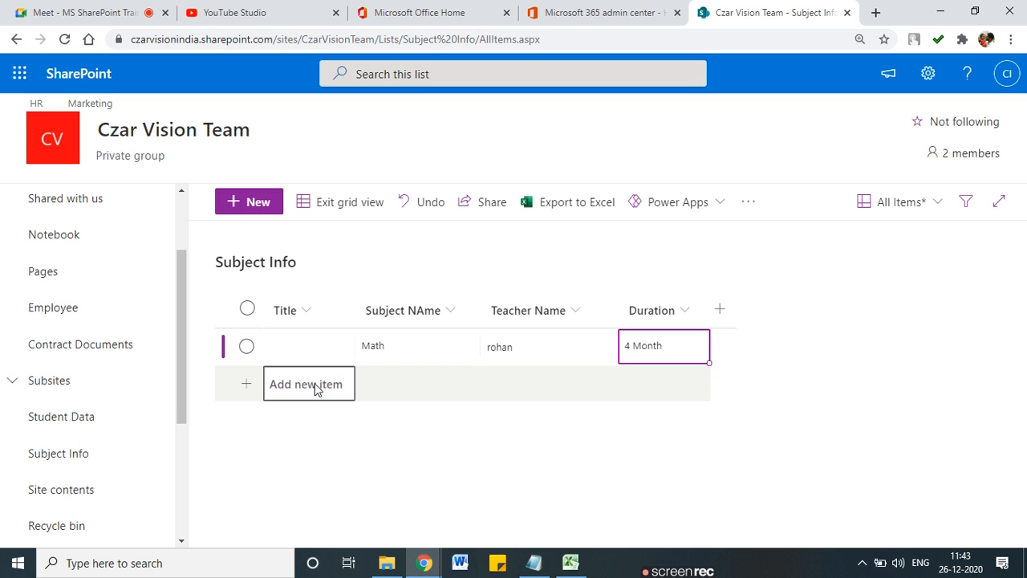
Step: Add a second row with Sci and the matching teacher from the people suggestions
click(465, 386)
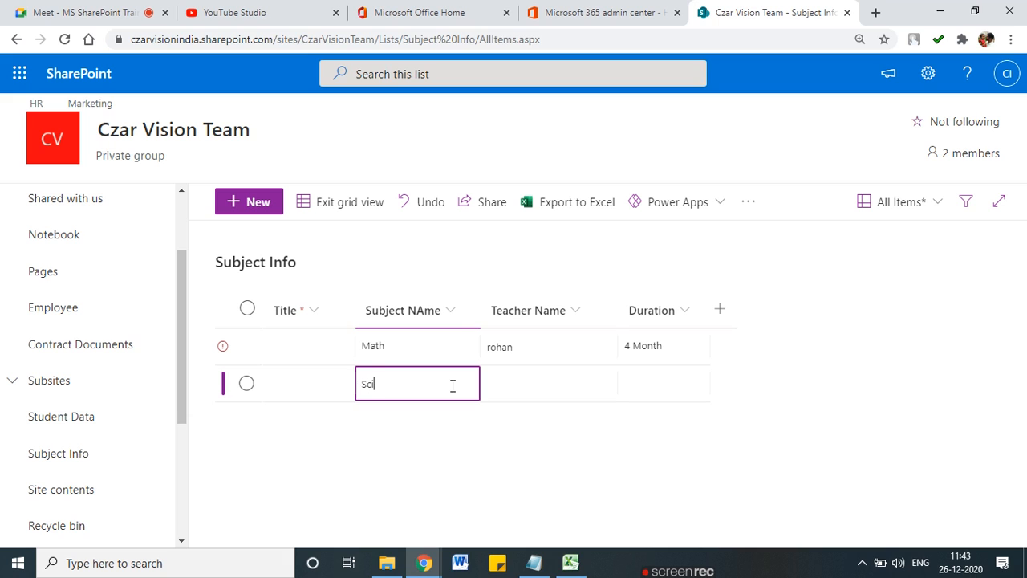
text(Sci)
key(Tab)
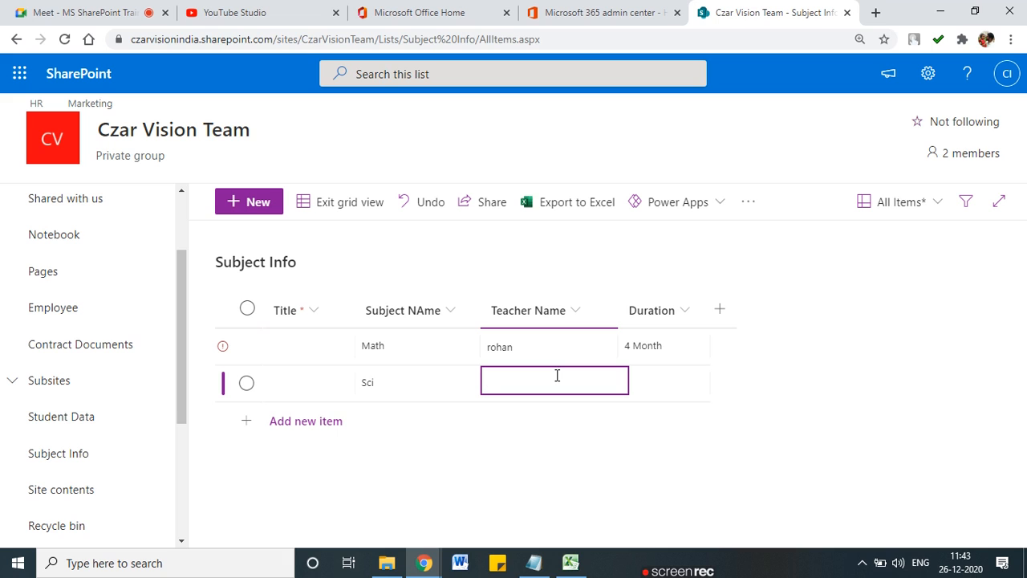
text(Snneha)
key(Tab)
click(551, 390)
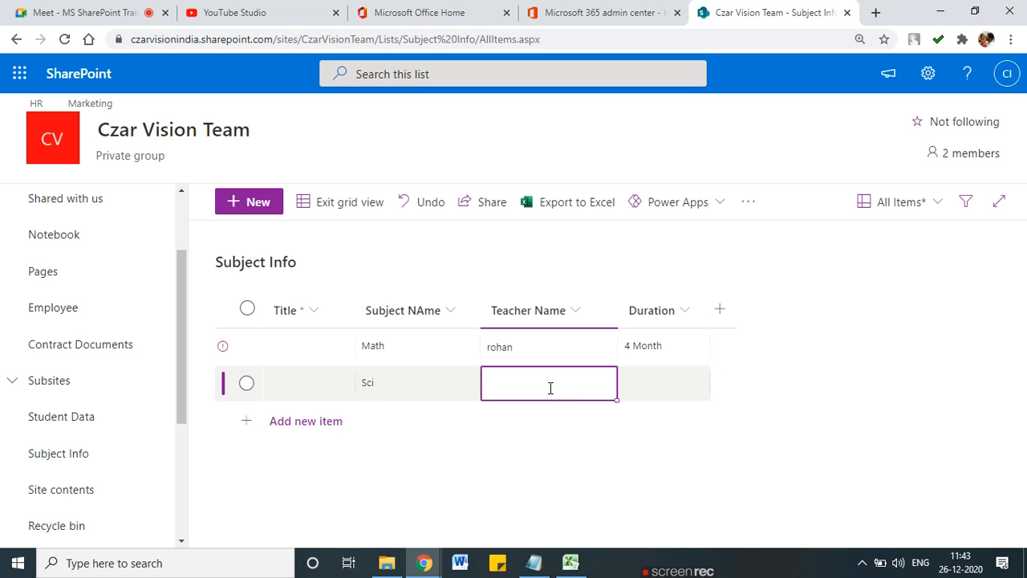
click(551, 388)
text(sne)
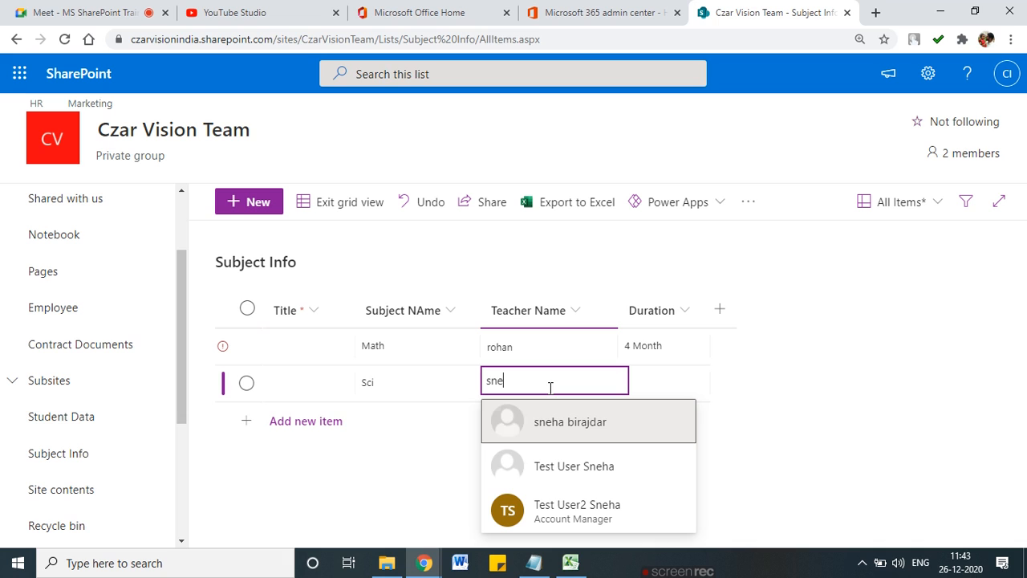
click(570, 422)
click(668, 381)
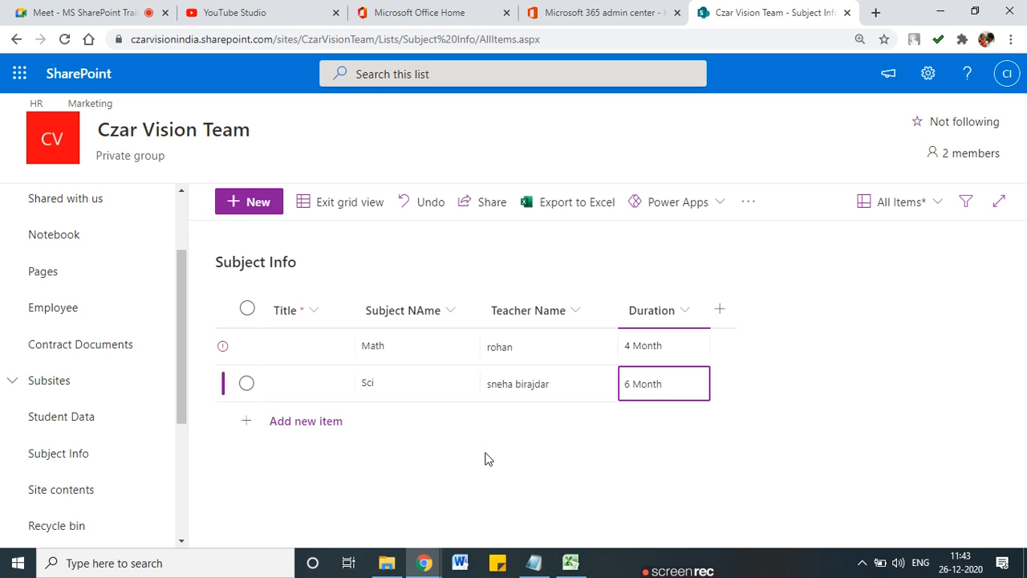
Step: Add another empty row and begin editing the first row's Title cell
click(377, 420)
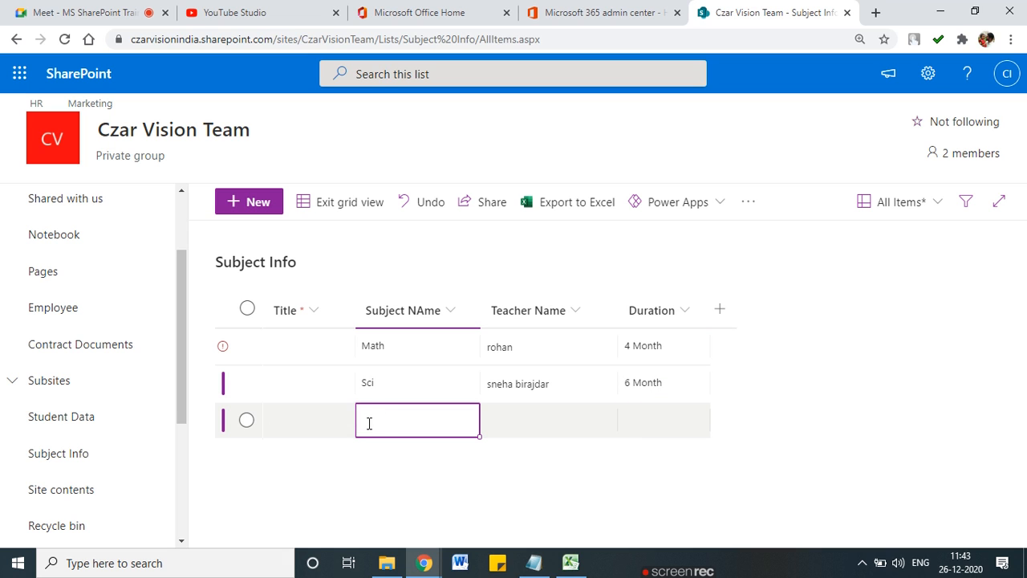
text(T)
click(334, 340)
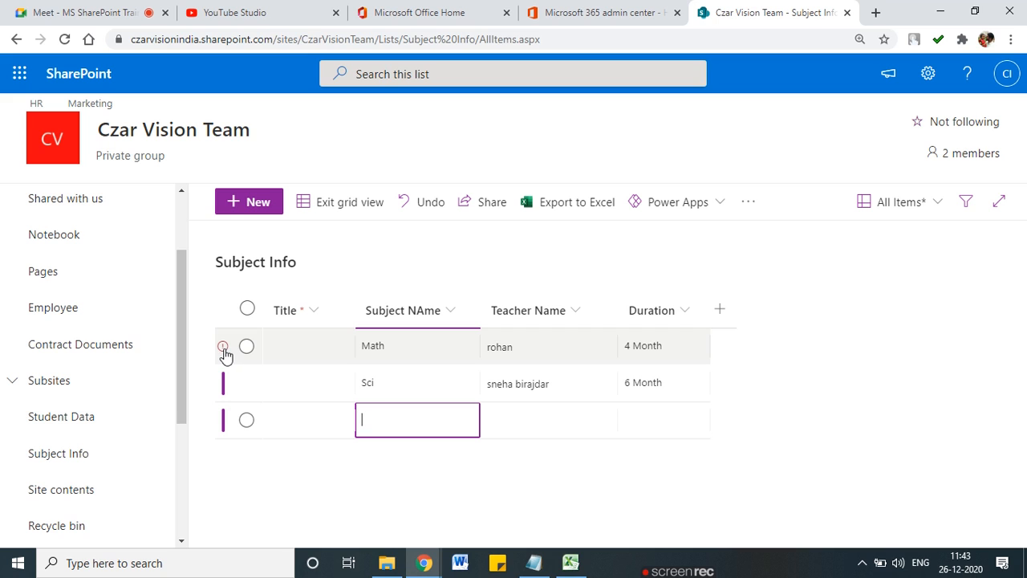
Step: Enter 'sub' as the Title of the first, second and newly added third rows
click(398, 419)
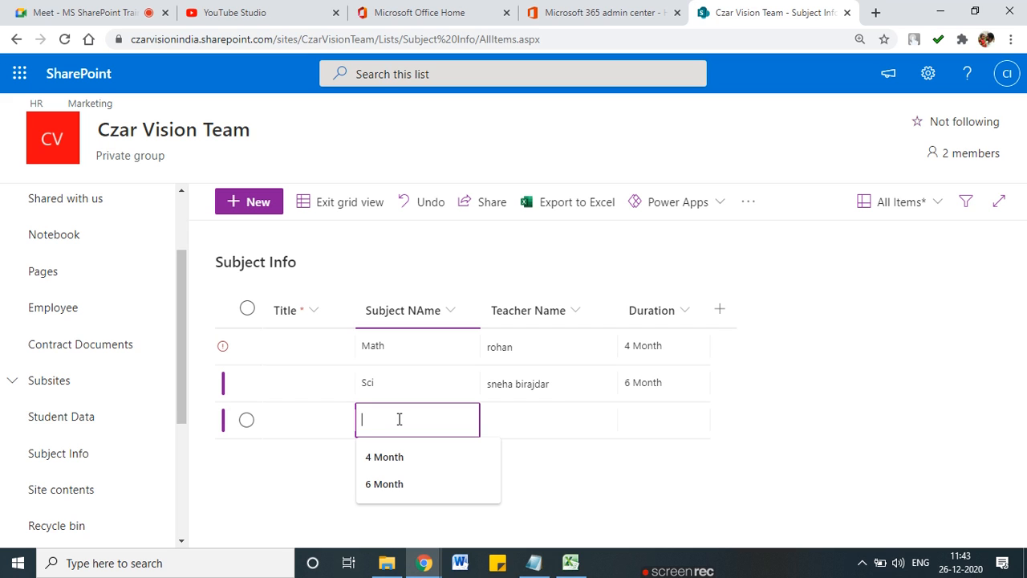
click(311, 345)
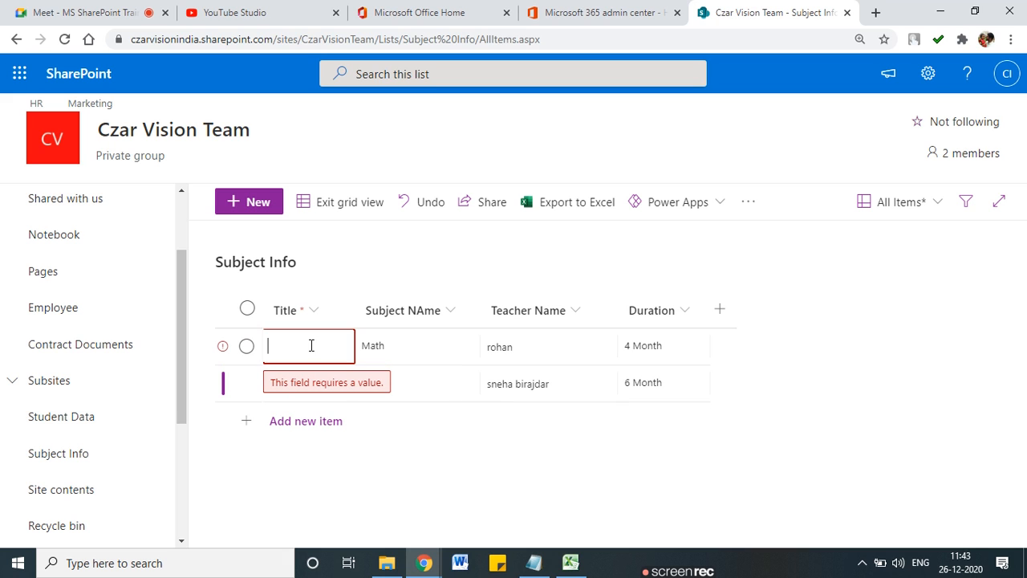
click(311, 345)
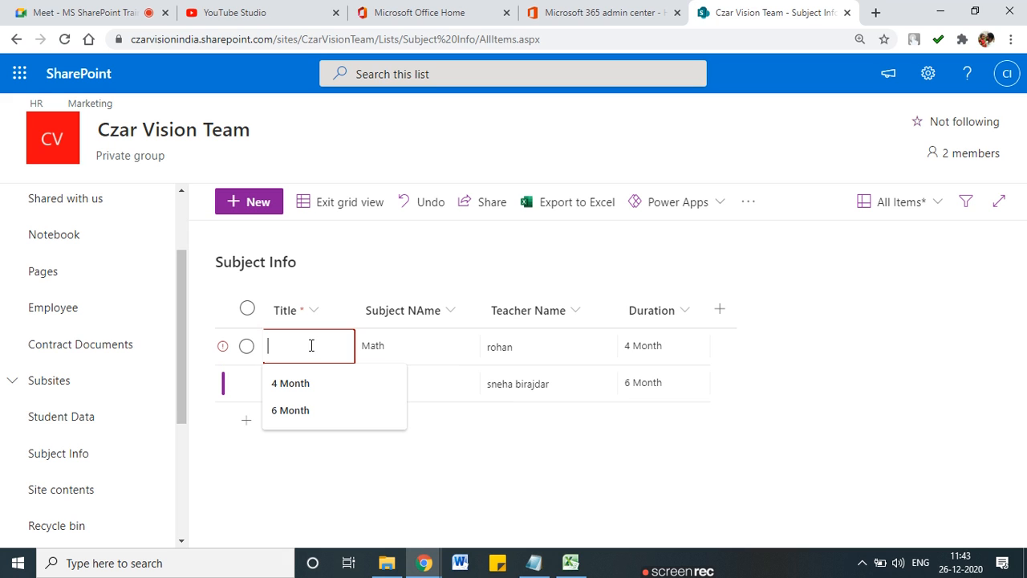
text(b)
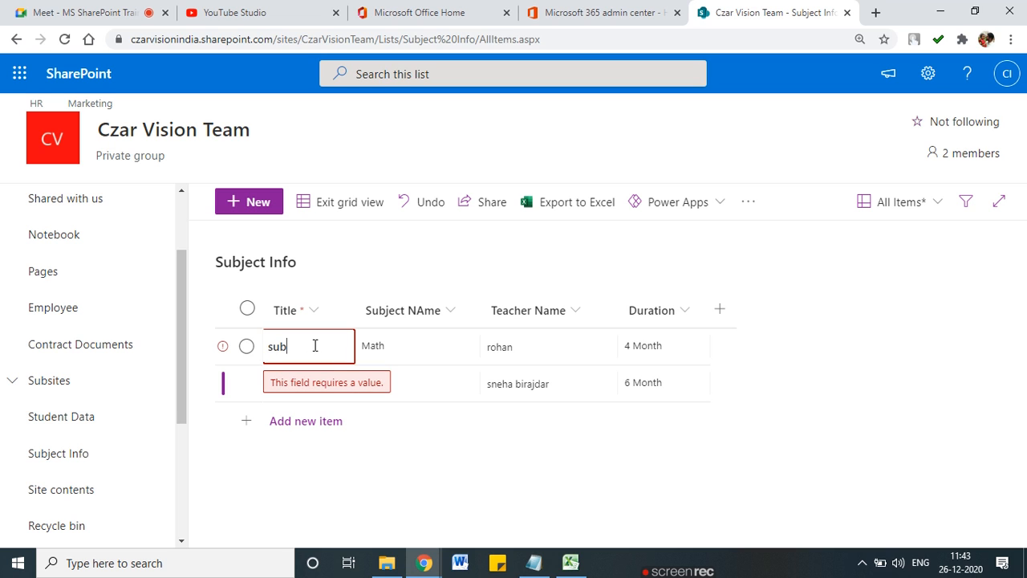
key(Return)
click(323, 384)
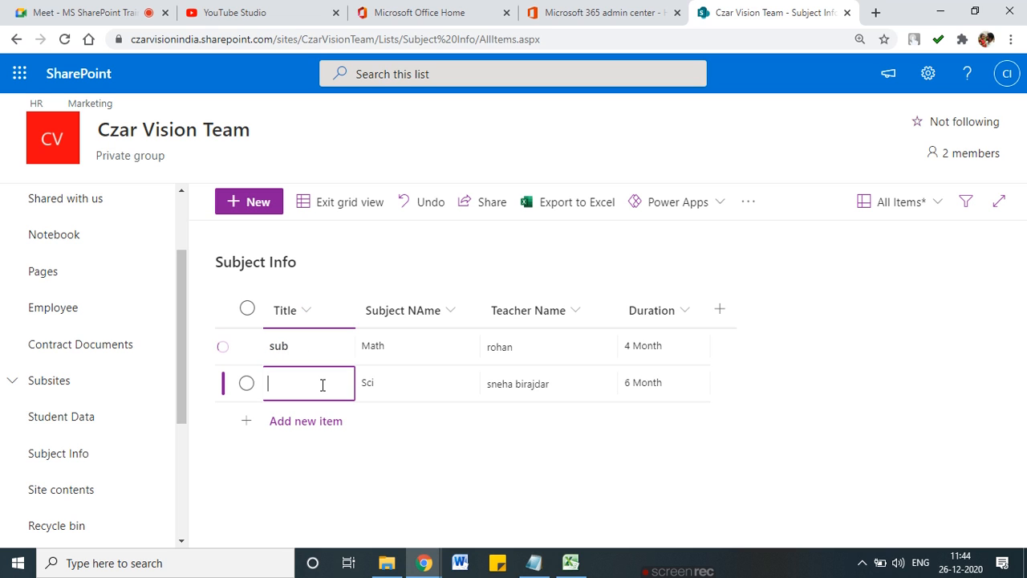
text(sub)
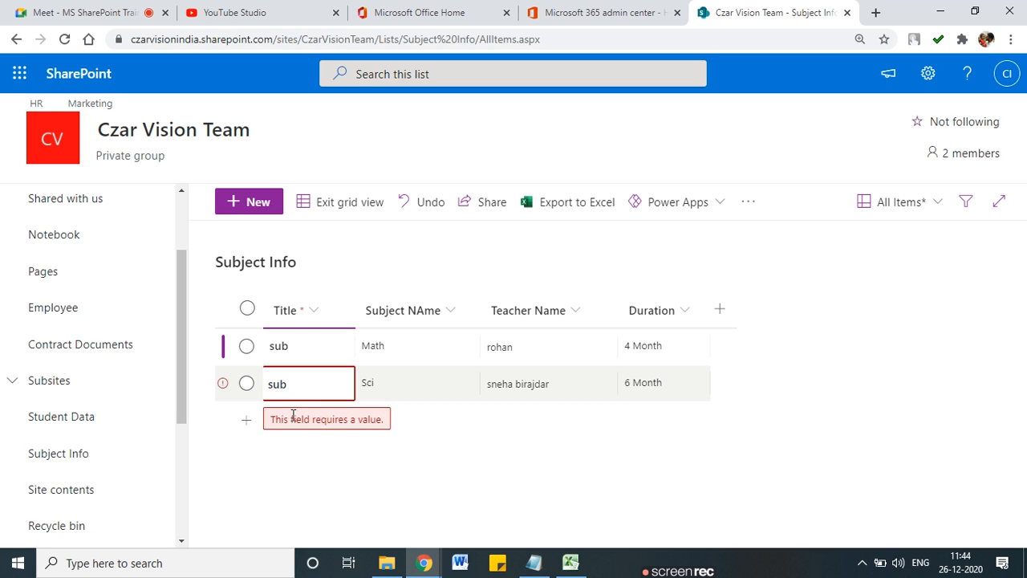
click(374, 419)
click(299, 423)
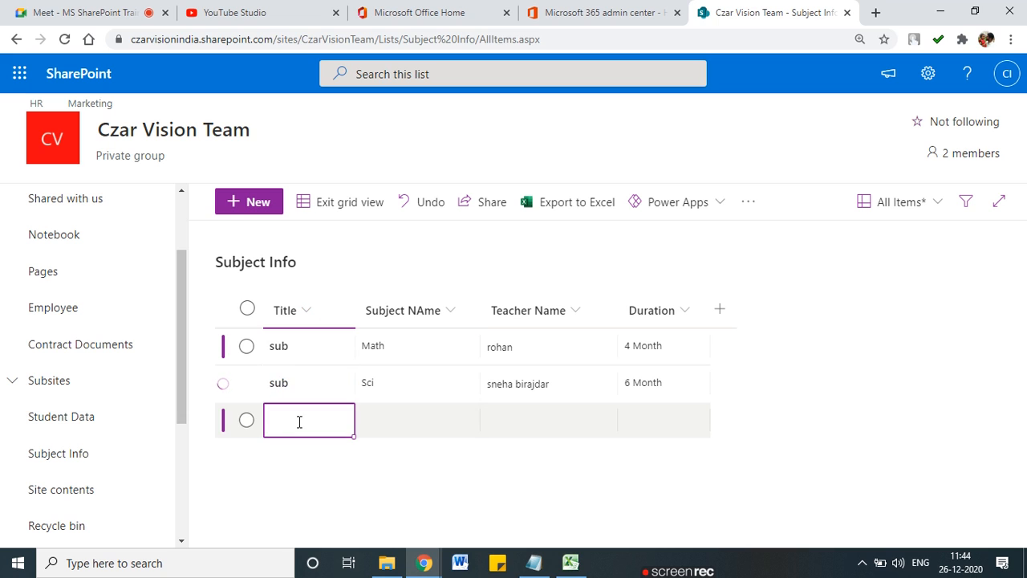
text(sub)
key(Tab)
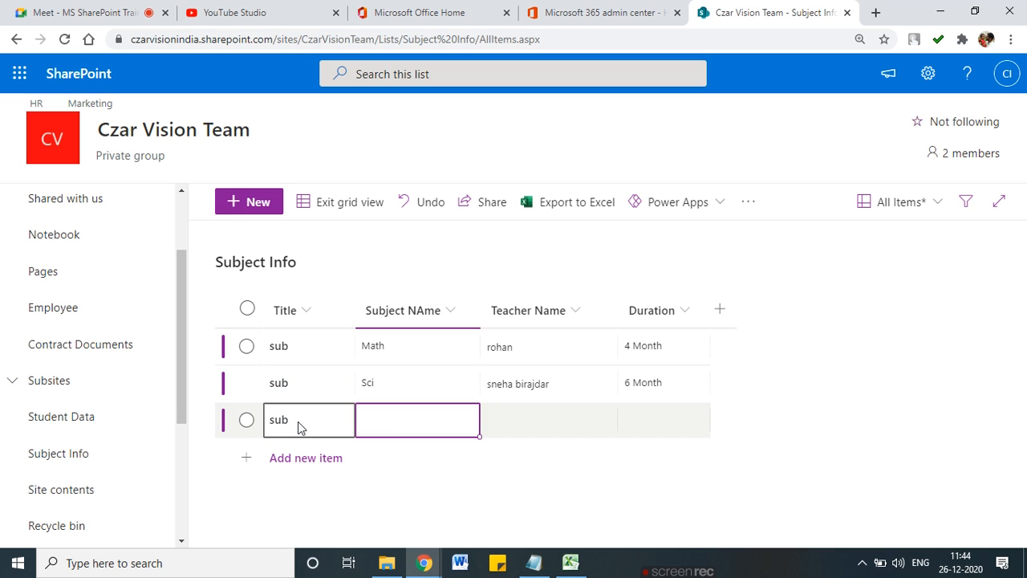
Step: Set the third row's subject to Phy and pick the suggested person as teacher
click(394, 421)
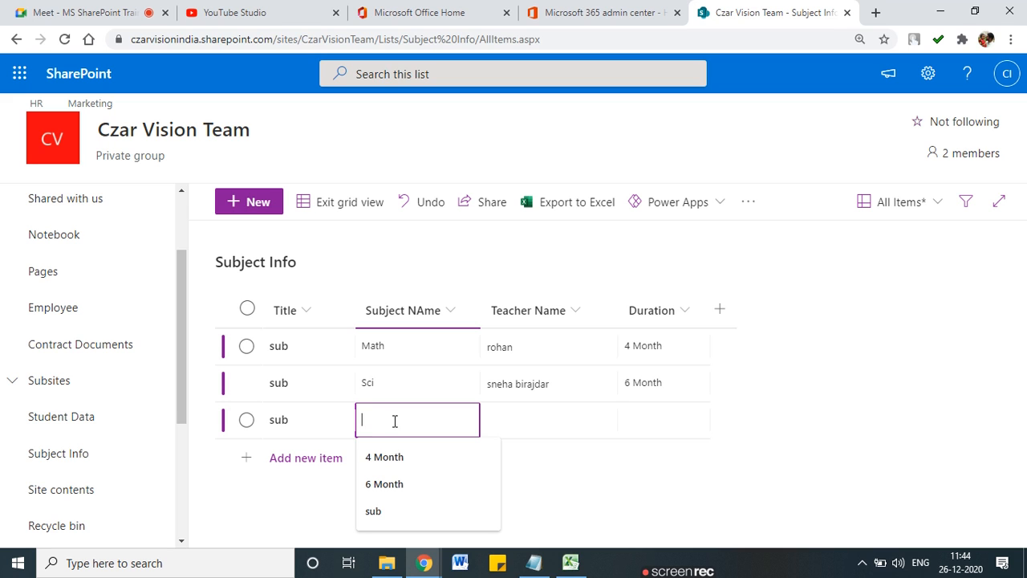
text(Geo)
key(Tab)
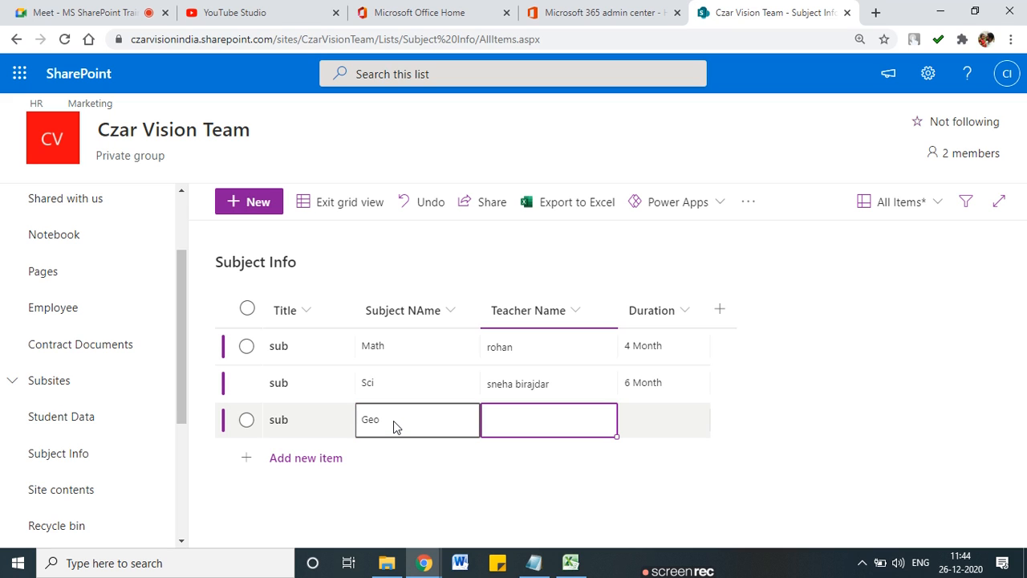
click(443, 419)
key(BackSpace)
key(BackSpace)
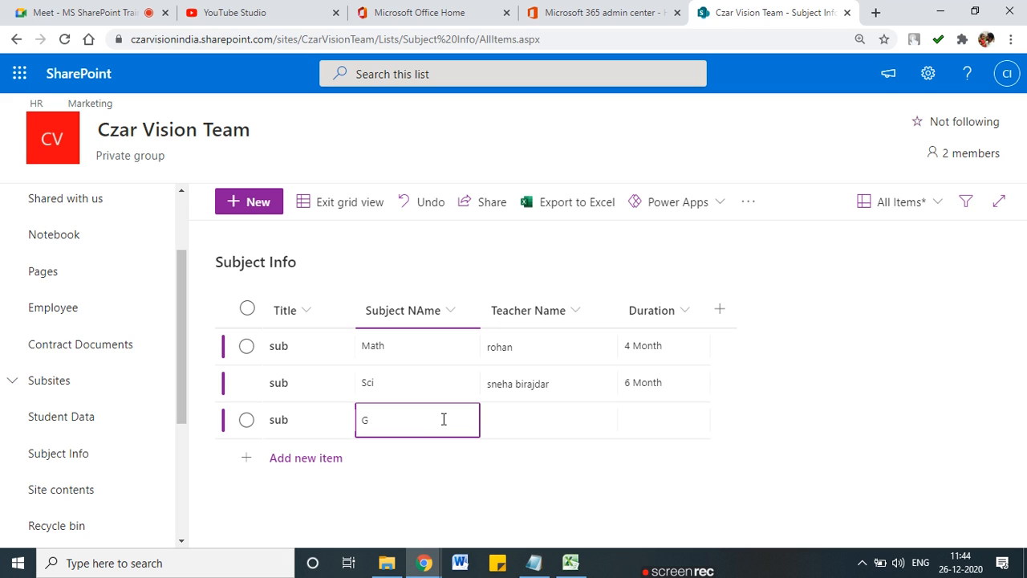
text(Phy)
key(Tab)
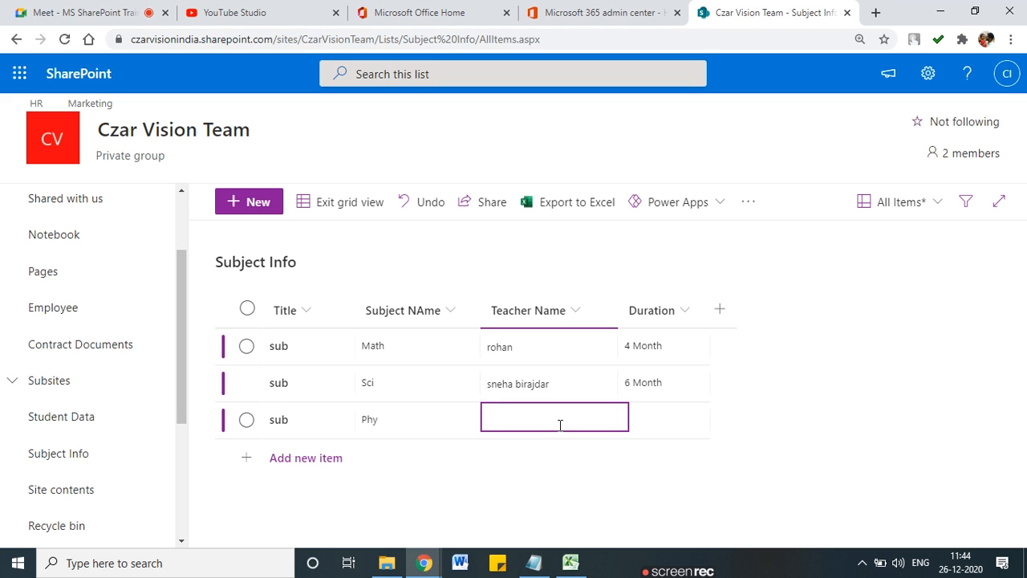
text(pa)
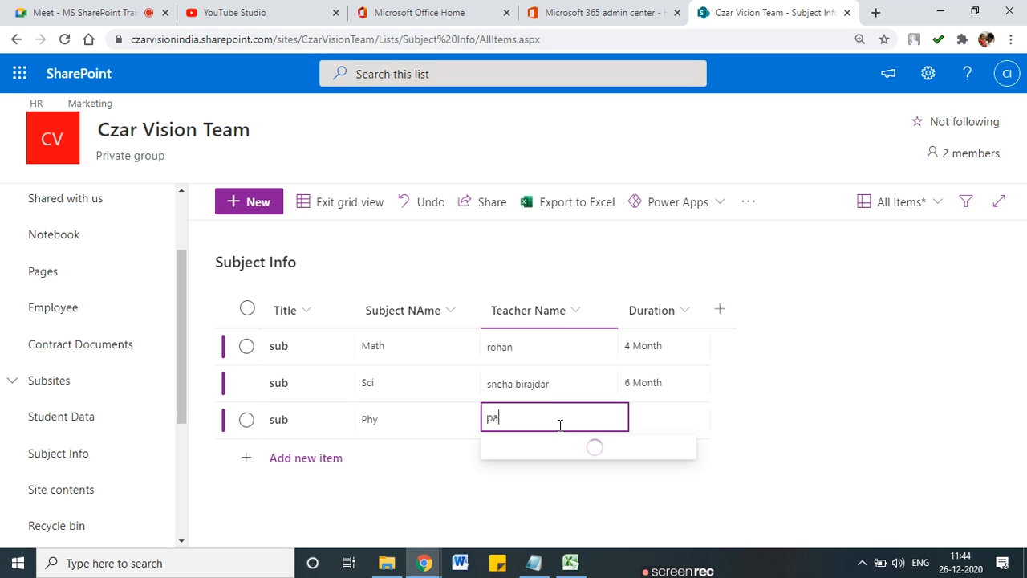
text(n)
click(569, 460)
Step: Give the third row a Duration of 5 Month and exit grid view
click(699, 429)
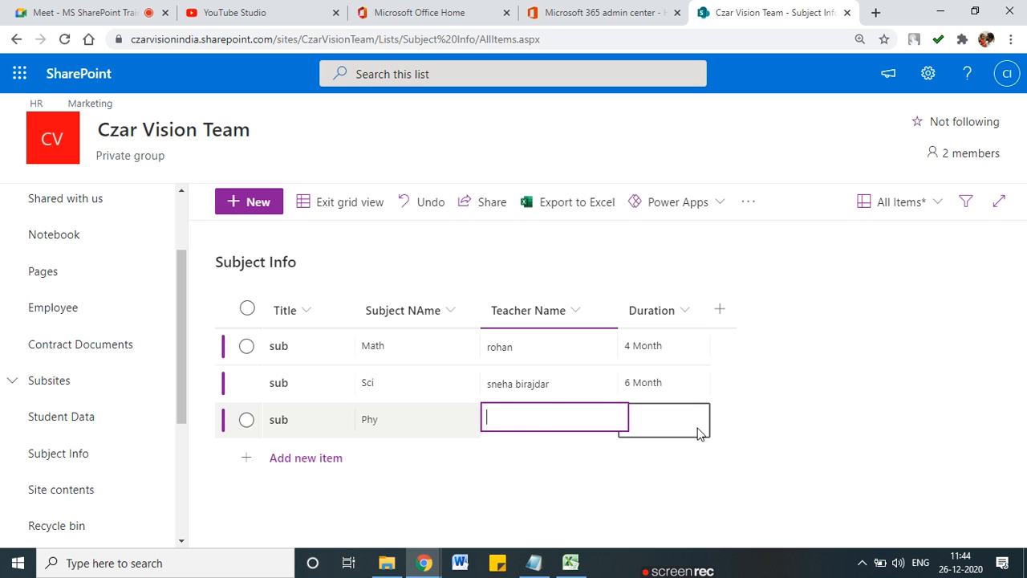
text(5)
key(BackSpace)
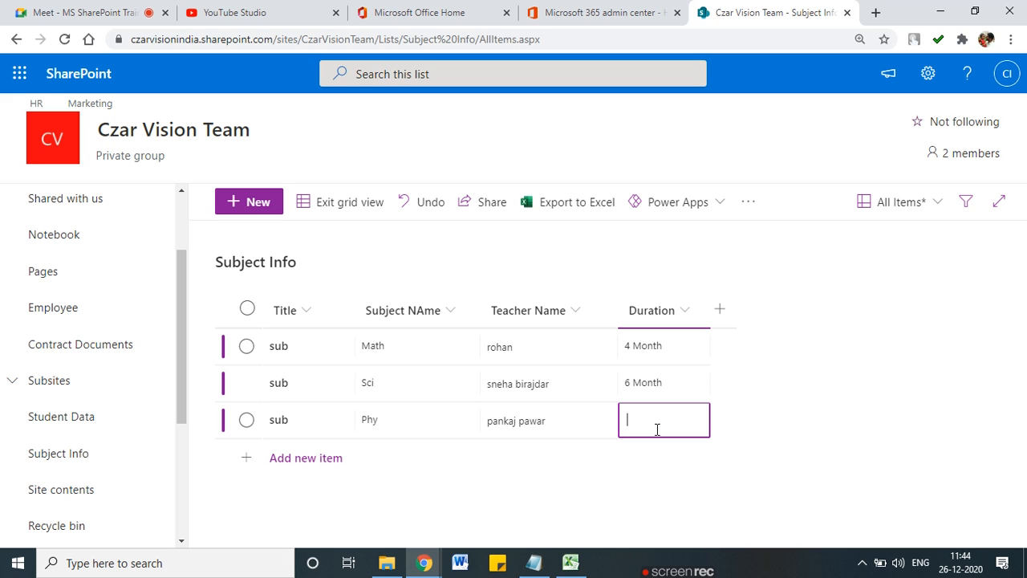
text(5 Month)
click(562, 461)
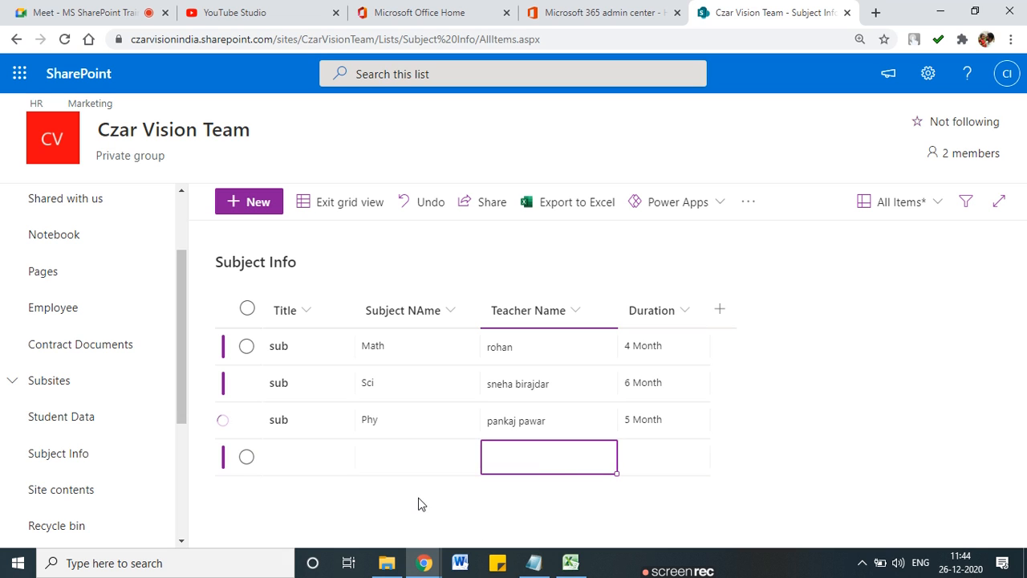
click(340, 205)
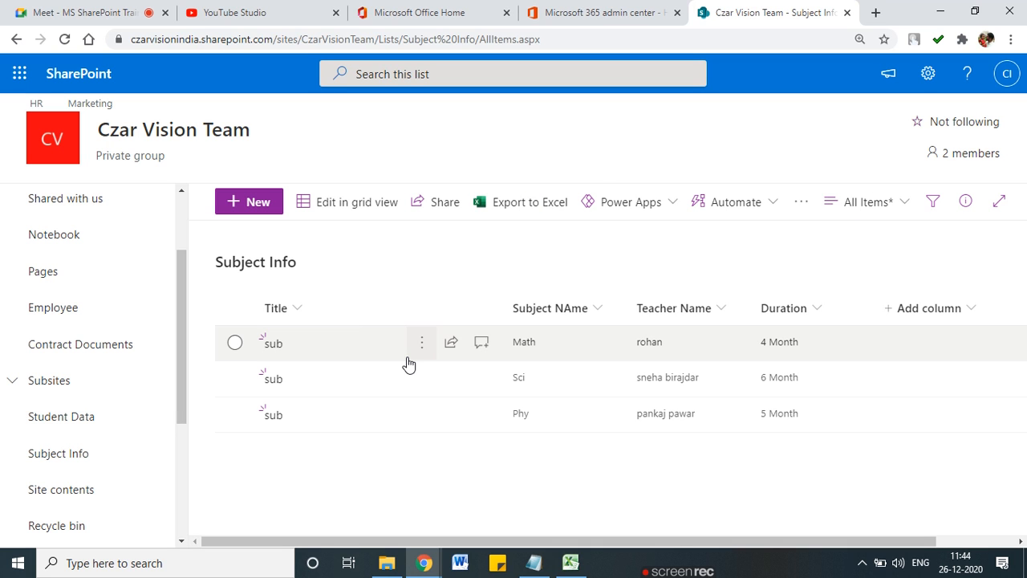
Step: Open the Student Data list from the left navigation, showing its items TEst and RAm
mouse_move(816, 322)
mouse_down()
mouse_move(555, 277)
mouse_move(486, 401)
mouse_move(828, 369)
mouse_move(799, 289)
mouse_up()
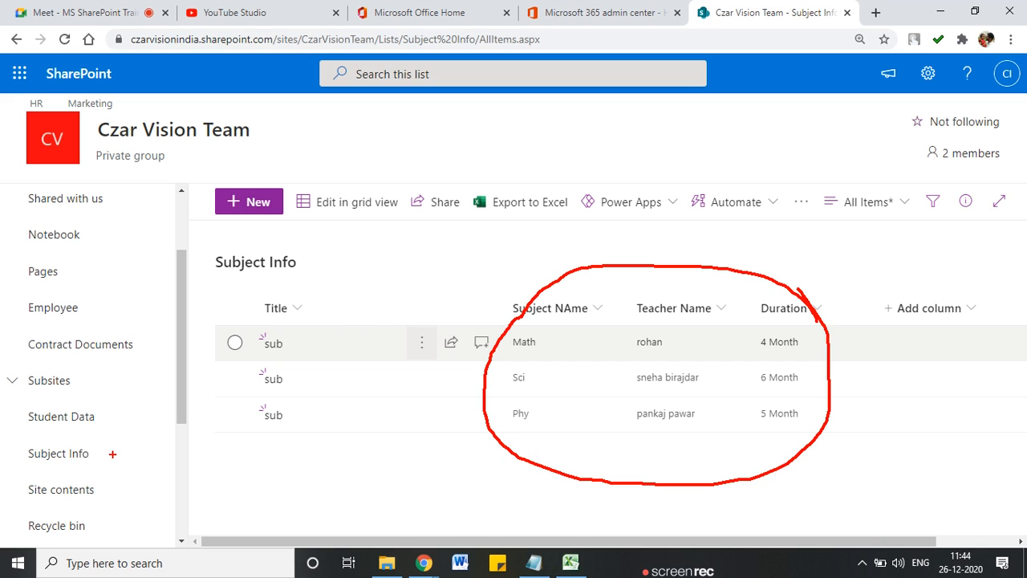
mouse_move(102, 457)
mouse_down()
mouse_move(106, 465)
mouse_move(141, 451)
mouse_up()
key(Escape)
click(90, 418)
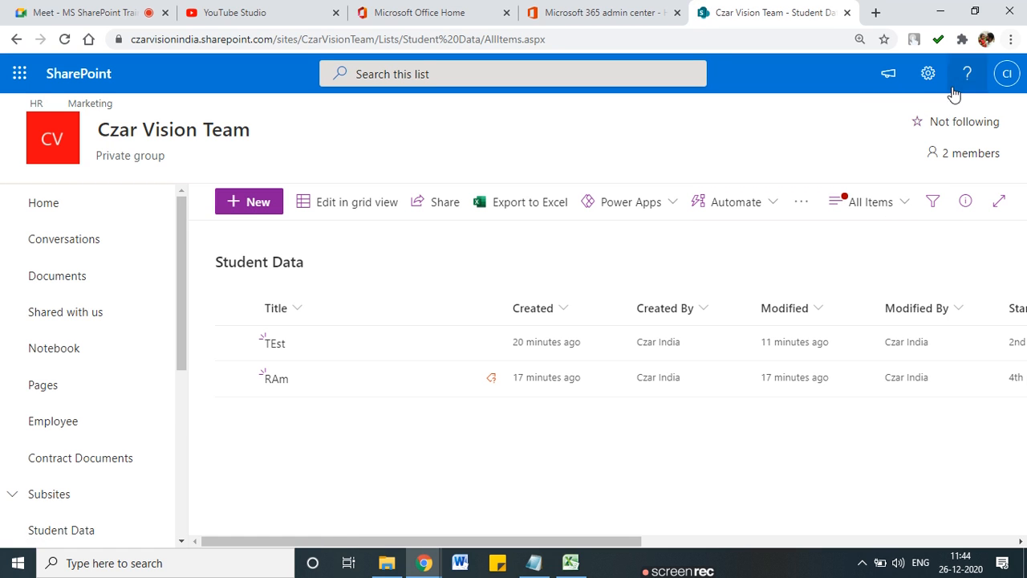
Step: Go to the Student Data list settings and open its Create Column form
click(929, 79)
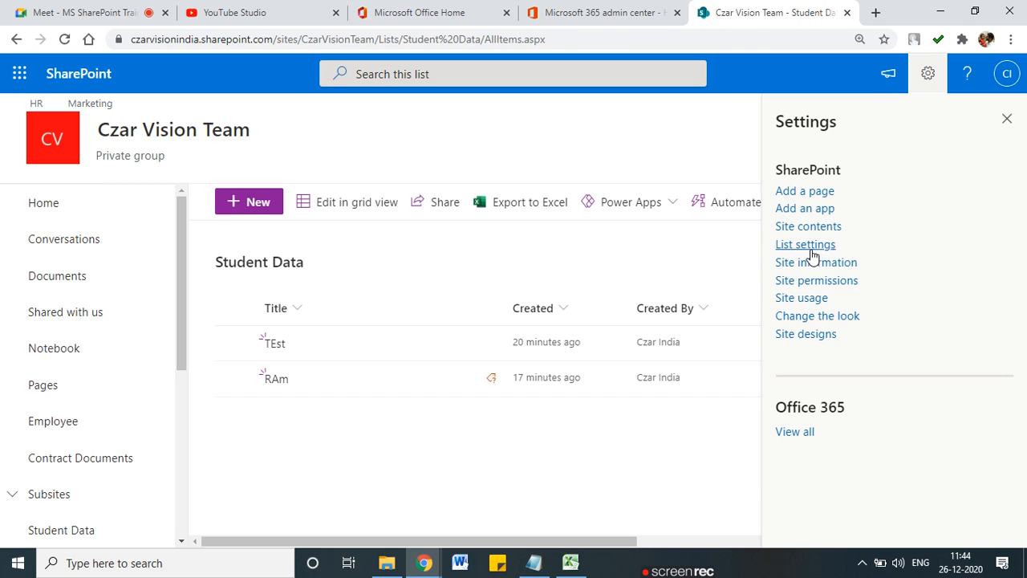
click(812, 244)
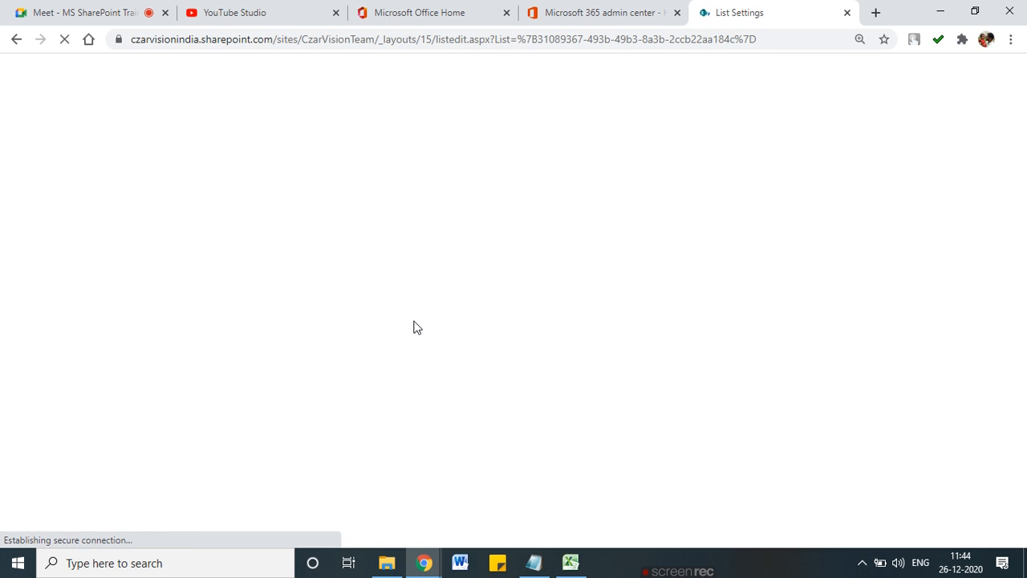
scroll(275, 298, down, 5)
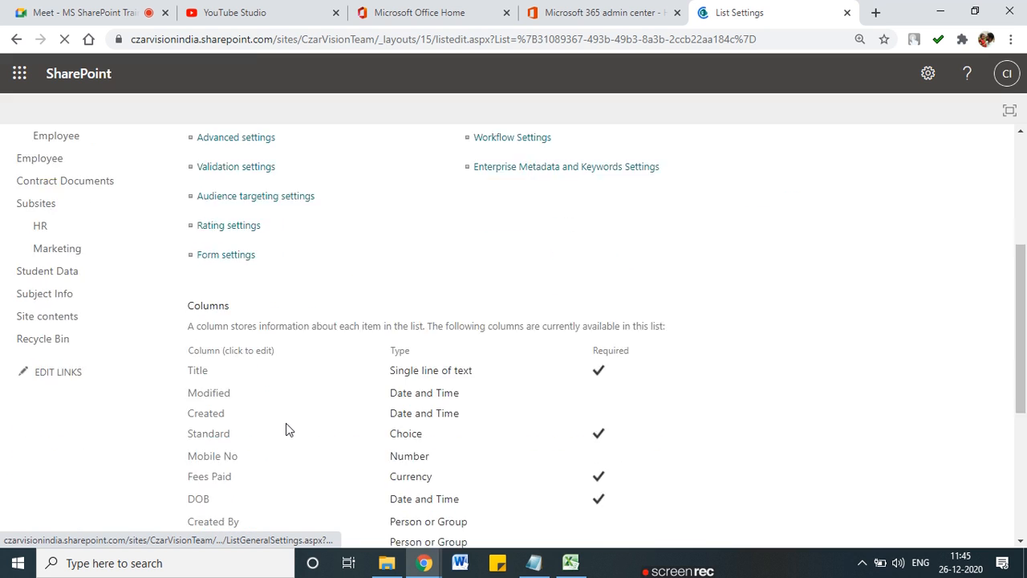
scroll(236, 403, down, 2)
drag(236, 403, 234, 406)
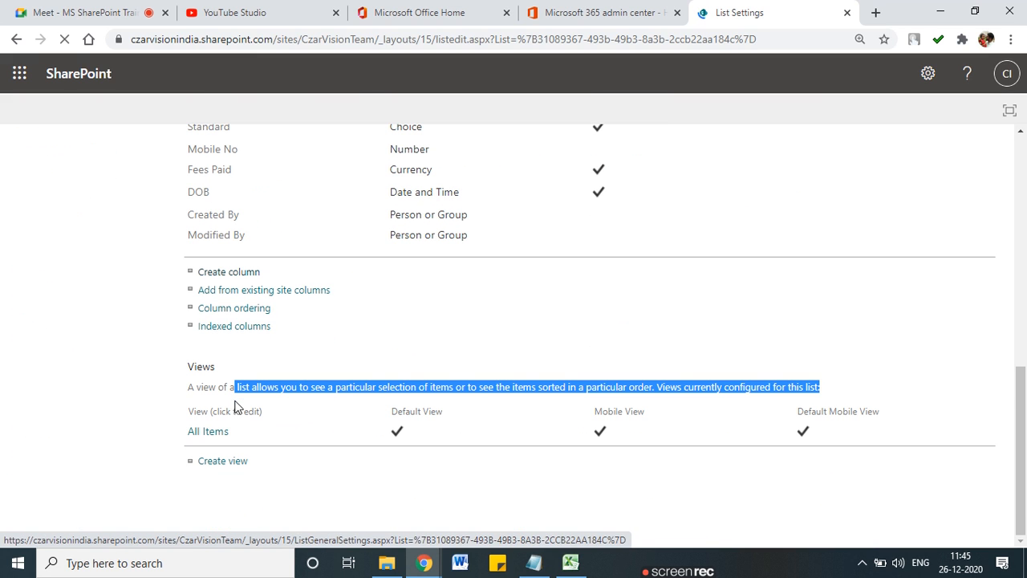
click(229, 277)
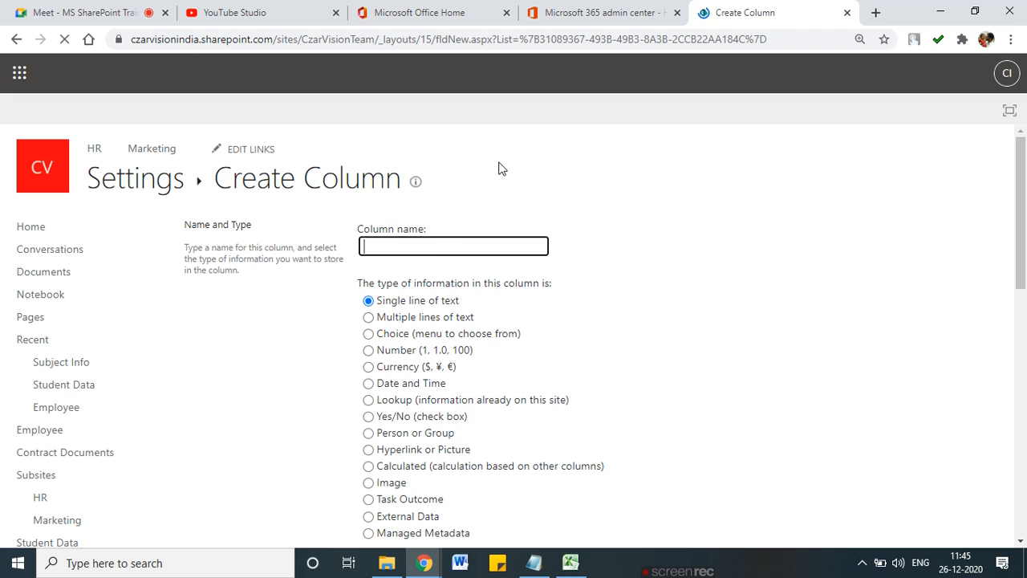
Step: Name the new column 'Select Additional Sub', fixing the spelling, and set its type to Lookup
click(431, 245)
text(Select Adiition)
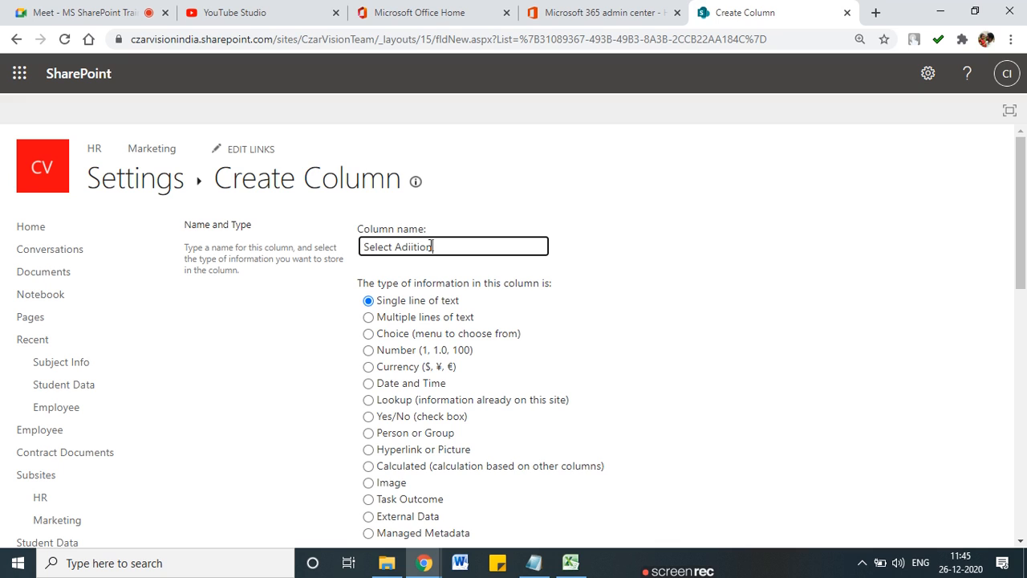
key(BackSpace)
key(BackSpace)
key(BackSpace)
key(BackSpace)
key(BackSpace)
text(tional)
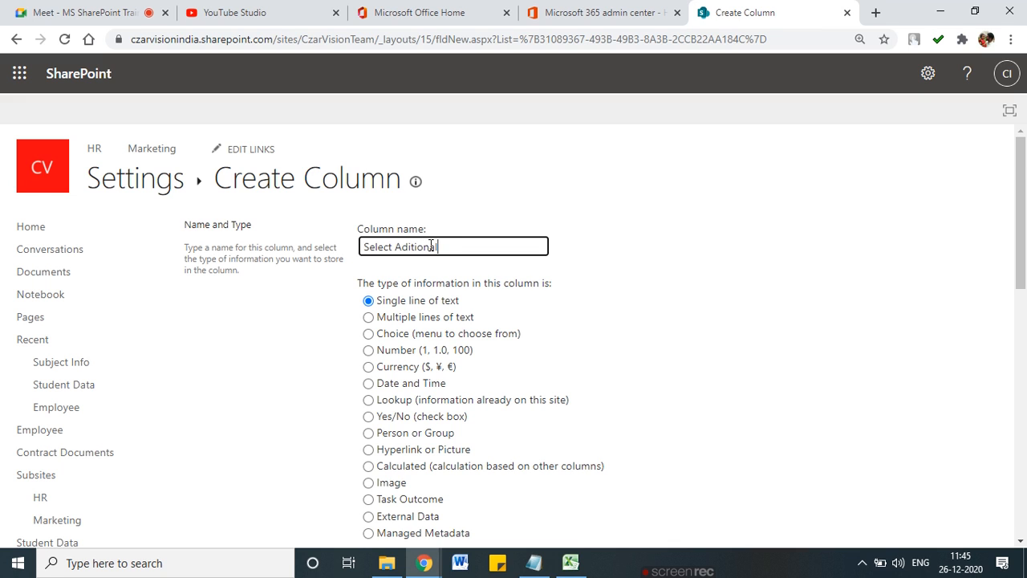
right_click(431, 246)
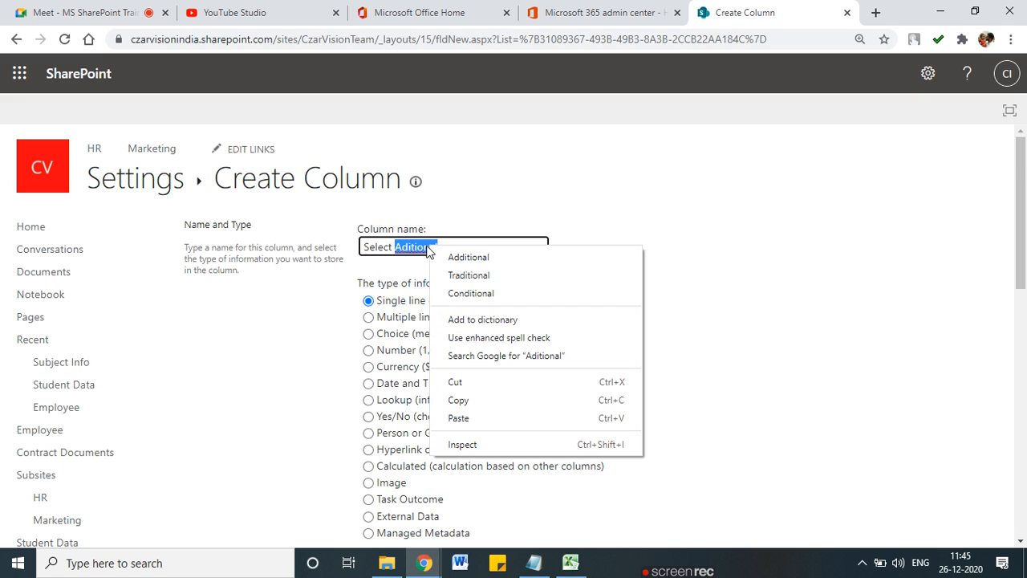
click(460, 256)
text(Sub)
click(634, 377)
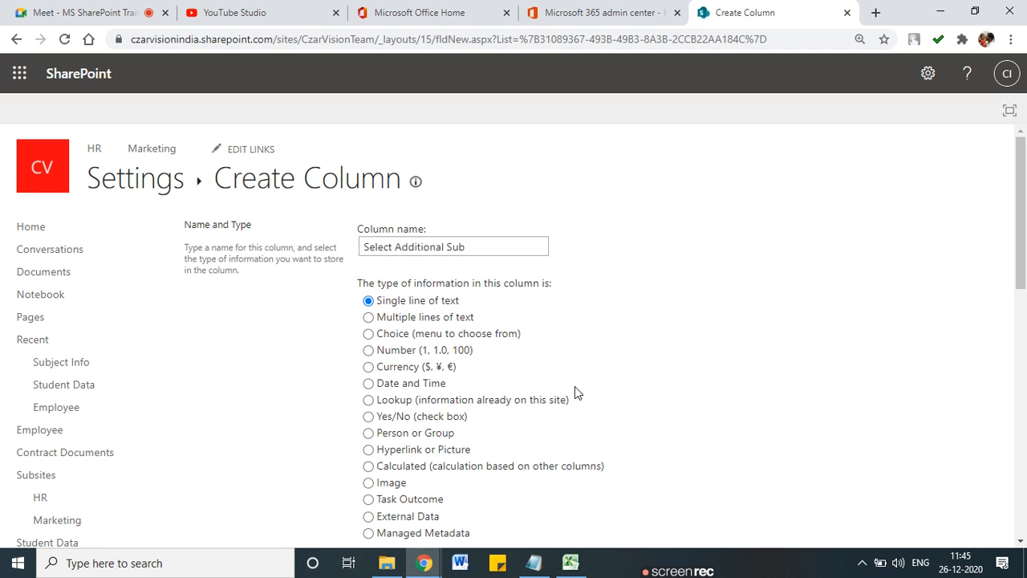
scroll(575, 393, down, 1)
click(368, 325)
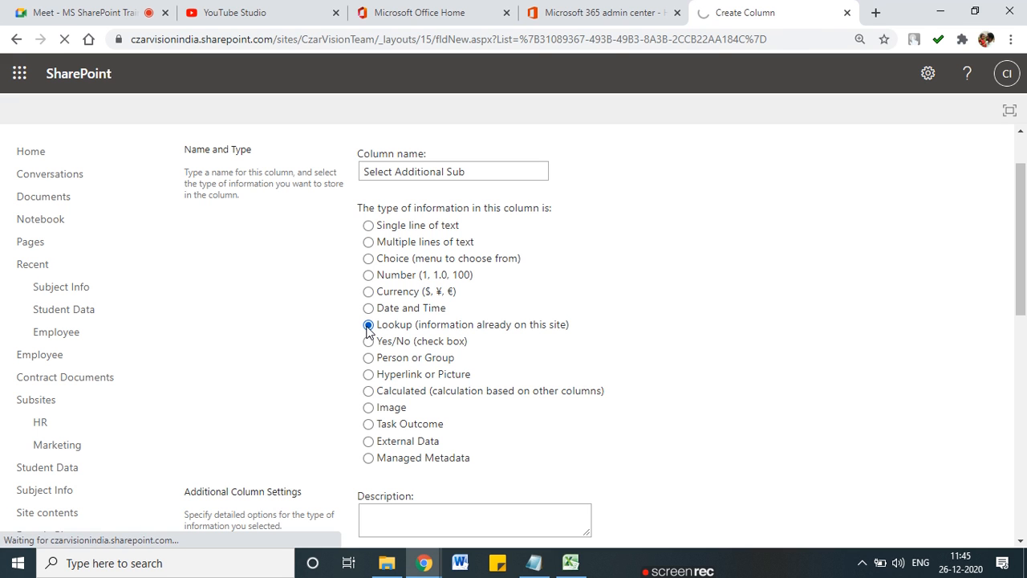
Step: Add the description 'Select Additional subject', require a value, and annotate the lookup settings
scroll(599, 427, down, 7)
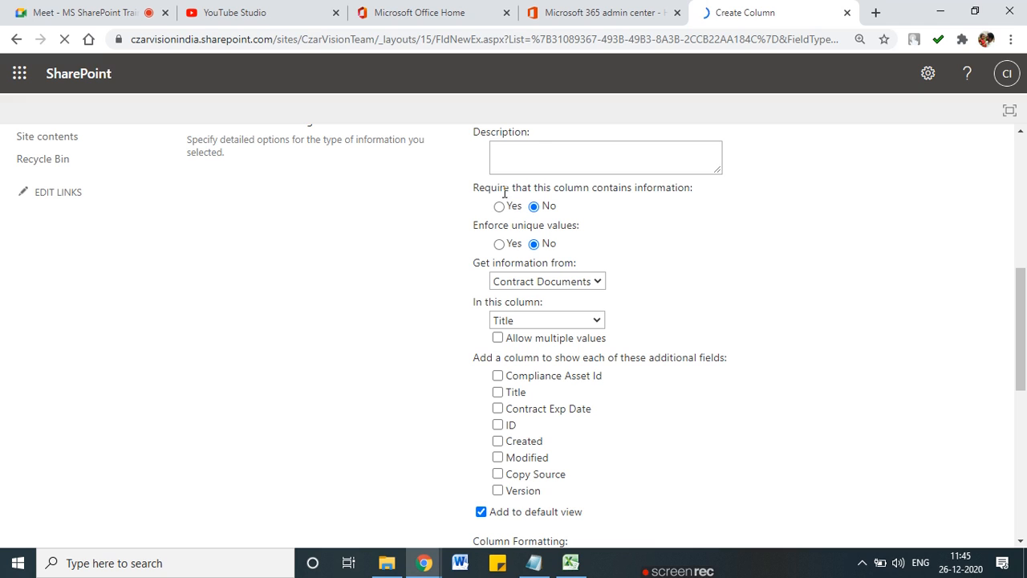
click(532, 153)
text(Slect)
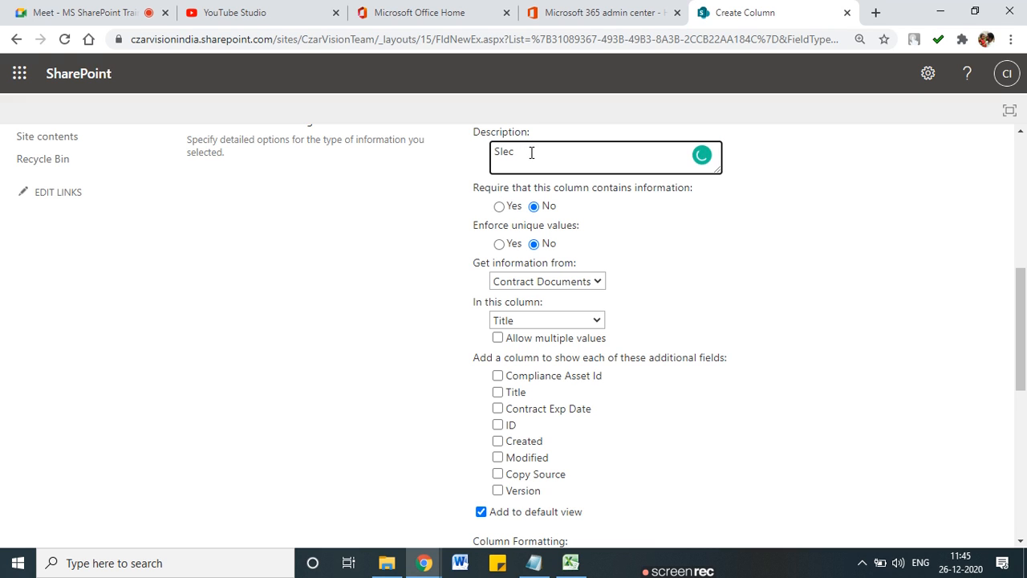
key(BackSpace)
text(elect Additional )
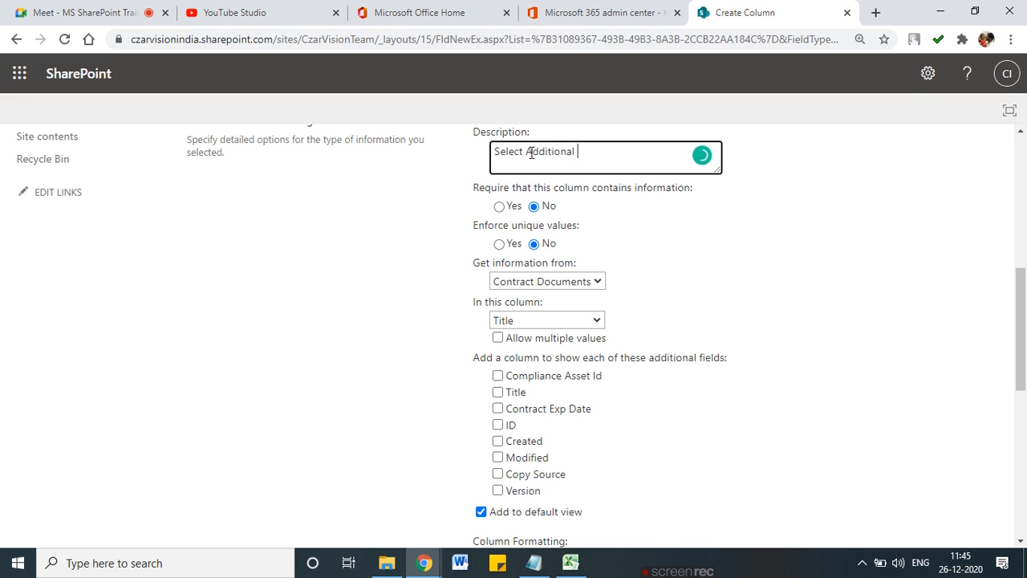
text(subk)
key(BackSpace)
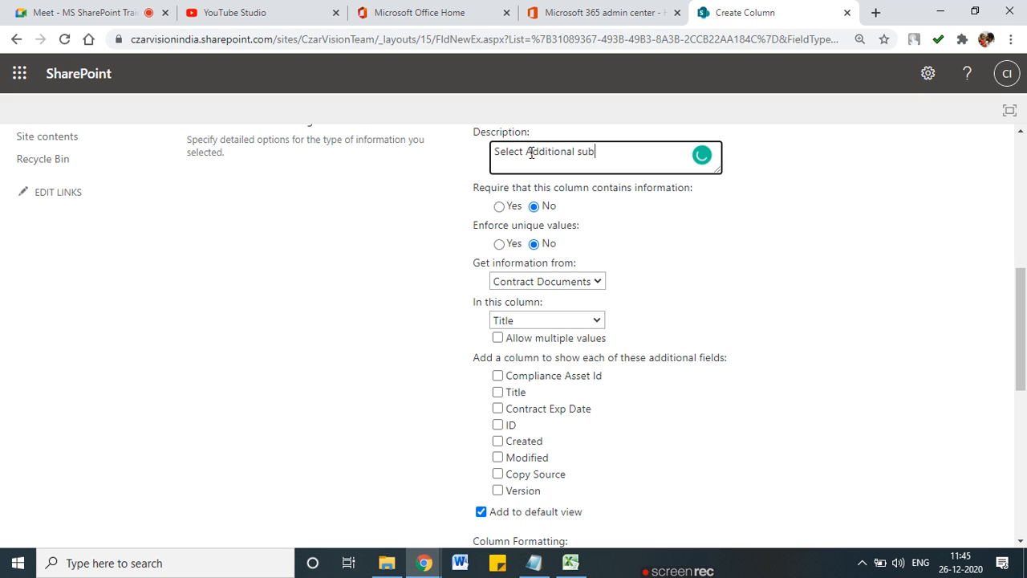
text(ject)
click(501, 213)
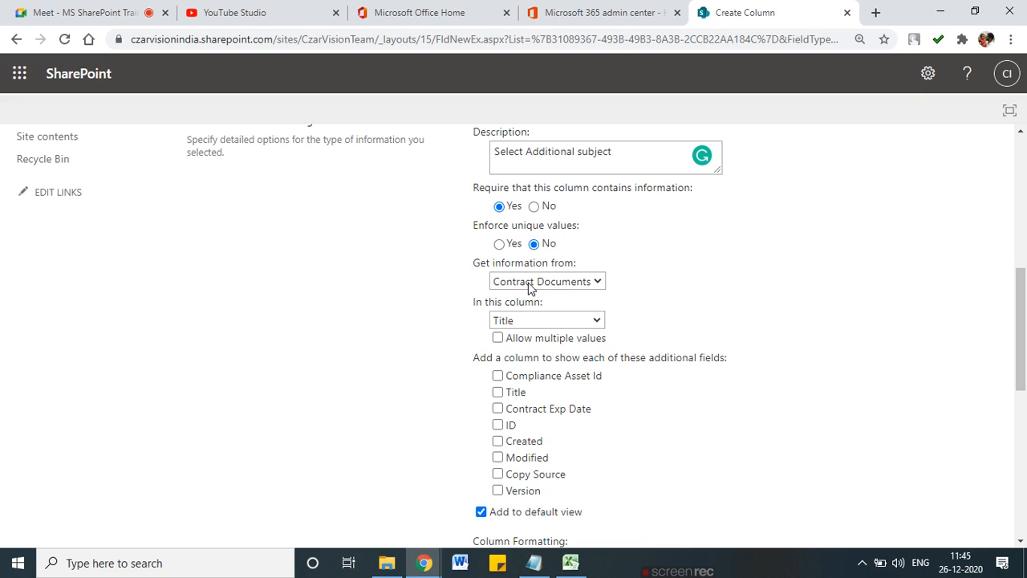
mouse_move(509, 249)
mouse_down()
mouse_move(448, 267)
mouse_move(488, 283)
mouse_move(630, 281)
mouse_move(481, 254)
mouse_up()
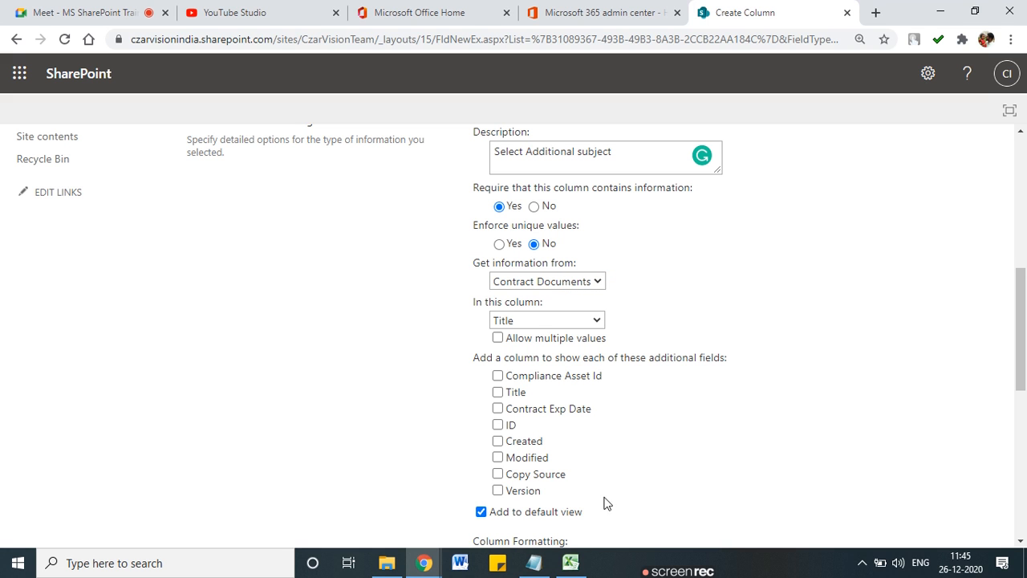
click(572, 562)
mouse_move(605, 188)
mouse_down()
mouse_move(653, 401)
mouse_move(626, 172)
mouse_move(564, 171)
mouse_up()
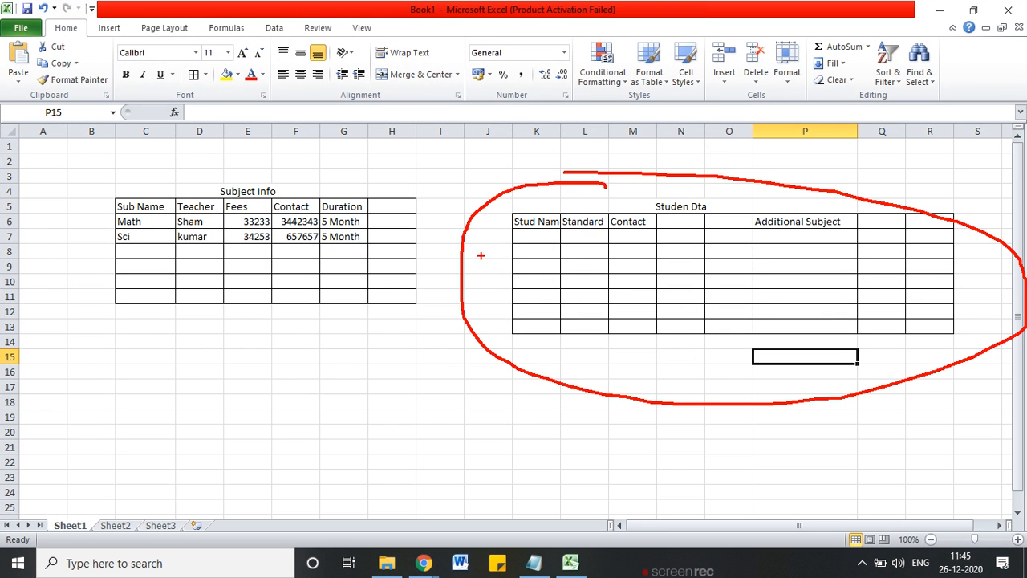
drag(184, 361, 239, 361)
drag(197, 405, 246, 406)
drag(203, 439, 258, 446)
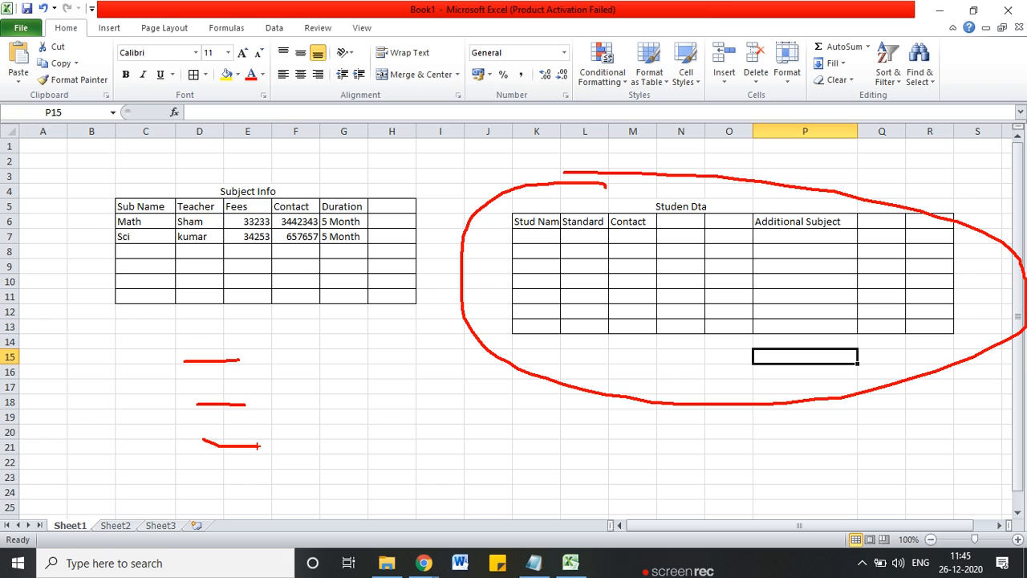
drag(410, 204, 790, 205)
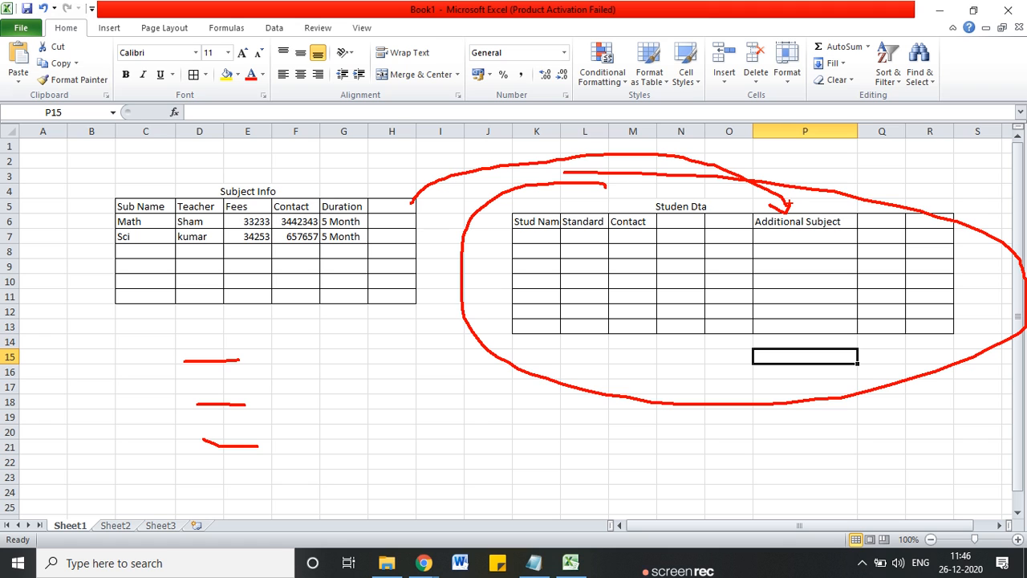
key(Escape)
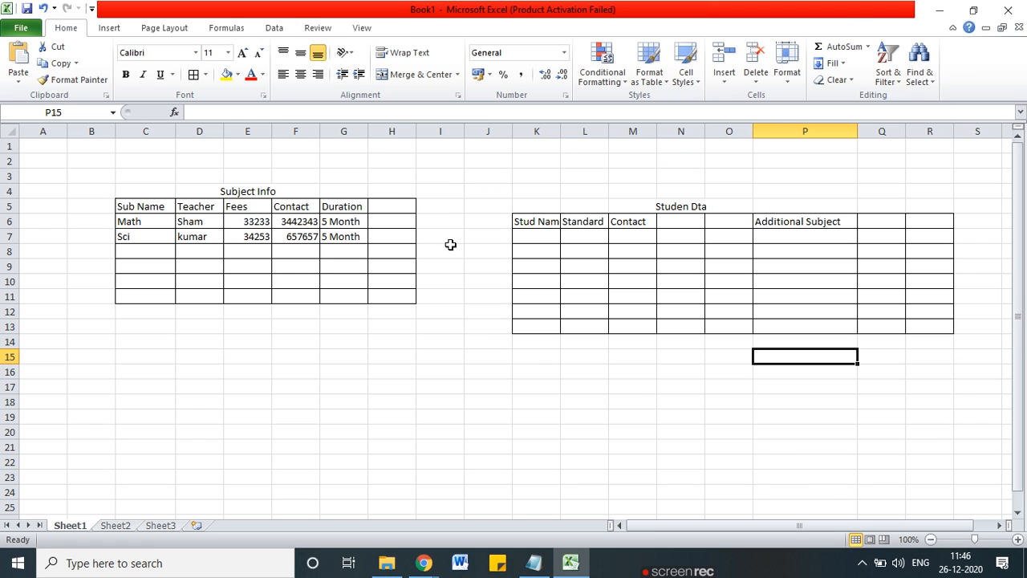
key(alt+Tab)
click(598, 283)
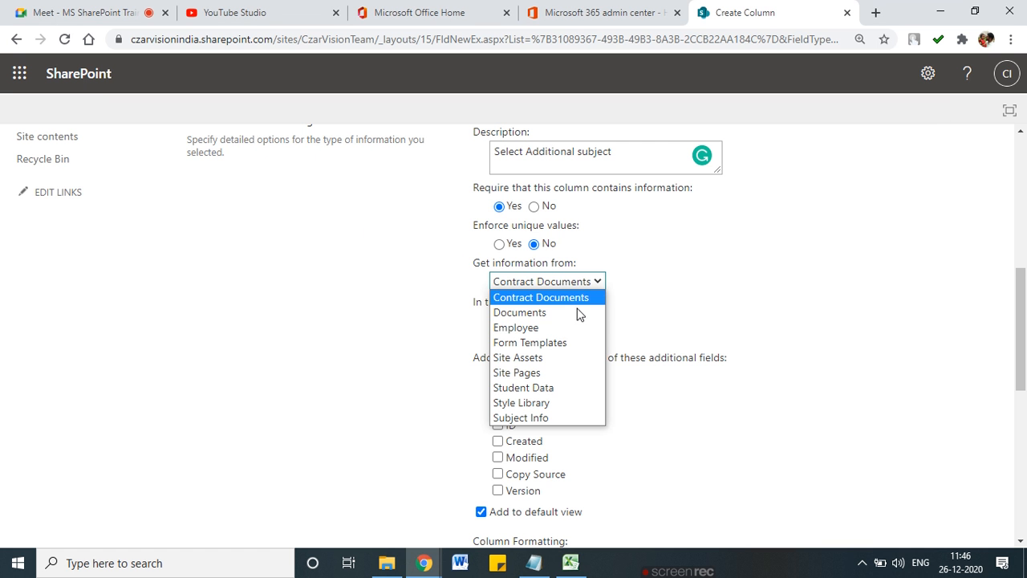
Step: Base the lookup on the Subject Info list's Subject NAme column
click(562, 417)
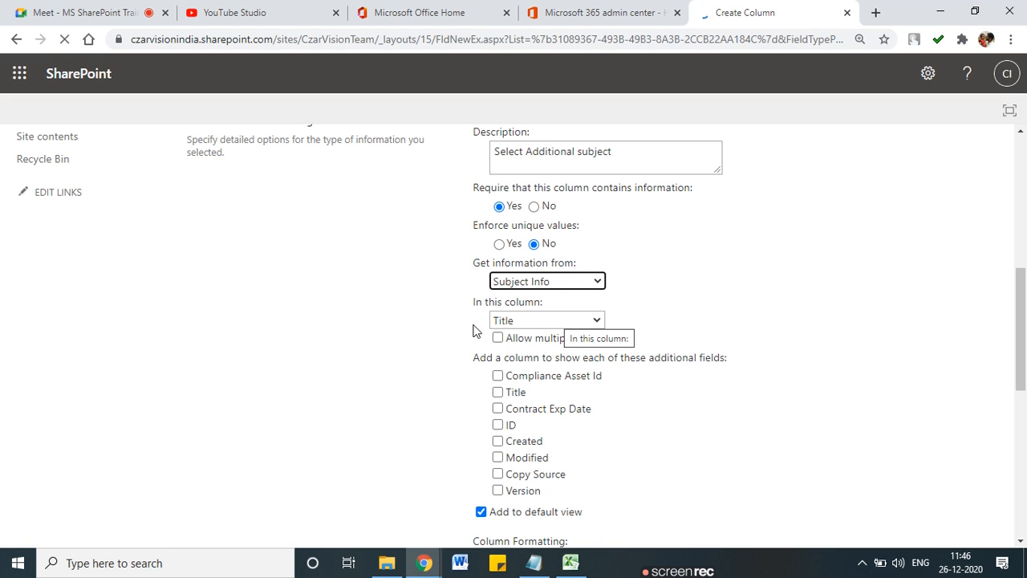
scroll(386, 325, down, 12)
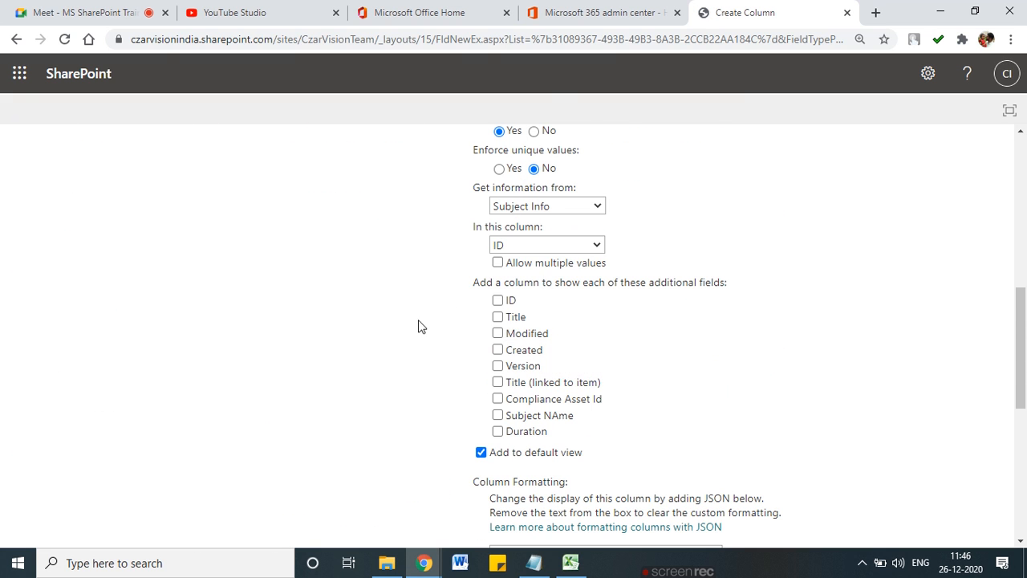
click(553, 246)
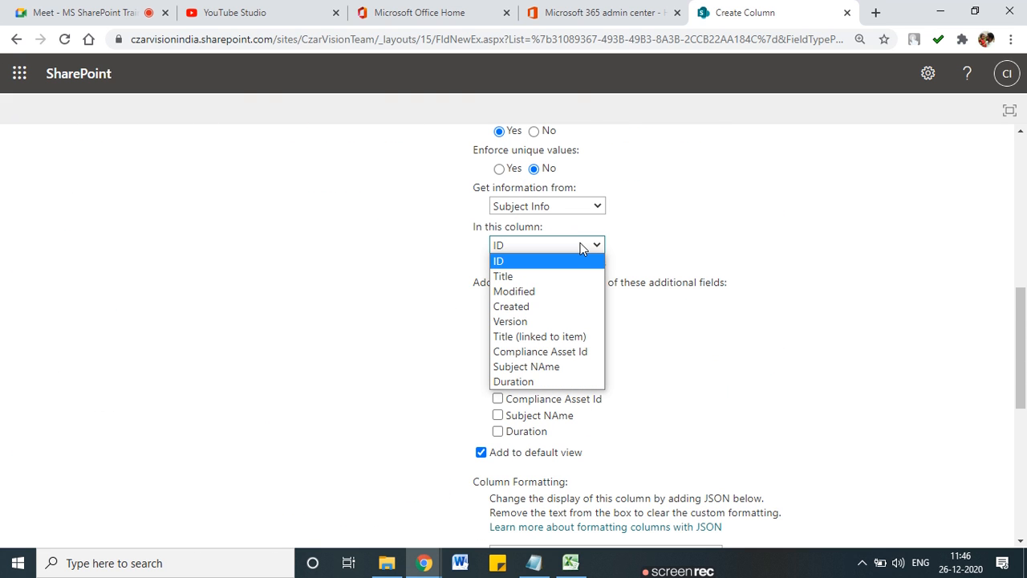
click(560, 366)
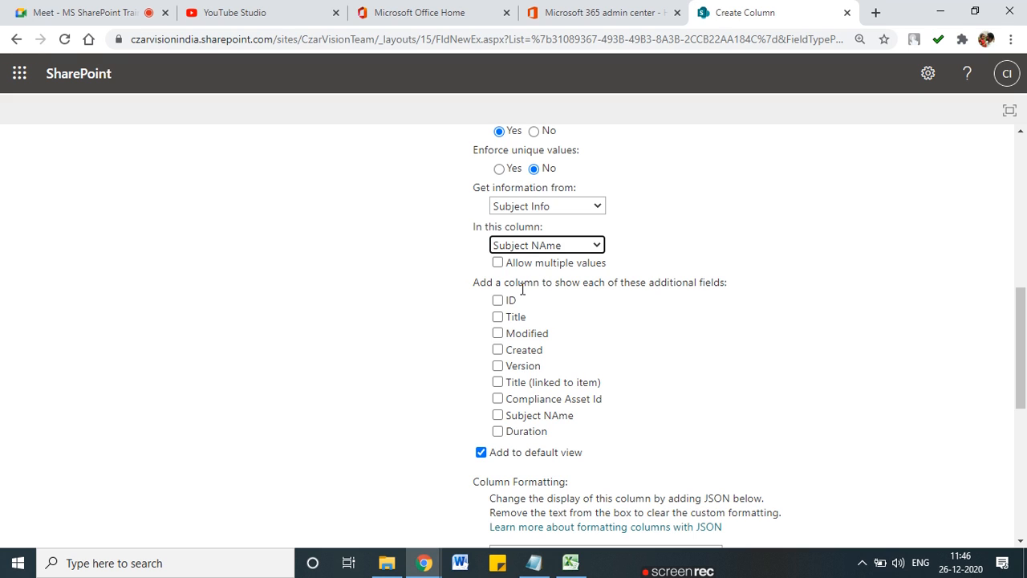
Step: Add Title, Subject NAme and Duration as extra lookup fields, then duplicate the Create Column tab
click(497, 432)
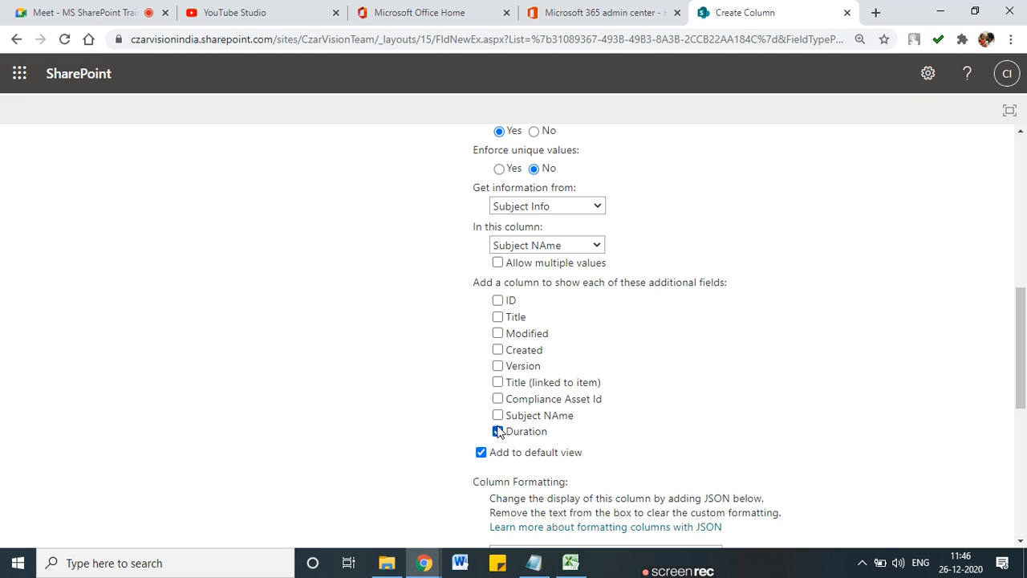
click(499, 318)
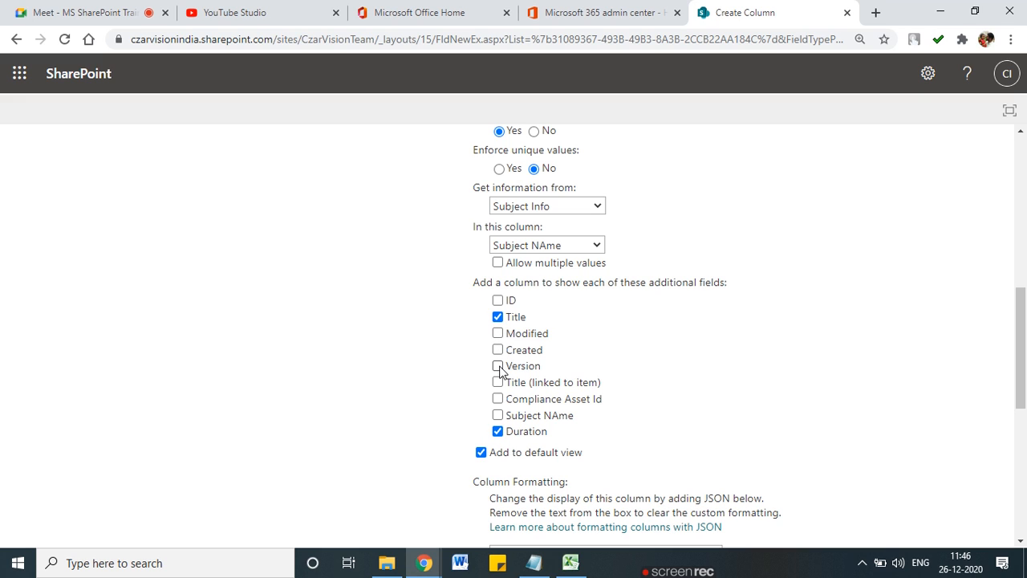
click(498, 415)
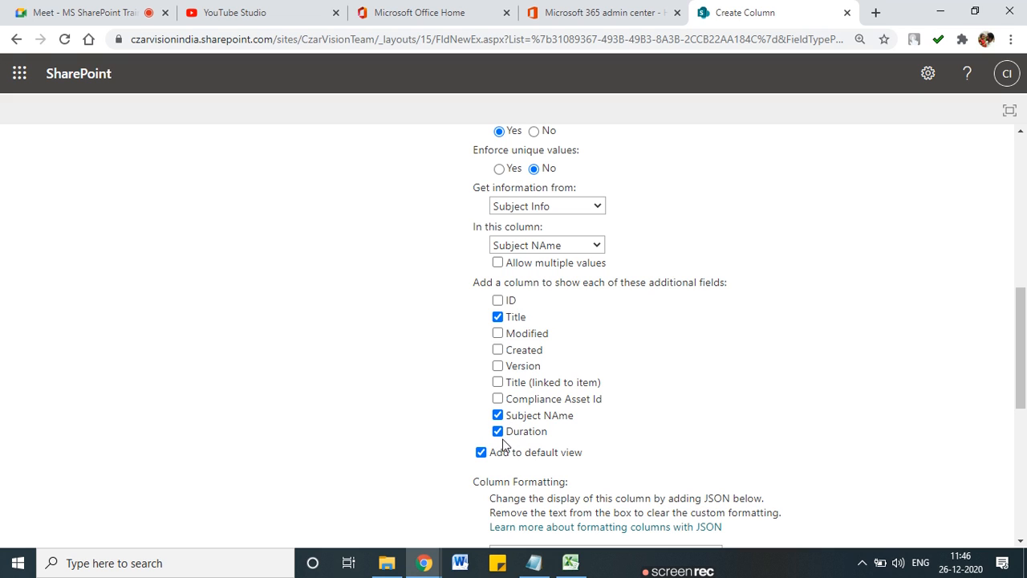
drag(541, 440, 554, 431)
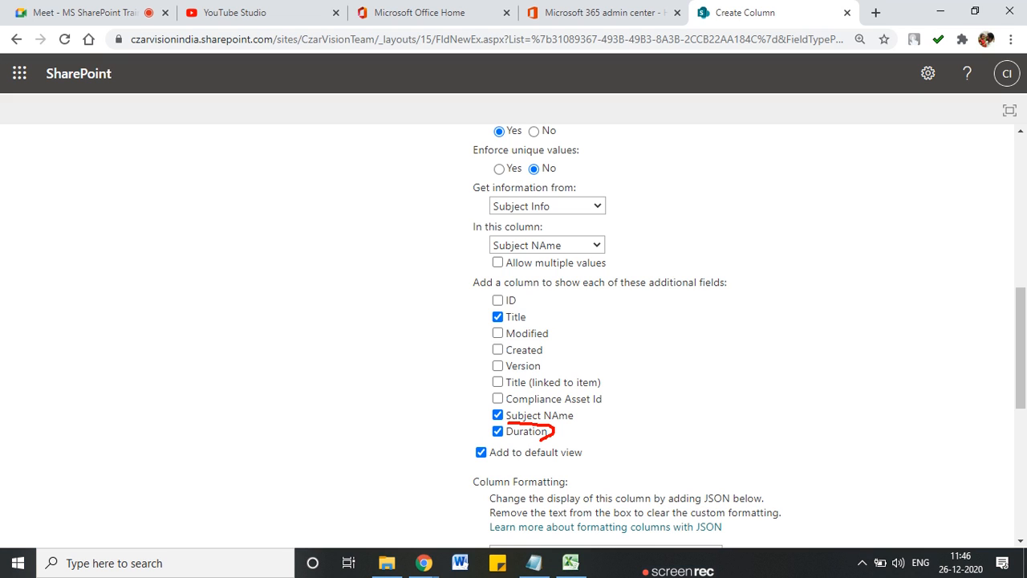
key(Escape)
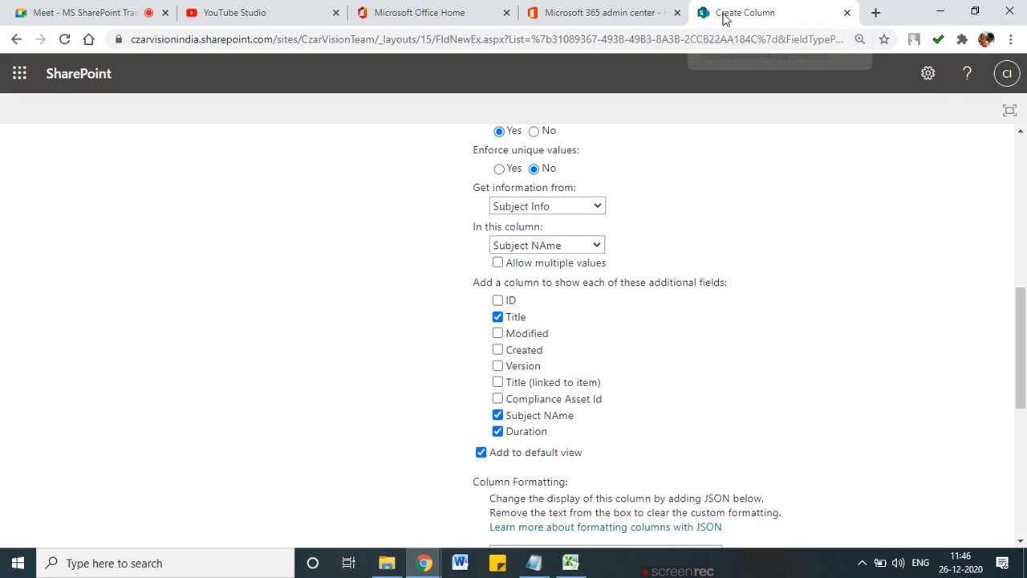
right_click(753, 16)
click(813, 107)
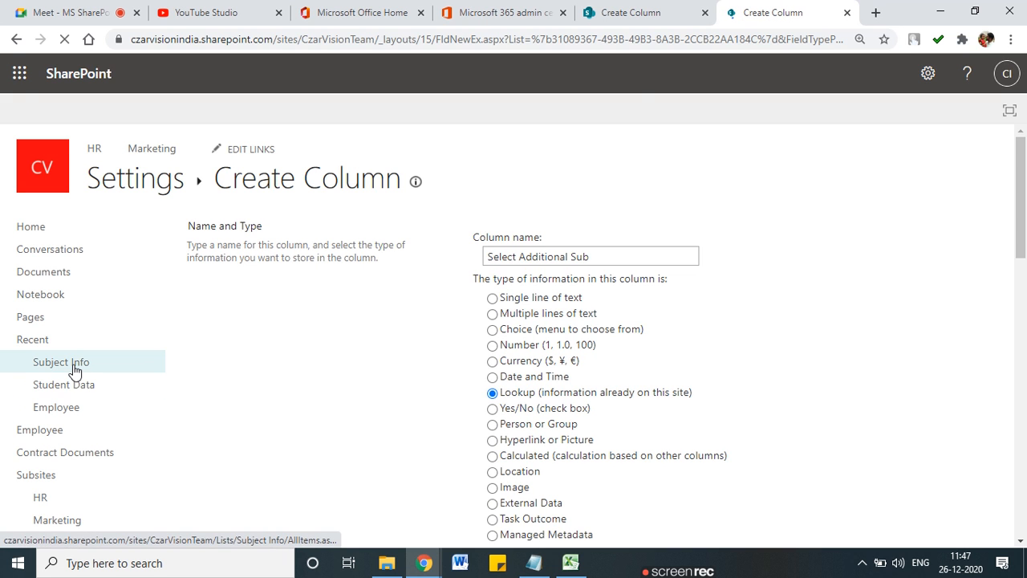
click(75, 369)
drag(757, 19, 594, 25)
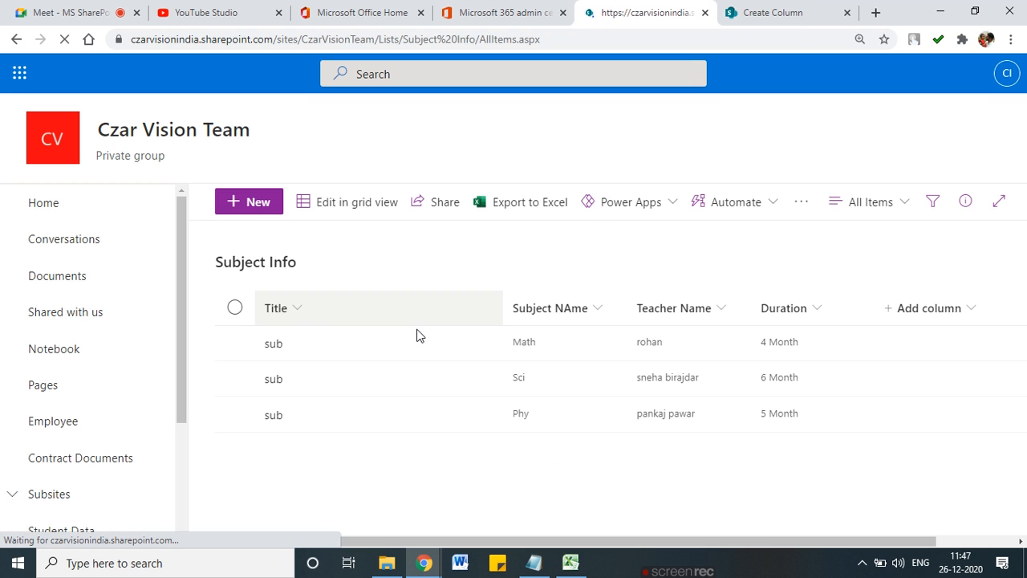
mouse_move(559, 287)
mouse_down()
mouse_move(505, 302)
mouse_move(586, 329)
mouse_move(570, 284)
mouse_up()
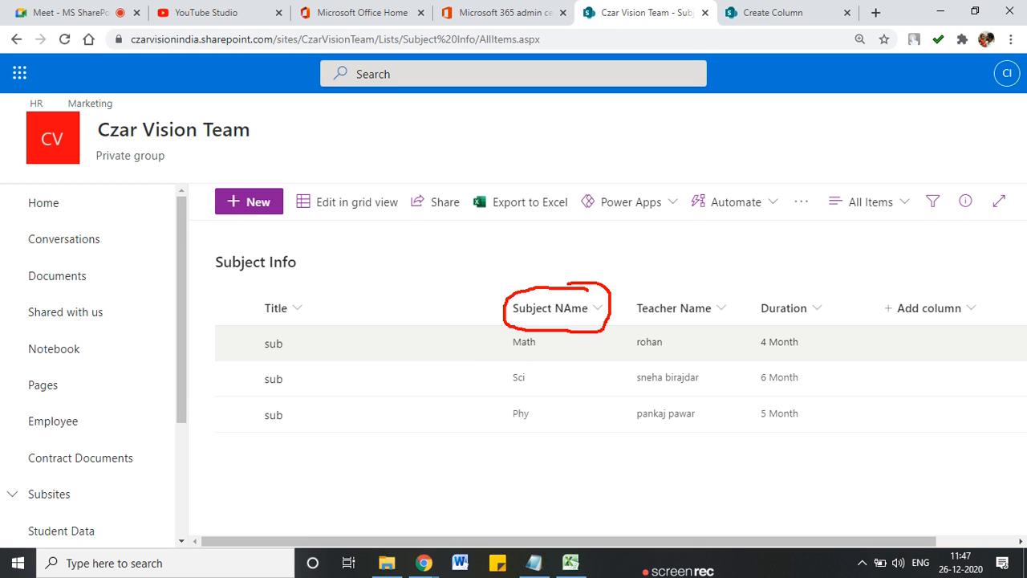
drag(668, 294, 675, 302)
mouse_move(731, 282)
mouse_down()
mouse_move(746, 297)
mouse_move(650, 263)
mouse_move(630, 369)
mouse_move(695, 413)
mouse_up()
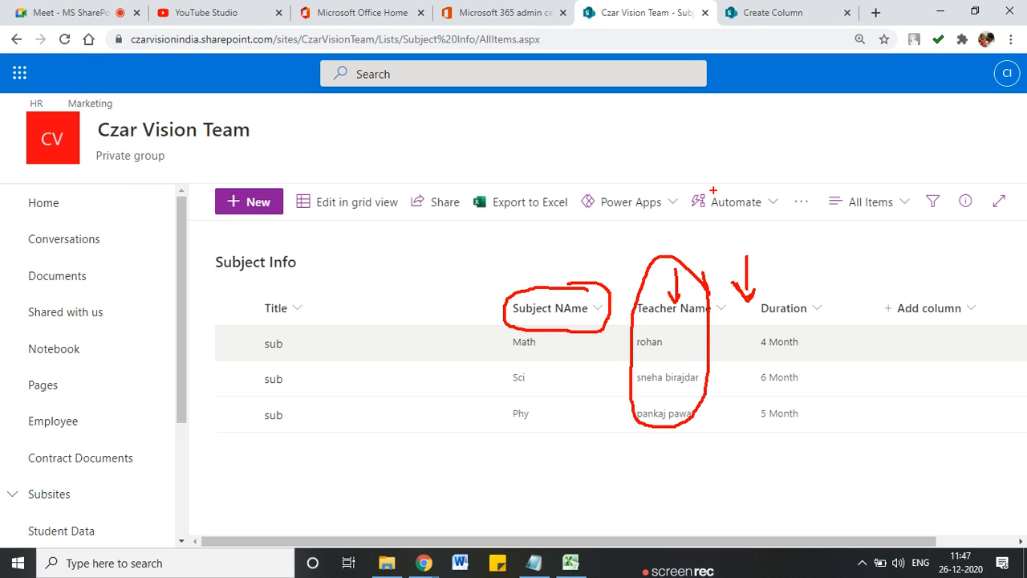
click(754, 13)
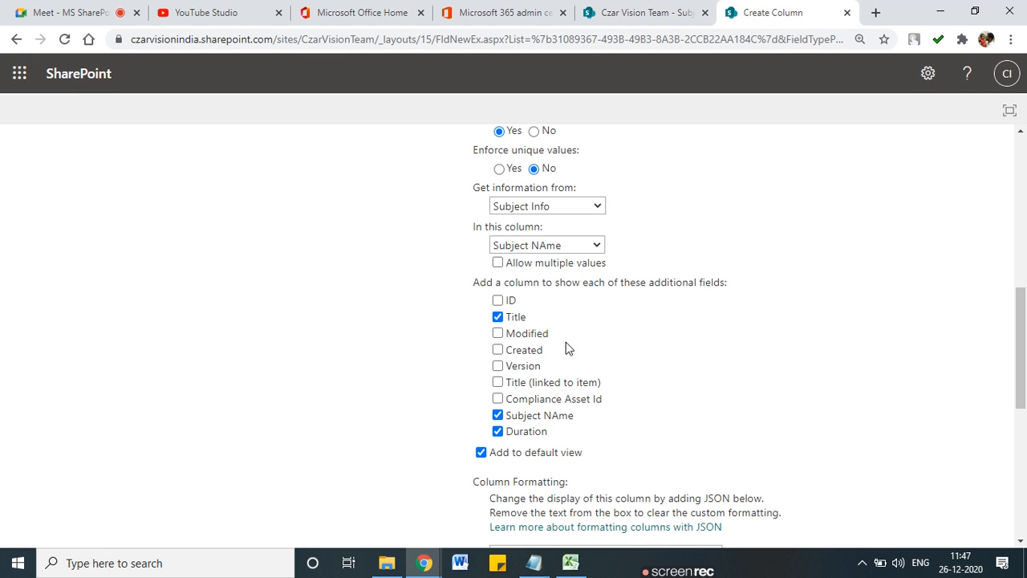
mouse_move(574, 308)
mouse_down()
mouse_move(615, 341)
mouse_move(616, 445)
mouse_up()
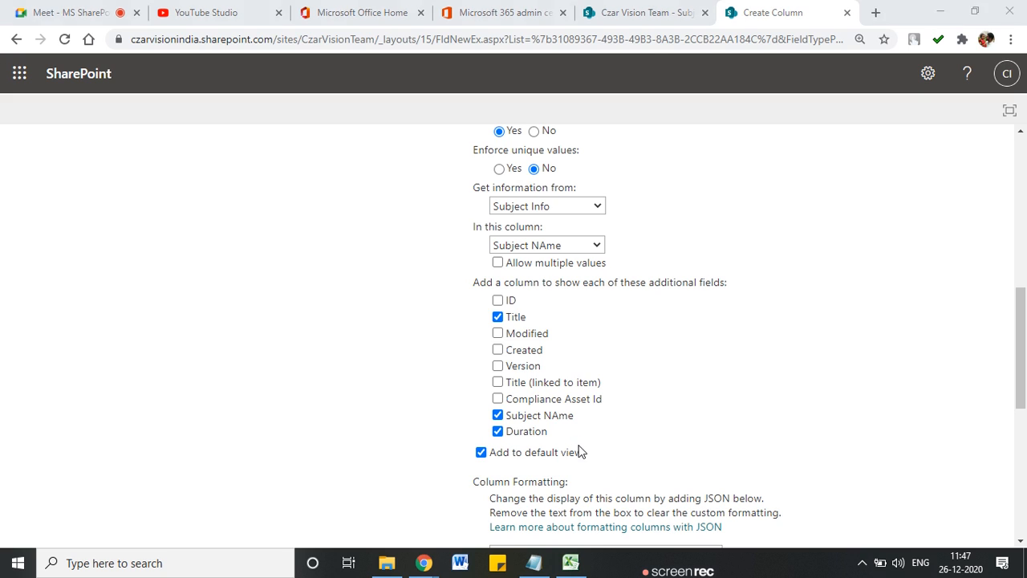
click(649, 12)
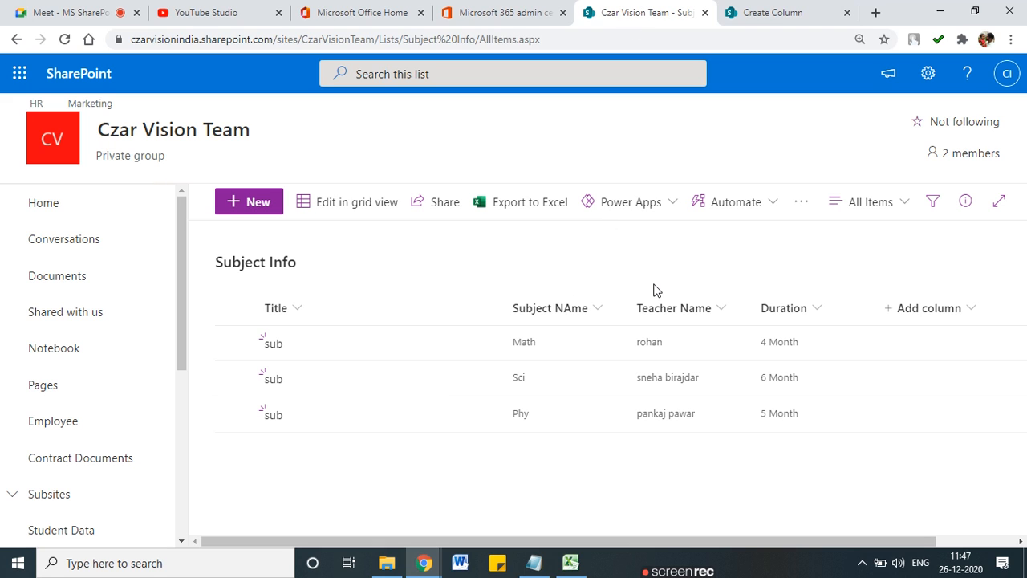
mouse_move(671, 279)
mouse_down()
mouse_move(660, 282)
mouse_move(624, 385)
mouse_move(703, 427)
mouse_move(712, 287)
mouse_up()
mouse_move(799, 281)
mouse_down()
mouse_move(749, 402)
mouse_move(815, 445)
mouse_move(820, 276)
mouse_up()
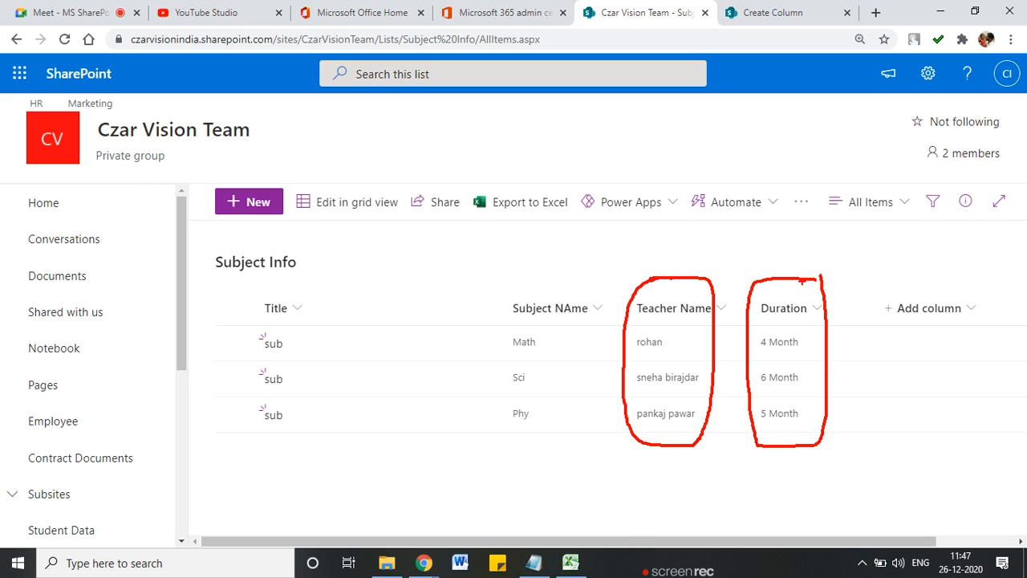
key(Escape)
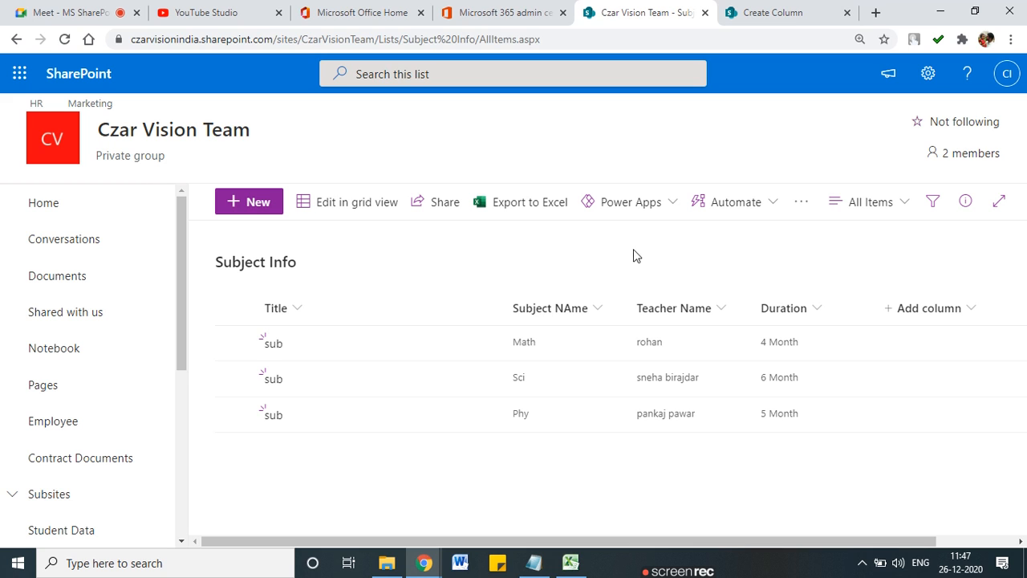
Step: Back on the Create Column tab, confirm with OK to create the lookup column
click(771, 12)
scroll(522, 473, down, 3)
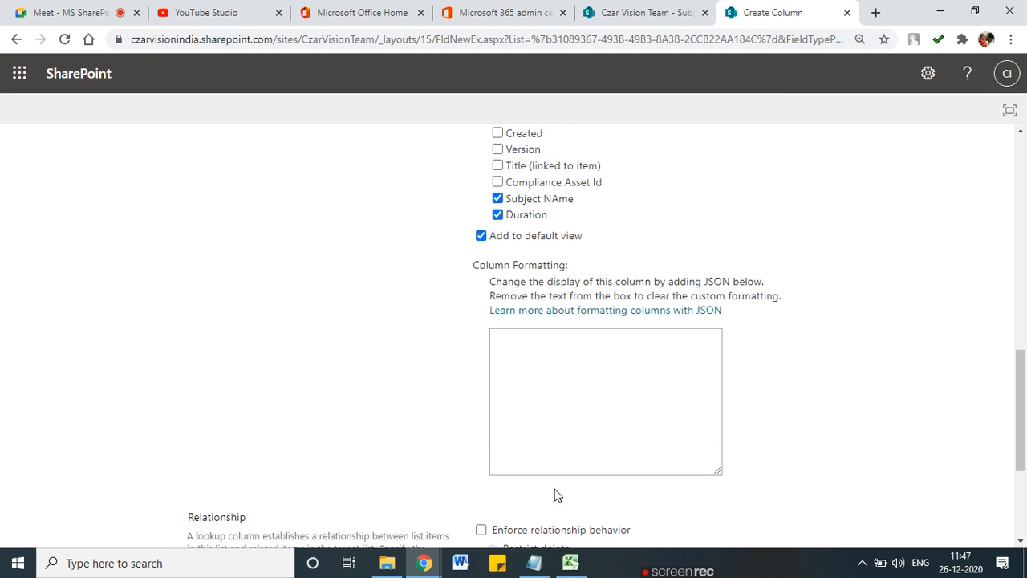
scroll(433, 429, up, 3)
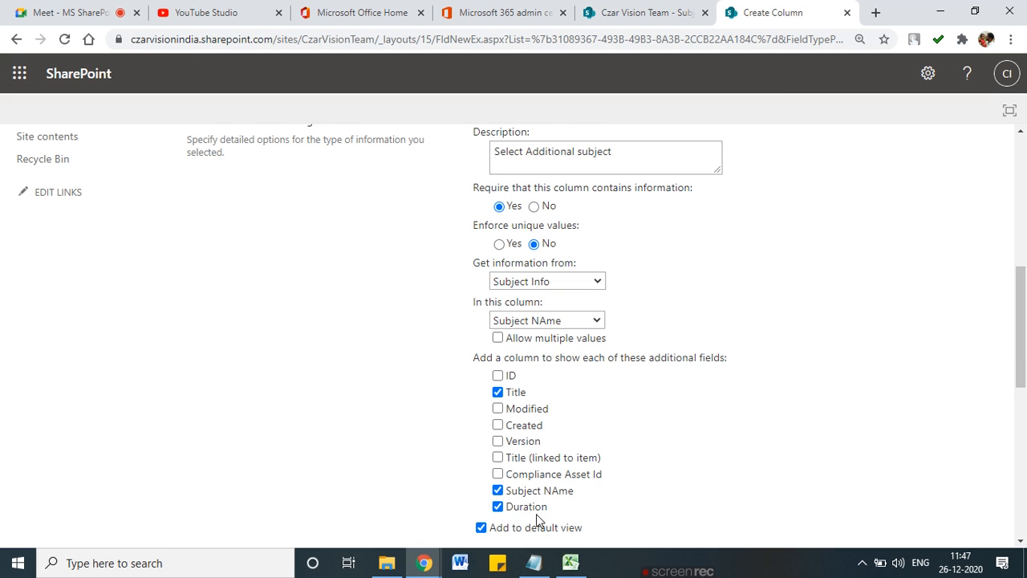
scroll(534, 518, up, 2)
scroll(532, 519, down, 7)
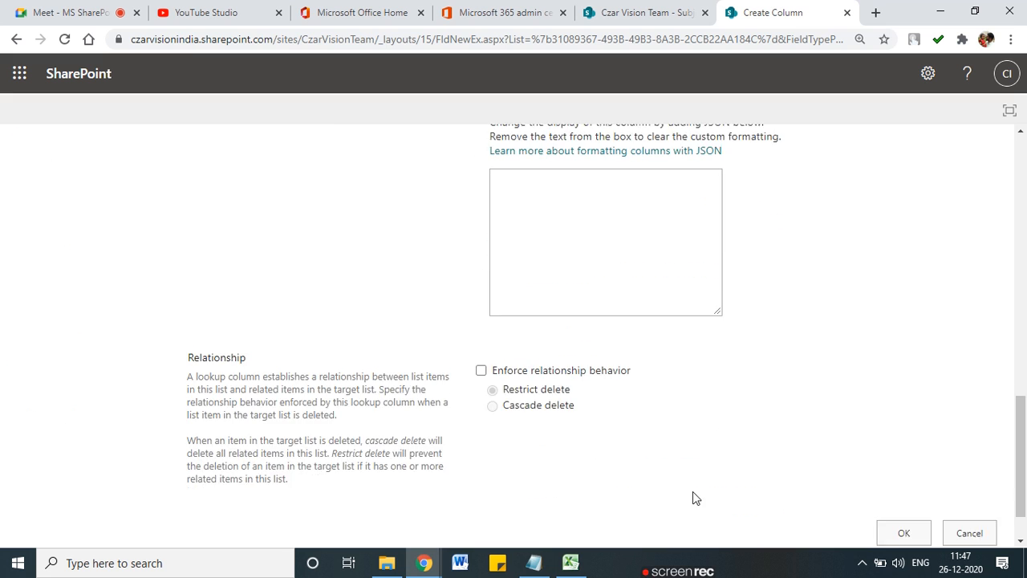
click(889, 471)
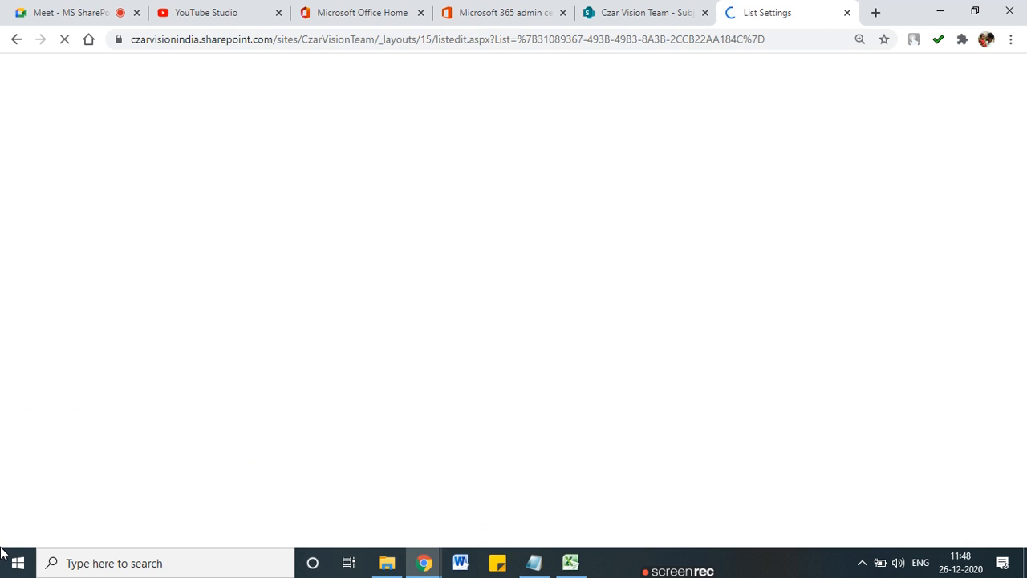
Step: Open the Student Data list from the List Settings page
scroll(329, 452, down, 5)
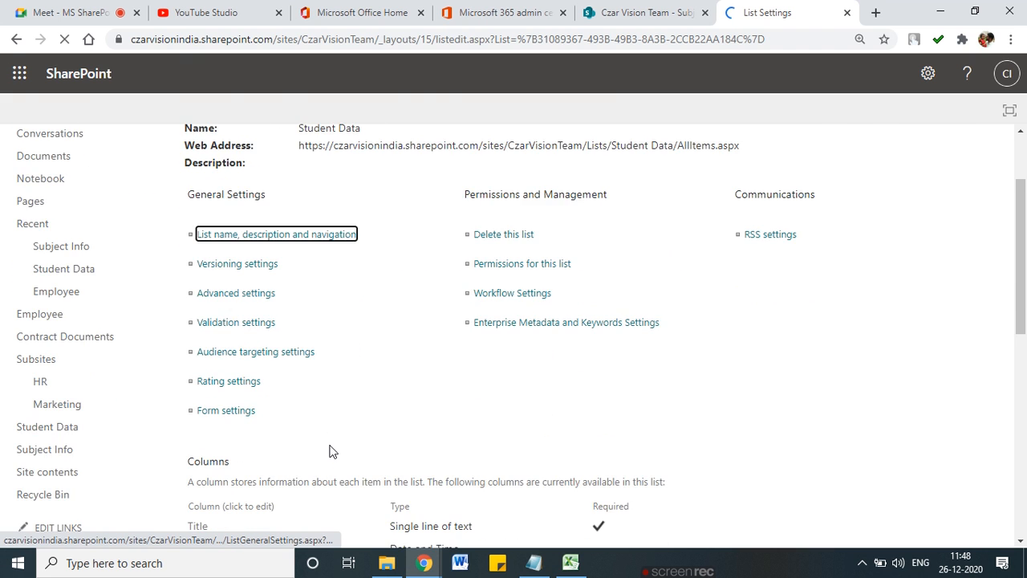
scroll(326, 451, down, 1)
scroll(321, 450, up, 7)
click(180, 186)
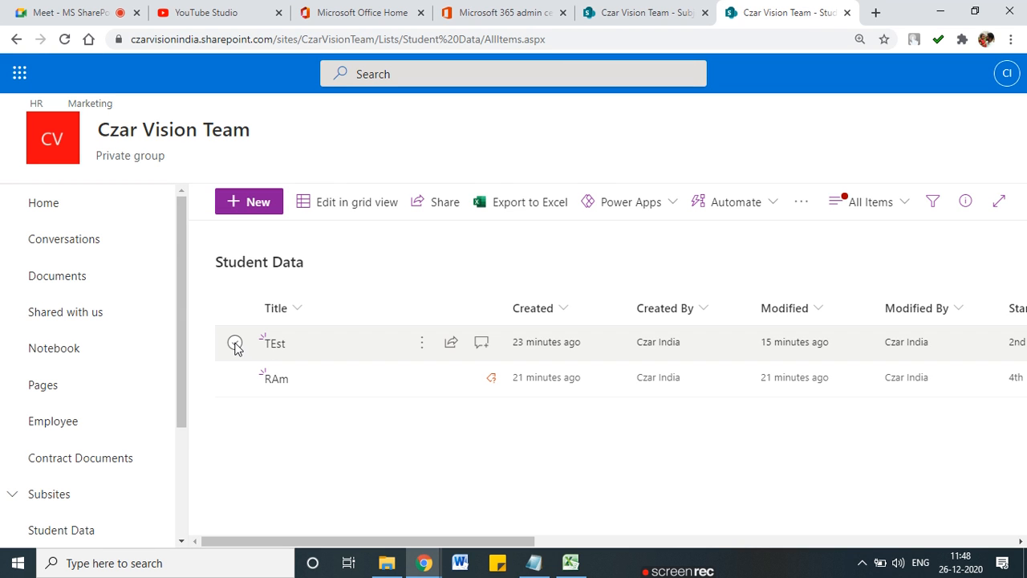
Step: Set the TEst item's Select Additional Sub to Math, save, and deselect the row
click(235, 344)
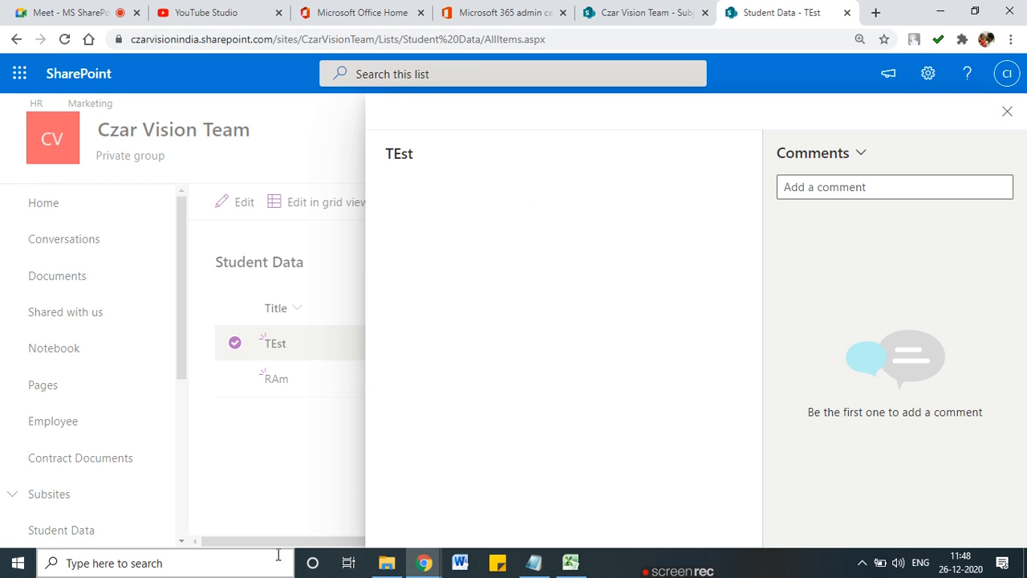
scroll(613, 447, down, 4)
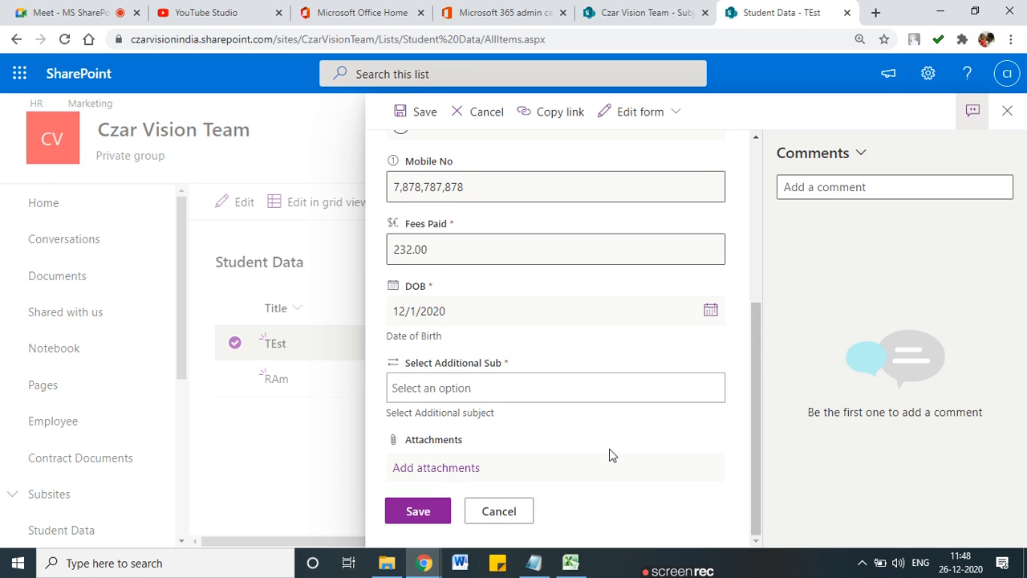
click(448, 388)
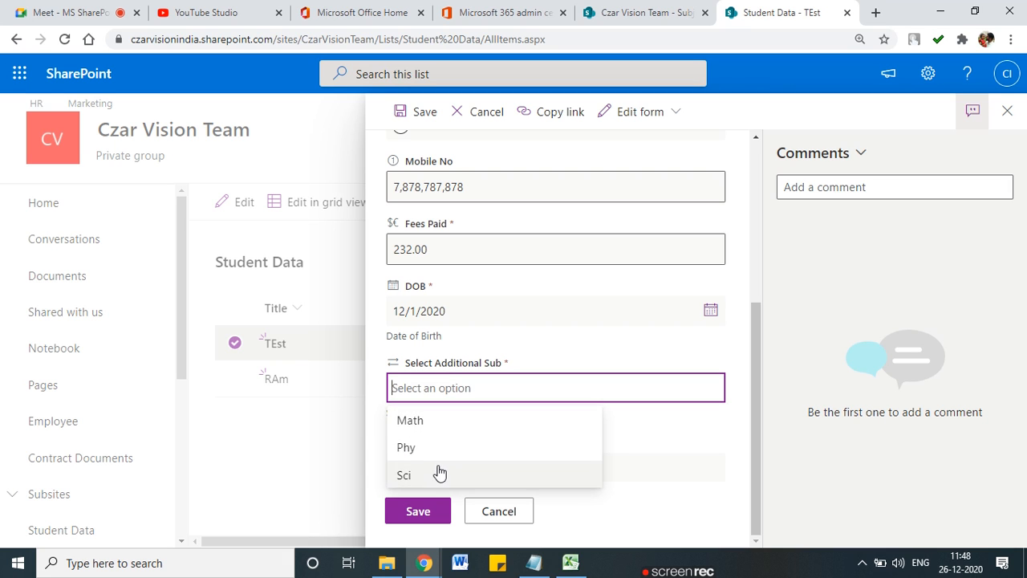
click(436, 423)
click(424, 520)
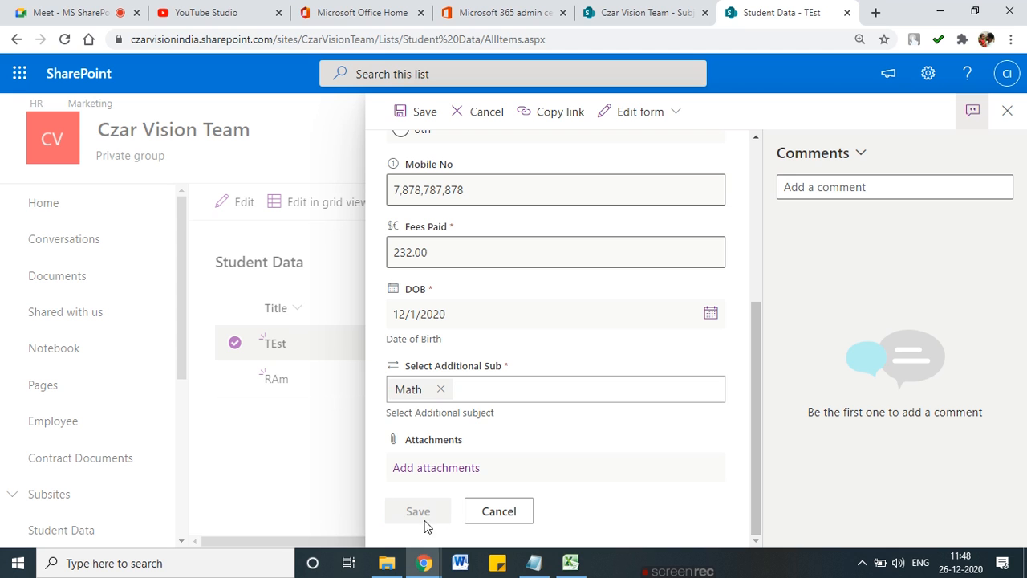
mouse_move(426, 554)
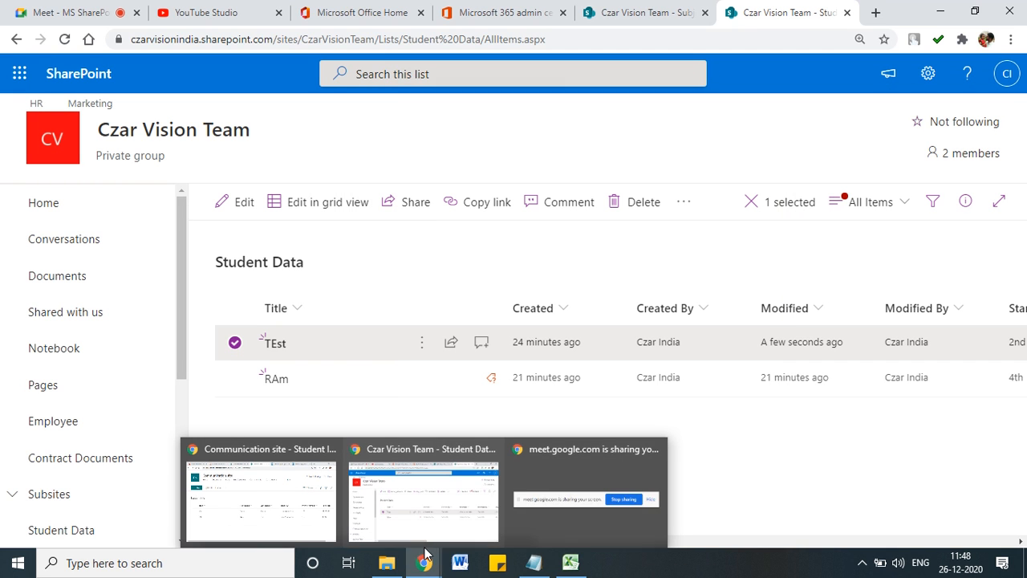
click(473, 417)
Step: Scroll the list right and annotate the Math, sub and 4 Month lookup values
drag(478, 545, 853, 543)
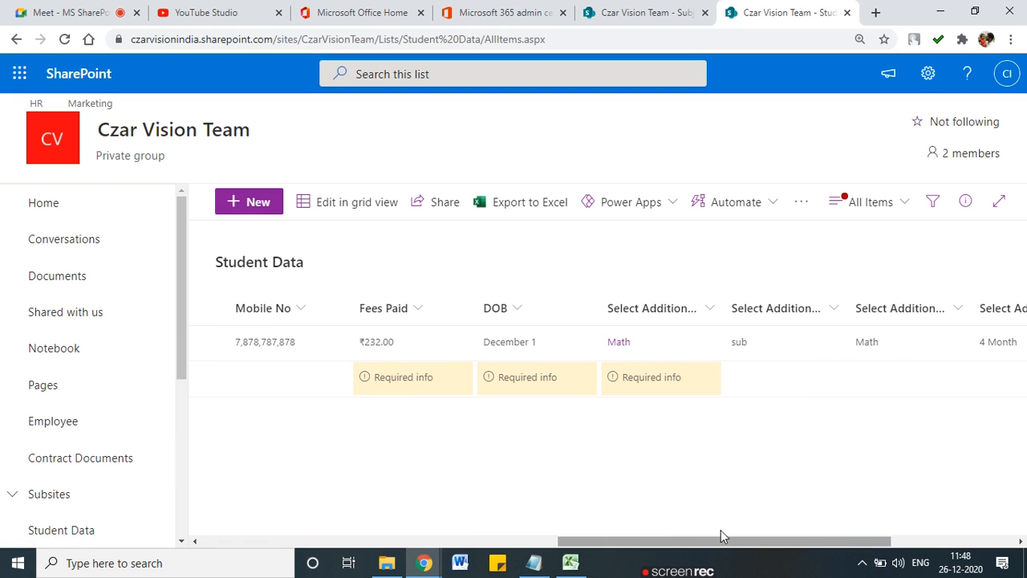
mouse_move(612, 351)
mouse_down()
mouse_move(703, 327)
mouse_move(598, 306)
mouse_up()
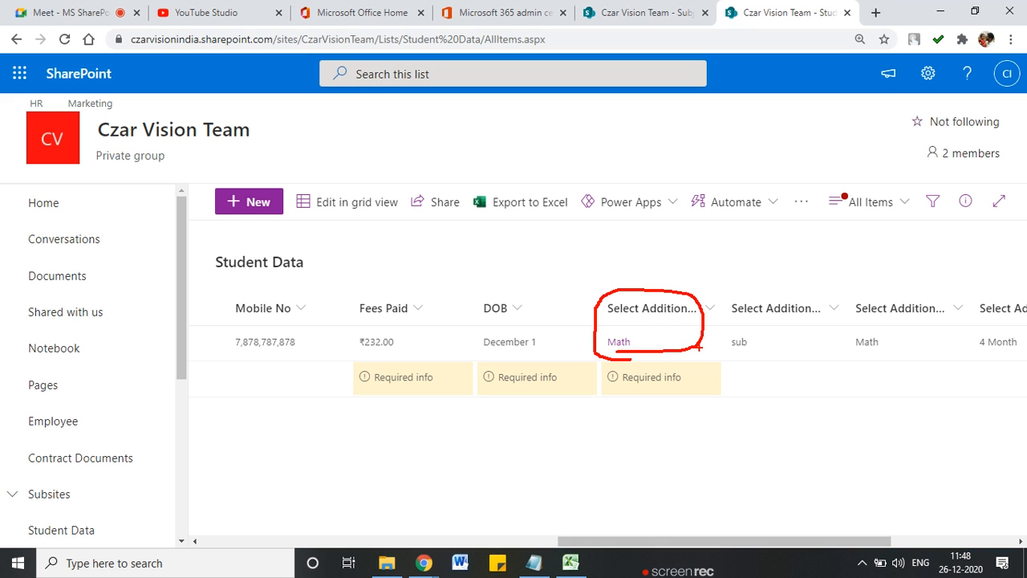
mouse_move(740, 358)
mouse_down()
mouse_move(844, 346)
mouse_move(841, 355)
mouse_up()
mouse_move(775, 326)
mouse_down()
mouse_move(713, 347)
mouse_move(757, 328)
mouse_up()
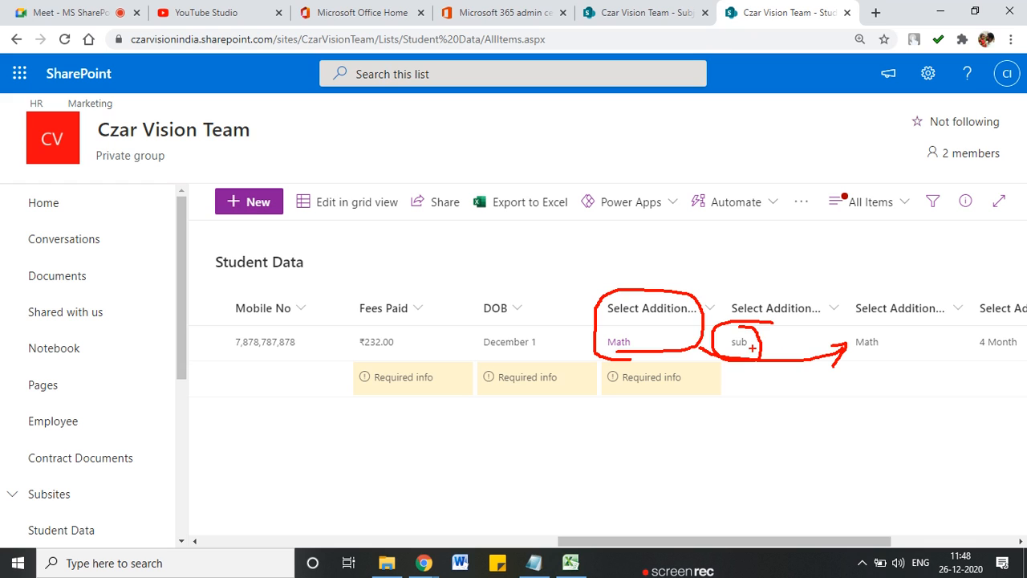
mouse_move(901, 338)
mouse_down()
mouse_move(847, 345)
mouse_move(883, 357)
mouse_up()
mouse_move(999, 330)
mouse_down()
mouse_move(989, 332)
mouse_move(1024, 353)
mouse_up()
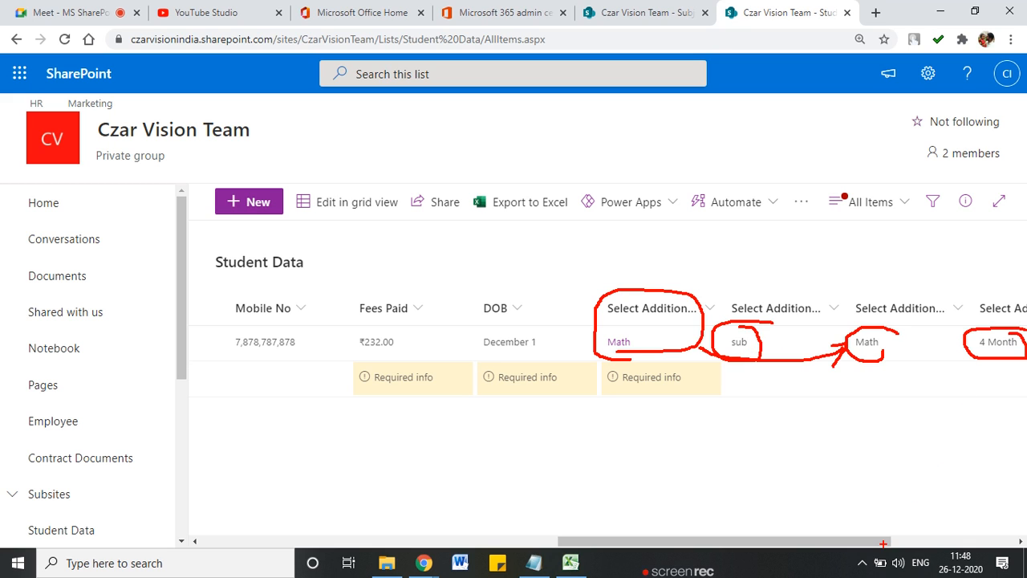
drag(883, 543, 951, 544)
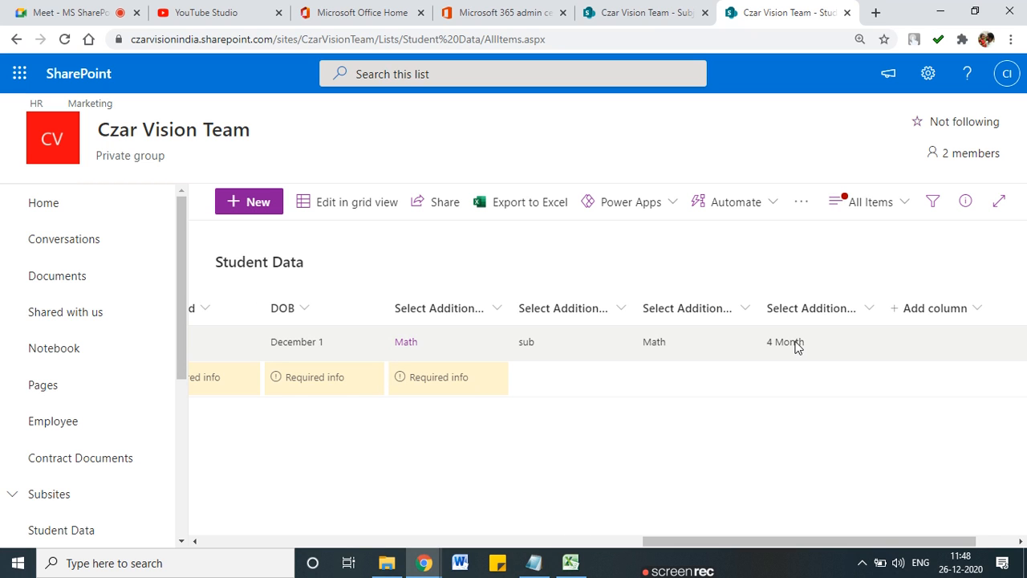
mouse_move(811, 344)
mouse_down()
mouse_move(742, 336)
mouse_move(813, 338)
mouse_up()
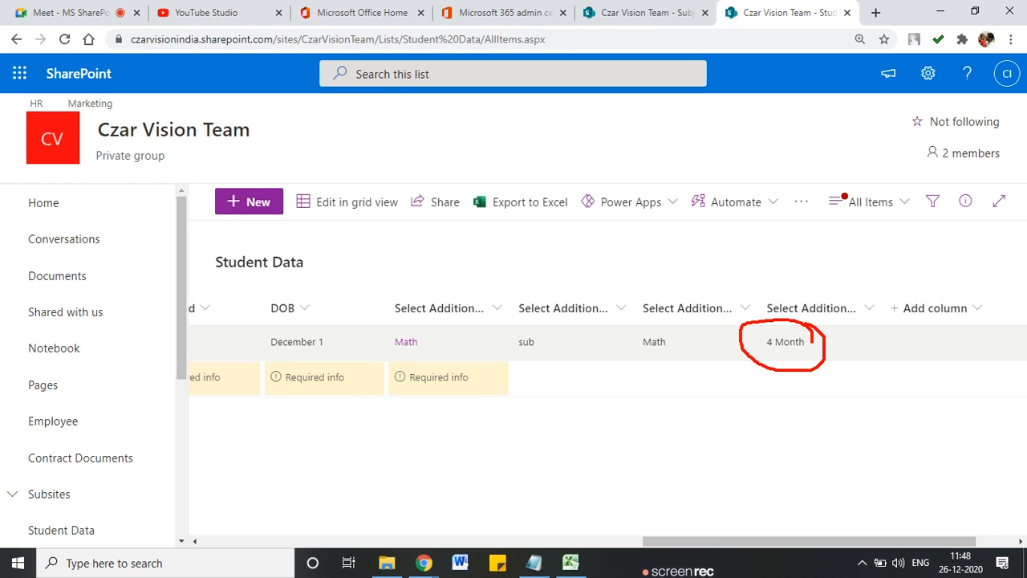
mouse_move(462, 331)
mouse_down()
mouse_move(373, 351)
mouse_move(441, 335)
mouse_move(751, 399)
mouse_up()
key(Escape)
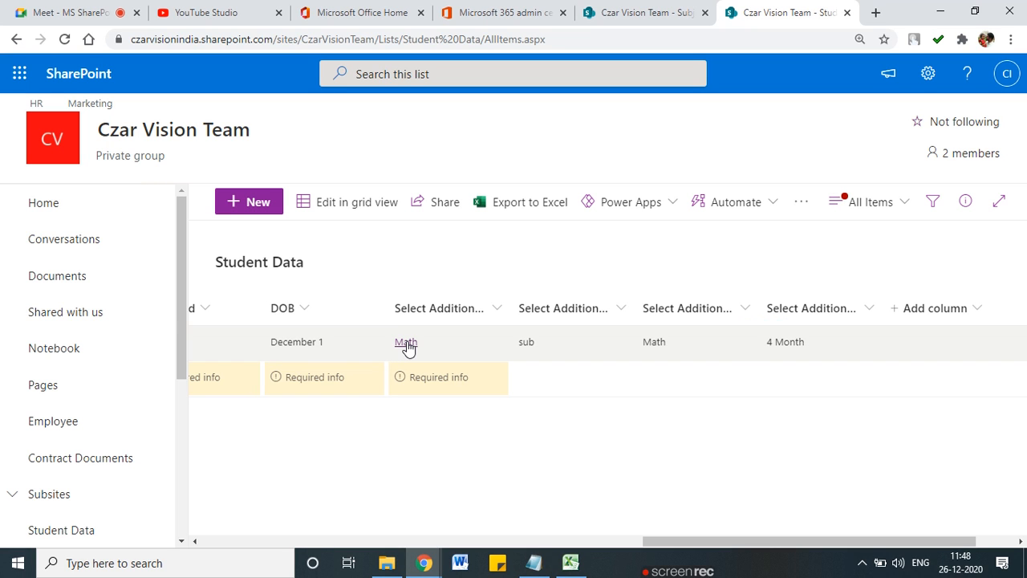
Step: Open the linked Math subject record in a new tab, then return to Student Data
click(407, 343)
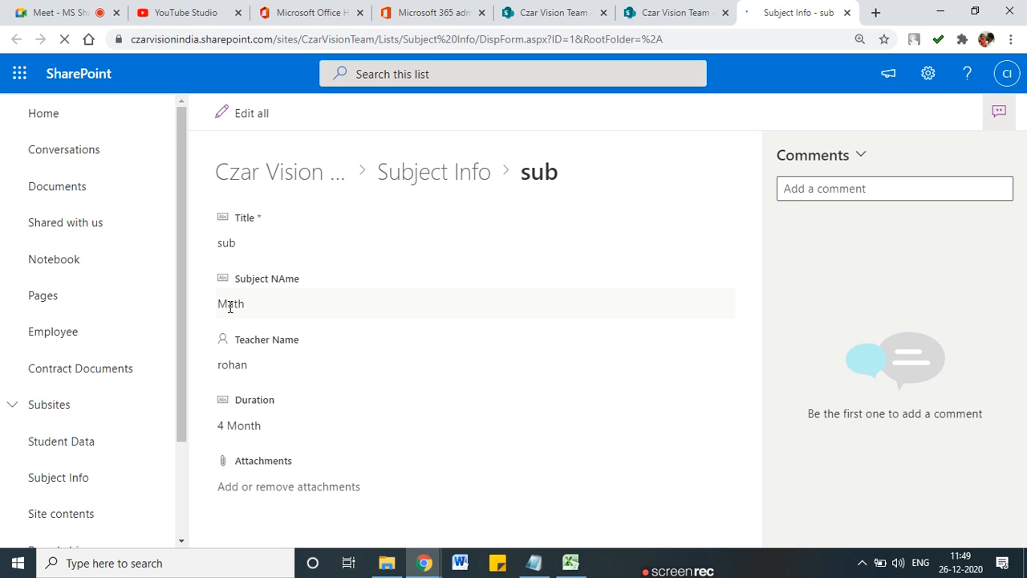
click(652, 17)
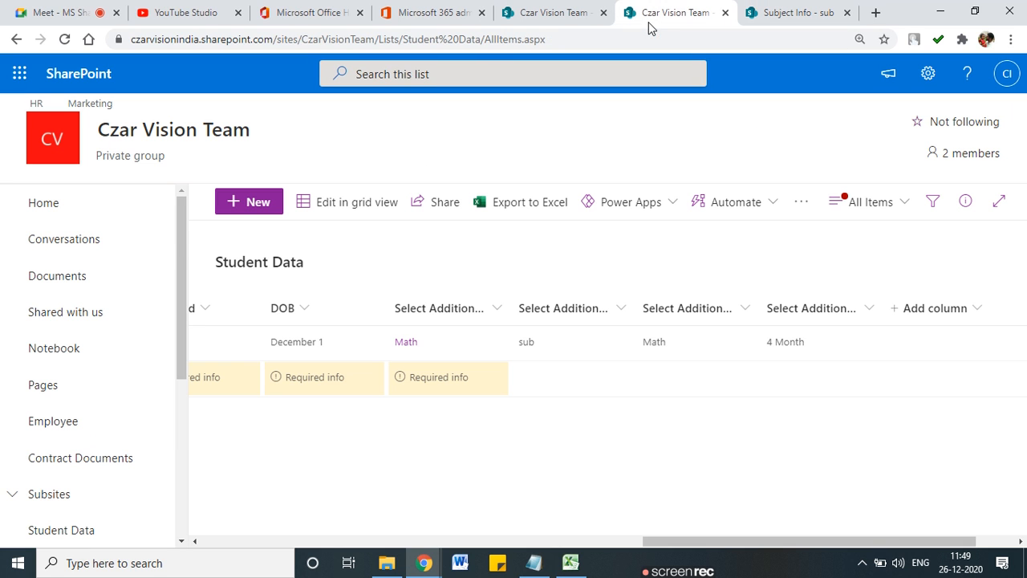
drag(715, 543, 152, 500)
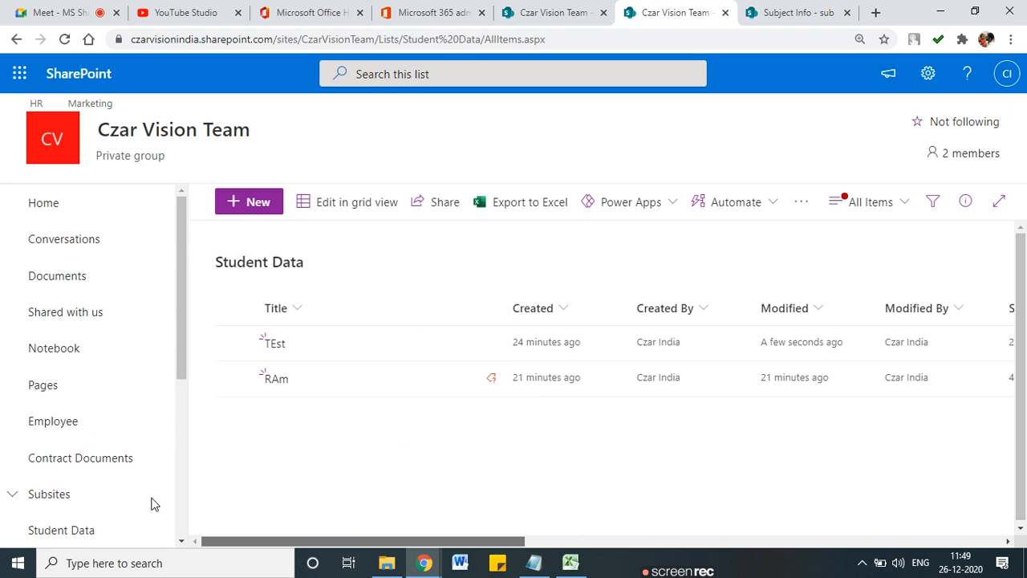
Step: Start a new item with the student's name, standard 4th, a mobile number and fees paid 3452345
click(250, 202)
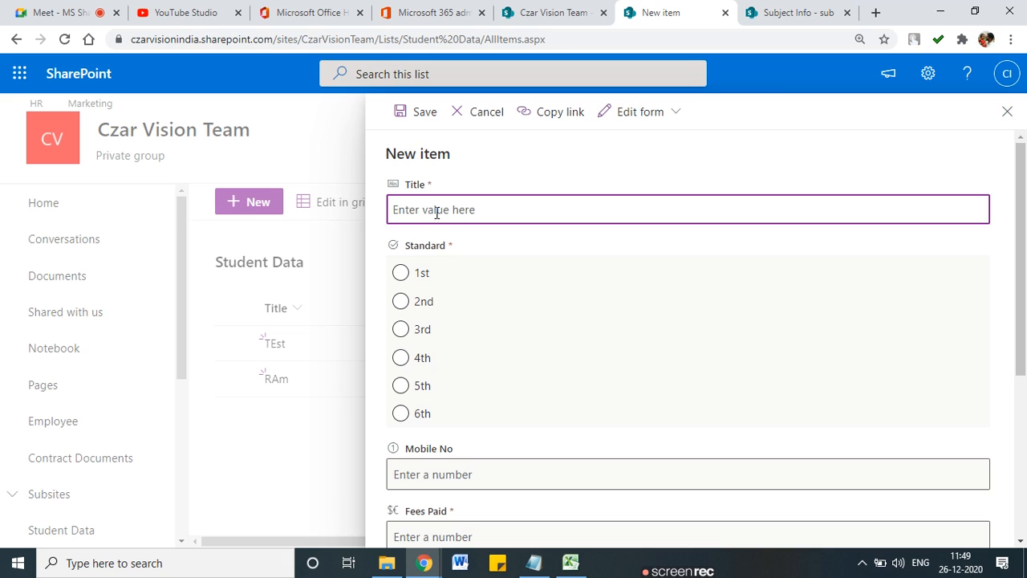
text(Sandeep)
click(401, 358)
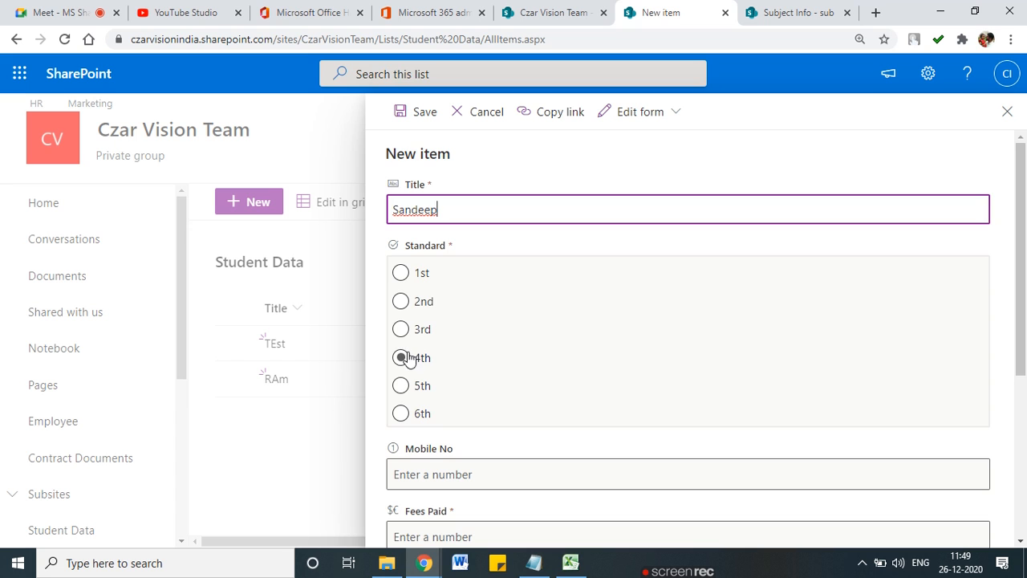
scroll(506, 444, down, 1)
click(456, 333)
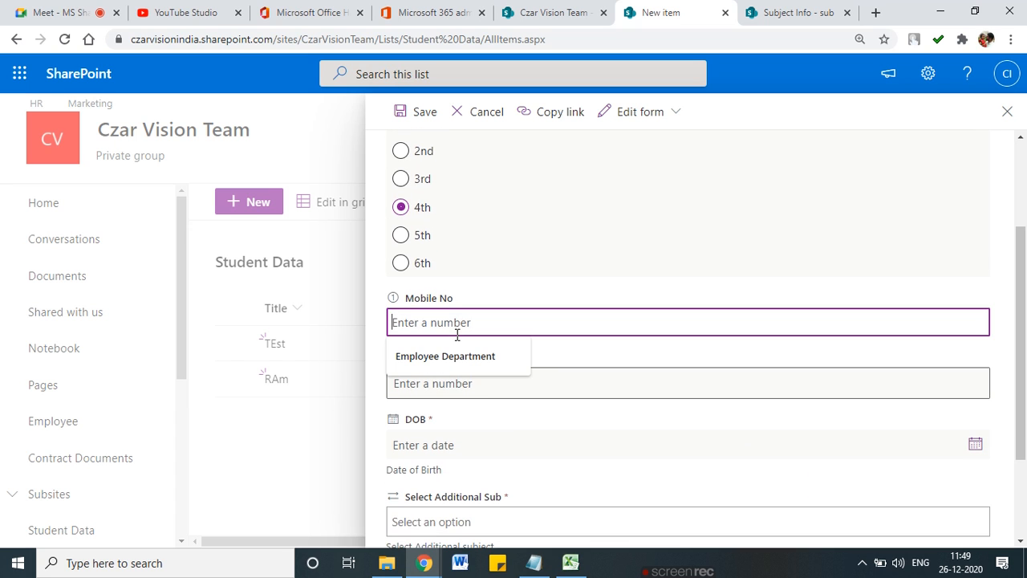
text(5555555555)
click(472, 387)
text(3452345)
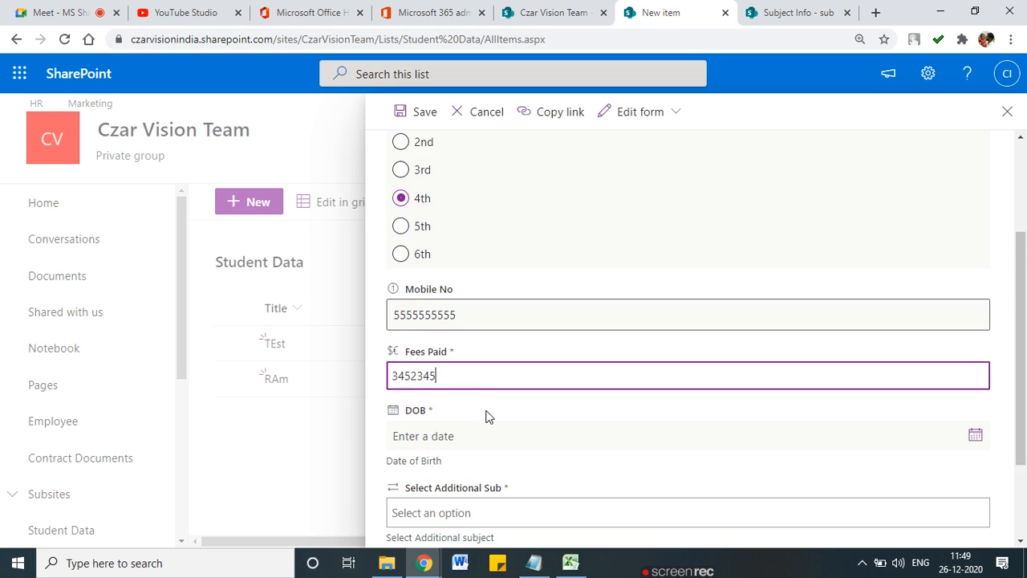
Step: Set DOB to 12/14/2020 and Additional Sub to Phy, then save the item
scroll(450, 361, down, 2)
click(421, 317)
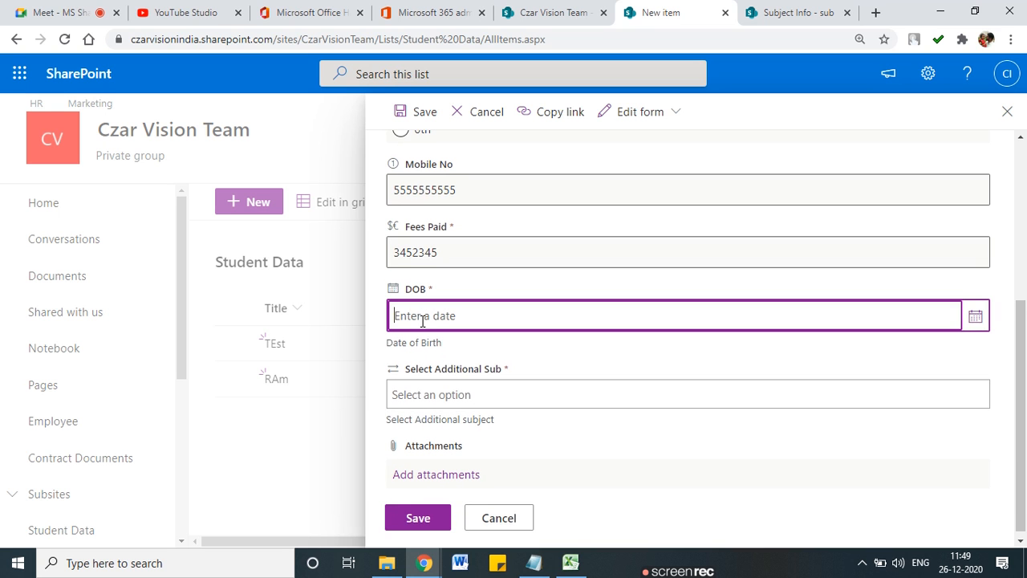
click(975, 316)
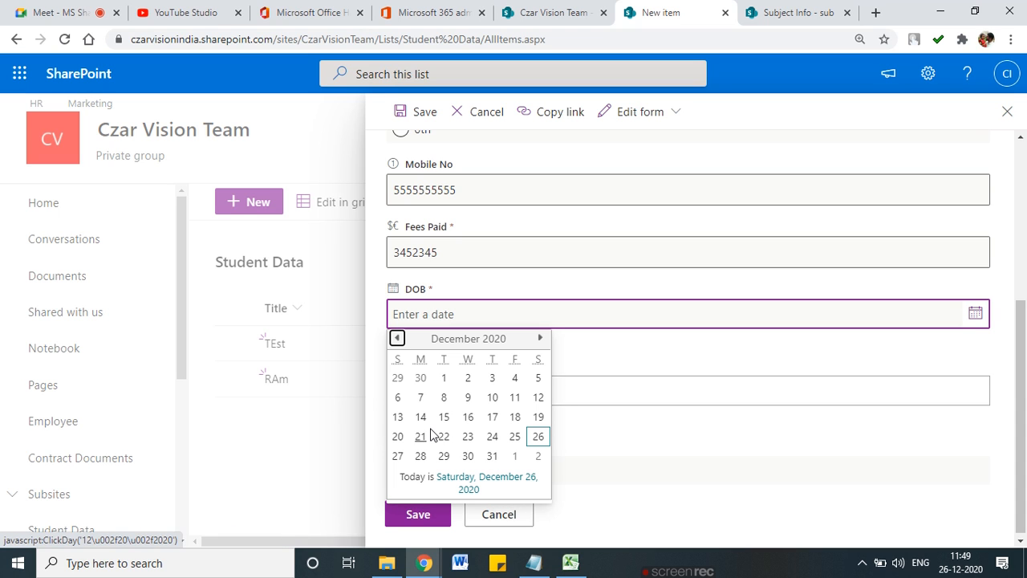
click(422, 419)
click(603, 400)
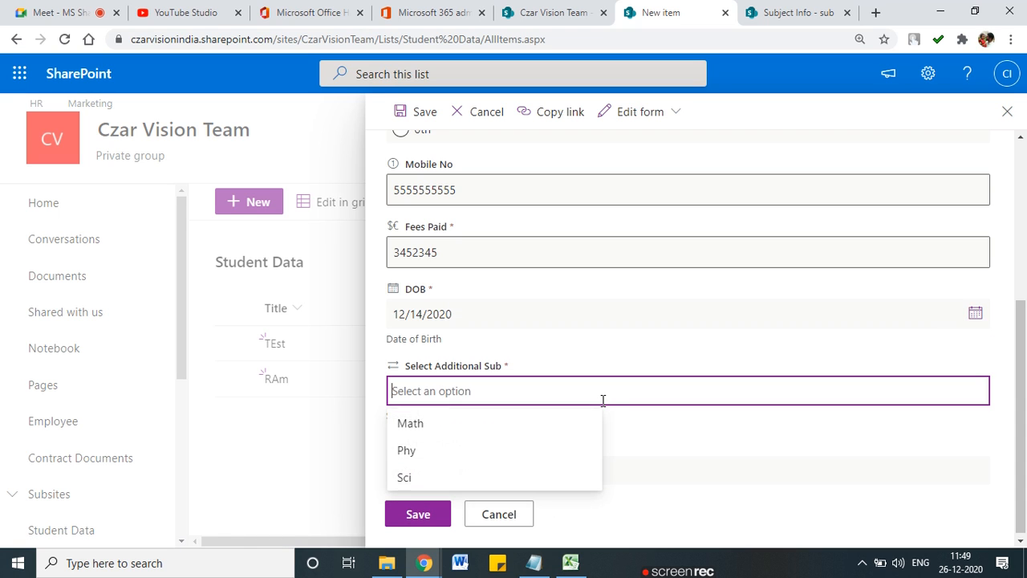
click(457, 454)
click(439, 518)
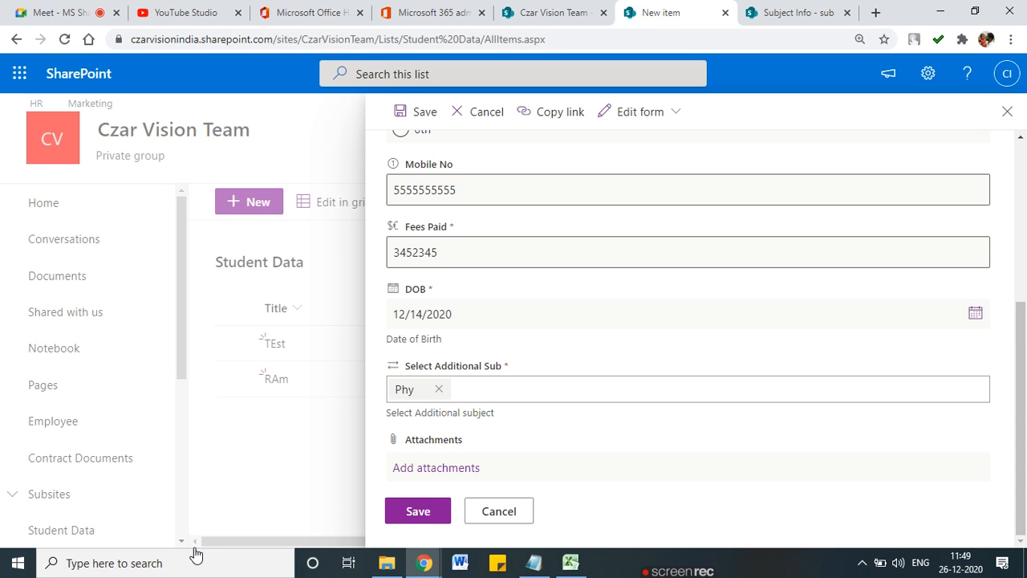
scroll(401, 506, up, 4)
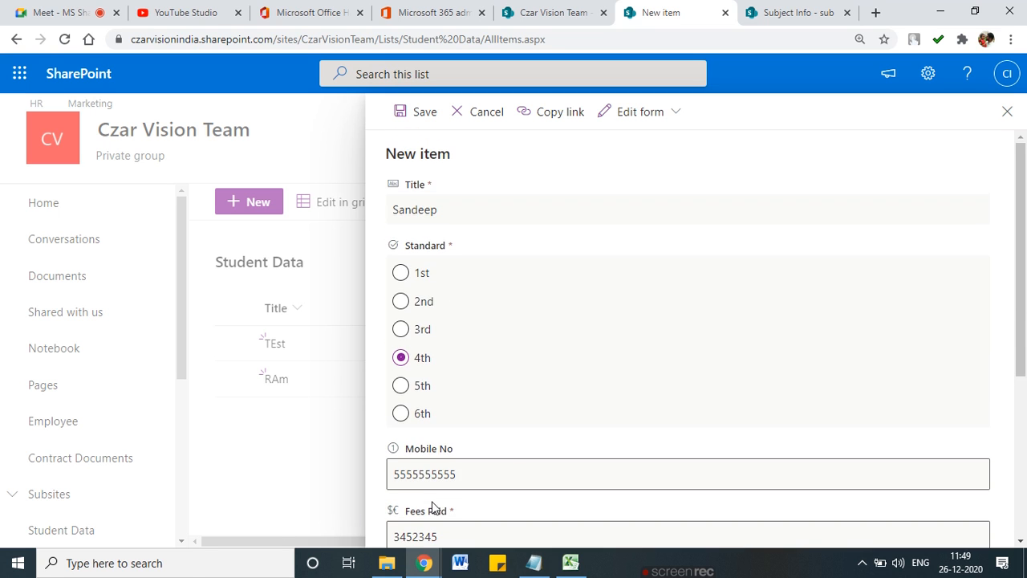
scroll(433, 509, down, 4)
click(414, 515)
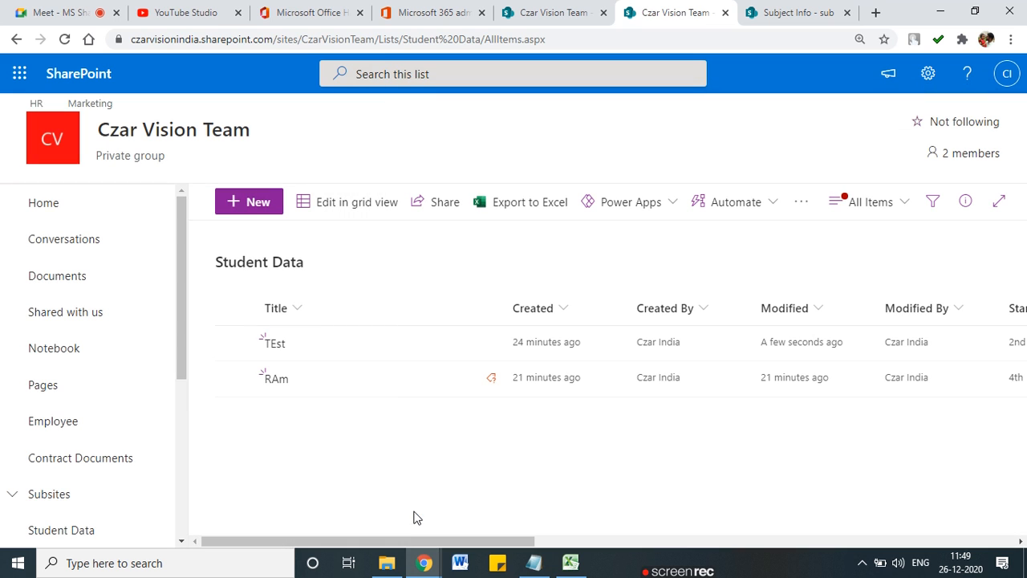
Step: Annotate the new row's Phy, sub and 5 Month values, then switch to the Google Meet tab
drag(429, 544, 782, 544)
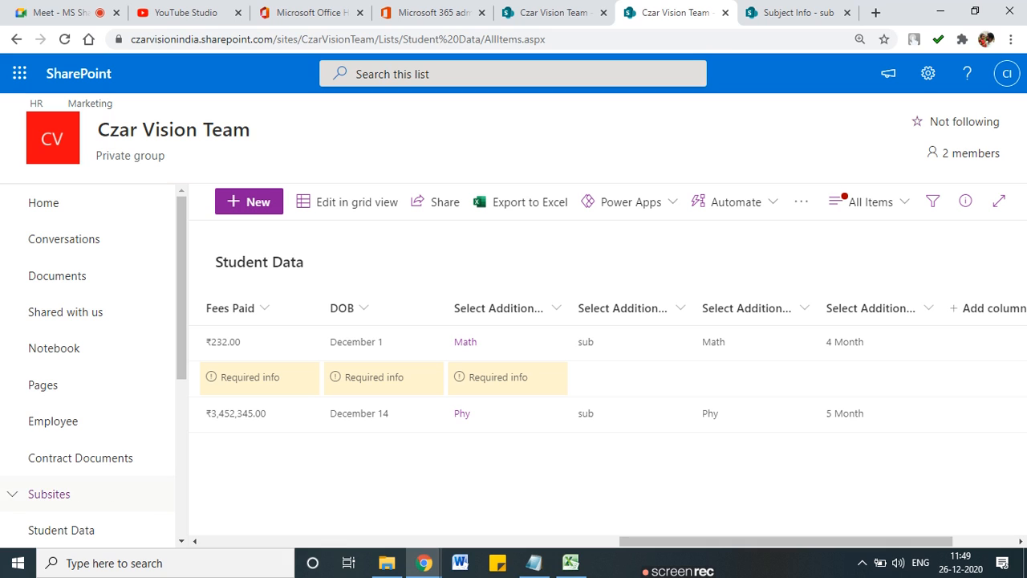
mouse_move(491, 403)
mouse_down()
mouse_move(499, 435)
mouse_move(493, 401)
mouse_up()
mouse_move(515, 451)
mouse_down()
mouse_move(754, 433)
mouse_move(809, 419)
mouse_move(795, 412)
mouse_up()
drag(566, 472, 579, 429)
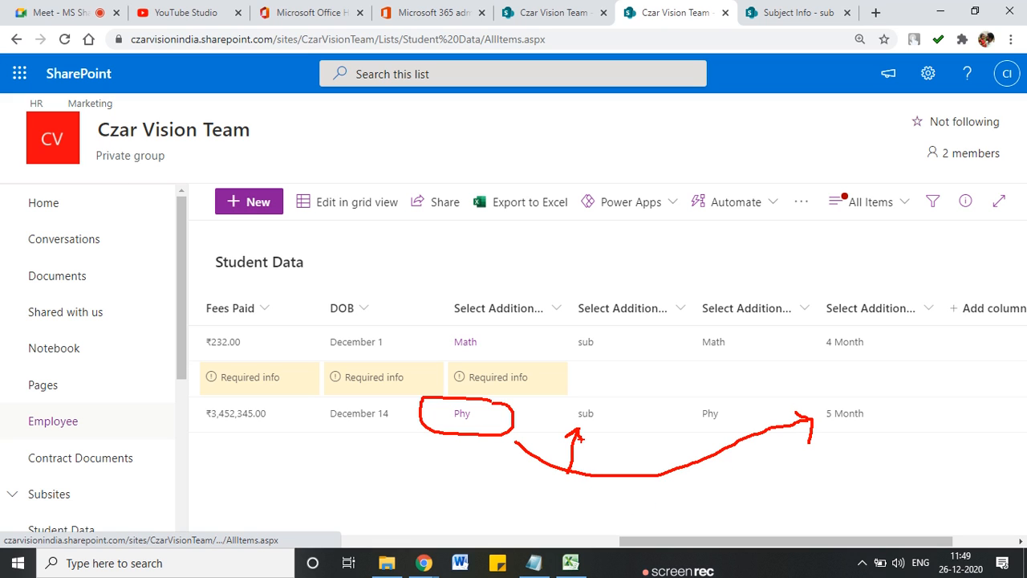
key(Escape)
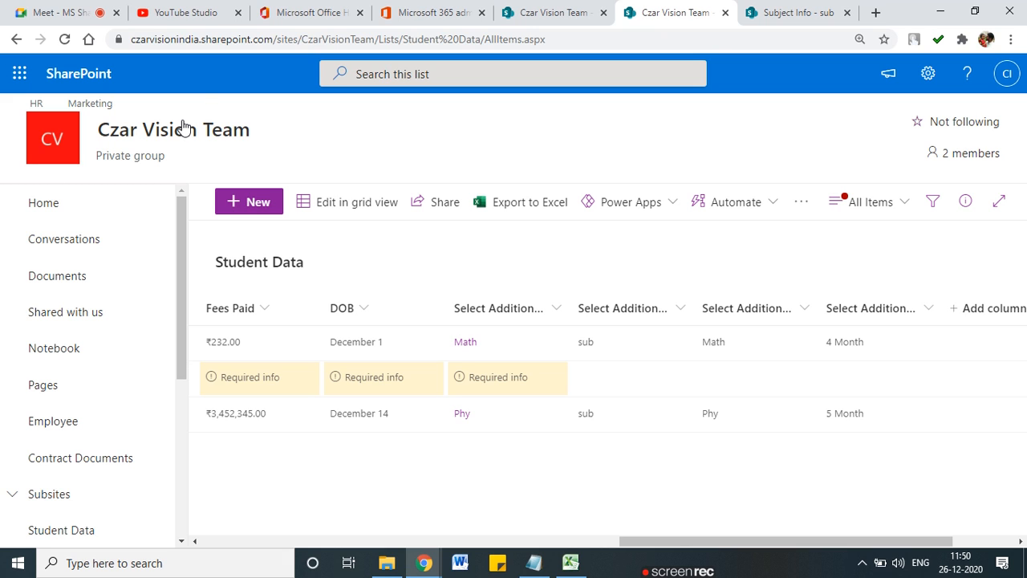
click(80, 12)
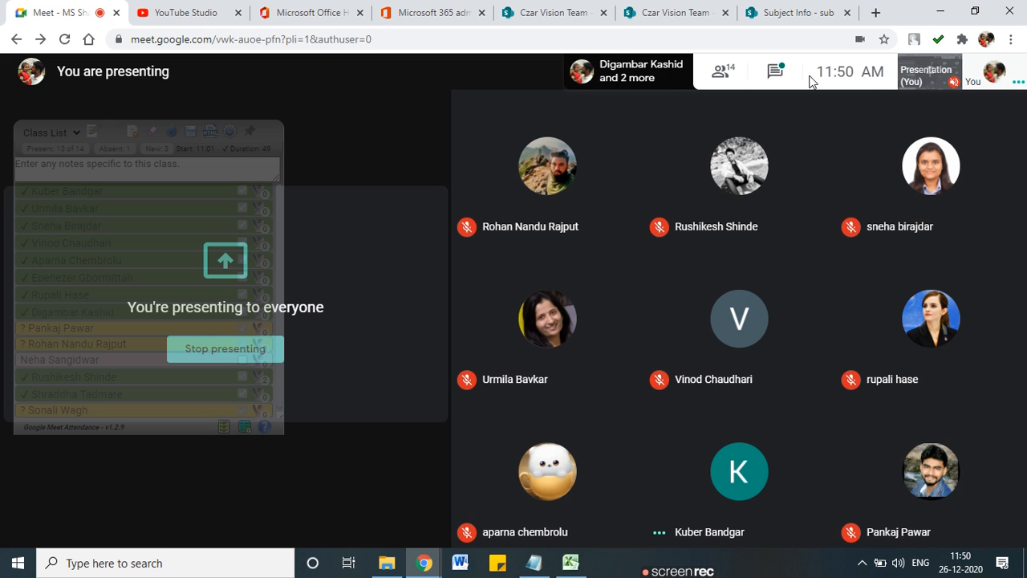
Step: Check and close the Google Meet chat, then return to the SharePoint Student Data tab
click(776, 71)
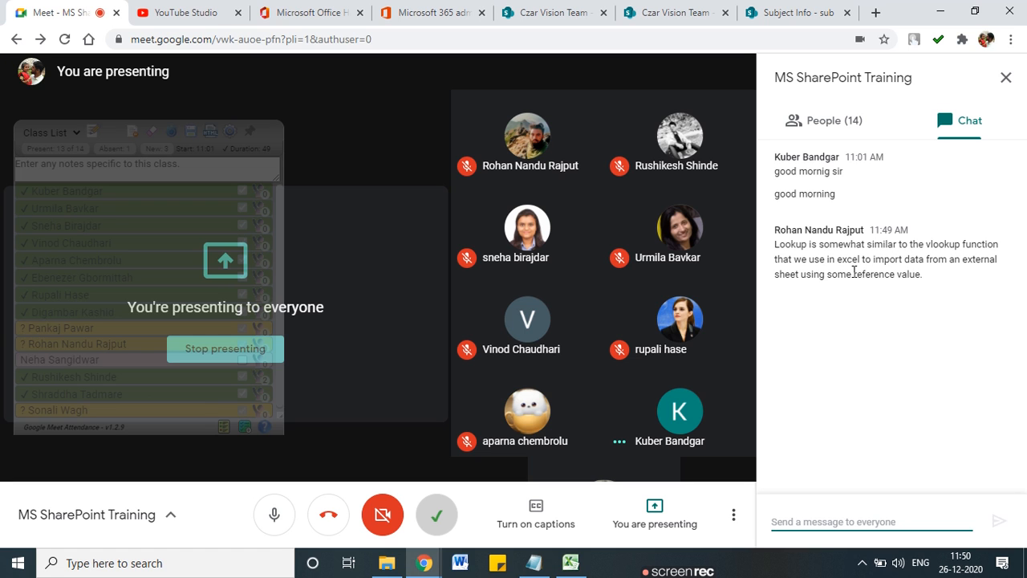
click(1006, 77)
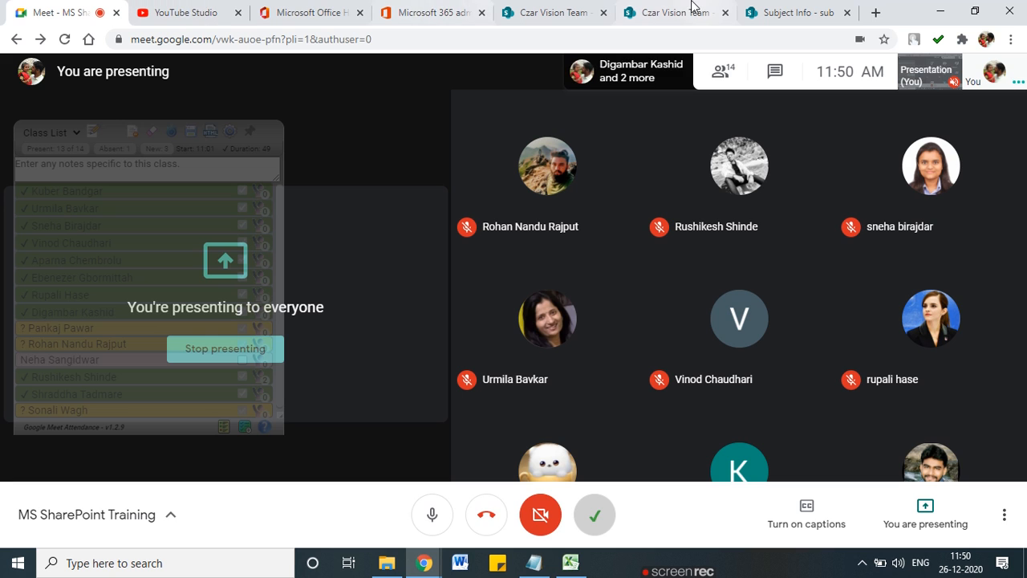
click(686, 10)
click(771, 10)
Step: From the Student Data list, go through gear > List settings to Create column
click(673, 9)
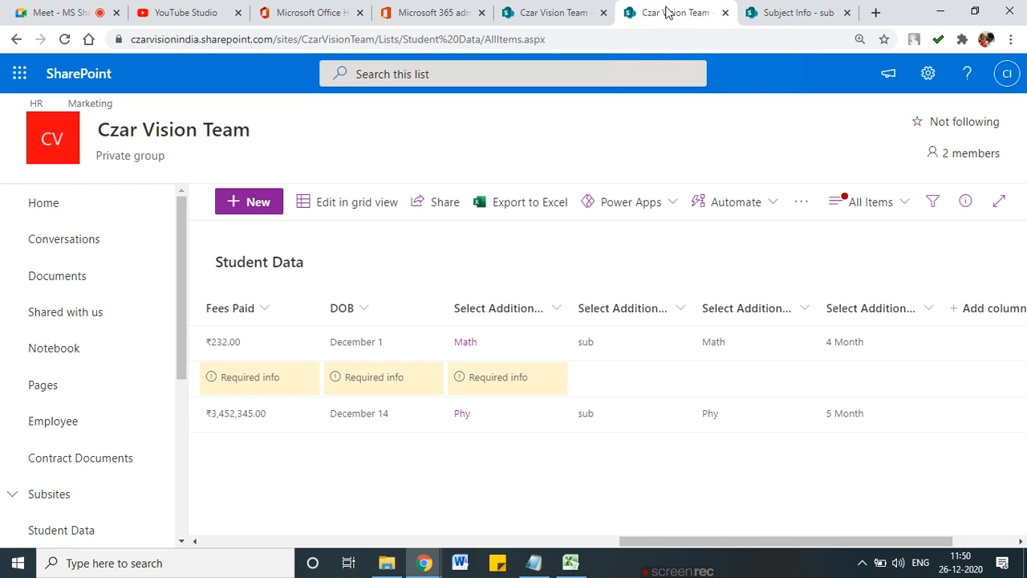
drag(781, 540, 340, 504)
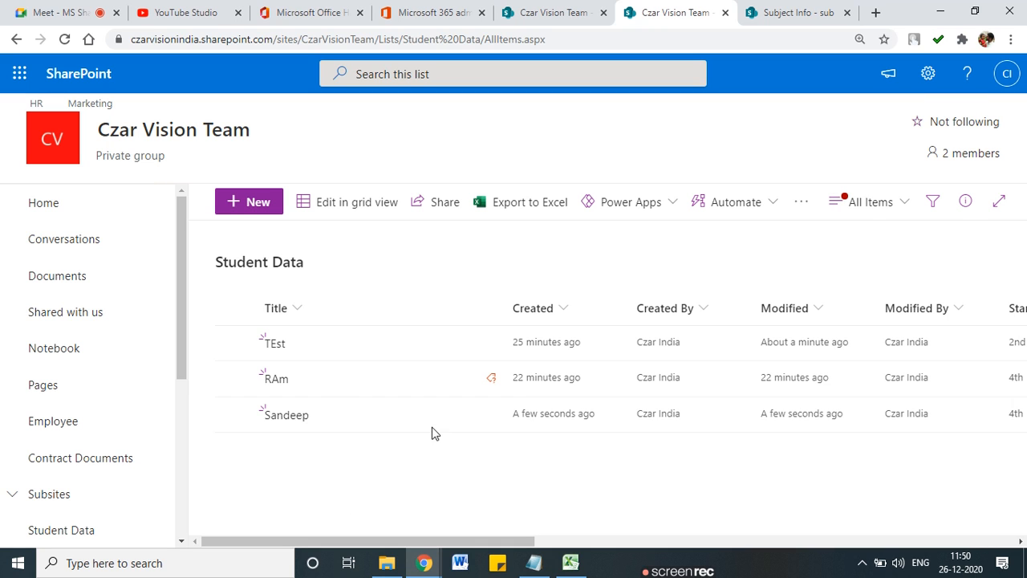
click(927, 73)
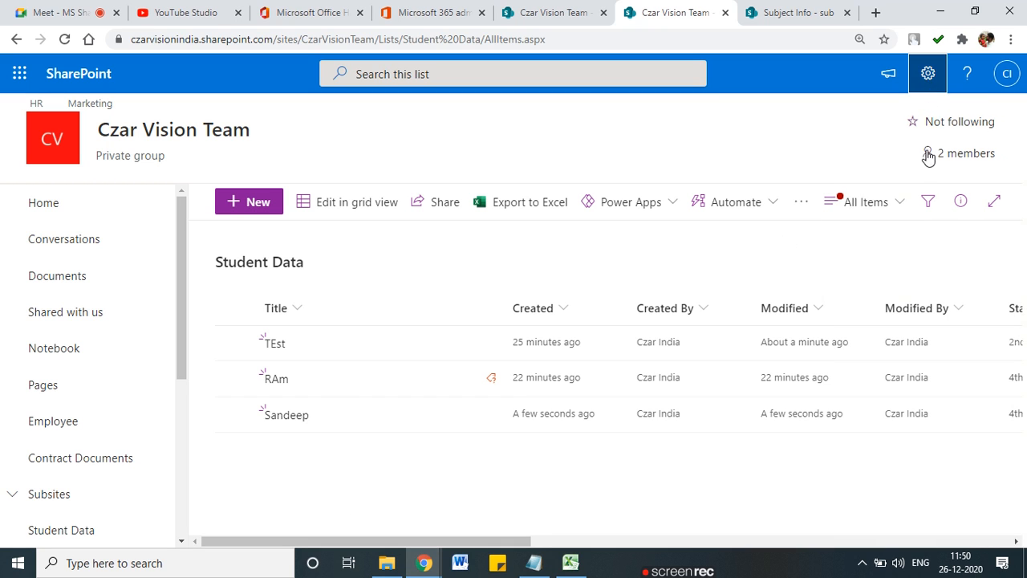
click(806, 245)
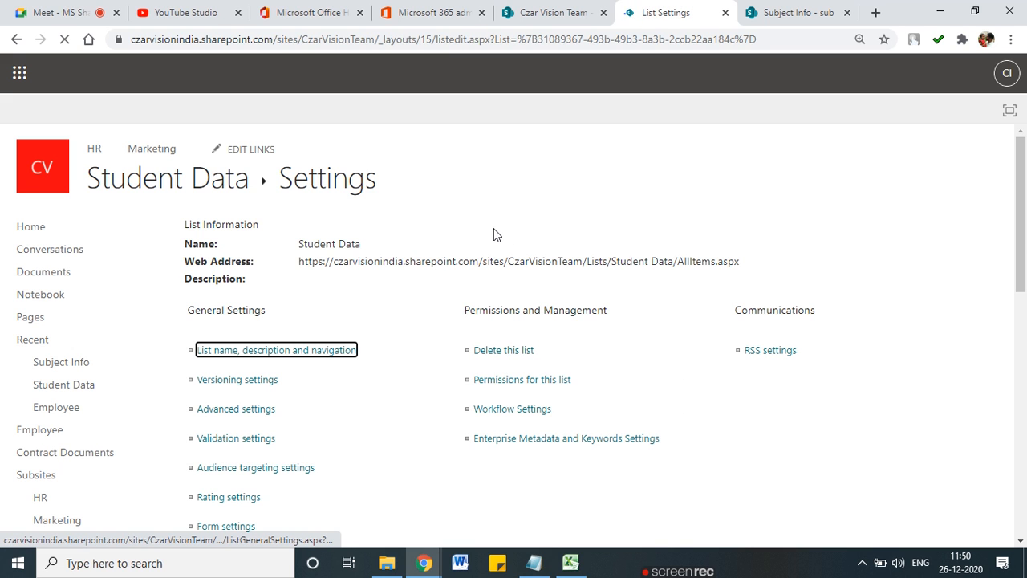
scroll(561, 281, down, 4)
scroll(463, 367, down, 5)
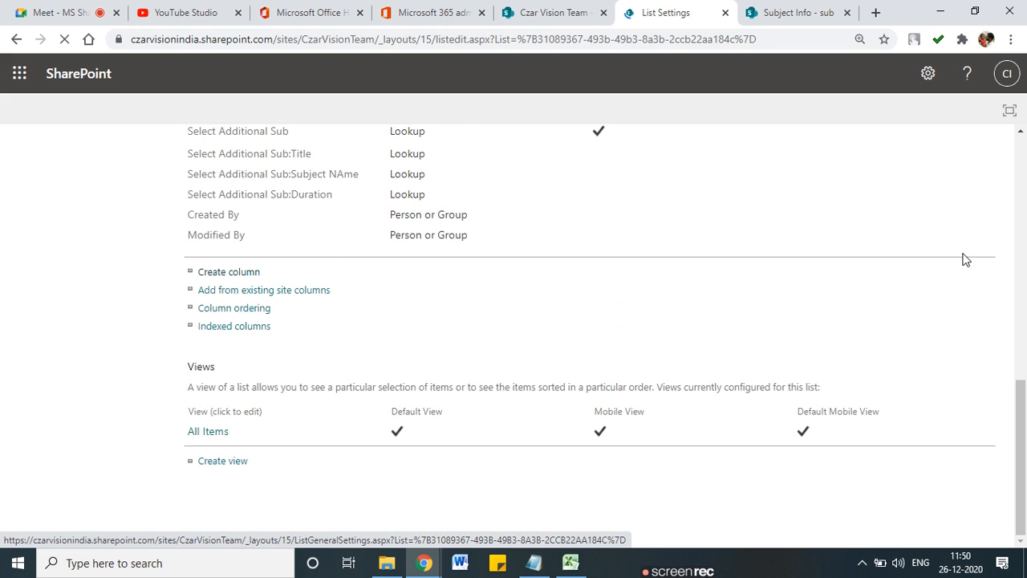
click(254, 273)
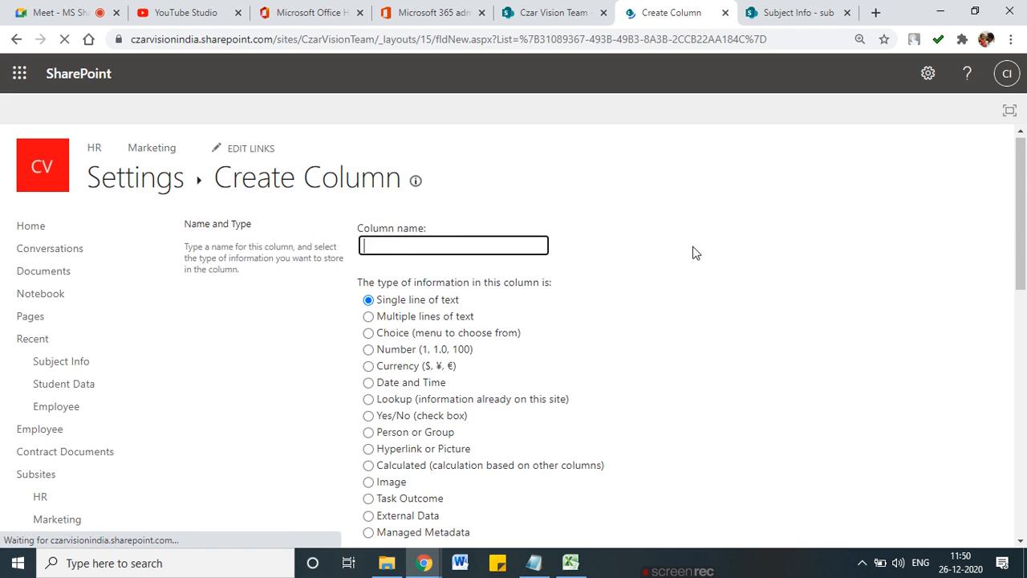
Step: Choose the Person or Group type and name the column Mentor Teacher
scroll(714, 251, down, 2)
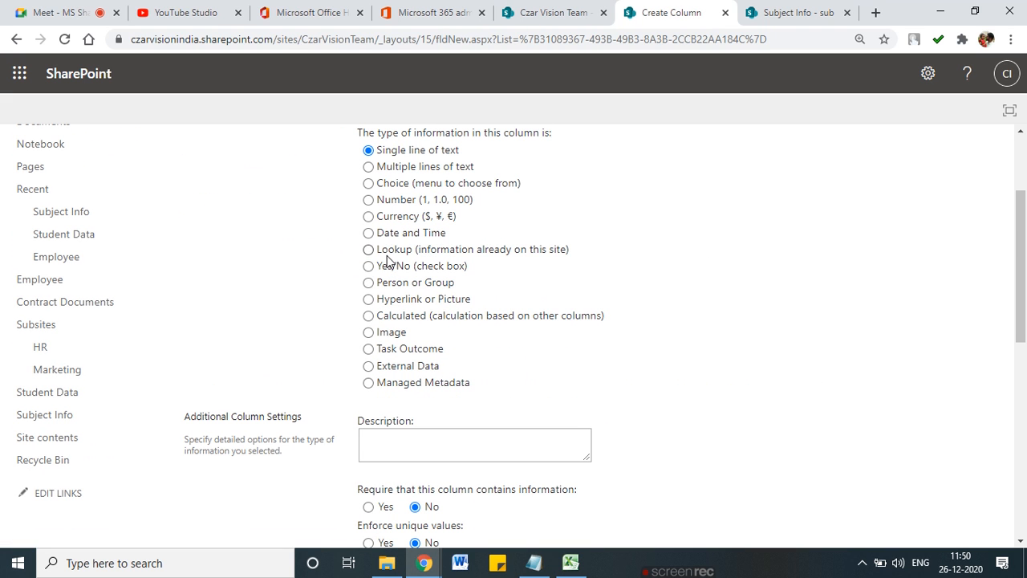
click(368, 283)
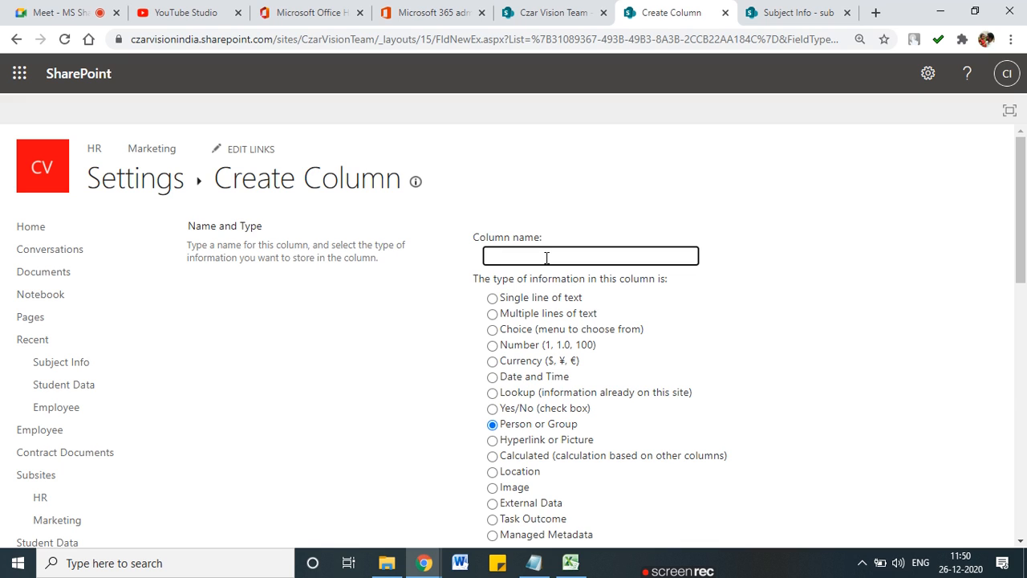
text(Class)
key(BackSpace)
key(BackSpace)
click(774, 342)
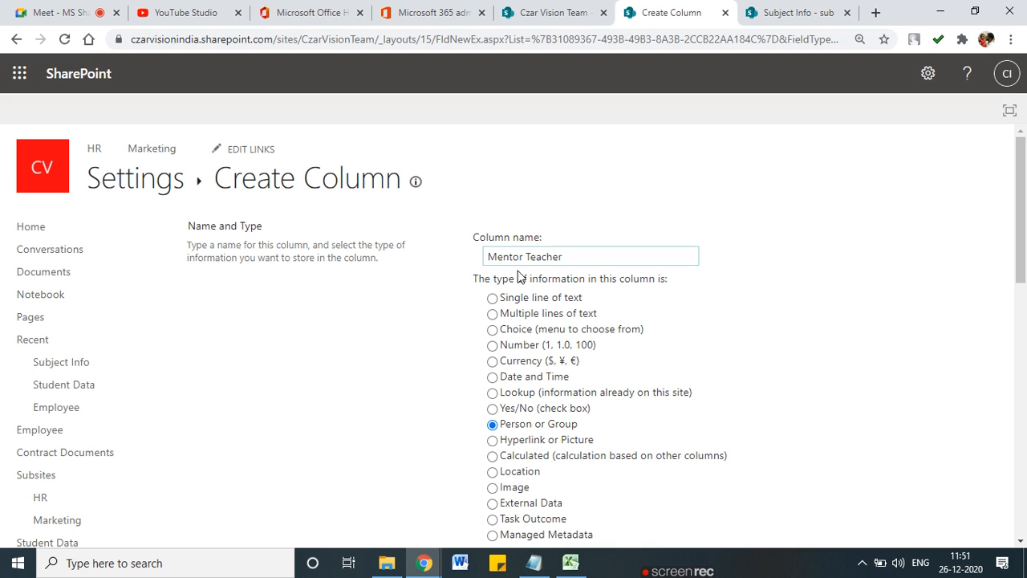
scroll(523, 387, down, 2)
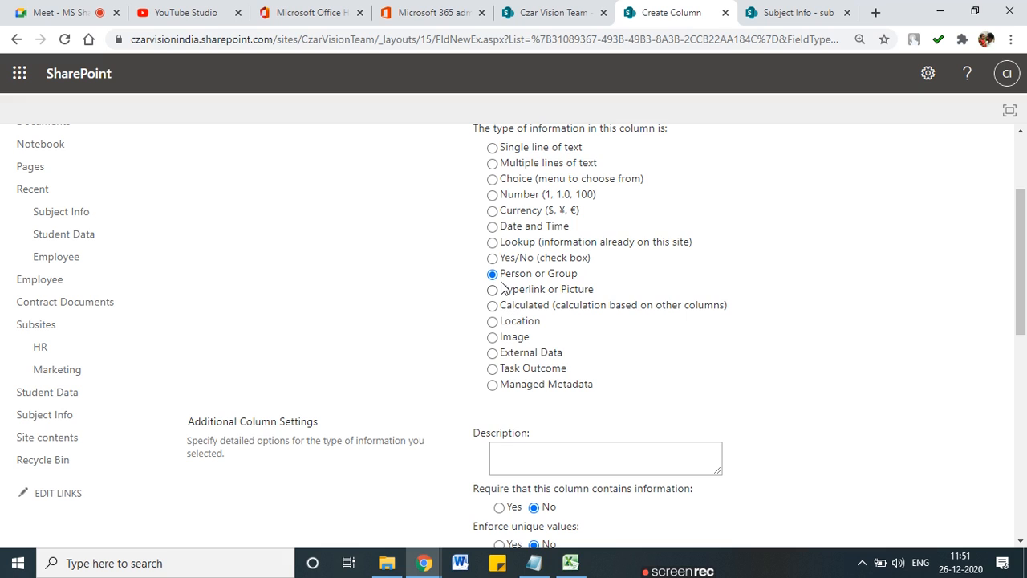
mouse_move(514, 282)
mouse_down()
mouse_move(591, 283)
mouse_move(474, 265)
mouse_move(530, 281)
mouse_up()
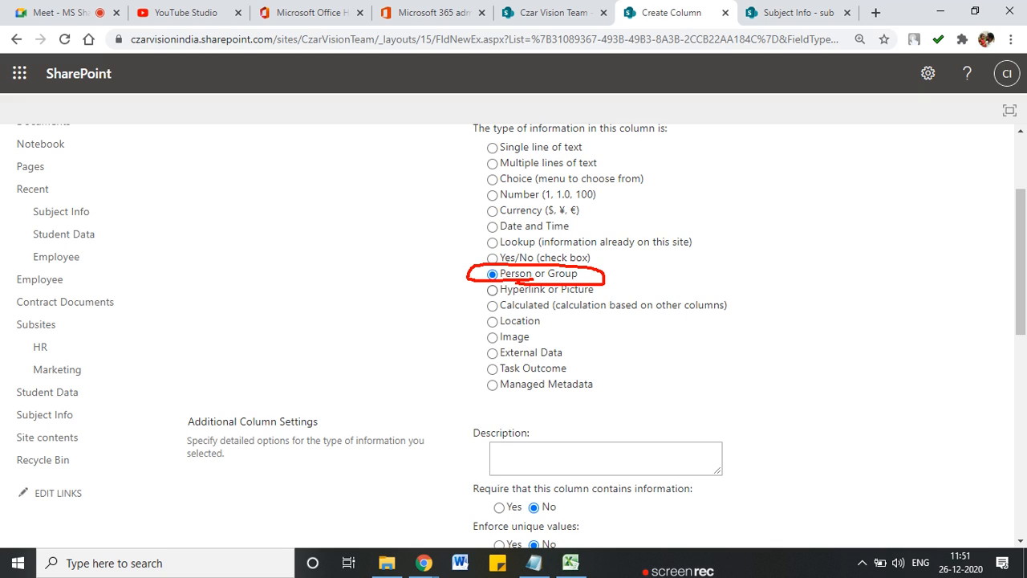
drag(473, 267, 429, 250)
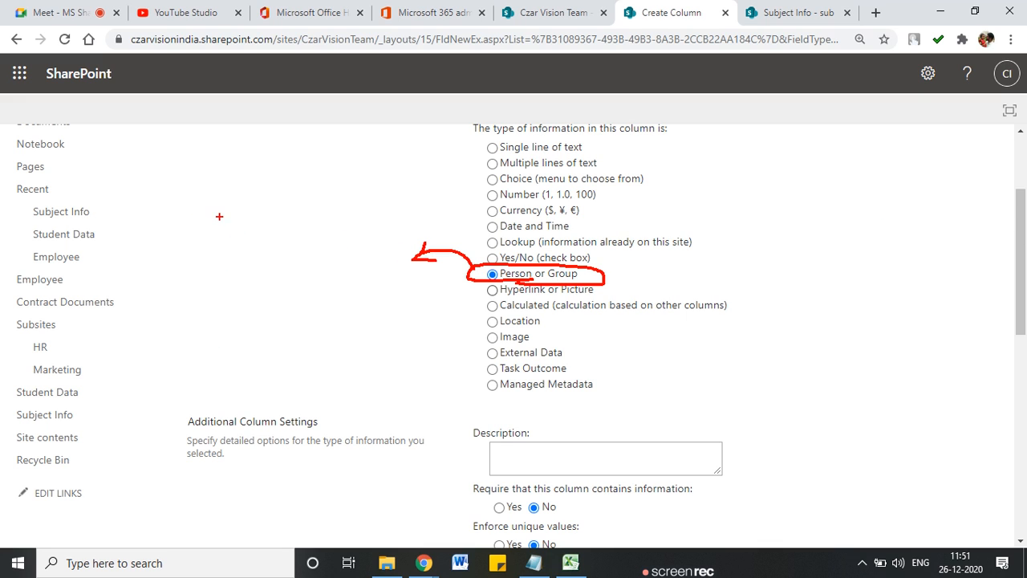
mouse_move(150, 209)
mouse_down()
mouse_move(143, 273)
mouse_move(158, 212)
mouse_move(213, 231)
mouse_move(146, 282)
mouse_move(165, 234)
mouse_move(171, 261)
mouse_move(169, 250)
mouse_up()
mouse_move(180, 250)
mouse_down()
mouse_move(190, 248)
mouse_move(185, 262)
mouse_move(263, 251)
mouse_up()
mouse_move(284, 216)
mouse_down()
mouse_move(283, 291)
mouse_move(343, 221)
mouse_move(280, 285)
mouse_up()
mouse_move(318, 245)
mouse_down()
mouse_move(301, 270)
mouse_move(319, 275)
mouse_move(338, 255)
mouse_move(328, 263)
mouse_up()
drag(343, 261, 422, 273)
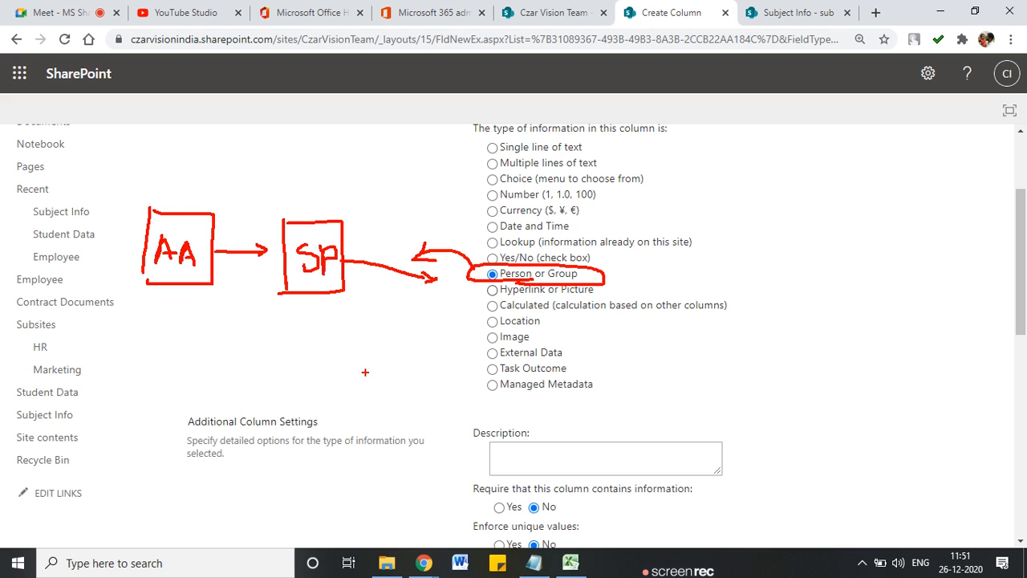
key(Escape)
scroll(390, 375, down, 3)
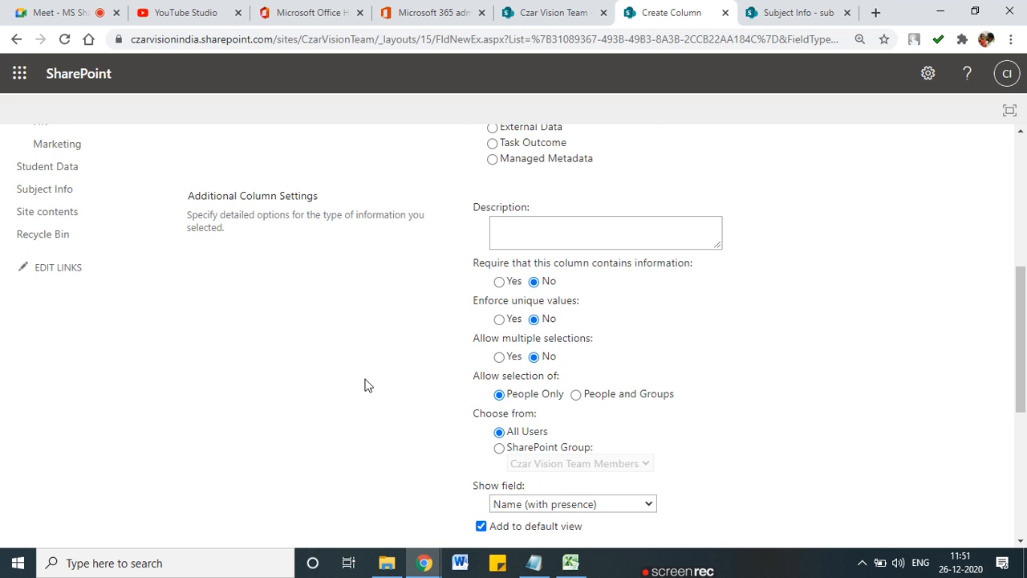
Step: Make Mentor Teacher require a value and allow multiple selections
click(499, 281)
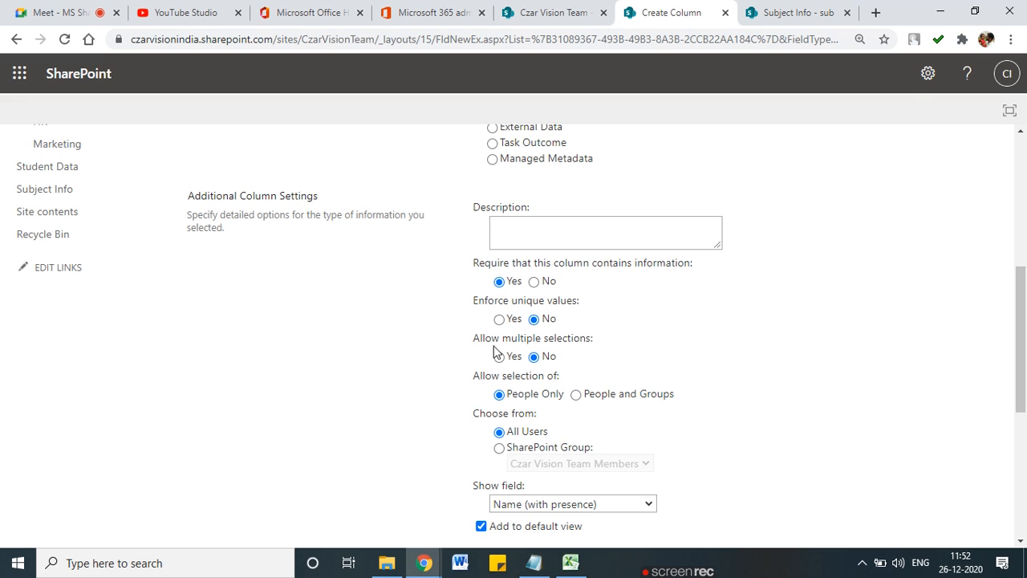
scroll(499, 329, down, 1)
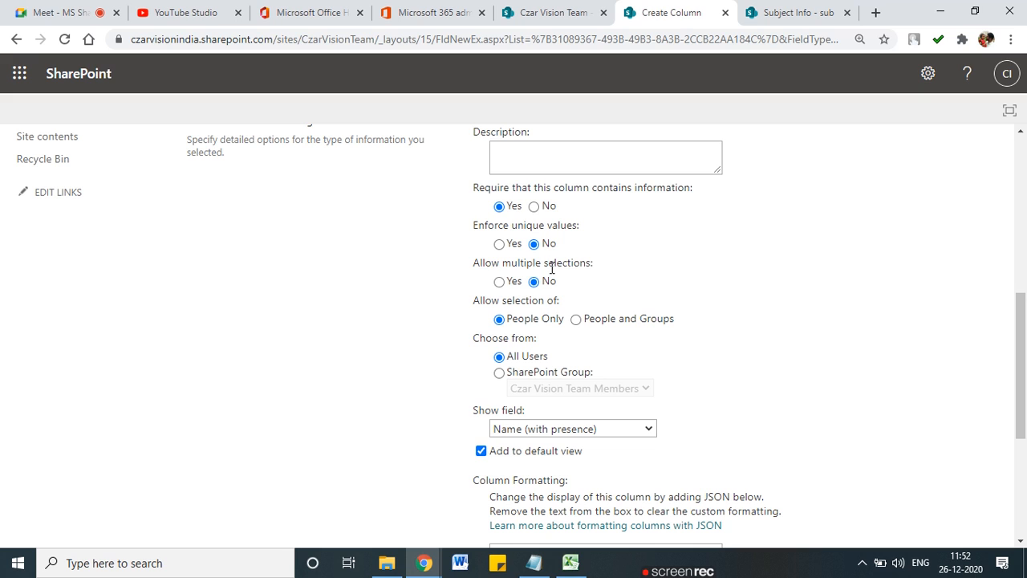
click(499, 282)
scroll(500, 278, down, 1)
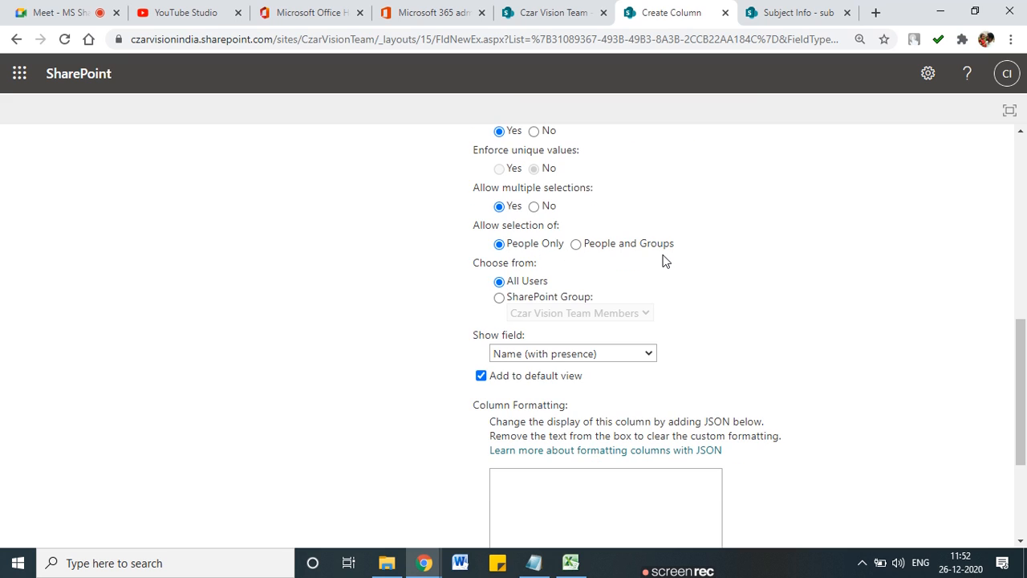
mouse_move(588, 257)
mouse_down()
mouse_move(642, 256)
mouse_move(664, 237)
mouse_move(576, 241)
mouse_move(586, 257)
mouse_up()
drag(463, 252, 515, 242)
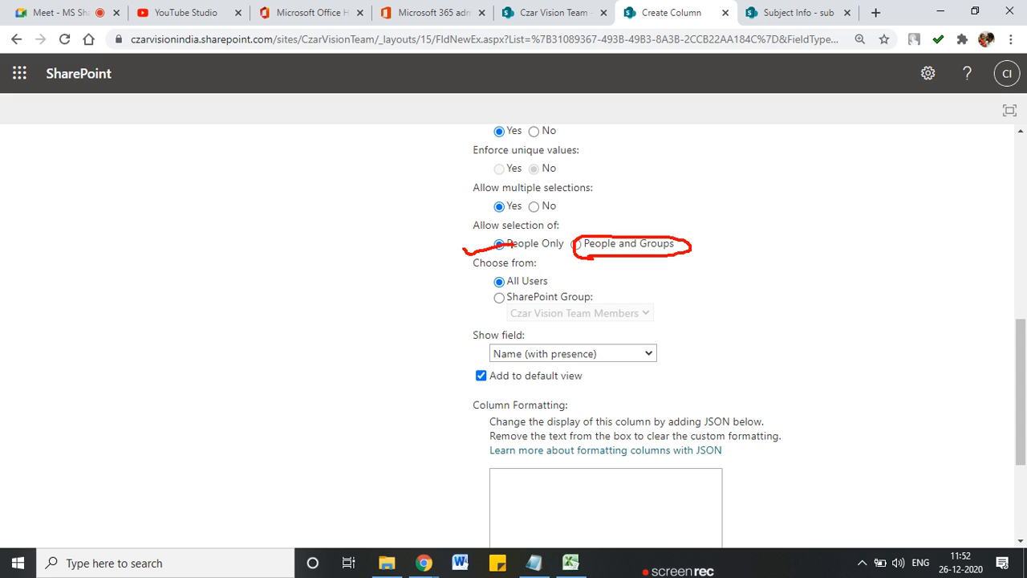
Step: Keep Name (with presence) as the shown field and create the column with OK
scroll(554, 314, down, 1)
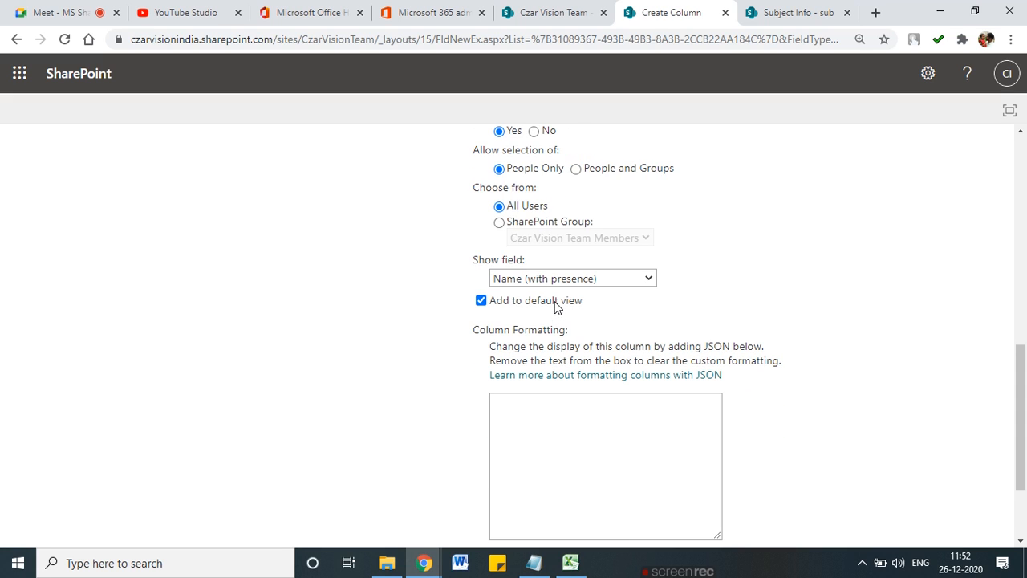
click(574, 282)
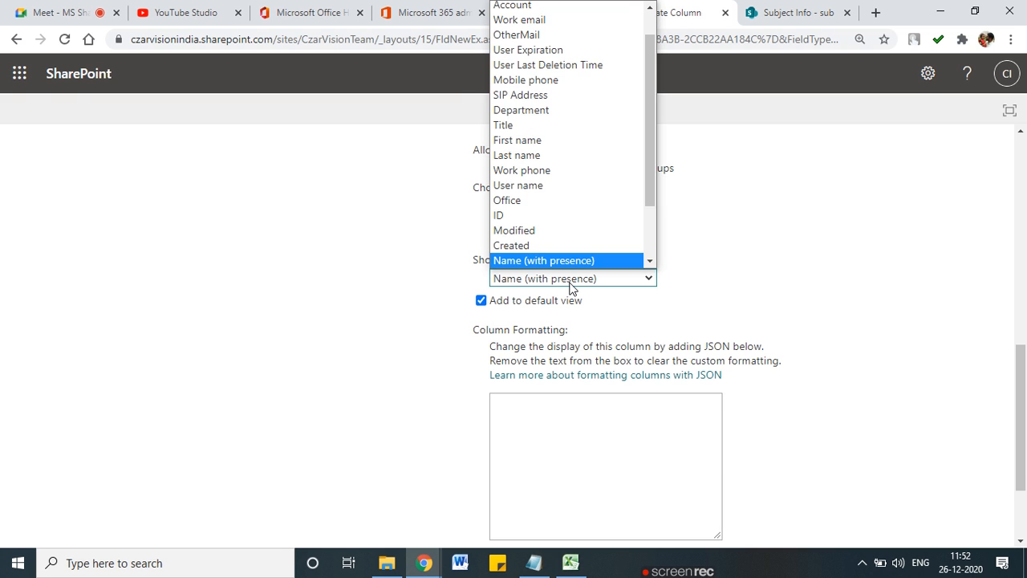
scroll(571, 289, up, 1)
click(634, 353)
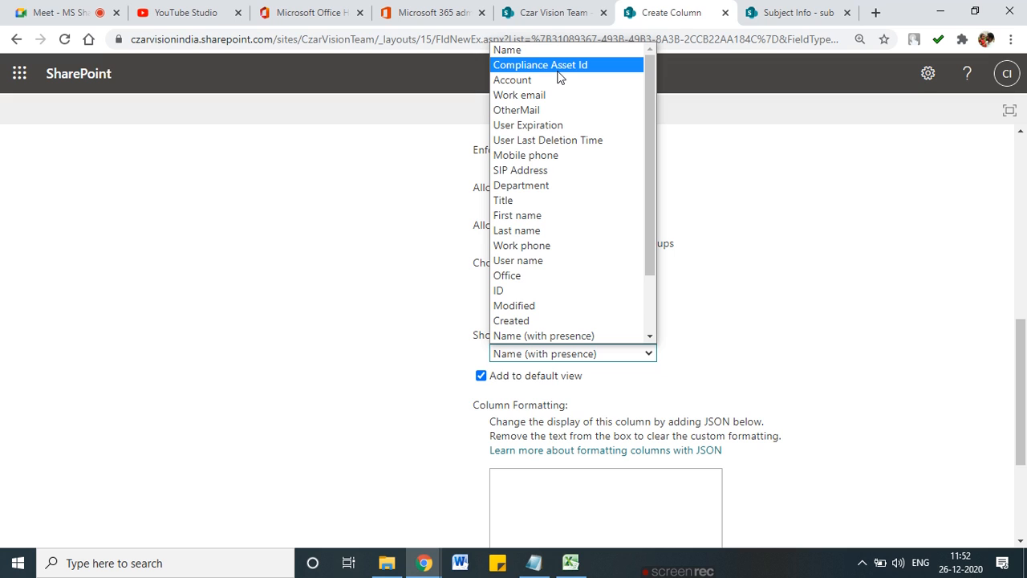
click(562, 338)
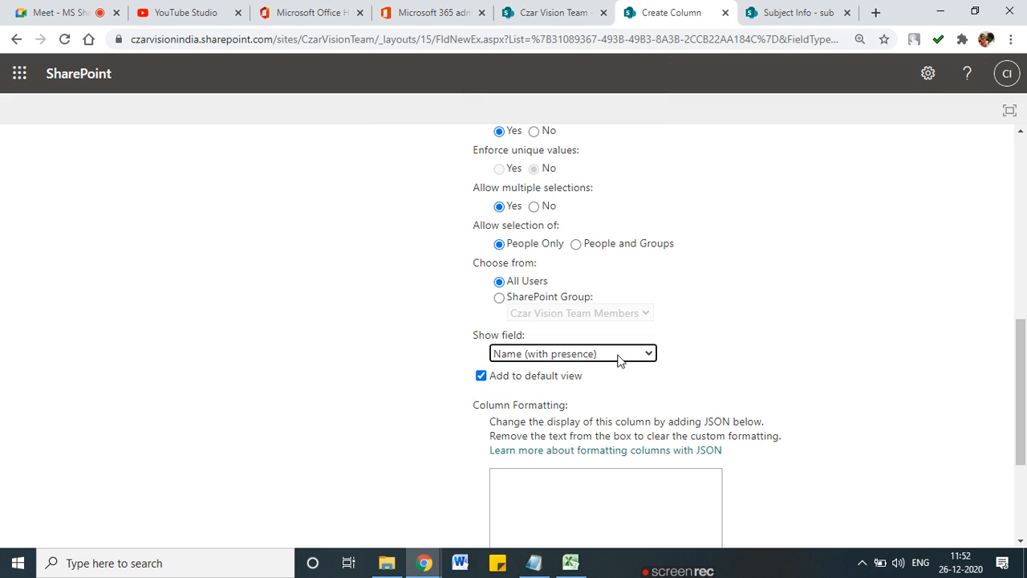
click(618, 354)
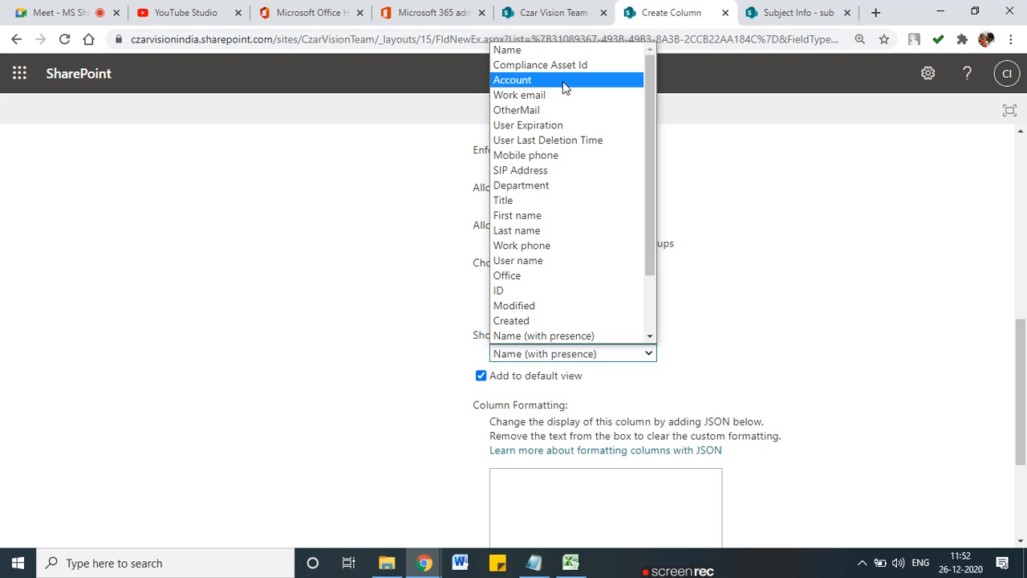
click(337, 365)
scroll(543, 359, down, 3)
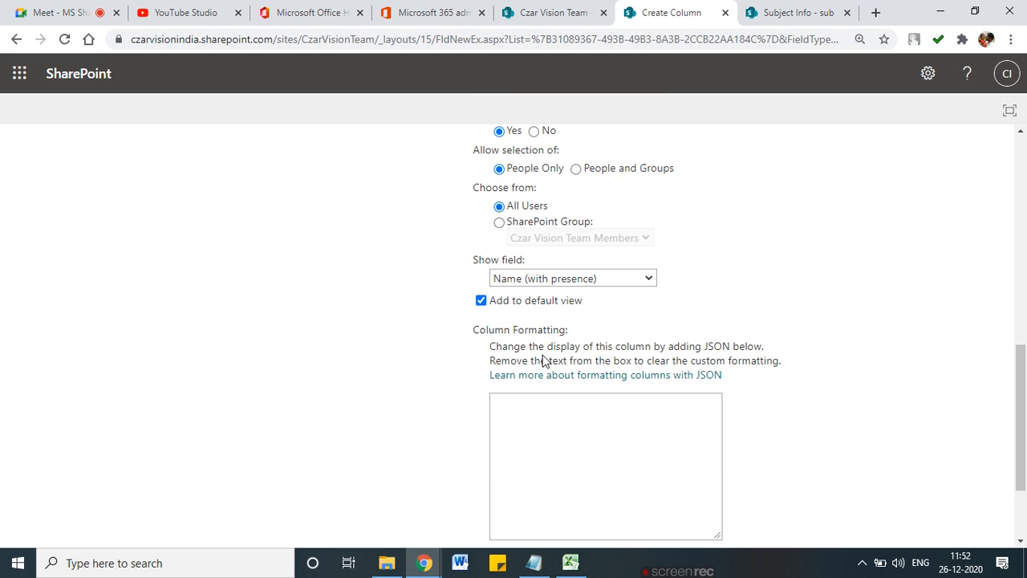
click(911, 473)
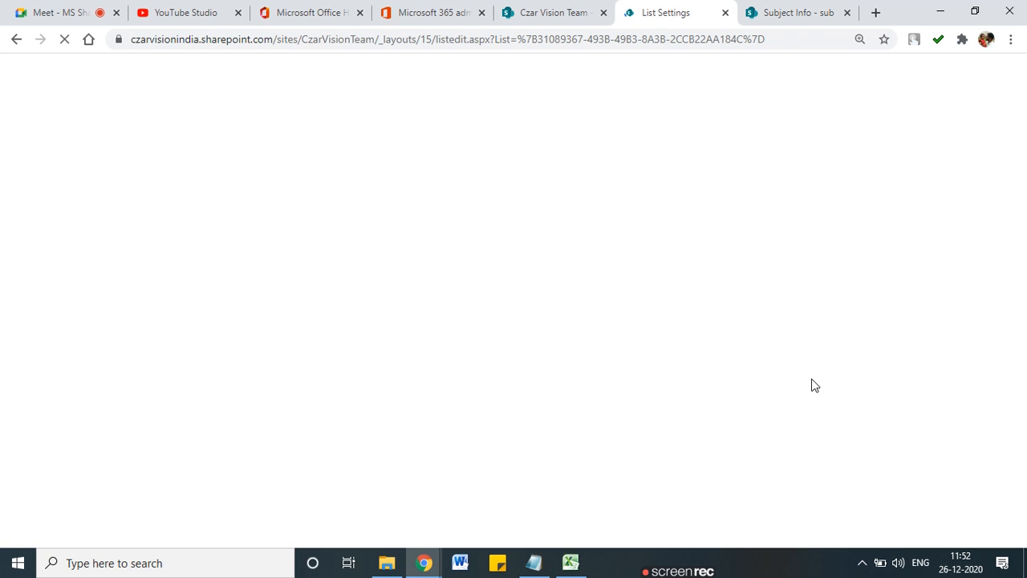
Step: Start a new Student Data item with the student's name, Standard 1st and a mobile number
click(160, 187)
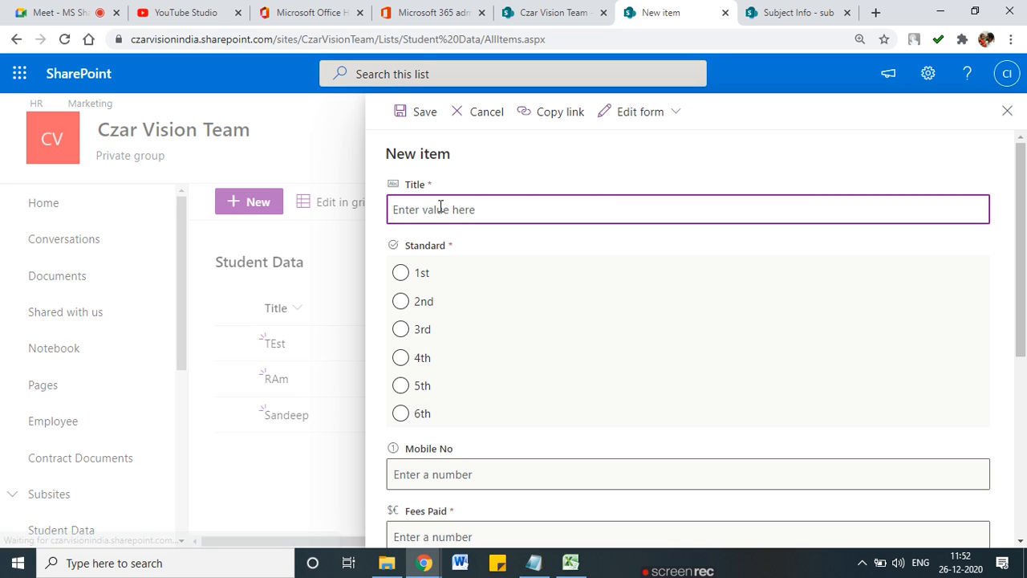
text(Rhaul)
key(Tab)
click(402, 274)
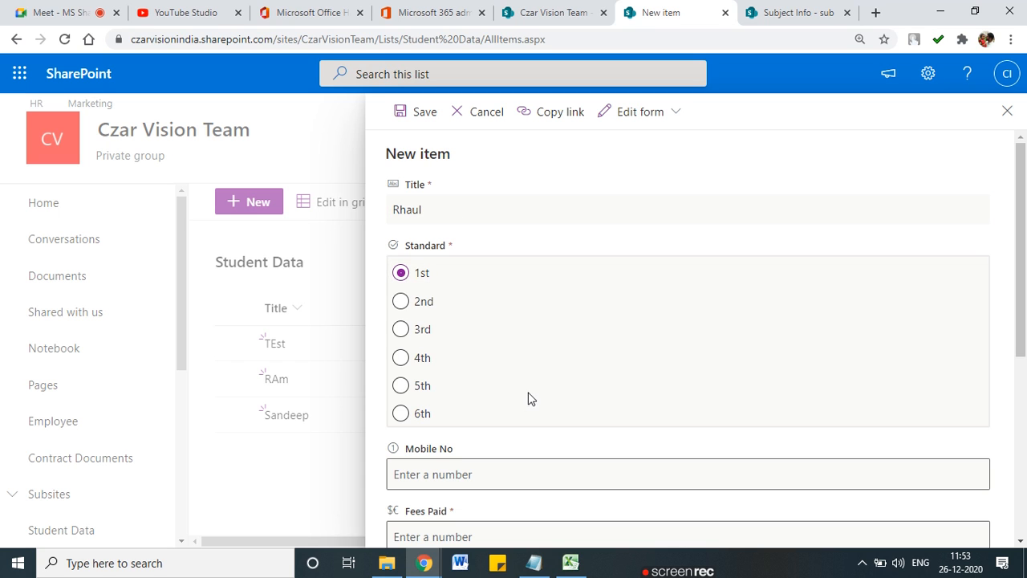
scroll(514, 385, down, 3)
click(457, 247)
text(88888888)
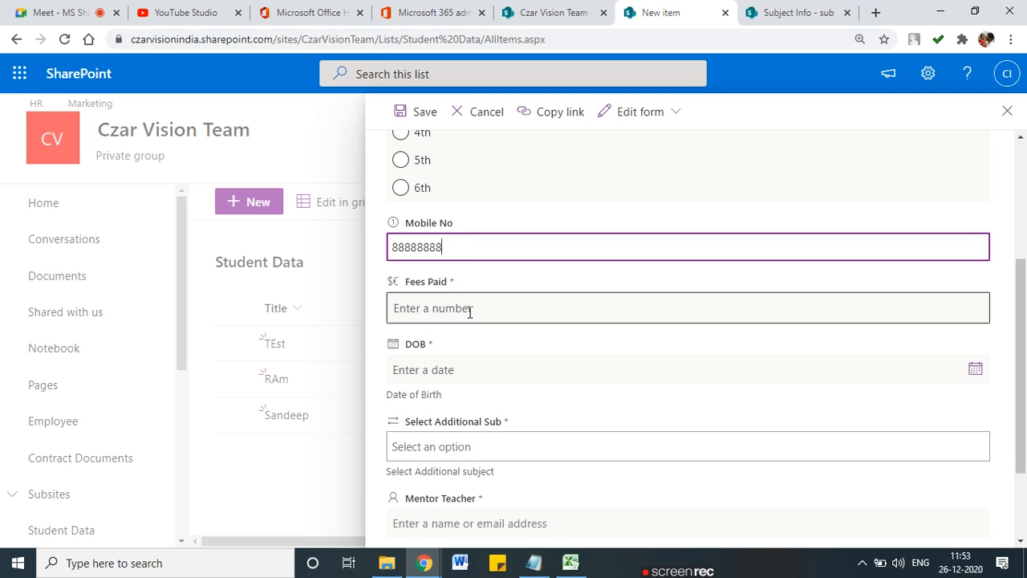
text(8)
Step: Set Fees Paid to 343, DOB to 12/15/2020 and additional subject to Phy
click(465, 313)
text(343)
scroll(443, 393, down, 1)
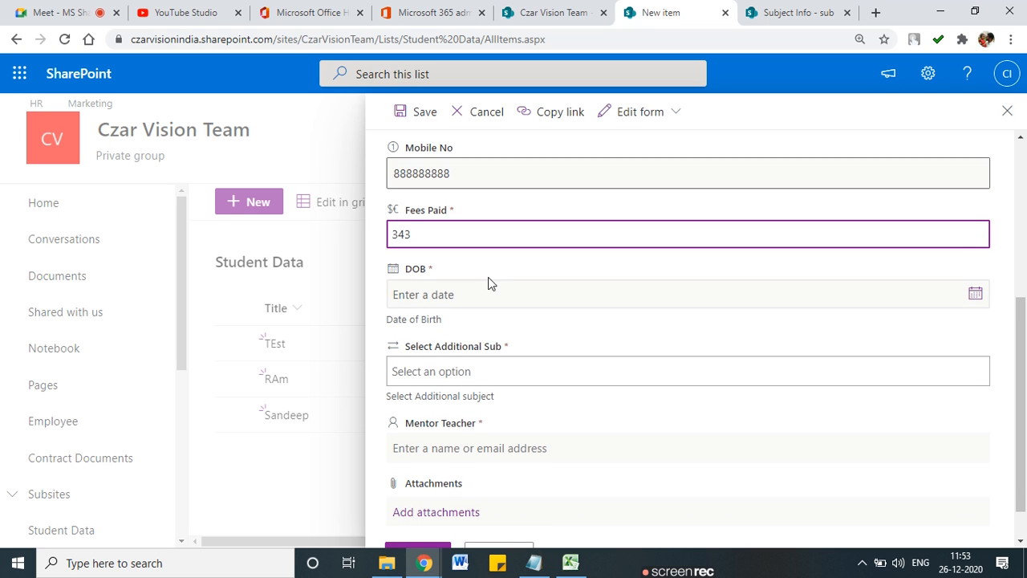
click(974, 294)
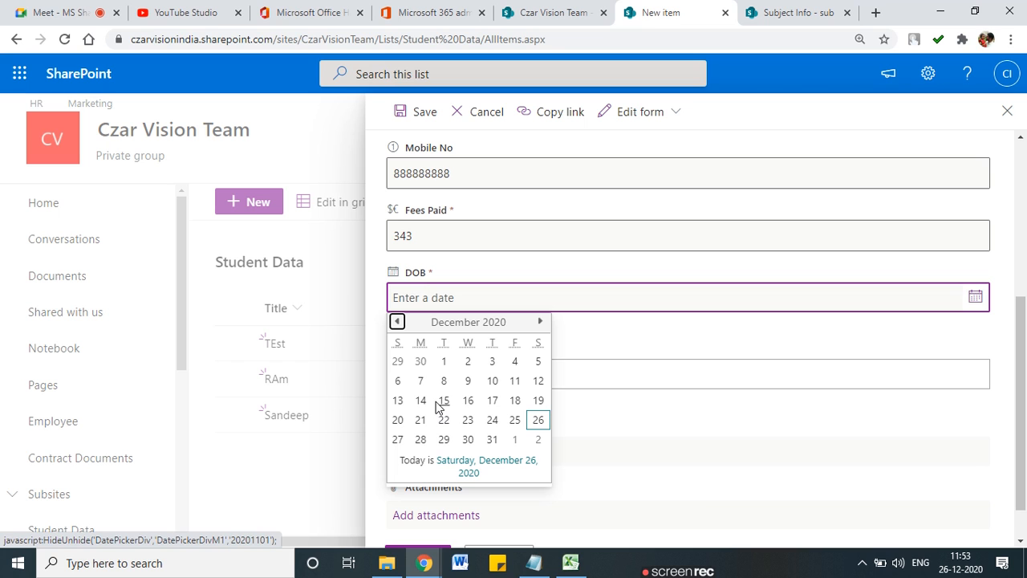
click(442, 403)
scroll(442, 401, down, 1)
click(426, 327)
click(421, 390)
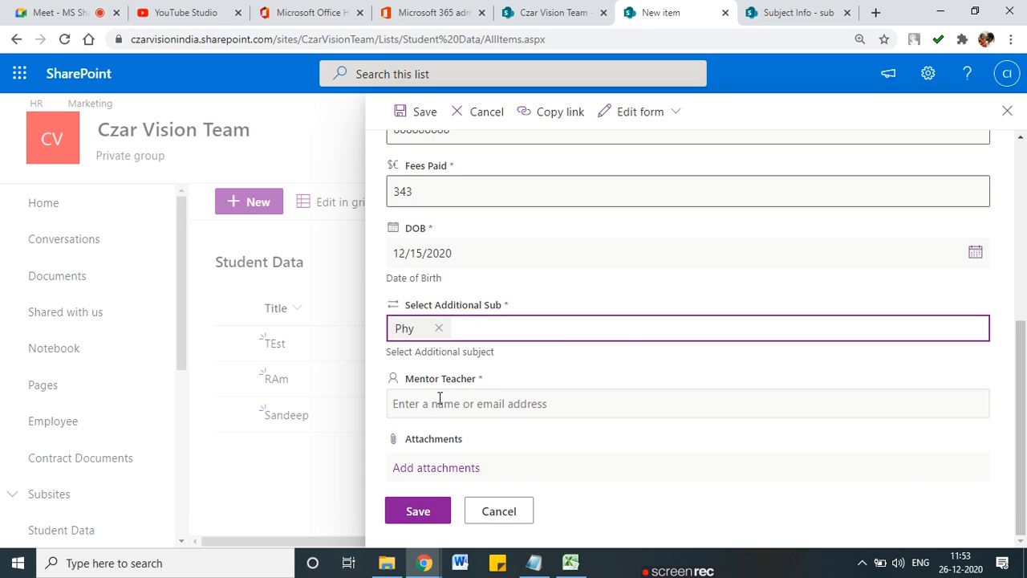
Step: Mark the Mentor Teacher label and its name-or-email hint in red
click(430, 404)
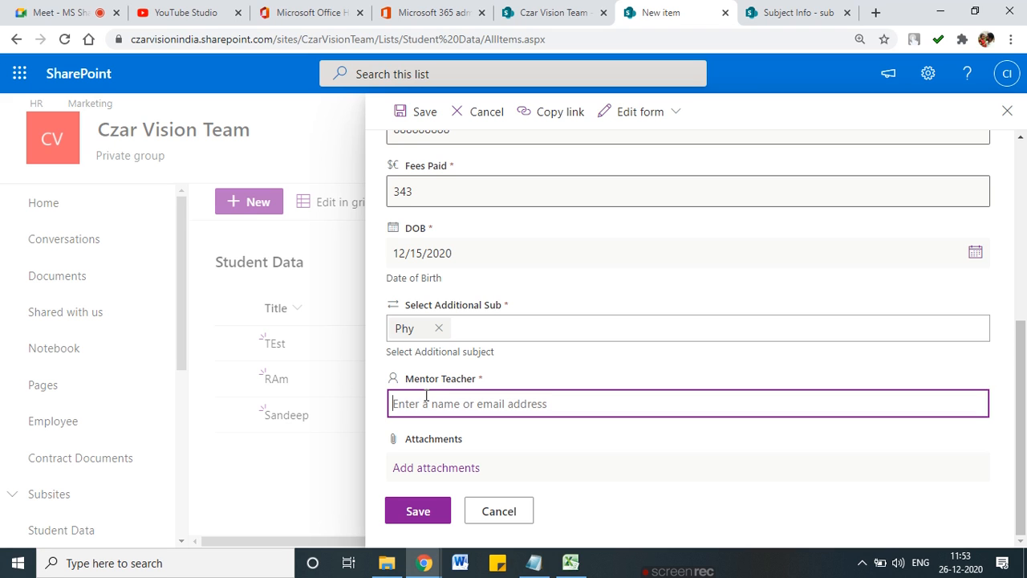
mouse_move(382, 369)
mouse_down()
mouse_move(437, 362)
mouse_move(491, 381)
mouse_move(402, 386)
mouse_move(370, 367)
mouse_up()
drag(400, 415, 574, 415)
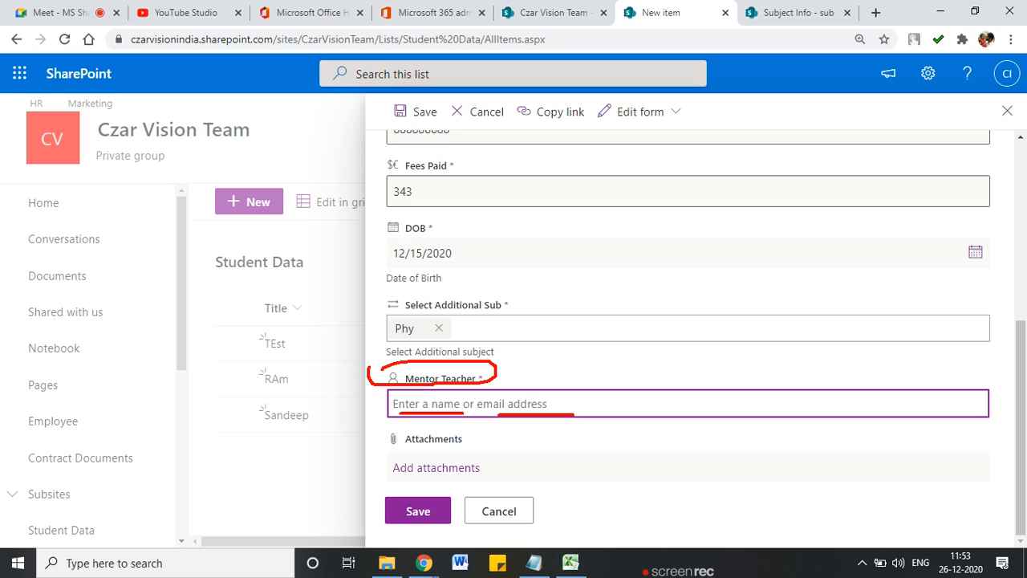
Step: Search the Mentor Teacher people picker and add two mentors from the suggestions
click(473, 405)
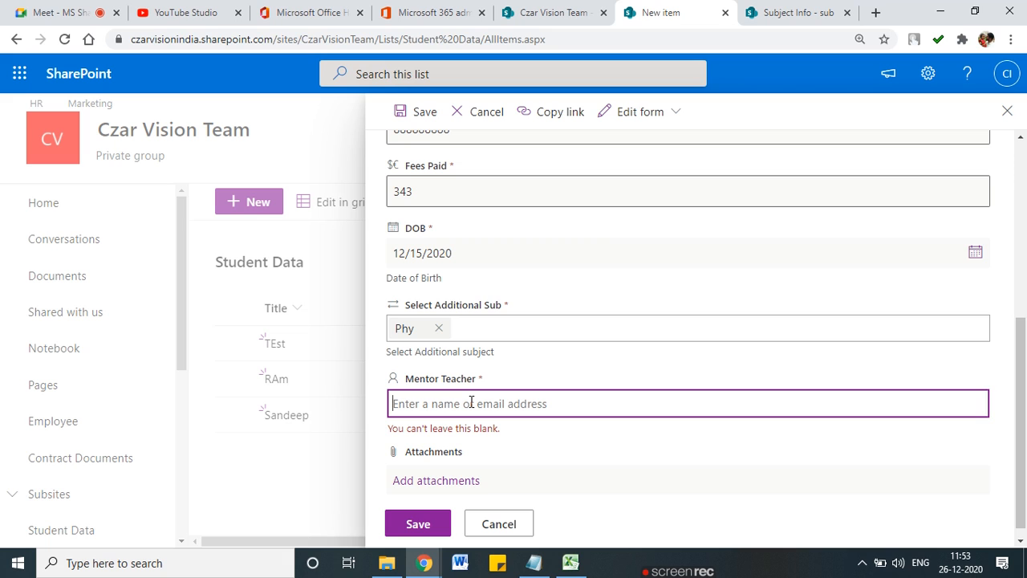
text(kube)
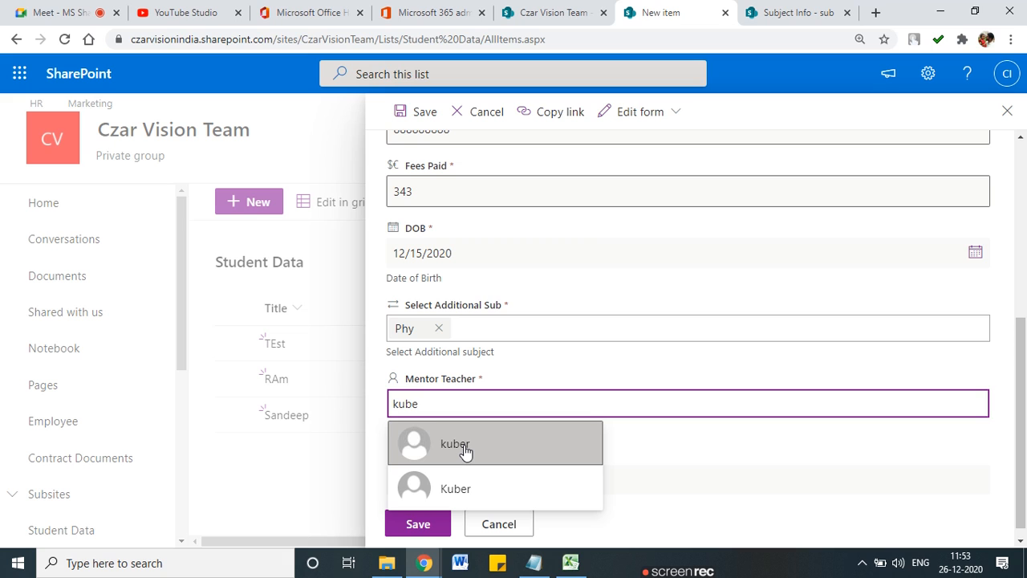
click(465, 447)
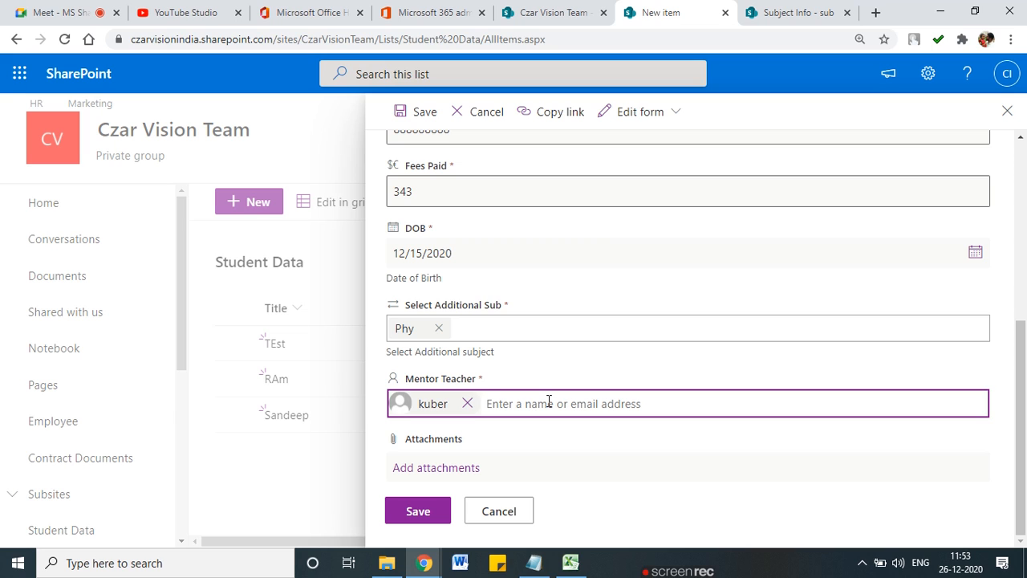
text(neha)
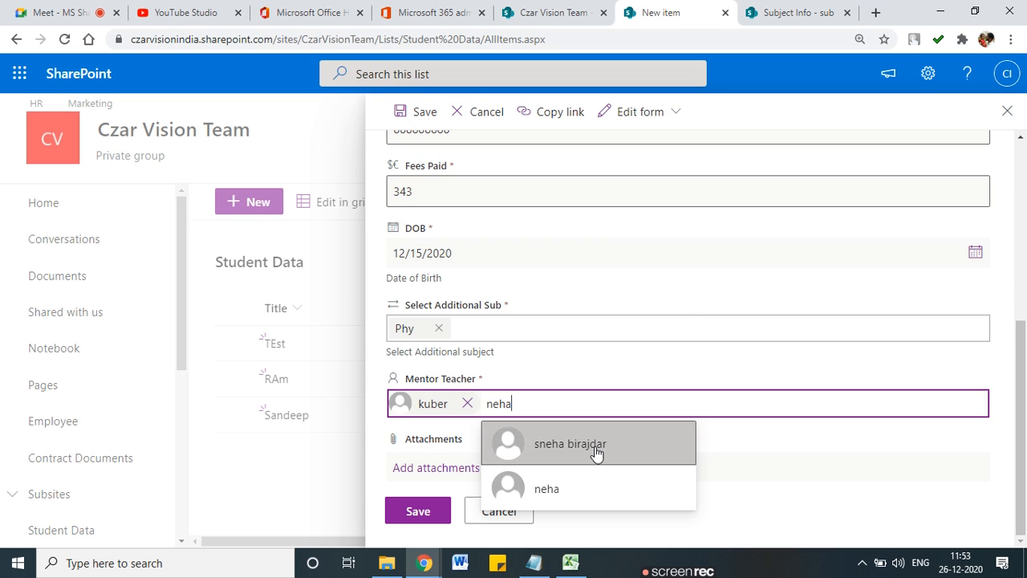
click(588, 487)
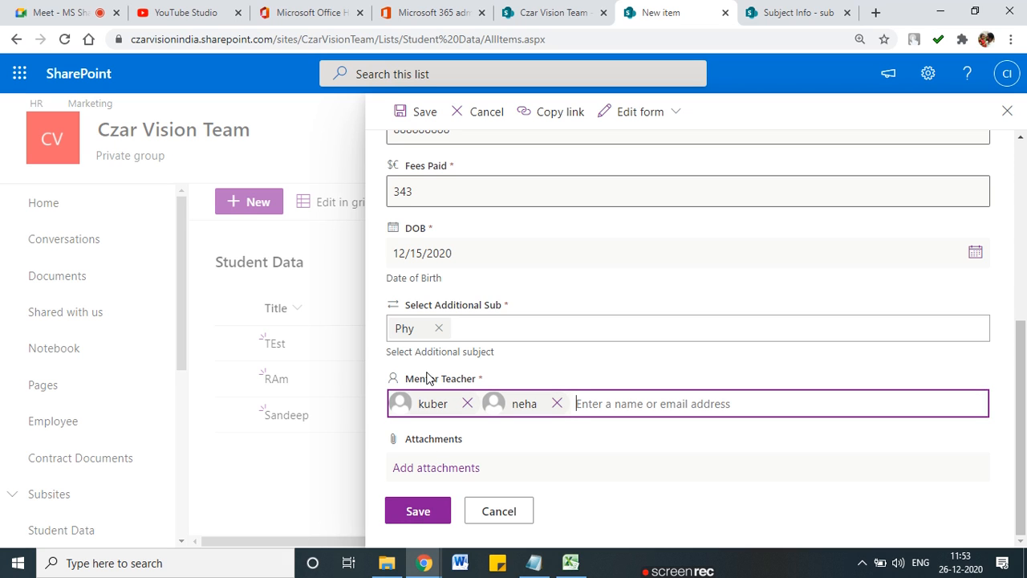
mouse_move(489, 368)
mouse_down()
mouse_move(379, 366)
mouse_move(375, 423)
mouse_move(622, 436)
mouse_move(480, 369)
mouse_move(560, 298)
mouse_up()
mouse_move(579, 206)
mouse_down()
mouse_move(580, 293)
mouse_move(736, 213)
mouse_move(583, 283)
mouse_up()
drag(612, 215, 618, 287)
drag(664, 229, 663, 302)
drag(637, 256, 727, 258)
drag(609, 239, 714, 241)
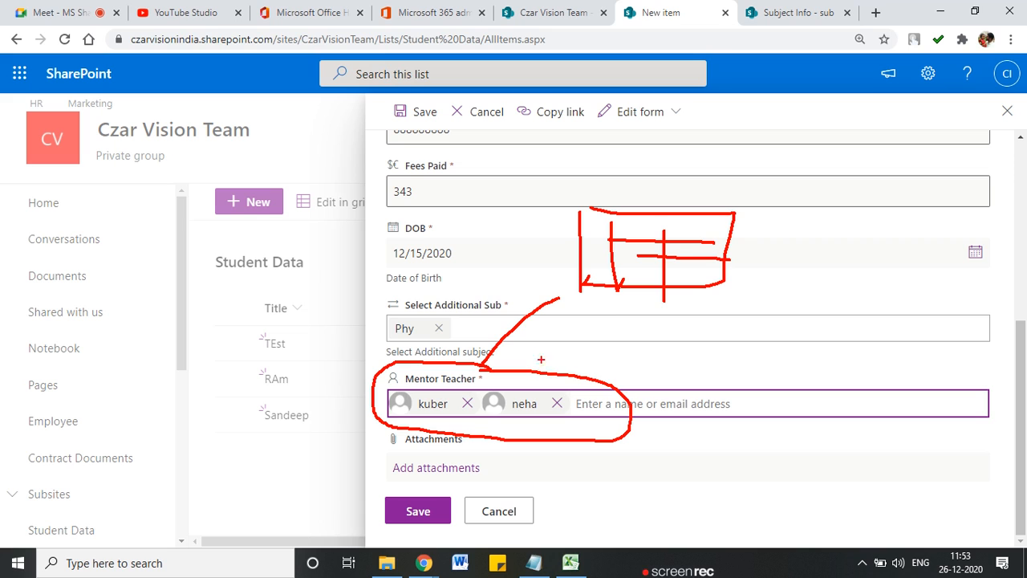
mouse_move(732, 265)
mouse_down()
mouse_move(831, 299)
mouse_move(827, 310)
mouse_up()
drag(898, 275, 898, 361)
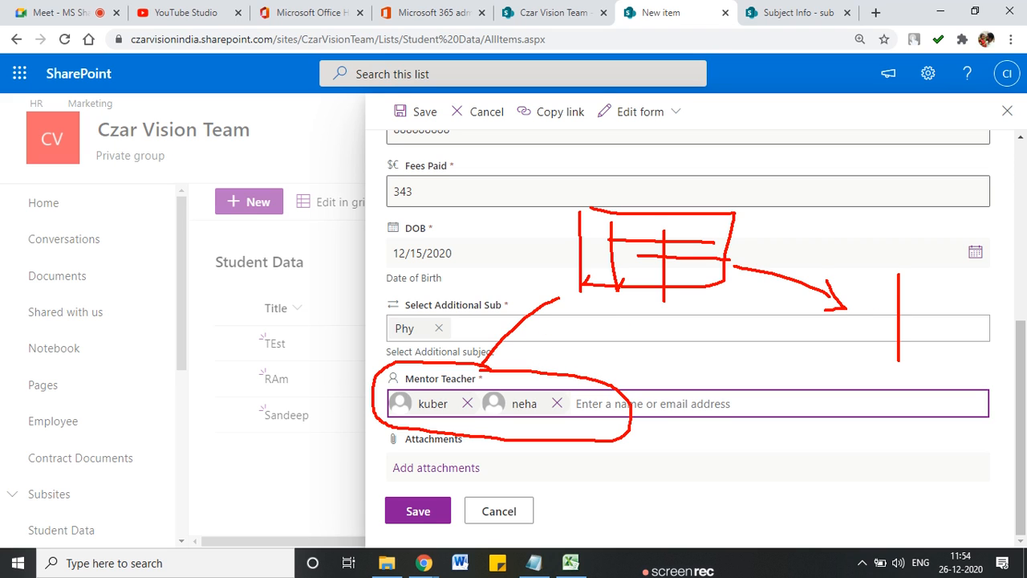
mouse_move(899, 278)
mouse_down()
mouse_move(915, 341)
mouse_move(899, 341)
mouse_move(918, 308)
mouse_move(944, 321)
mouse_move(803, 351)
mouse_up()
mouse_move(700, 321)
mouse_down()
mouse_move(703, 384)
mouse_move(715, 374)
mouse_up()
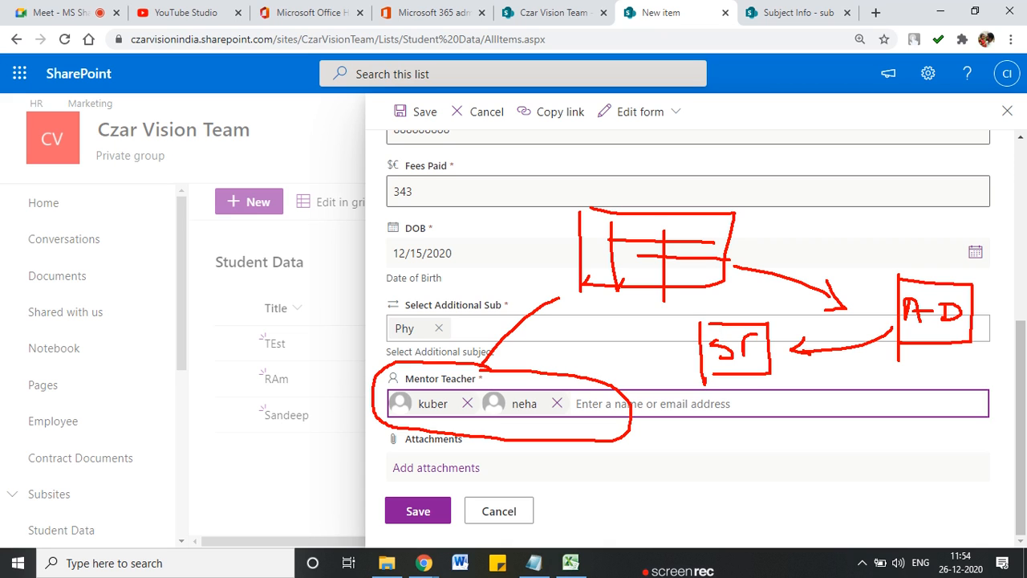
drag(756, 338, 744, 350)
mouse_move(761, 294)
mouse_down()
mouse_move(668, 294)
mouse_move(670, 411)
mouse_move(799, 295)
mouse_move(679, 402)
mouse_up()
mouse_move(760, 257)
mouse_down()
mouse_move(779, 255)
mouse_move(790, 276)
mouse_move(840, 246)
mouse_move(854, 262)
mouse_up()
drag(677, 350, 541, 373)
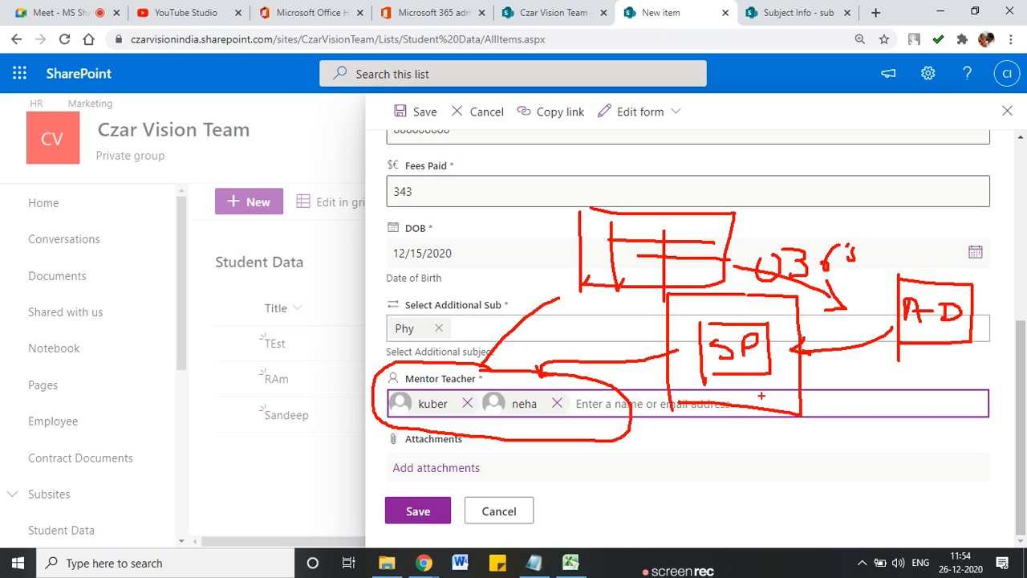
mouse_move(751, 382)
mouse_down()
mouse_move(759, 395)
mouse_move(771, 380)
mouse_up()
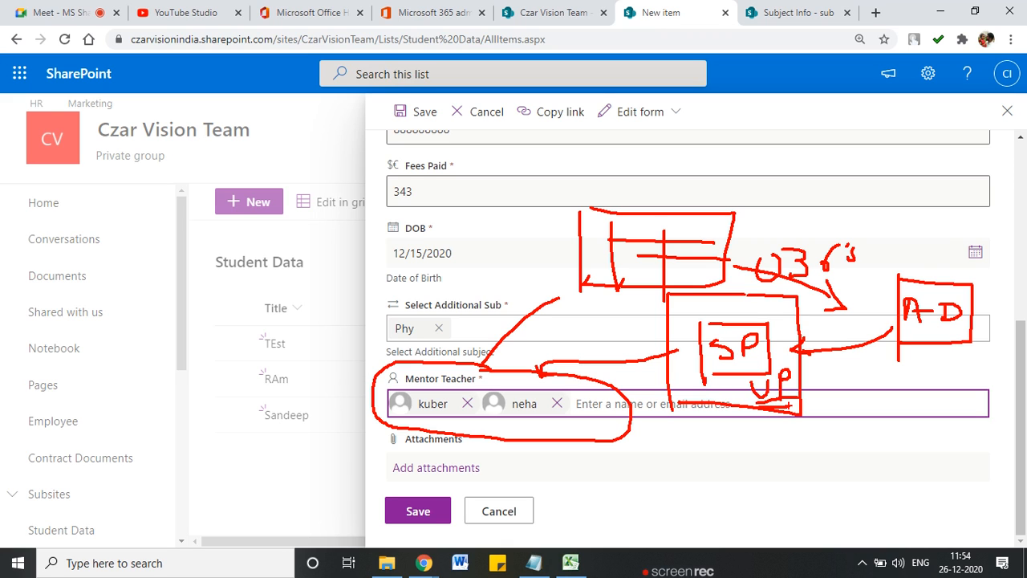
key(Escape)
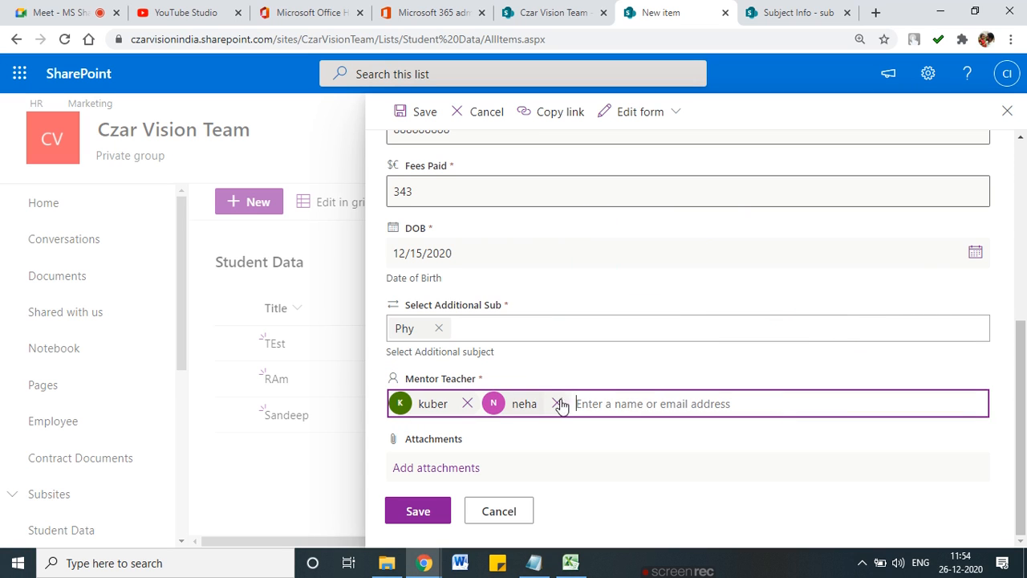
Step: Save the item and scroll the list right to show its two Mentor Teacher entries
click(428, 511)
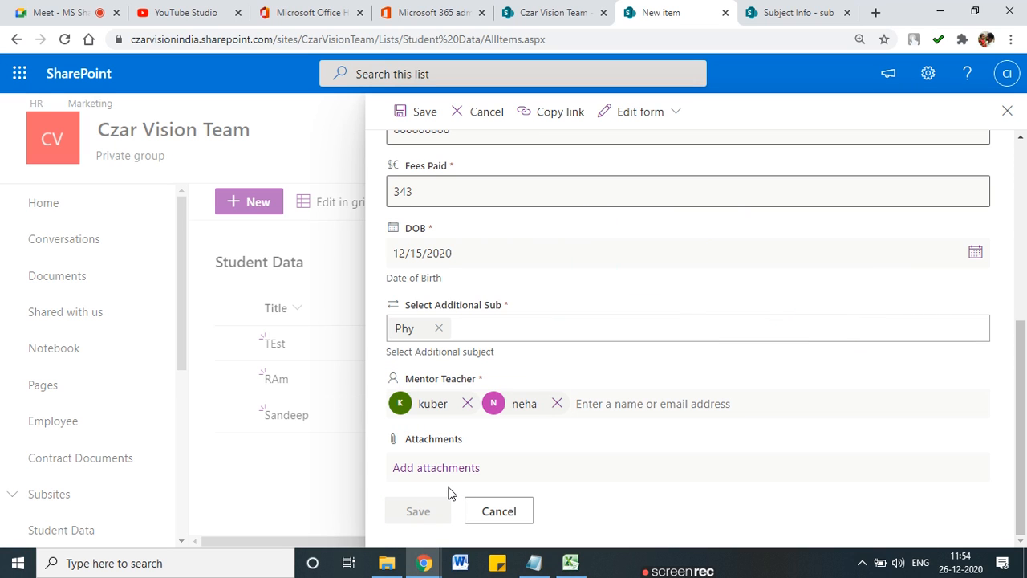
drag(482, 541, 949, 541)
drag(1025, 545, 1026, 545)
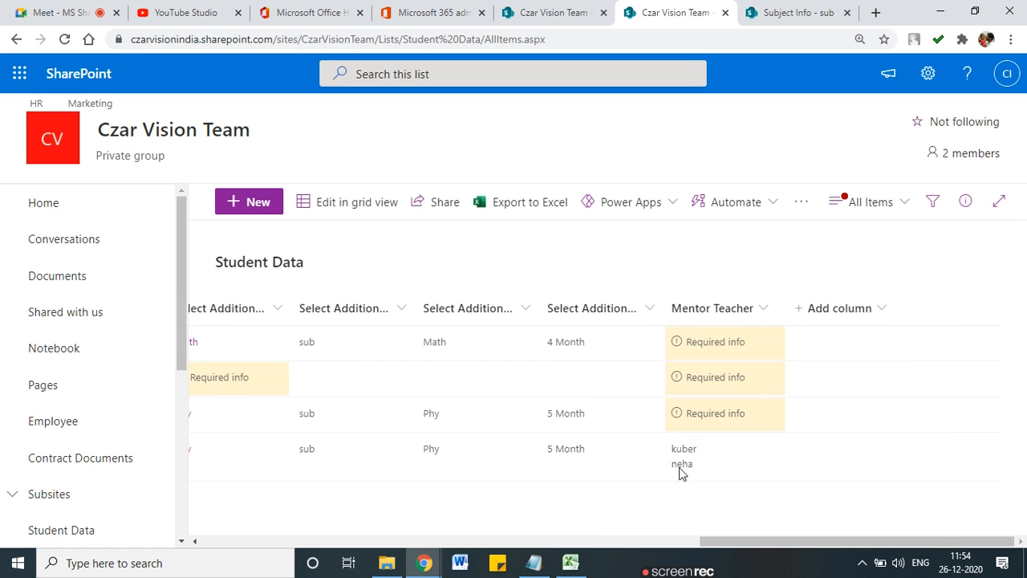
Step: Browse one mentor's full profile Contact, Files and LinkedIn tabs, then close it
mouse_move(679, 467)
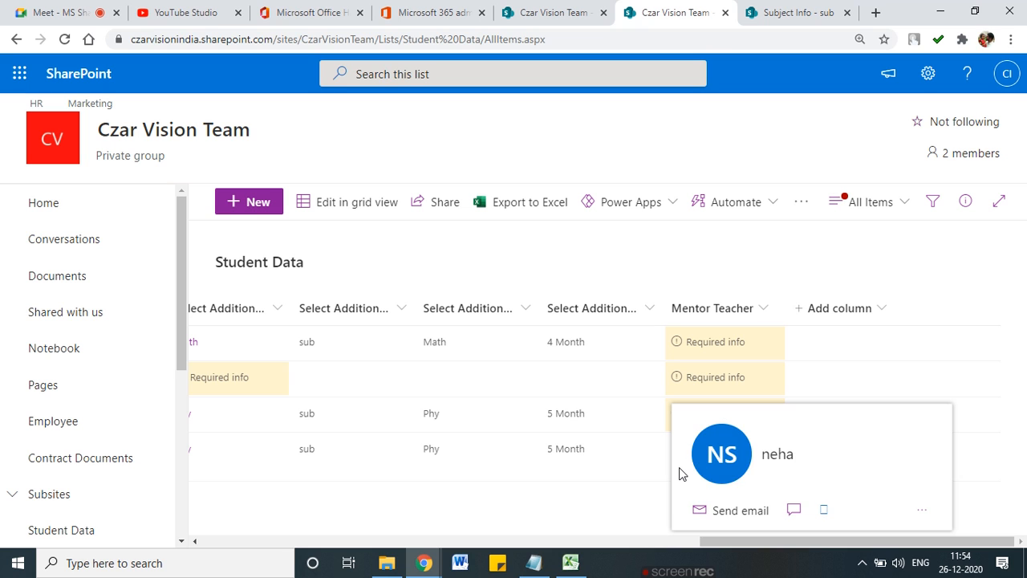
click(729, 471)
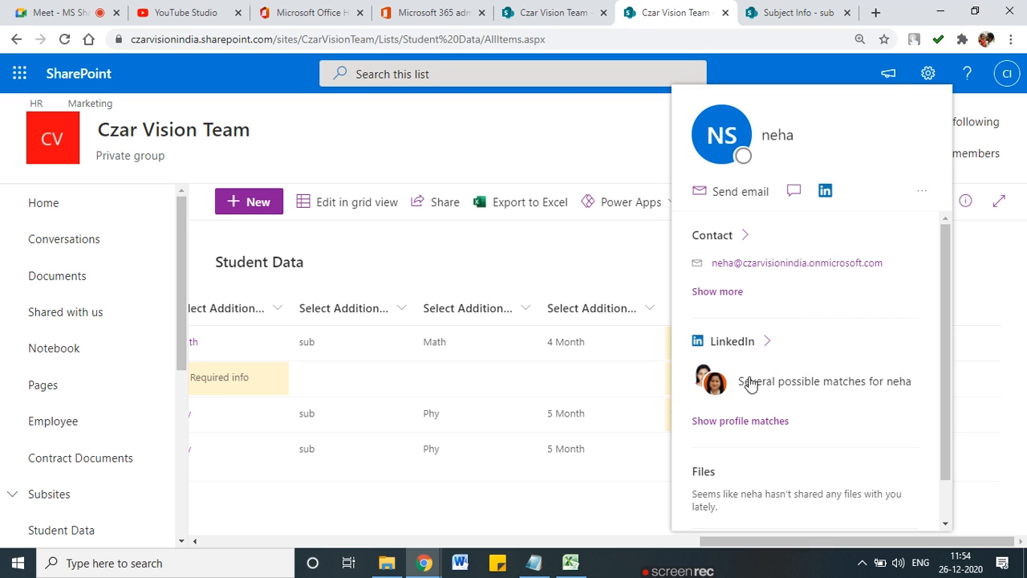
scroll(763, 407, down, 1)
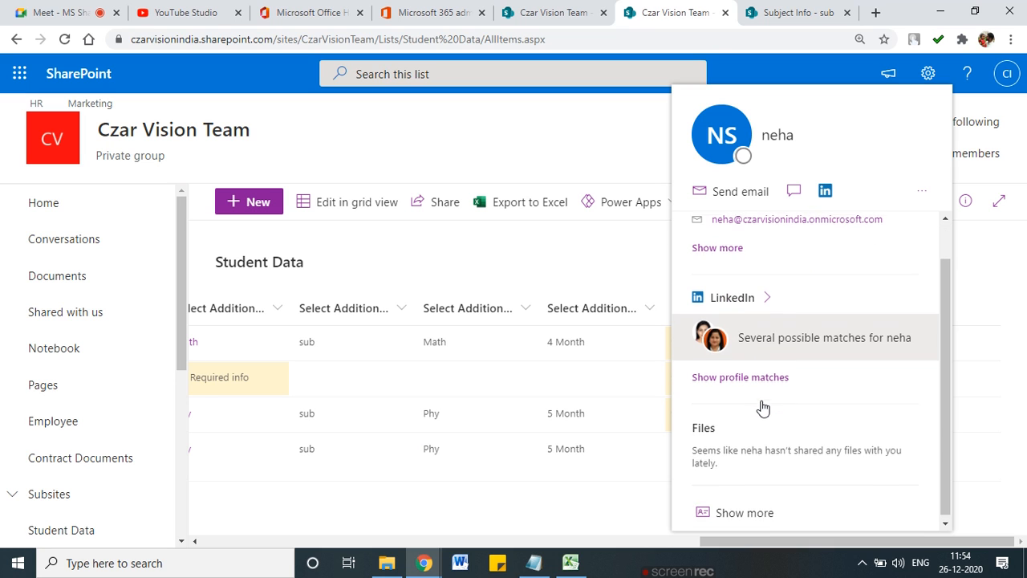
scroll(762, 407, up, 1)
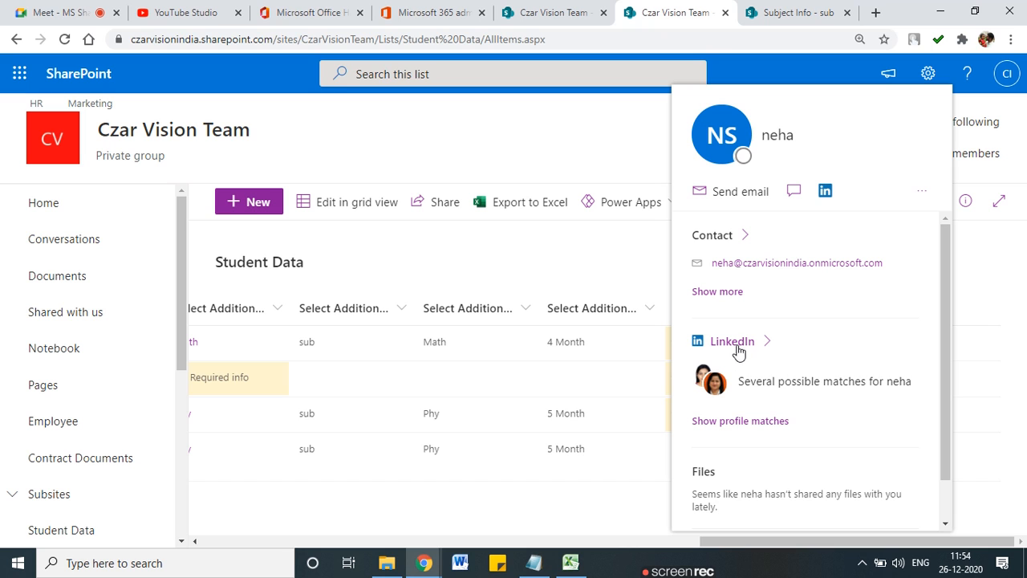
scroll(794, 401, down, 1)
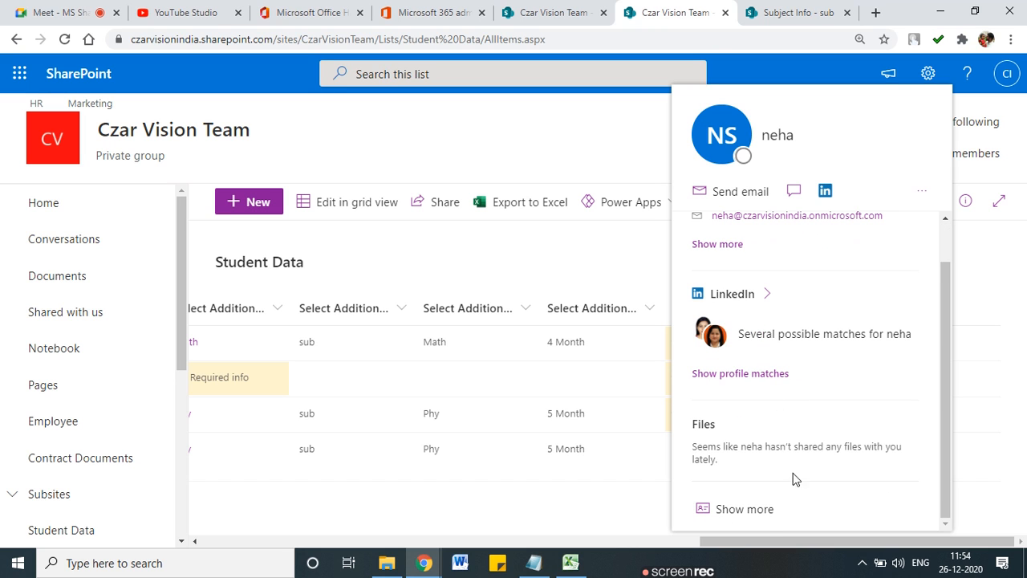
click(755, 517)
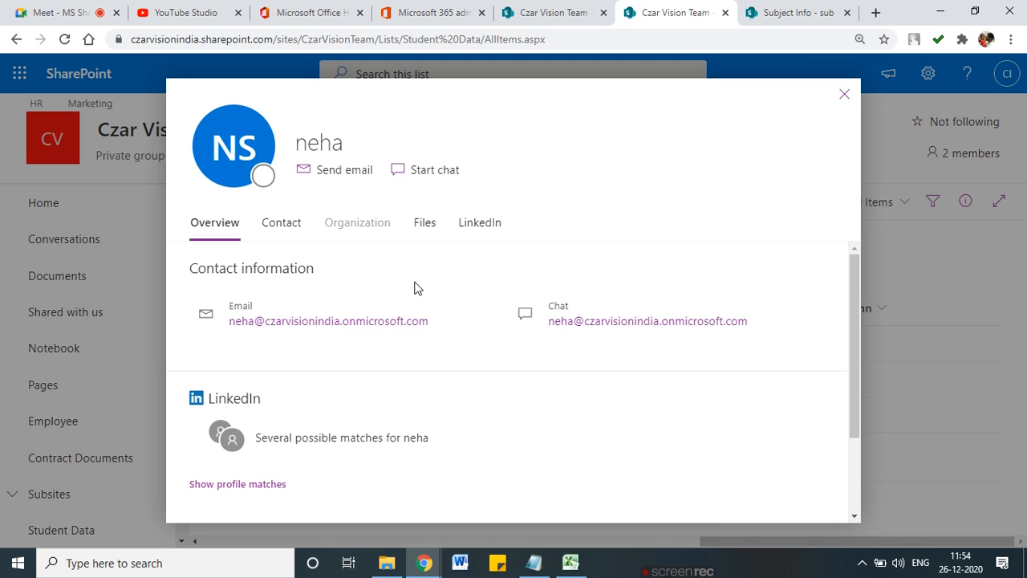
click(282, 224)
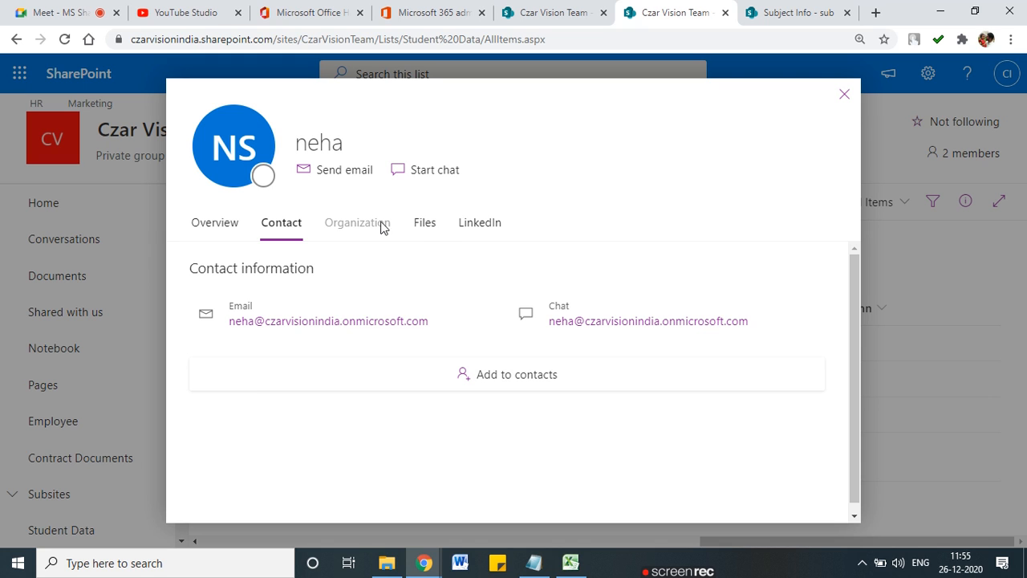
click(431, 229)
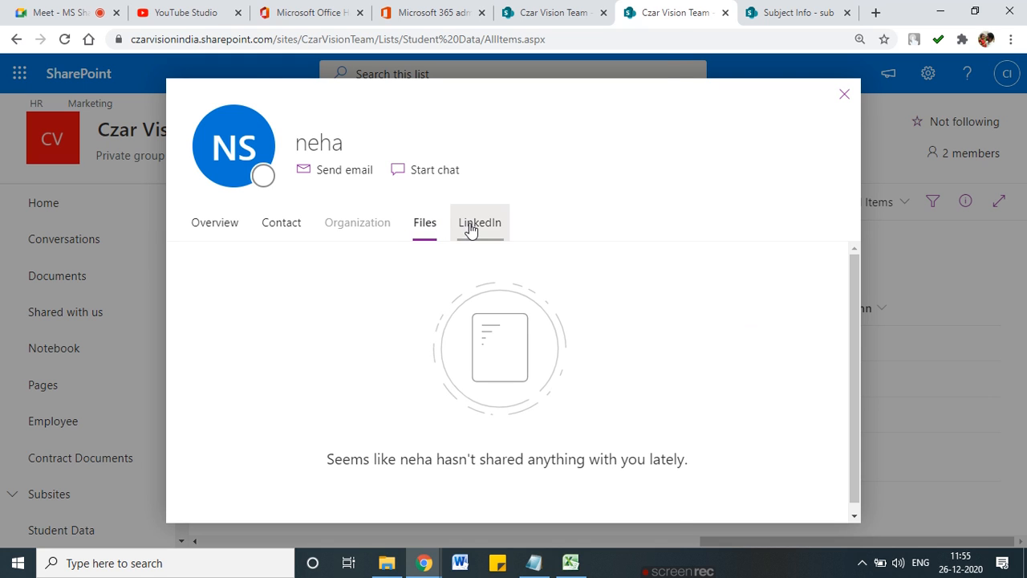
click(471, 229)
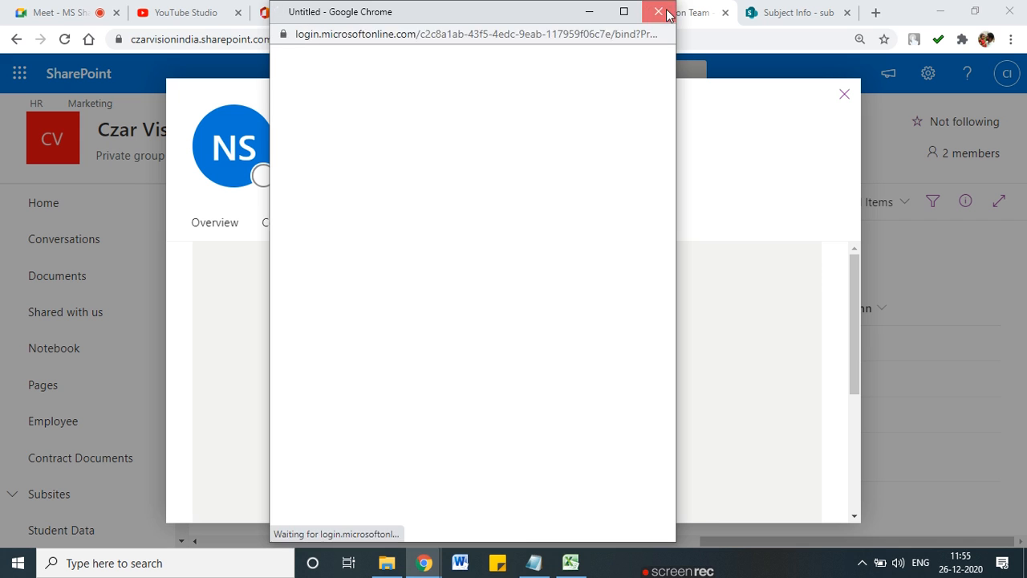
click(658, 11)
click(844, 96)
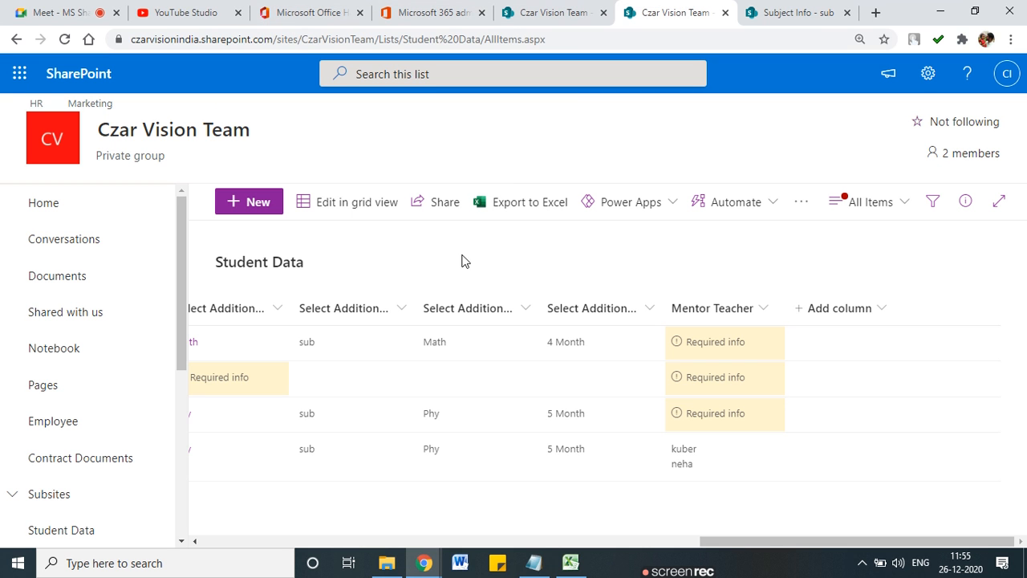
Step: Expand the other mentor's profile to review all shared files and the Overview
mouse_move(680, 455)
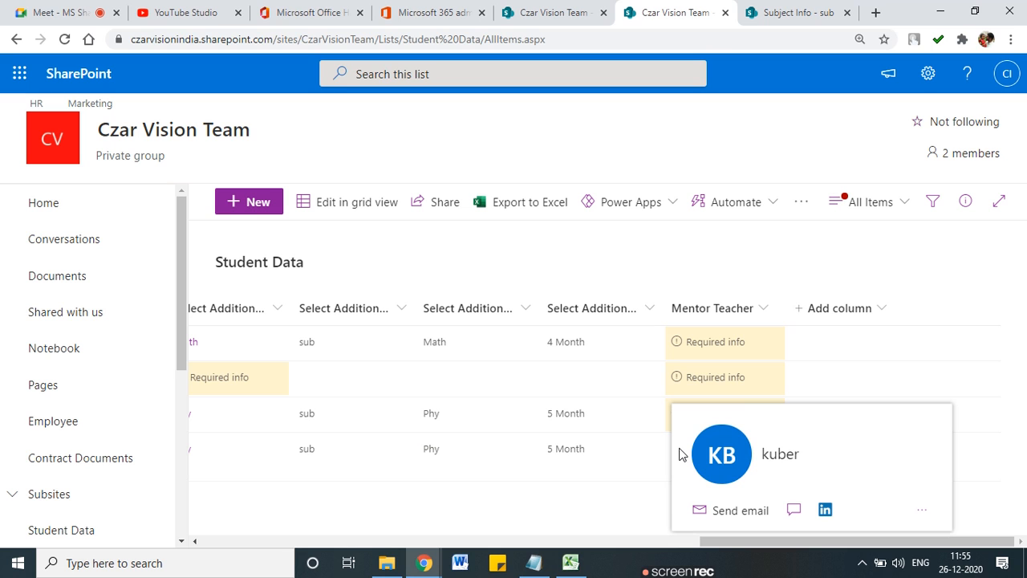
click(846, 491)
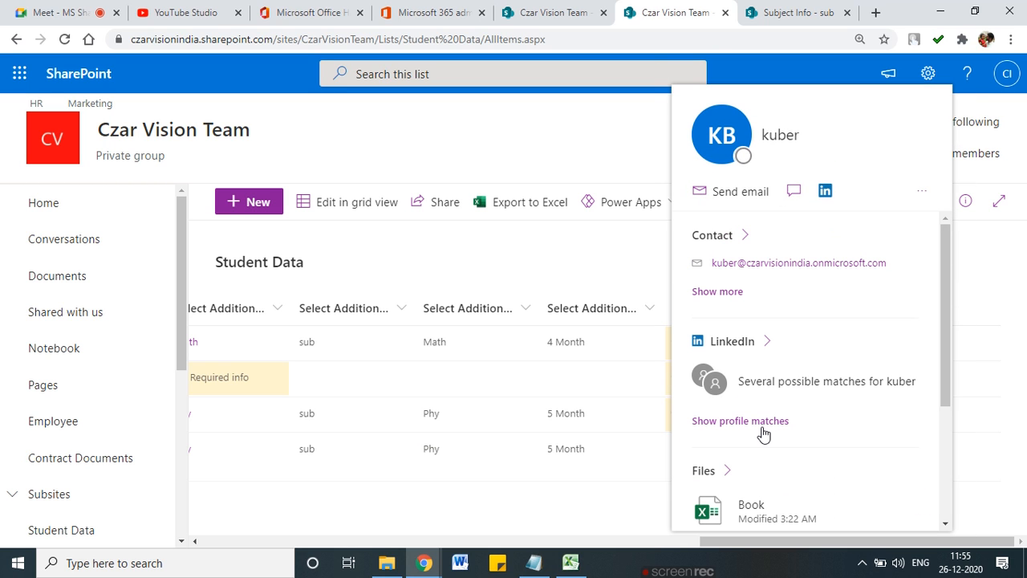
scroll(767, 431, down, 2)
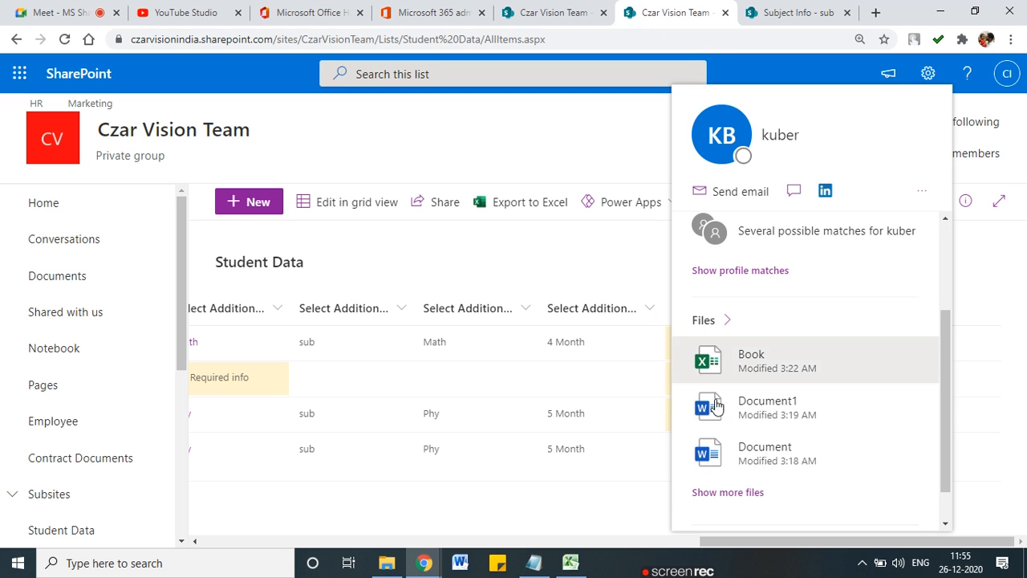
click(755, 496)
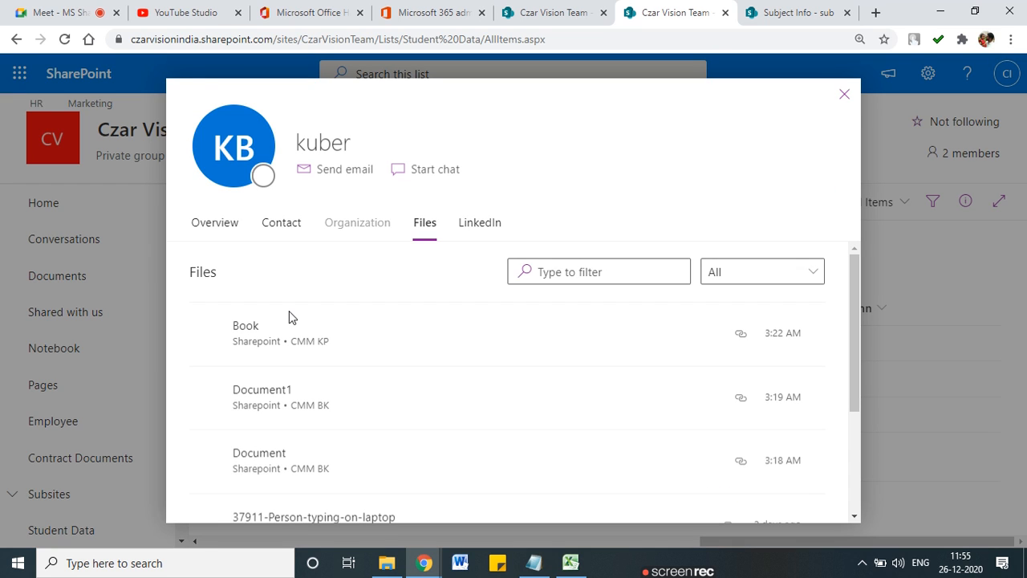
click(225, 227)
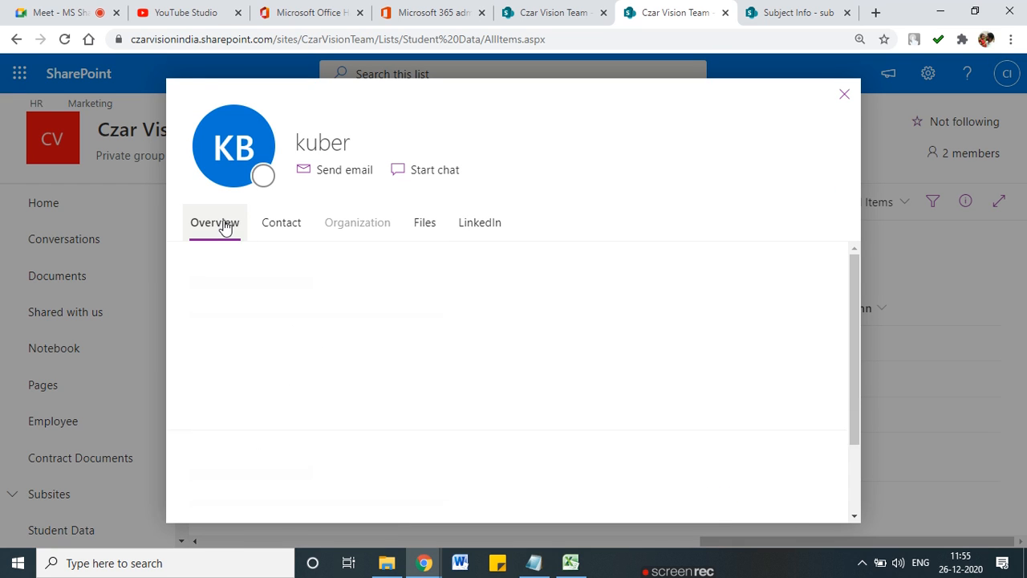
scroll(438, 396, down, 5)
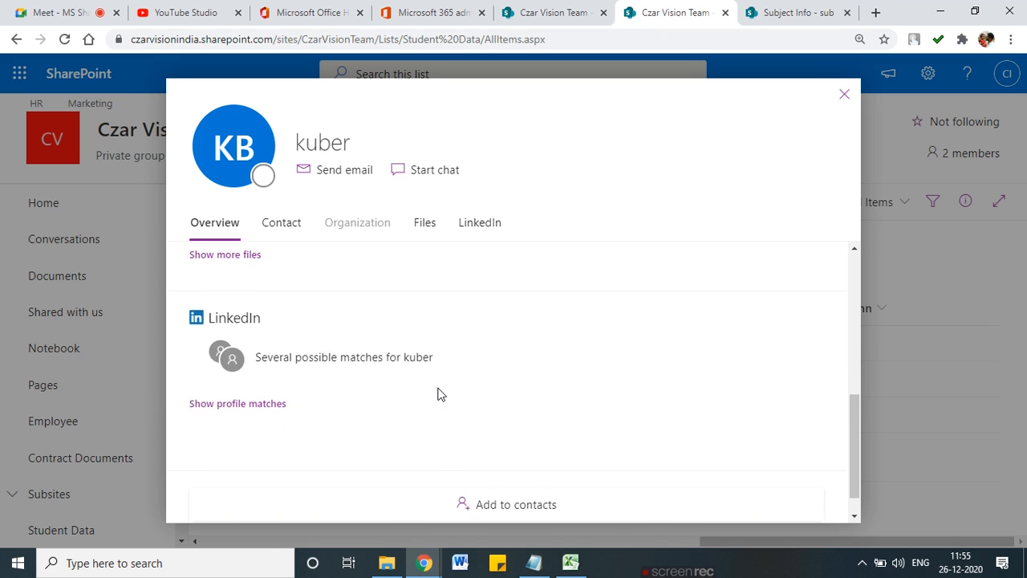
scroll(440, 394, up, 5)
click(845, 95)
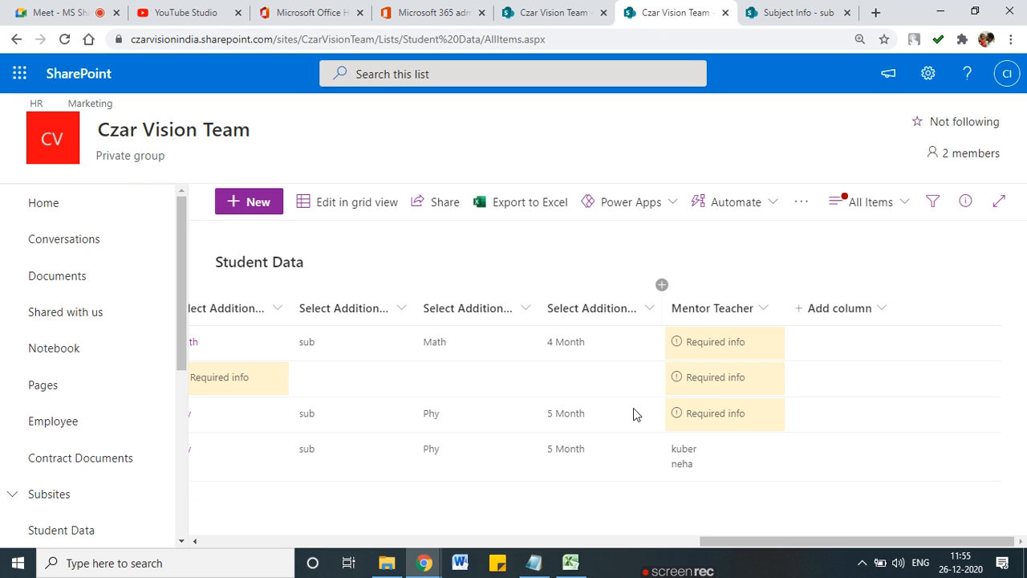
drag(811, 543, 843, 530)
key(ctrl+2)
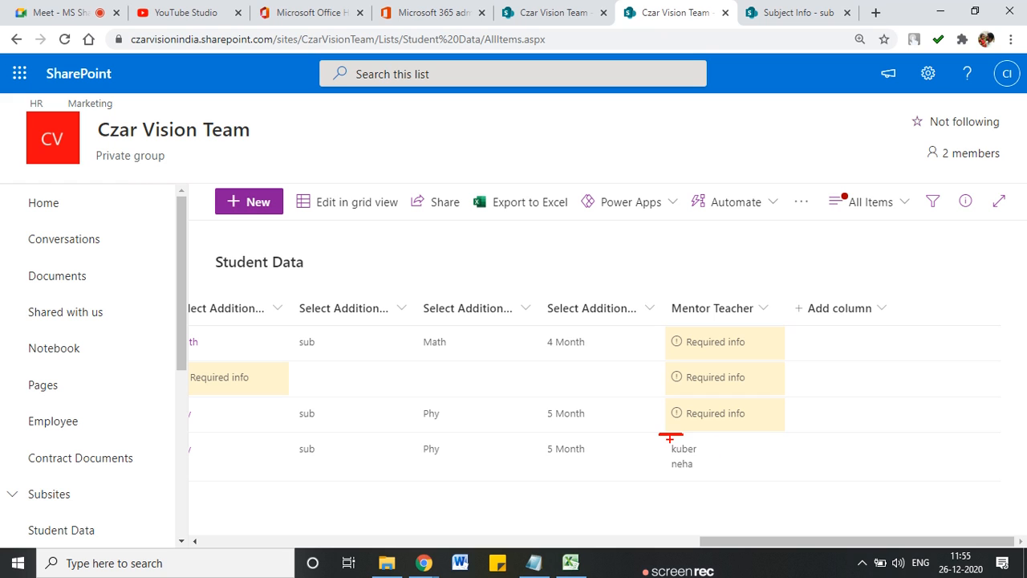
mouse_move(652, 434)
mouse_down()
mouse_move(725, 476)
mouse_move(707, 442)
mouse_move(665, 440)
mouse_up()
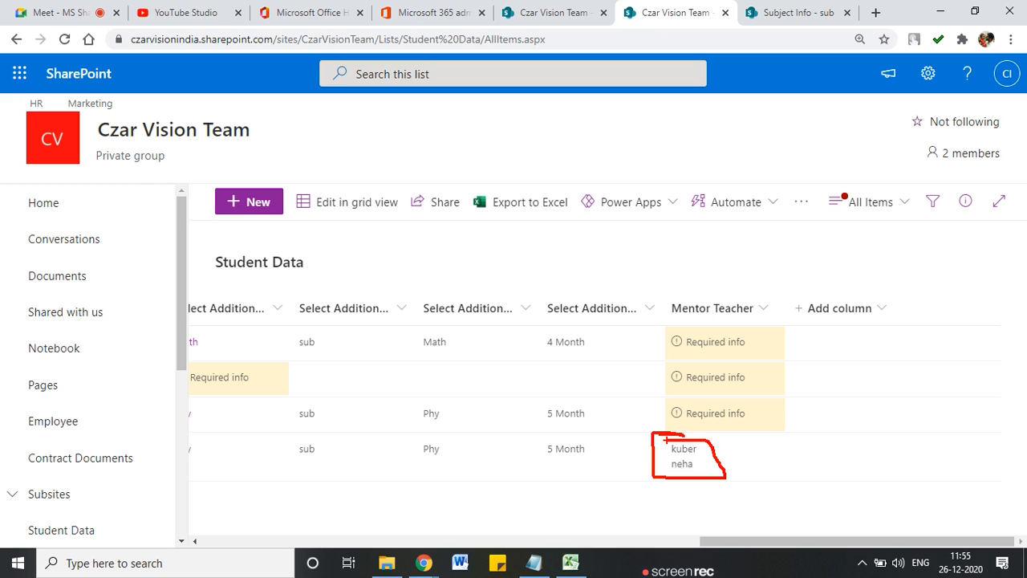
mouse_move(751, 264)
mouse_down()
mouse_move(666, 317)
mouse_move(714, 268)
mouse_up()
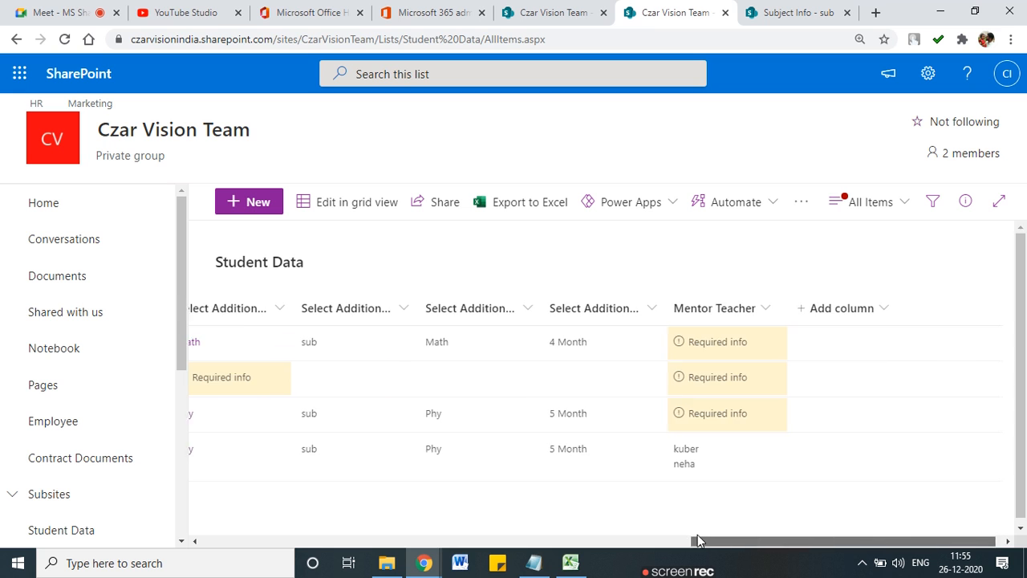
drag(697, 540, 415, 541)
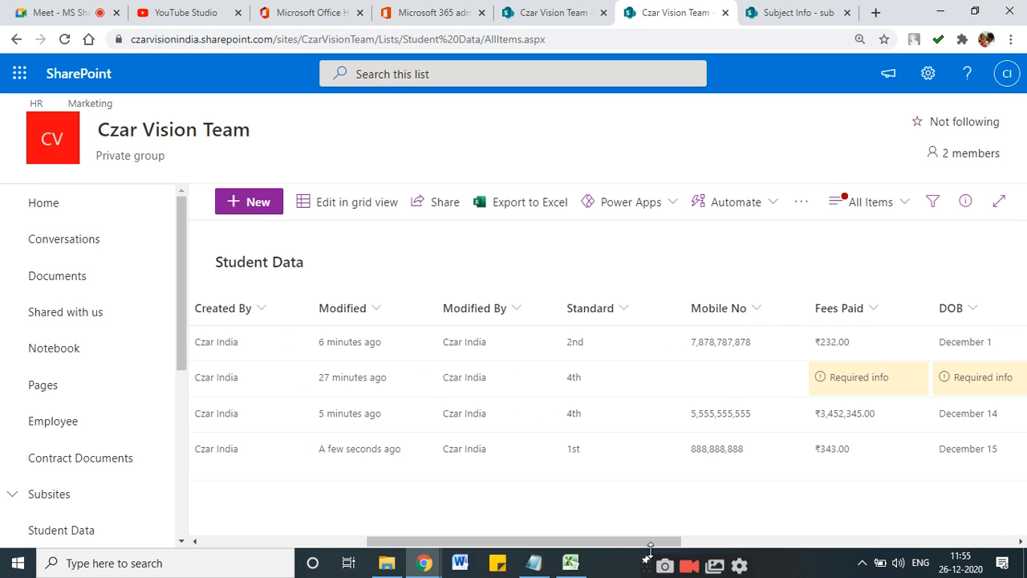
drag(660, 543, 303, 540)
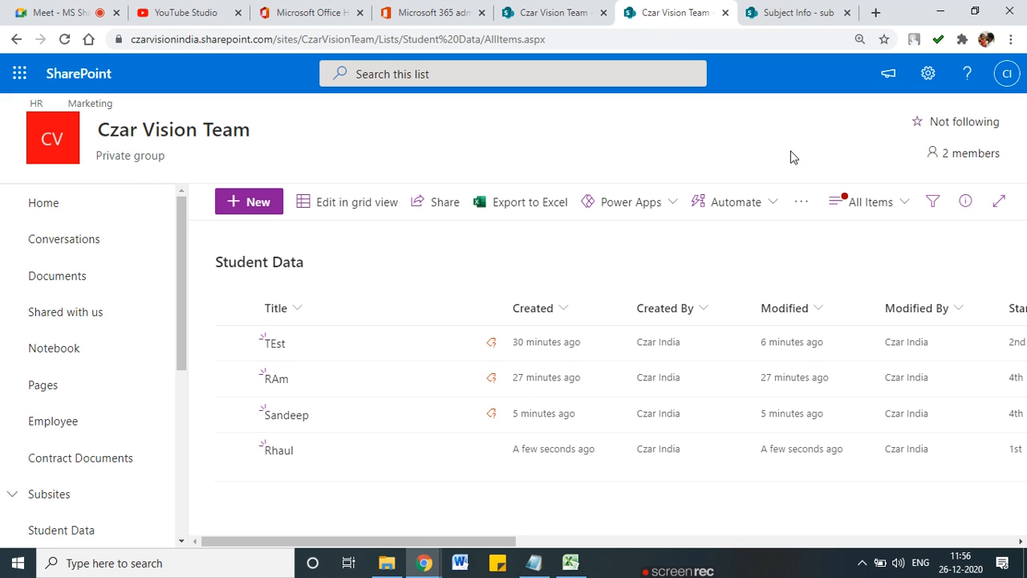
Step: Go to the Student Data list settings and start Create column from the Columns section
click(928, 73)
click(824, 244)
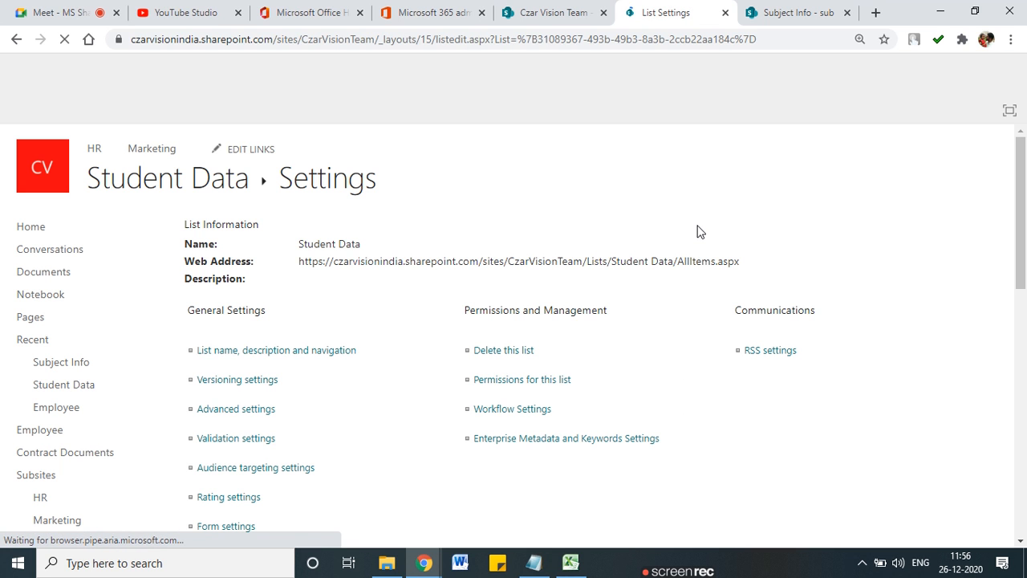
scroll(257, 396, down, 10)
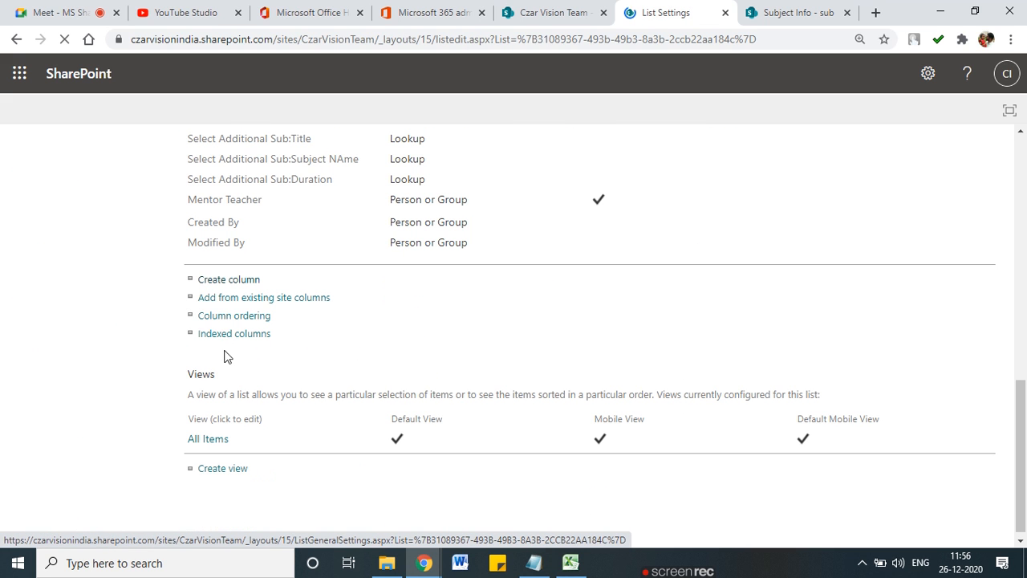
click(224, 283)
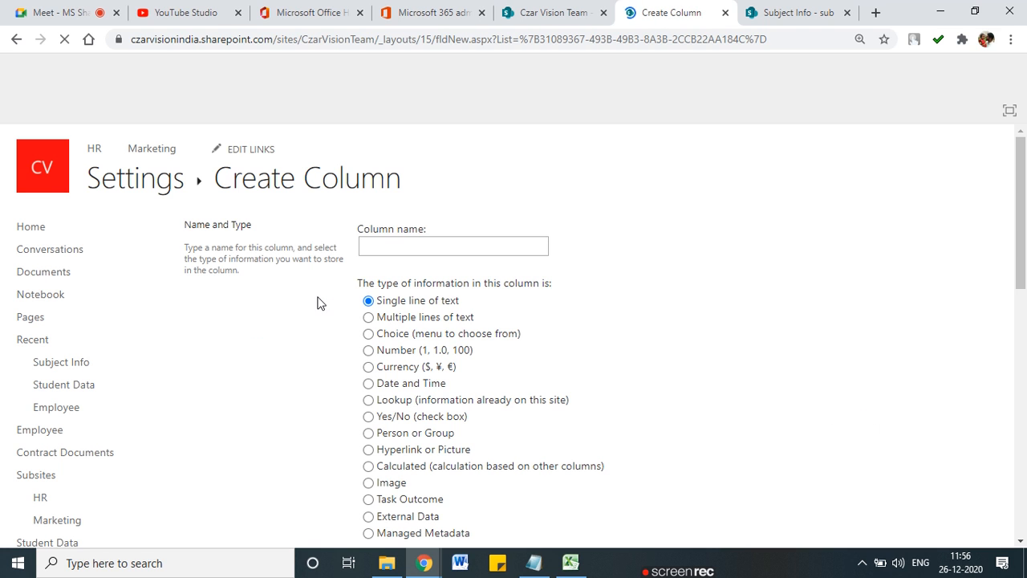
scroll(482, 329, down, 1)
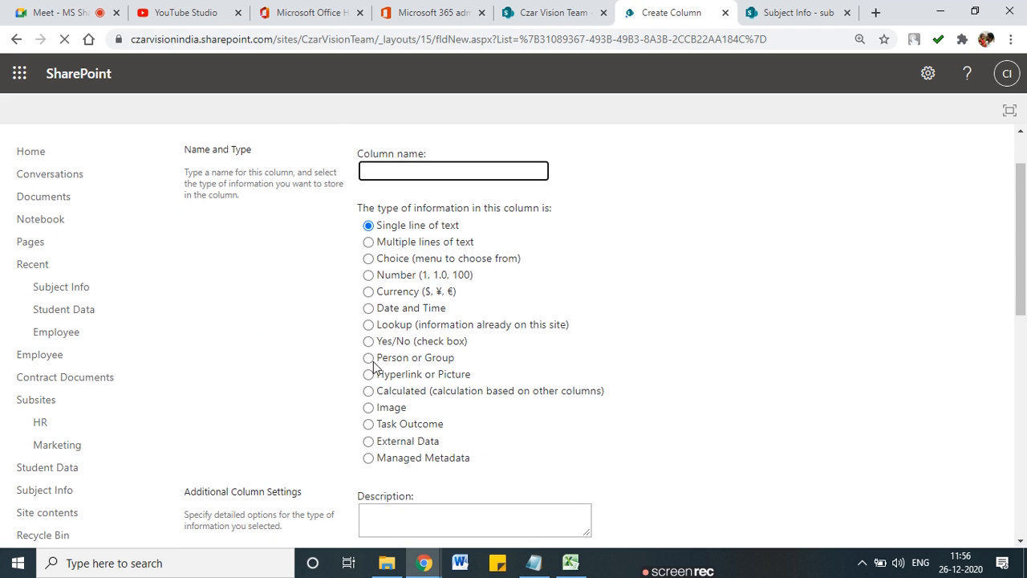
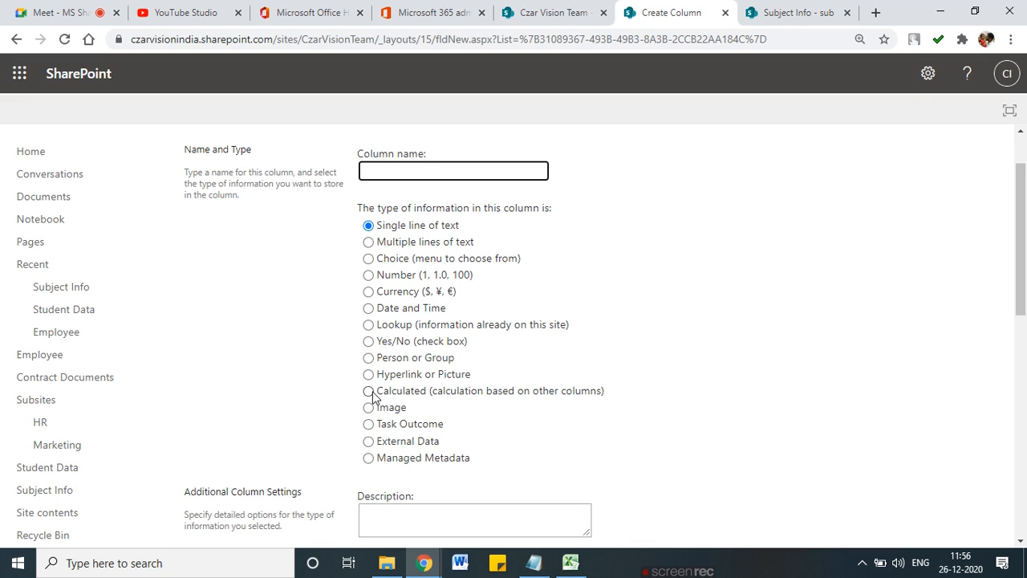
Step: Create a Number column named Math Mark
click(408, 168)
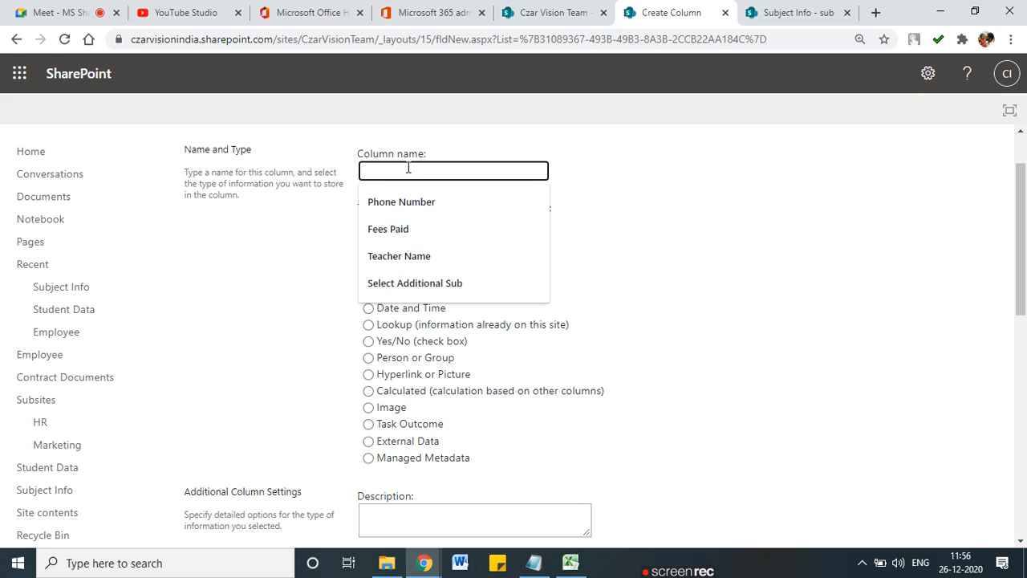
text(Math Mark)
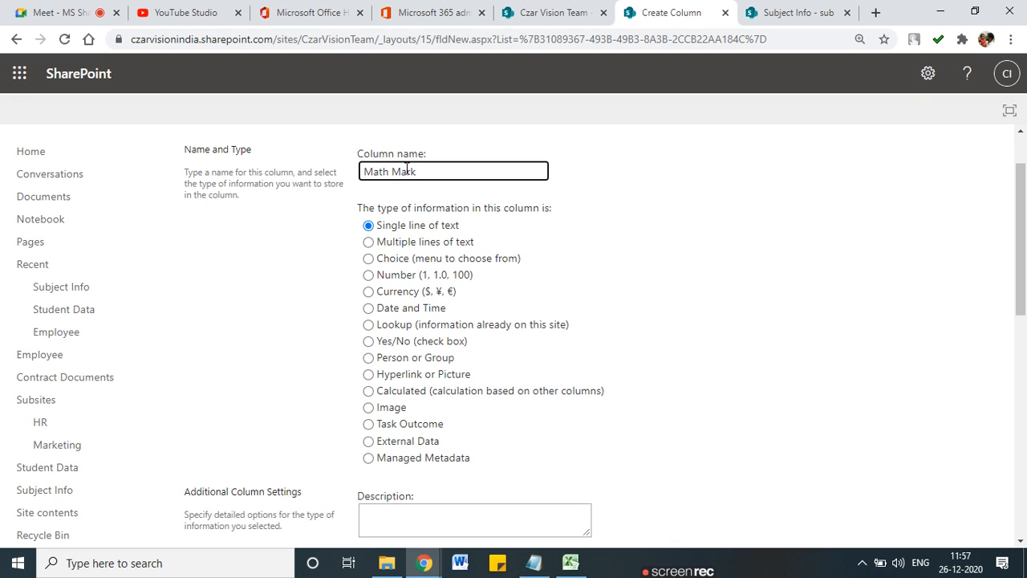
click(369, 275)
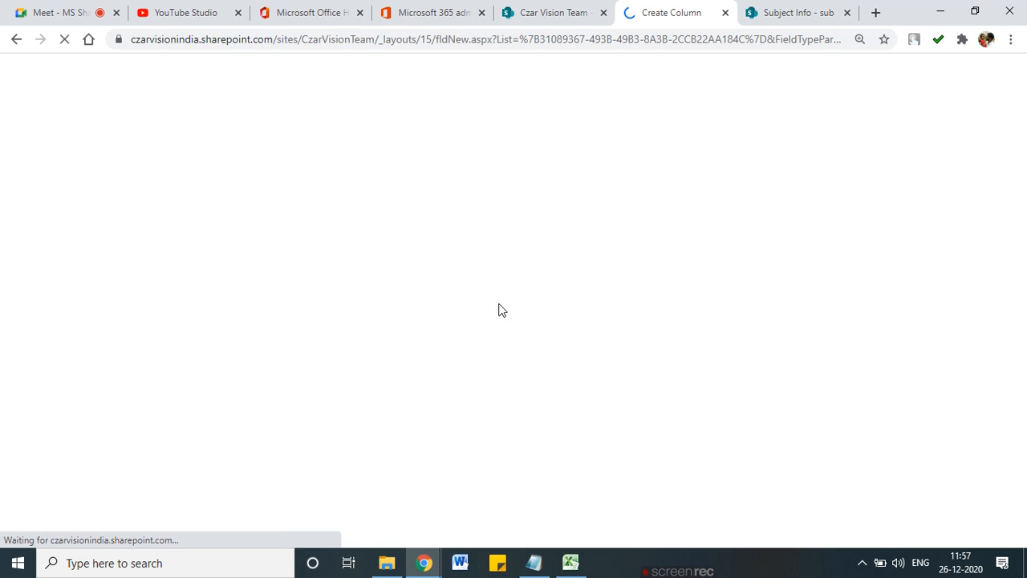
scroll(497, 311, down, 10)
scroll(802, 437, down, 2)
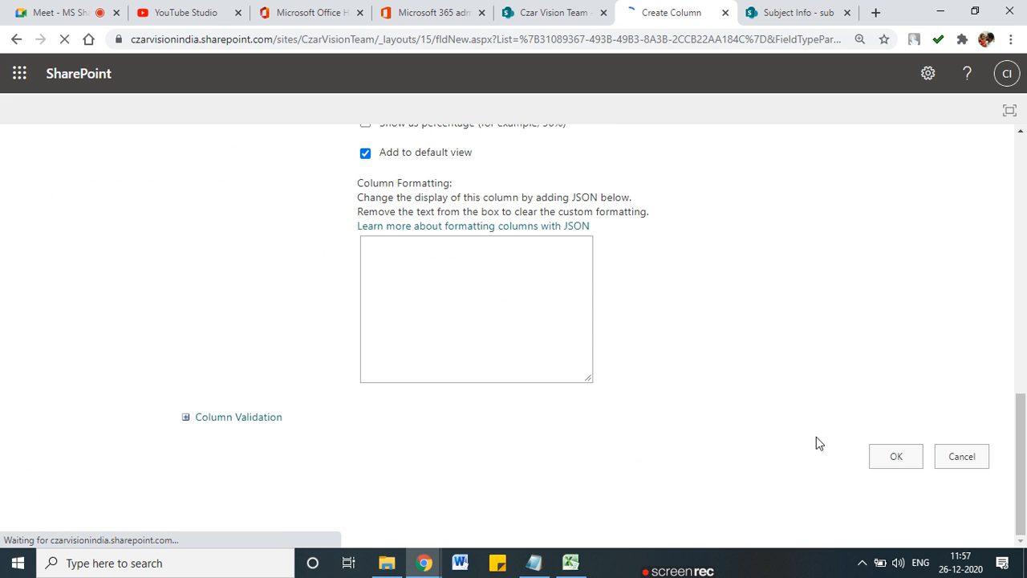
click(893, 456)
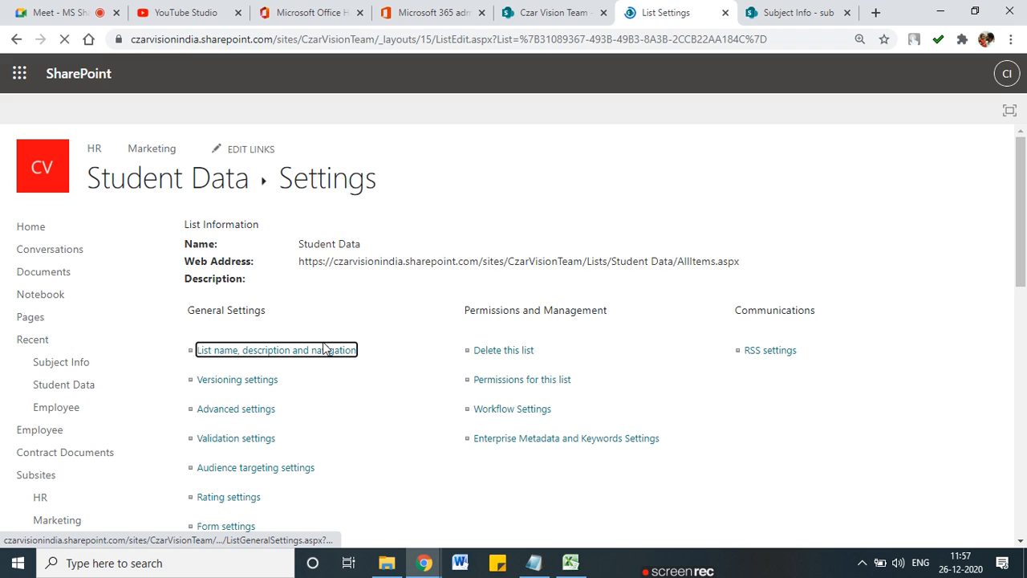
Step: Create a second Number column named phy Mark
scroll(312, 434, down, 3)
scroll(312, 433, down, 5)
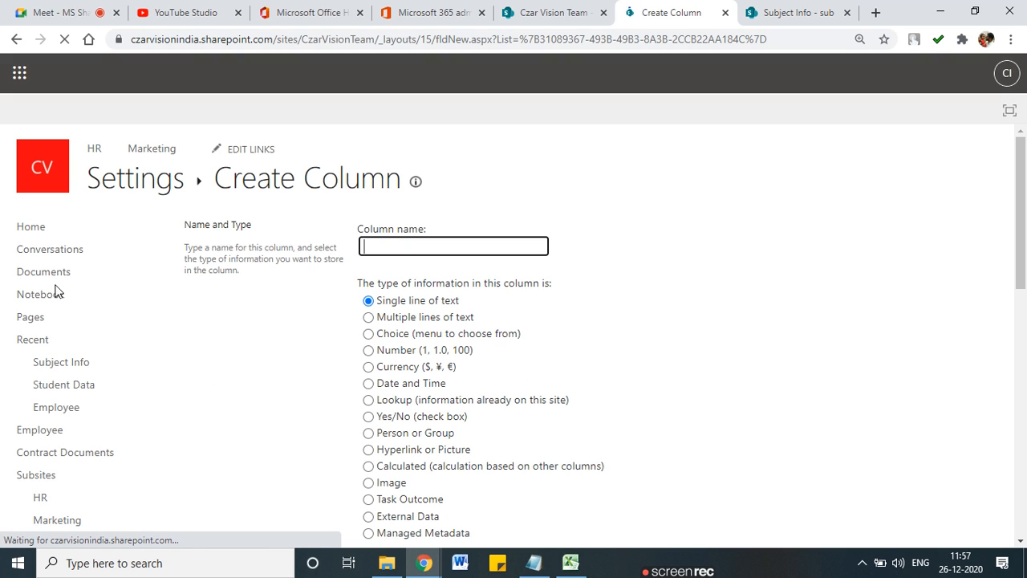
text(y )
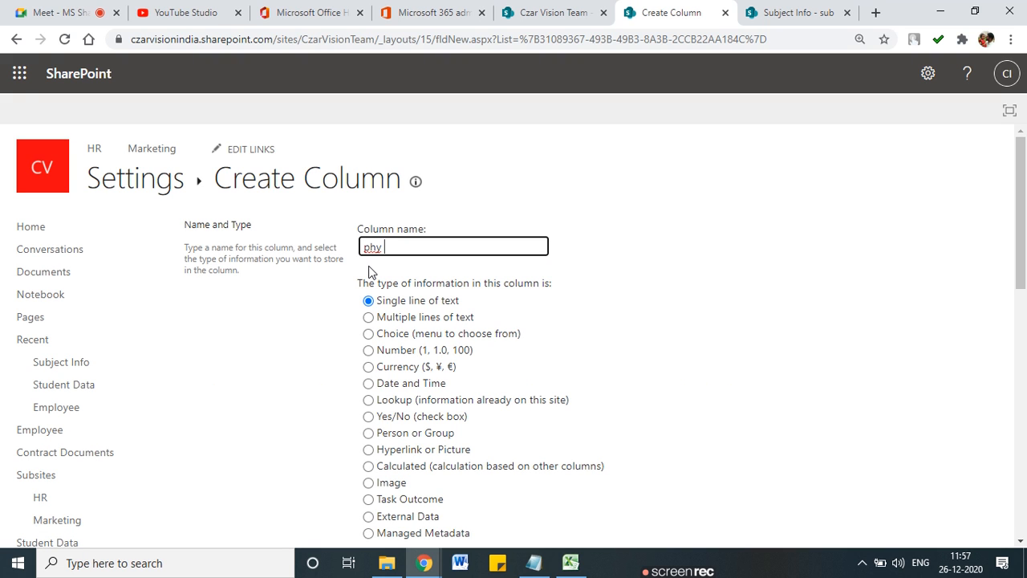
text(Mark)
click(370, 352)
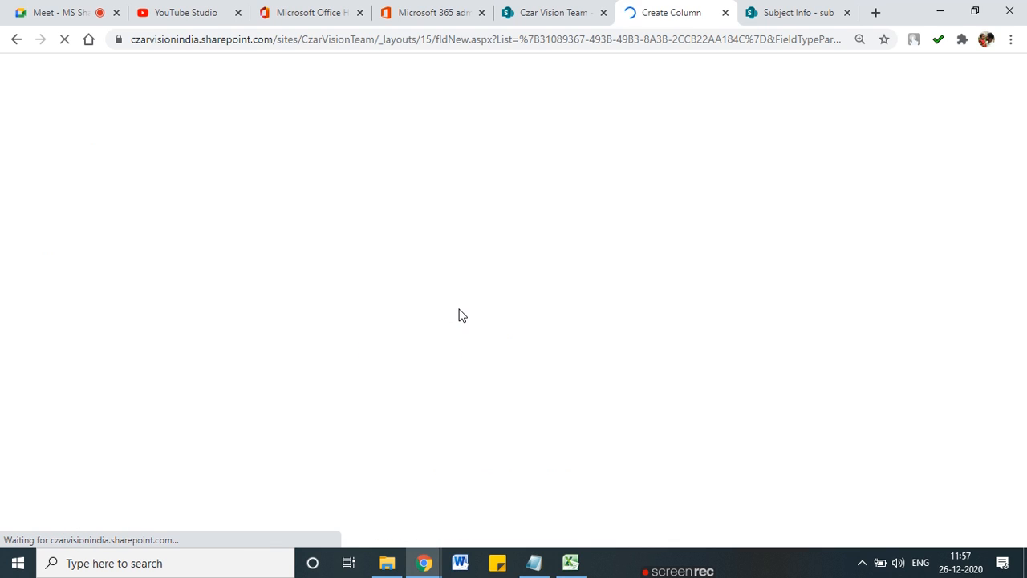
scroll(695, 426, down, 12)
click(892, 470)
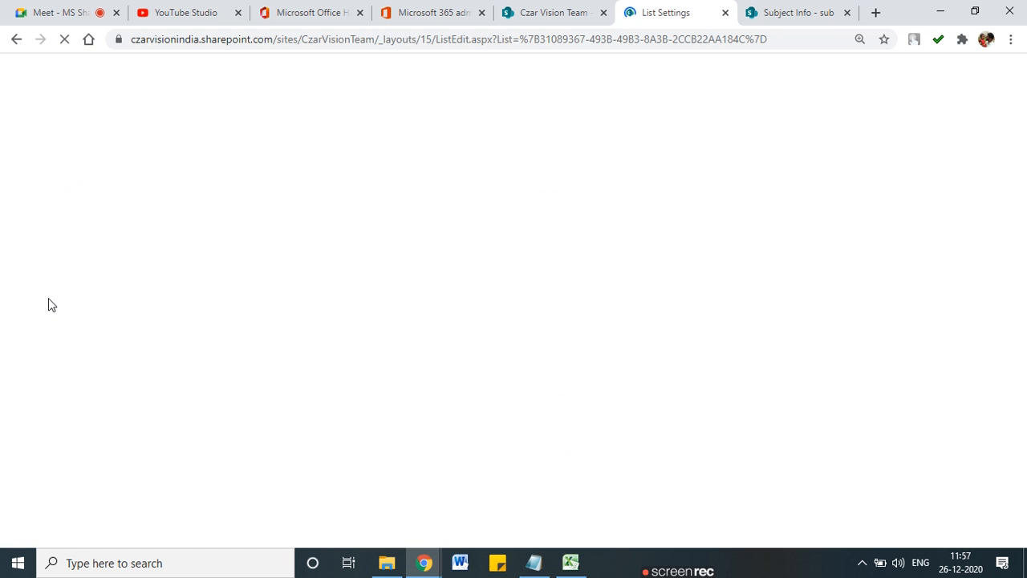
scroll(206, 270, down, 10)
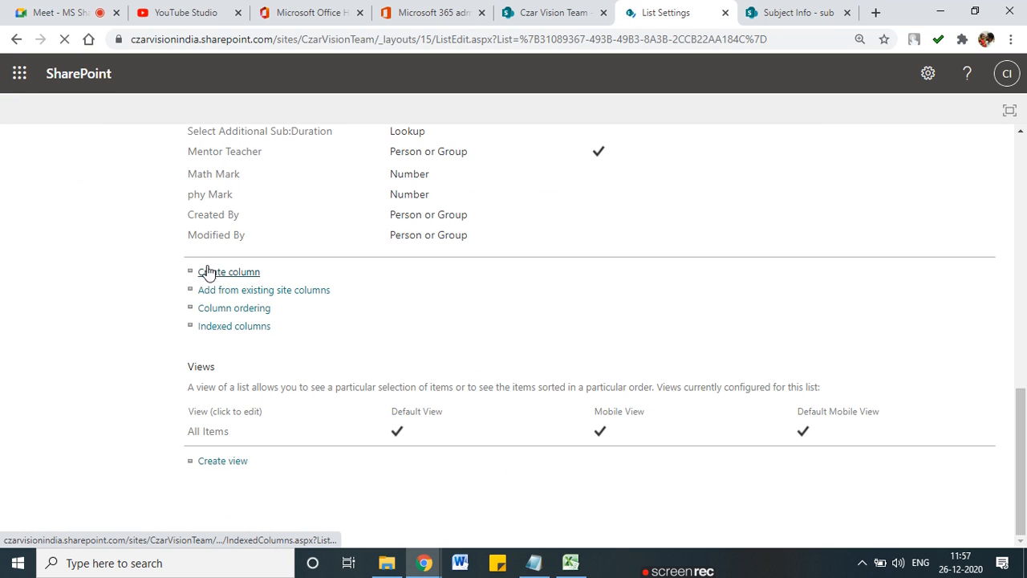
Step: Start another new column named Sum Mark with the Calculated type
click(219, 273)
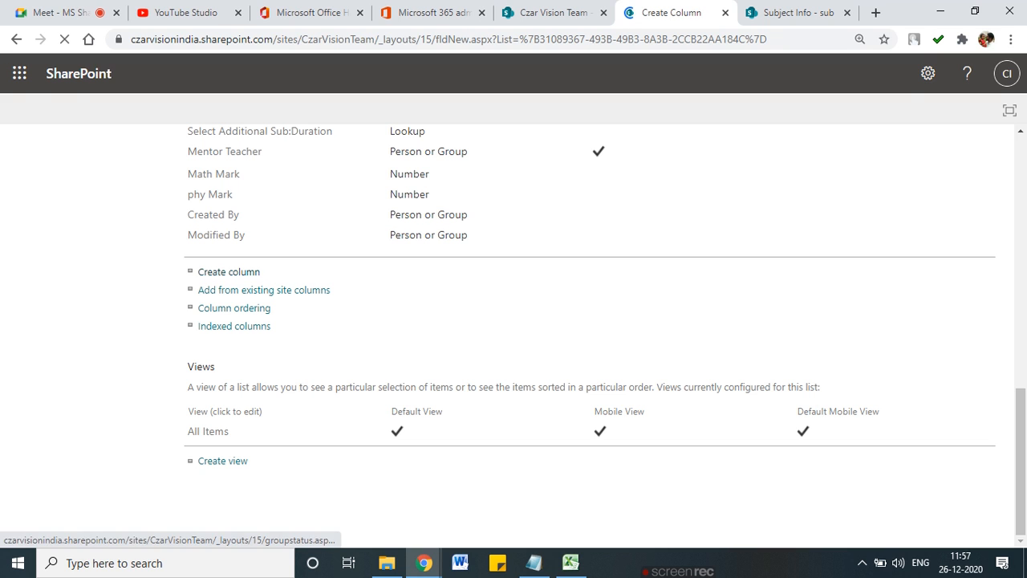
click(441, 250)
text(Sum Mark)
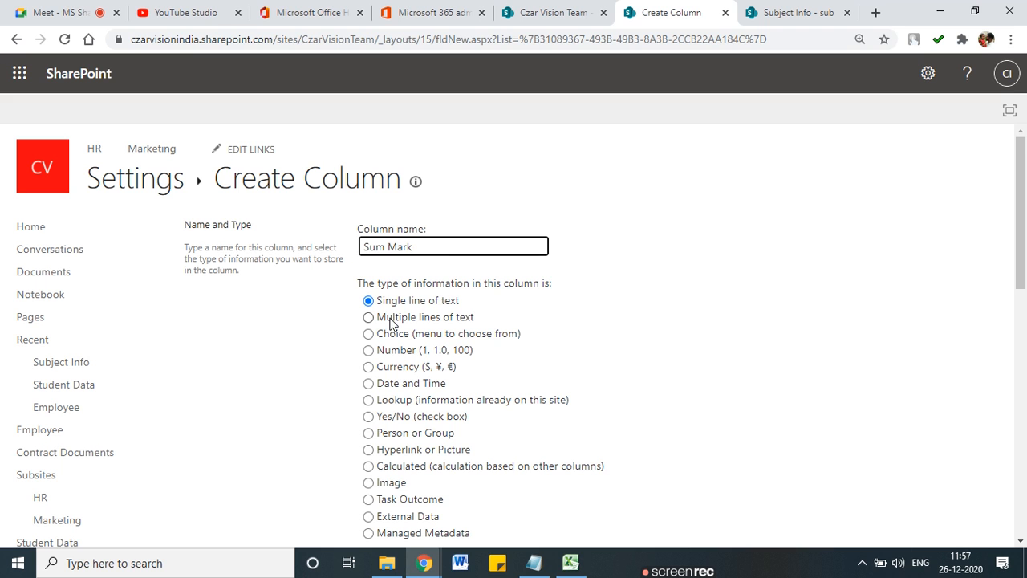
scroll(390, 322, down, 2)
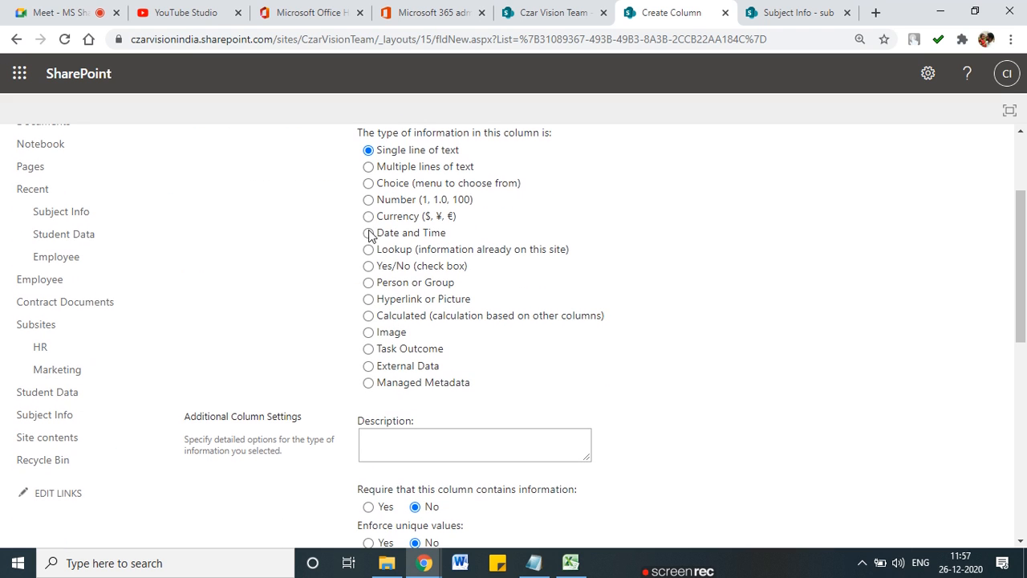
click(366, 317)
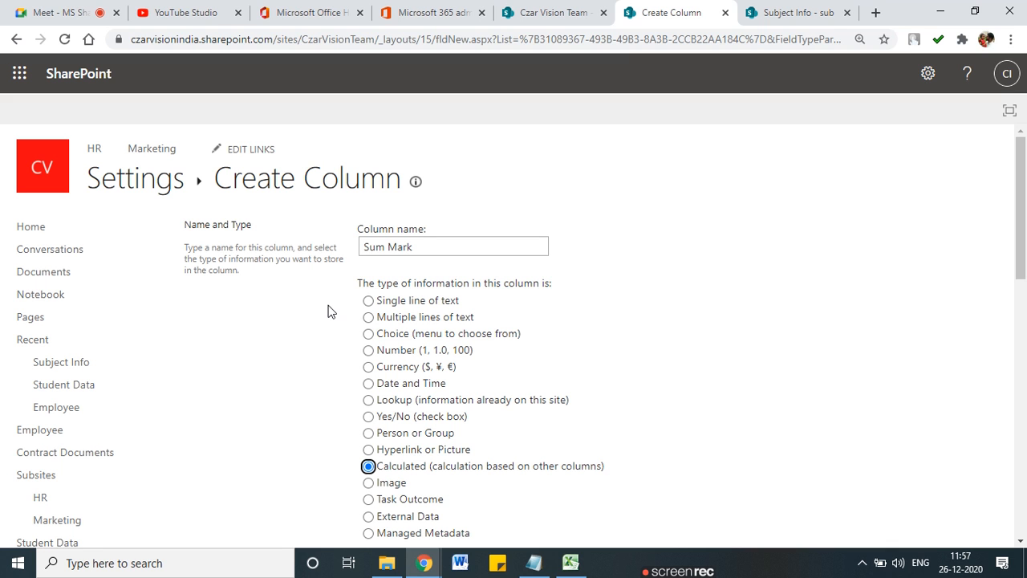
Step: Set the formula to [phy Mark]+[Math Mark] with a Number return type and save the column
scroll(327, 306, down, 4)
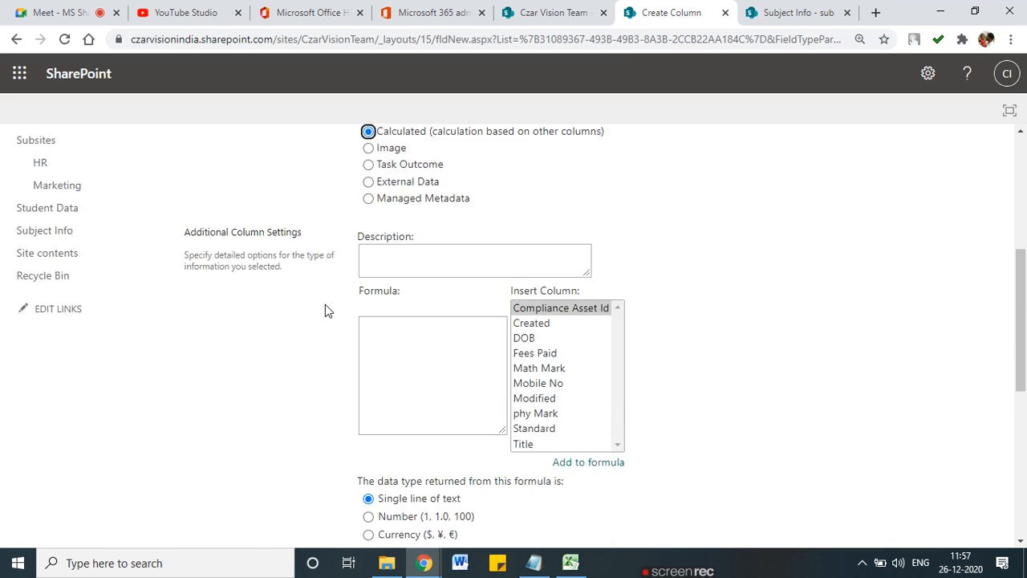
scroll(325, 305, down, 1)
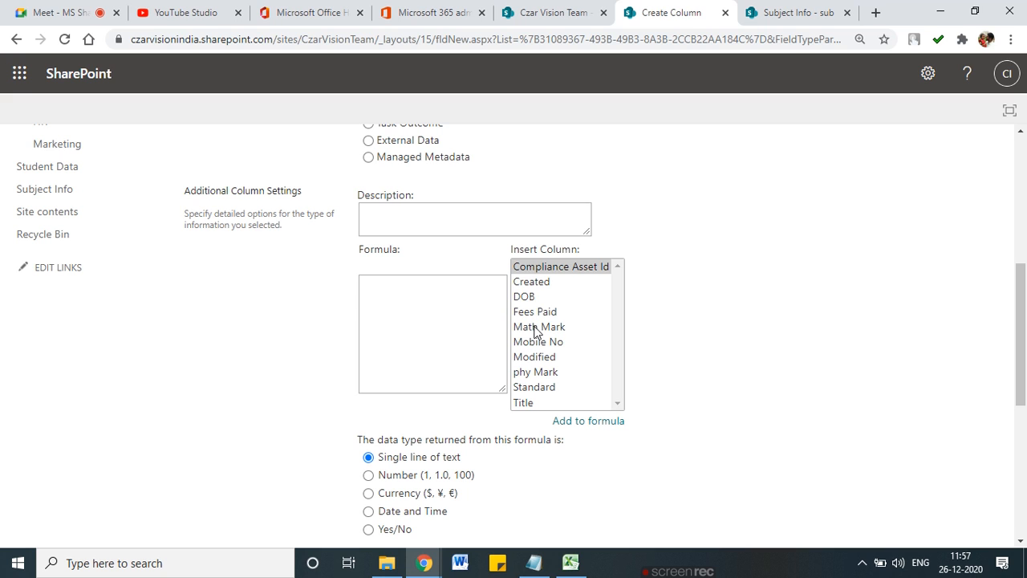
double_click(536, 374)
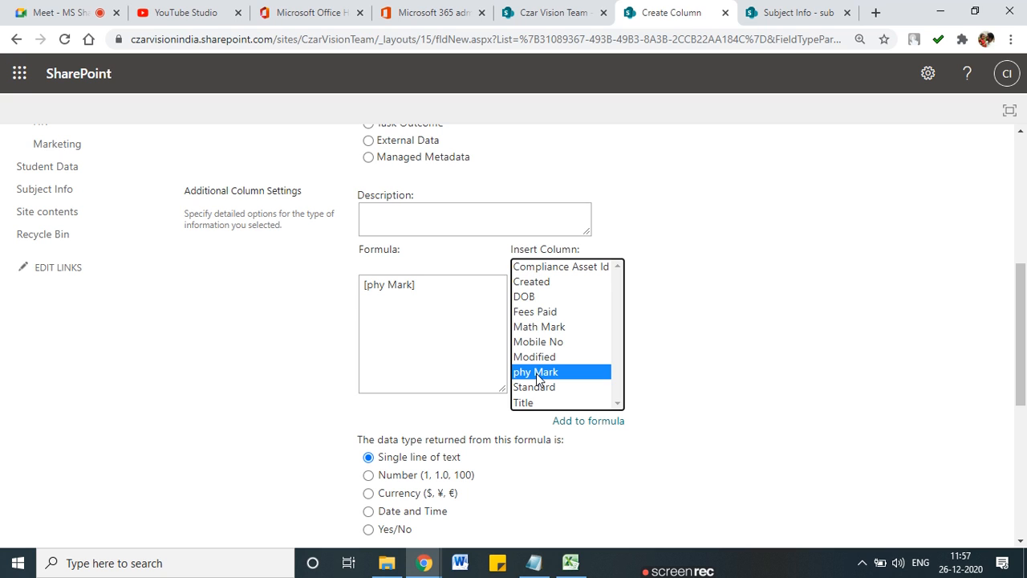
double_click(536, 330)
click(415, 286)
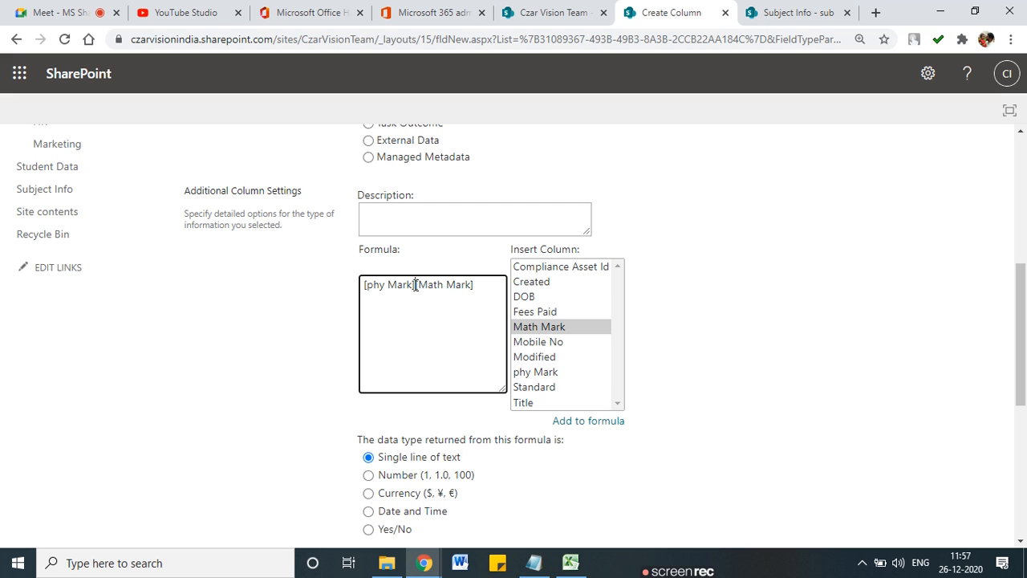
text(+)
scroll(446, 304, down, 3)
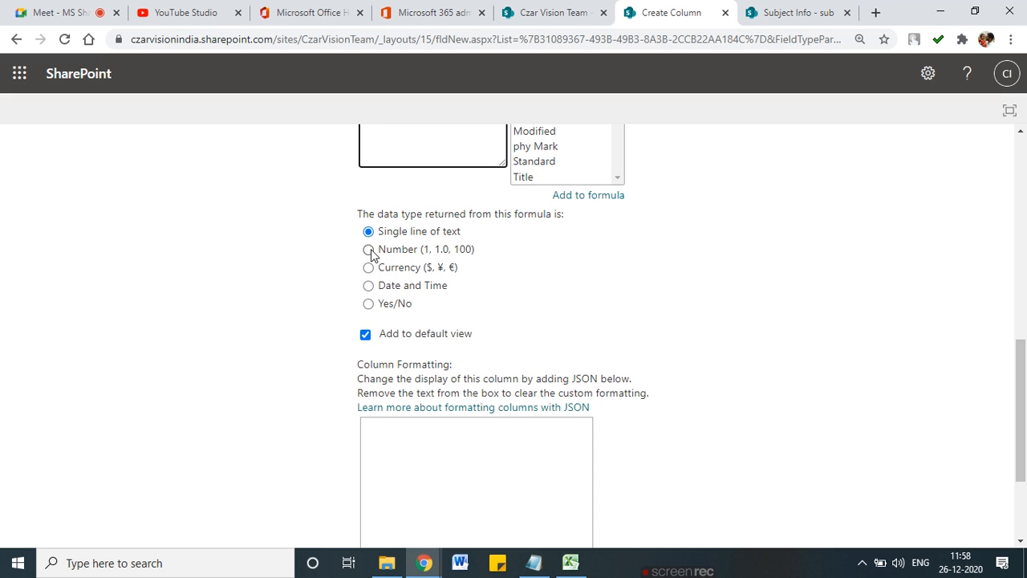
click(369, 251)
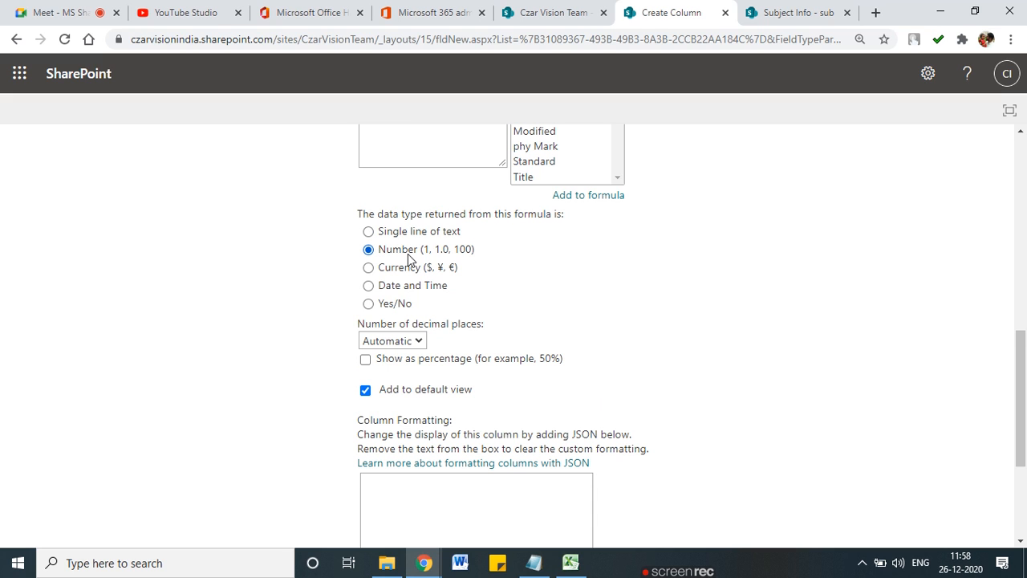
mouse_move(385, 257)
mouse_down()
mouse_move(494, 244)
mouse_move(369, 242)
mouse_move(397, 259)
mouse_up()
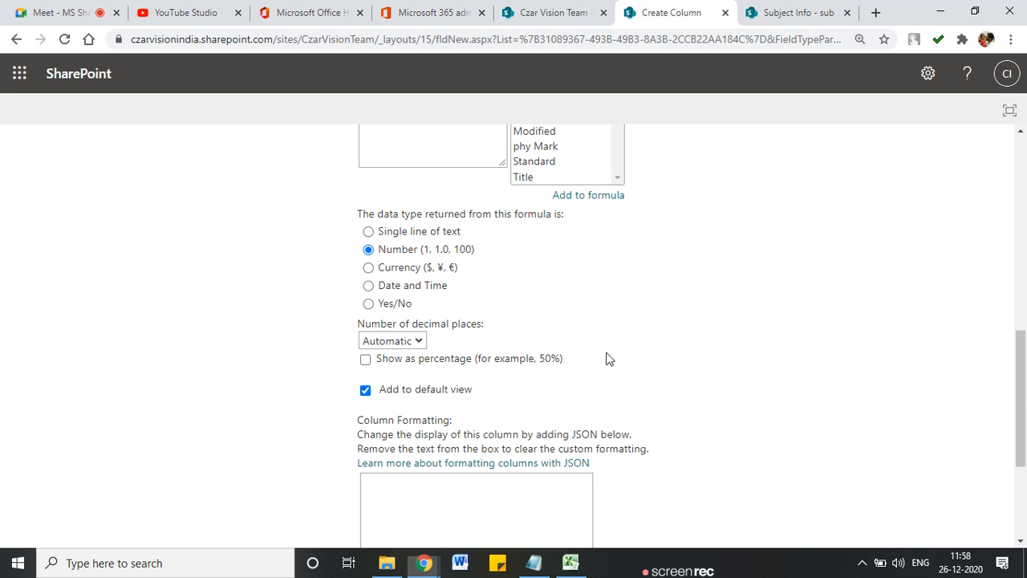
scroll(811, 423, down, 3)
click(896, 456)
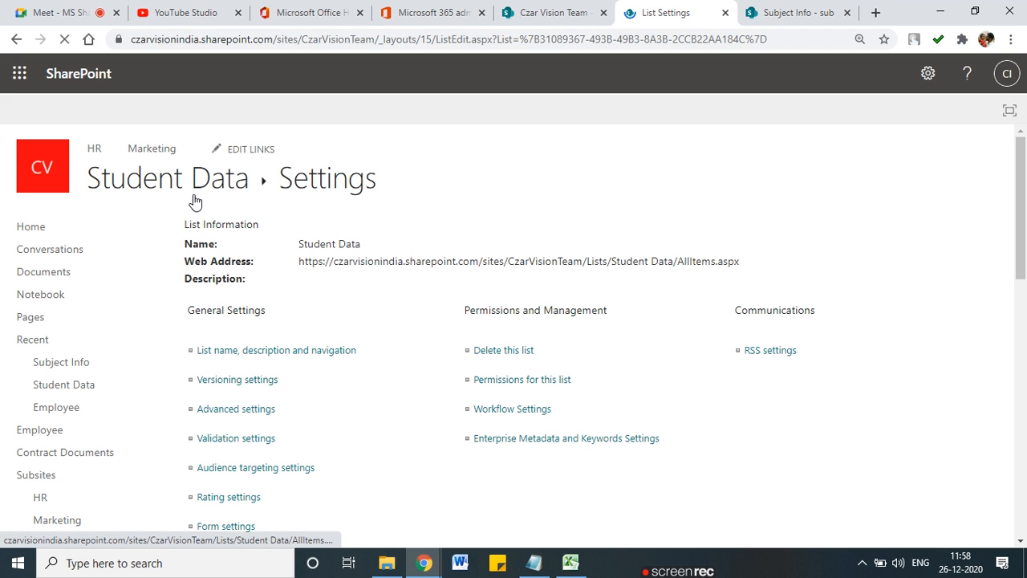
Step: Start a new Student Data item with the student's name and Standard 4th
click(195, 201)
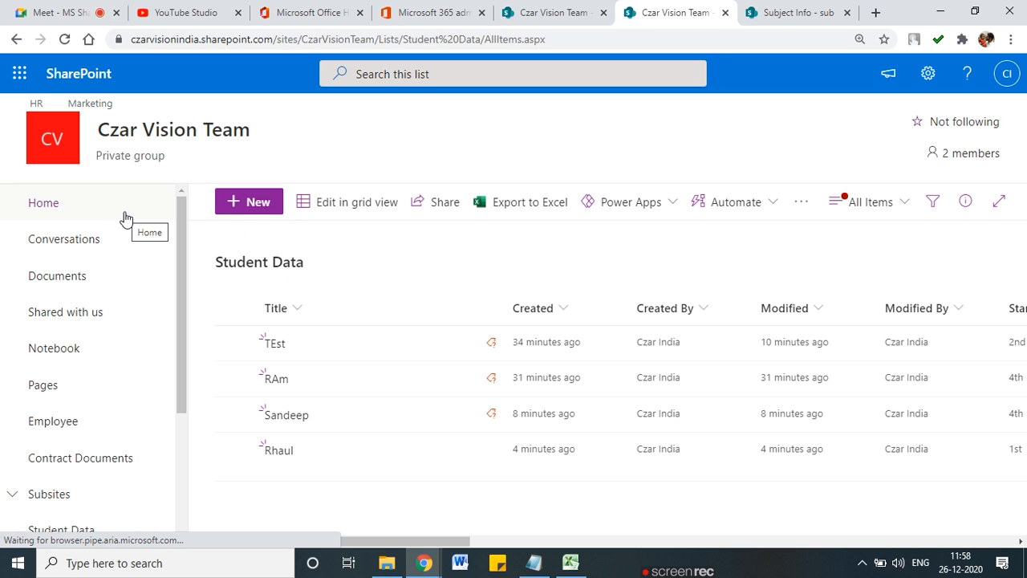
click(458, 211)
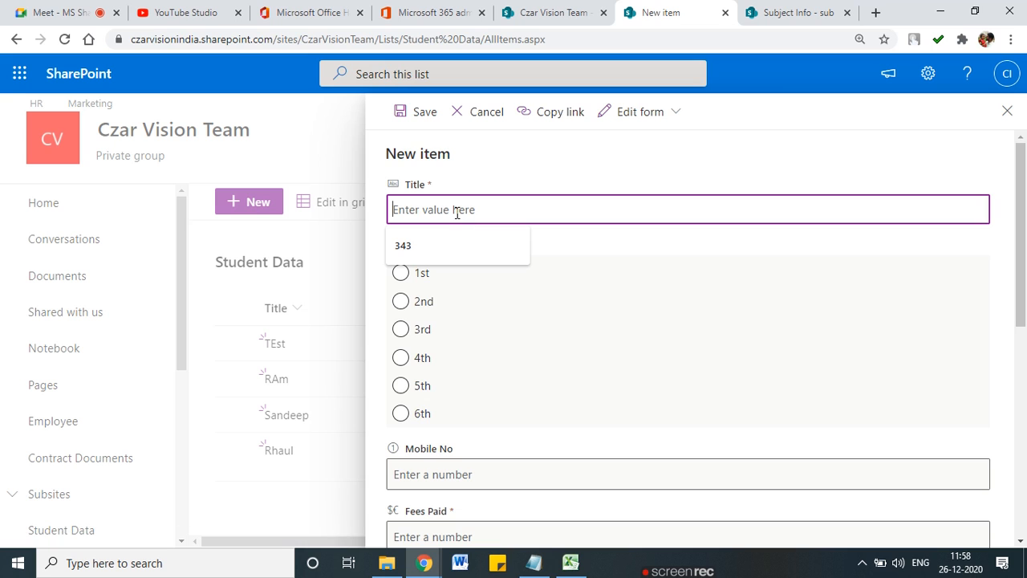
text(Sham)
key(Tab)
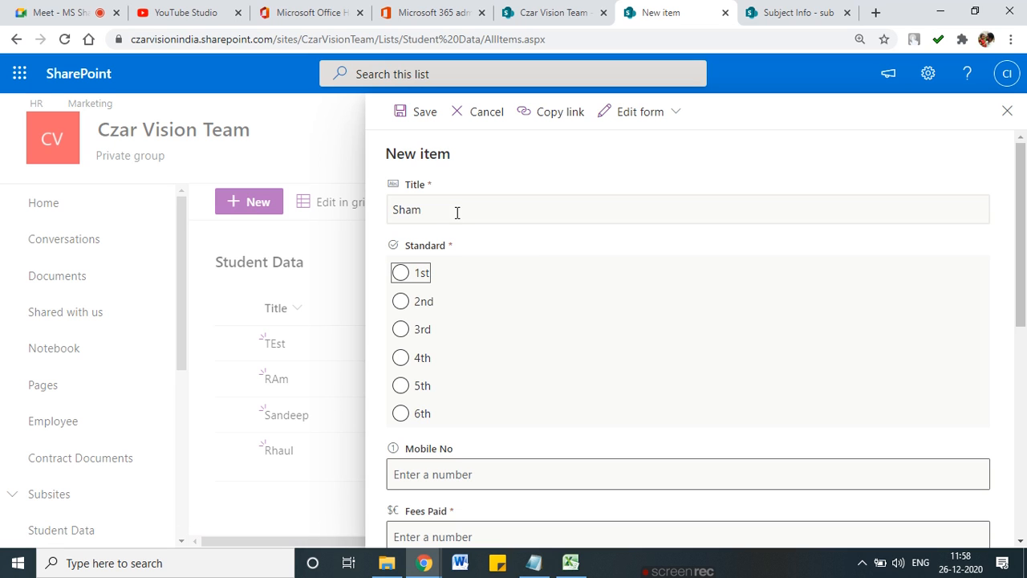
click(400, 358)
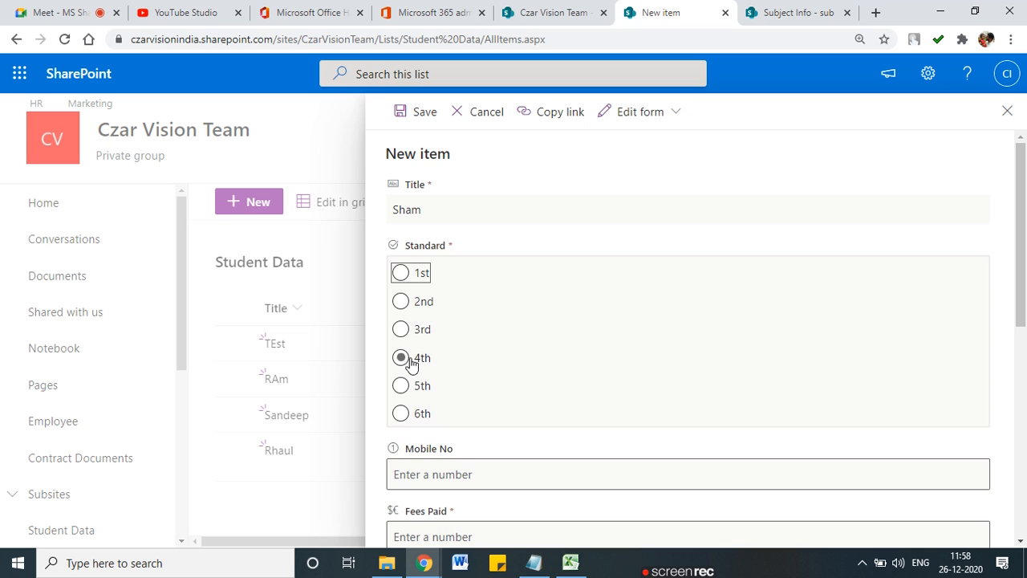
Step: Fill in a mobile number, Fees Paid 34, date of birth December 2 and additional subject Phy
scroll(403, 401, down, 3)
click(427, 258)
text(444444444)
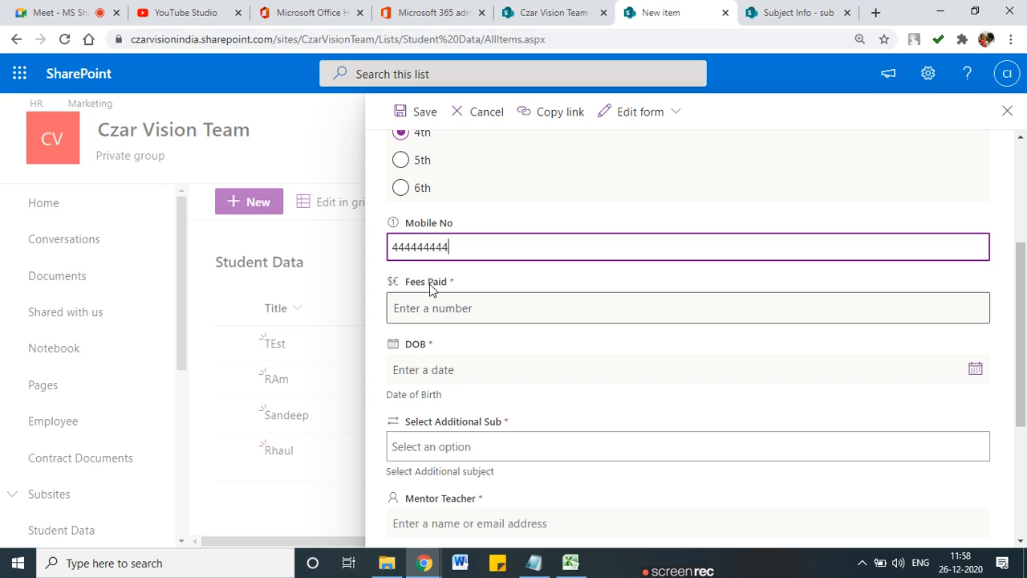
click(437, 309)
text(34)
scroll(443, 360, down, 2)
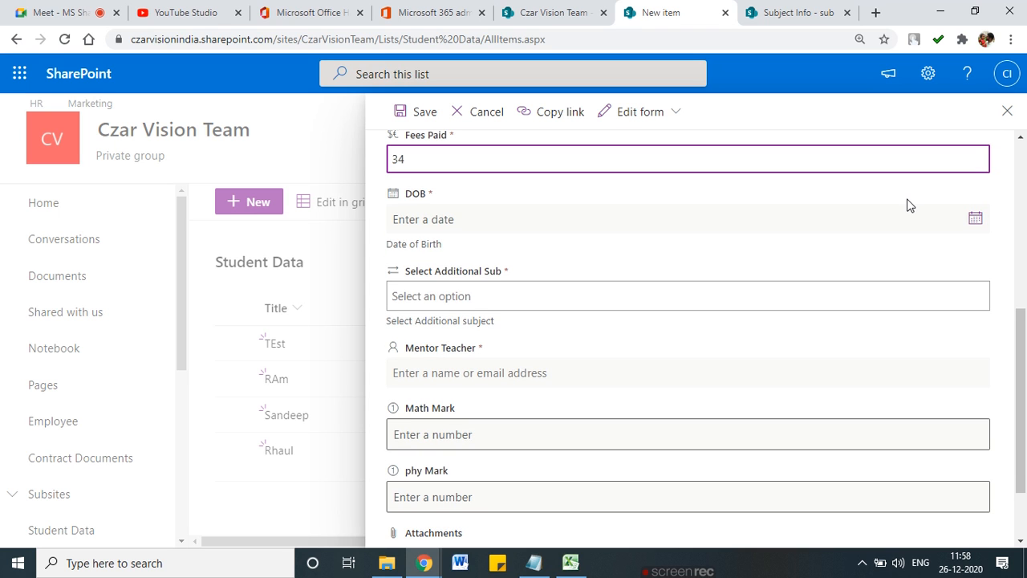
click(976, 219)
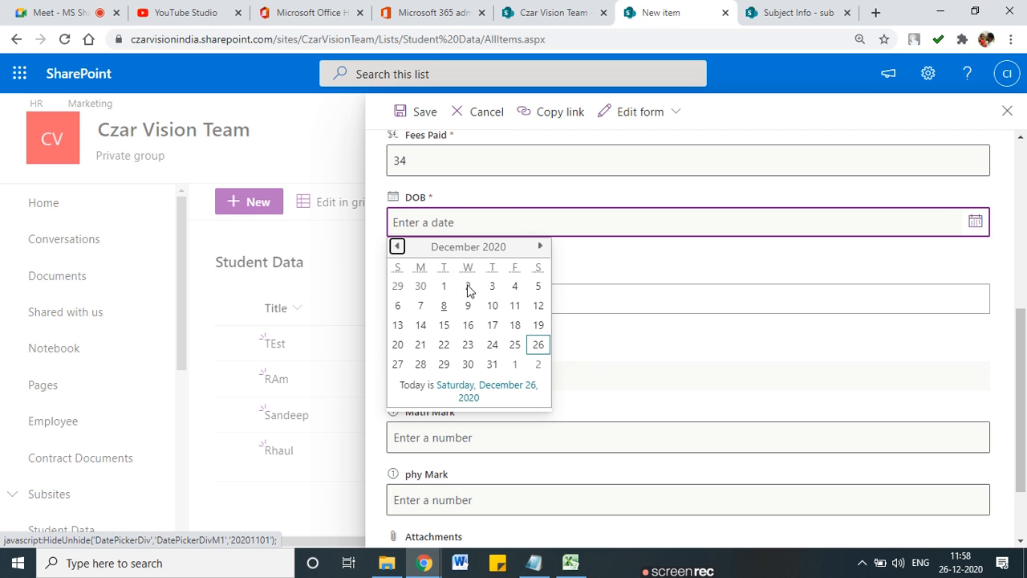
click(469, 286)
click(470, 298)
click(466, 360)
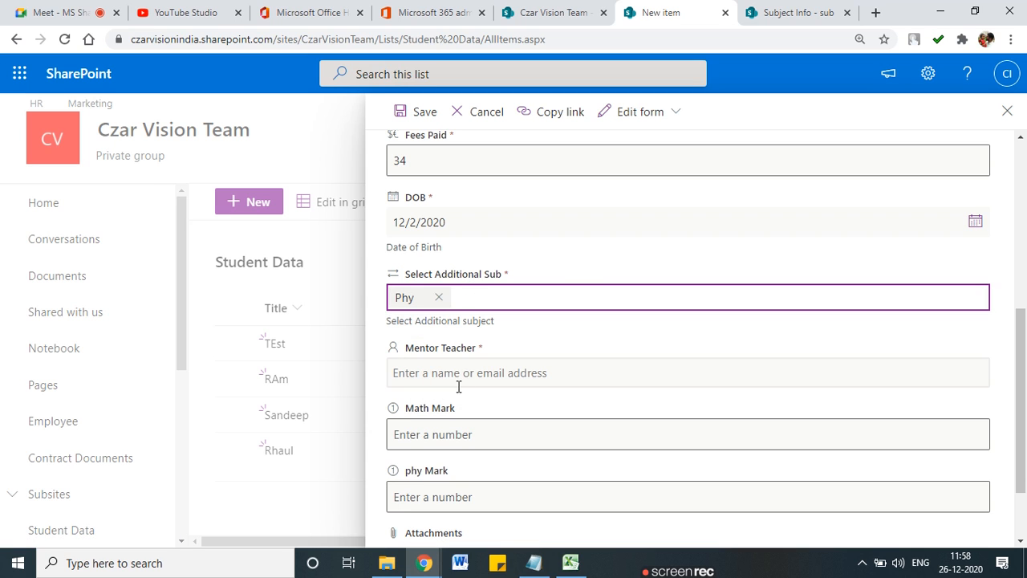
Step: Pick the suggested mentor teacher, enter Math Mark 45 and phy Mark 89, and save
click(463, 375)
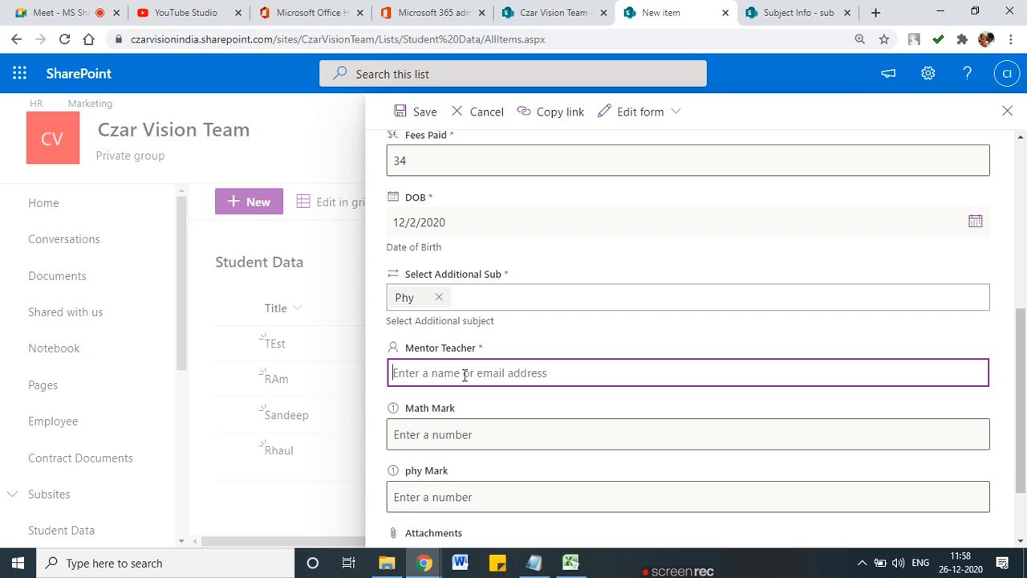
text(ku)
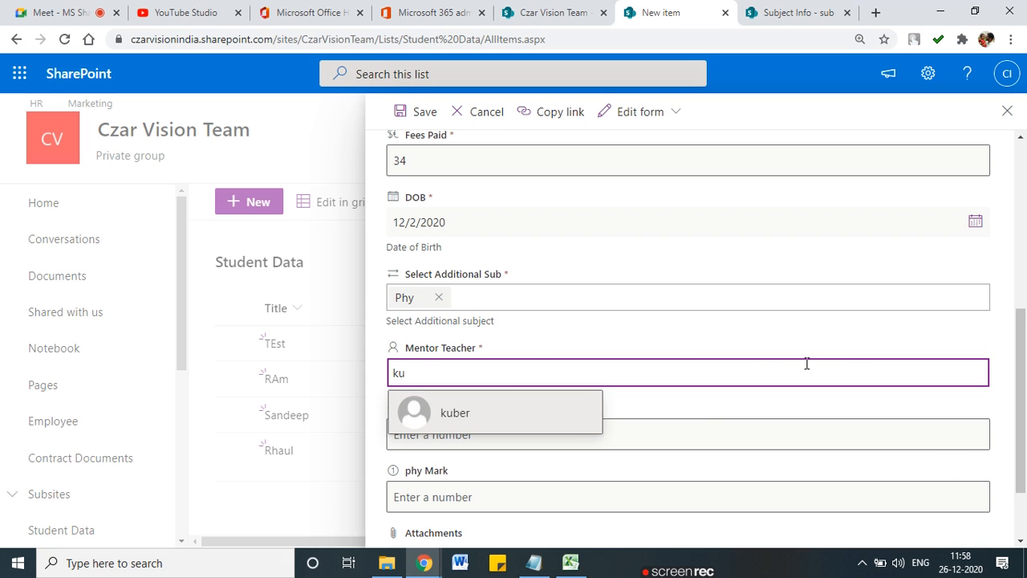
click(463, 422)
scroll(466, 415, down, 1)
click(424, 359)
text(45)
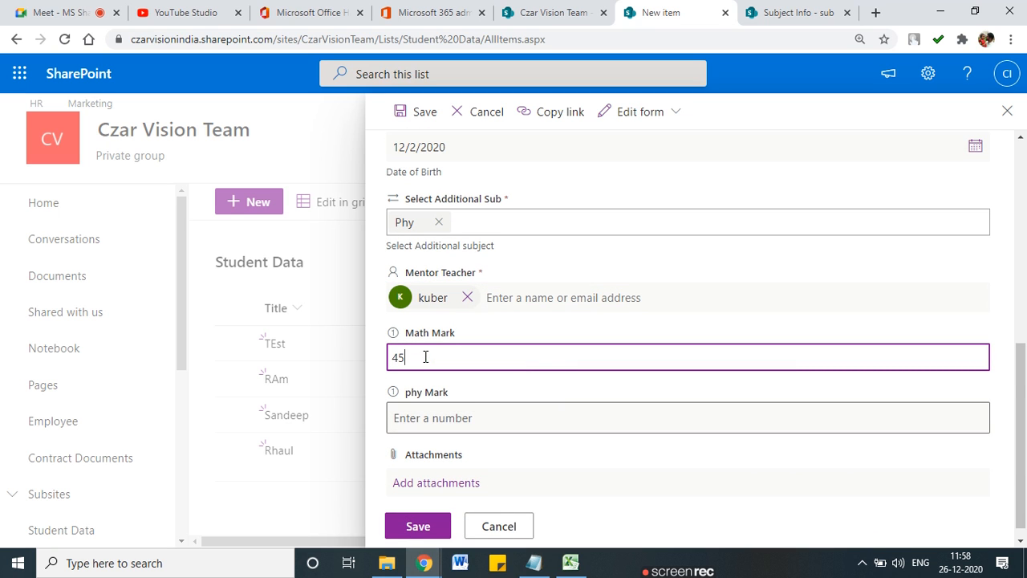
click(443, 420)
text(89)
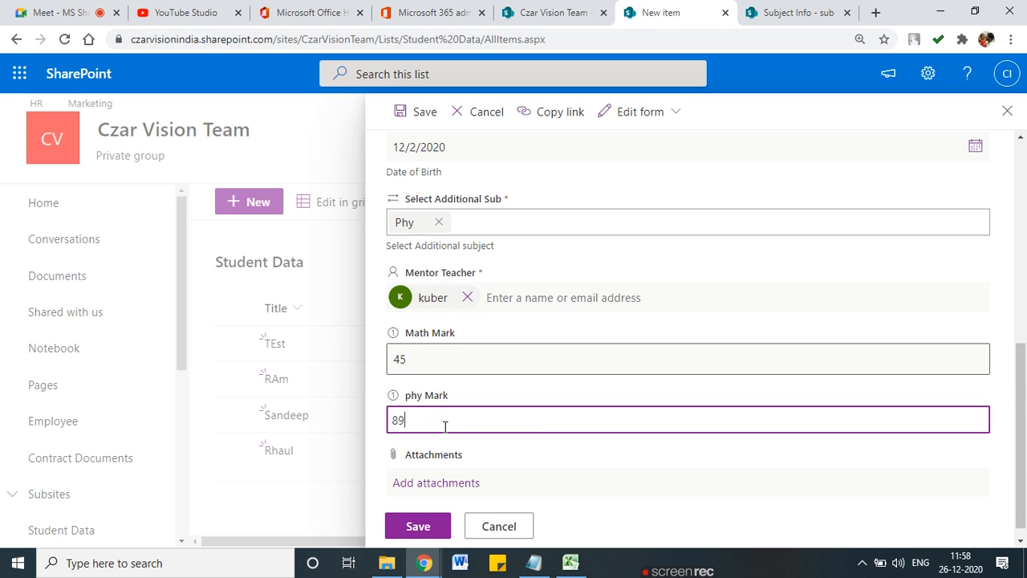
scroll(443, 426, down, 1)
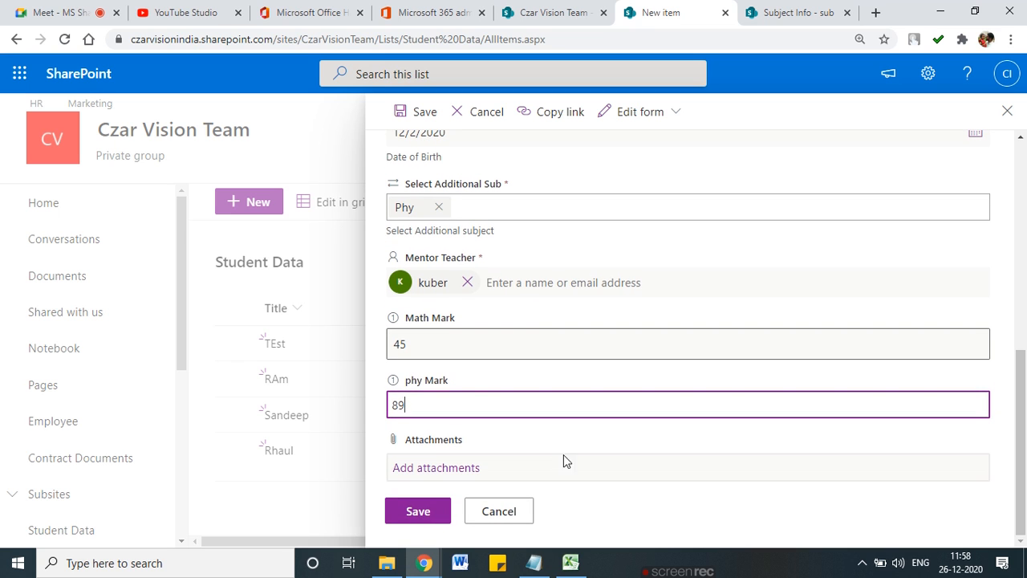
click(418, 512)
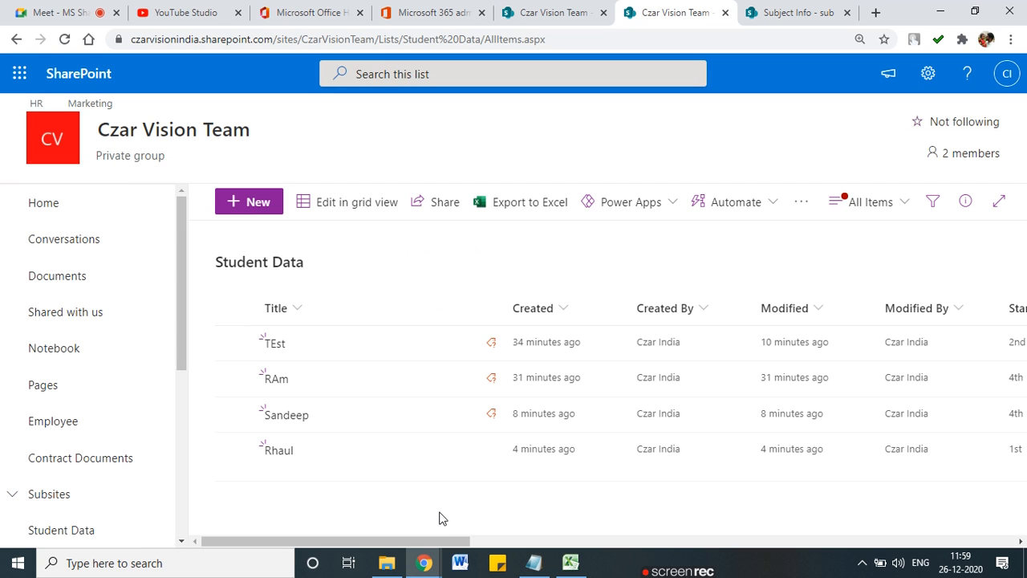
Step: Scroll the list right to show Math Mark 45, phy Mark 89 and Sum Mark 134 for the new row
drag(467, 542, 931, 566)
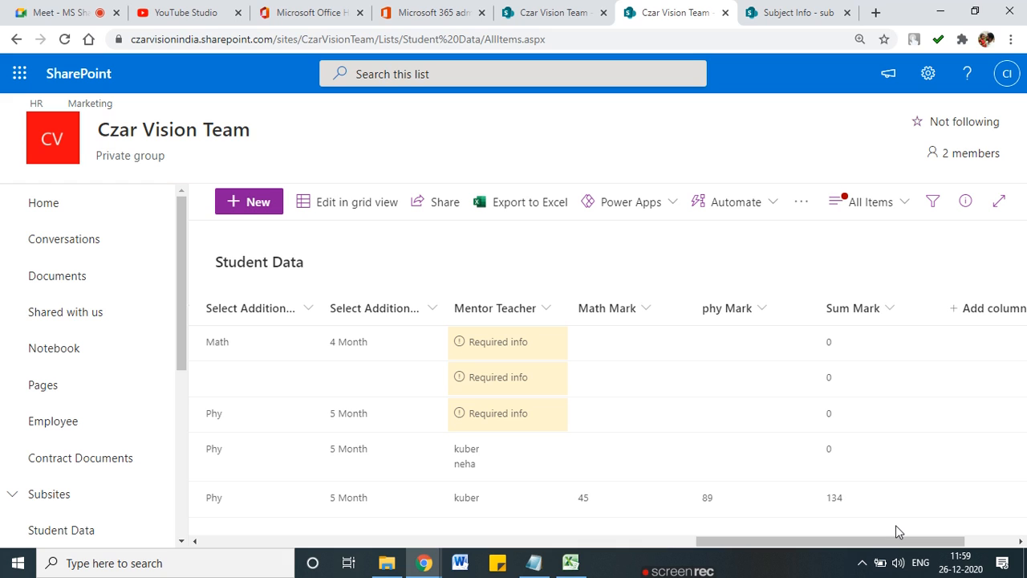
mouse_move(592, 479)
mouse_down()
mouse_move(600, 507)
mouse_move(592, 480)
mouse_up()
drag(738, 479, 718, 481)
mouse_move(840, 481)
mouse_down()
mouse_move(843, 525)
mouse_move(841, 481)
mouse_up()
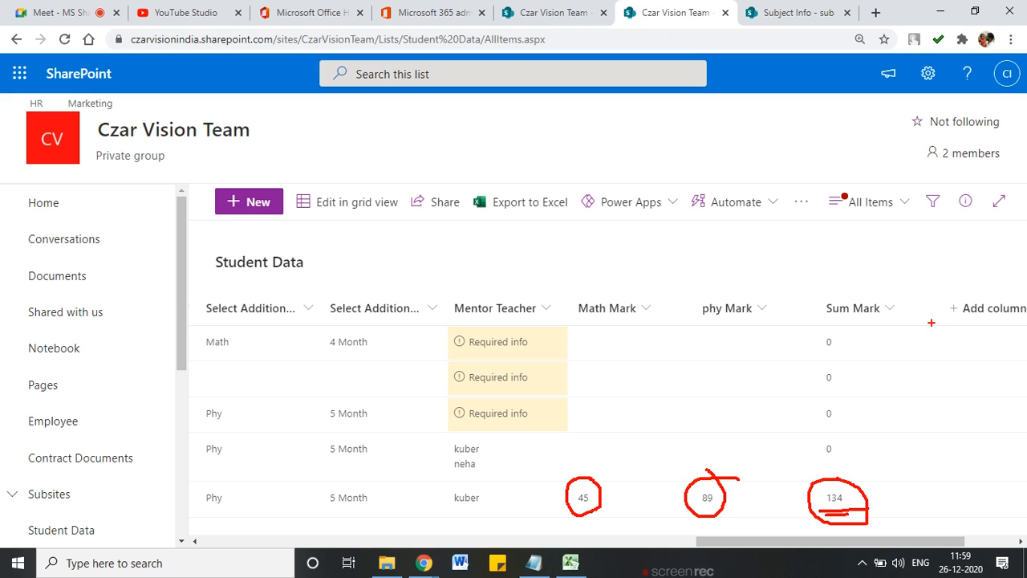
key(Escape)
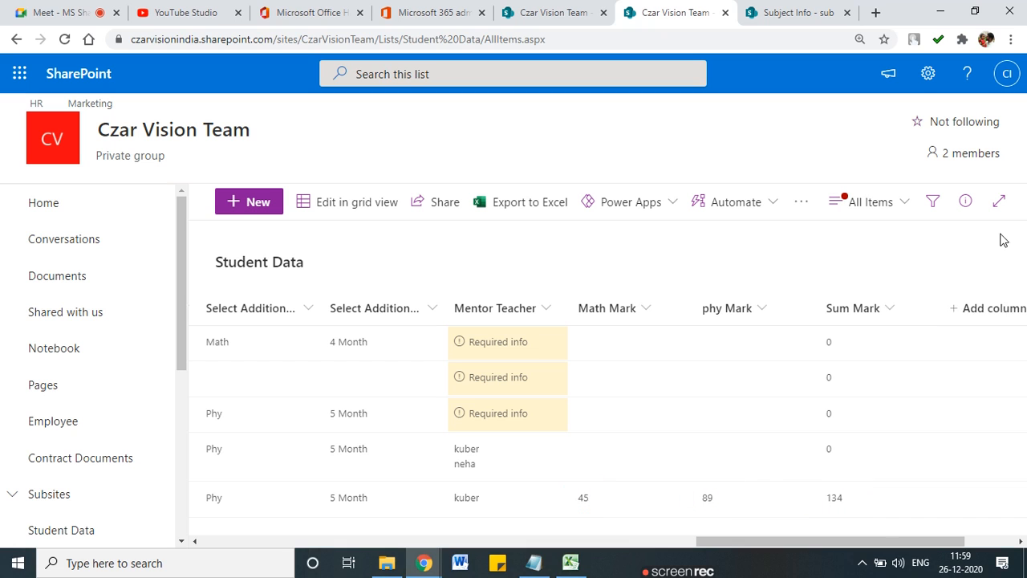
click(990, 311)
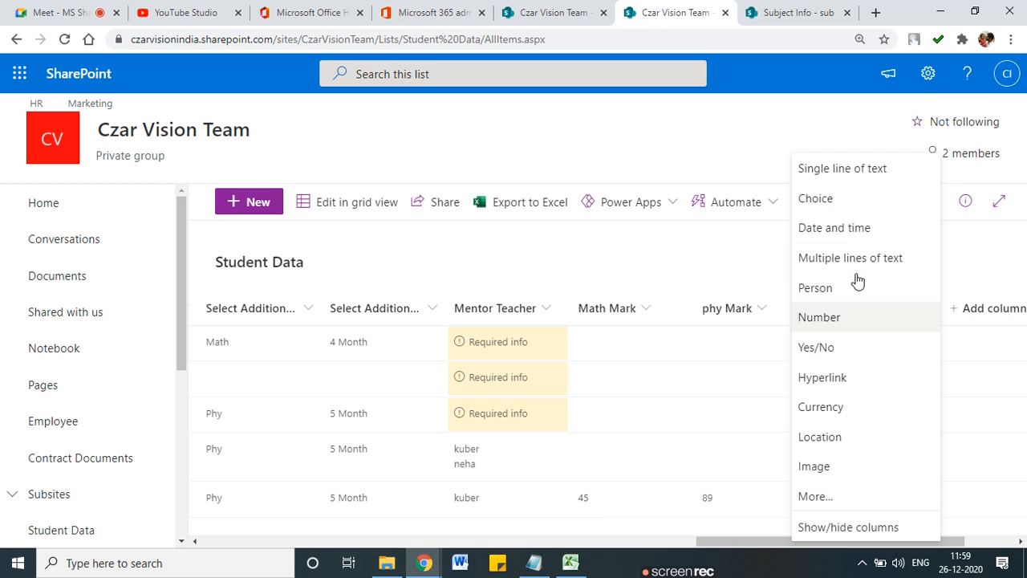
Step: Start a new column named Avg Marks with the Calculated type
click(815, 497)
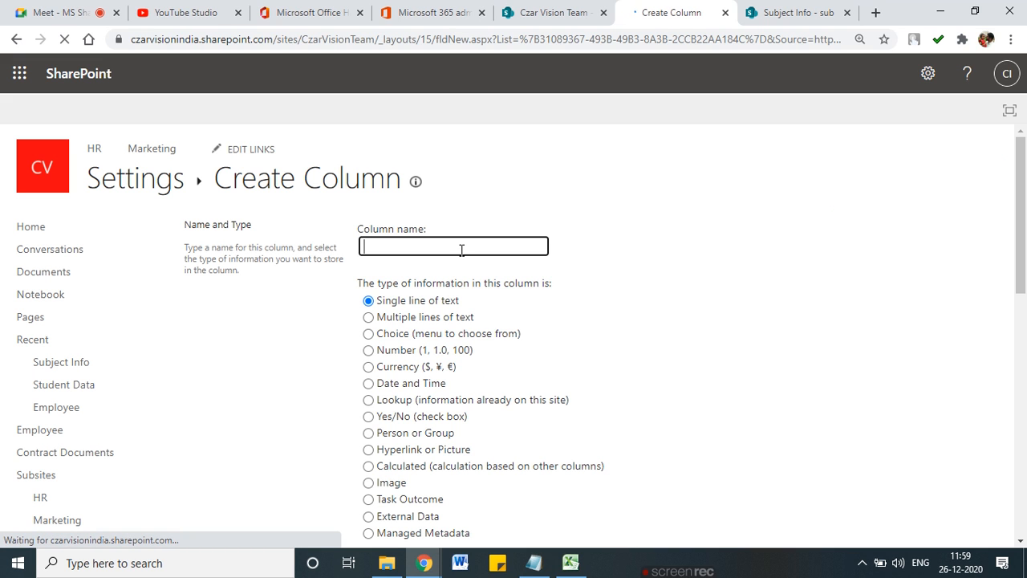
click(463, 250)
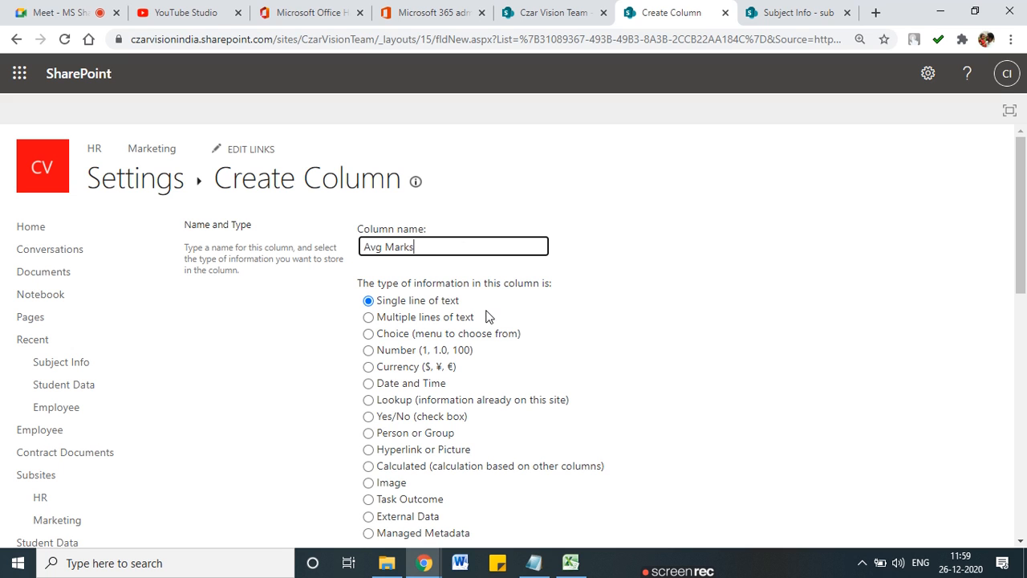
scroll(361, 389, down, 1)
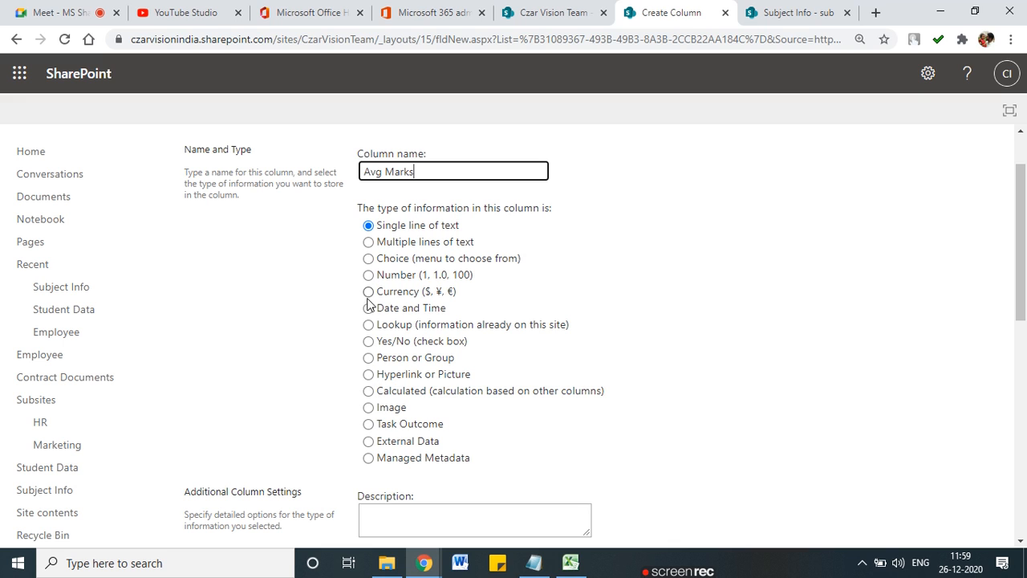
click(368, 391)
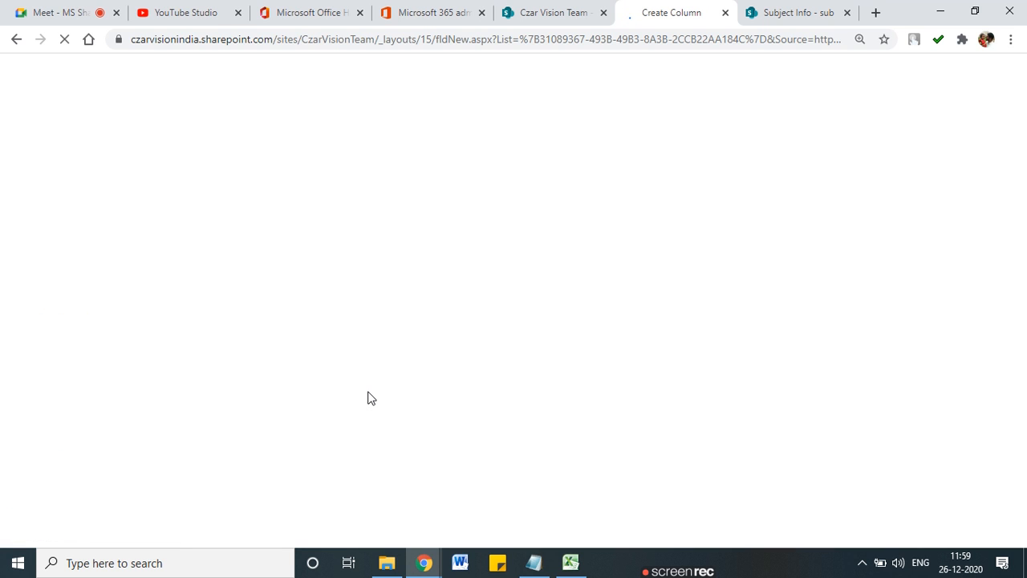
Step: Build the formula [Math Mark]+[phy Mark]/2 and create the Avg Marks column
scroll(408, 311, down, 5)
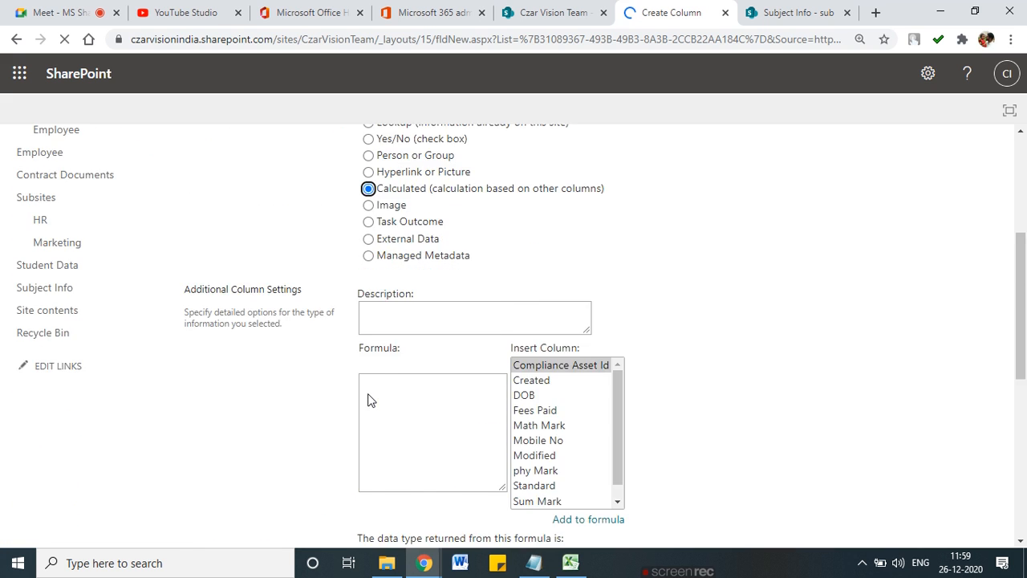
click(449, 250)
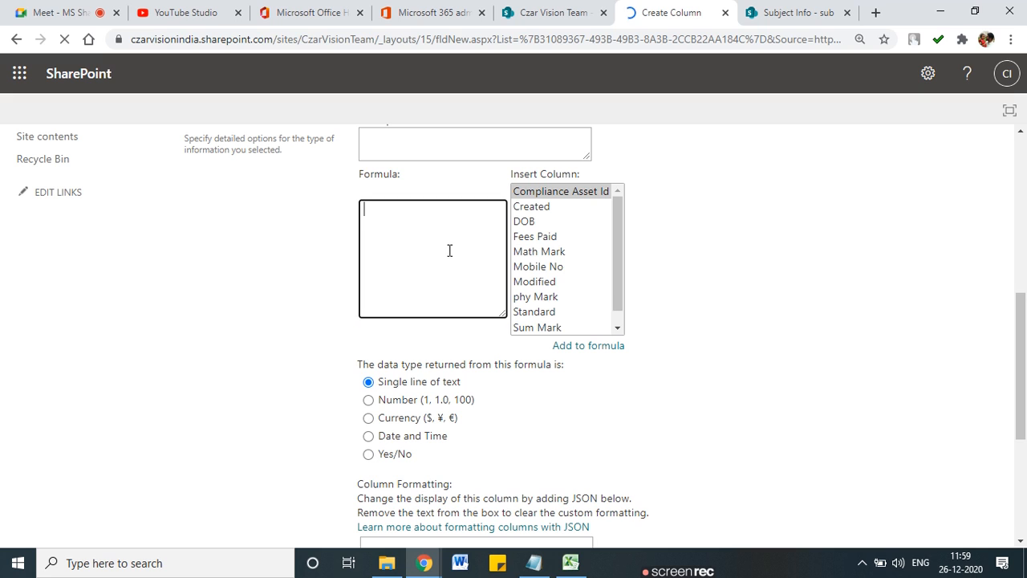
double_click(547, 251)
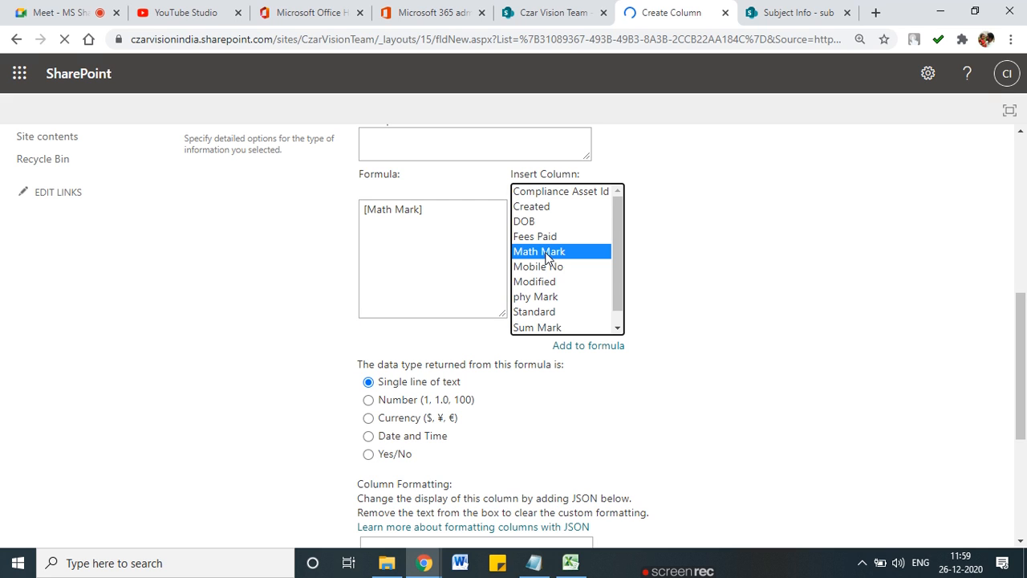
double_click(540, 297)
click(423, 210)
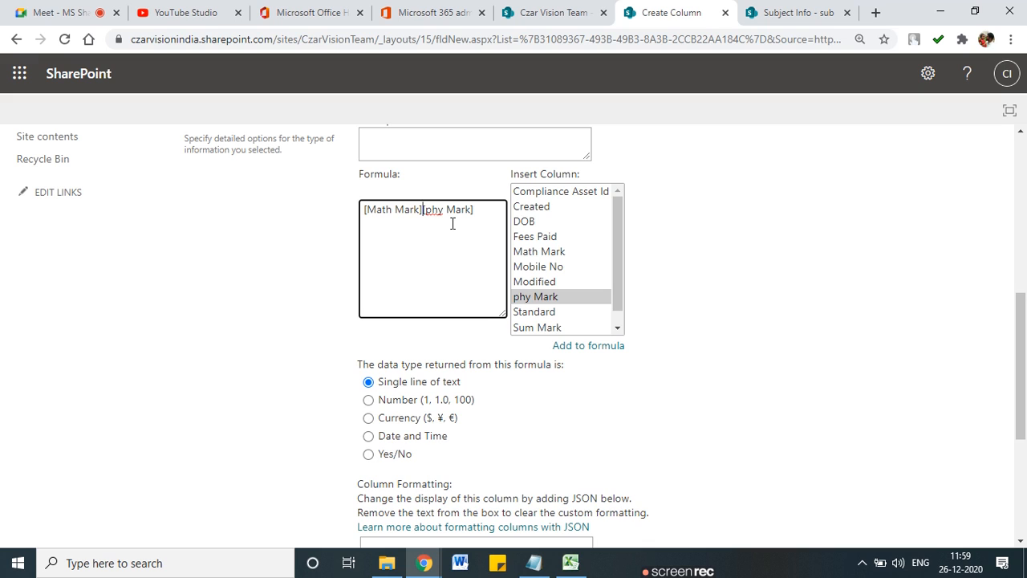
text(+)
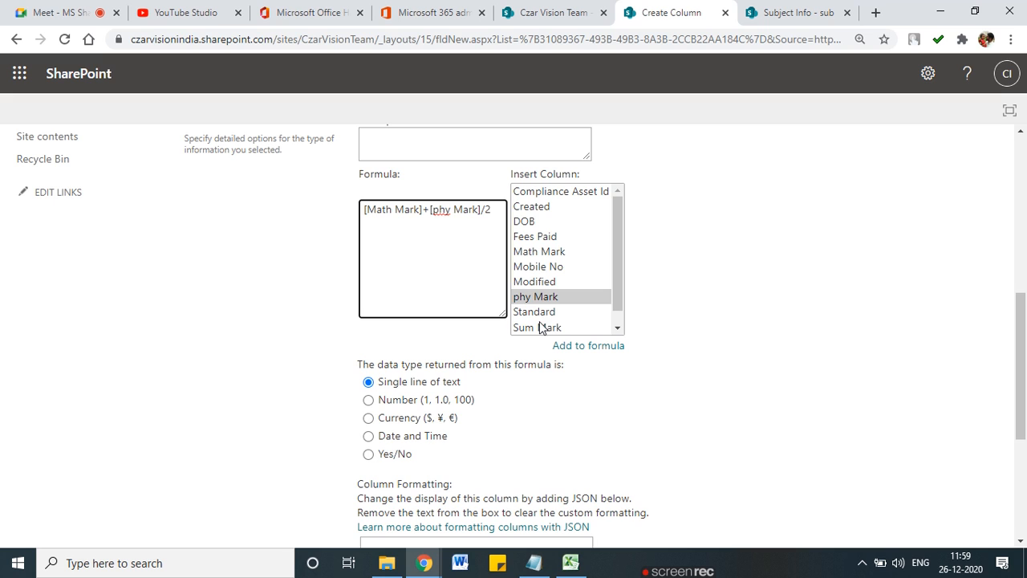
scroll(654, 409, down, 4)
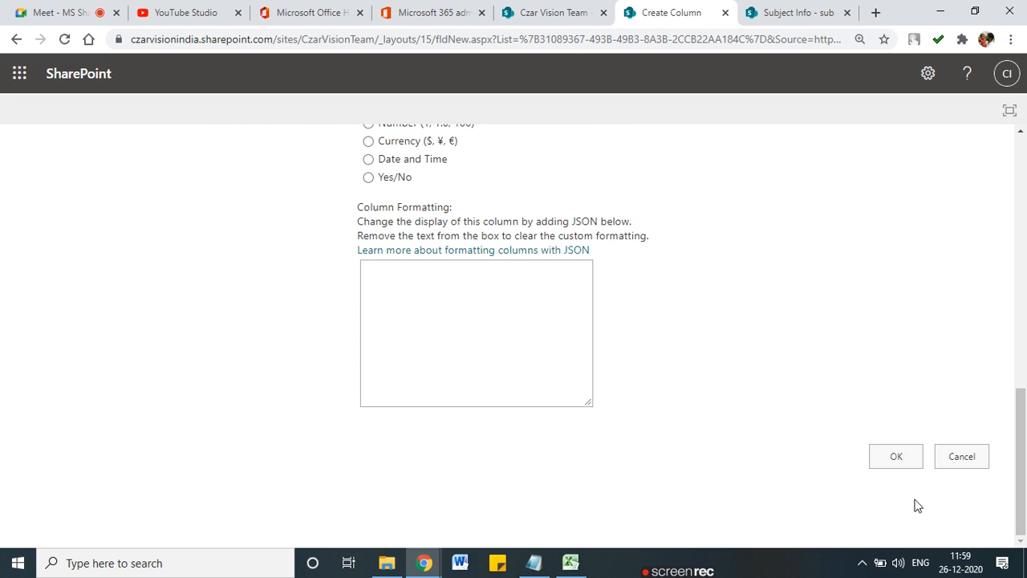
click(897, 456)
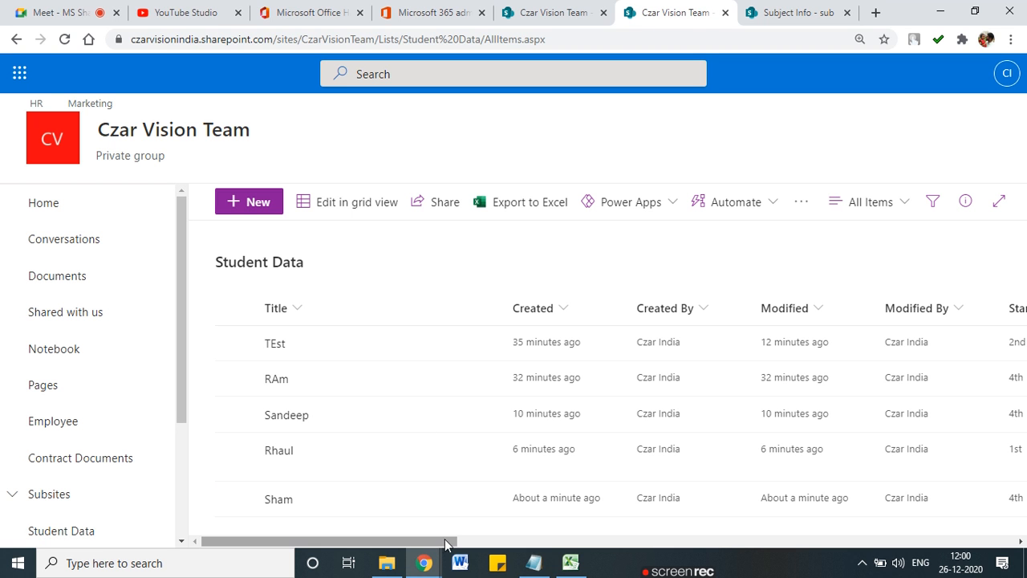
Step: Scroll the list right to reveal Avg Marks, showing 89.5 for the row with 45 and 89
click(740, 541)
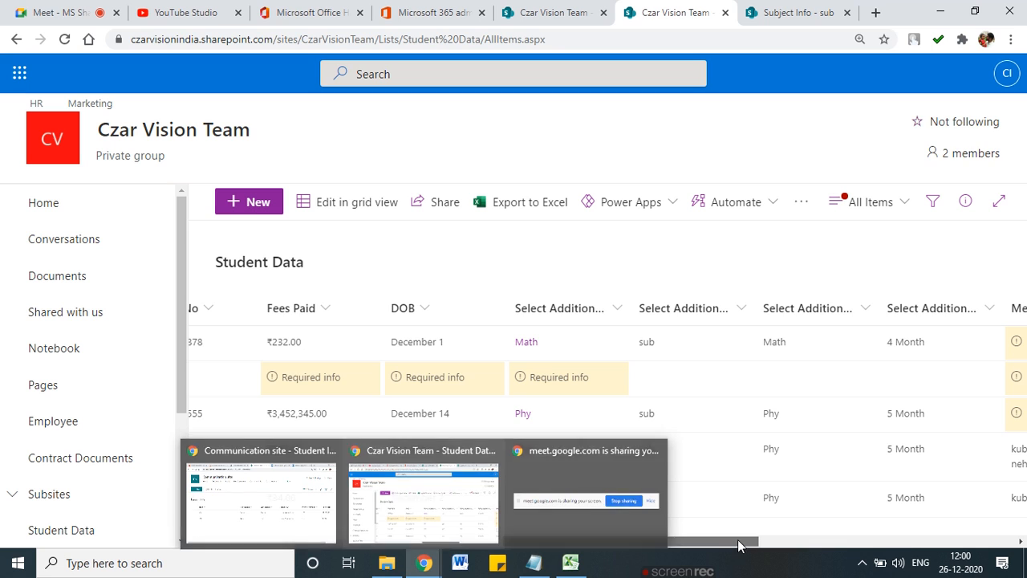
drag(738, 541, 898, 536)
click(900, 540)
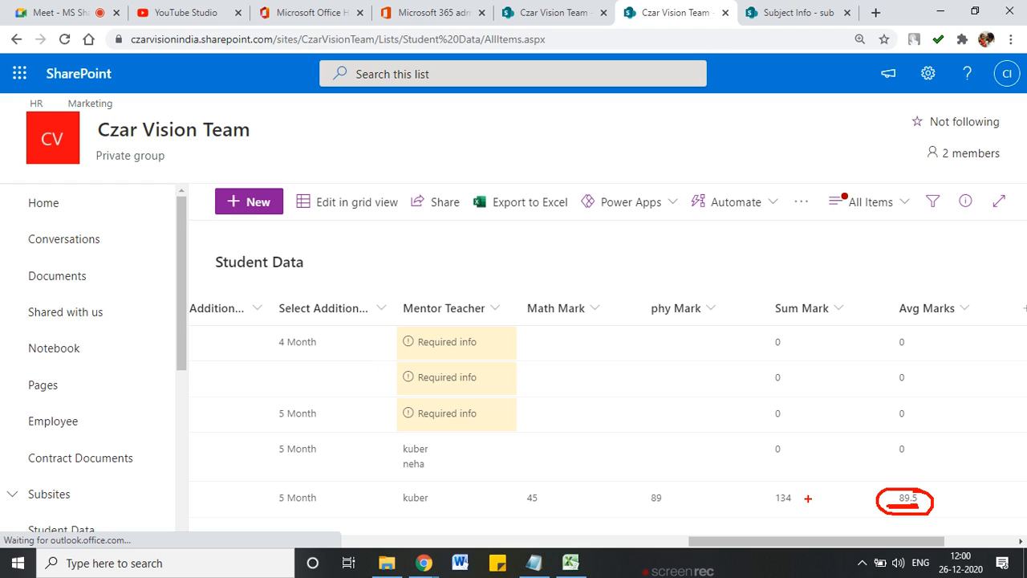
mouse_move(543, 493)
mouse_down()
mouse_move(518, 488)
mouse_move(539, 490)
mouse_up()
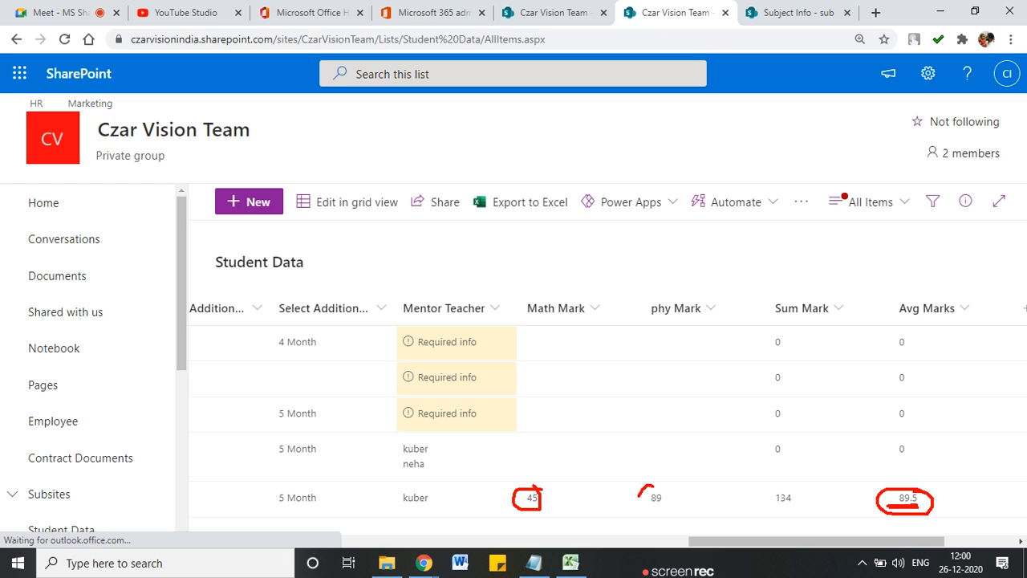
mouse_move(696, 484)
mouse_down()
mouse_move(695, 530)
mouse_move(726, 522)
mouse_move(721, 513)
mouse_up()
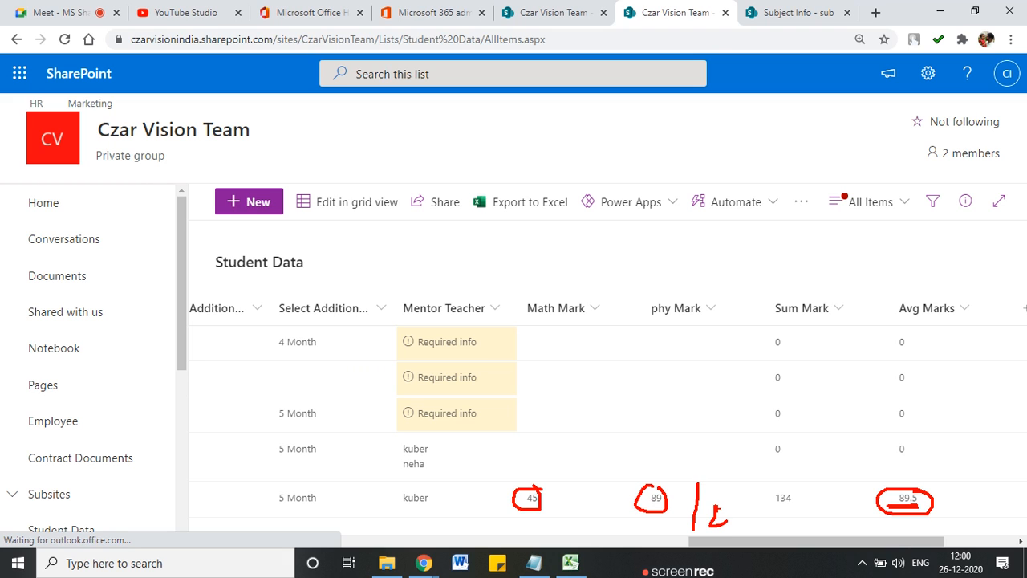
mouse_move(577, 485)
mouse_down()
mouse_move(575, 512)
mouse_move(584, 500)
mouse_up()
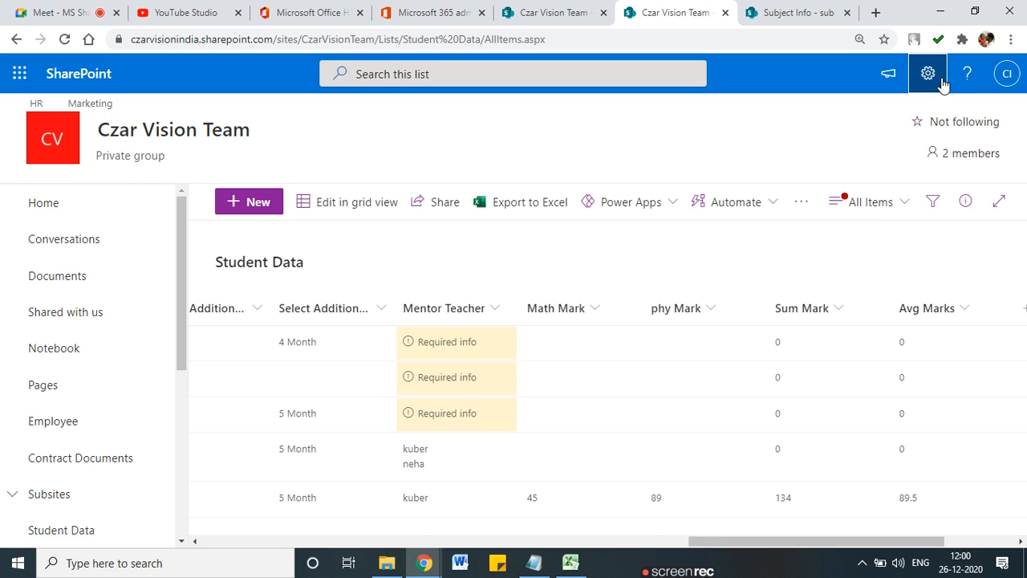
Step: Open the Avg Marks column for editing from the Student Data list settings
click(928, 73)
click(806, 245)
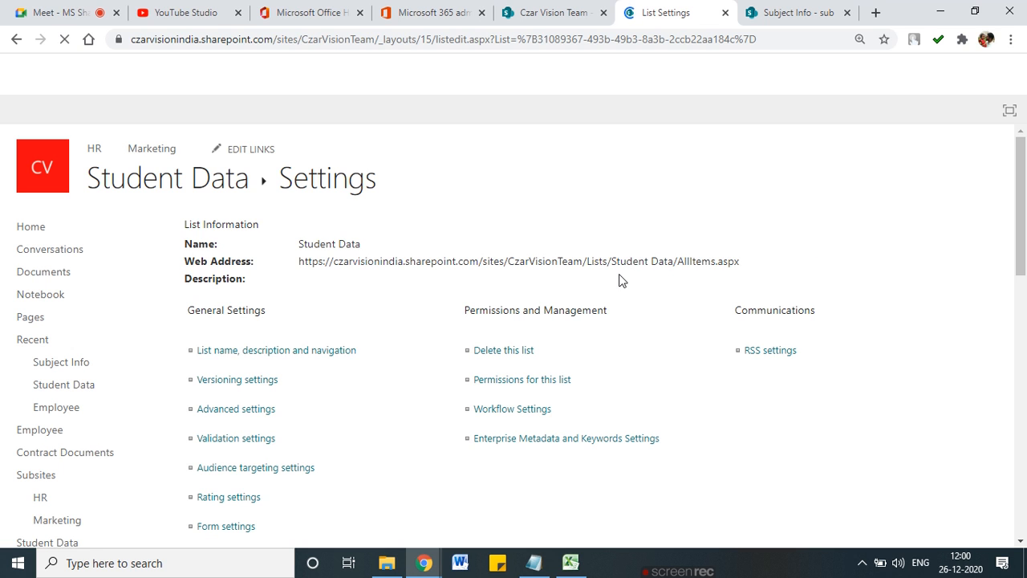
scroll(923, 321, down, 3)
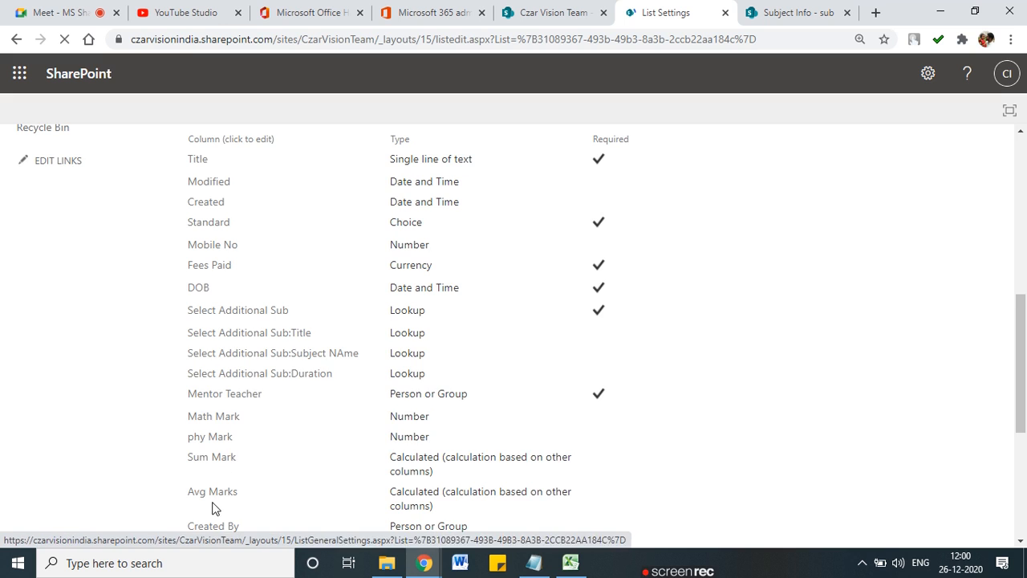
scroll(213, 506, down, 1)
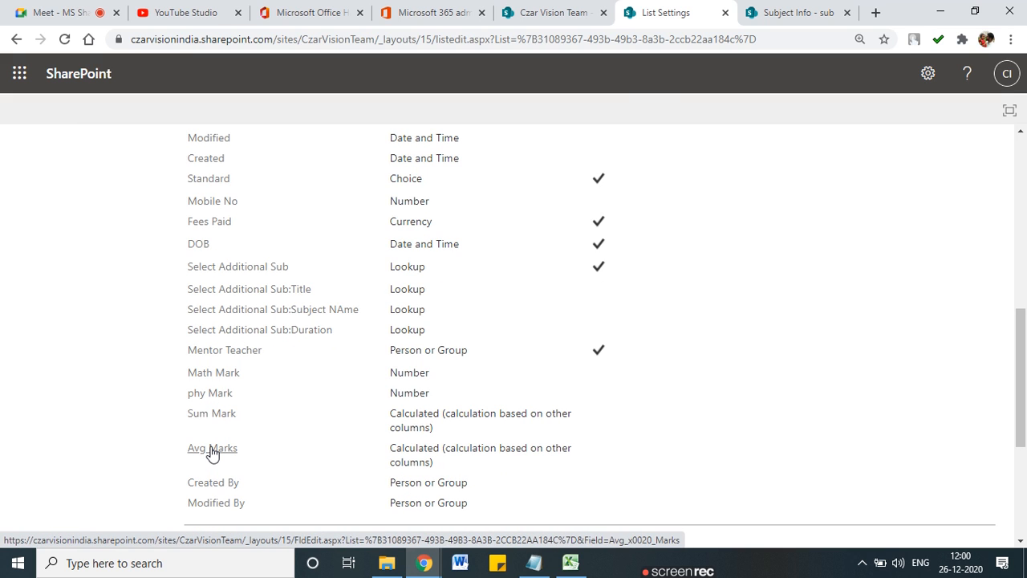
click(212, 452)
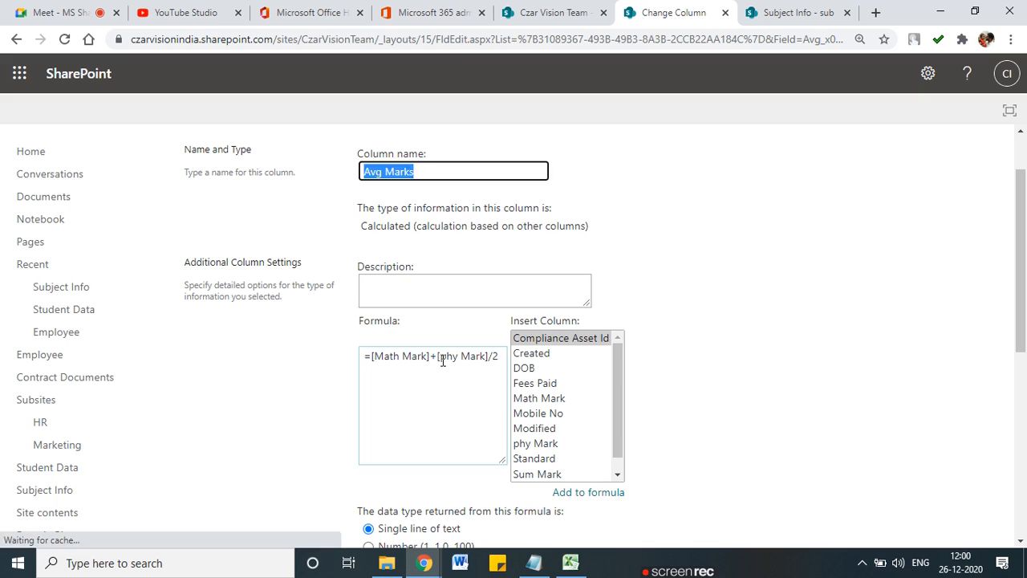
Step: Change the formula to =([Math Mark]+[phy Mark])/2 and save the column
double_click(444, 360)
drag(446, 360, 496, 356)
click(483, 362)
click(493, 356)
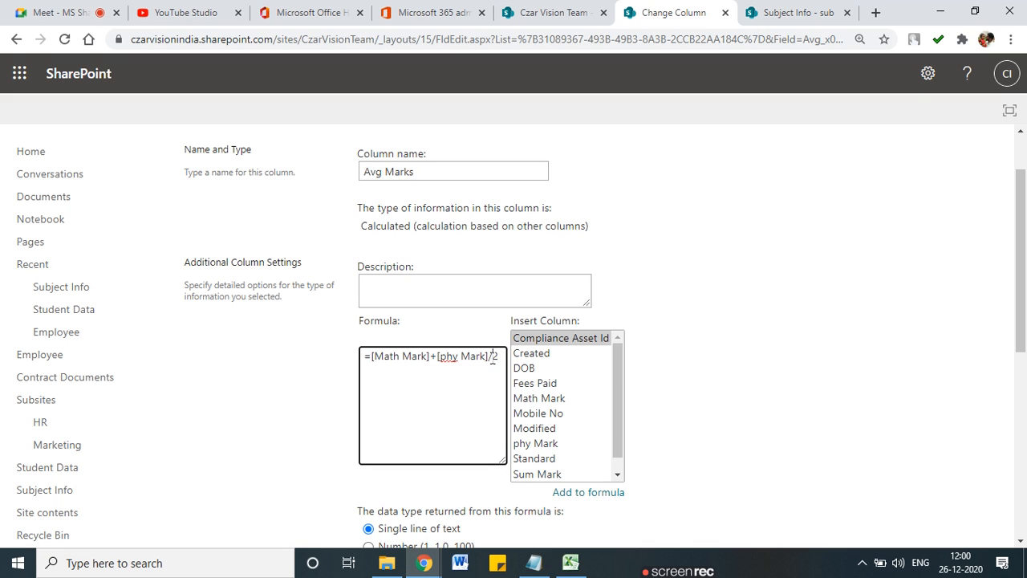
text())
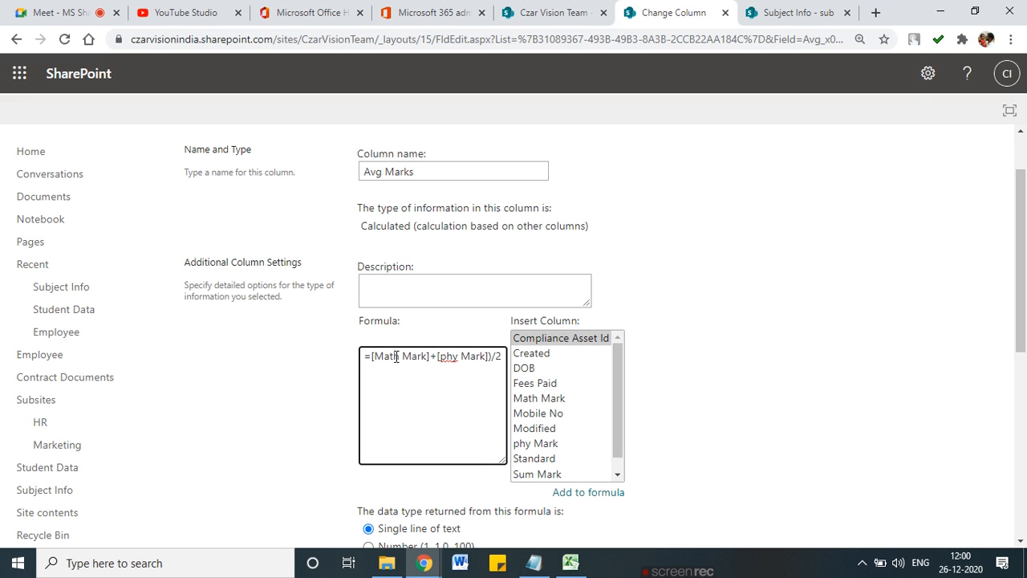
text(()
scroll(709, 386, down, 5)
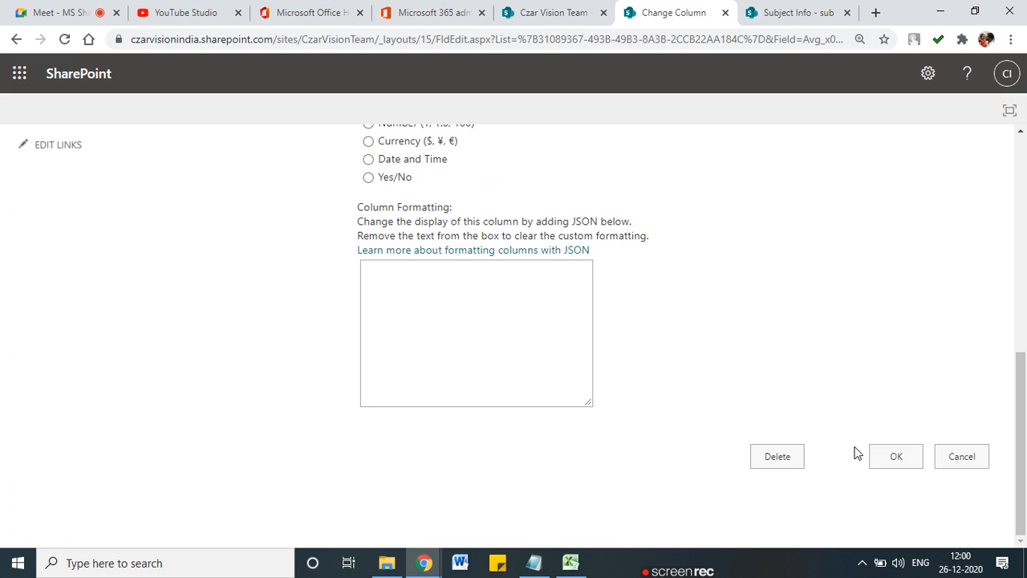
click(893, 456)
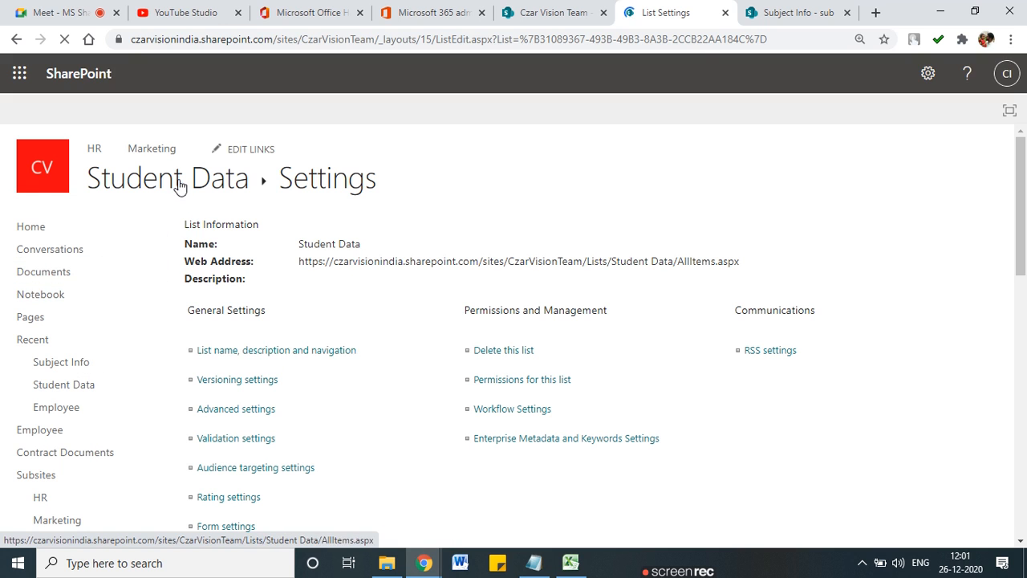
Step: Return to the Student Data list and scroll right to see Sum Mark 134 and Avg Marks 67
click(179, 186)
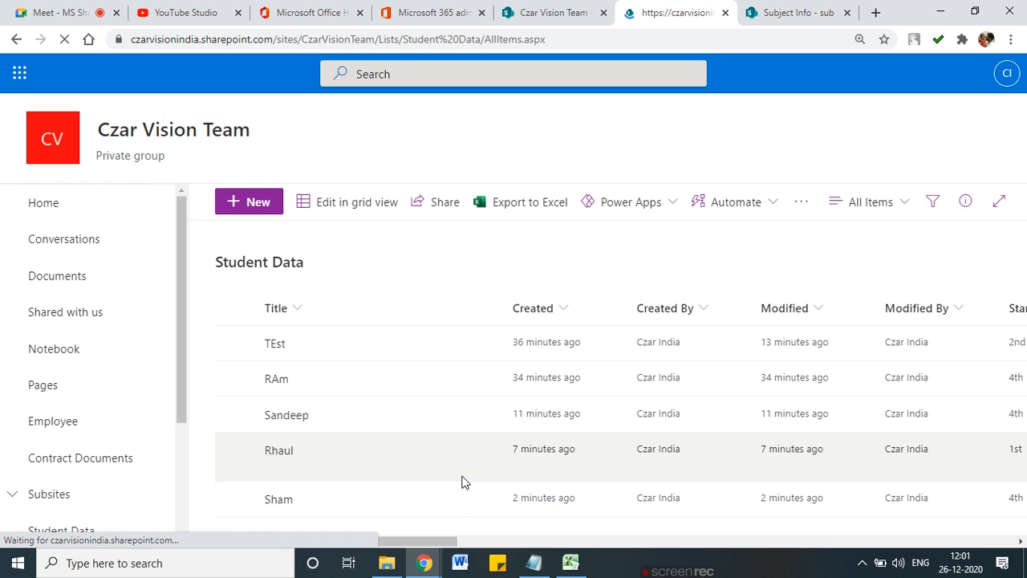
drag(421, 541, 1026, 538)
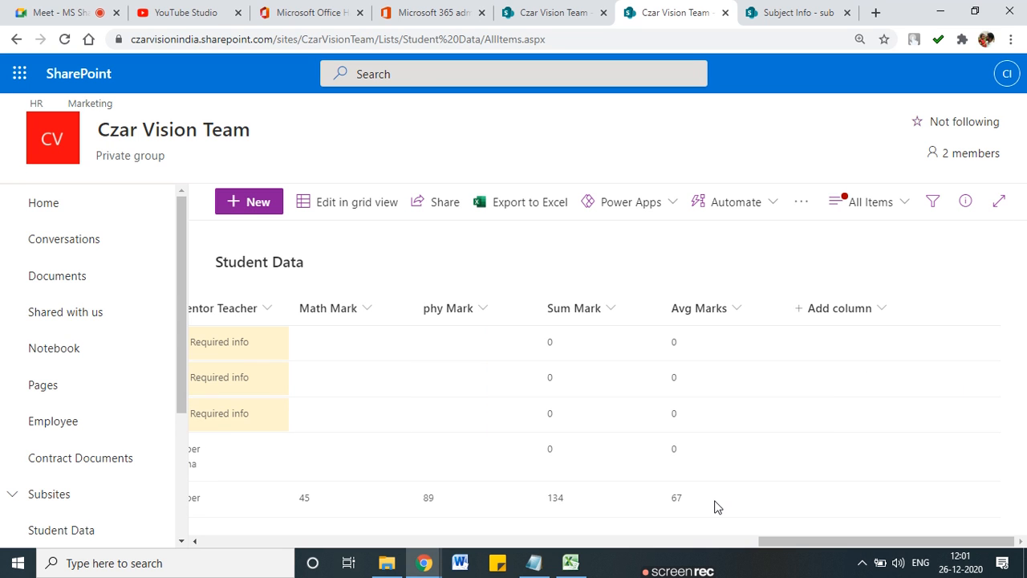
key(ctrl+2)
mouse_move(707, 484)
mouse_down()
mouse_move(673, 519)
mouse_move(679, 485)
mouse_up()
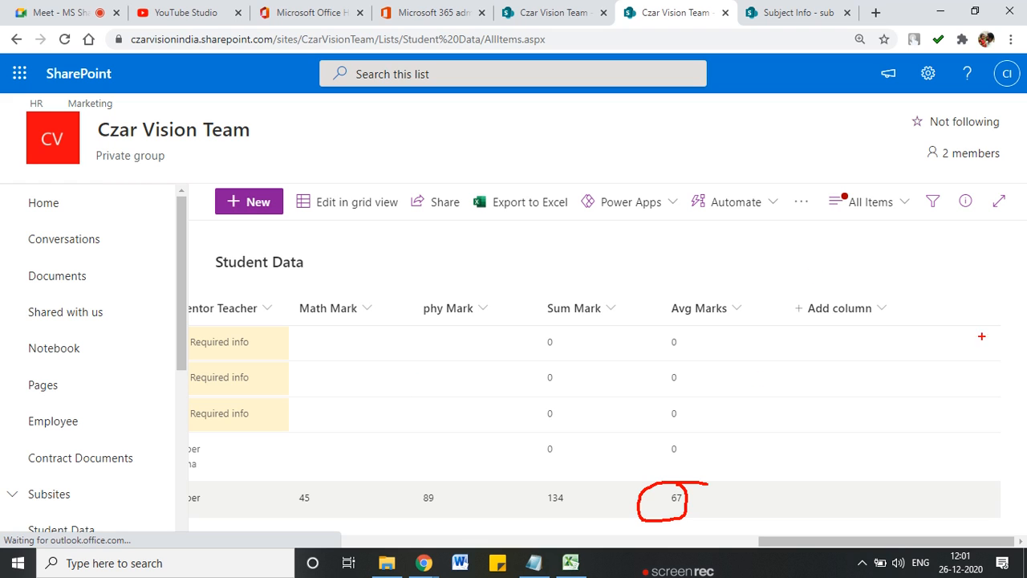
drag(314, 350, 351, 350)
drag(427, 349, 485, 348)
drag(548, 351, 590, 350)
drag(664, 352, 688, 351)
mouse_move(286, 472)
mouse_down()
mouse_move(295, 504)
mouse_move(666, 492)
mouse_move(679, 475)
mouse_move(653, 502)
mouse_up()
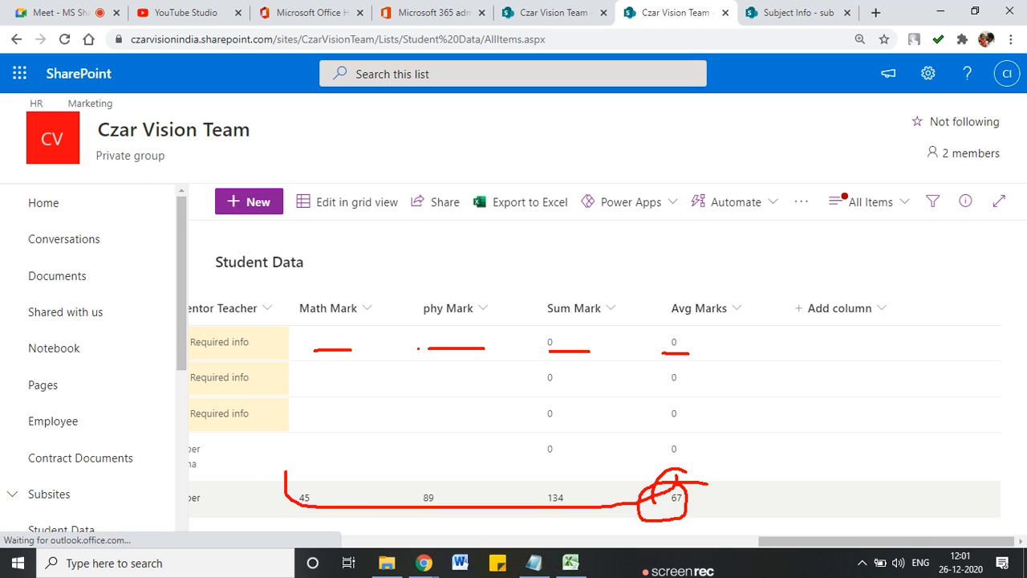
mouse_move(548, 268)
mouse_down()
mouse_move(561, 293)
mouse_move(596, 265)
mouse_up()
drag(674, 262, 695, 259)
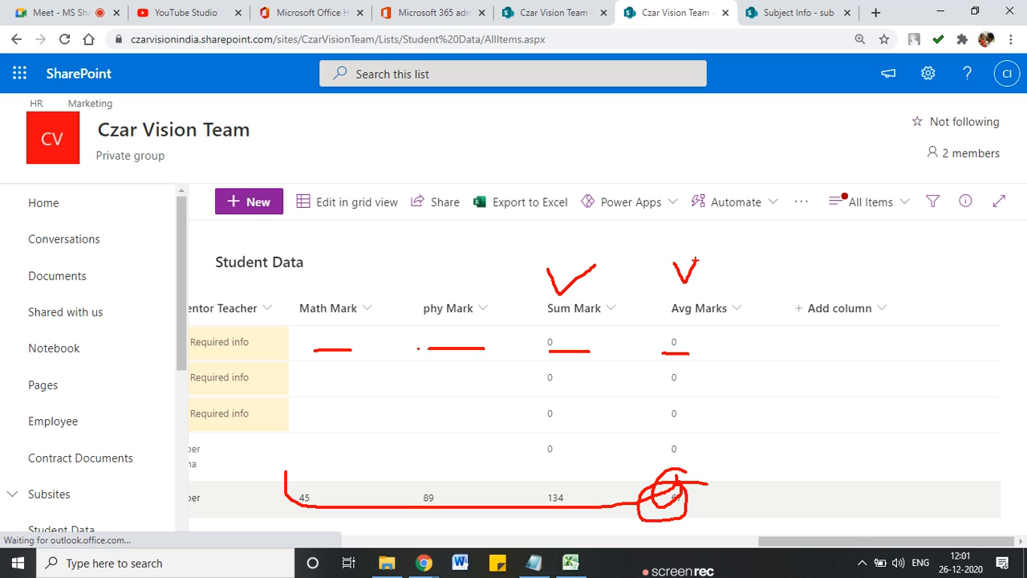
key(Escape)
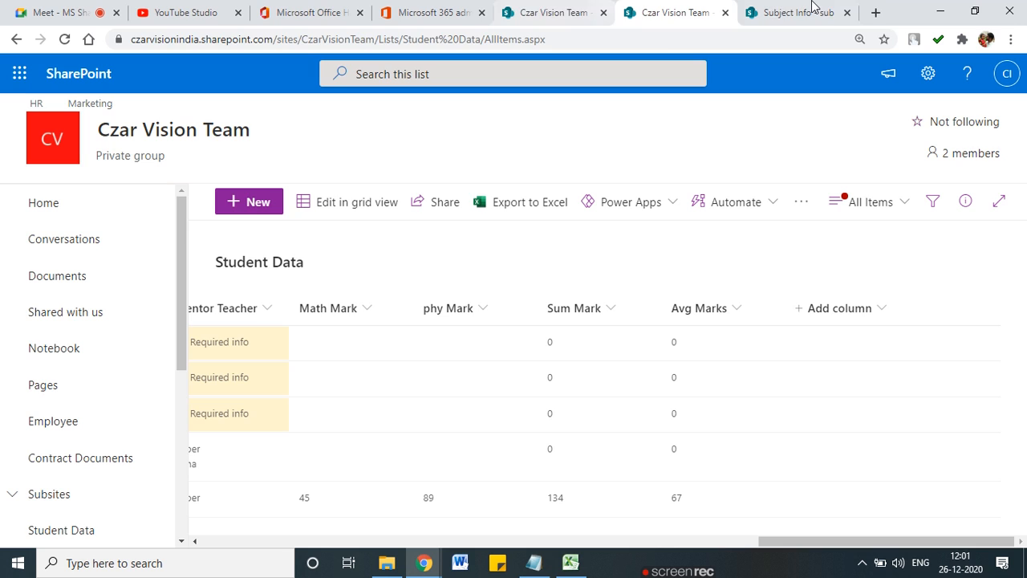
Step: Search Google for 'calcualted column in sharepoint' and open the two Microsoft formula results in new tabs
click(875, 12)
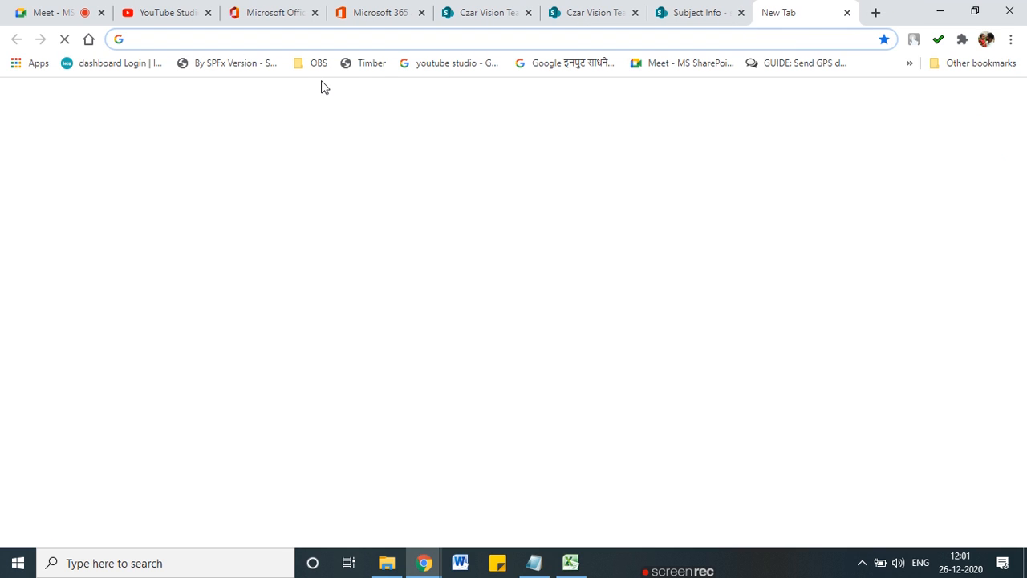
click(317, 43)
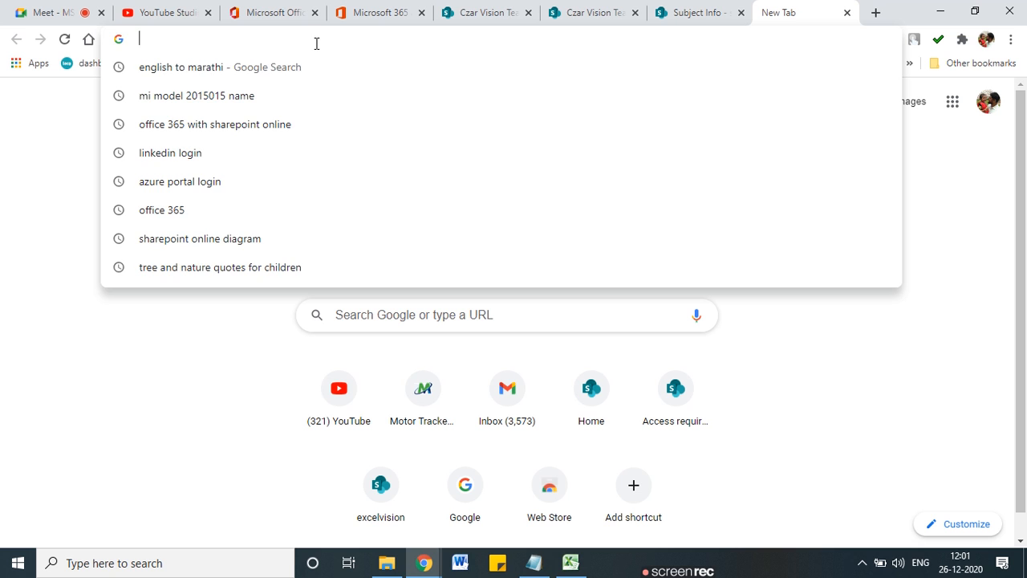
text(calcualted c)
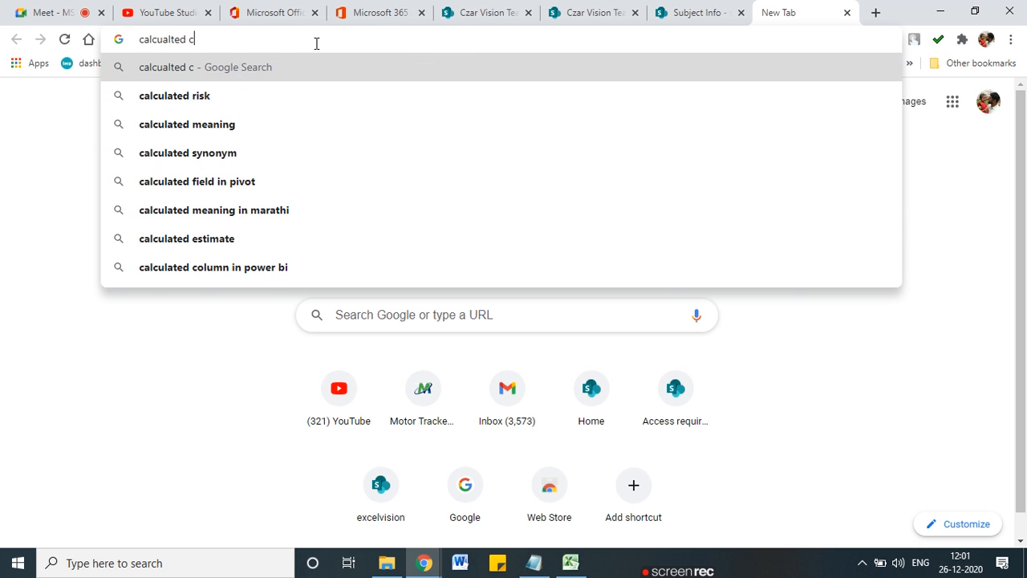
text(olumn)
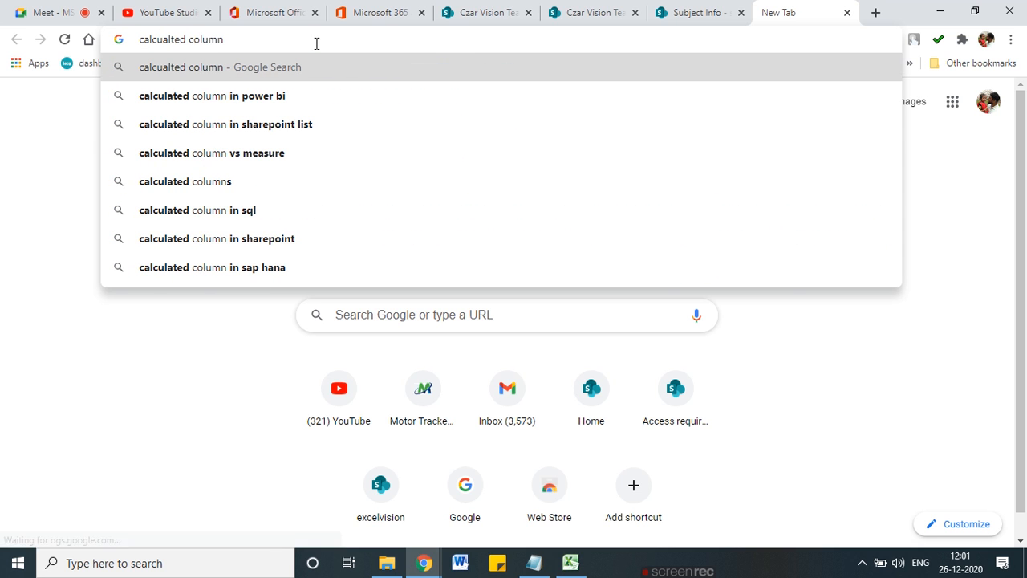
text( in shar)
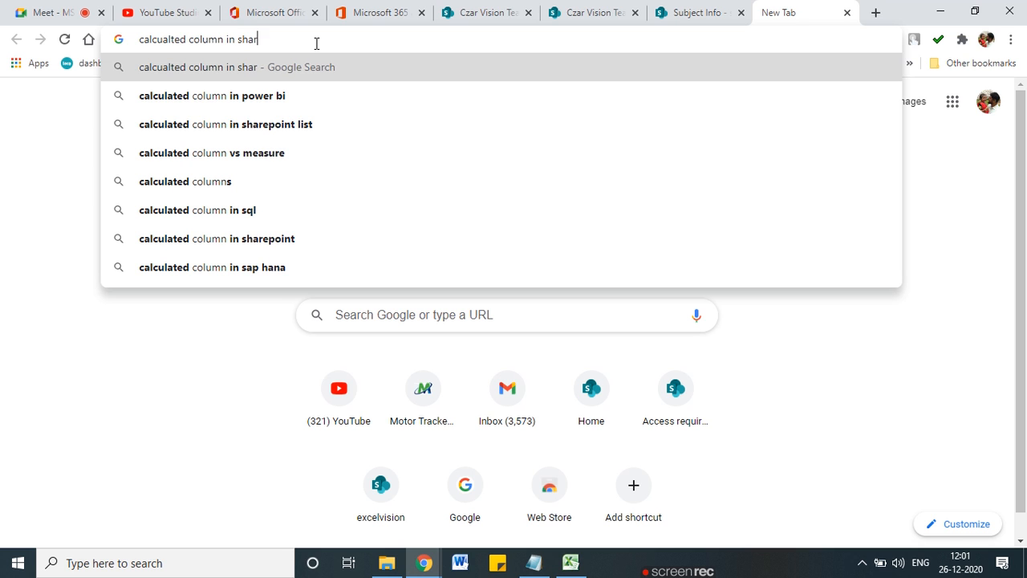
text(epoint)
key(Return)
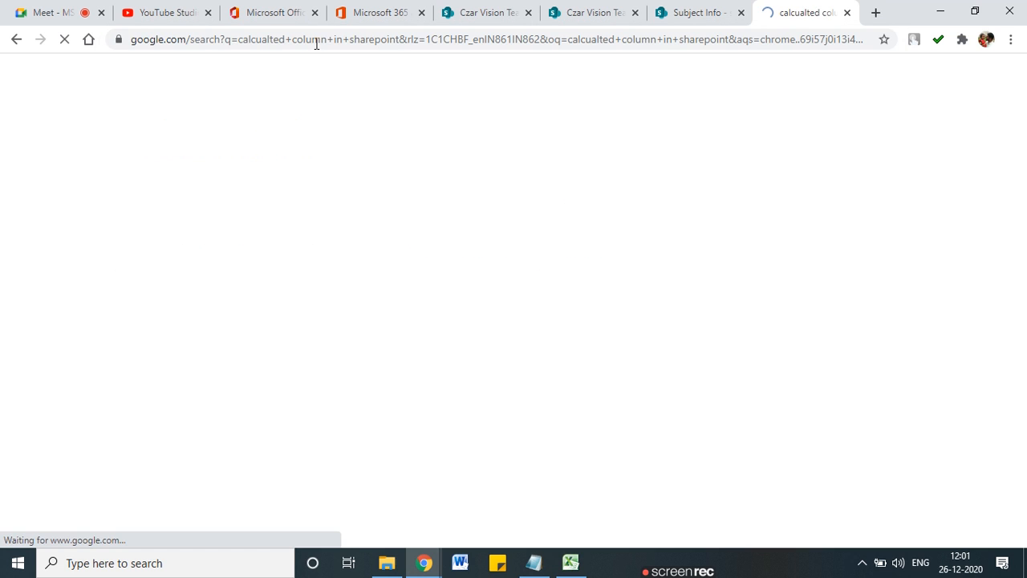
scroll(277, 330, down, 5)
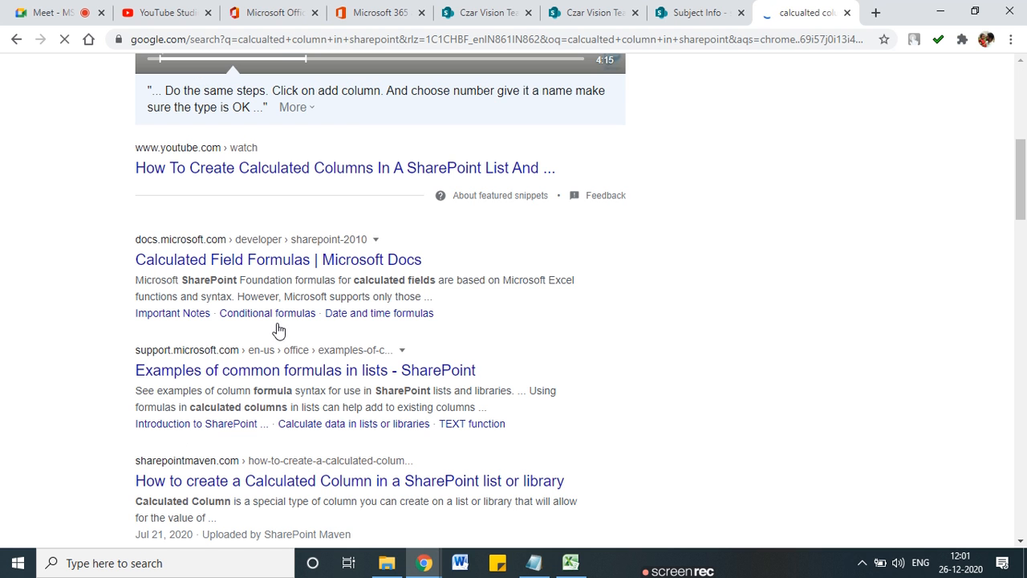
middle_click(242, 259)
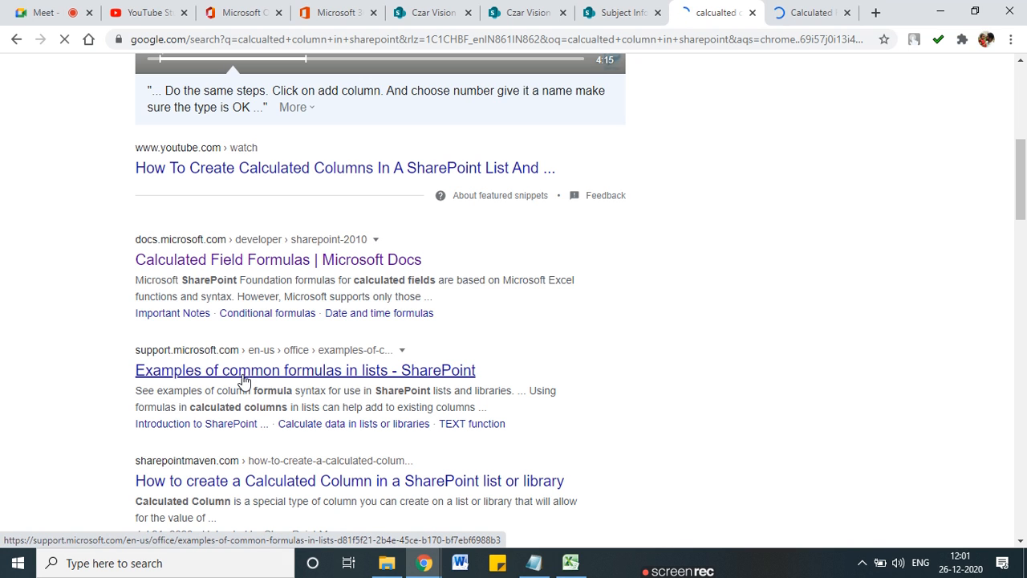
middle_click(243, 379)
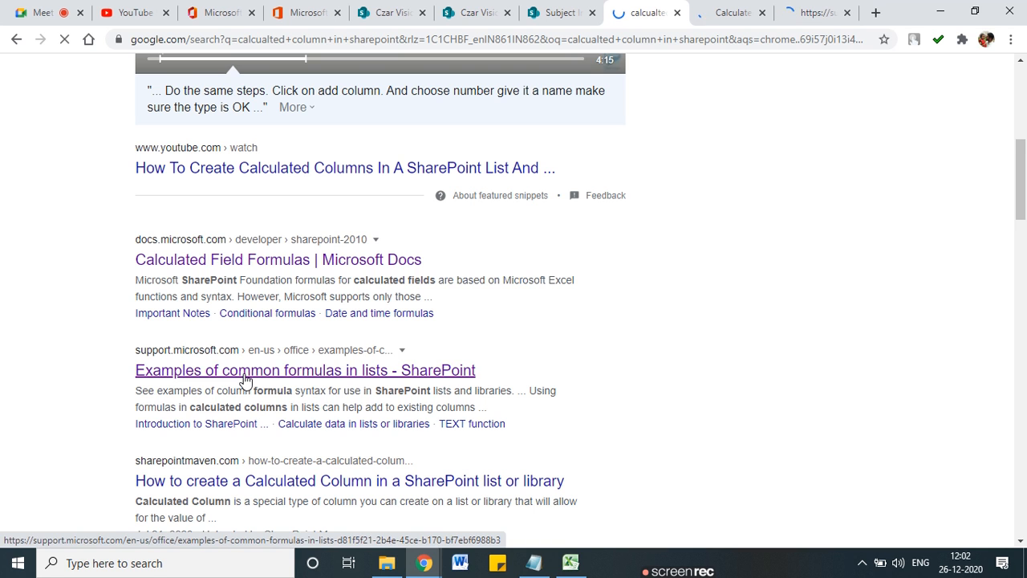
Step: Reword the query to 'sharepoint calculated column' and run the search again
scroll(245, 379, up, 6)
double_click(241, 92)
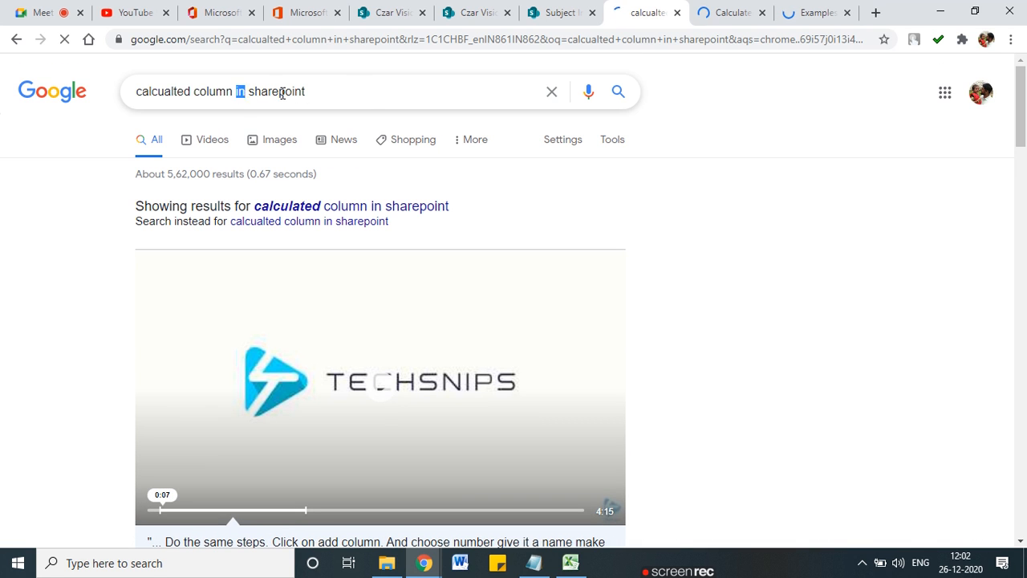
shift+click(381, 92)
key(BackSpace)
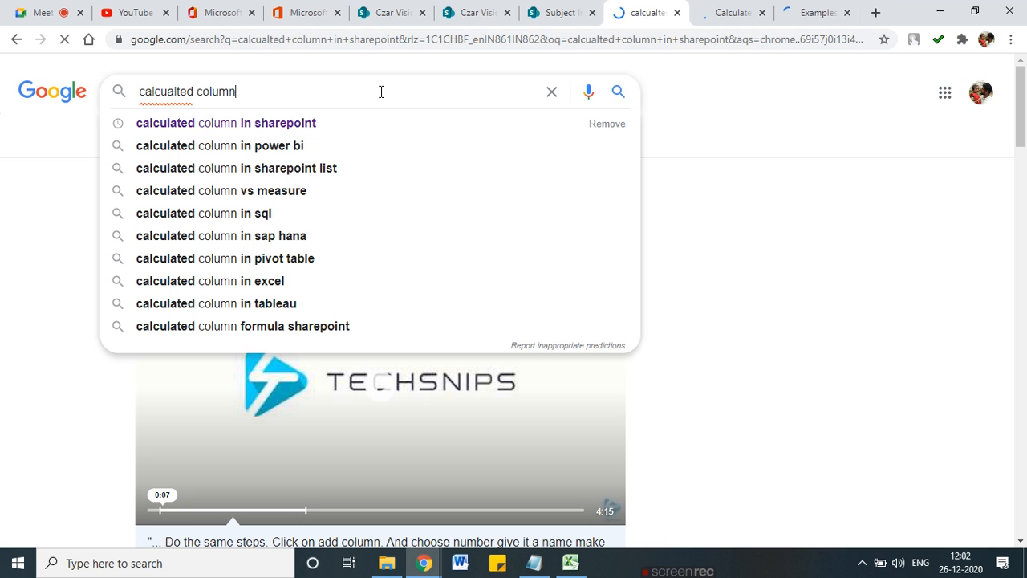
key(Home)
text(sharepoint)
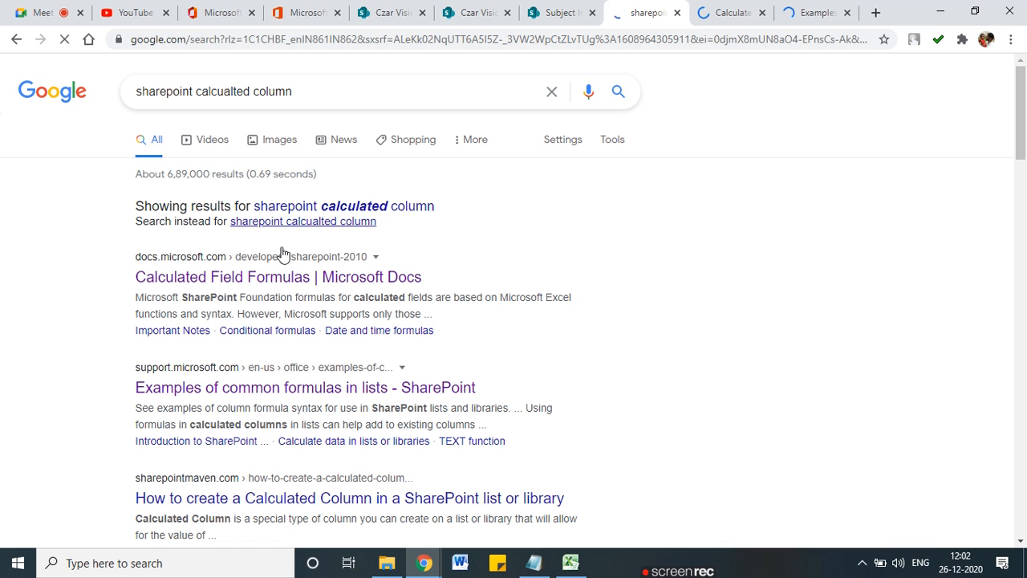
click(351, 210)
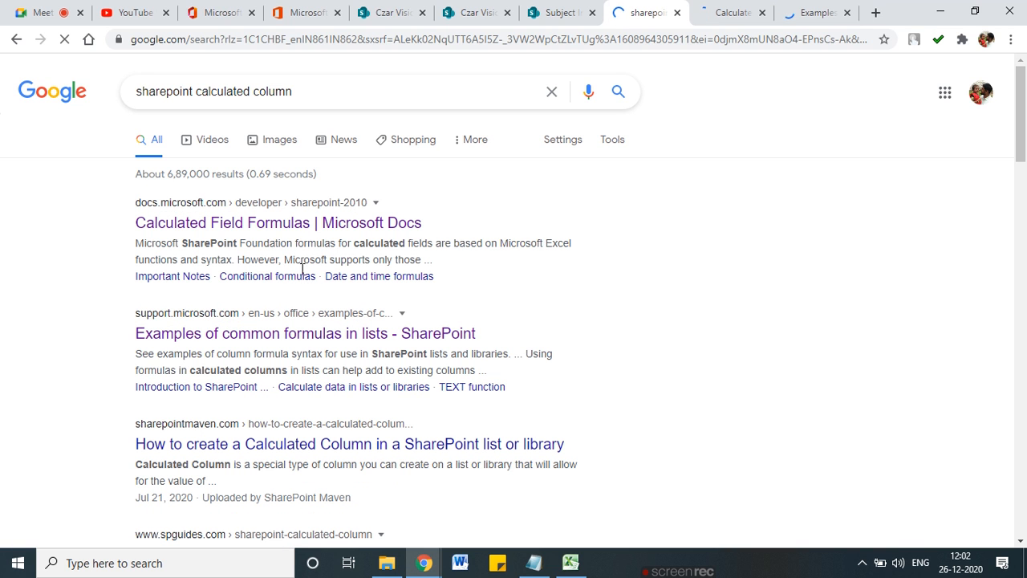
Step: Open the Calculated Field Formulas article in its own tab and scroll to the Conditional formulas tables
ctrl+click(286, 227)
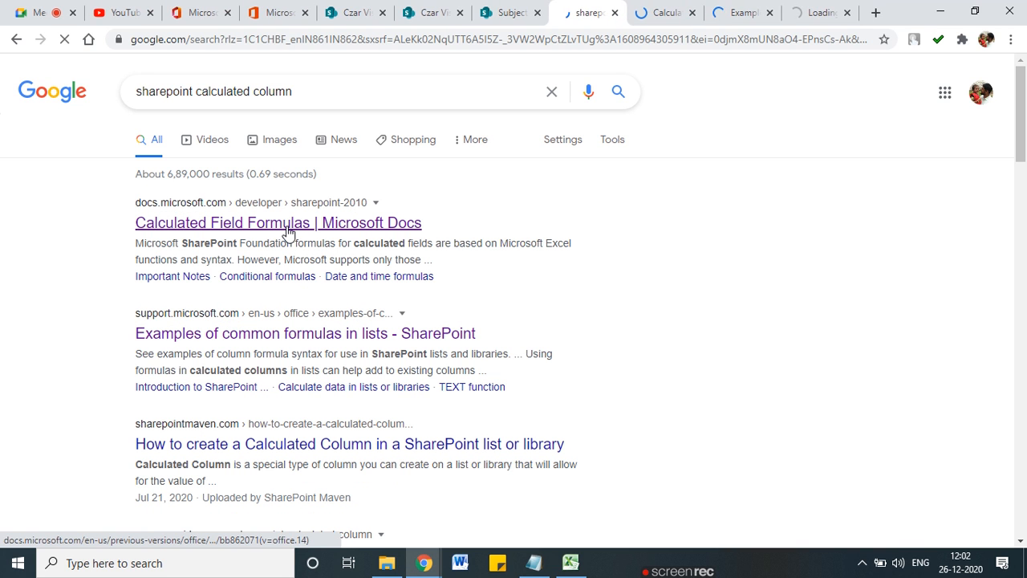
click(657, 12)
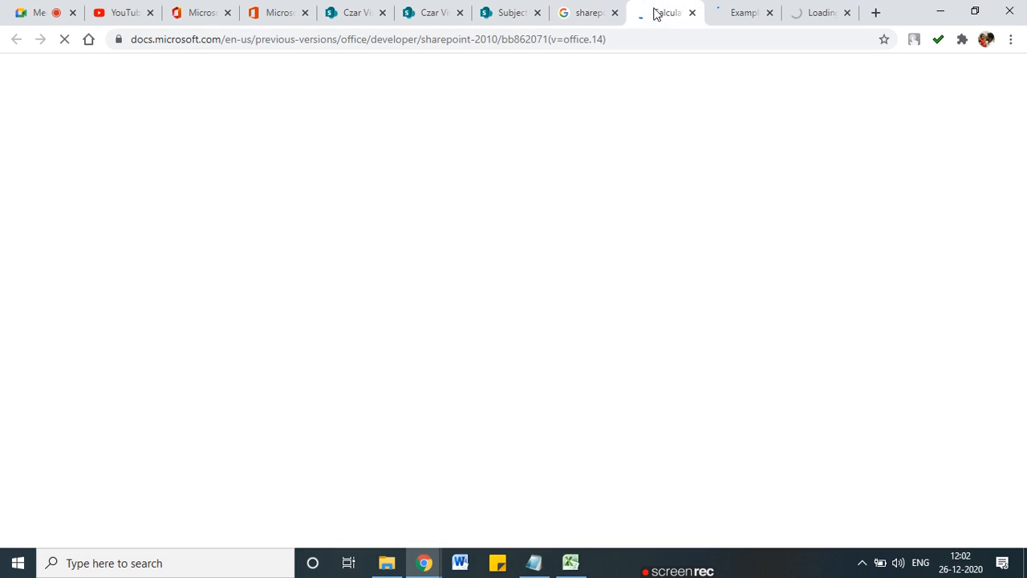
click(733, 13)
click(652, 8)
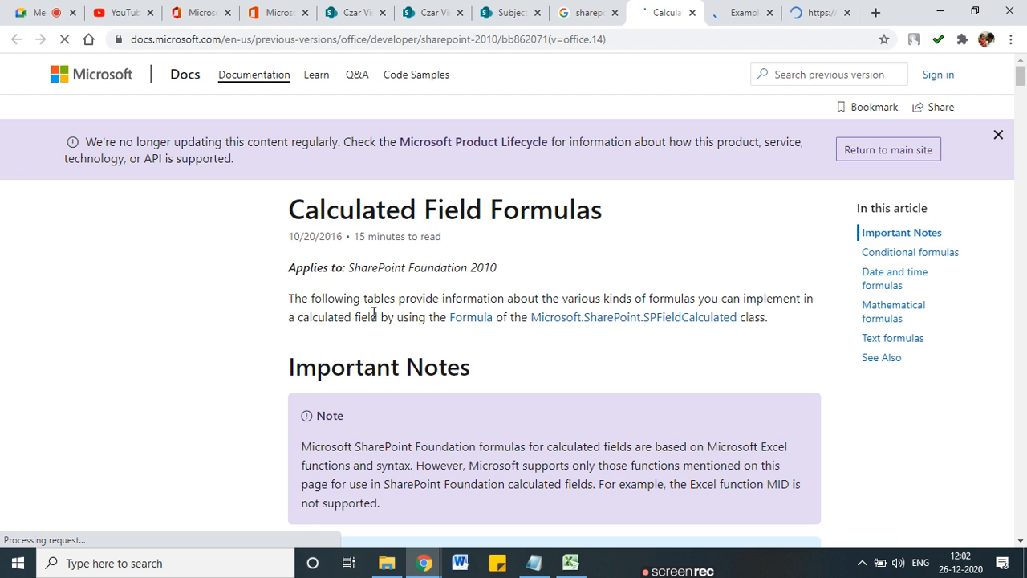
drag(423, 232, 575, 232)
scroll(500, 378, down, 2)
scroll(500, 371, down, 10)
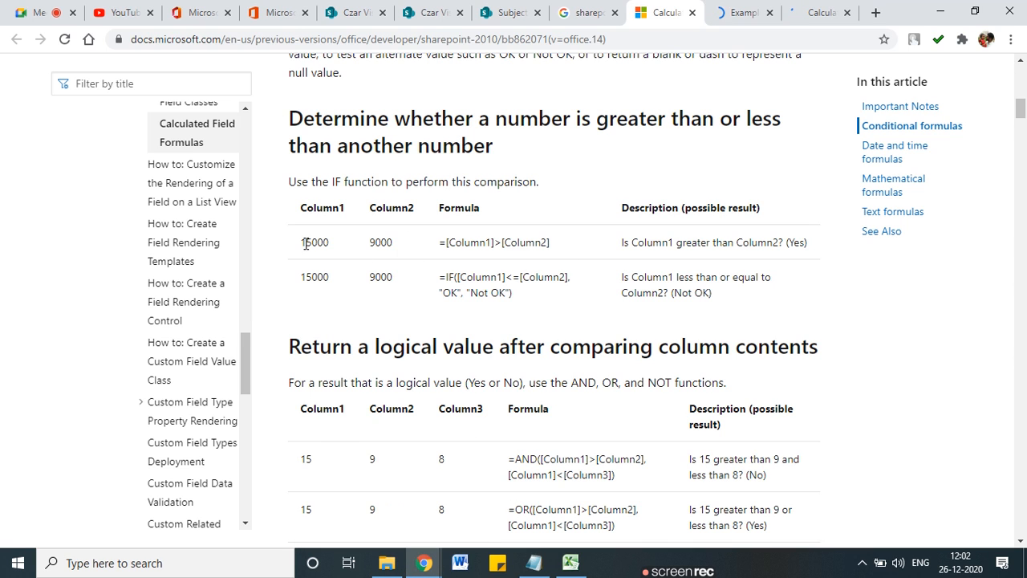
Step: Highlight the comparison example's values 15000 and 9000, its column references and the Yes result
drag(305, 243, 330, 244)
click(324, 242)
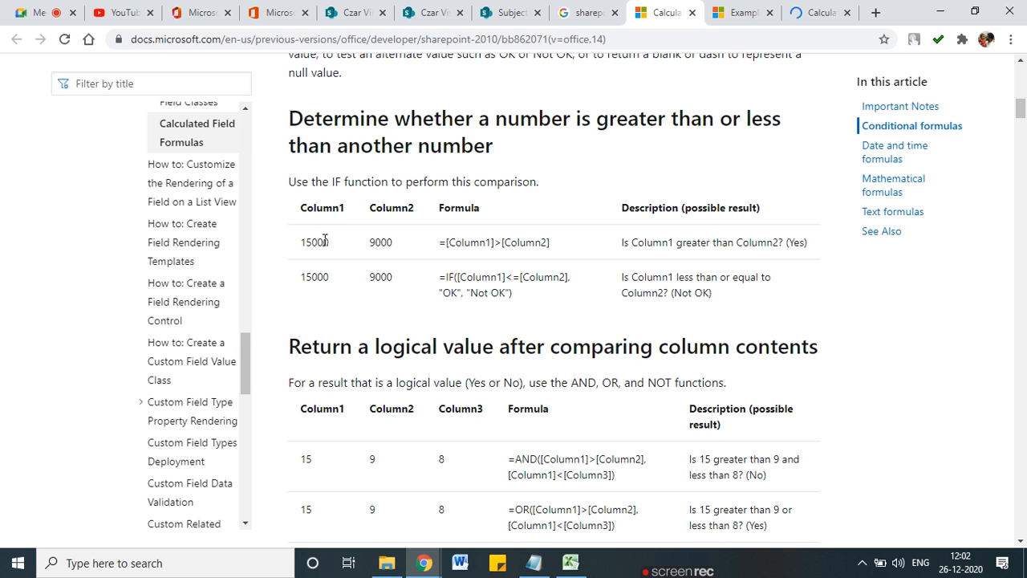
drag(407, 240, 370, 242)
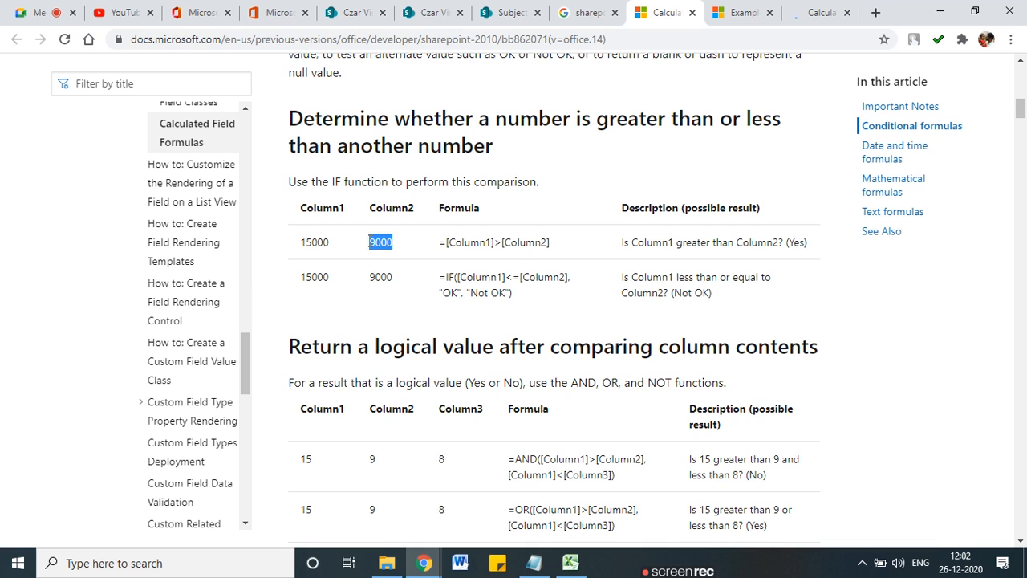
drag(465, 243, 534, 243)
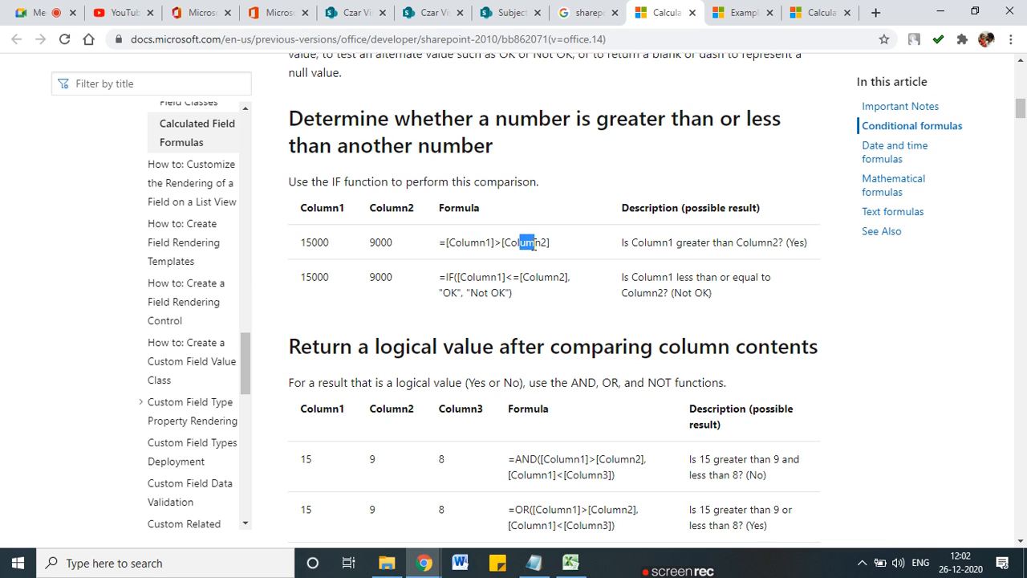
drag(807, 245, 783, 245)
Step: Highlight the IF example's column reference, its OK result and the Not OK description
drag(469, 277, 573, 277)
drag(713, 293, 660, 276)
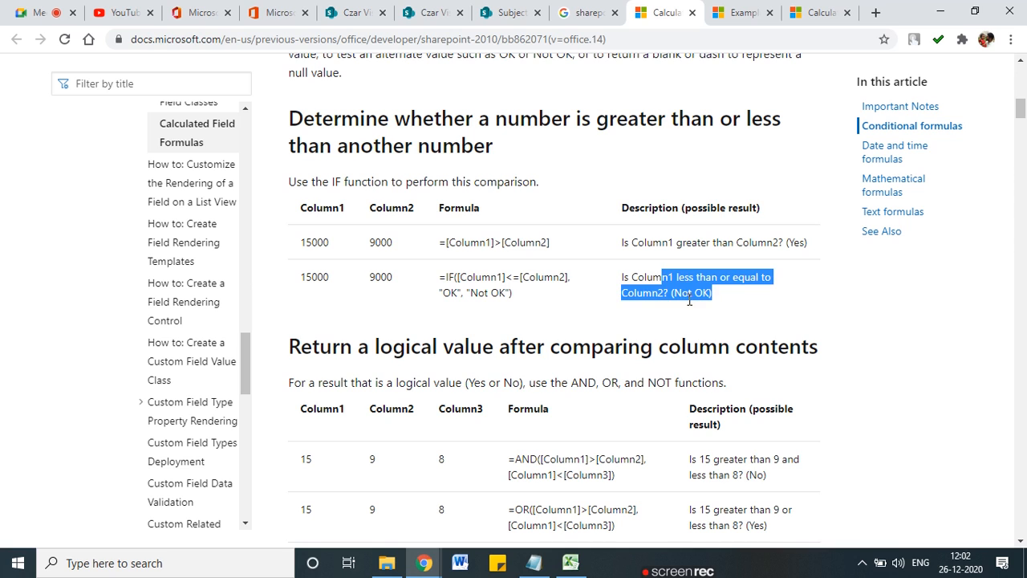
click(688, 300)
drag(464, 296, 439, 292)
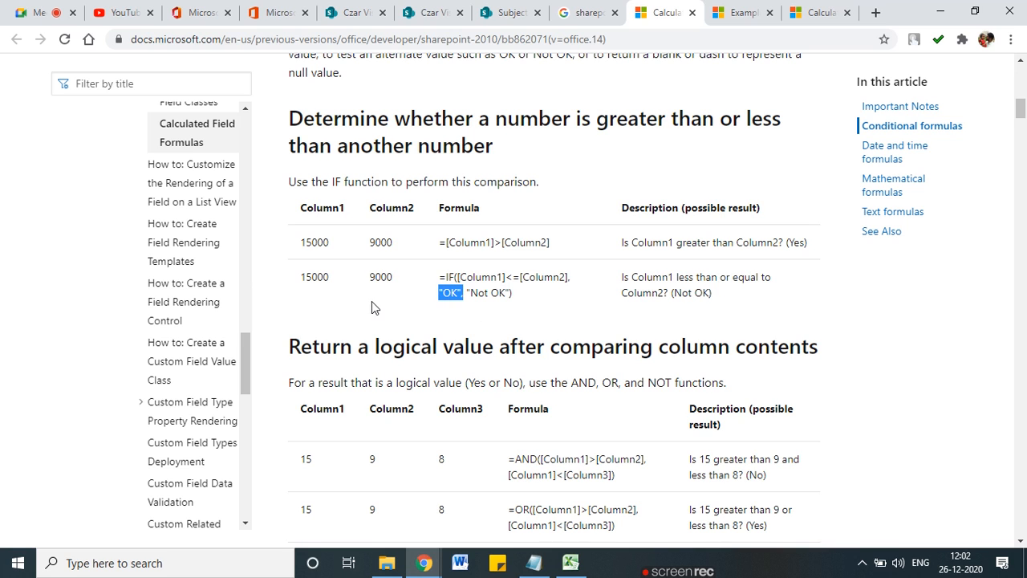
Step: Highlight the compared example numbers, such as 15000, and Column1 in the next IF formulas
scroll(372, 301, down, 1)
scroll(369, 299, up, 2)
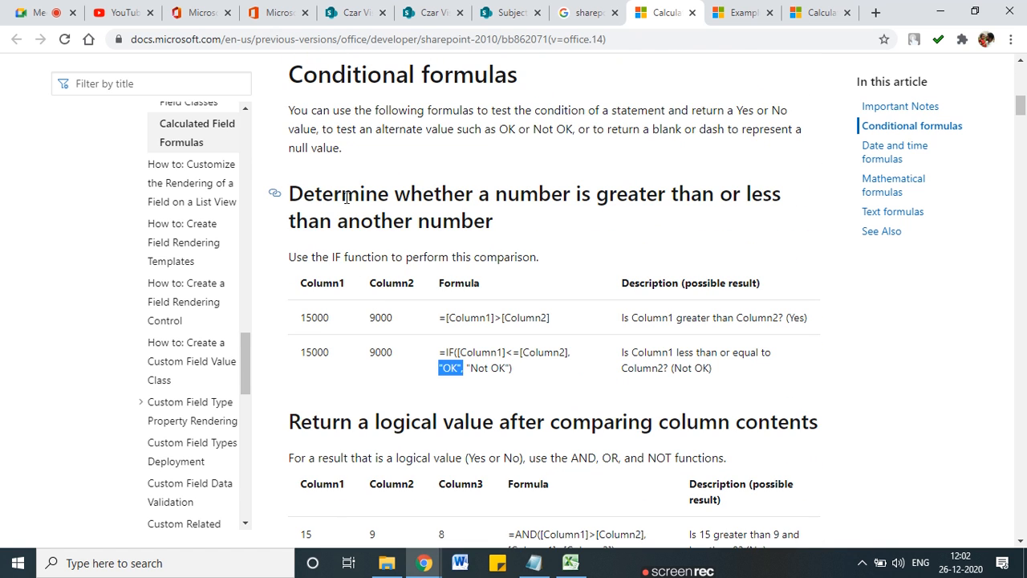
drag(329, 318, 307, 316)
drag(388, 316, 369, 317)
drag(329, 353, 300, 352)
drag(395, 353, 381, 352)
drag(550, 318, 485, 318)
drag(503, 353, 473, 359)
Step: Highlight the AND example: the value 15, Column1, Column2 and the AND function name
scroll(473, 359, down, 2)
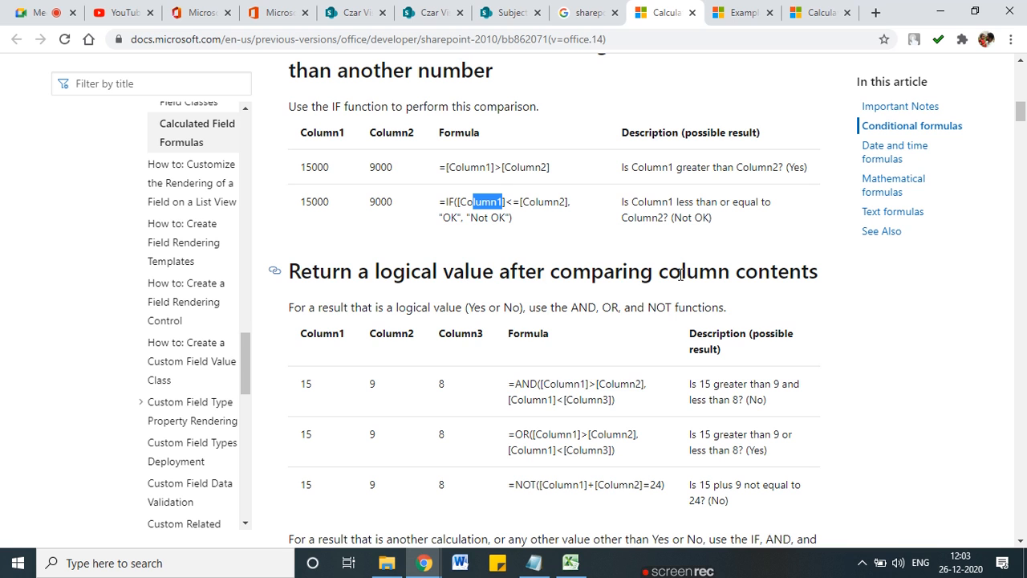
scroll(720, 278, down, 2)
drag(548, 233, 591, 234)
double_click(305, 233)
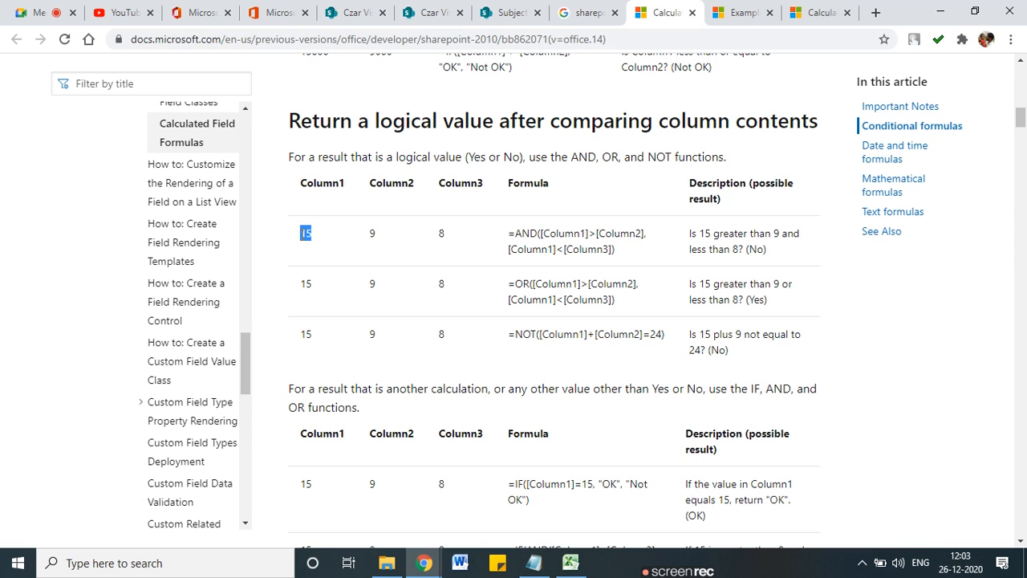
click(614, 233)
click(372, 232)
drag(615, 233, 625, 236)
drag(521, 234, 621, 234)
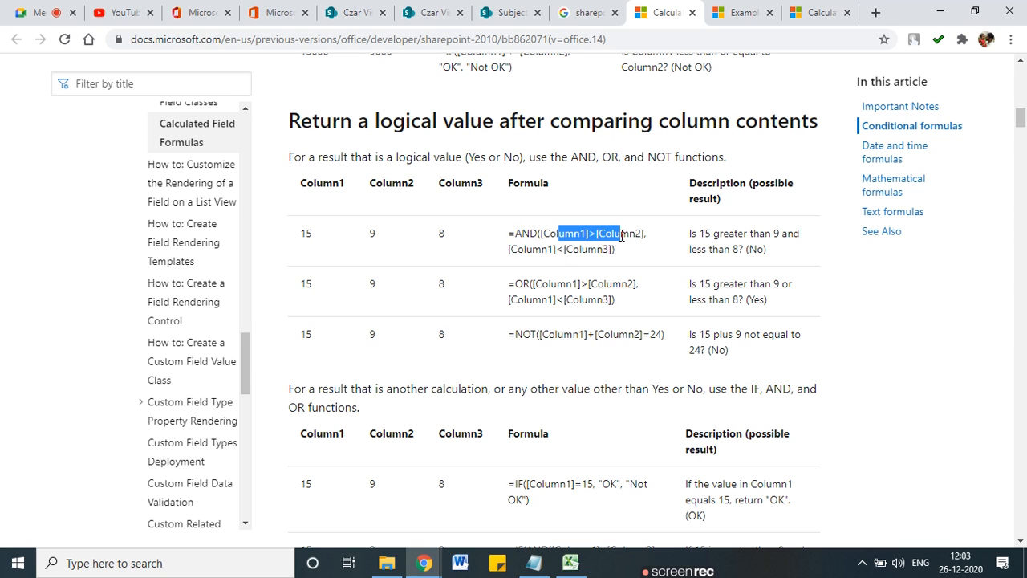
click(324, 247)
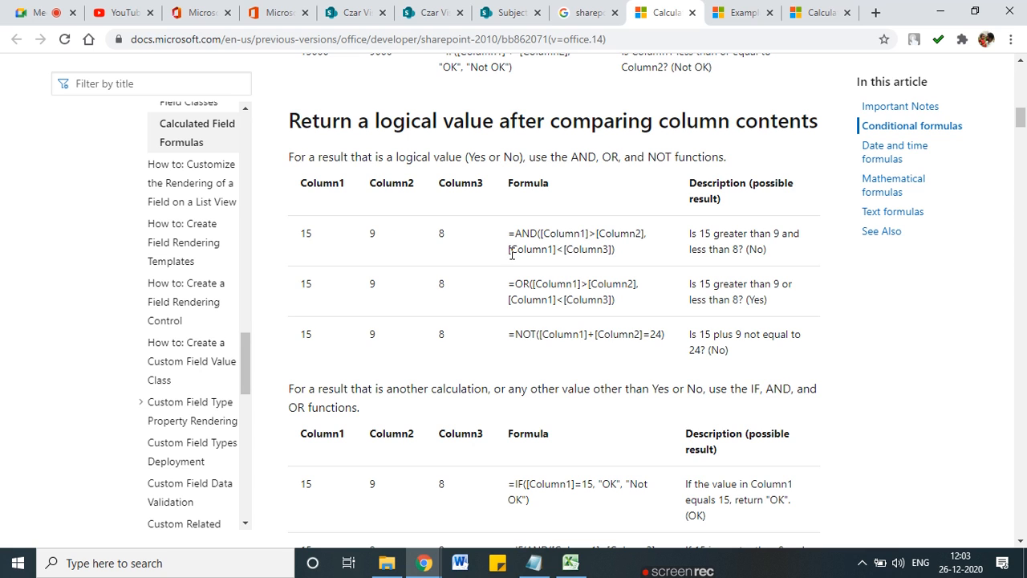
Step: Mark the value 8 in Column3 and the Column1 less than Column3 comparison, then press Escape
drag(455, 188, 478, 186)
drag(322, 182, 338, 182)
click(576, 252)
drag(533, 249, 603, 253)
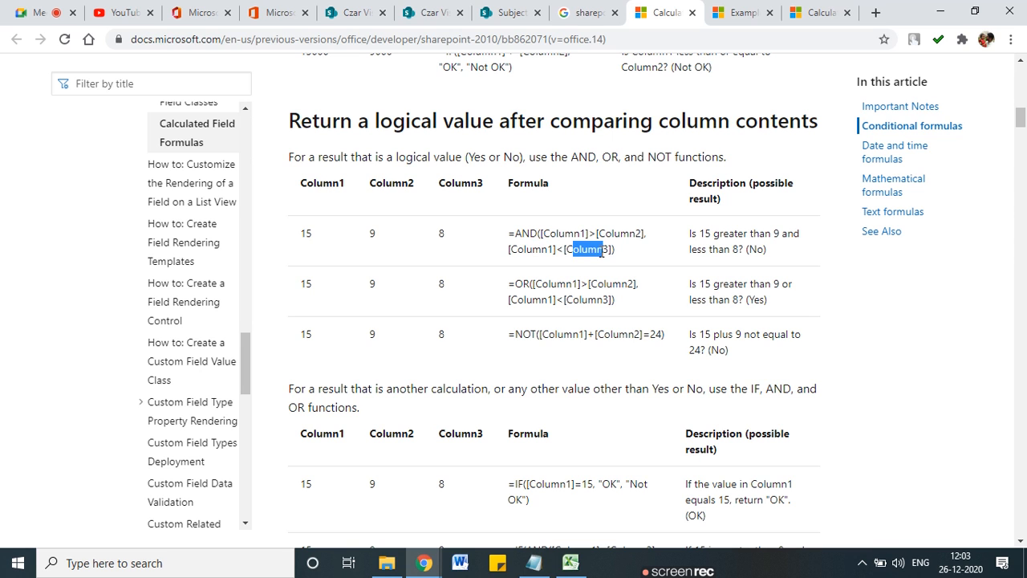
drag(448, 233, 438, 233)
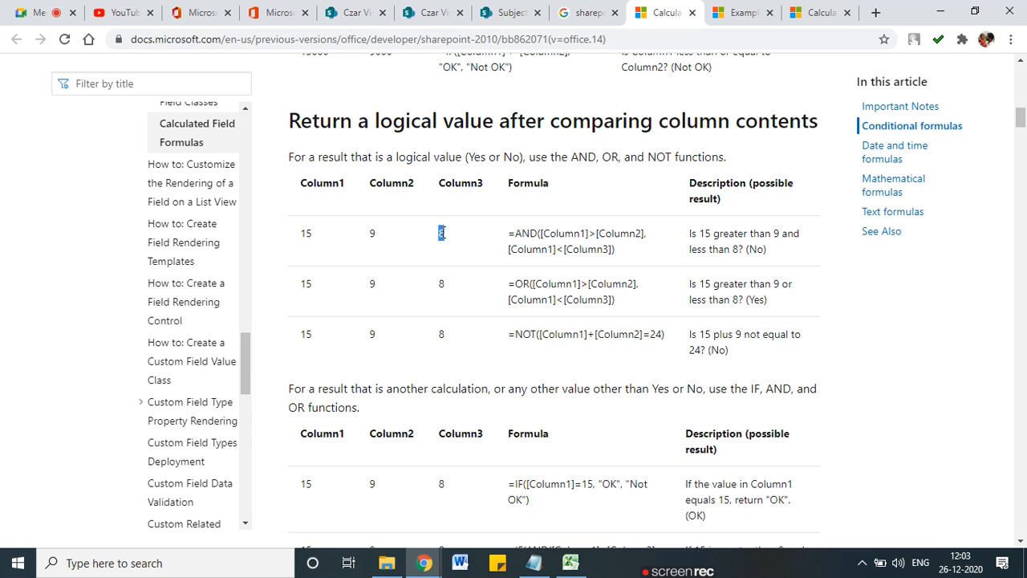
click(301, 233)
drag(531, 249, 598, 254)
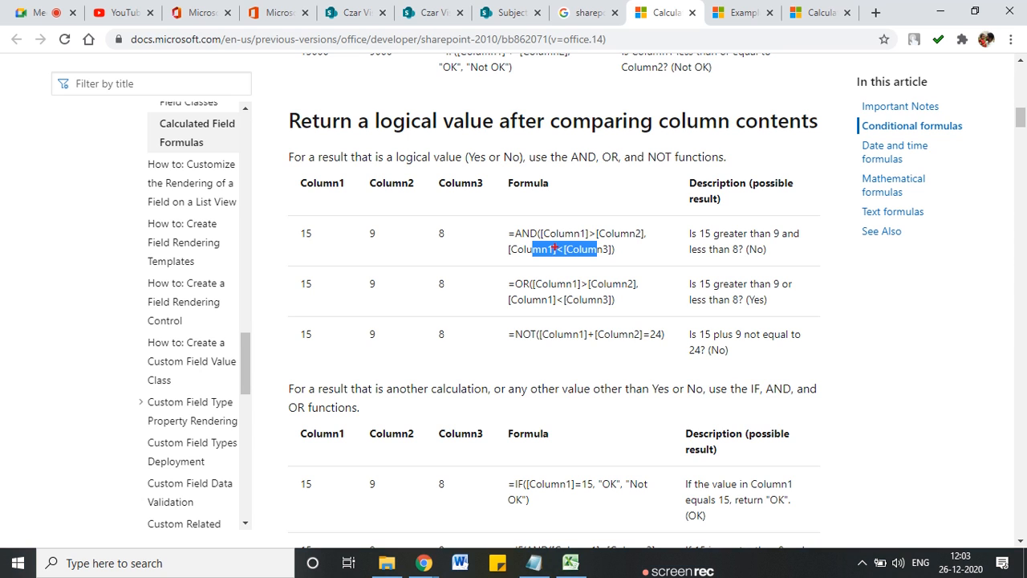
mouse_move(557, 227)
mouse_down()
mouse_move(533, 220)
mouse_move(533, 230)
mouse_up()
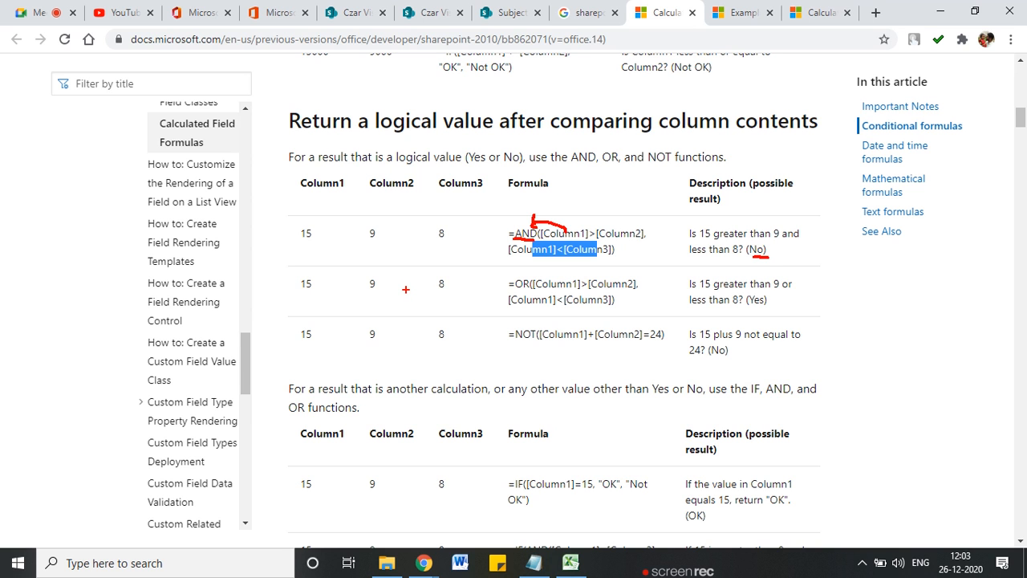
key(Escape)
Step: Under 'Display zeroes as blanks or dashes', highlight the IF formula's subtraction and its (-) result
scroll(406, 294, down, 3)
scroll(406, 290, down, 4)
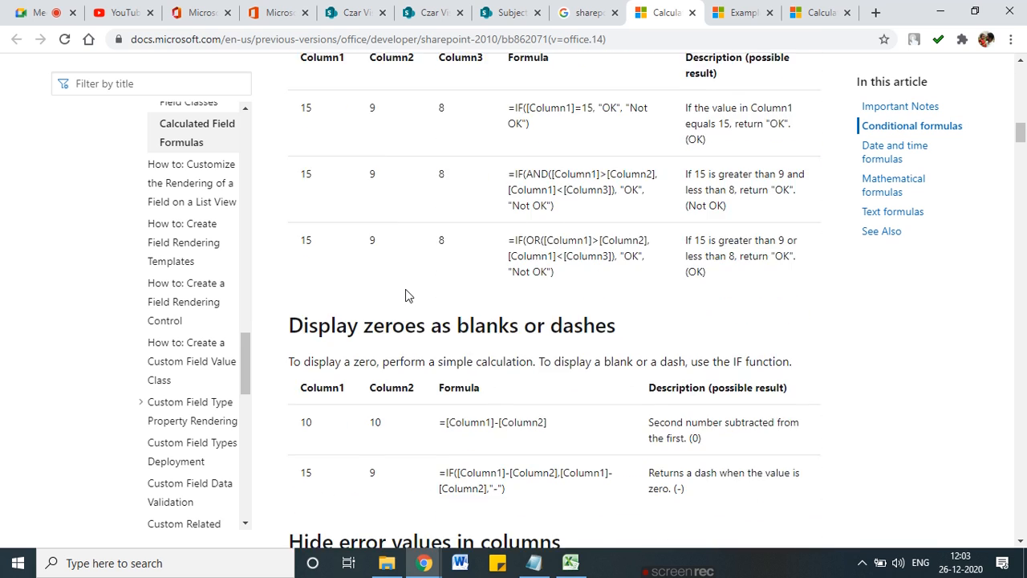
scroll(405, 294, down, 3)
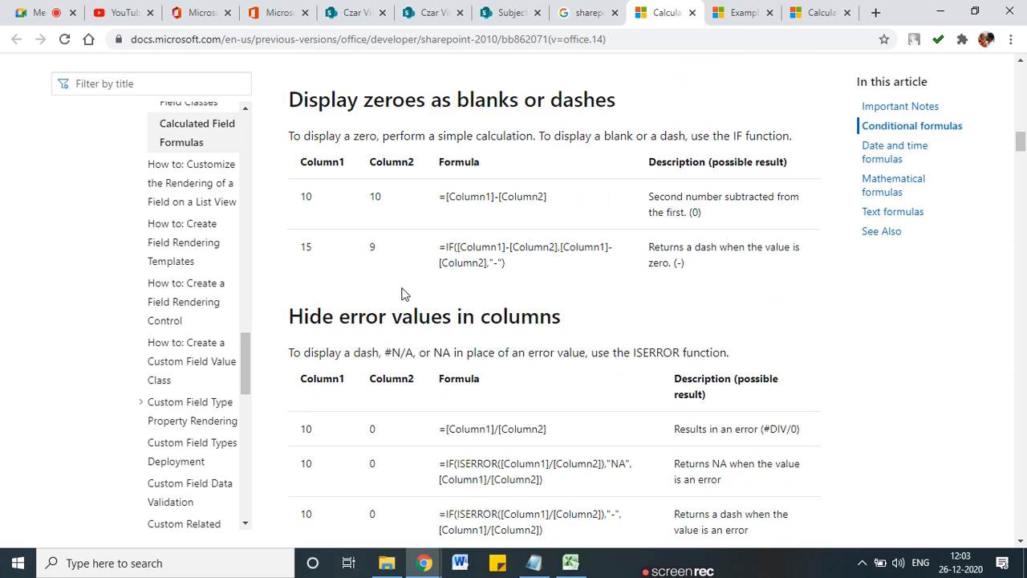
scroll(405, 294, up, 2)
drag(473, 246, 550, 246)
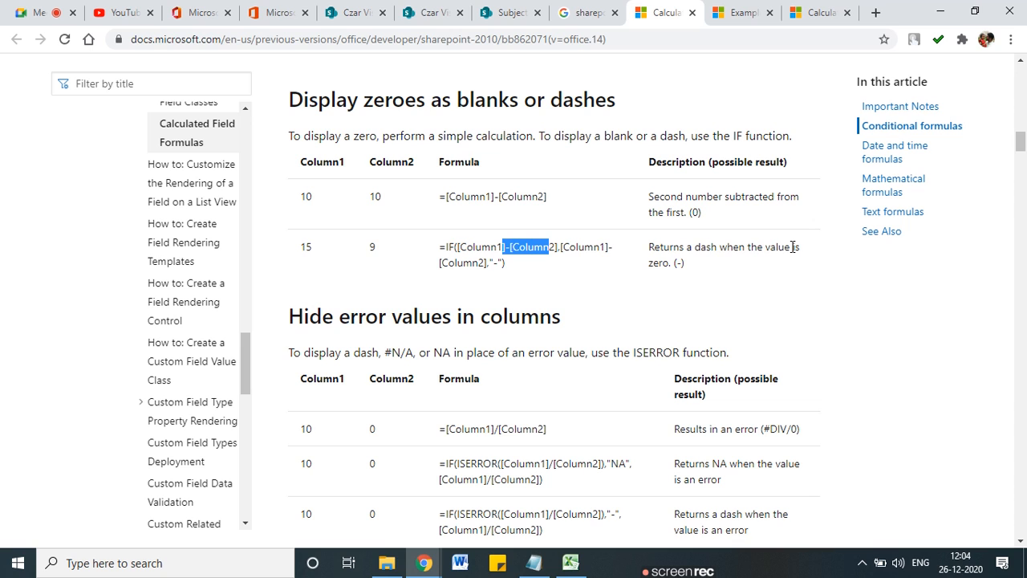
drag(476, 248, 572, 246)
click(506, 271)
drag(493, 263, 499, 265)
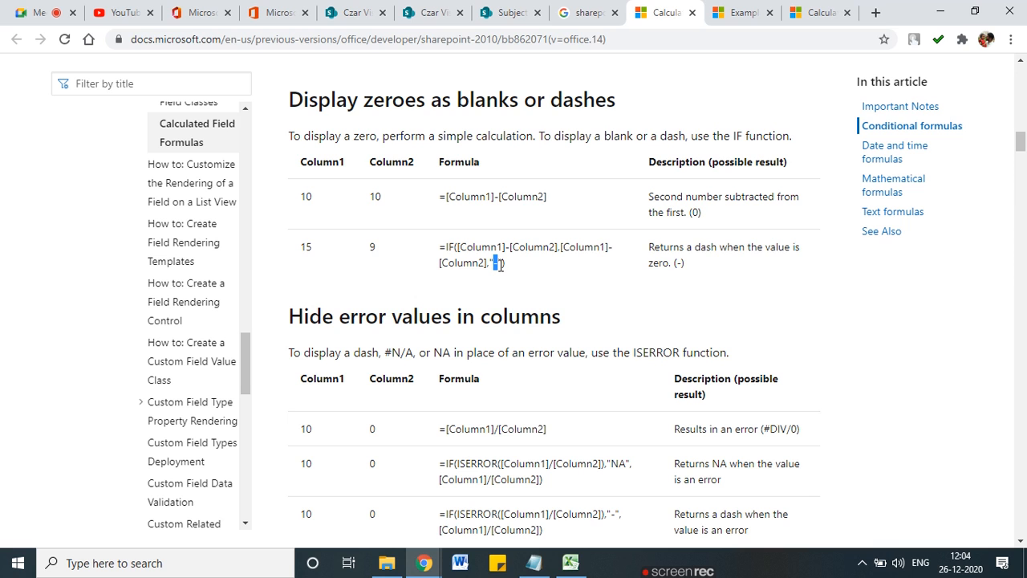
drag(685, 264, 673, 263)
scroll(496, 357, down, 2)
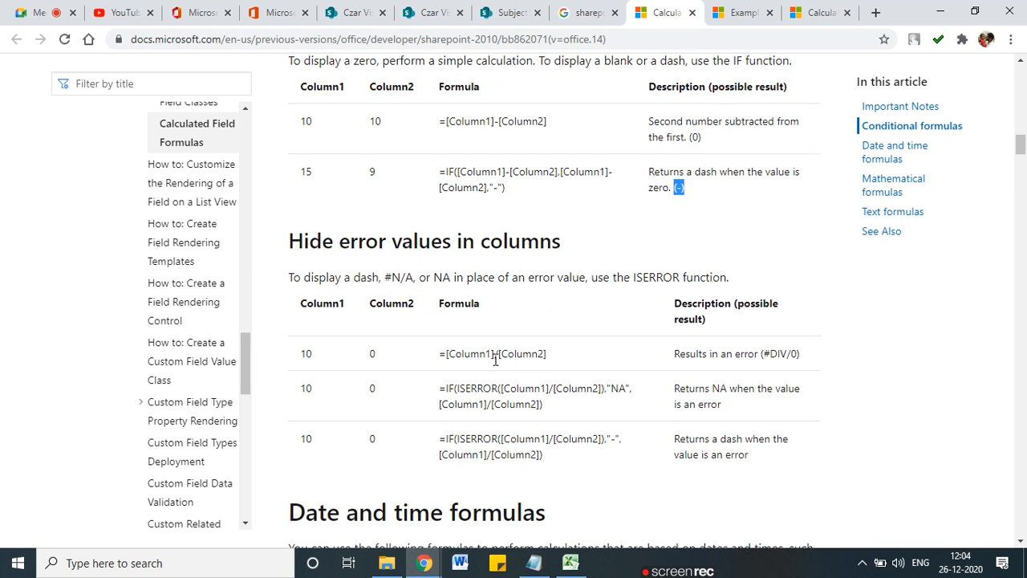
scroll(471, 299, down, 3)
Step: Highlight the Add dates example: start date, the =[Column1]+[Column2] formula and the add-3-days description
scroll(453, 288, down, 4)
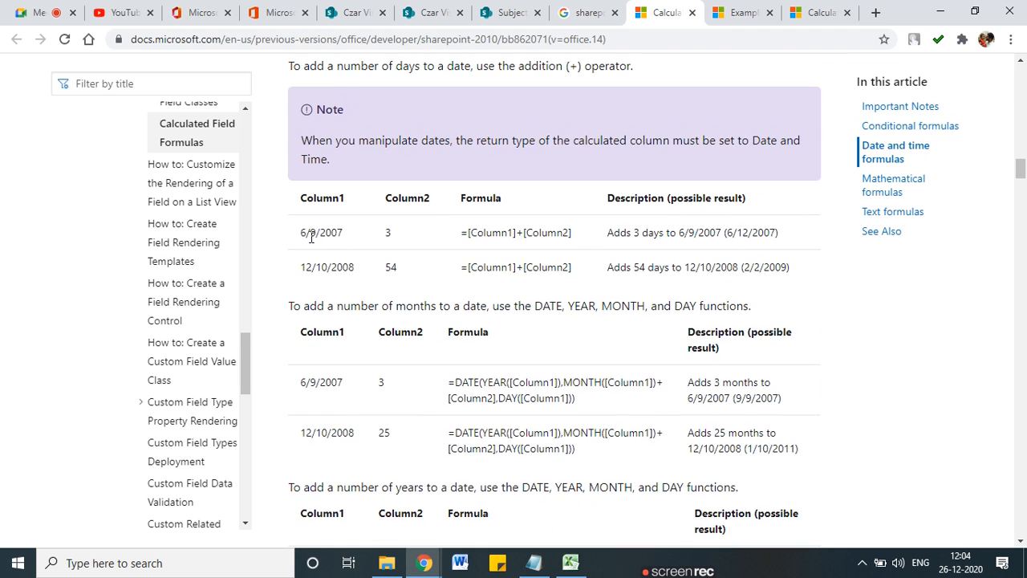
drag(325, 236, 337, 236)
drag(567, 235, 467, 234)
click(633, 238)
drag(655, 234, 593, 242)
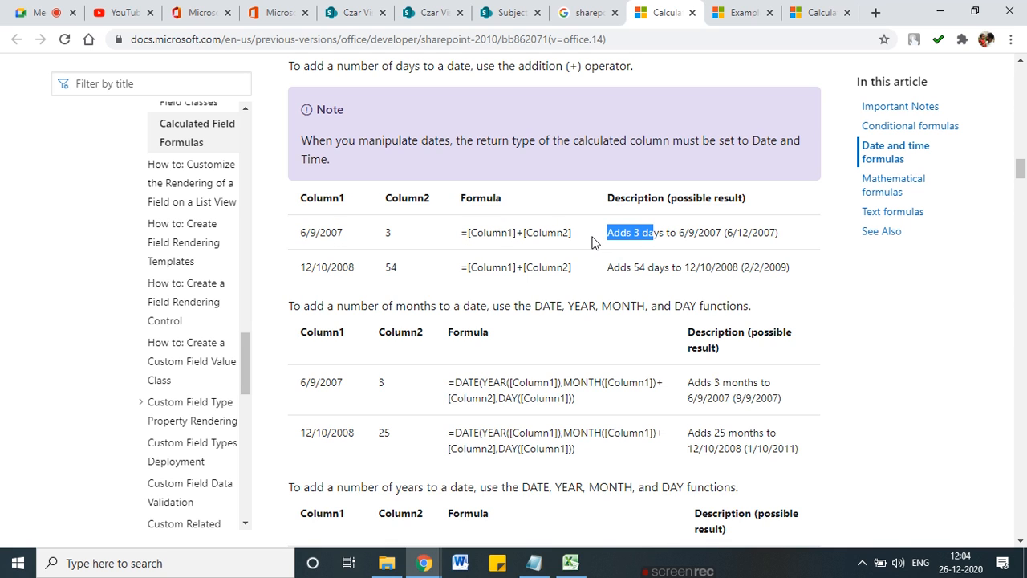
click(329, 235)
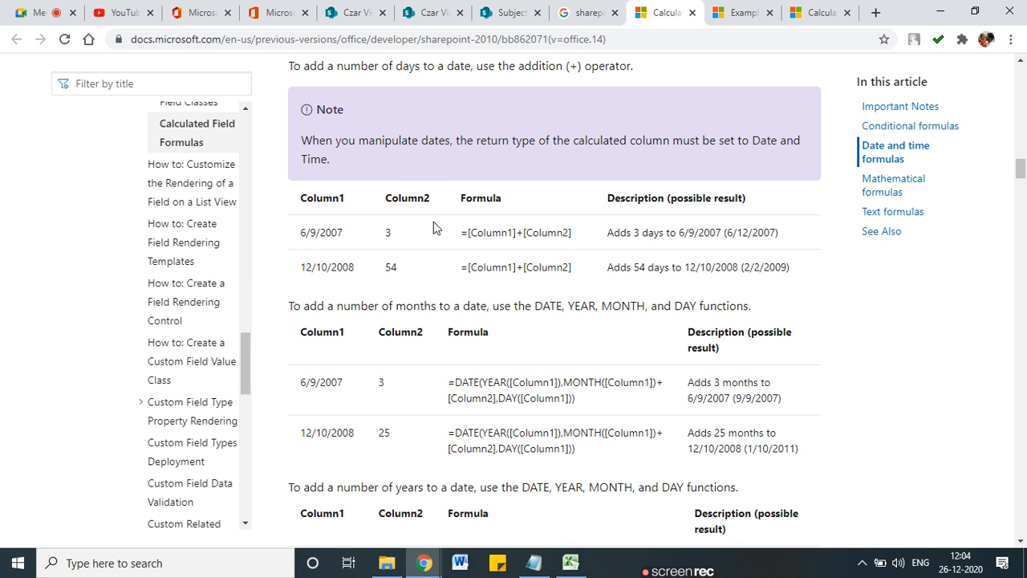
Step: Scroll around the date tables and highlight the 'combination of days' phrase
scroll(433, 222, down, 3)
scroll(433, 221, up, 3)
scroll(330, 218, down, 1)
scroll(330, 229, up, 2)
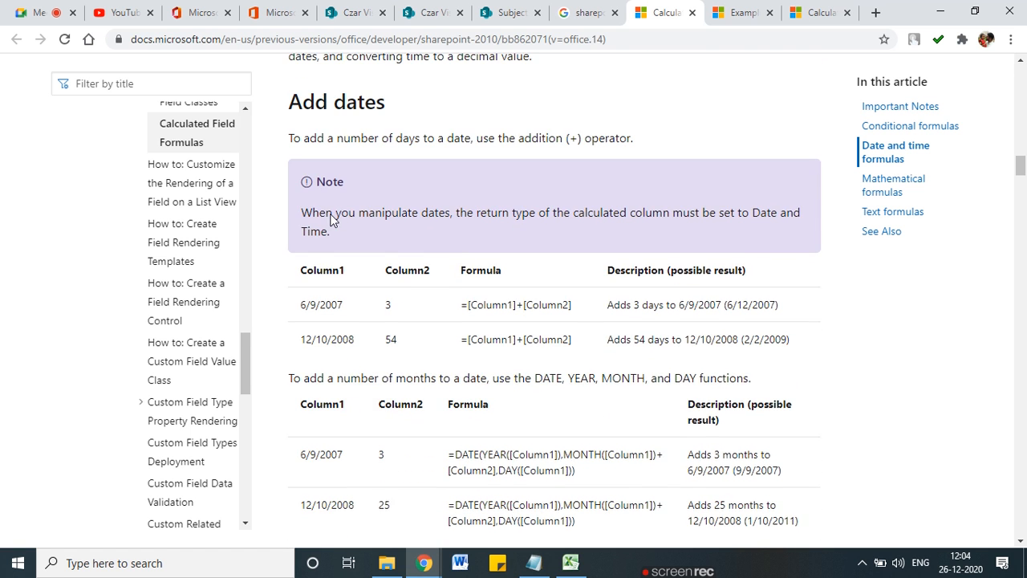
scroll(338, 233, up, 1)
drag(315, 179, 376, 180)
scroll(382, 235, down, 6)
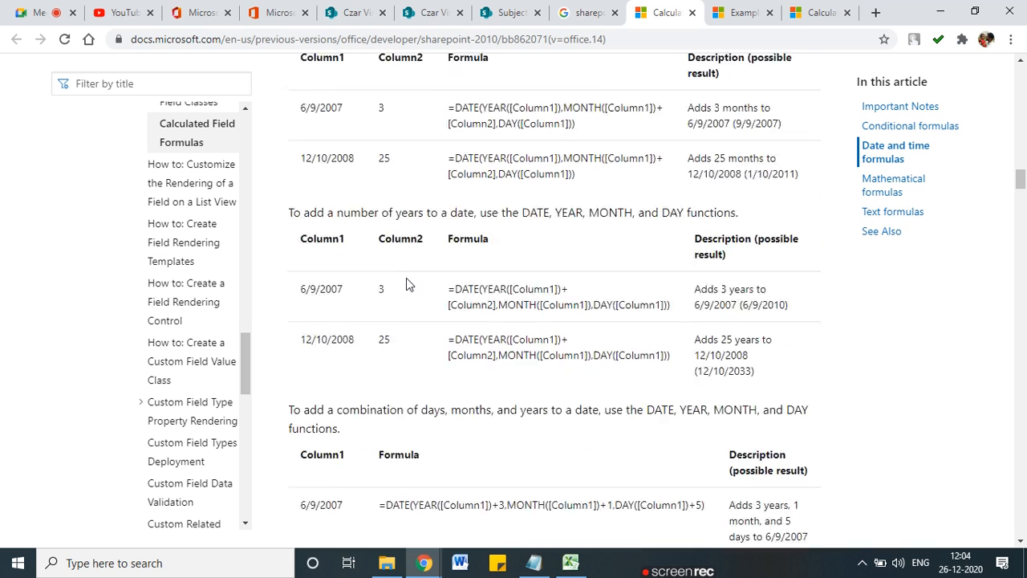
scroll(406, 278, down, 3)
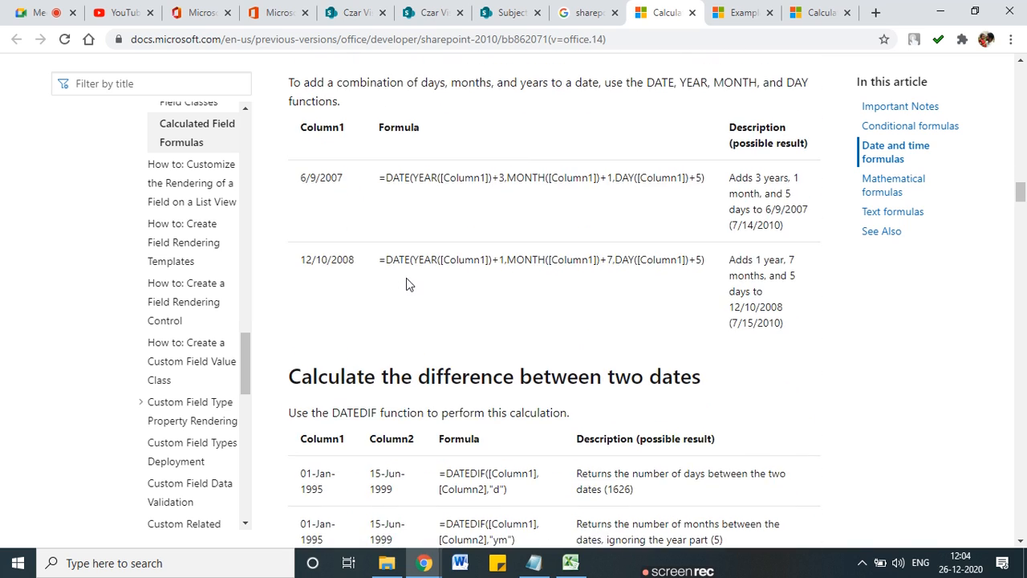
scroll(394, 230, up, 2)
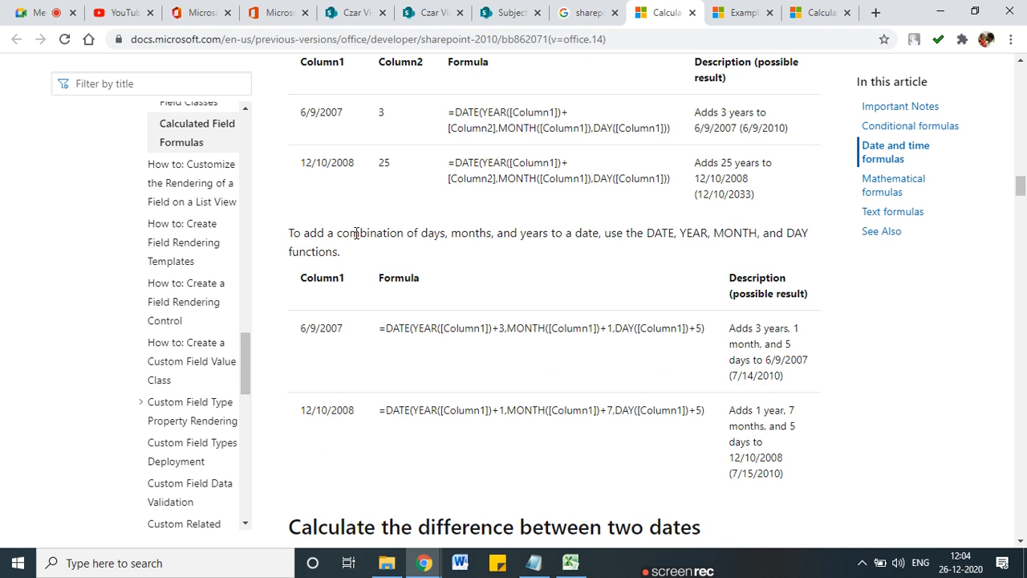
drag(358, 233, 448, 233)
click(482, 233)
Step: Highlight the DATE function and the combined formula adding years, months and days, including 3 years
drag(526, 233, 532, 232)
drag(645, 233, 662, 233)
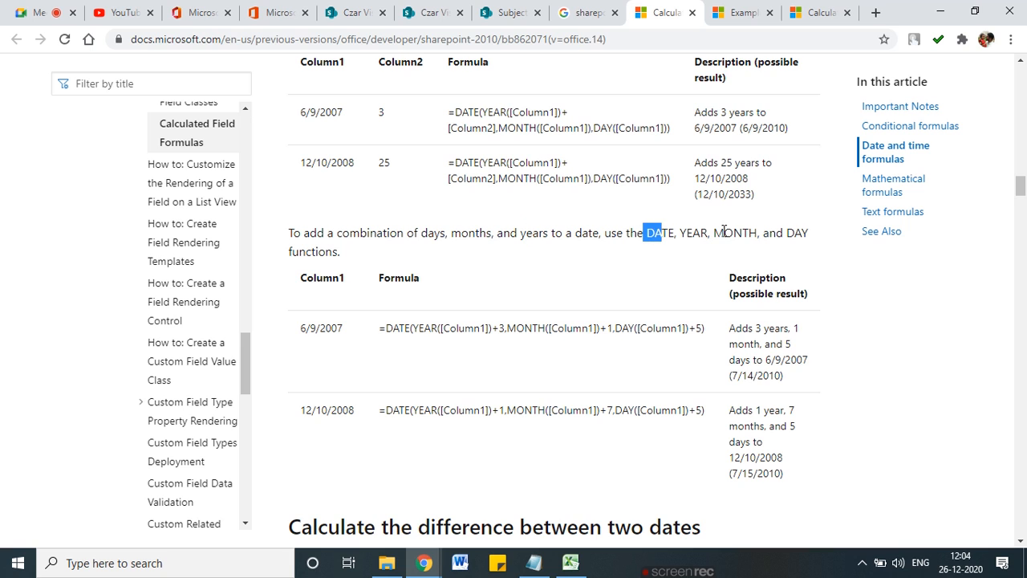
drag(423, 329, 645, 329)
drag(756, 328, 792, 360)
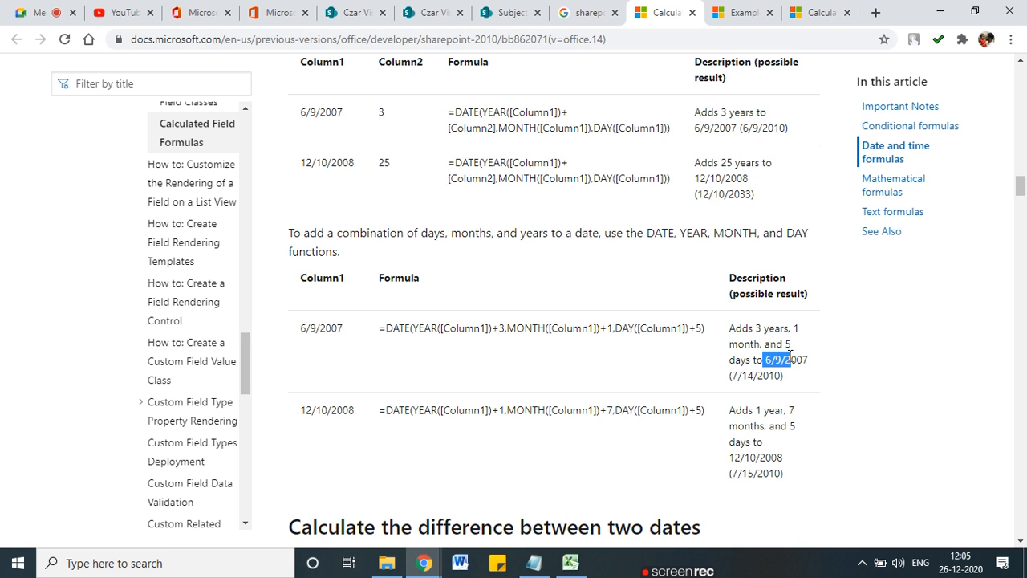
drag(430, 329, 706, 329)
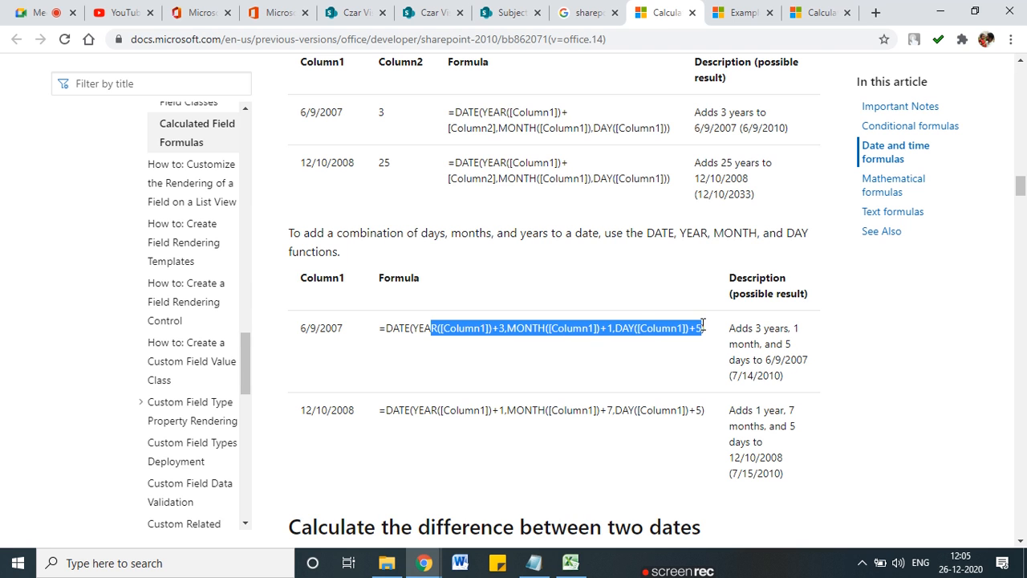
scroll(511, 385, down, 2)
click(317, 377)
Step: Highlight the two example dates and DATEDIF in the date-difference formula, then scroll toward time examples
drag(317, 378, 707, 384)
scroll(360, 378, down, 2)
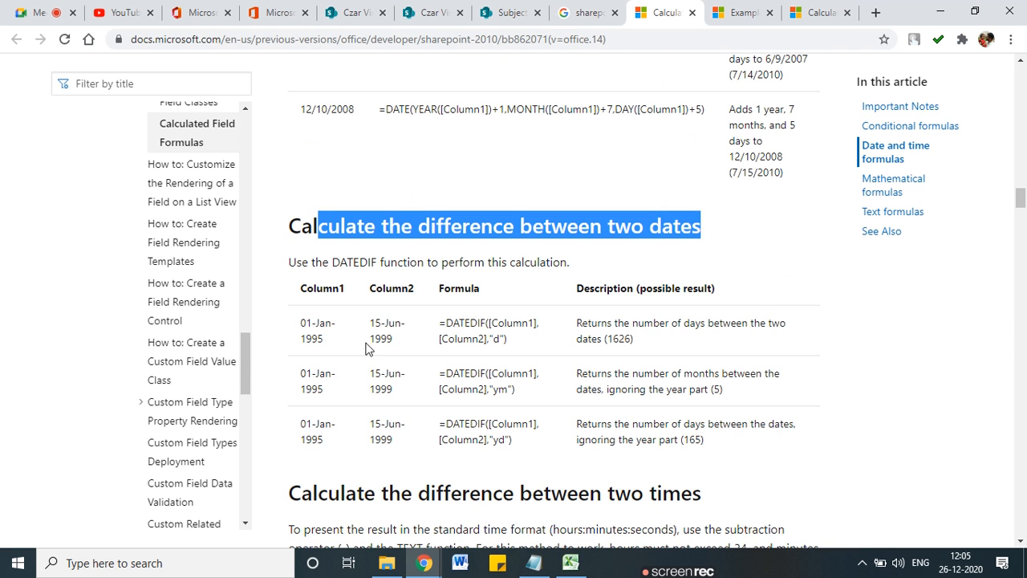
drag(395, 340, 301, 324)
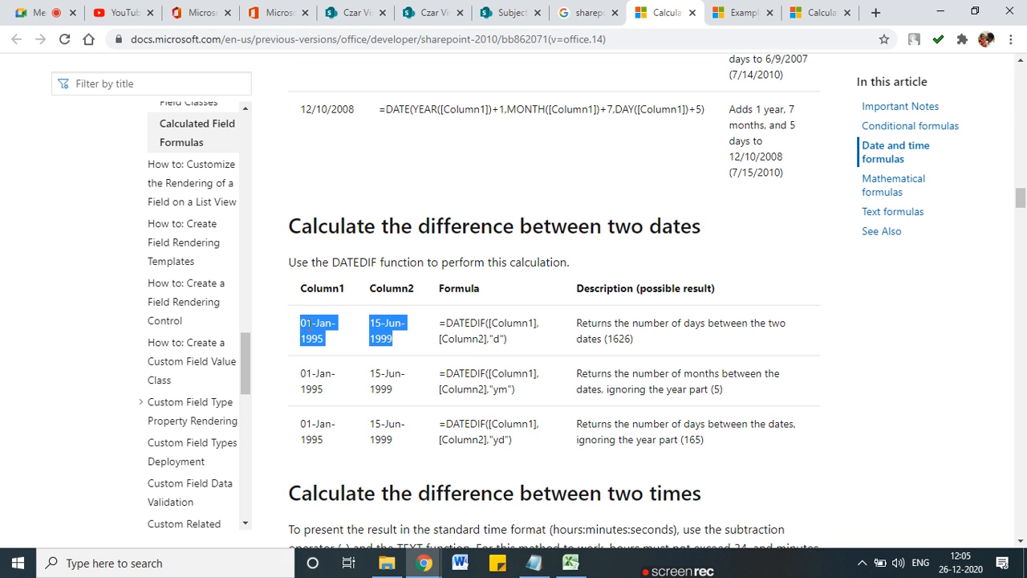
scroll(653, 294, down, 1)
drag(634, 264, 610, 247)
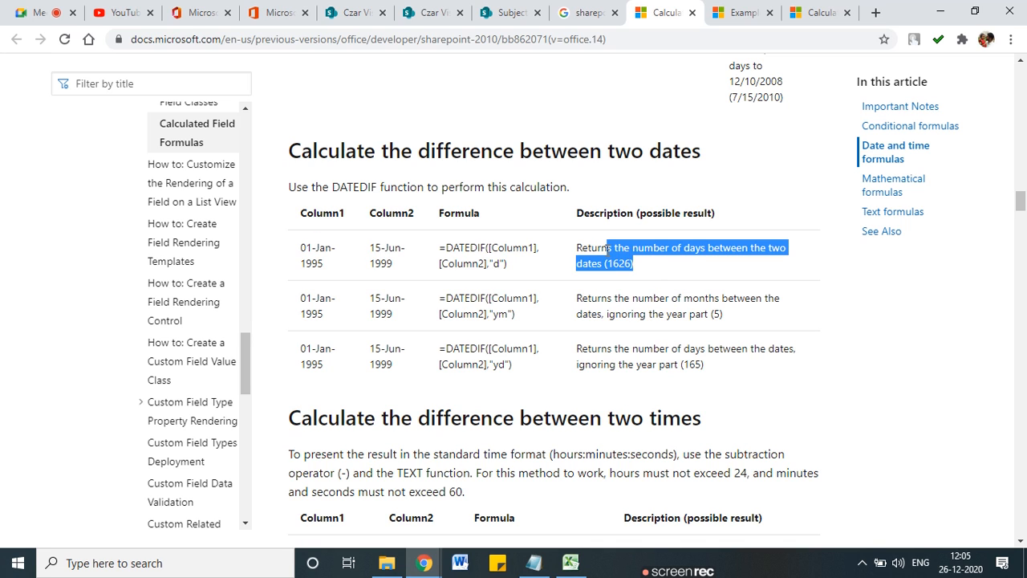
double_click(465, 247)
click(319, 245)
drag(319, 245, 390, 270)
scroll(390, 406, down, 2)
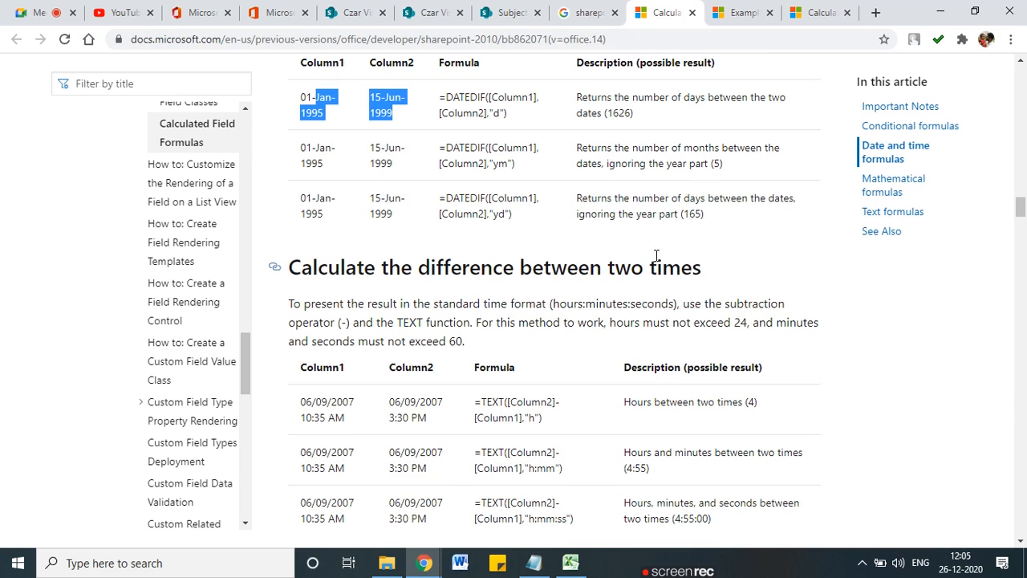
scroll(568, 377, down, 8)
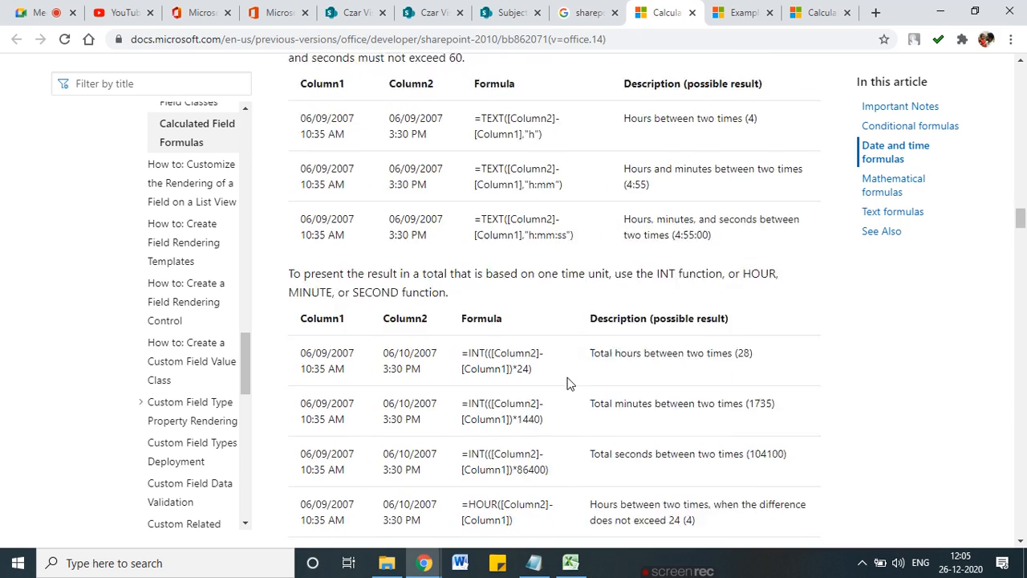
Step: Scroll from the adding-numbers examples through ROUND significant digits down to the Text formulas heading
scroll(542, 380, down, 9)
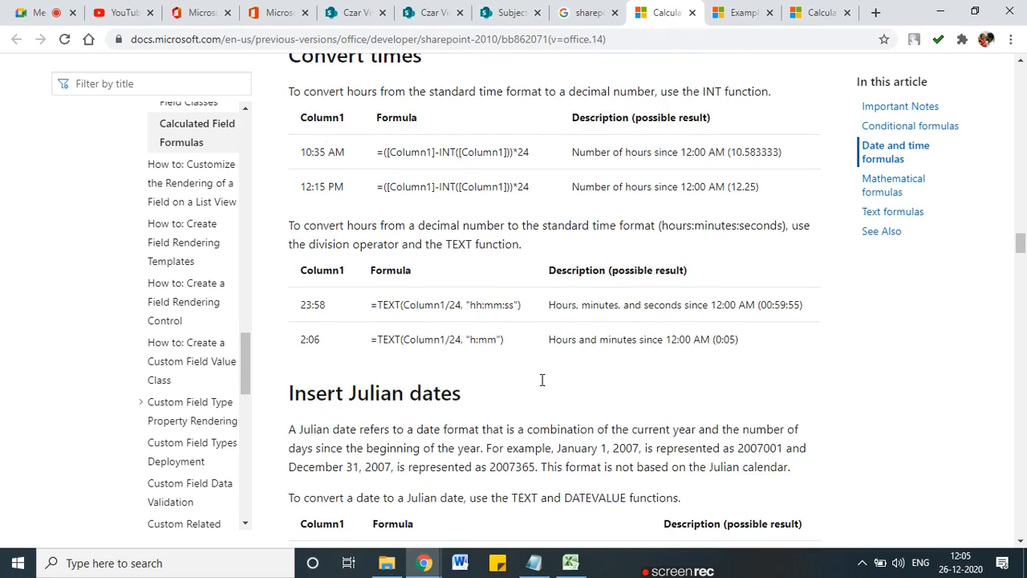
scroll(541, 386, down, 7)
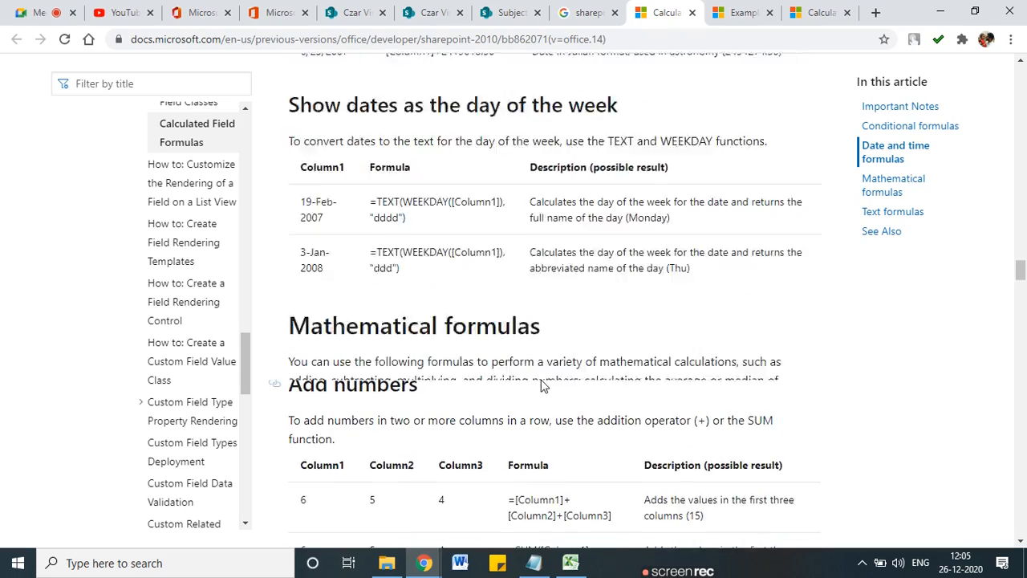
scroll(448, 327, down, 7)
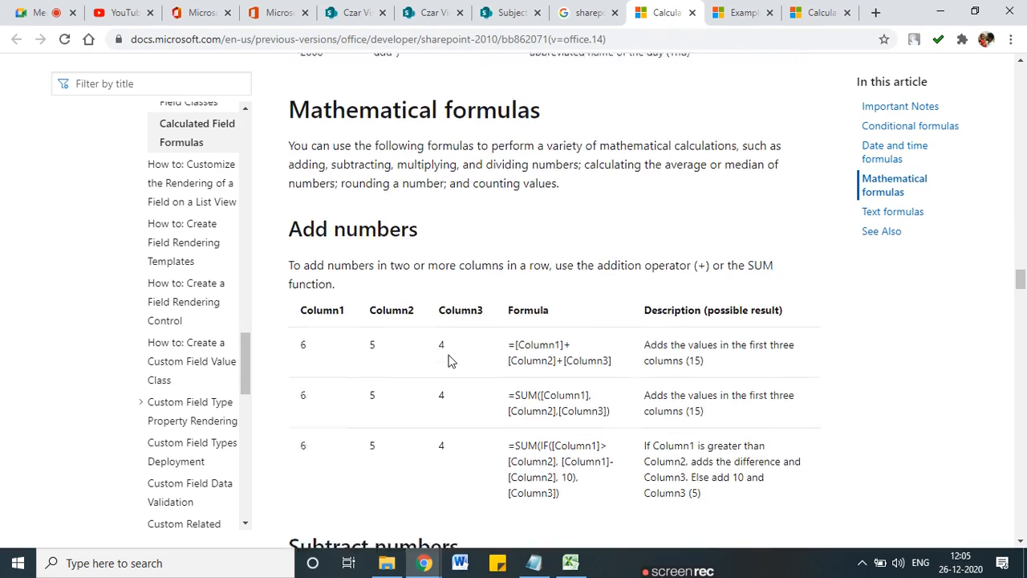
scroll(413, 302, down, 4)
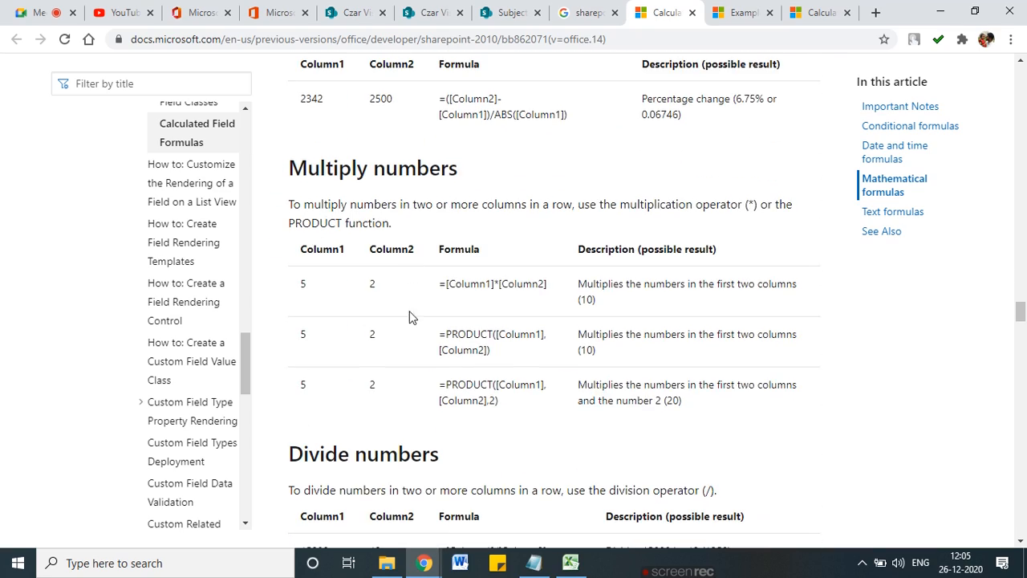
scroll(410, 317, down, 6)
scroll(409, 338, down, 10)
scroll(409, 341, down, 6)
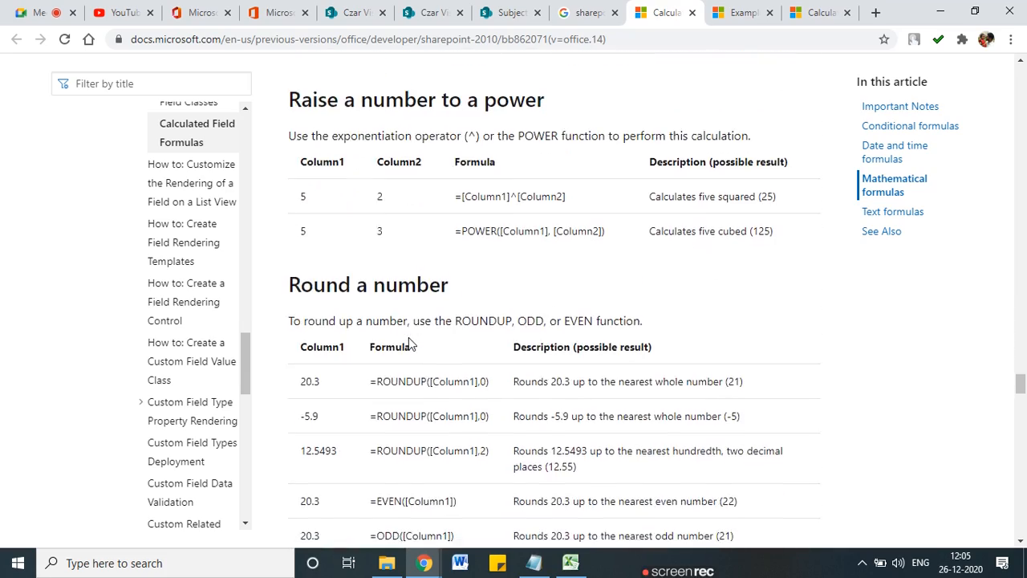
scroll(408, 344, down, 1)
scroll(410, 338, down, 1)
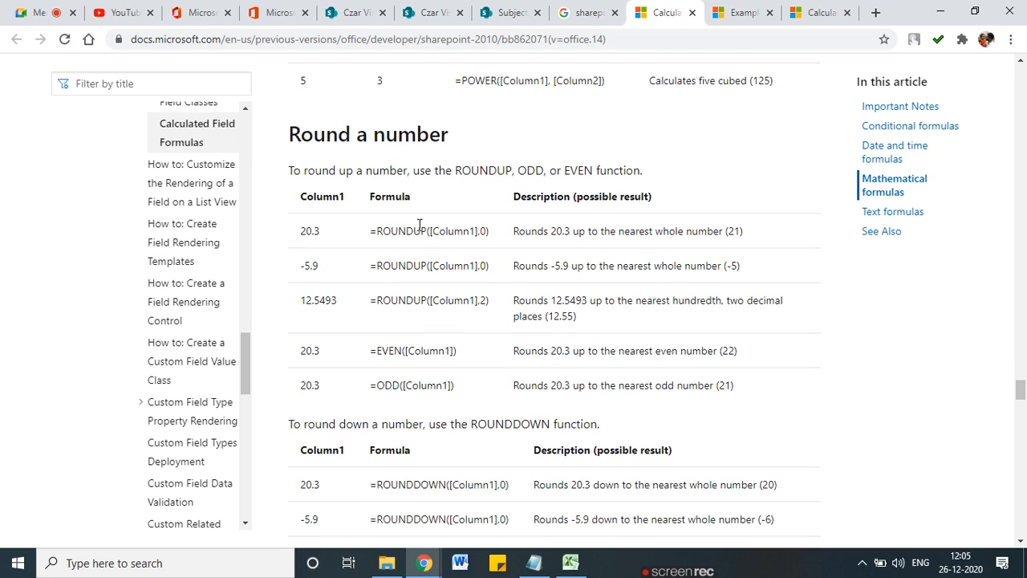
scroll(399, 313, down, 3)
scroll(399, 328, down, 8)
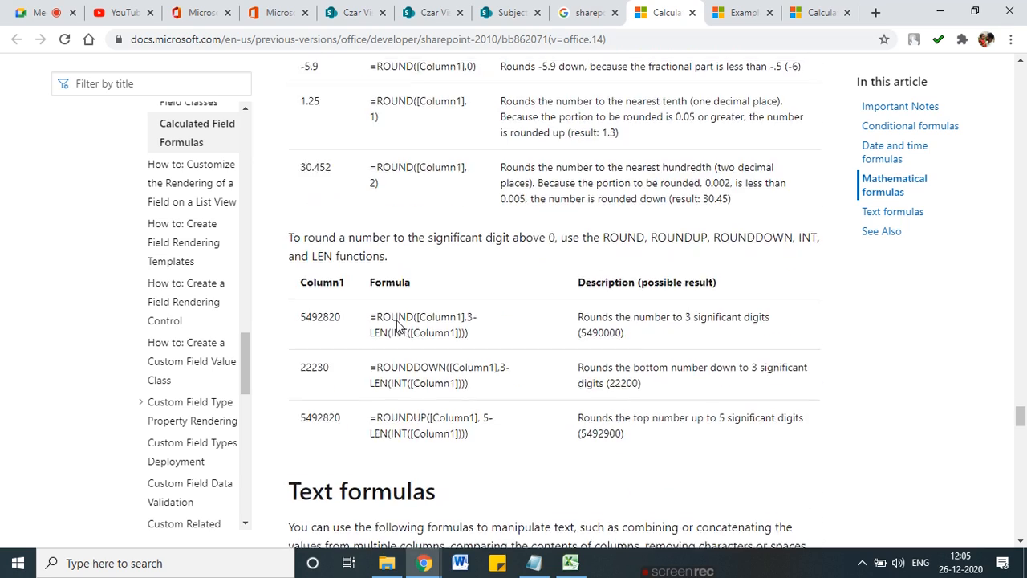
Step: Highlight the Text formulas heading, the UPPER example's sample name and the UPPER function
drag(335, 331, 419, 340)
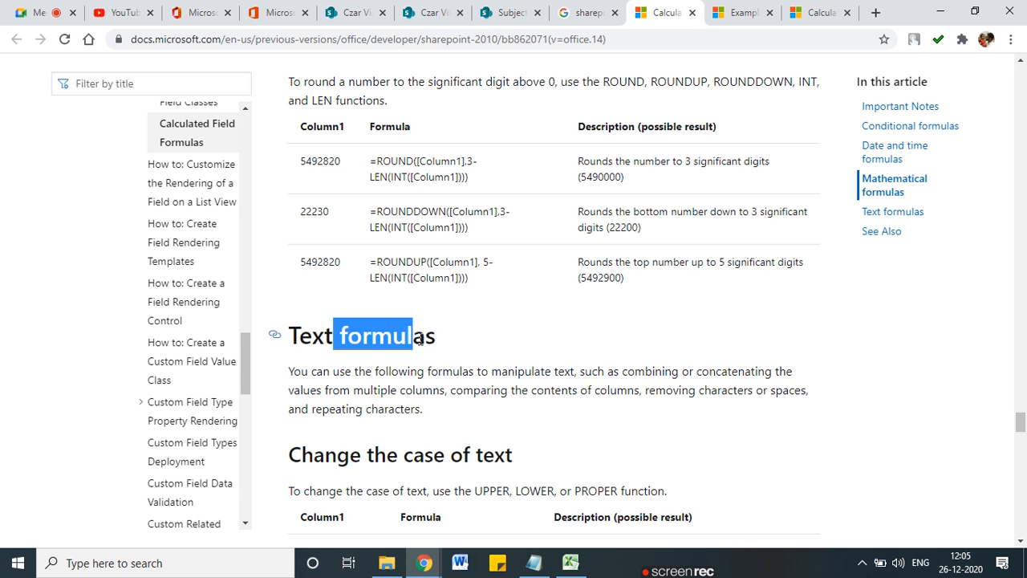
scroll(419, 340, down, 4)
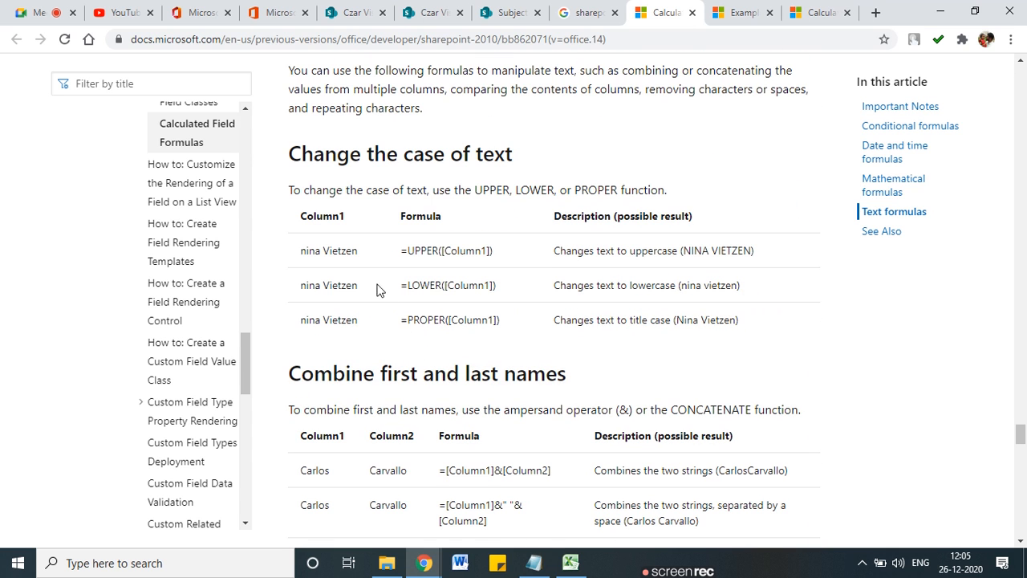
drag(305, 251, 354, 250)
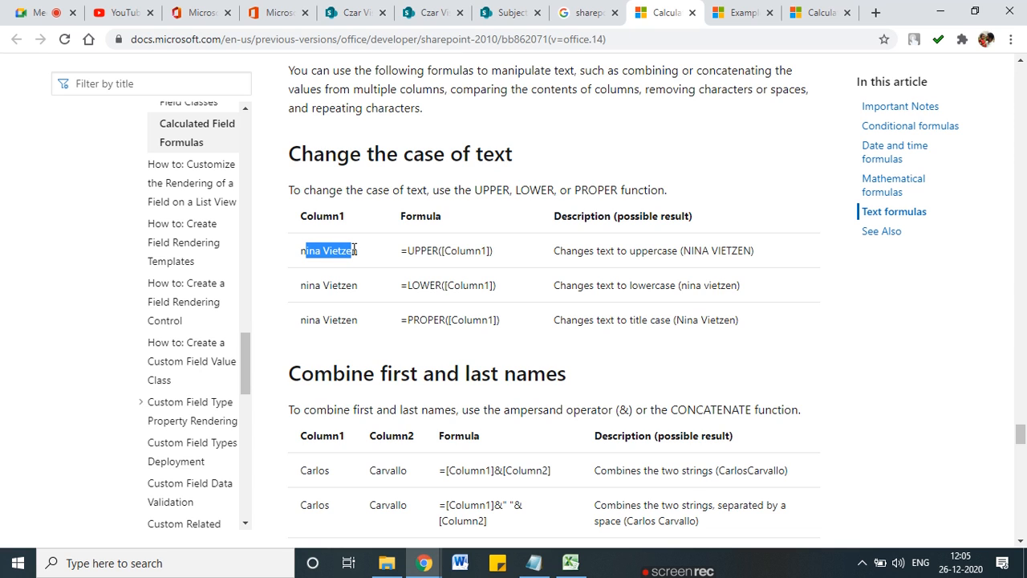
drag(432, 251, 414, 251)
drag(429, 285, 408, 285)
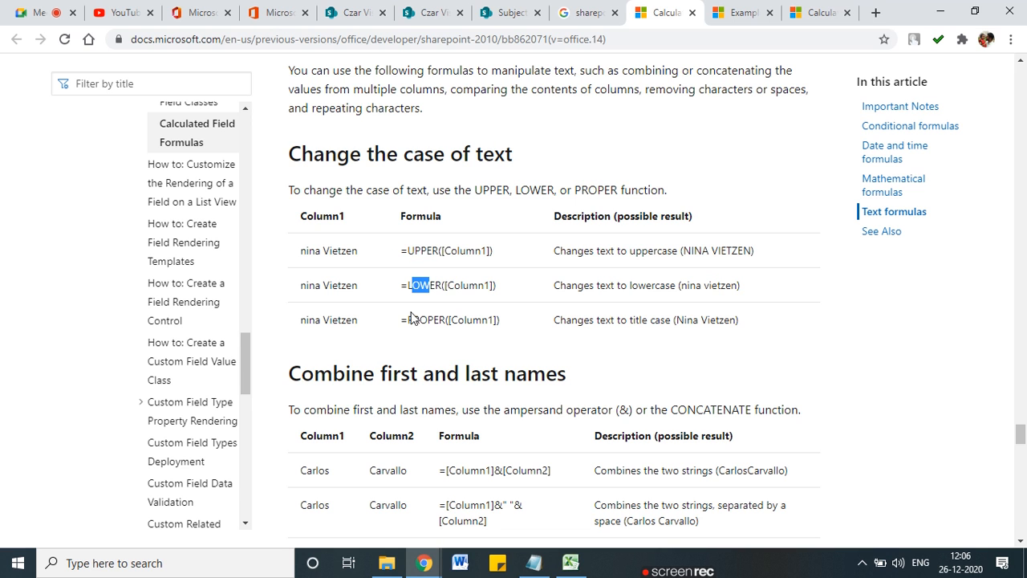
scroll(415, 340, down, 2)
scroll(413, 341, down, 2)
drag(364, 221, 504, 225)
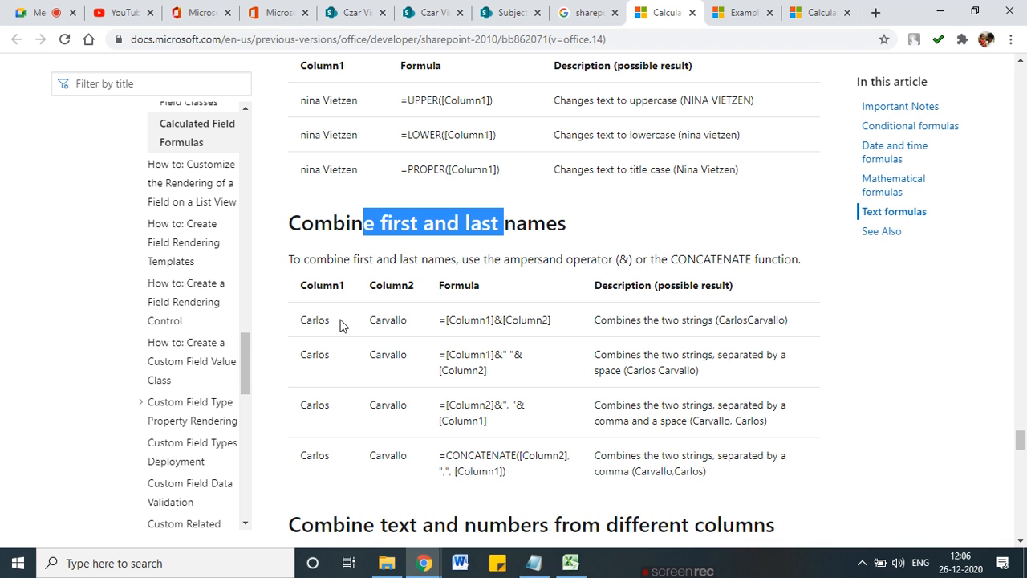
Step: Scroll to and highlight the 'Compare column contents' heading
scroll(350, 345, down, 3)
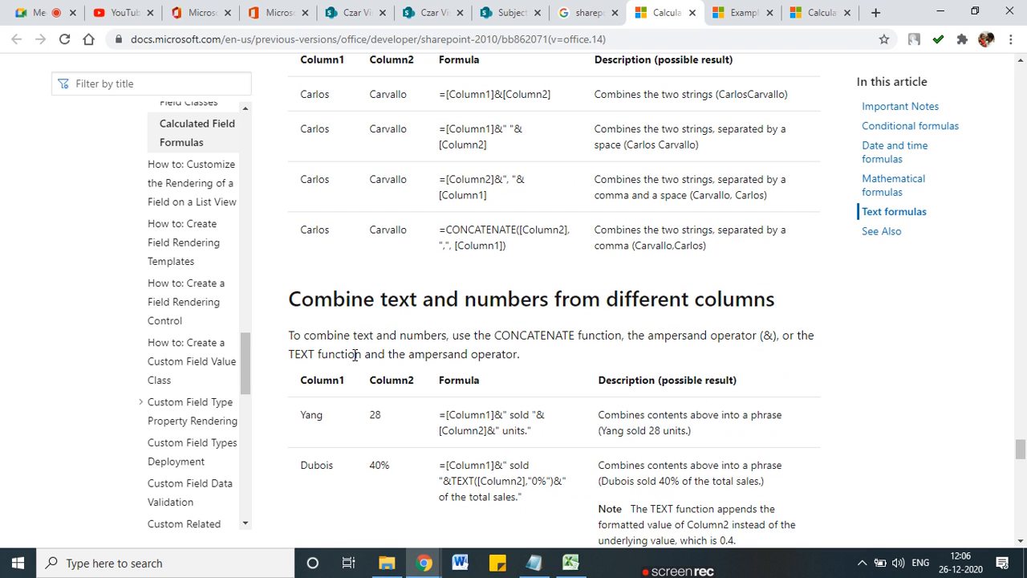
scroll(355, 355, down, 2)
scroll(353, 353, down, 4)
scroll(354, 361, down, 5)
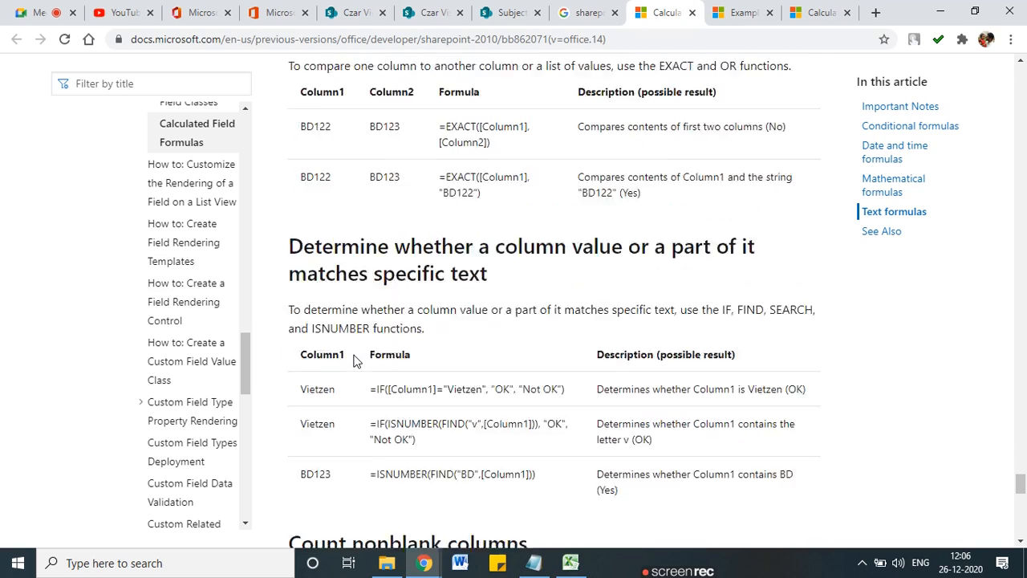
scroll(356, 362, up, 2)
drag(357, 217, 492, 216)
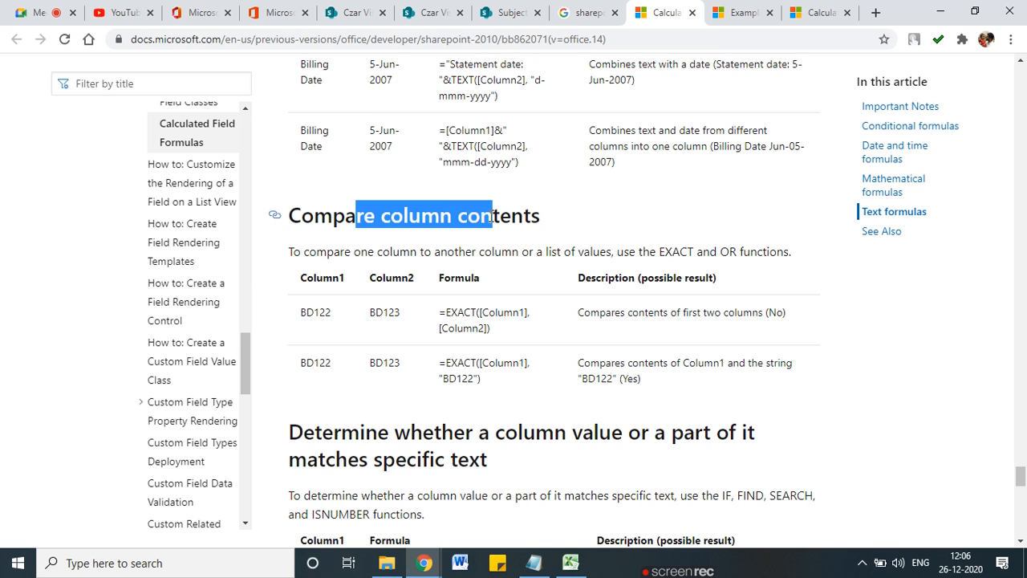
click(432, 215)
double_click(507, 217)
click(477, 314)
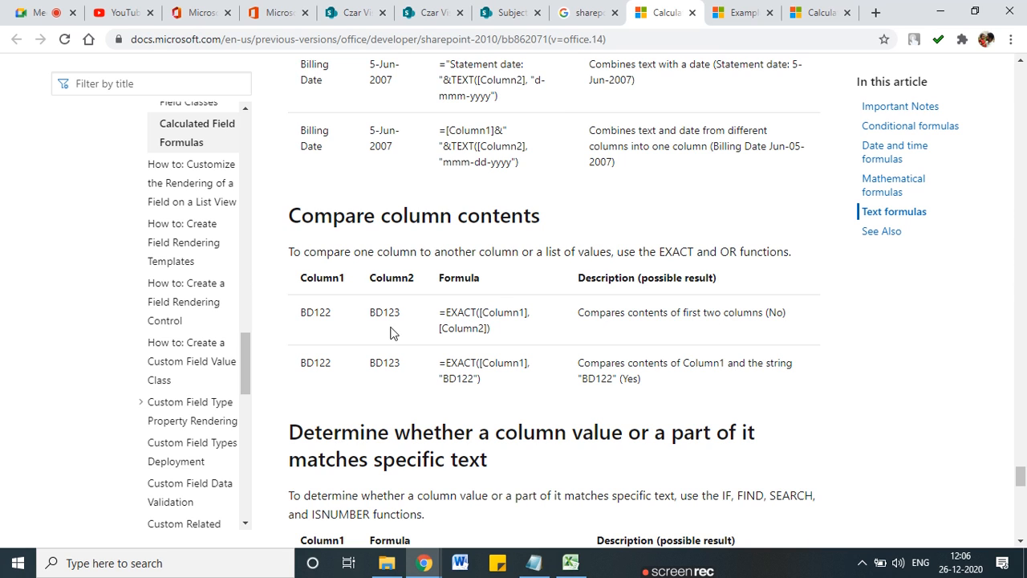
Step: Highlight the EXACT examples: values BD122 and BD123, the (No) result and the BD122 description
drag(321, 315, 301, 316)
drag(394, 313, 383, 313)
drag(786, 312, 776, 312)
double_click(465, 365)
drag(664, 364, 756, 365)
click(756, 364)
drag(611, 376, 582, 377)
Step: Highlight the IF matching formulas: the Column1 comparison, the letter v in FIND, and the OK result
scroll(372, 409, down, 1)
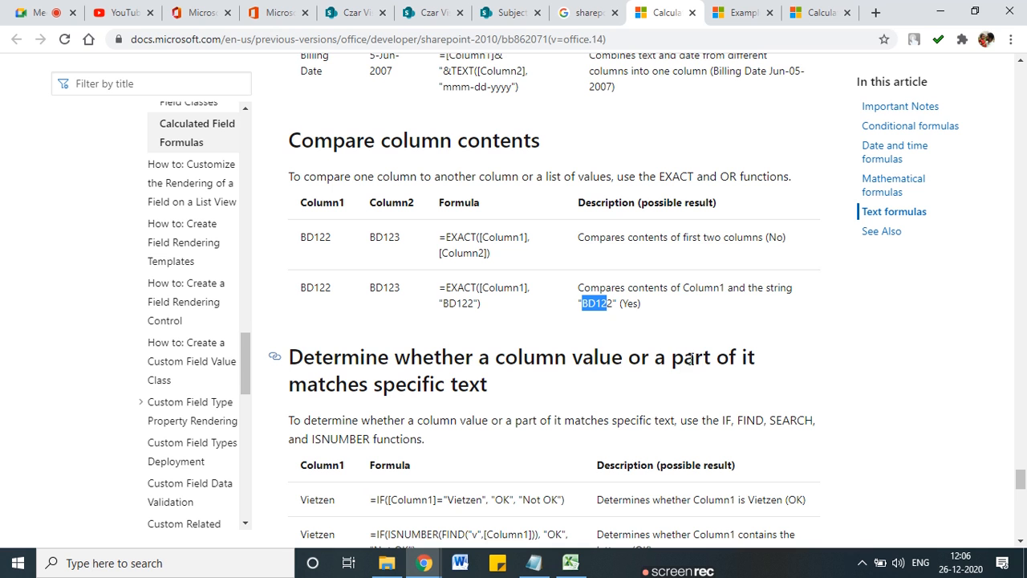
scroll(386, 385, down, 2)
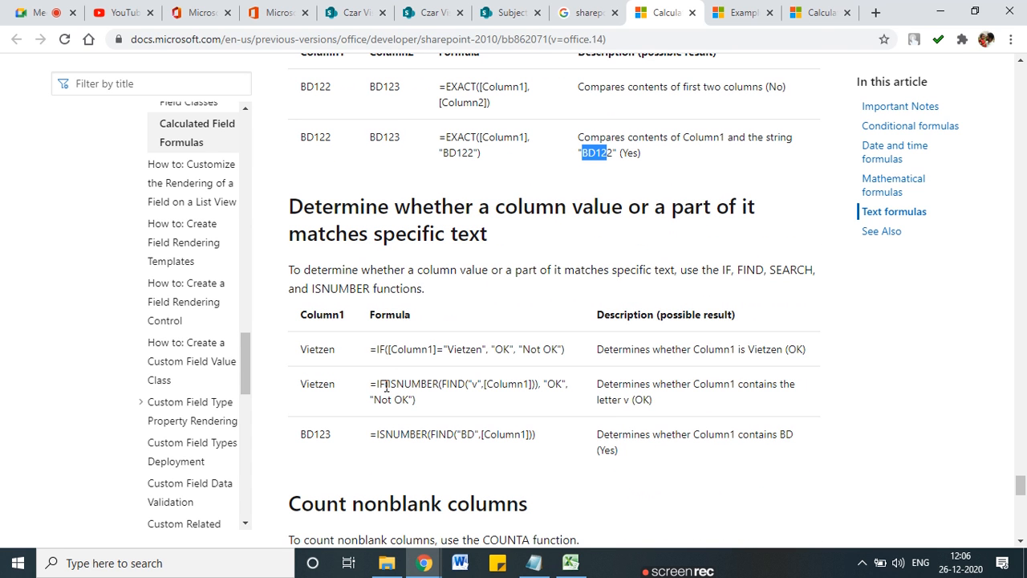
drag(396, 351, 472, 353)
click(471, 354)
double_click(416, 350)
double_click(458, 351)
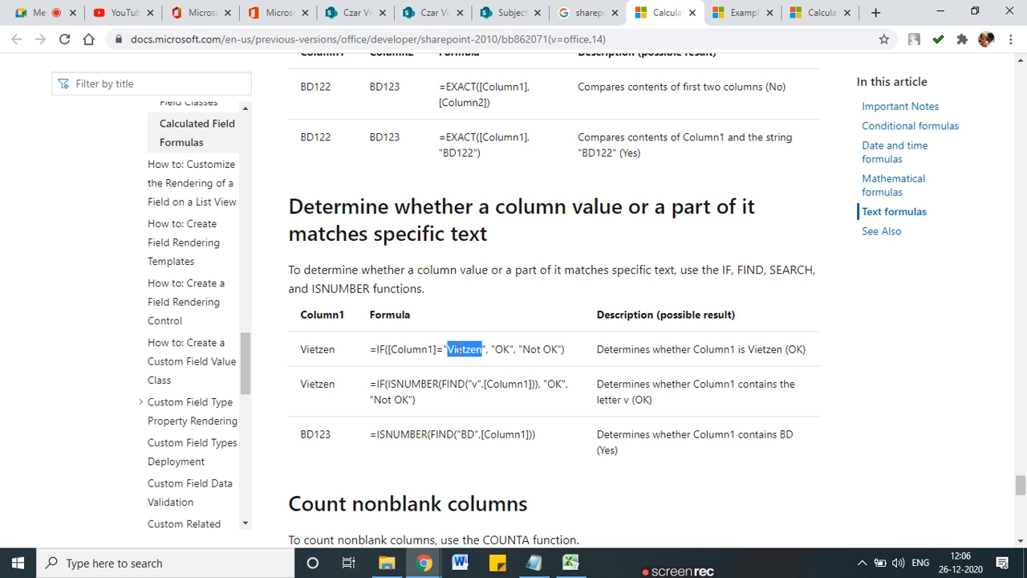
click(475, 388)
drag(468, 383, 477, 384)
drag(570, 386, 547, 386)
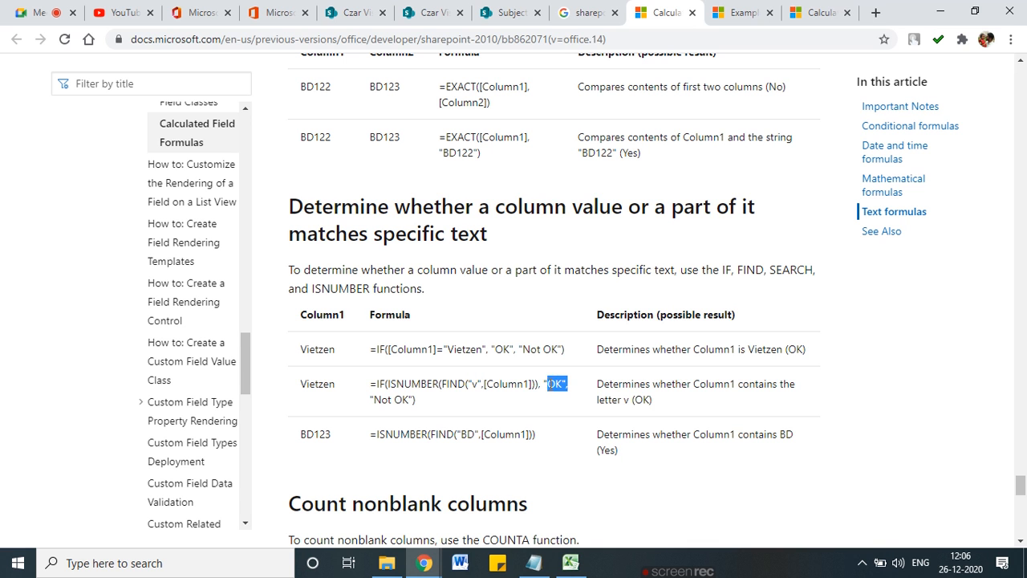
Step: Scroll on through the remaining text examples to REPT and See Also
scroll(345, 440, down, 5)
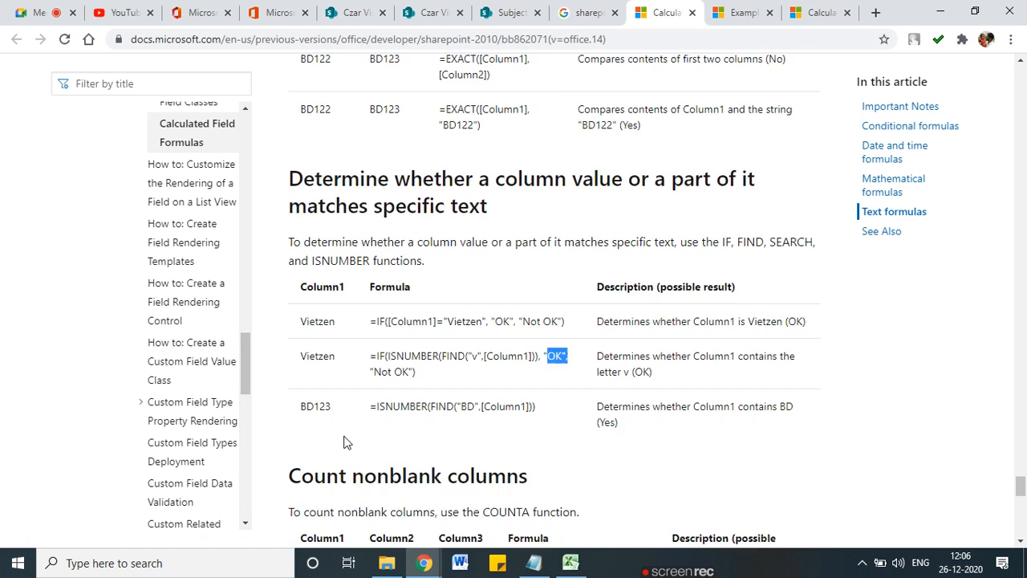
scroll(345, 439, down, 8)
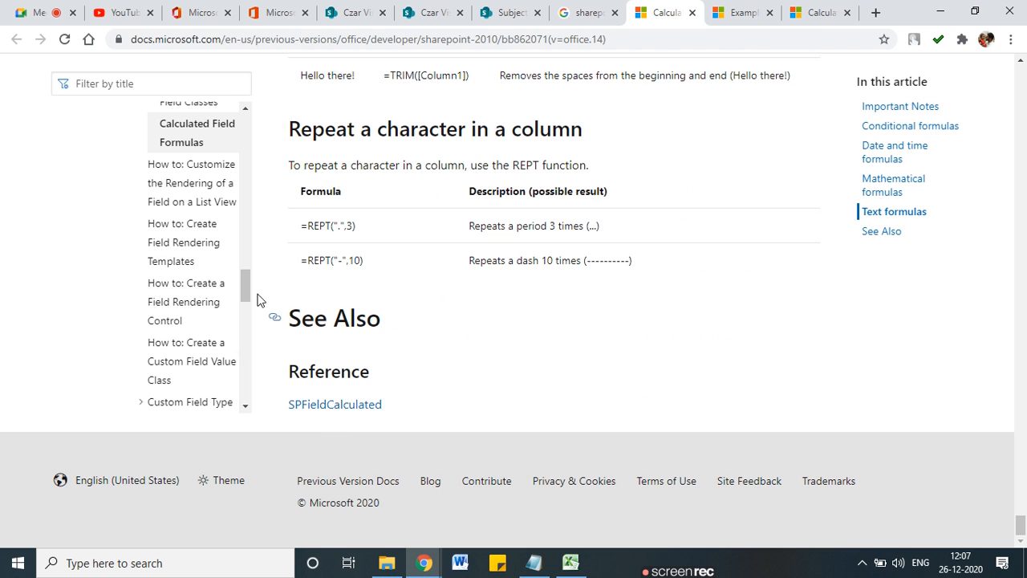
scroll(390, 336, up, 1)
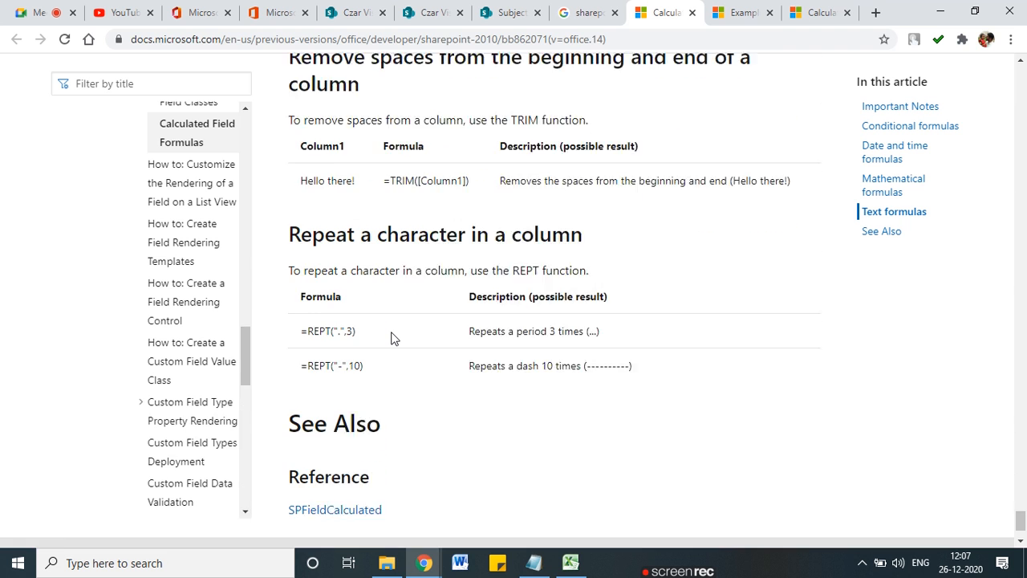
scroll(390, 337, down, 1)
right_click(321, 403)
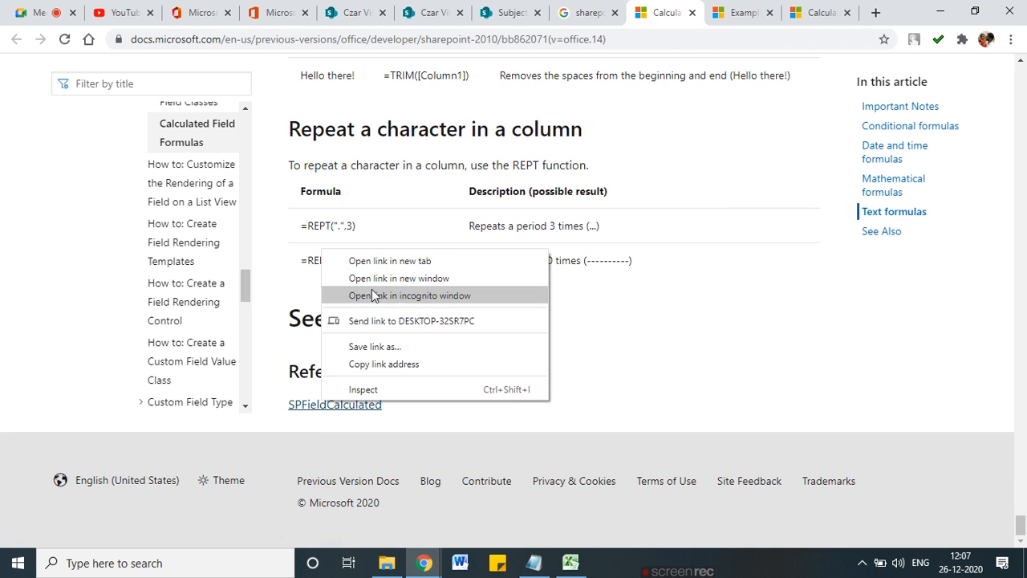
click(381, 262)
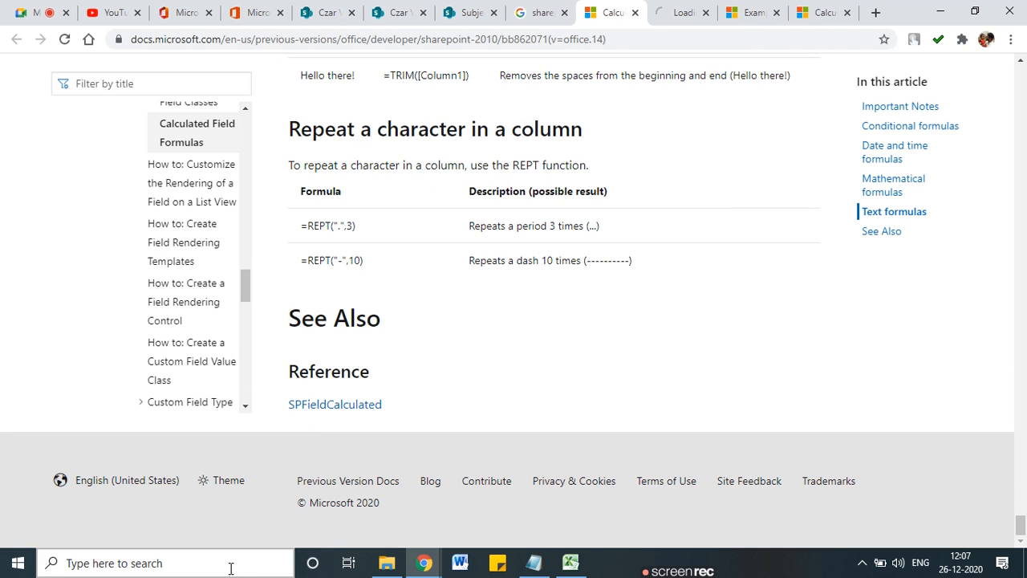
click(679, 10)
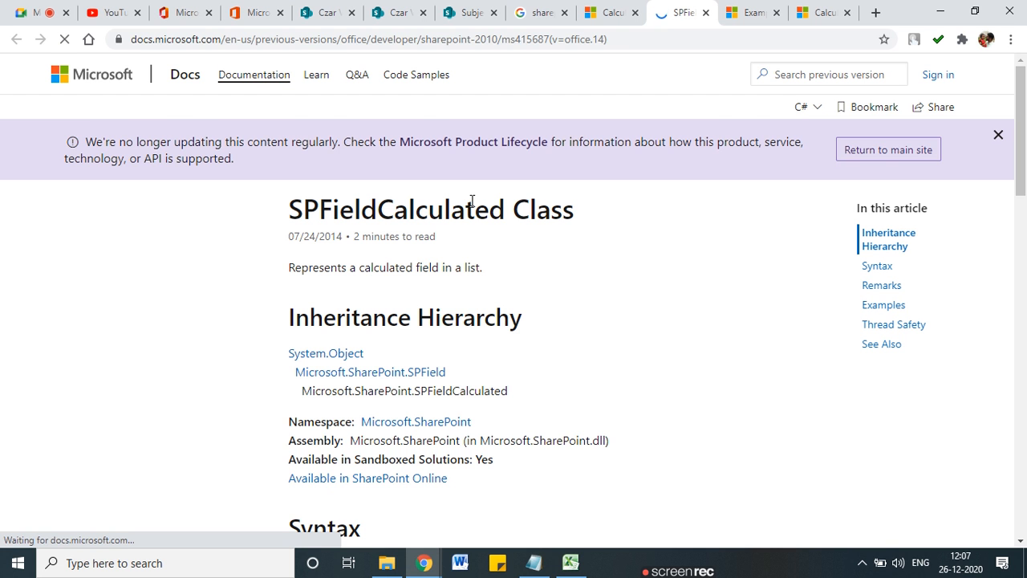
scroll(472, 206, down, 5)
scroll(472, 206, down, 8)
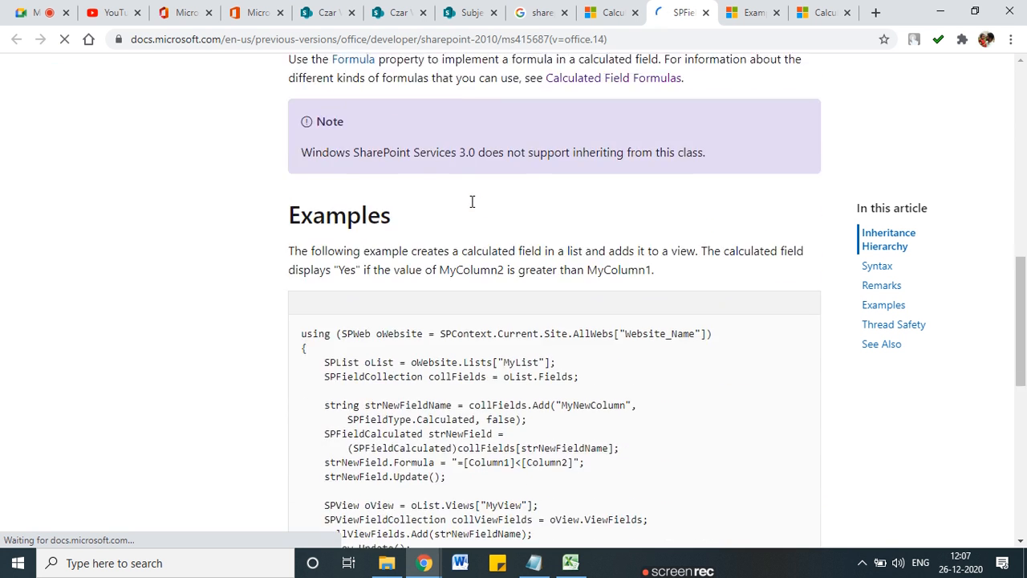
click(628, 8)
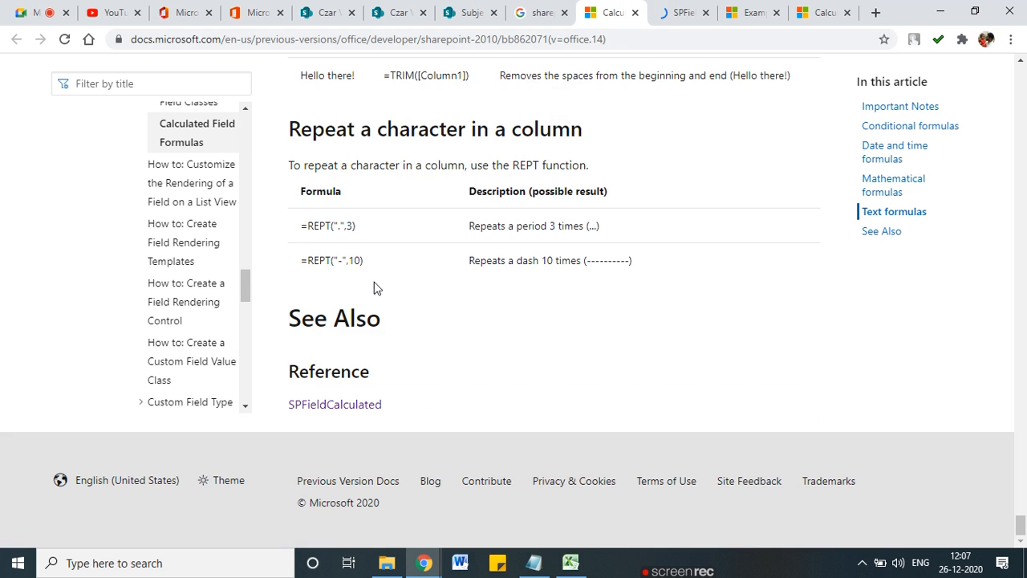
scroll(374, 282, up, 3)
scroll(215, 345, up, 4)
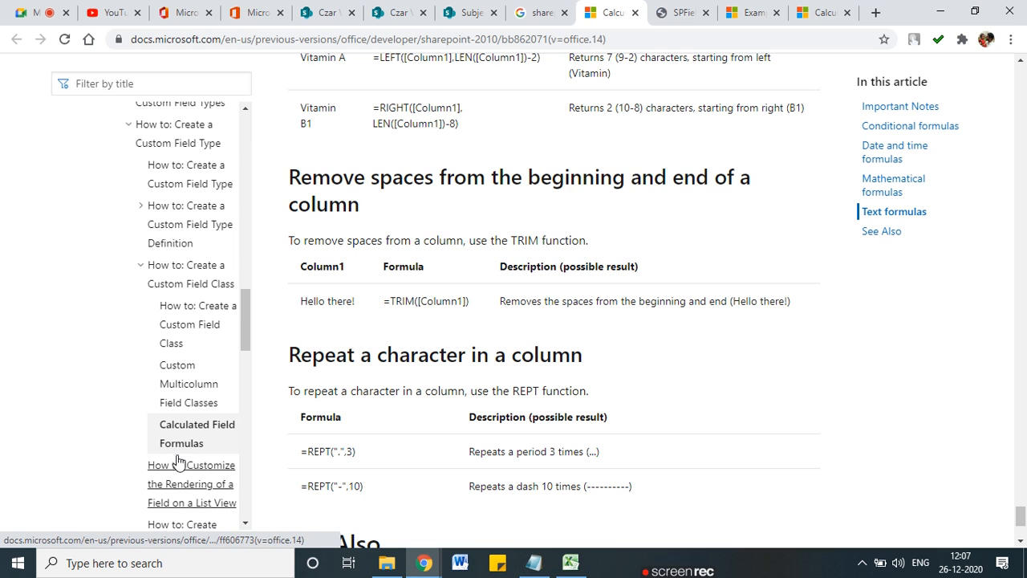
scroll(179, 482, down, 2)
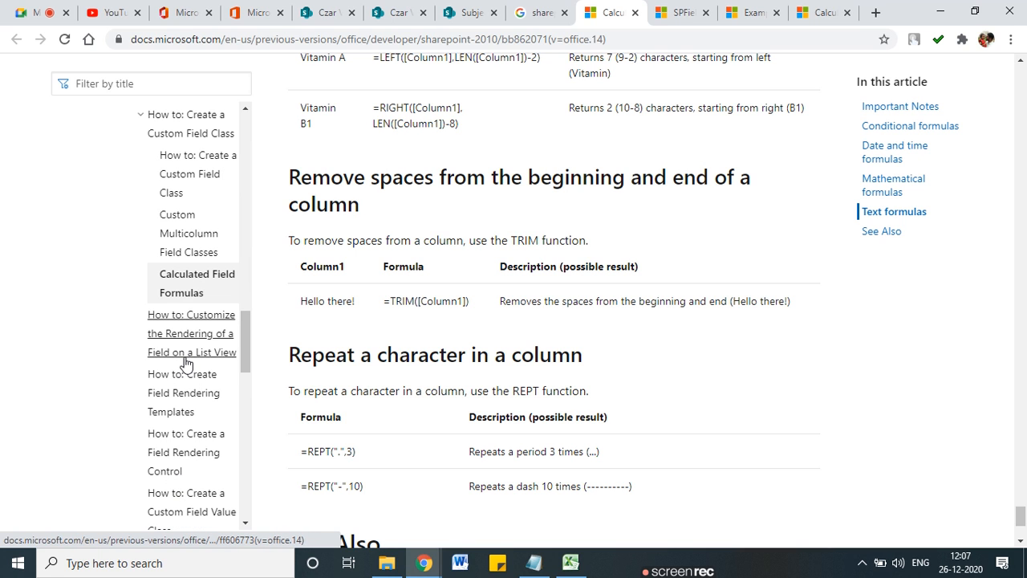
scroll(546, 377, up, 1)
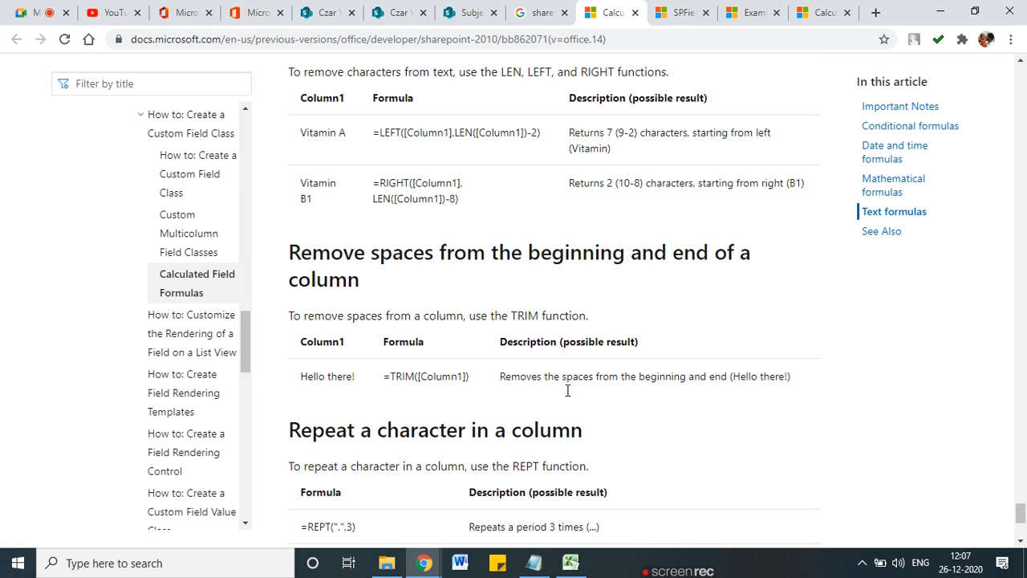
click(899, 232)
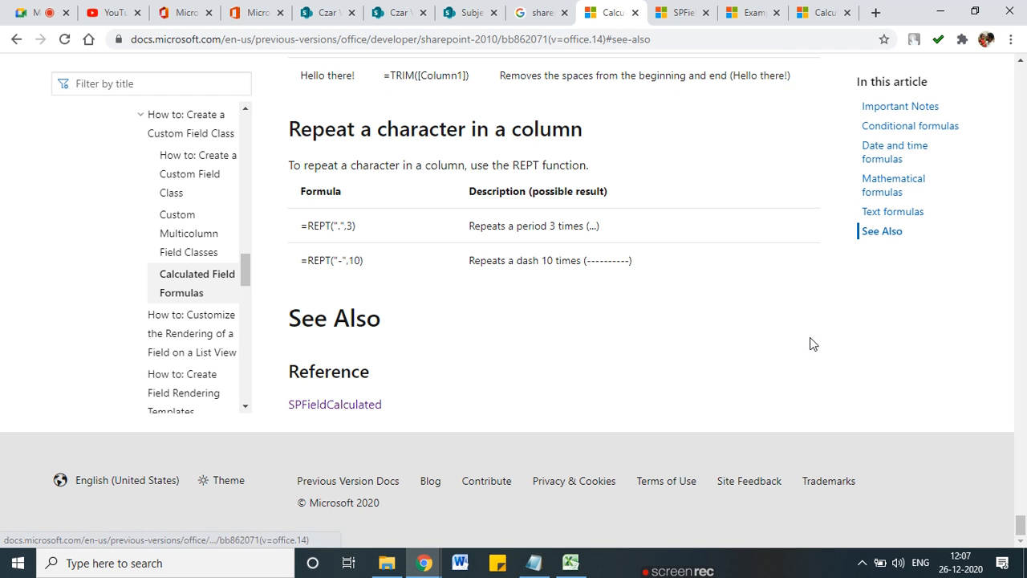
scroll(546, 341, up, 8)
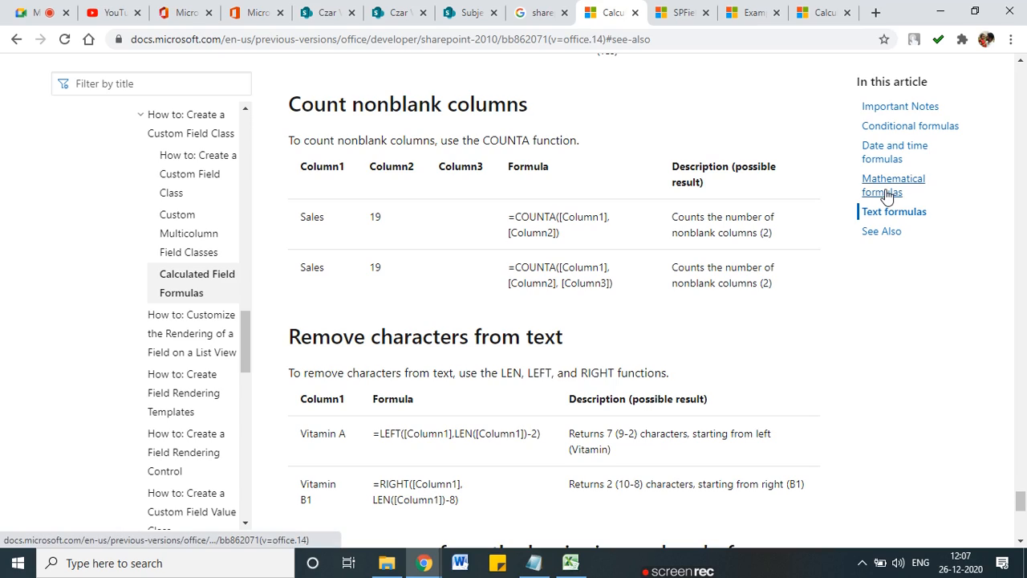
scroll(883, 195, up, 8)
scroll(883, 194, up, 15)
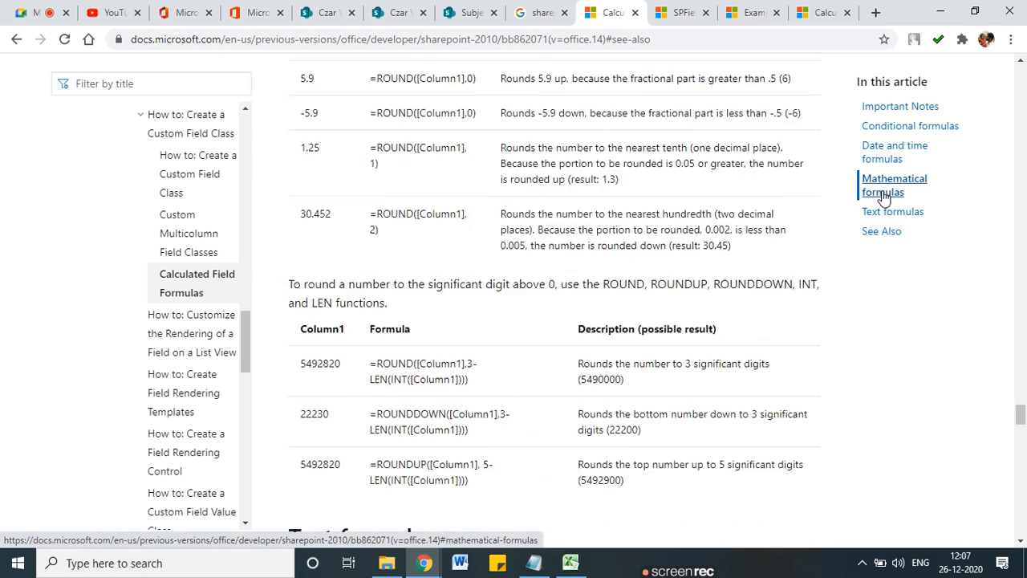
scroll(693, 121, up, 10)
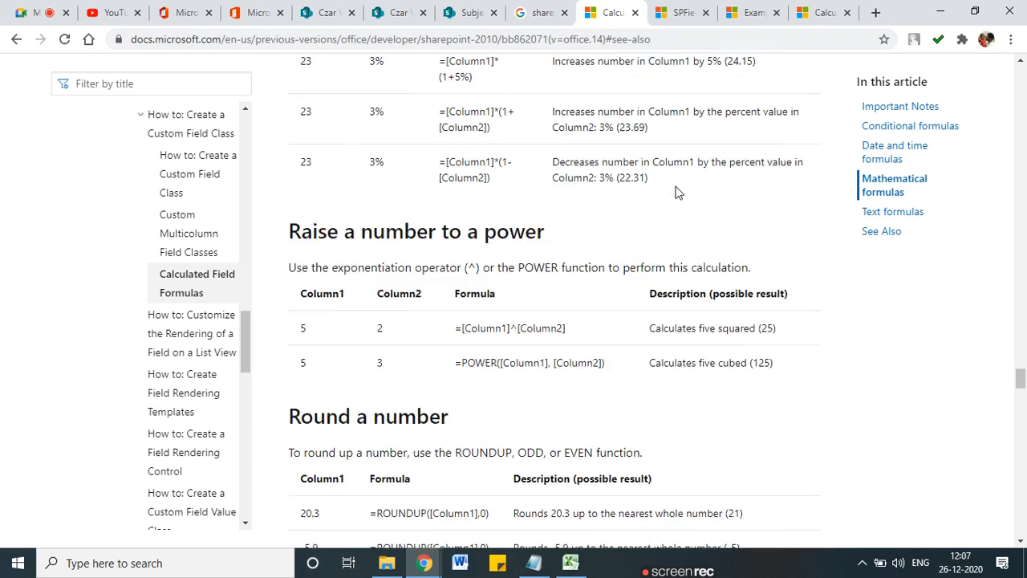
Step: Copy the Calculated Field Formulas article's web address from the address bar
drag(1020, 331, 1000, 59)
click(241, 39)
right_click(241, 40)
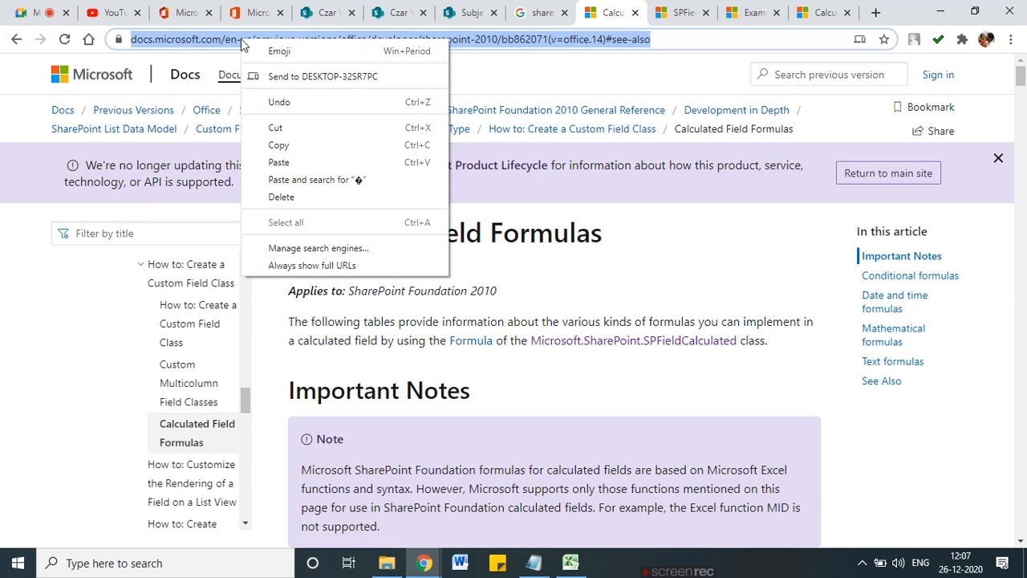
click(285, 147)
Step: Post the copied article link in the Google Meet chat for everyone
mouse_move(425, 563)
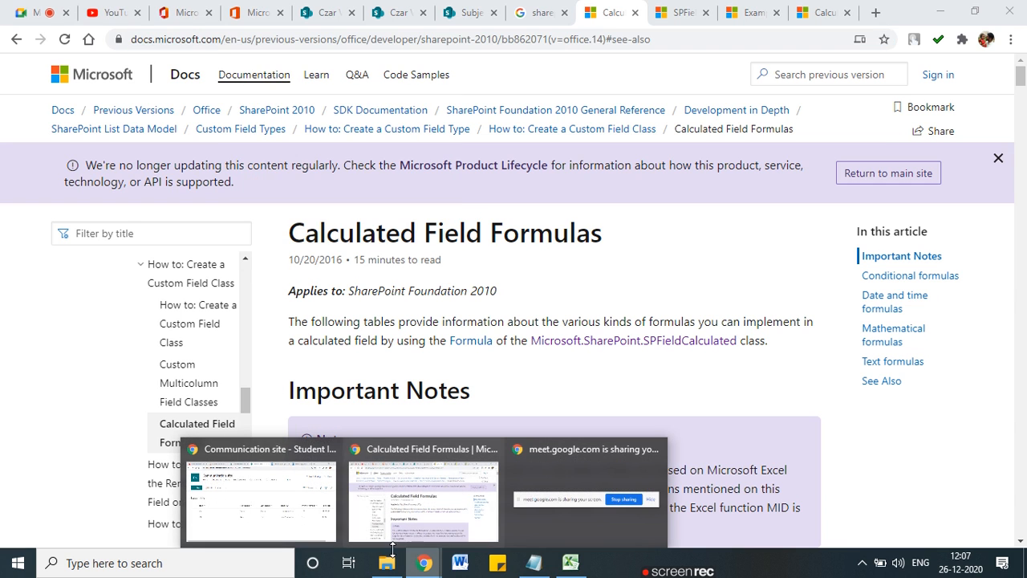
click(292, 506)
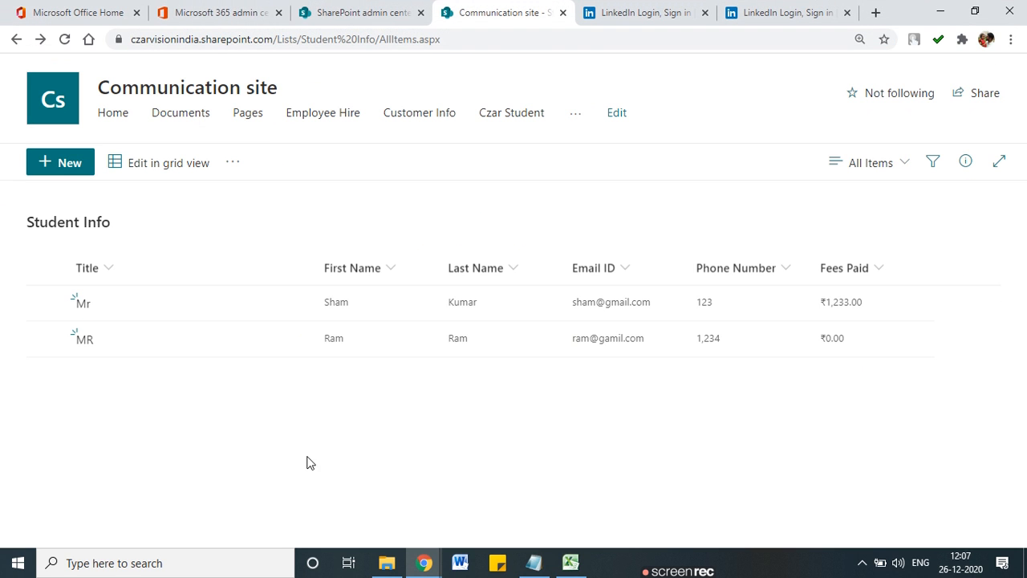
mouse_move(424, 563)
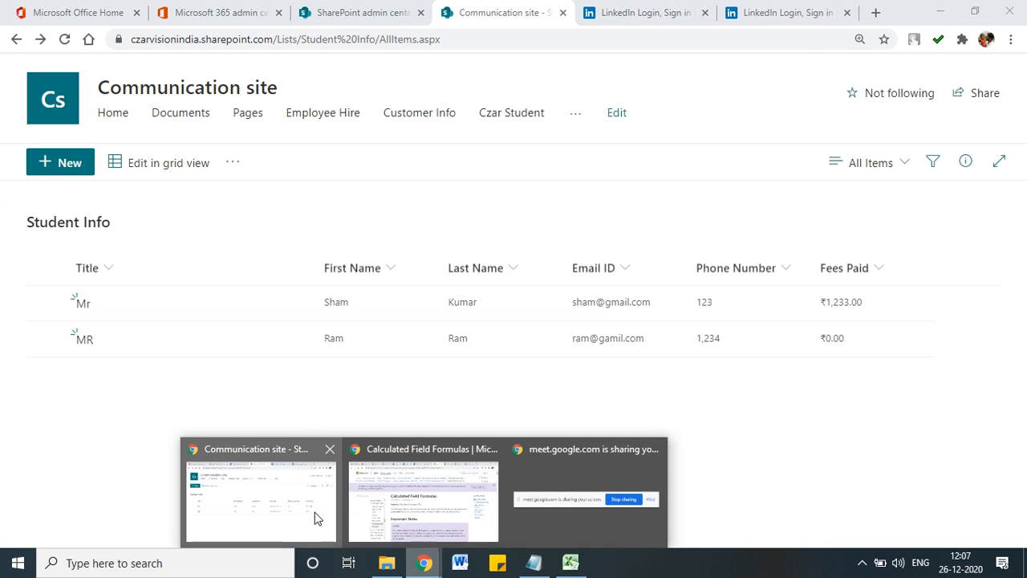
mouse_move(401, 516)
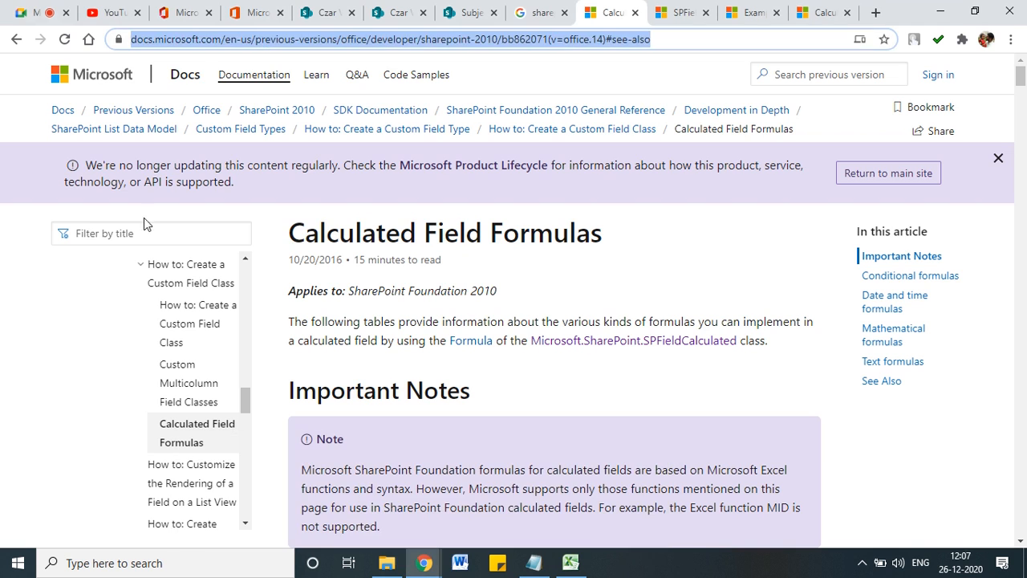
click(34, 12)
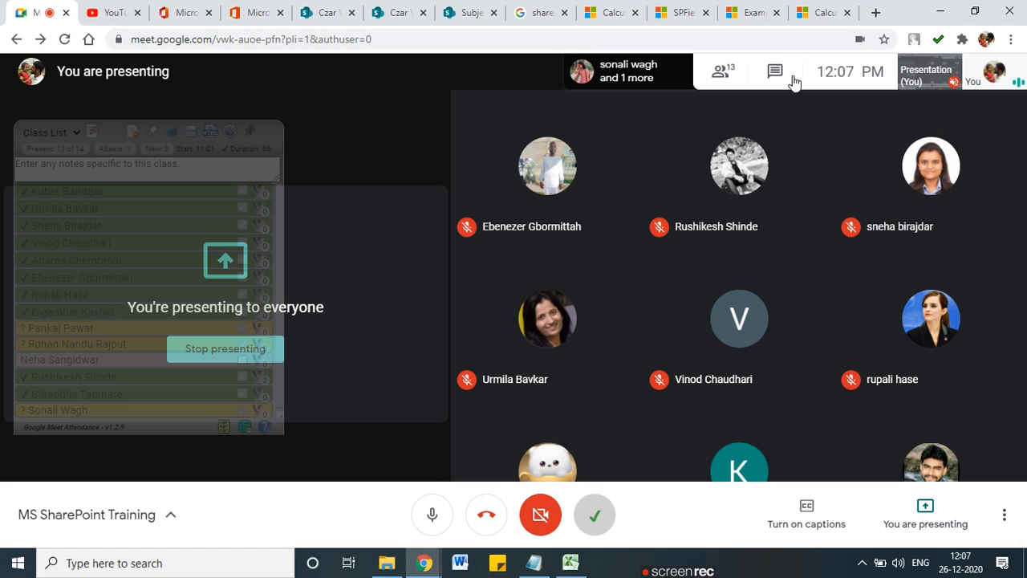
click(848, 518)
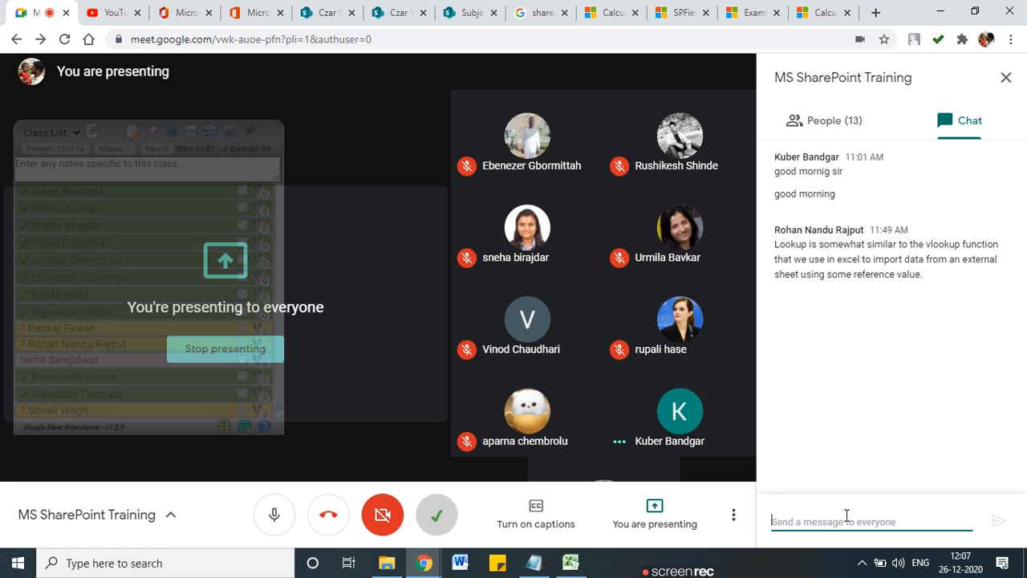
key(ctrl+v)
key(Return)
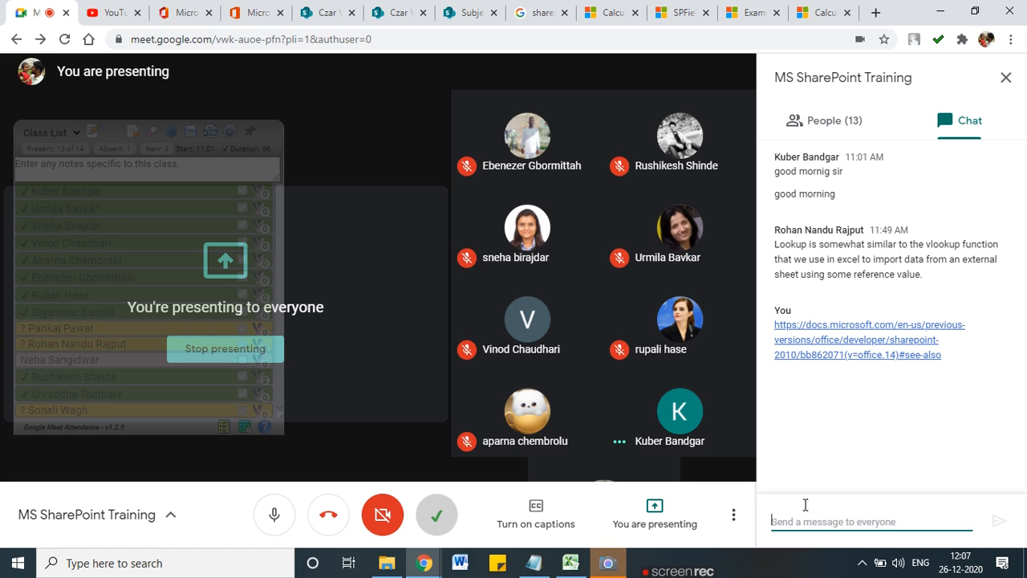
click(604, 12)
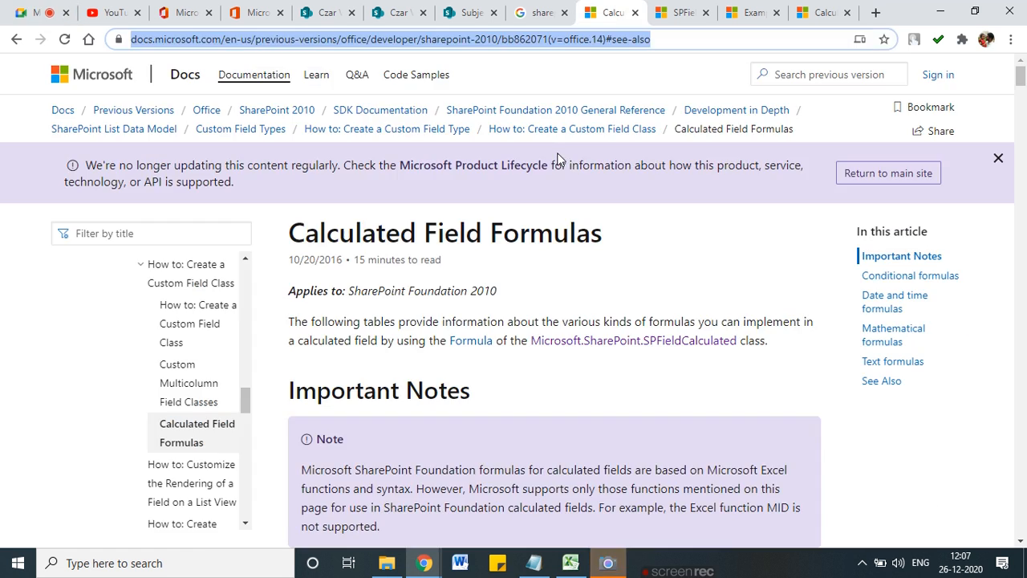
scroll(513, 319, down, 8)
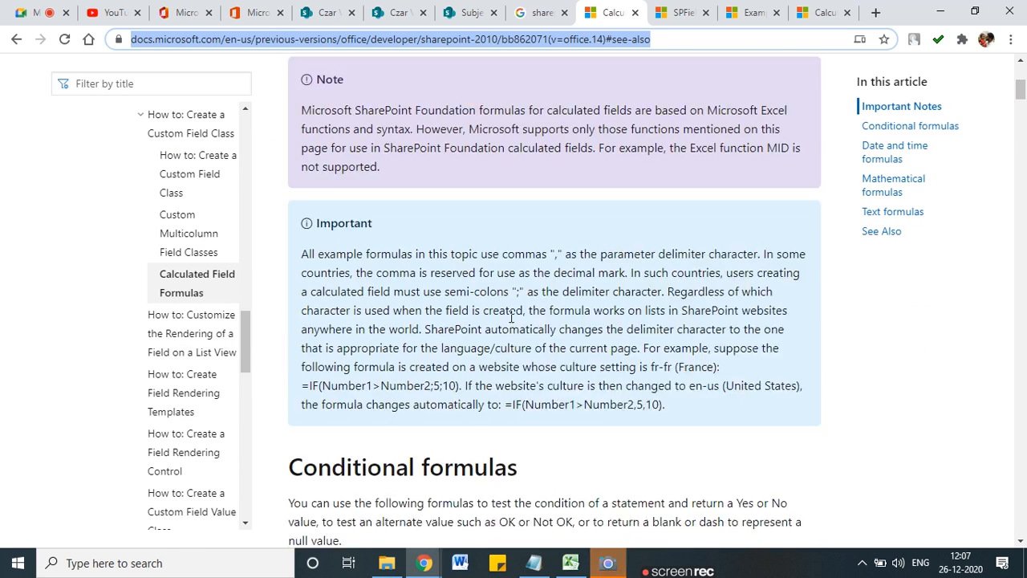
scroll(394, 389, down, 6)
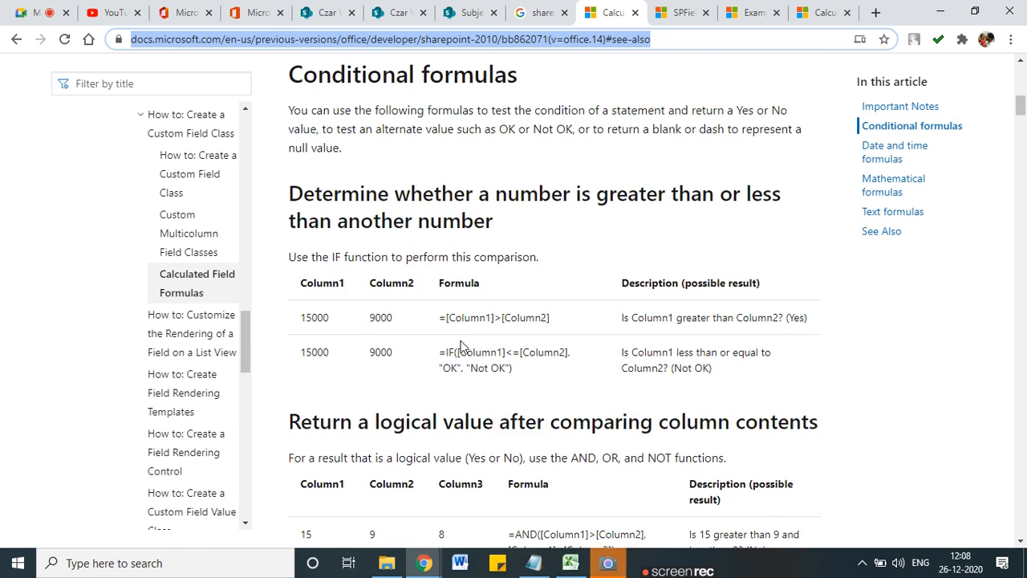
scroll(388, 375, down, 2)
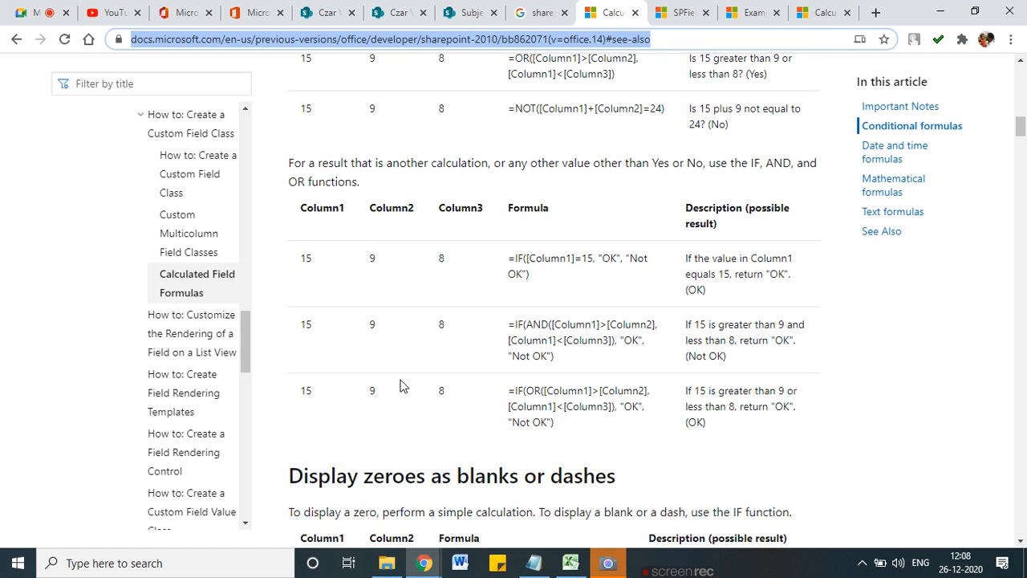
drag(313, 211, 497, 213)
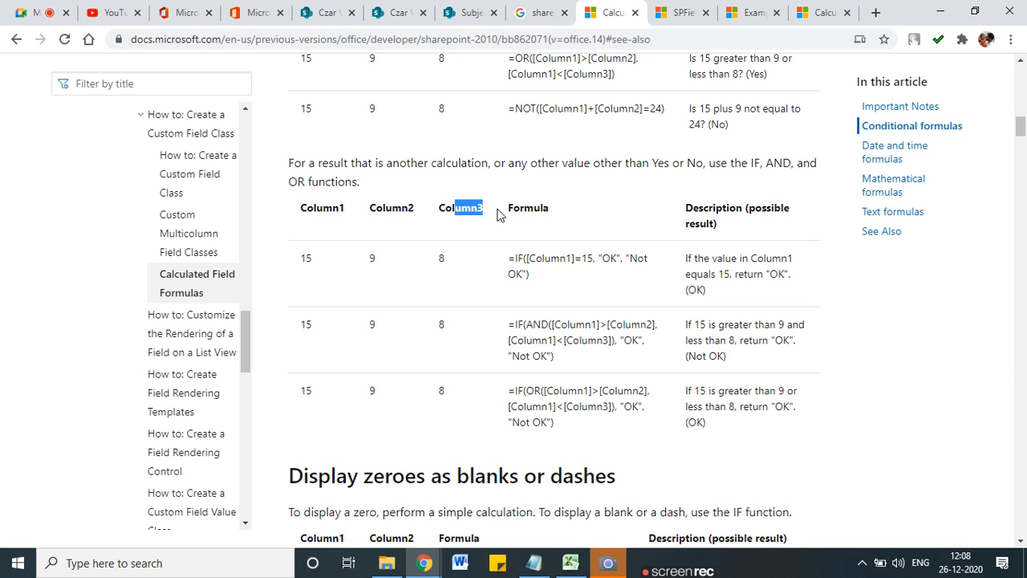
click(567, 274)
drag(531, 274, 513, 253)
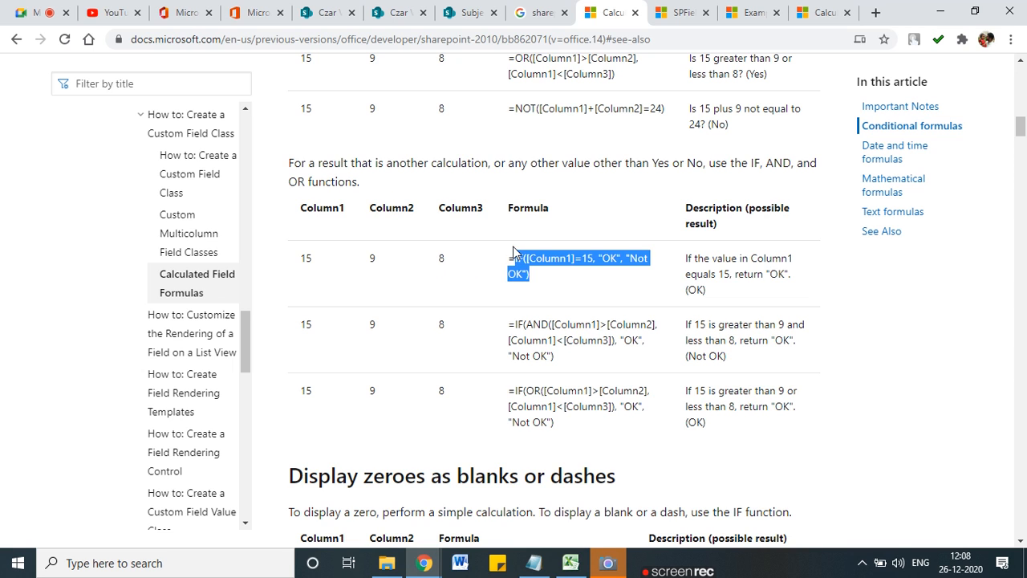
click(319, 263)
double_click(372, 258)
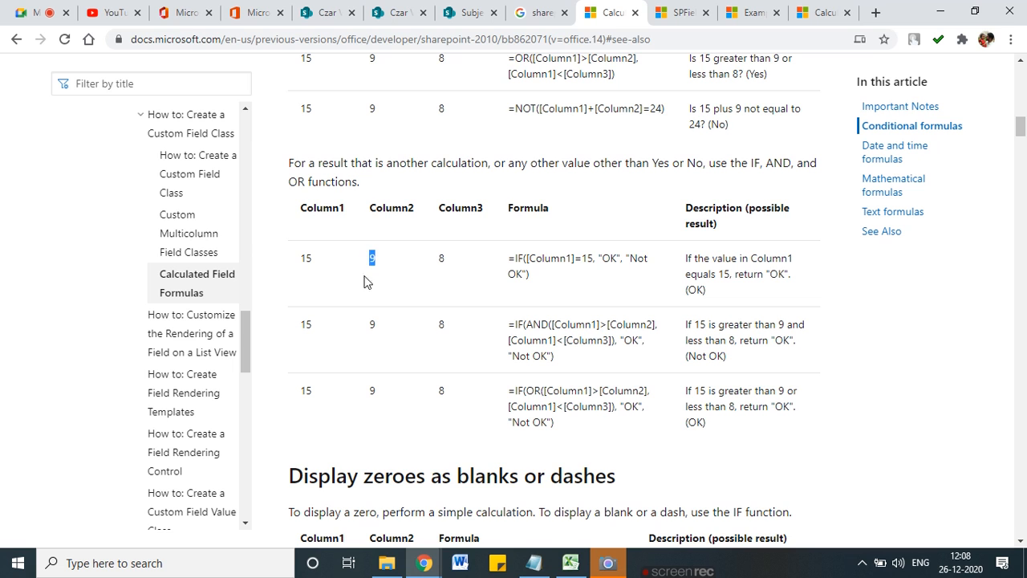
scroll(447, 389, down, 12)
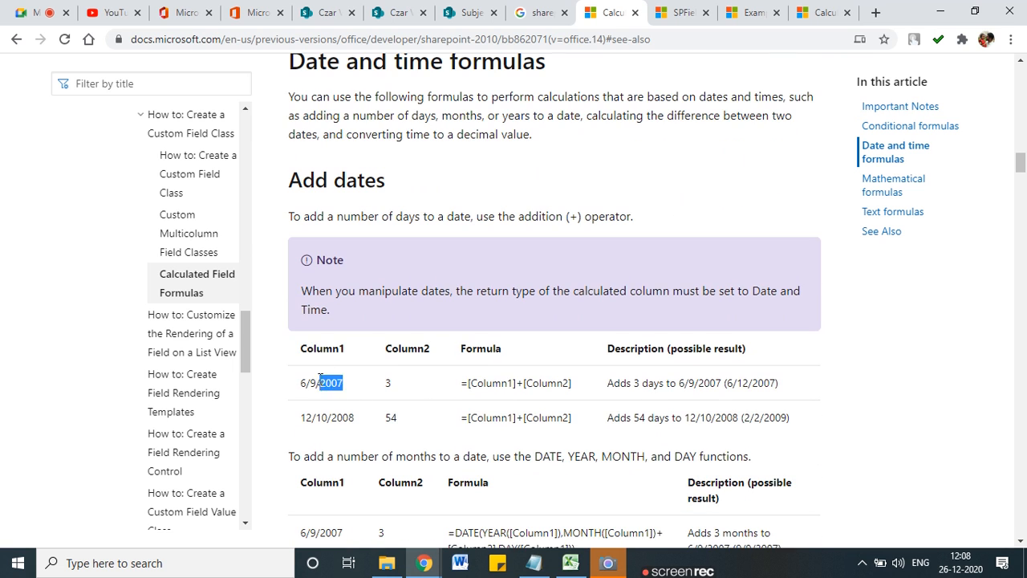
click(359, 383)
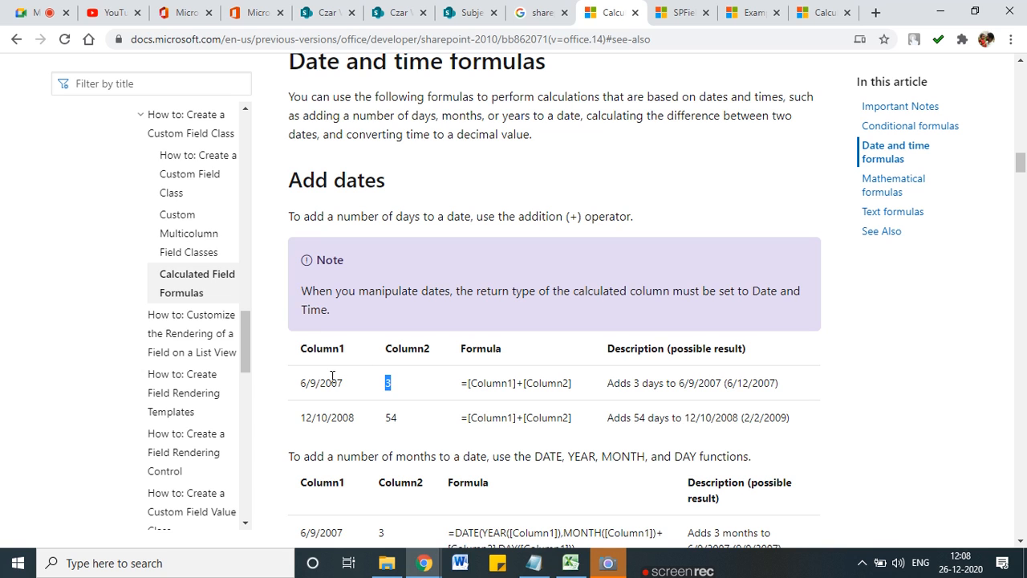
drag(298, 362, 313, 358)
mouse_move(383, 364)
mouse_down()
mouse_move(379, 376)
mouse_move(394, 371)
mouse_up()
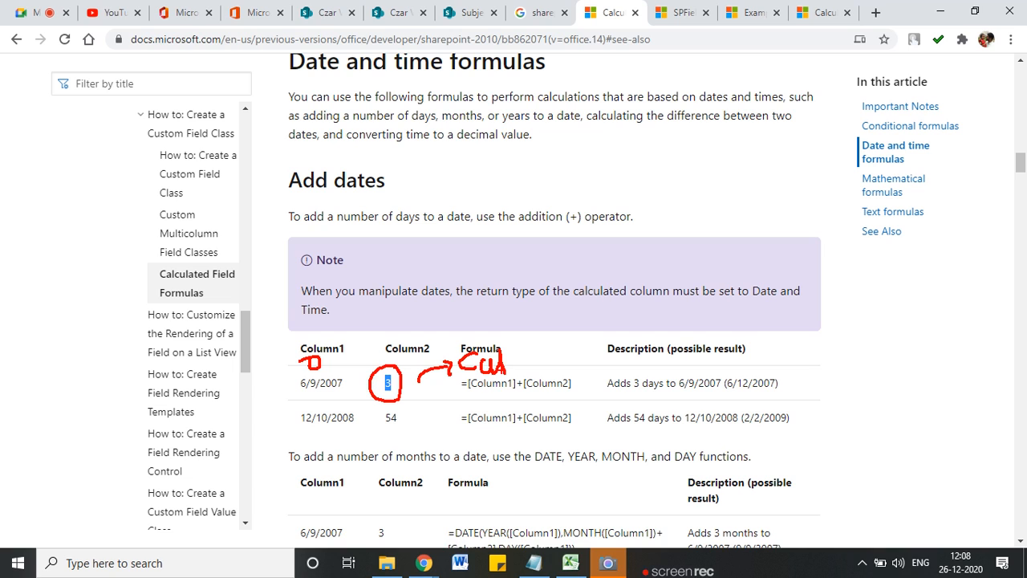
drag(458, 394, 581, 393)
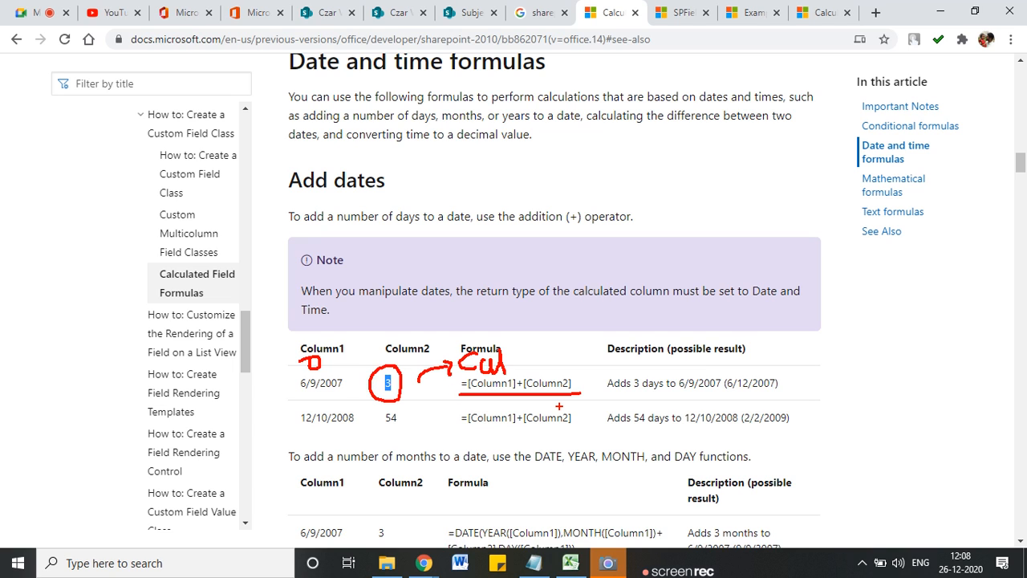
key(Escape)
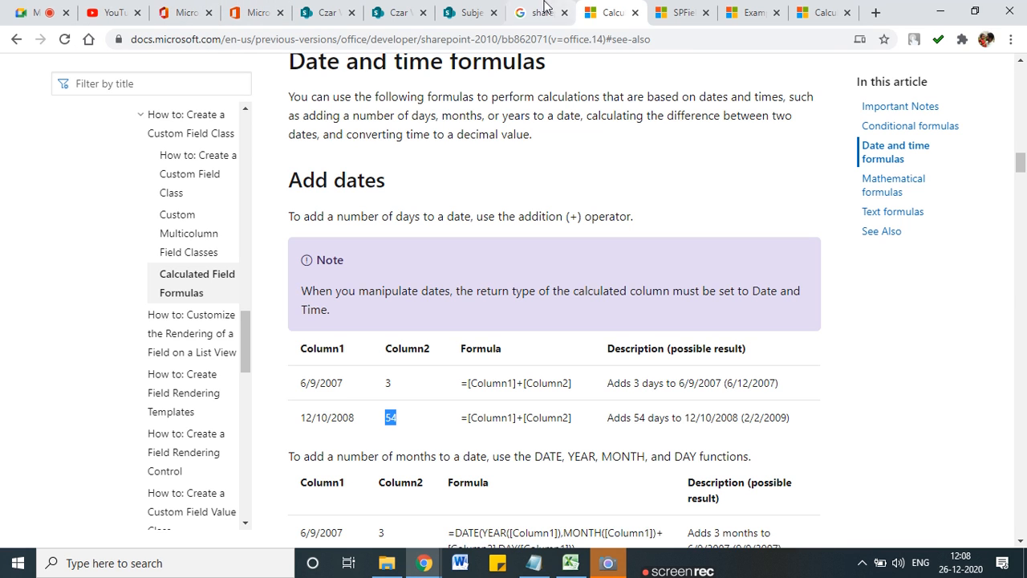
click(471, 12)
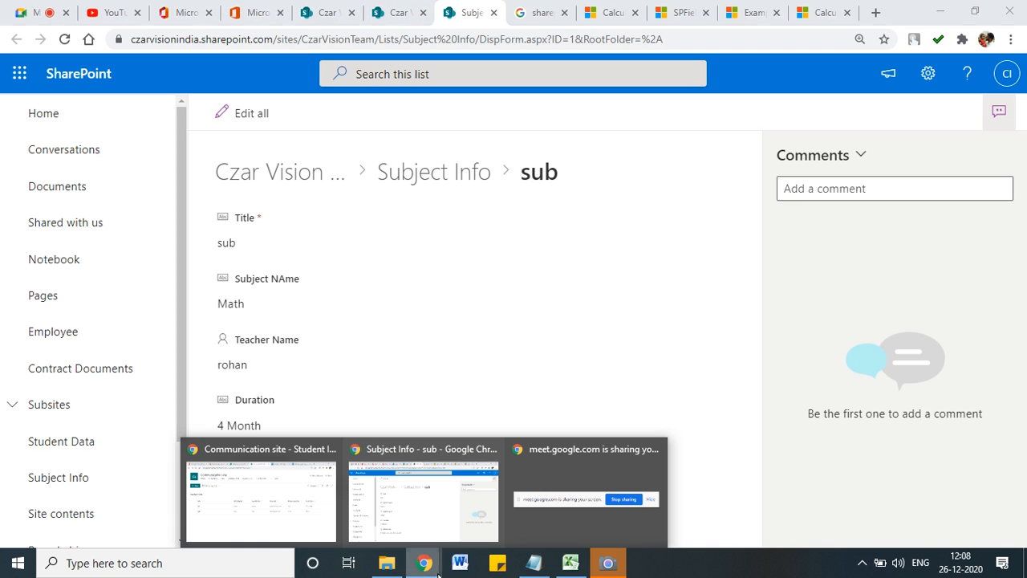
Step: Check the Google Meet meeting, then bring Chrome back to the Subject Info item 'sub'
click(39, 11)
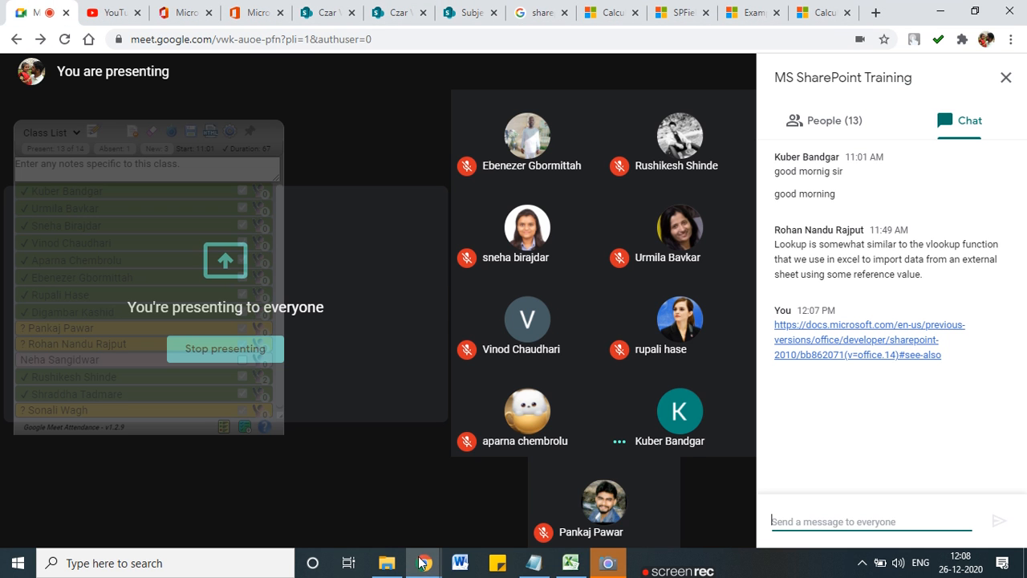
mouse_move(479, 477)
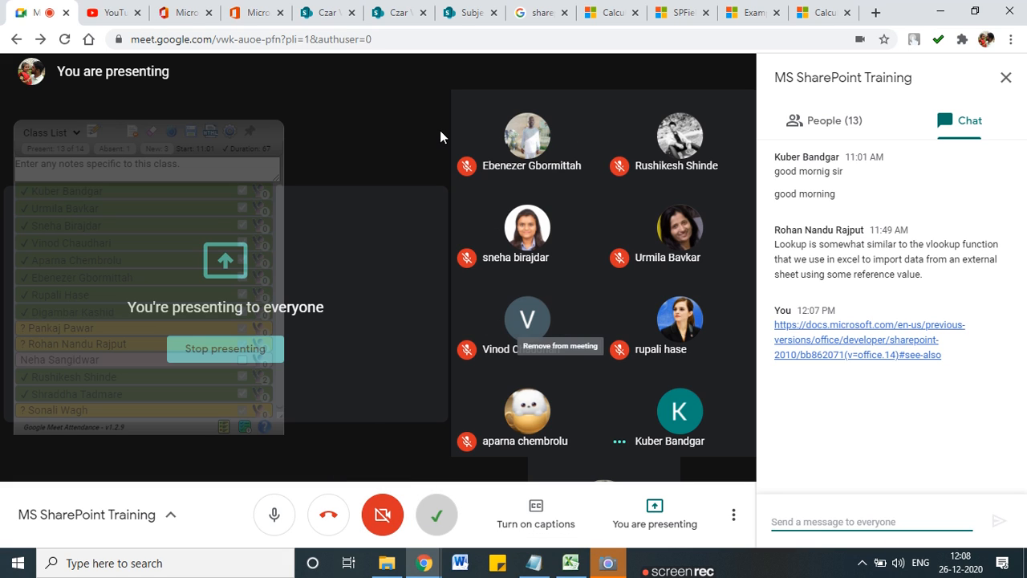
click(943, 16)
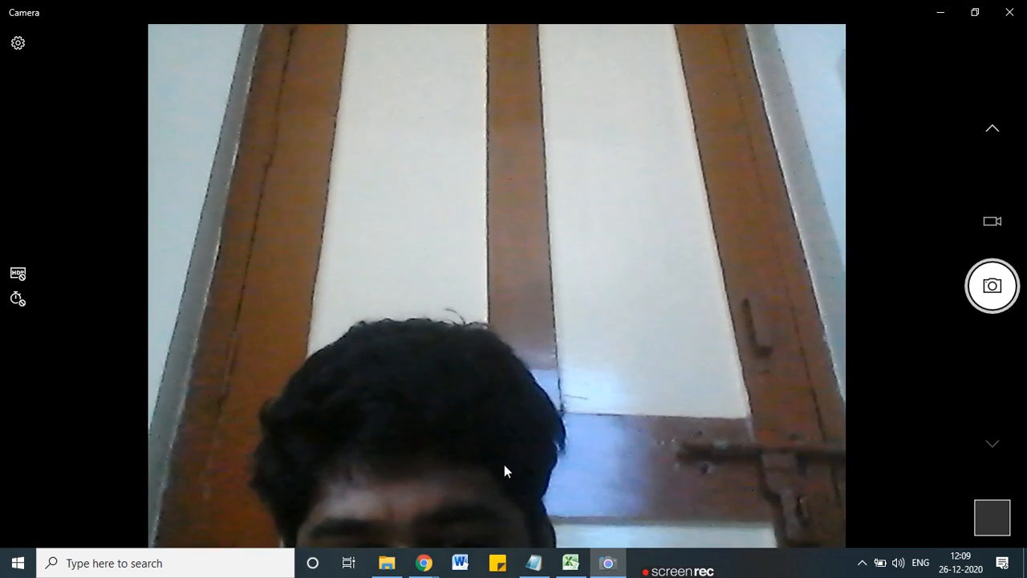
mouse_move(414, 567)
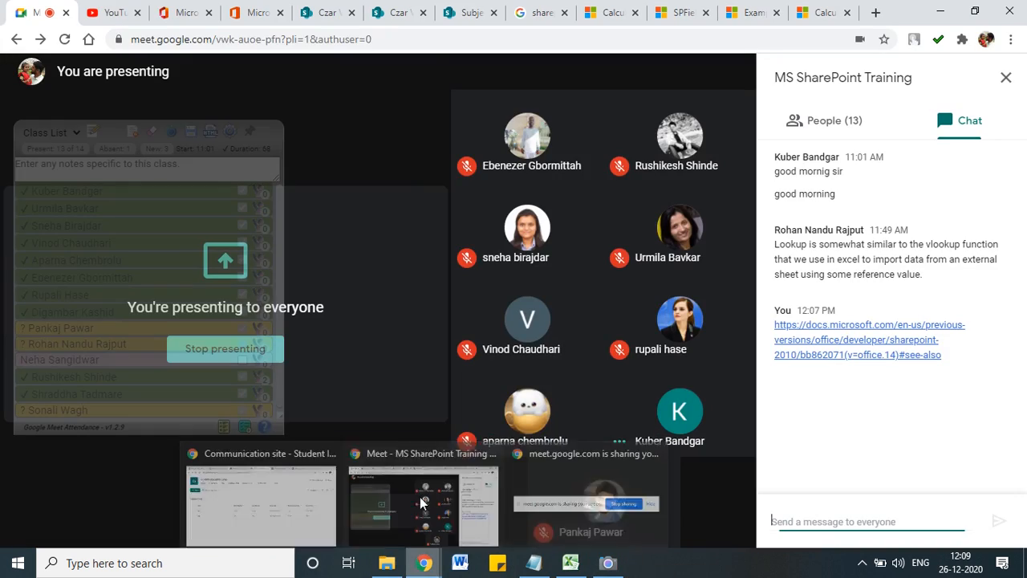
click(423, 498)
click(465, 12)
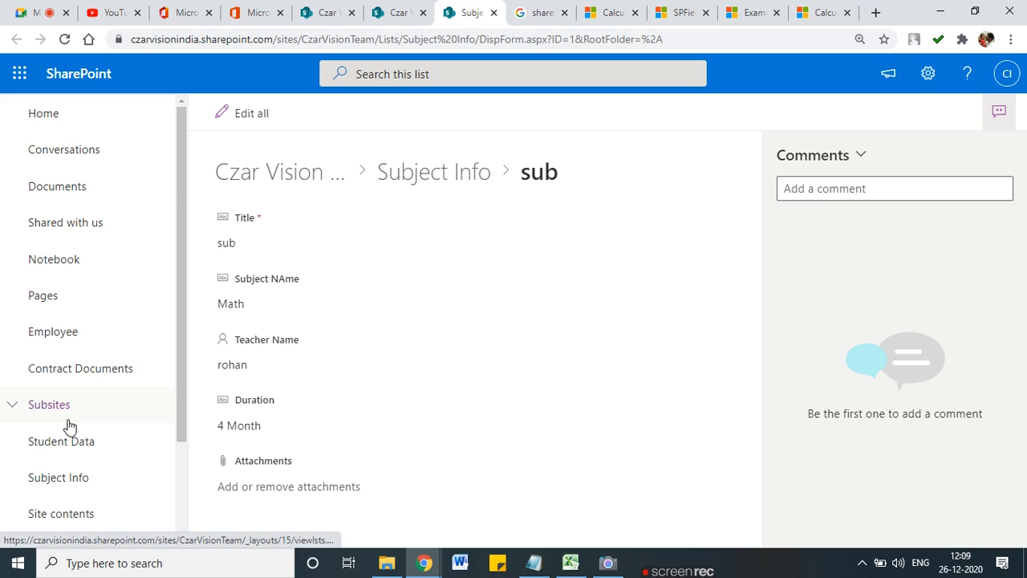
Step: Return to the Student Data list, scroll right to the Add column header, and show the settings panel
click(76, 455)
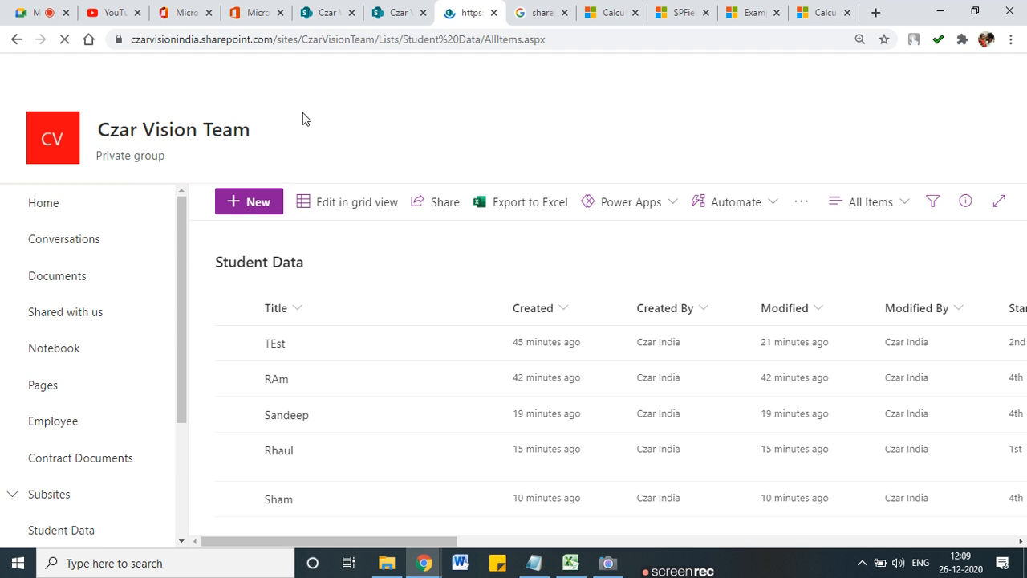
click(811, 544)
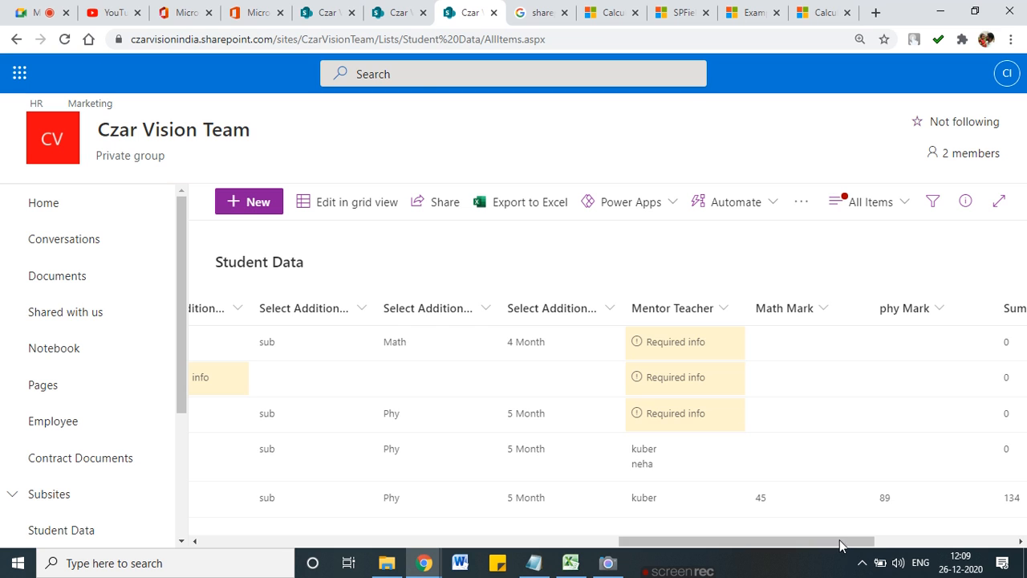
drag(841, 543, 934, 542)
click(931, 78)
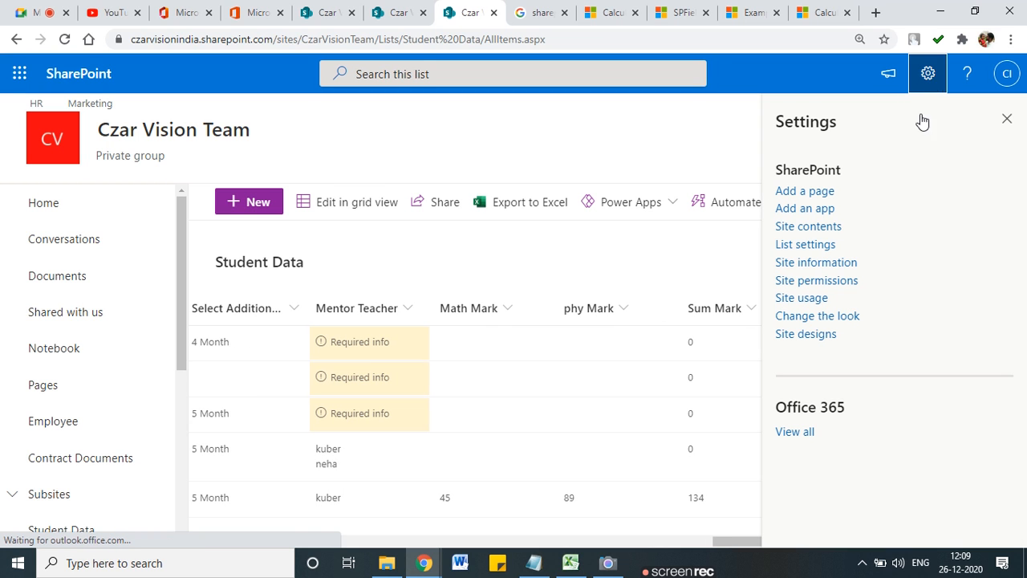
Step: Reopen Student Data from Site contents, review its columns, and go to List settings
click(815, 228)
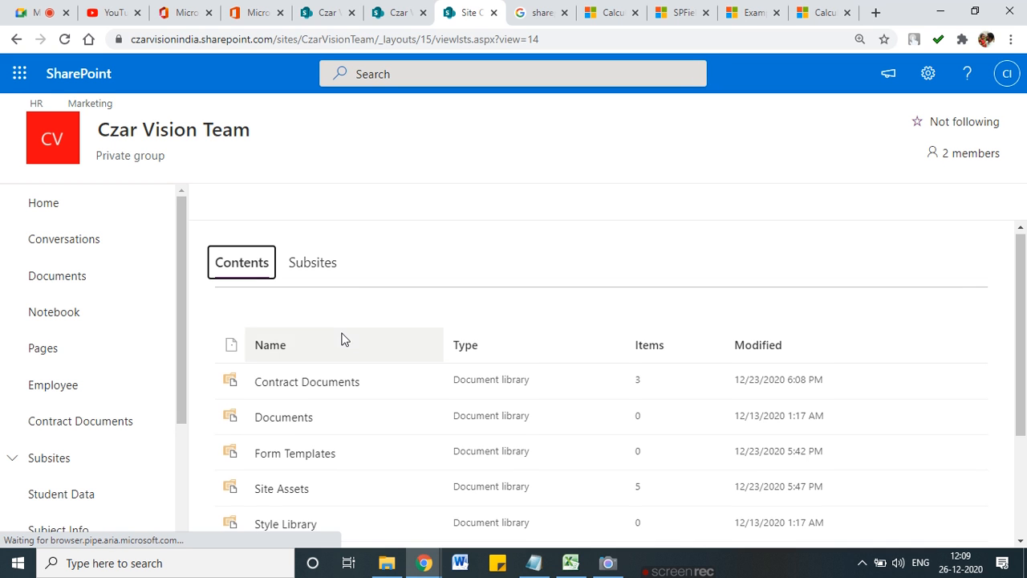
scroll(341, 339, down, 2)
click(292, 436)
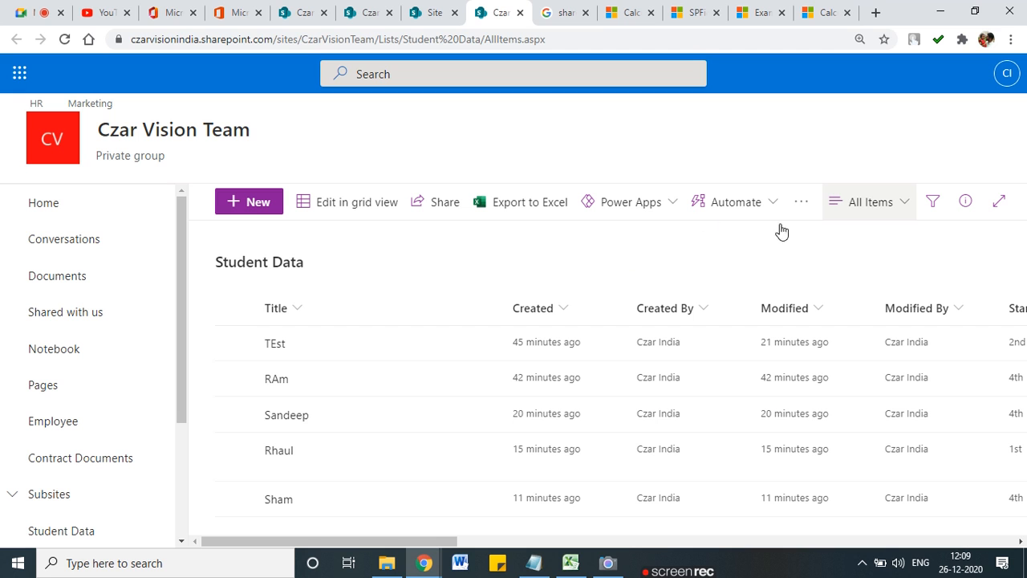
drag(442, 543, 643, 546)
drag(806, 548, 971, 545)
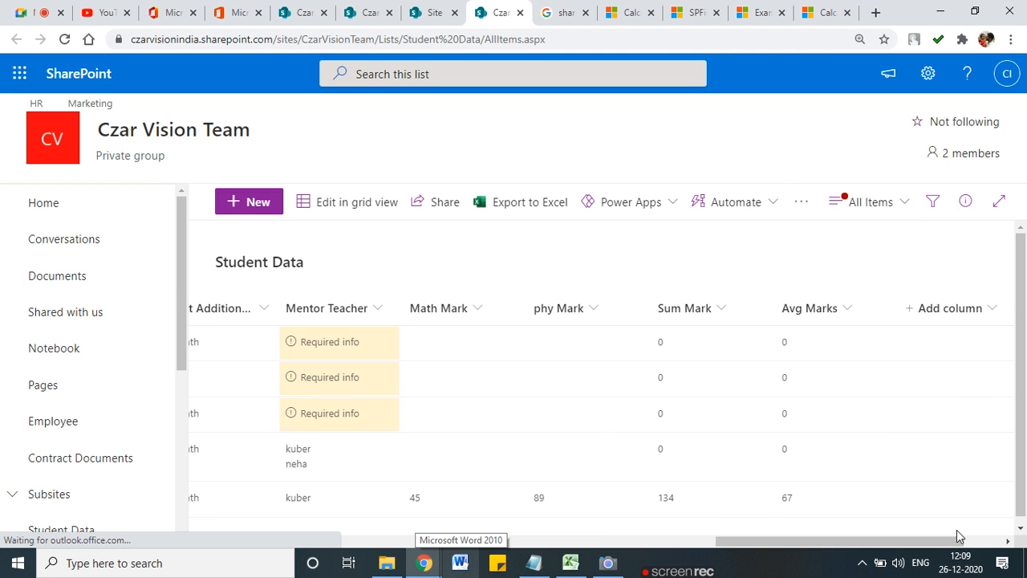
click(927, 73)
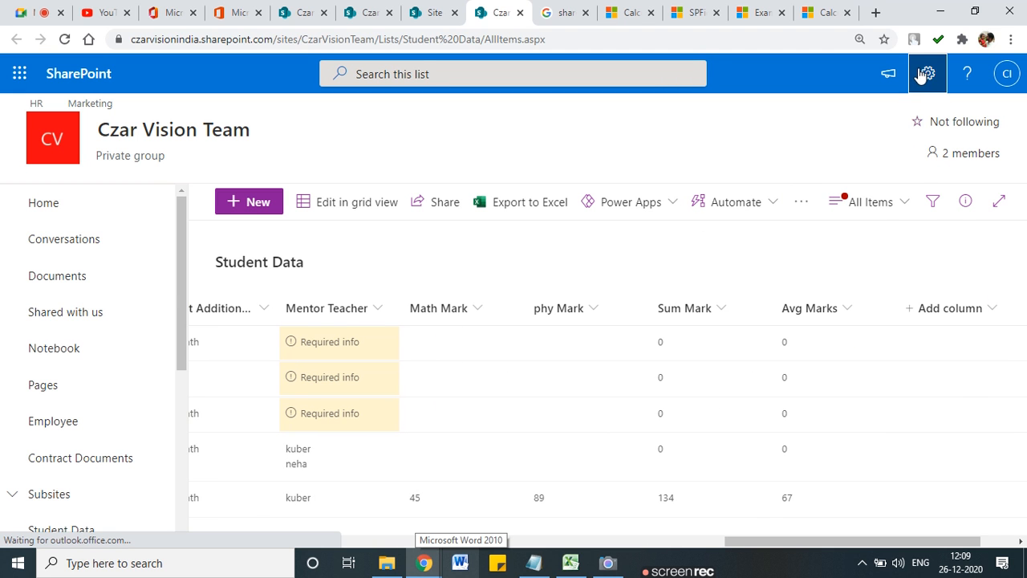
click(805, 245)
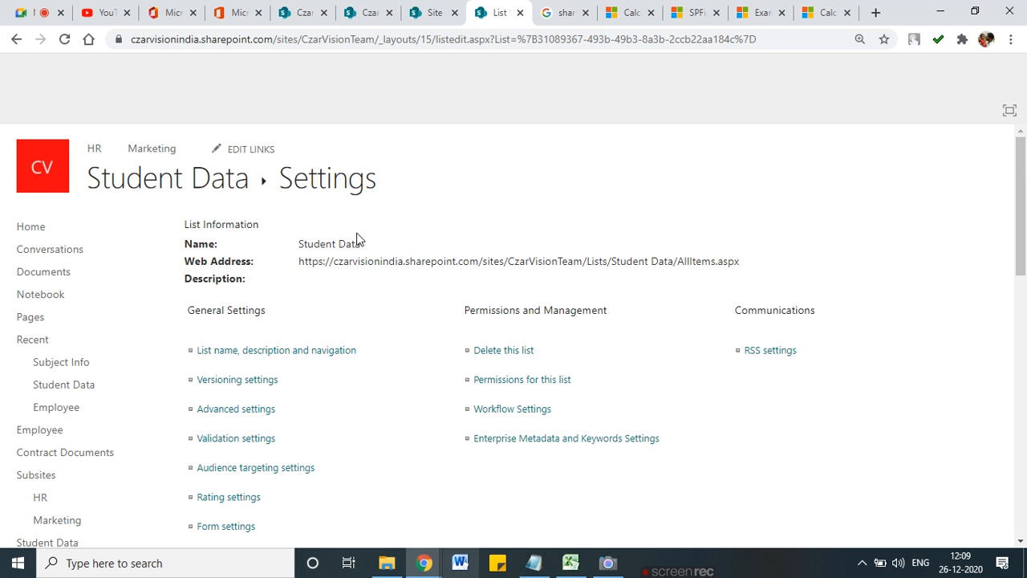
Step: Create a Date and Time column named 'Course Start Date'
scroll(325, 415, down, 8)
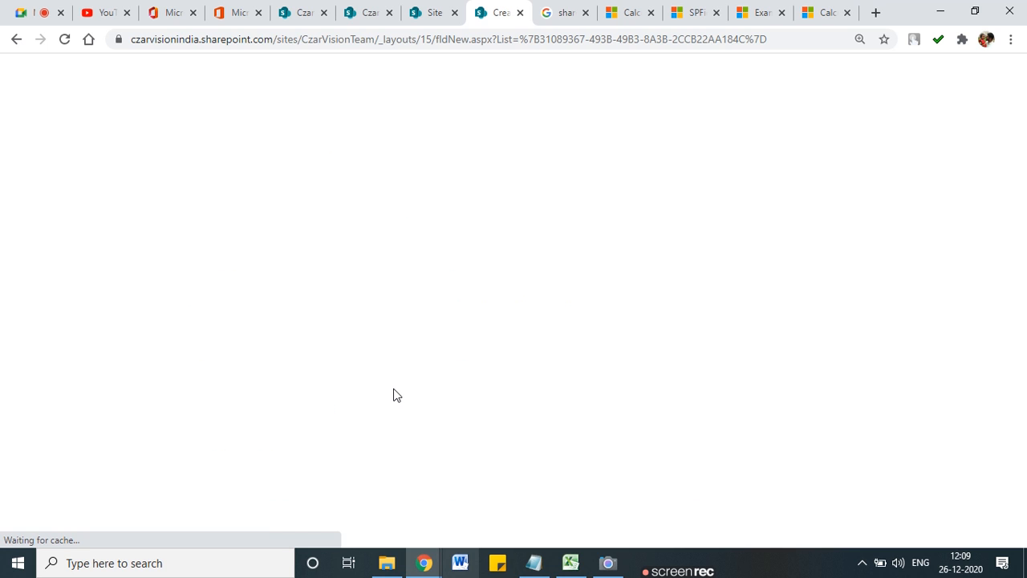
click(398, 245)
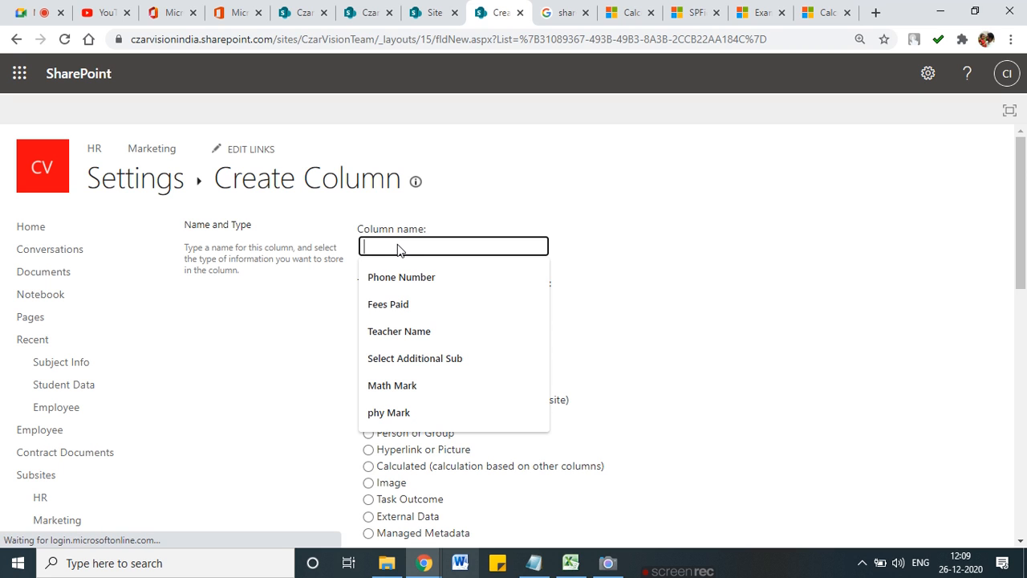
text(Cpi)
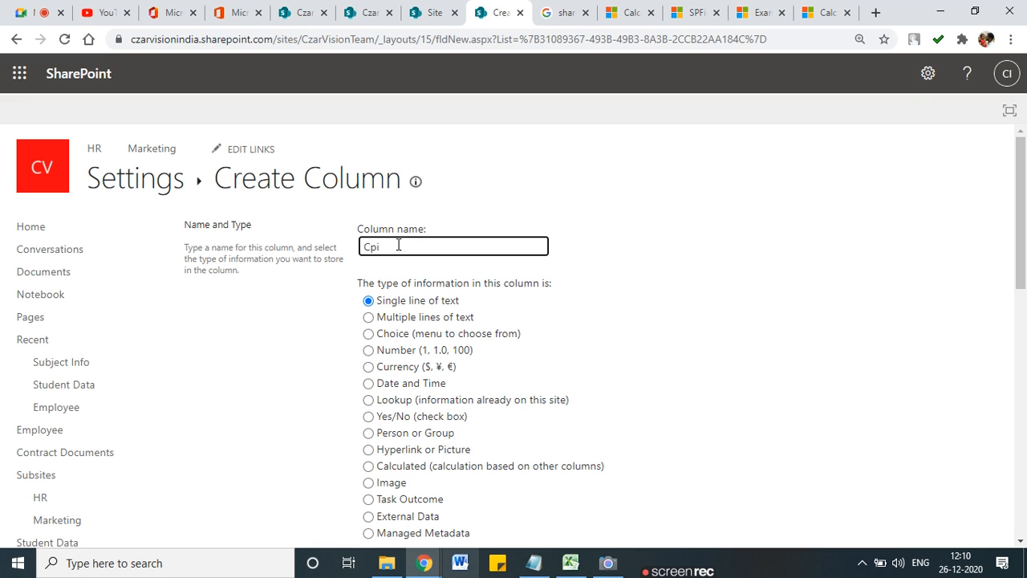
text(p)
key(BackSpace)
text(ourse Start Date)
click(368, 383)
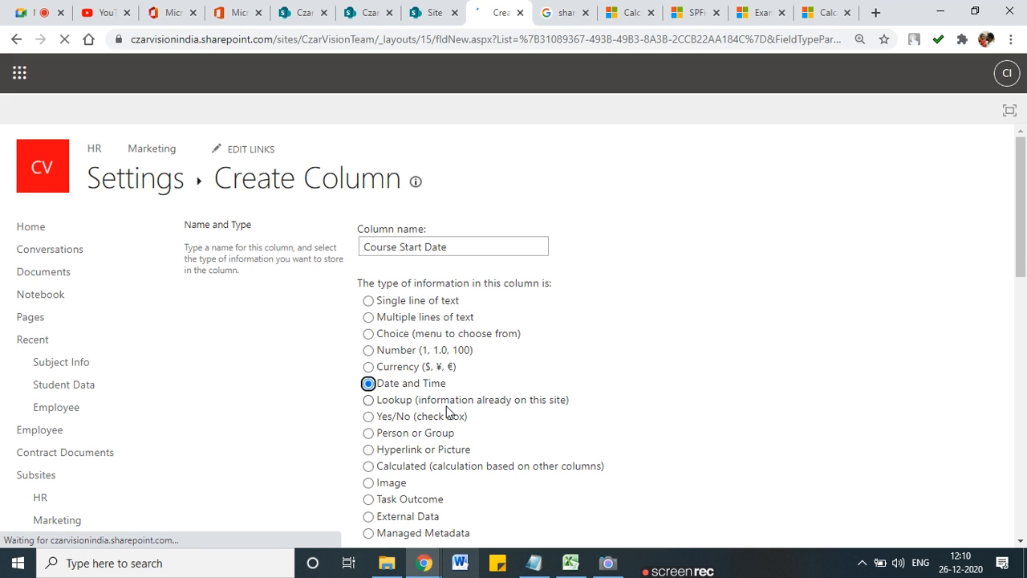
scroll(410, 367, down, 5)
scroll(410, 367, down, 5)
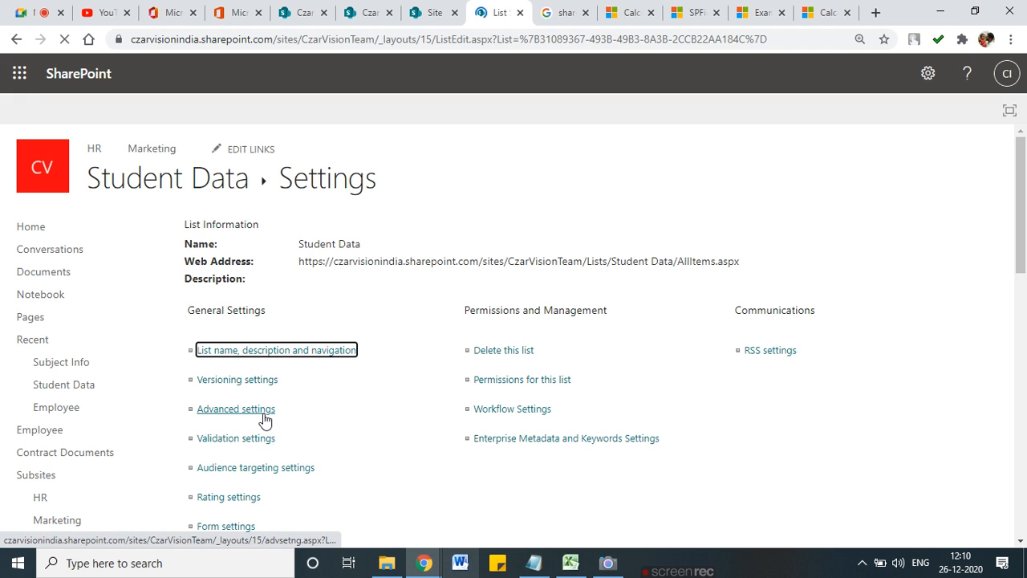
Step: Create a Number column named 'Days to Compelte' in the Student Data list
scroll(265, 420, down, 8)
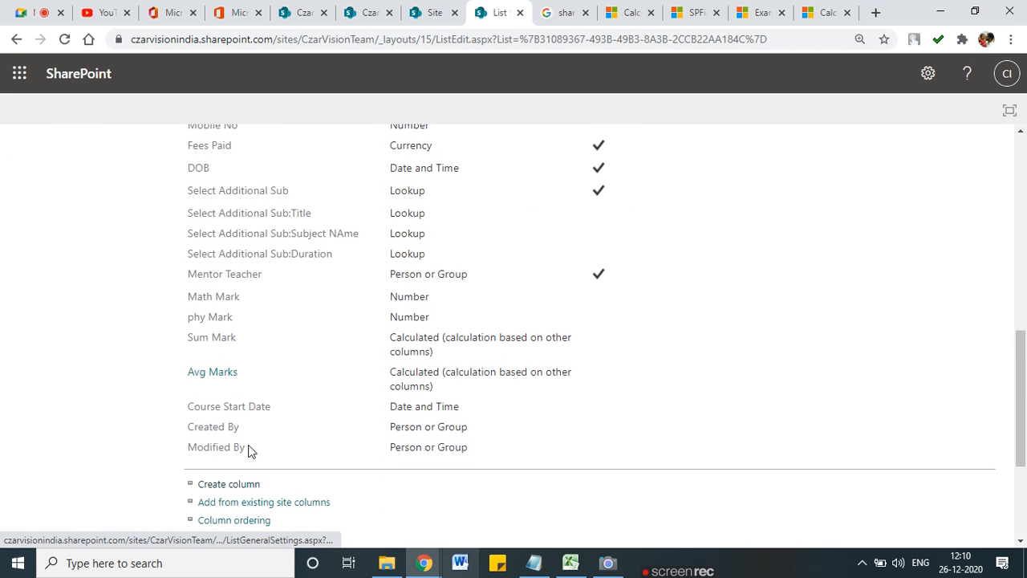
click(218, 416)
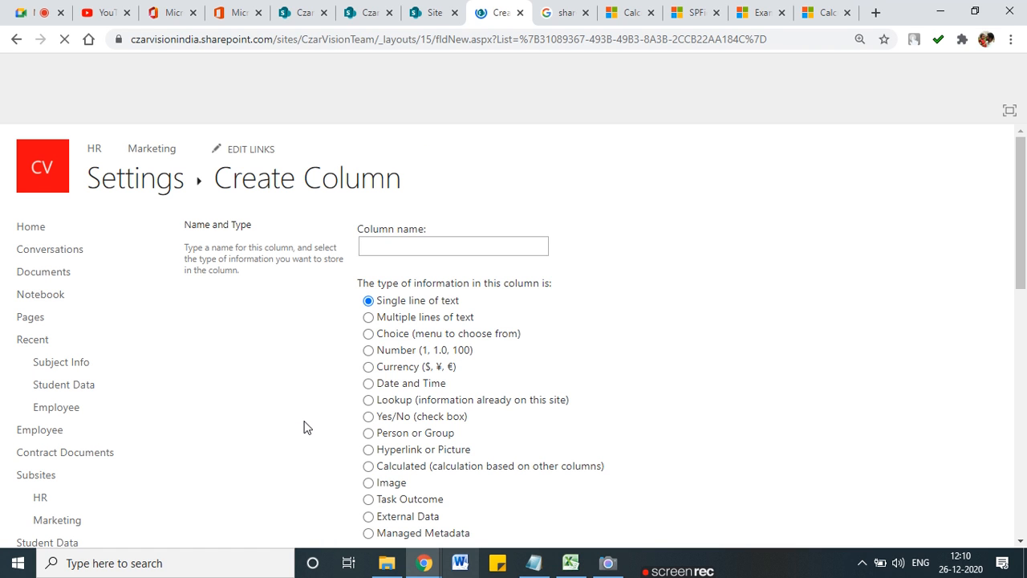
click(411, 247)
text(D)
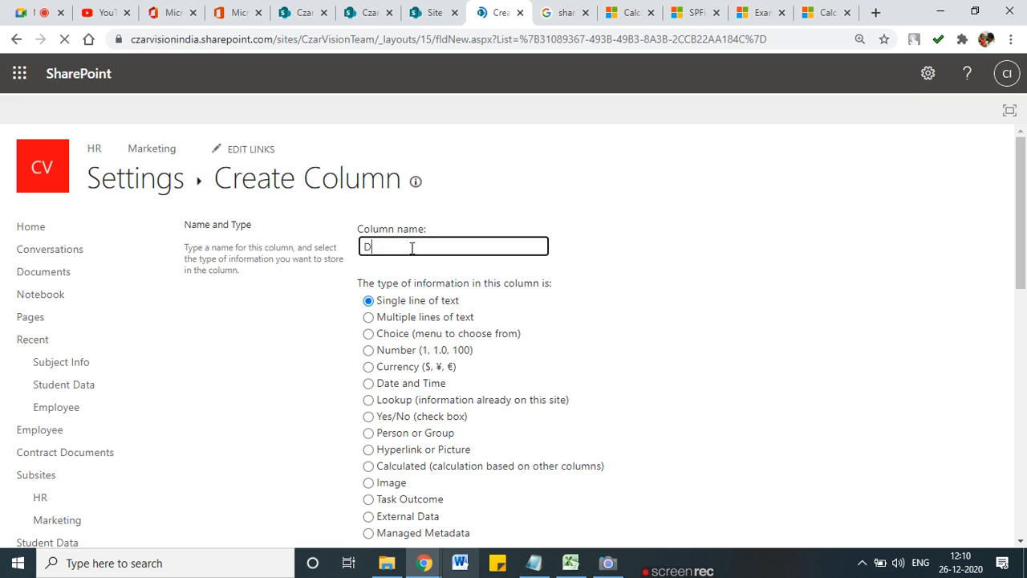
text(ays to C)
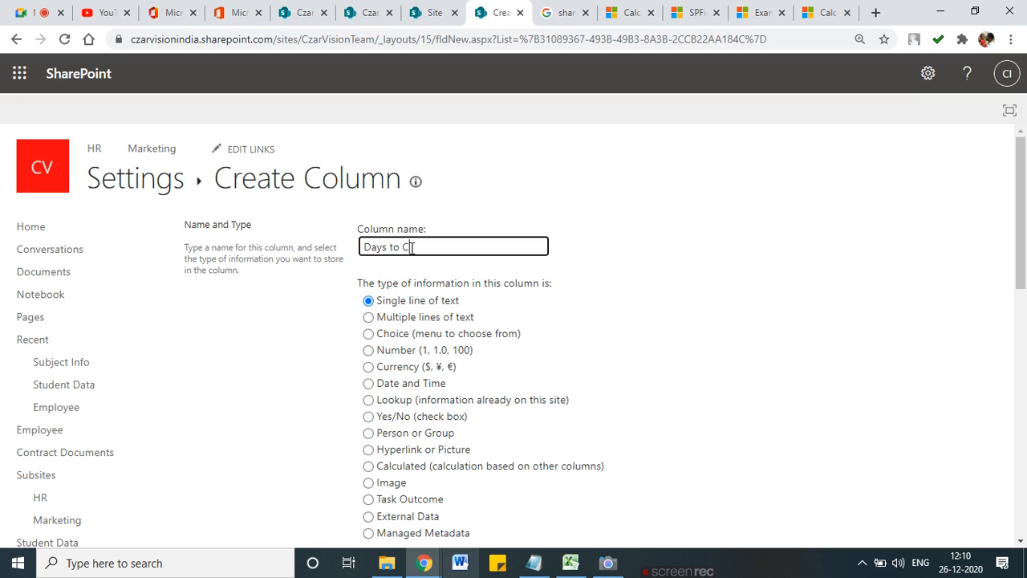
text(omplete)
click(431, 247)
text(e)
click(604, 288)
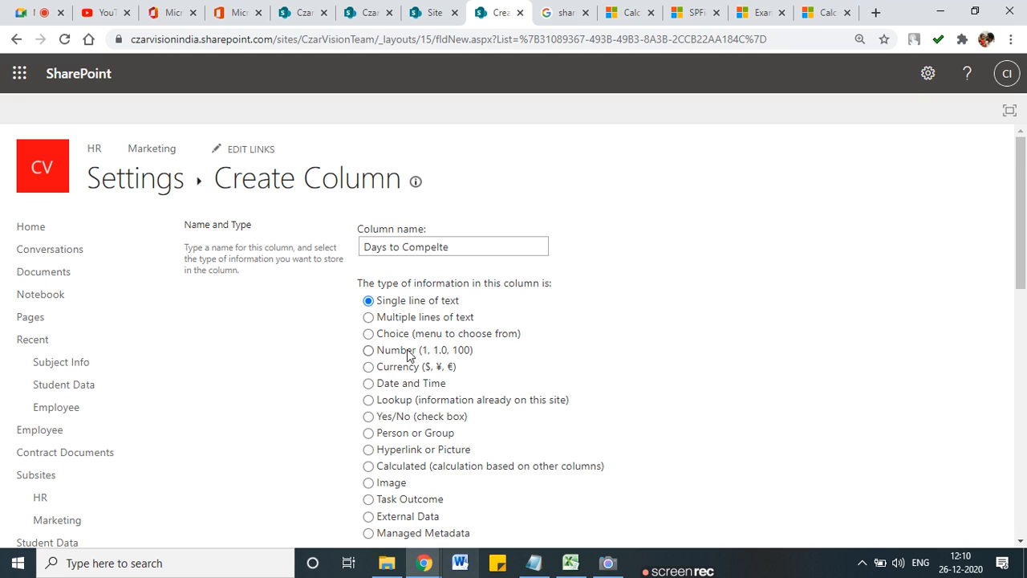
click(371, 351)
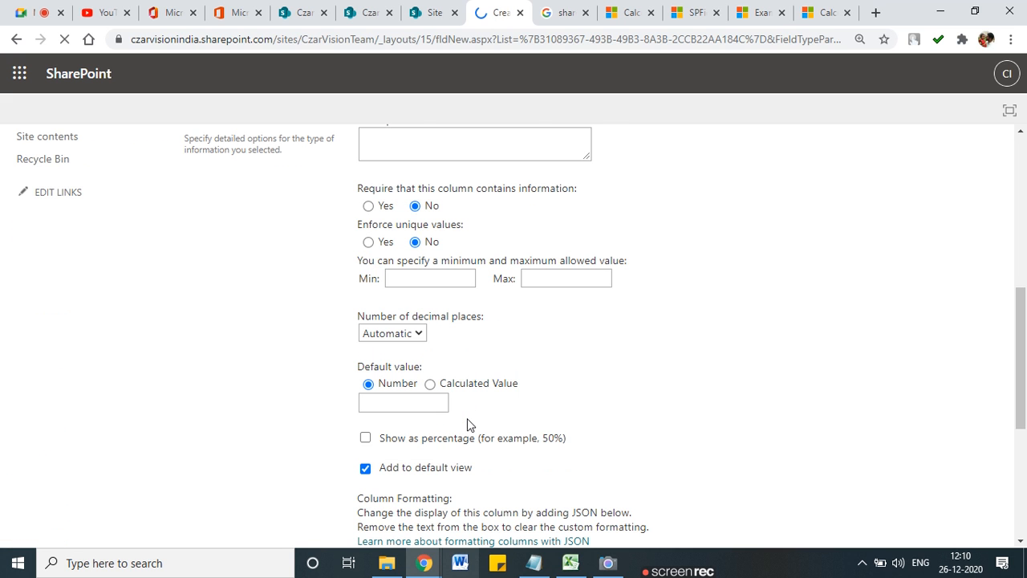
scroll(467, 418, down, 4)
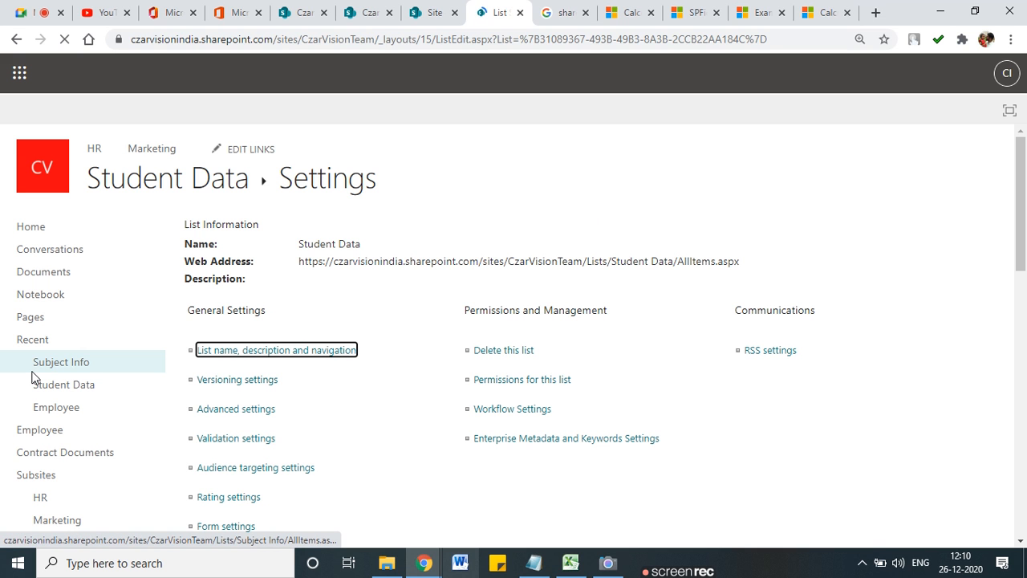
scroll(235, 371, down, 15)
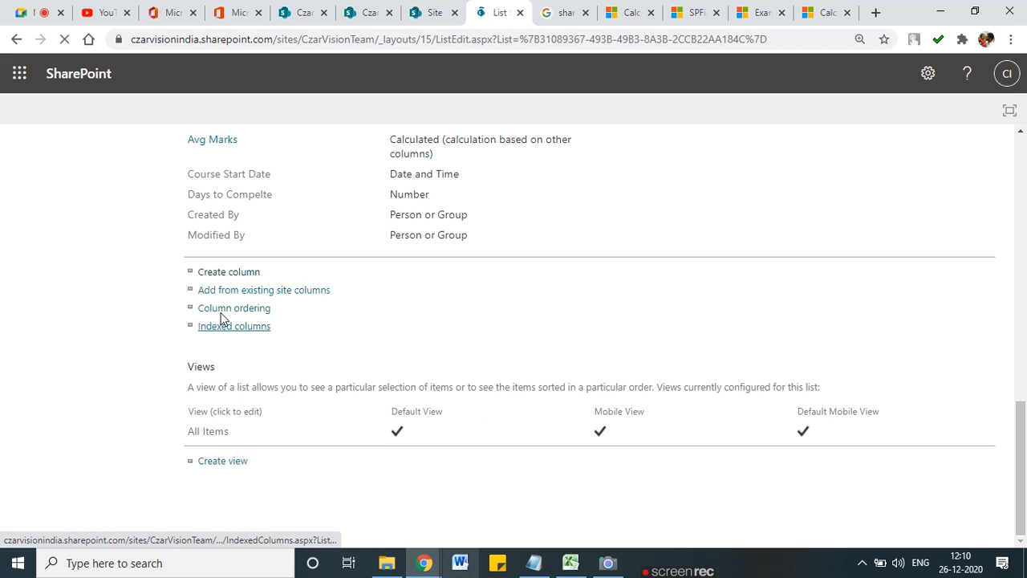
Step: Name a new column 'Course Expire' and set its type to Calculated
click(217, 273)
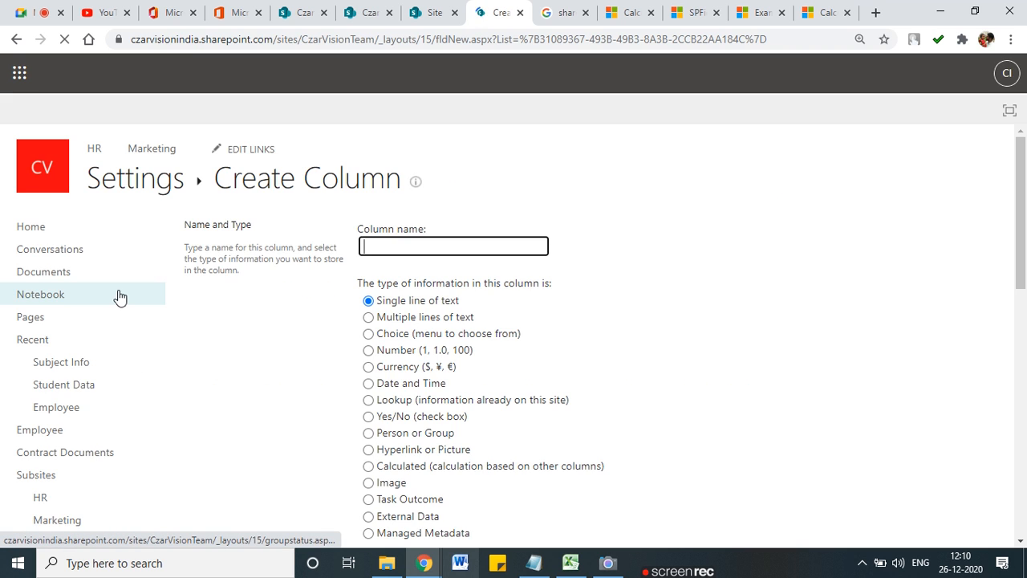
text(Course E)
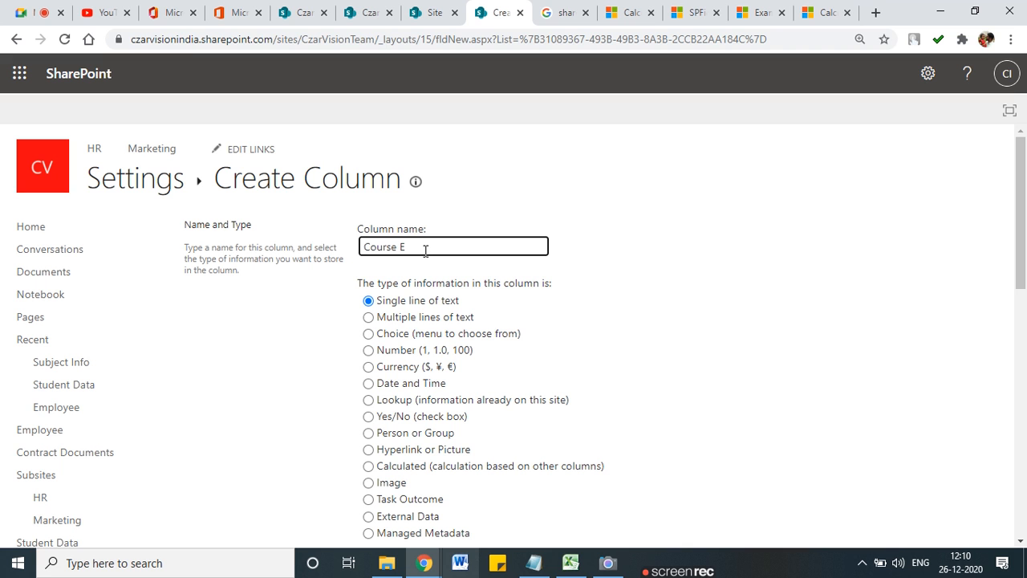
text(xpire)
scroll(424, 350, down, 4)
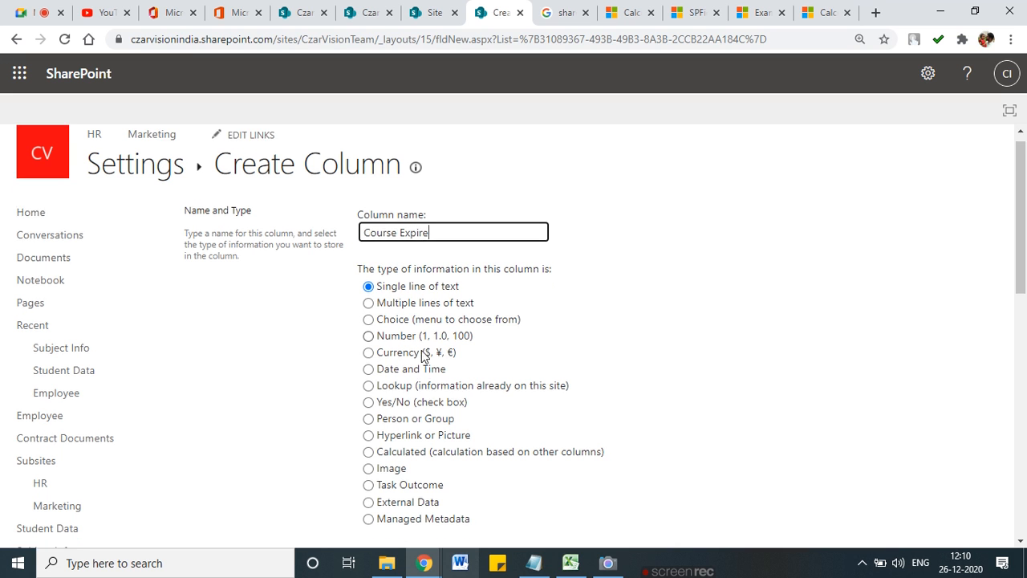
scroll(392, 381, up, 2)
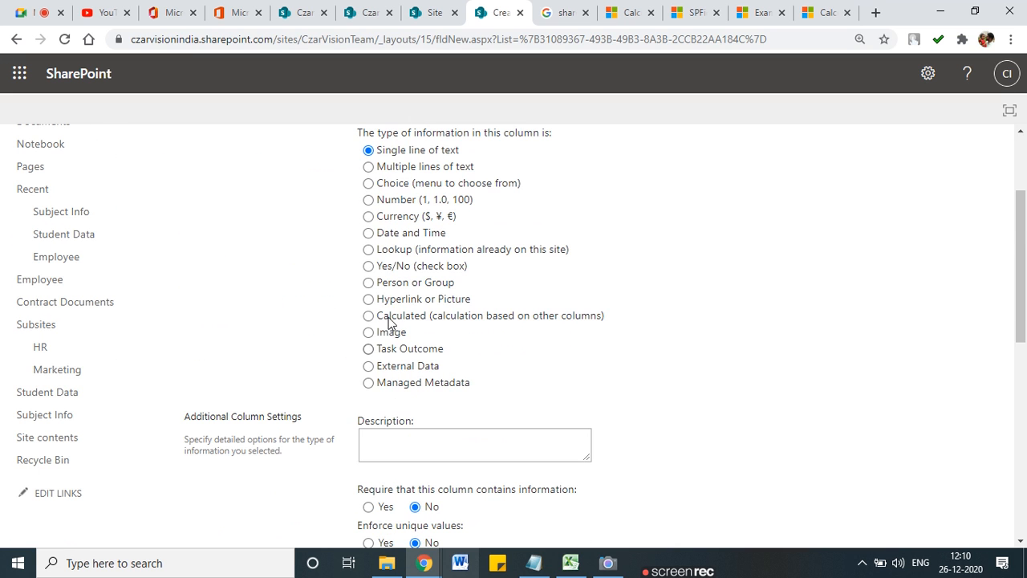
click(368, 233)
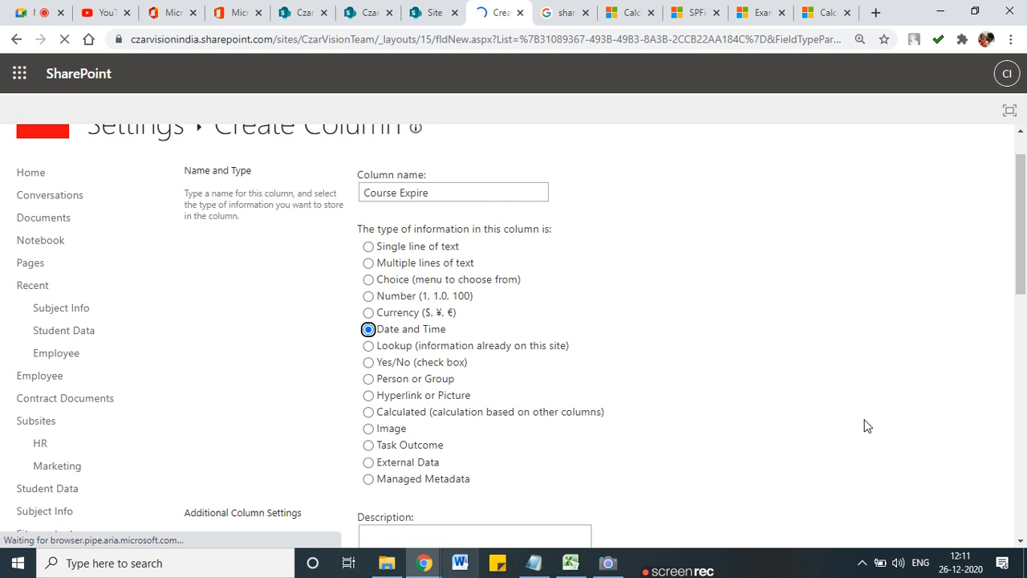
scroll(883, 458, down, 10)
scroll(360, 305, up, 4)
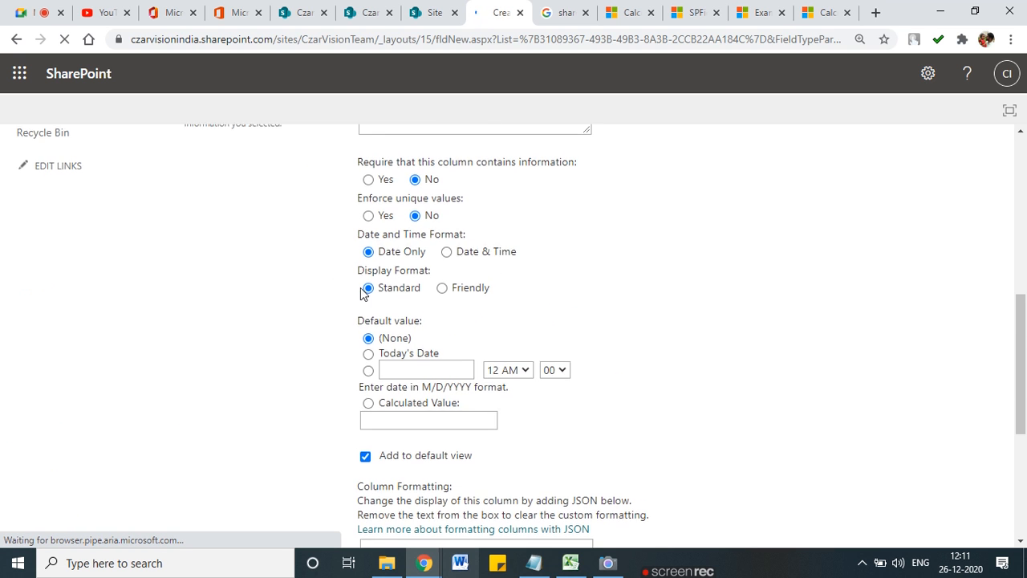
scroll(360, 293, up, 4)
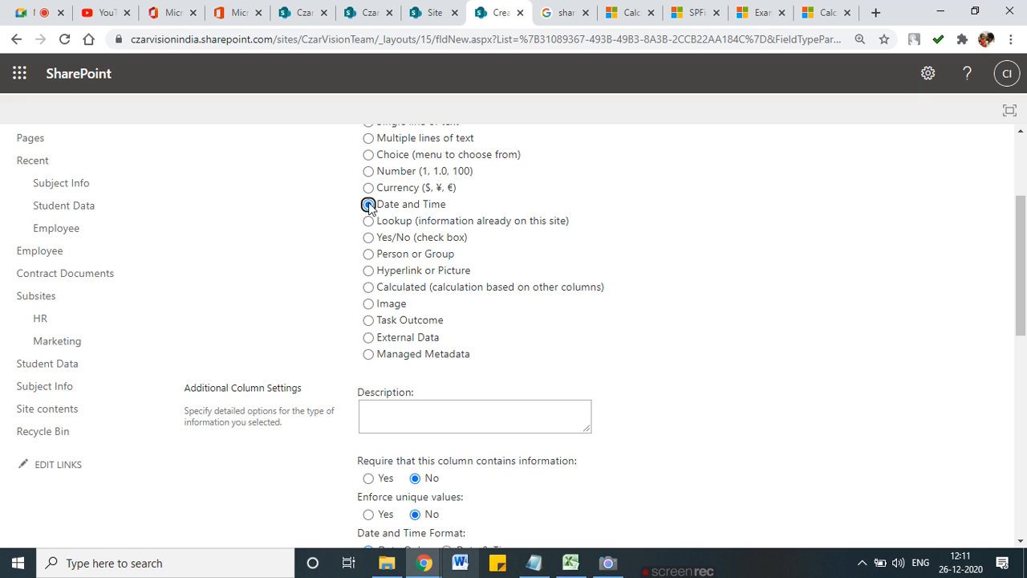
click(369, 288)
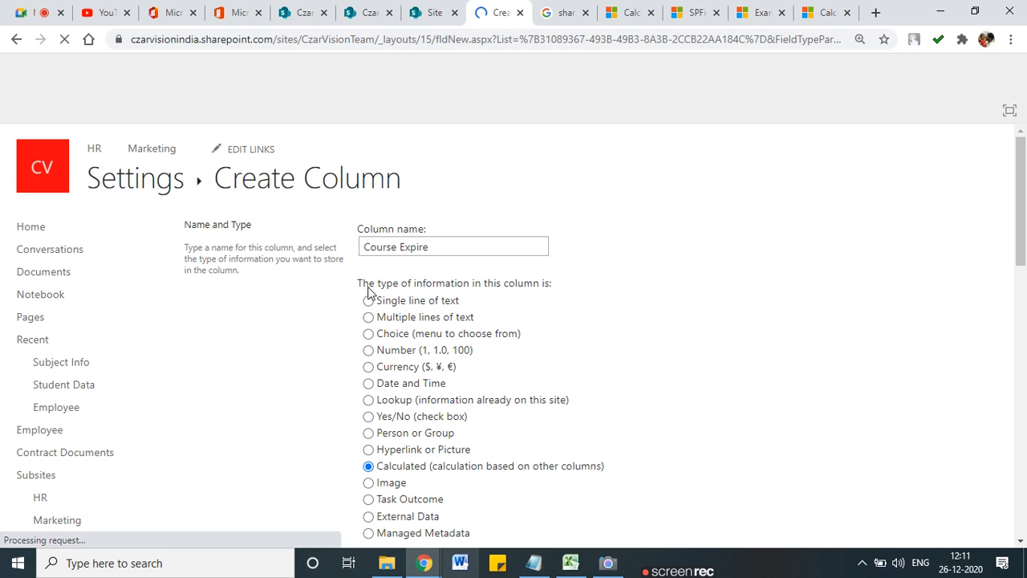
click(814, 9)
Step: Find the Add dates example and select the formula =[Column1]+[Column2]
scroll(470, 382, down, 15)
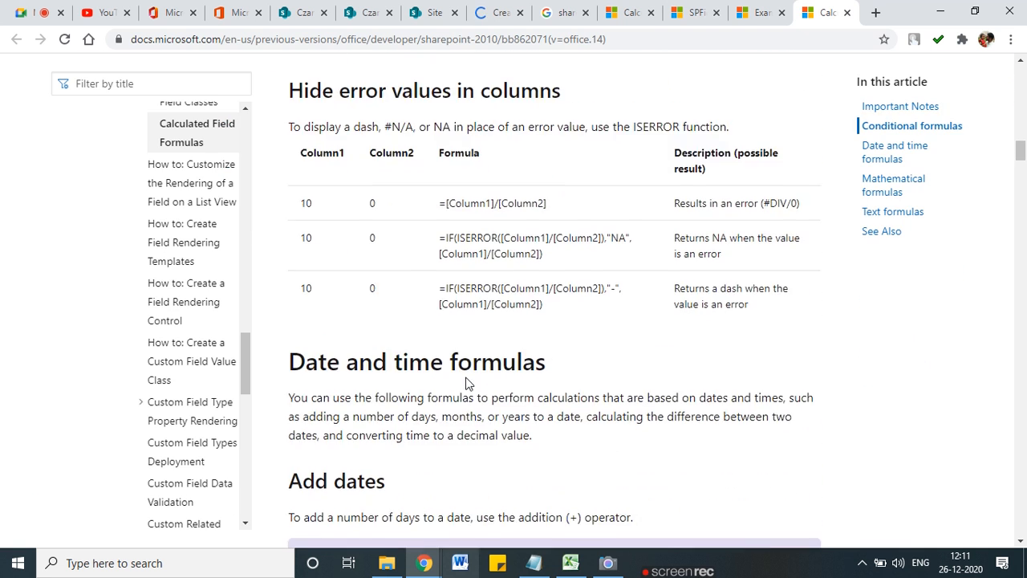
scroll(470, 383, down, 5)
scroll(467, 376, up, 5)
scroll(462, 373, down, 3)
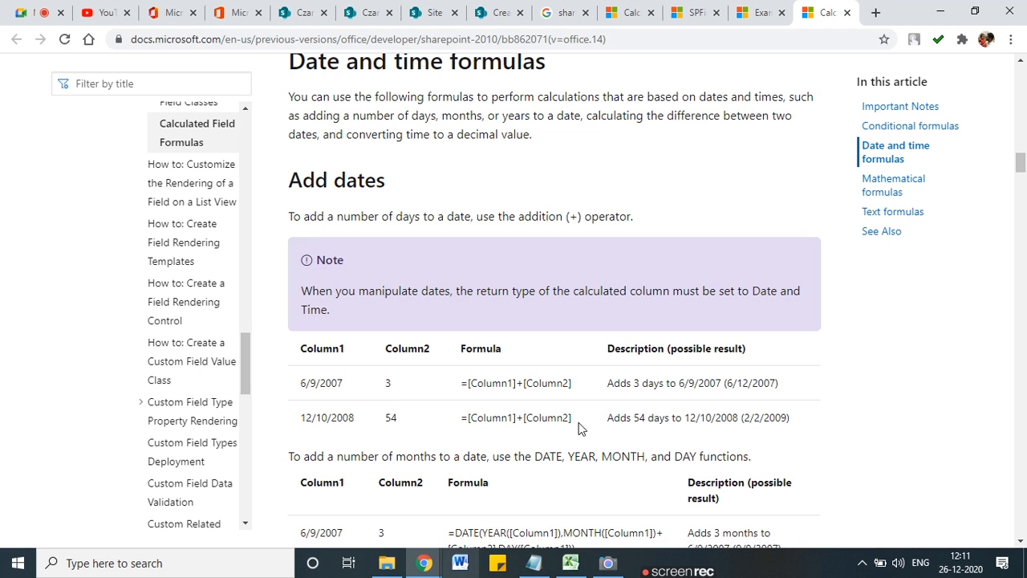
drag(573, 418, 463, 419)
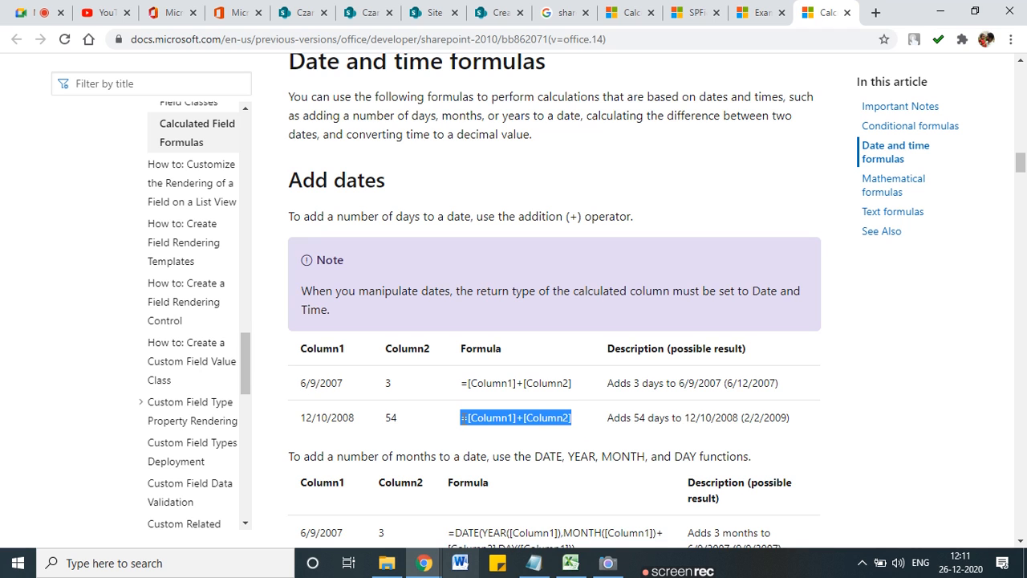
Step: Build the formula [Course Start Date]+[Days to Compelte] from the Insert Column list
click(498, 13)
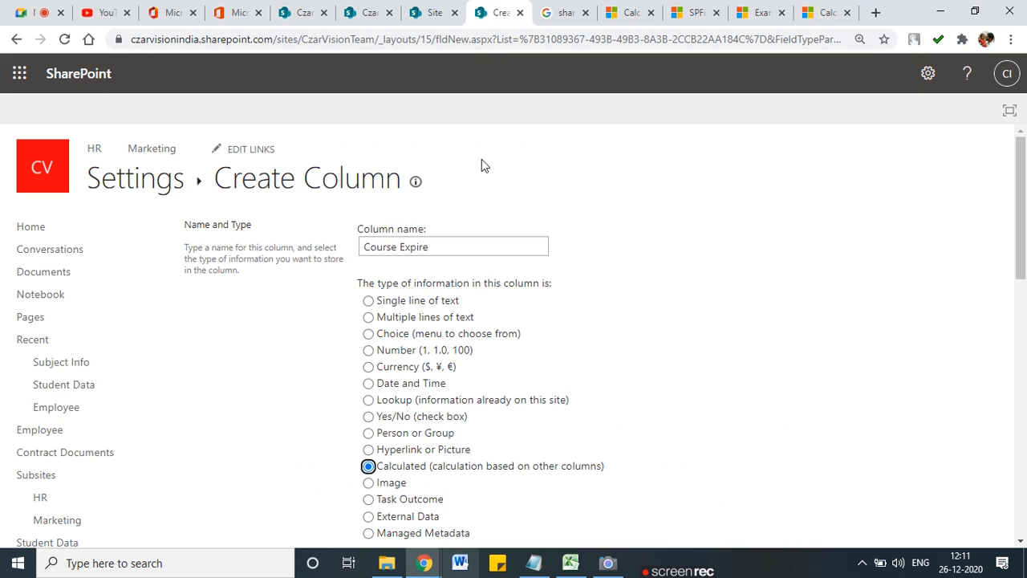
scroll(516, 301, down, 9)
scroll(516, 301, up, 5)
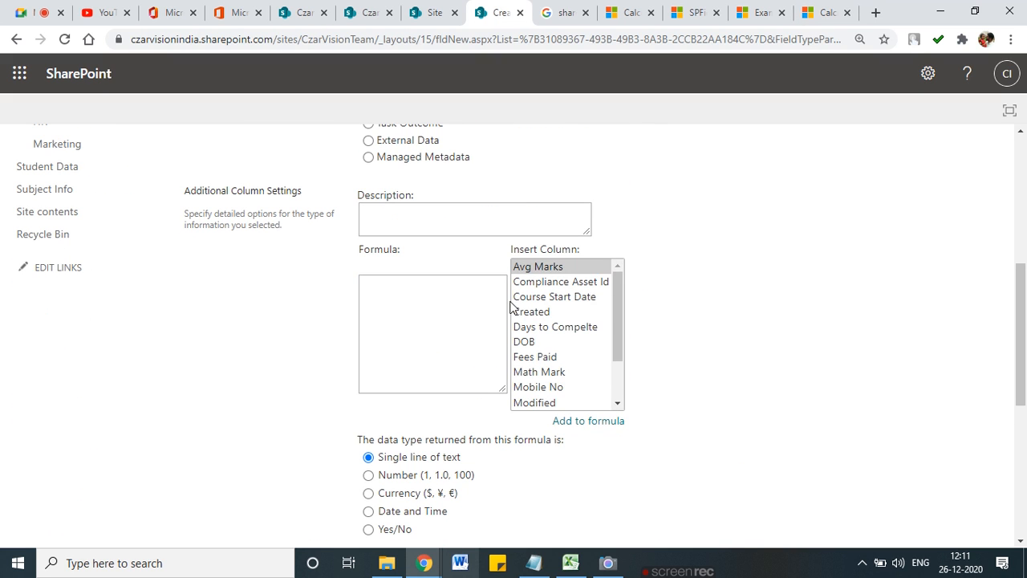
mouse_move(613, 319)
mouse_down()
mouse_move(619, 370)
mouse_move(618, 319)
mouse_up()
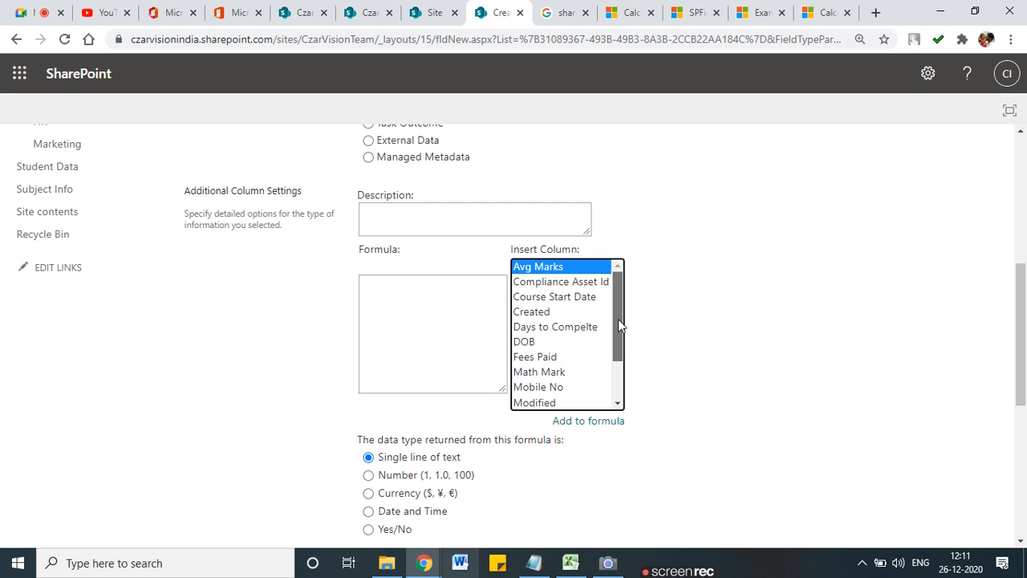
double_click(551, 297)
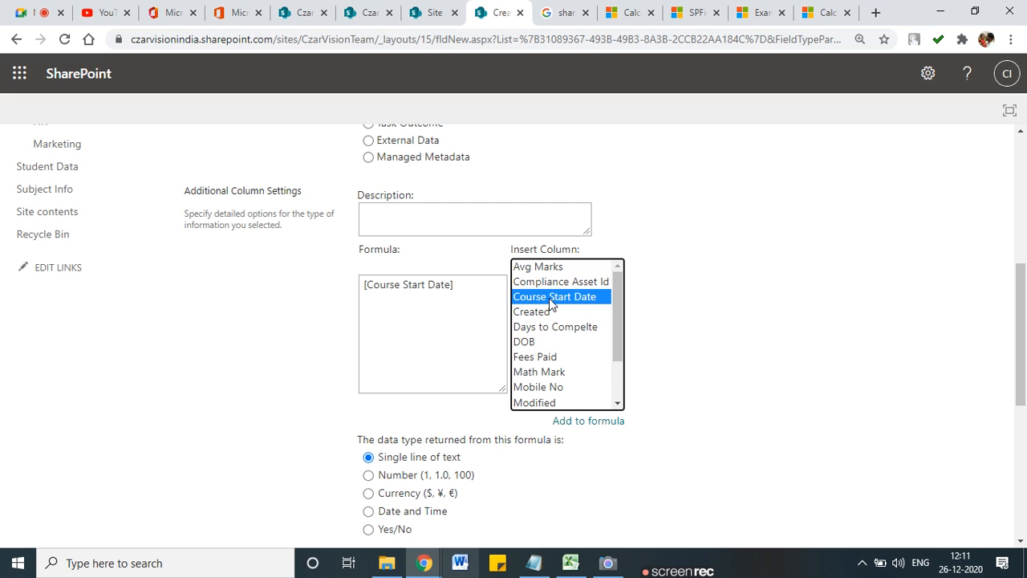
click(467, 279)
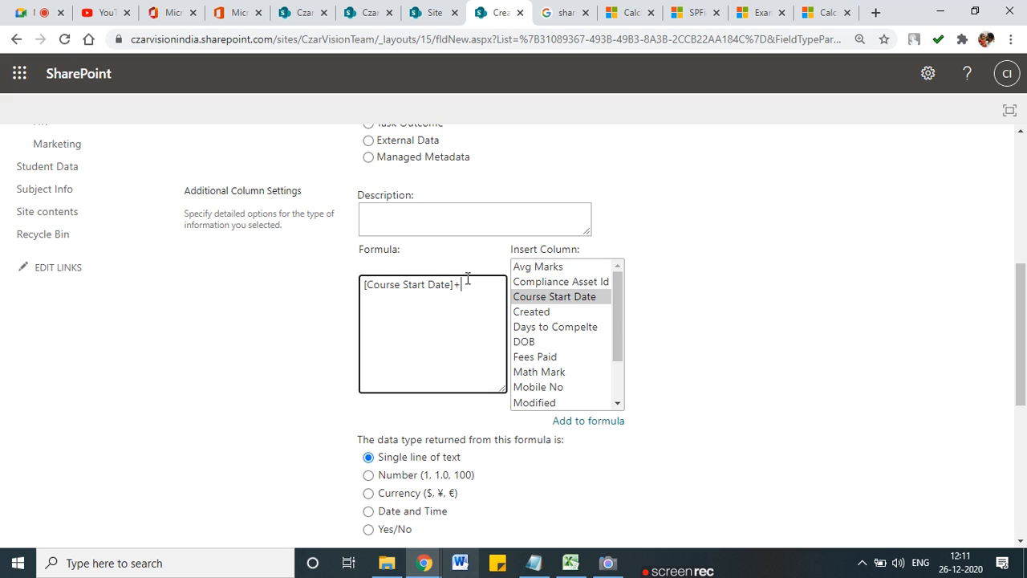
click(559, 328)
double_click(559, 328)
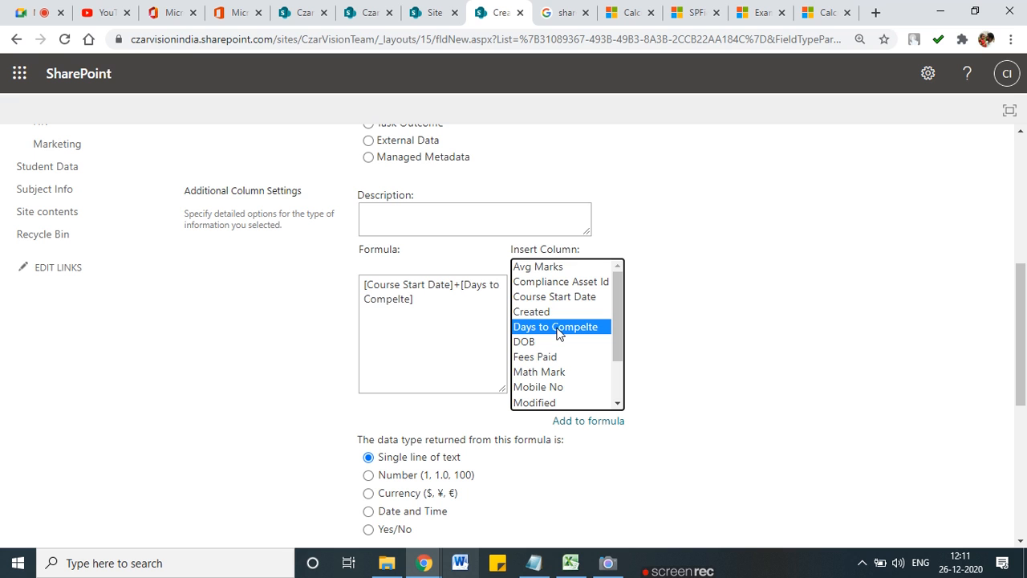
click(461, 333)
Step: Make the formula return Date and Time as Date Only, and mark up both formula columns
scroll(460, 333, down, 4)
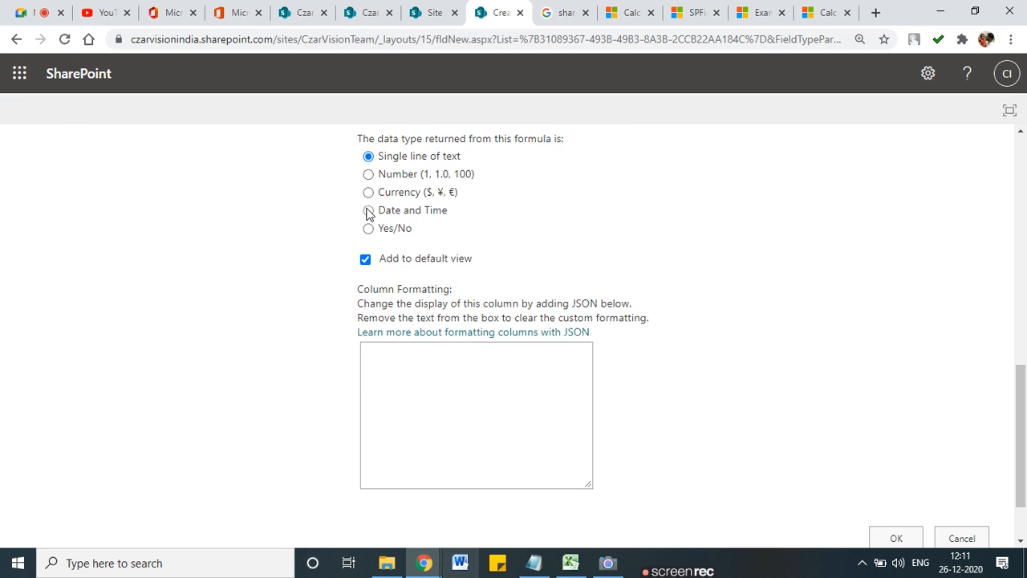
click(369, 211)
scroll(902, 380, down, 2)
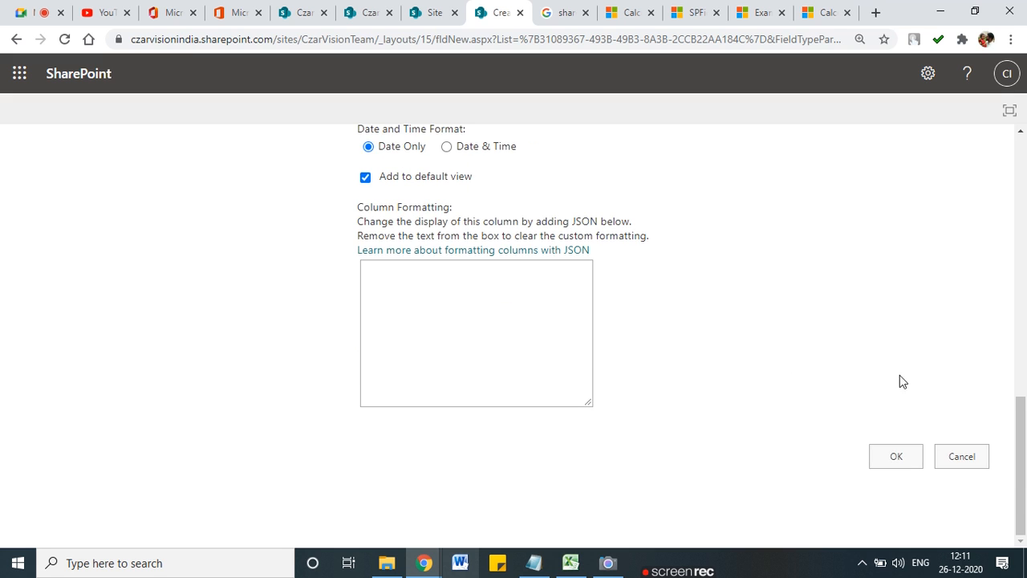
scroll(395, 321, up, 3)
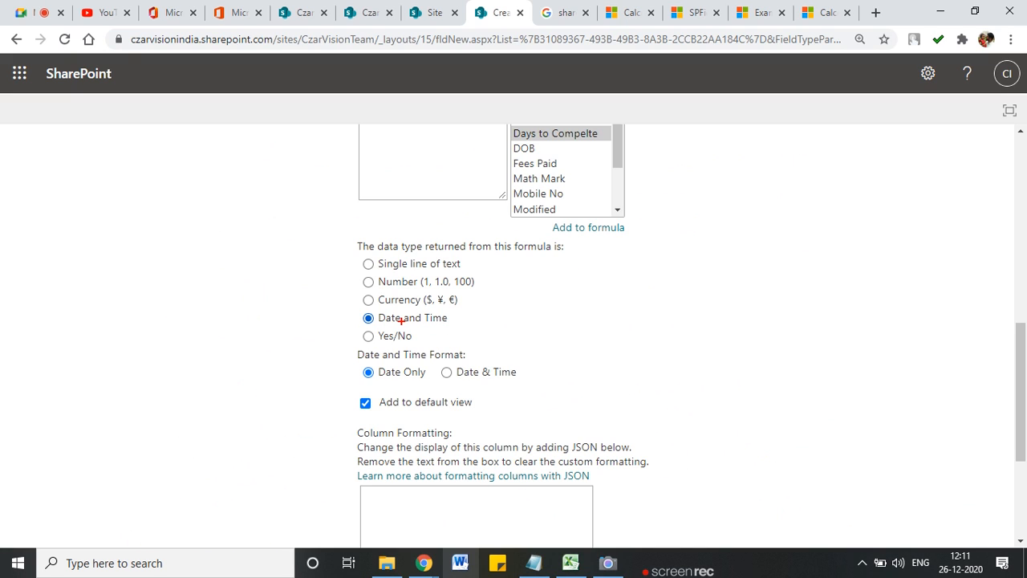
scroll(404, 323, up, 3)
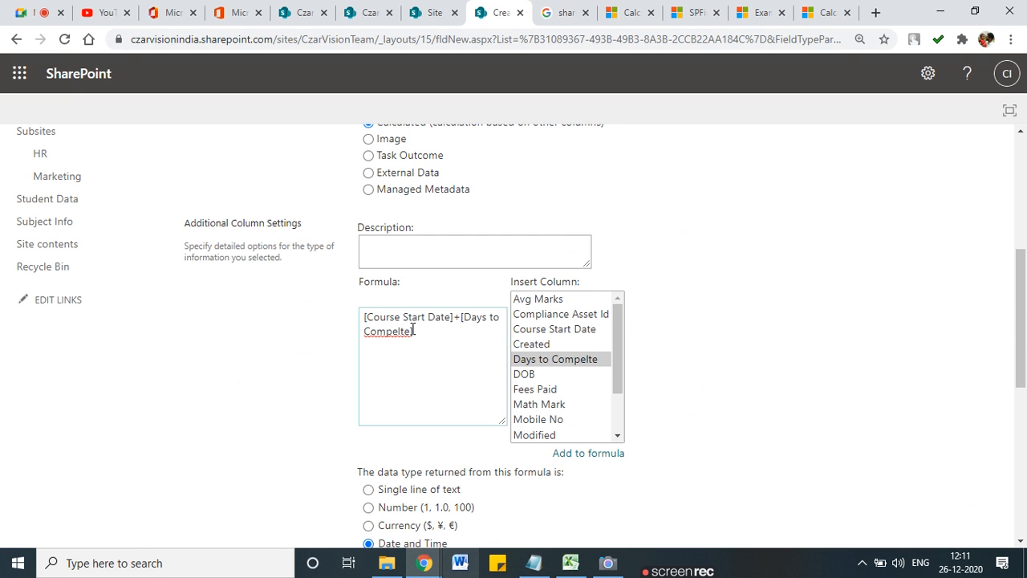
drag(374, 323, 423, 296)
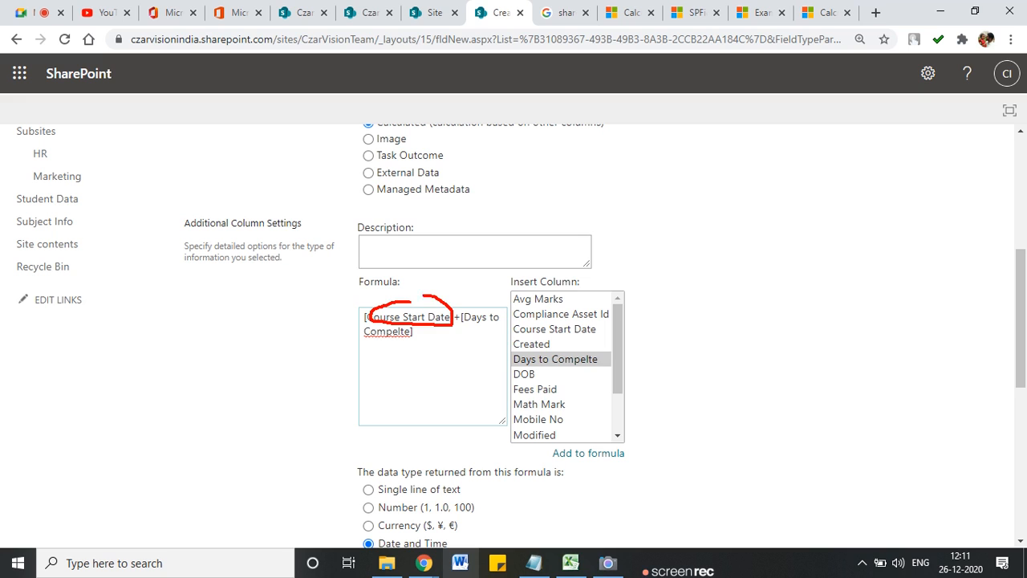
drag(437, 335, 485, 320)
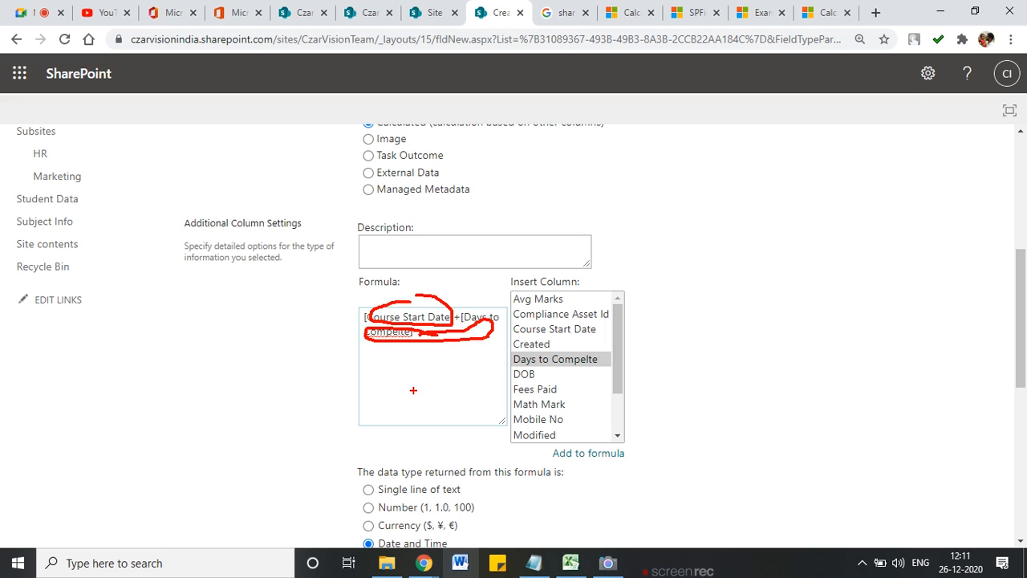
scroll(482, 394, down, 10)
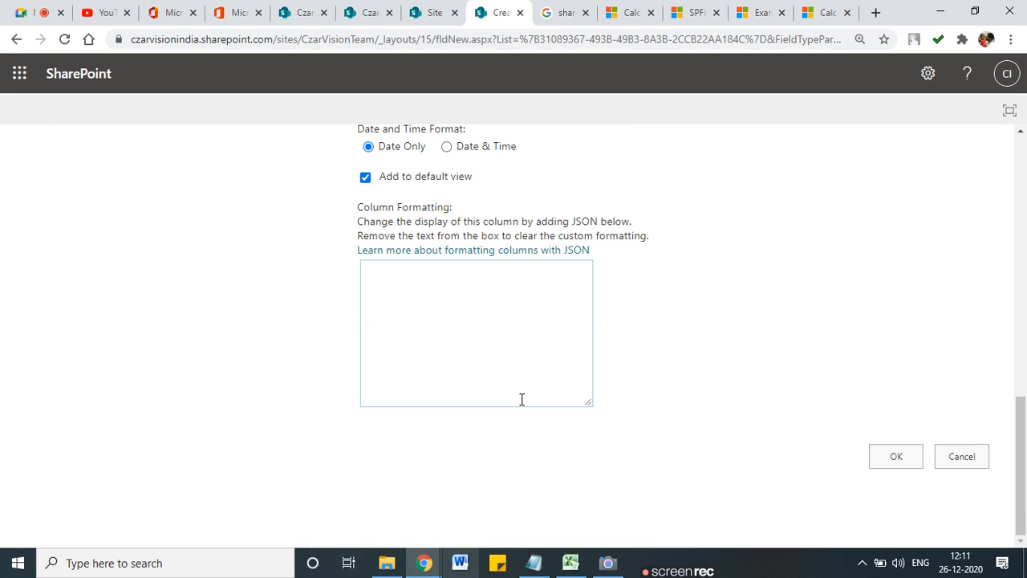
Step: Save the Course Expire column, go back to Student Data, and start a new item
click(888, 455)
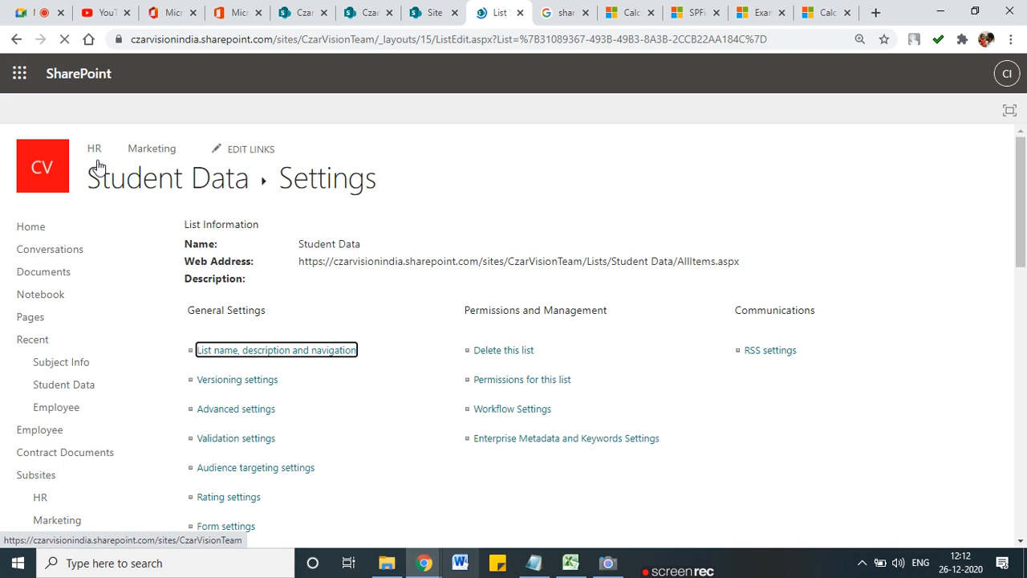
click(201, 215)
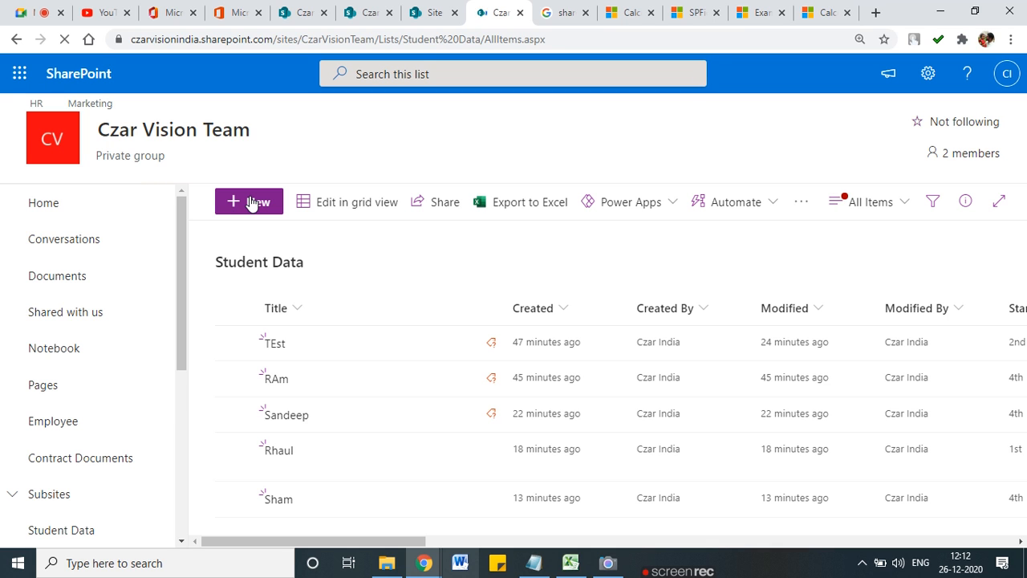
click(252, 203)
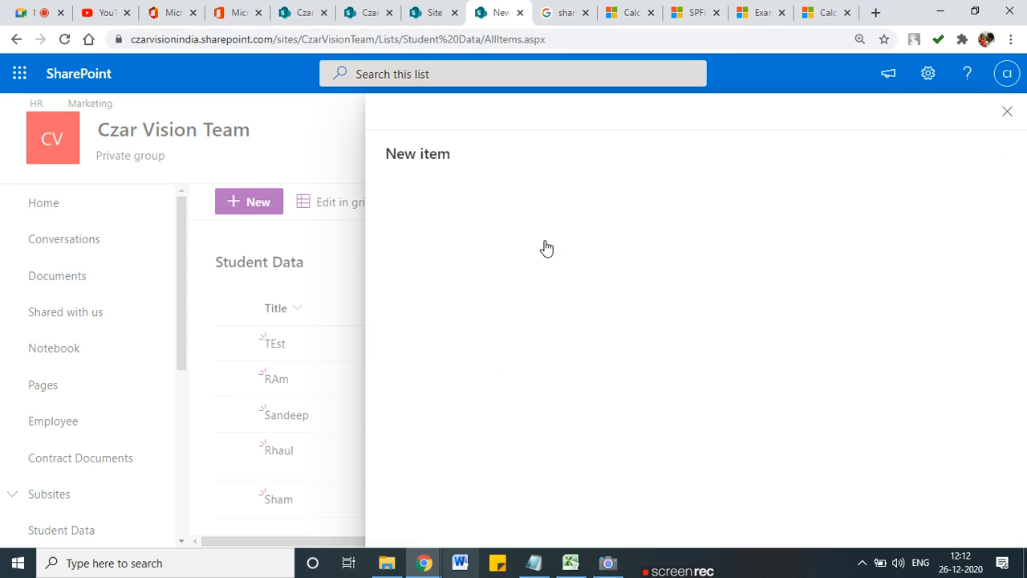
Step: Start a new student with title 'A', standard 5th, a mobile number and fees paid 35435
text(TEst)
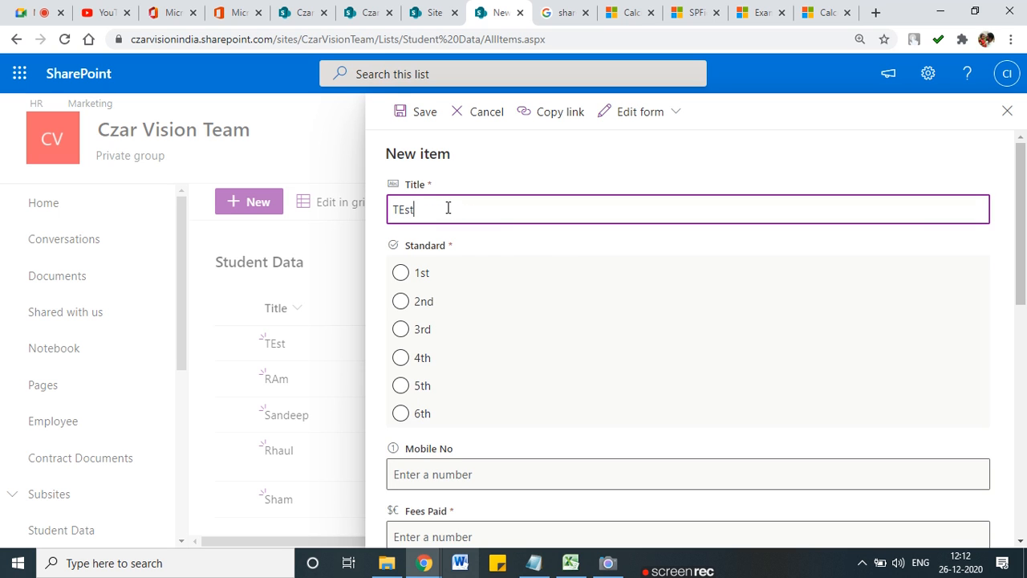
key(Tab)
key(shift+Tab)
key(BackSpace)
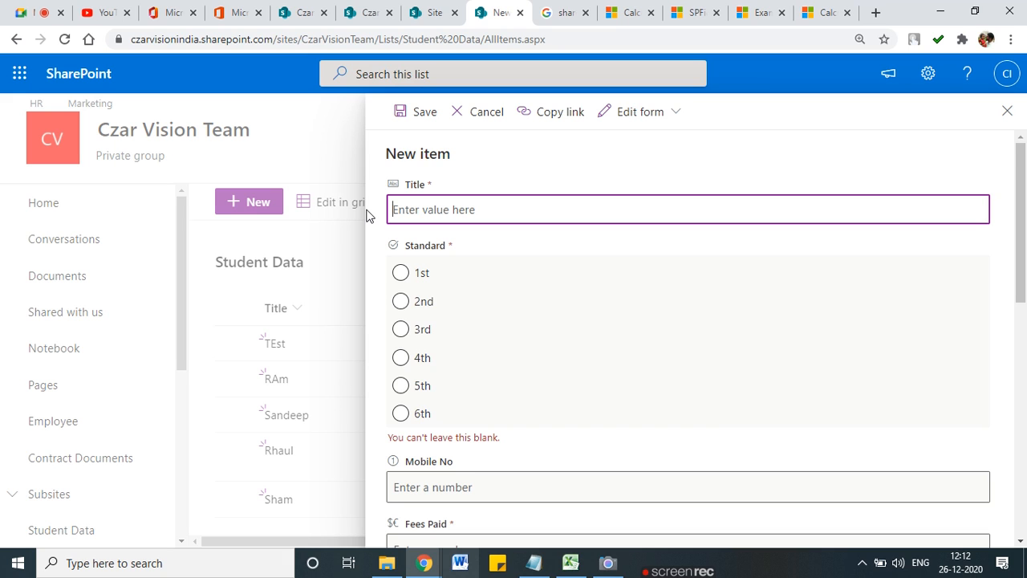
text(Apurva)
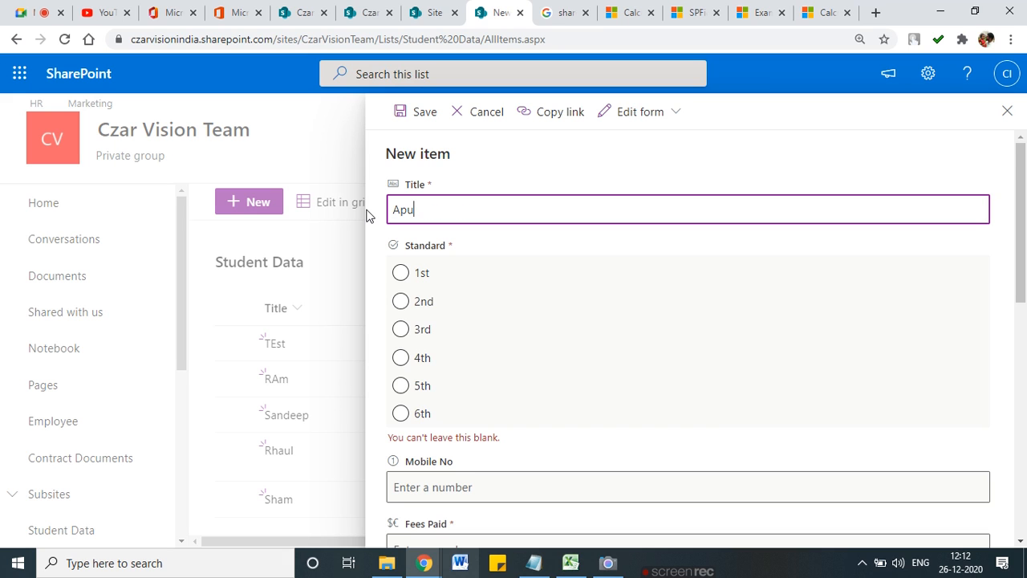
click(403, 385)
scroll(454, 401, down, 2)
click(454, 324)
text(66666)
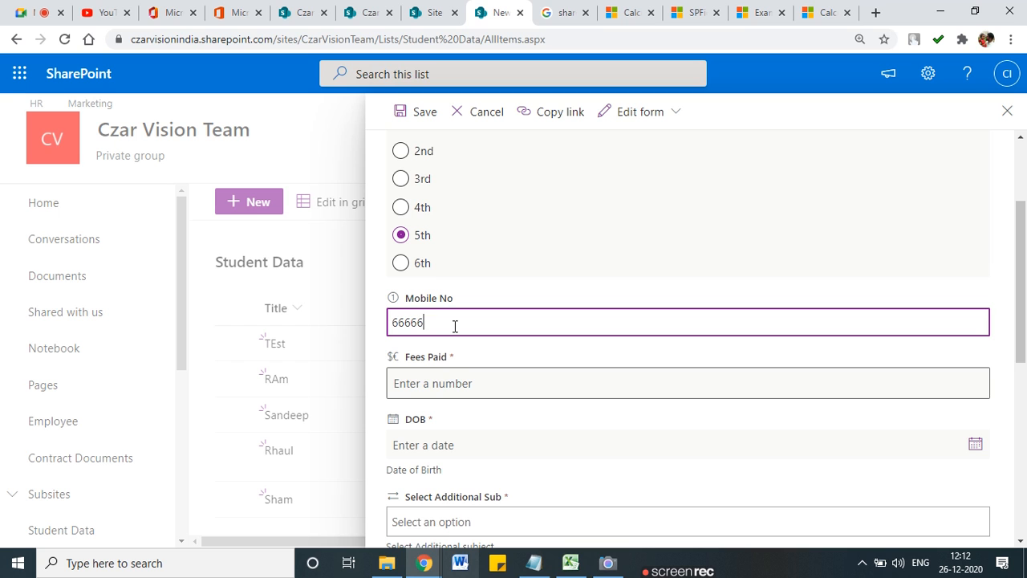
text(6666)
click(437, 383)
text(35435)
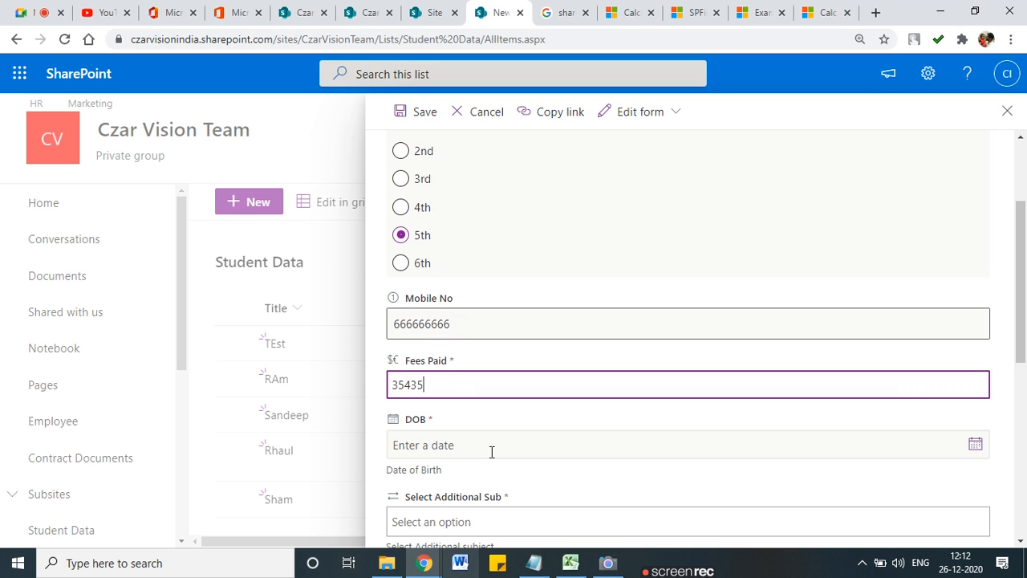
Step: Set date of birth 12/24/2020, additional subject Phy, and pick the suggested mentor teacher
scroll(491, 447, down, 2)
click(972, 296)
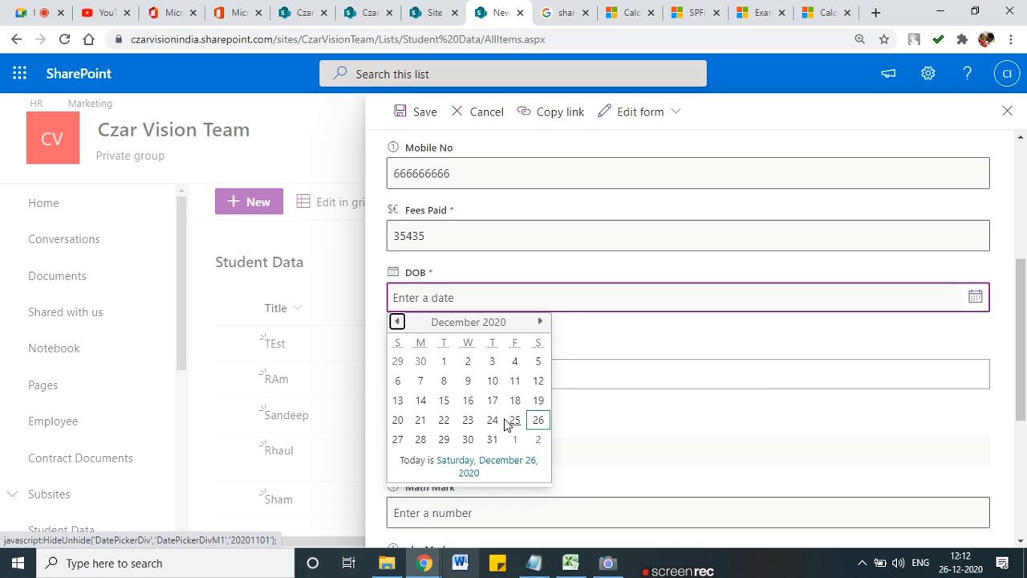
click(492, 420)
click(429, 379)
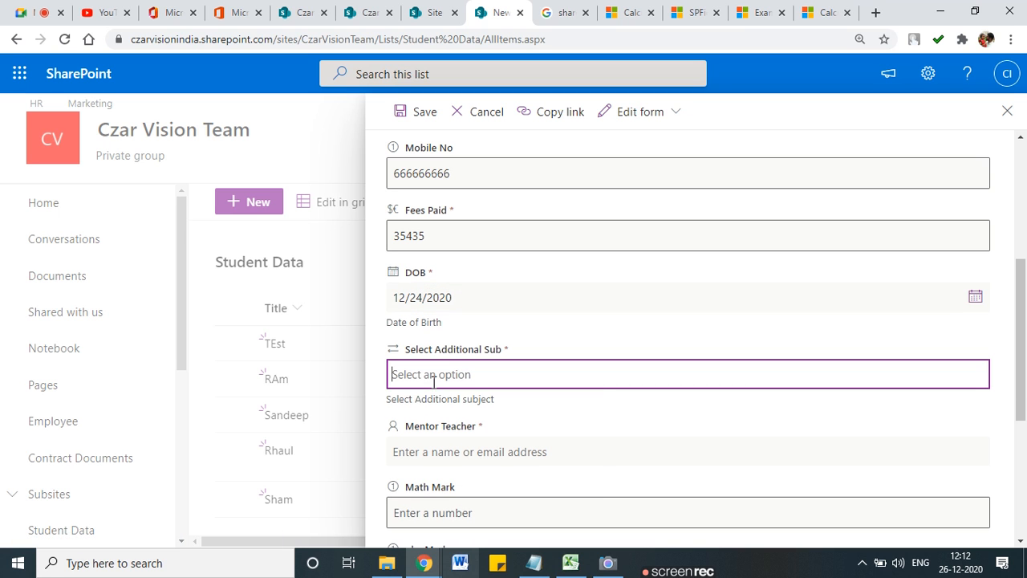
click(424, 436)
scroll(431, 437, down, 2)
click(443, 298)
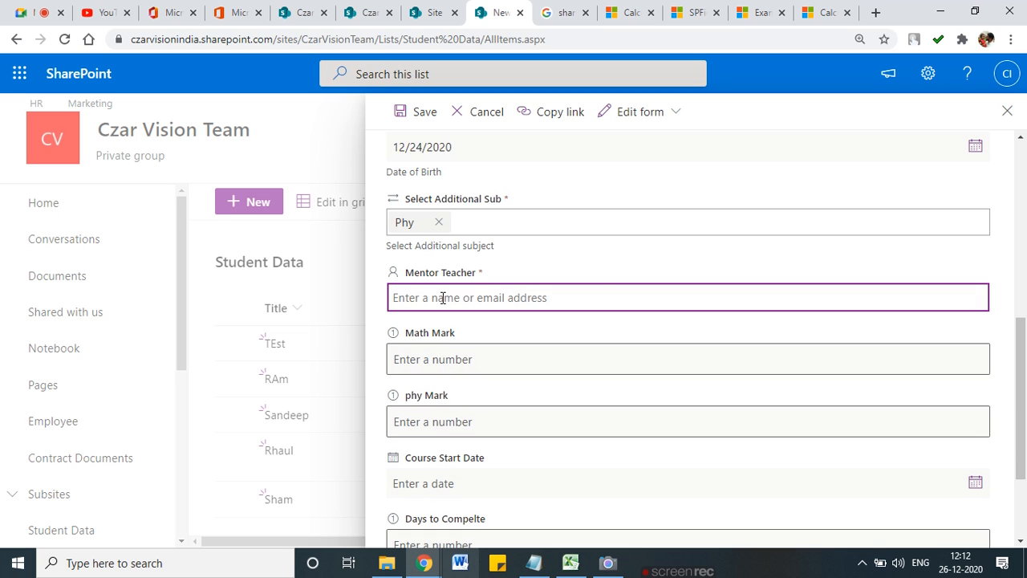
text(czar)
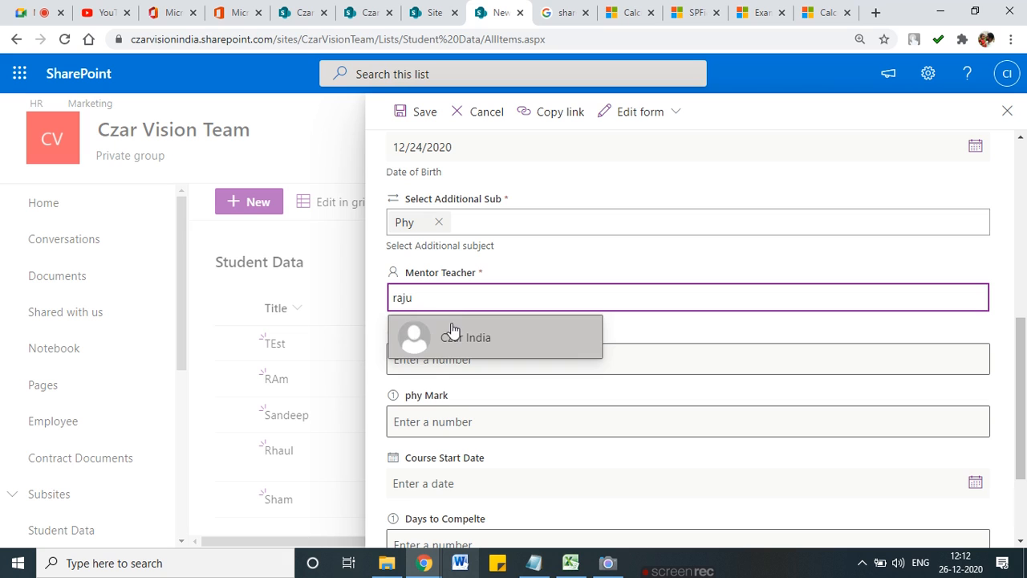
click(452, 334)
Step: Enter Math mark 45, Phy mark 67, Course Start Date 12/31/2020, 80 Days to Compelte, and save
click(441, 365)
text(45)
click(466, 419)
text(67)
scroll(470, 401, down, 2)
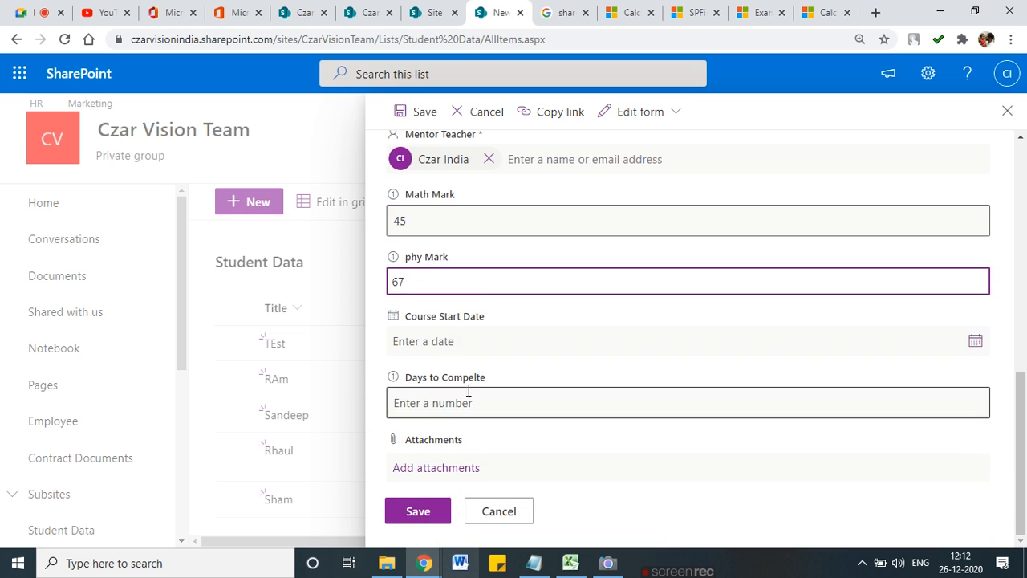
click(976, 344)
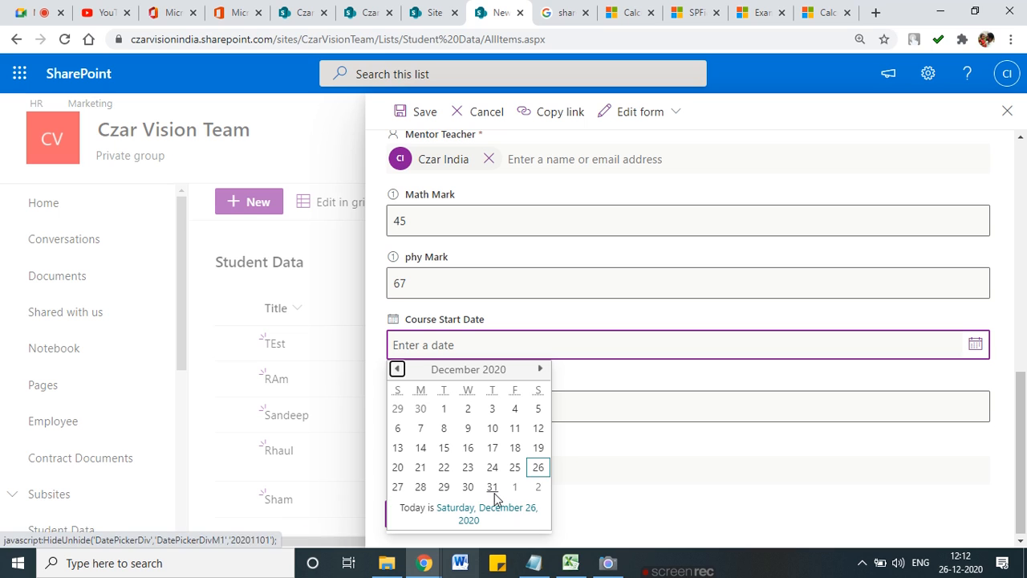
click(492, 487)
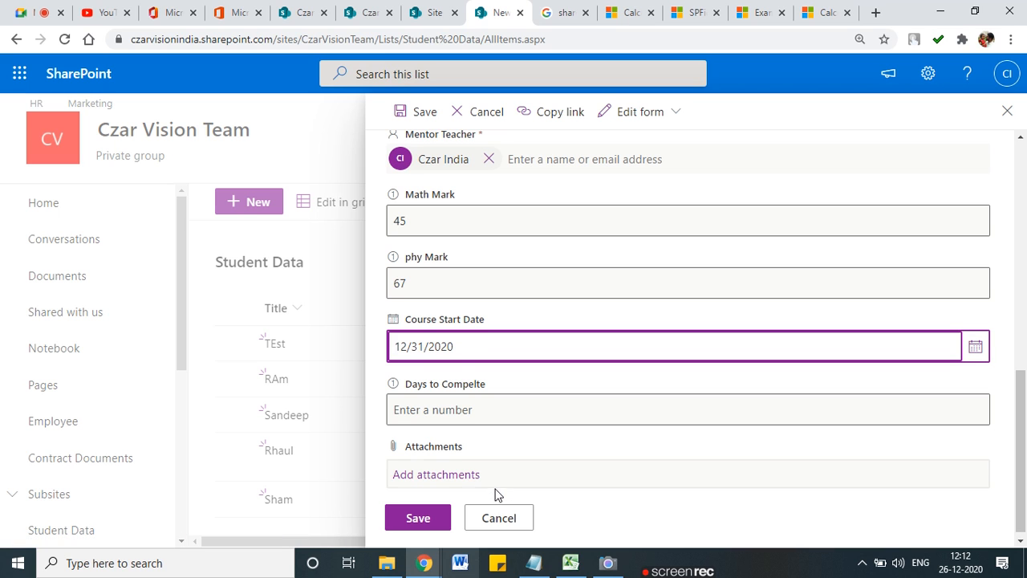
click(477, 408)
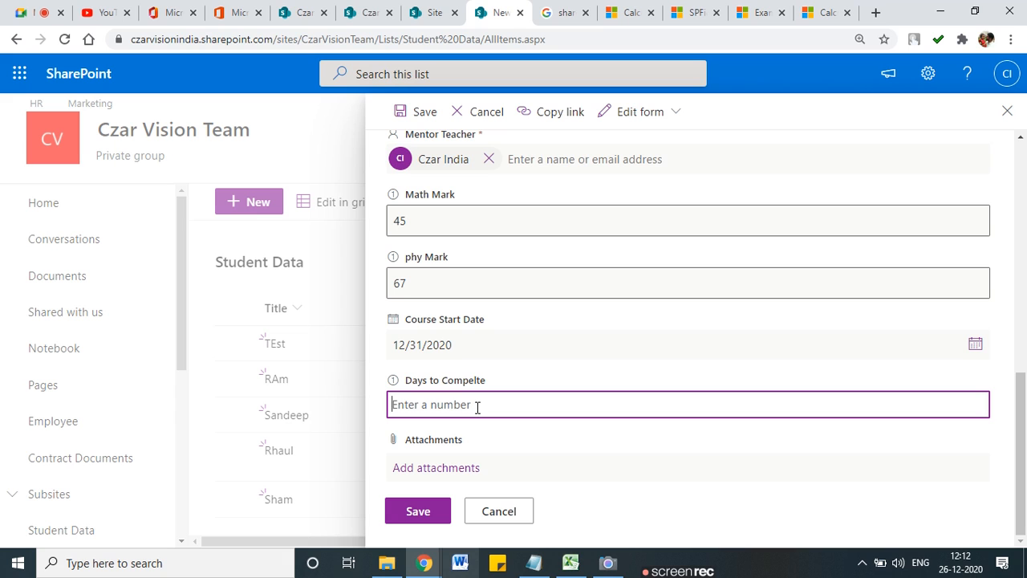
text(80)
click(418, 512)
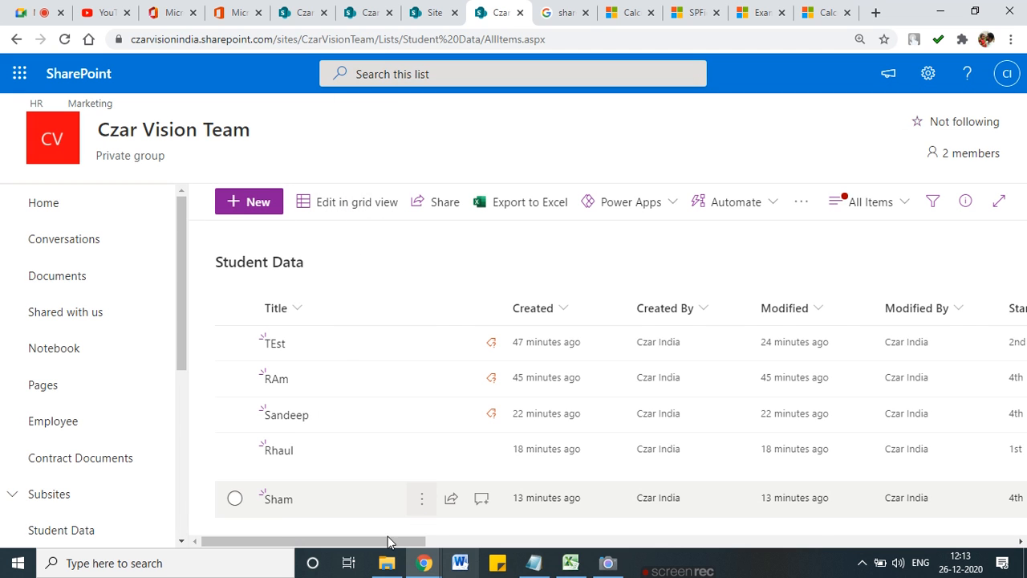
drag(397, 541, 614, 541)
scroll(730, 526, right, 10)
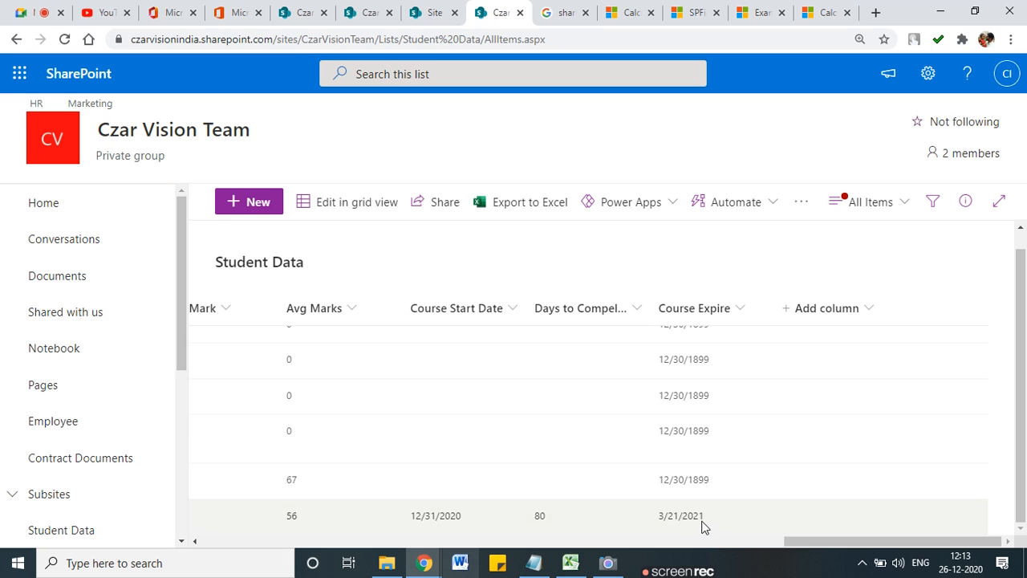
mouse_move(715, 515)
mouse_down()
mouse_move(712, 506)
mouse_move(643, 511)
mouse_up()
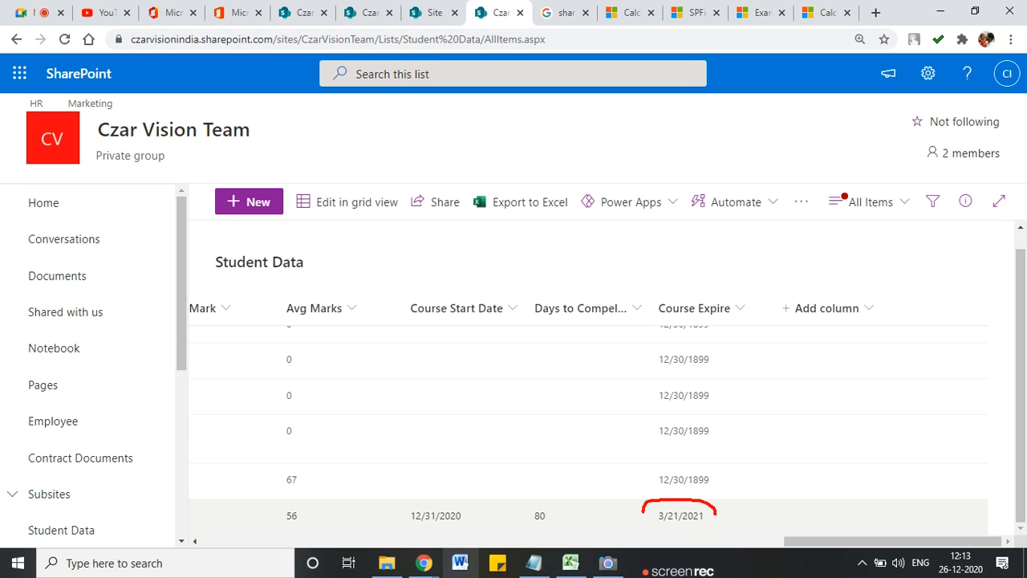
drag(464, 507, 417, 504)
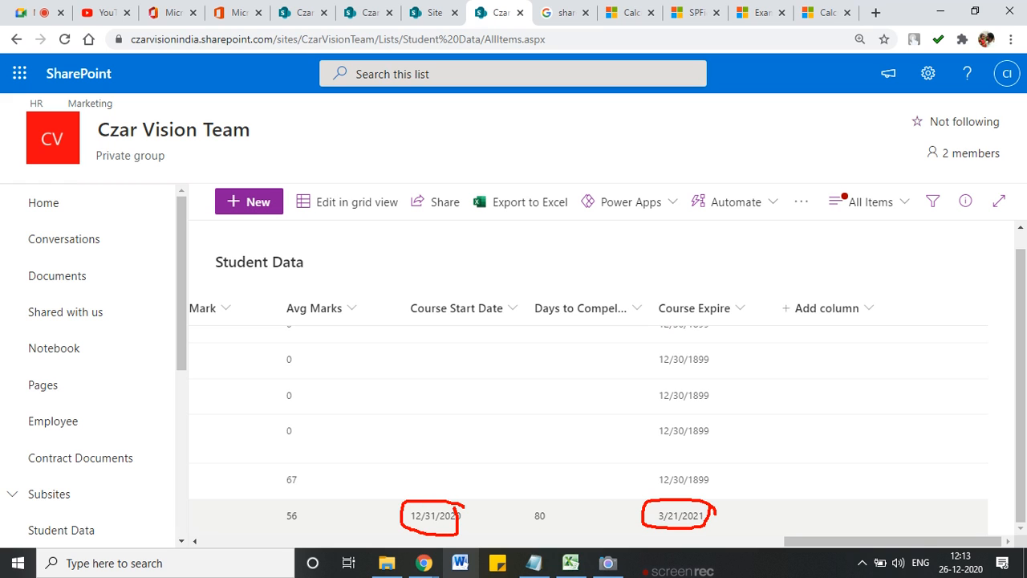
mouse_move(561, 520)
mouse_down()
mouse_move(542, 498)
mouse_move(631, 486)
mouse_move(638, 522)
mouse_up()
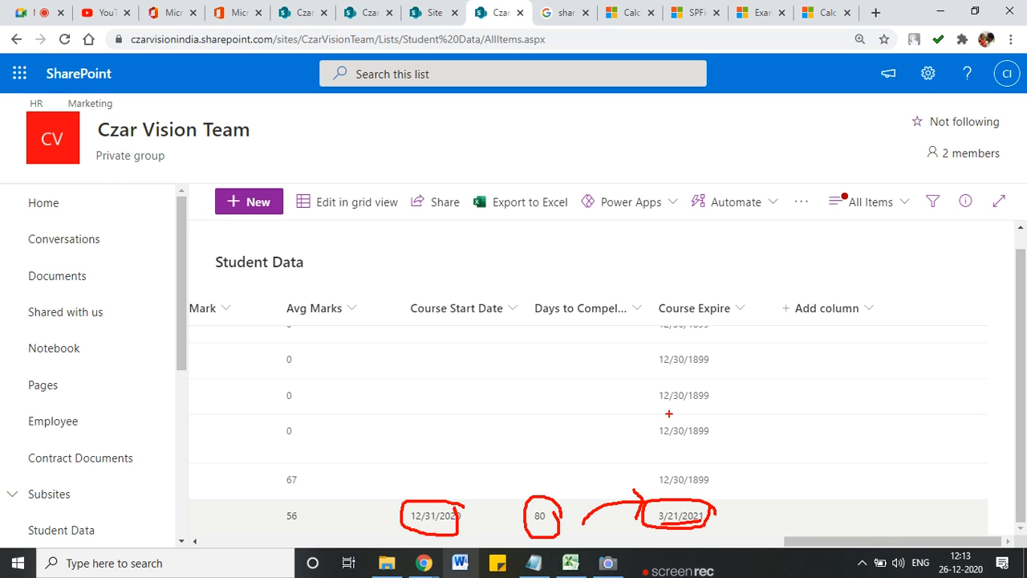
scroll(695, 433, up, 1)
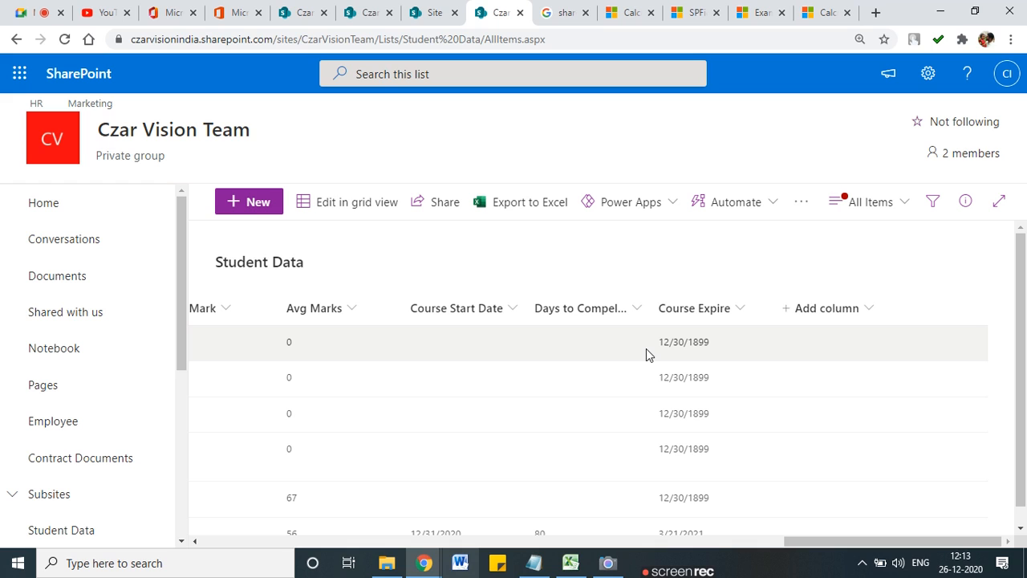
mouse_move(654, 341)
mouse_down()
mouse_move(665, 352)
mouse_move(708, 326)
mouse_move(651, 340)
mouse_move(697, 384)
mouse_up()
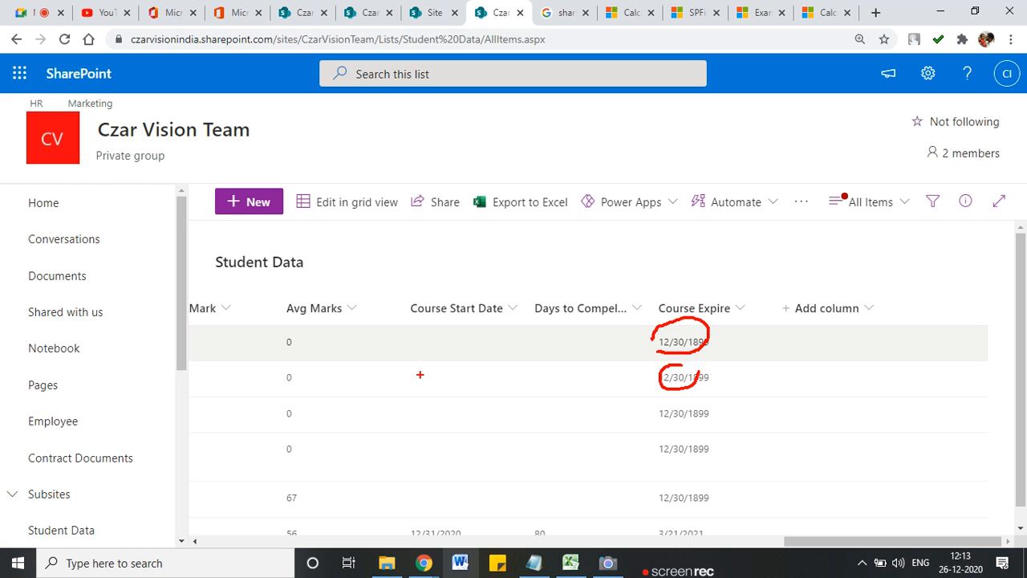
drag(396, 432, 439, 435)
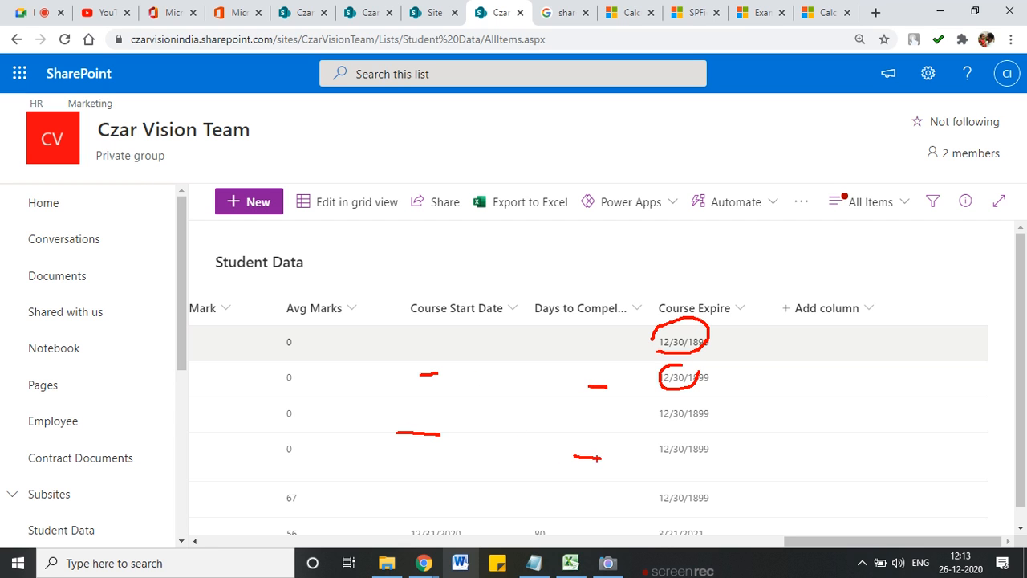
key(Escape)
scroll(152, 365, down, 2)
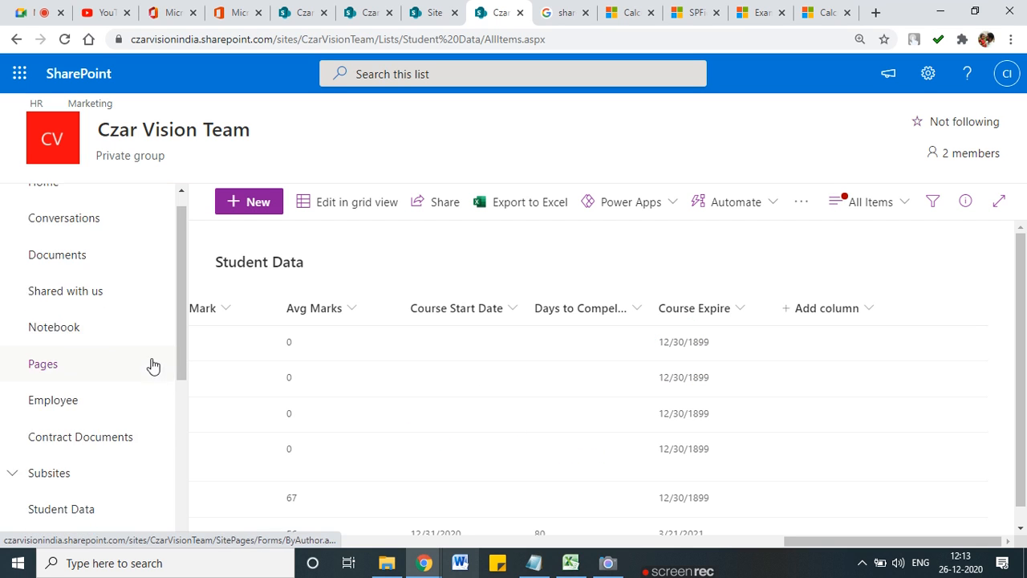
Step: Return to the calculated field formulas article and highlight the Add dates example's 6/9/2007 and 3 days
click(806, 14)
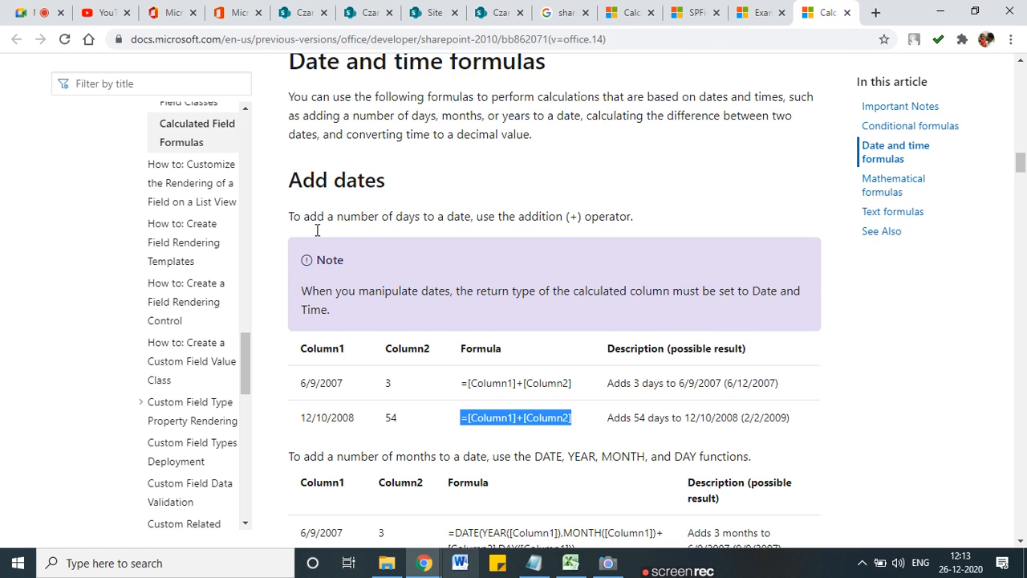
scroll(442, 269, down, 2)
triple_click(337, 382)
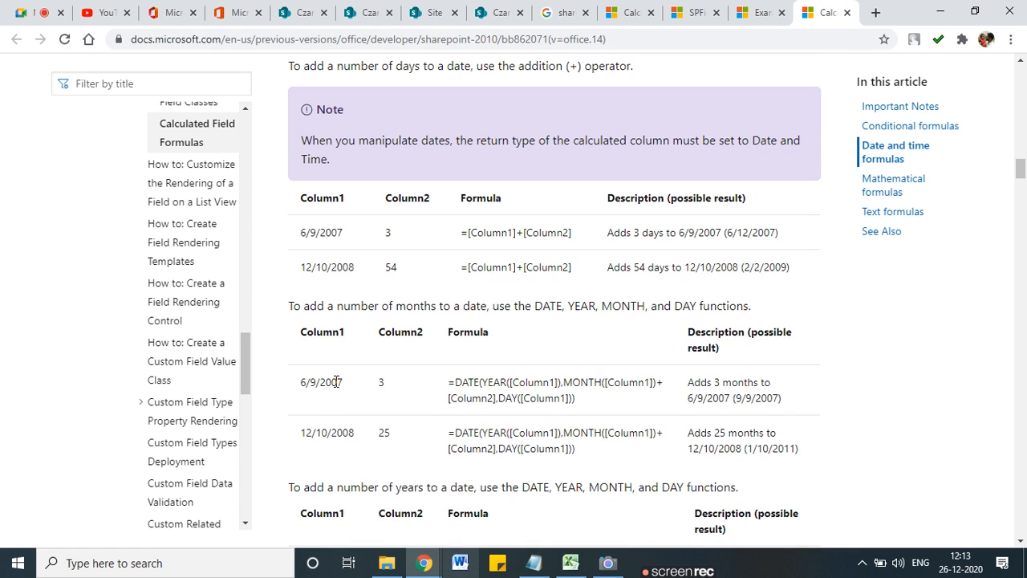
double_click(381, 383)
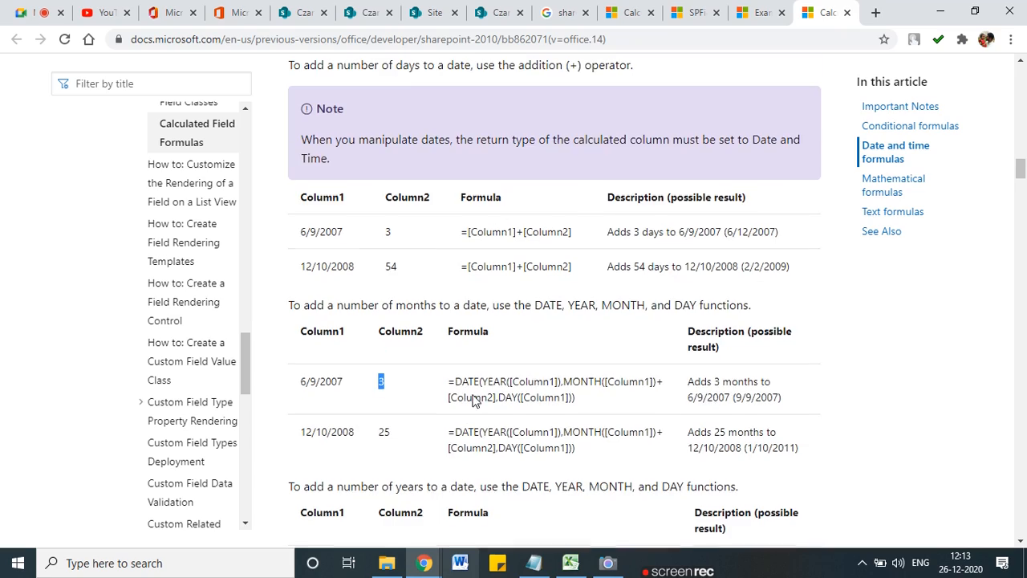
scroll(445, 399, down, 5)
scroll(358, 374, up, 14)
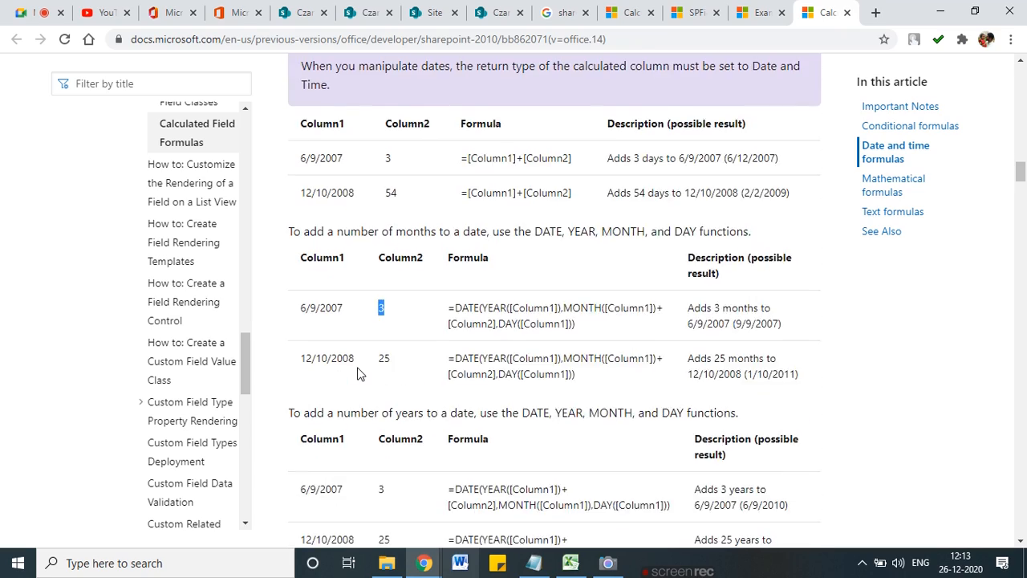
scroll(358, 375, up, 7)
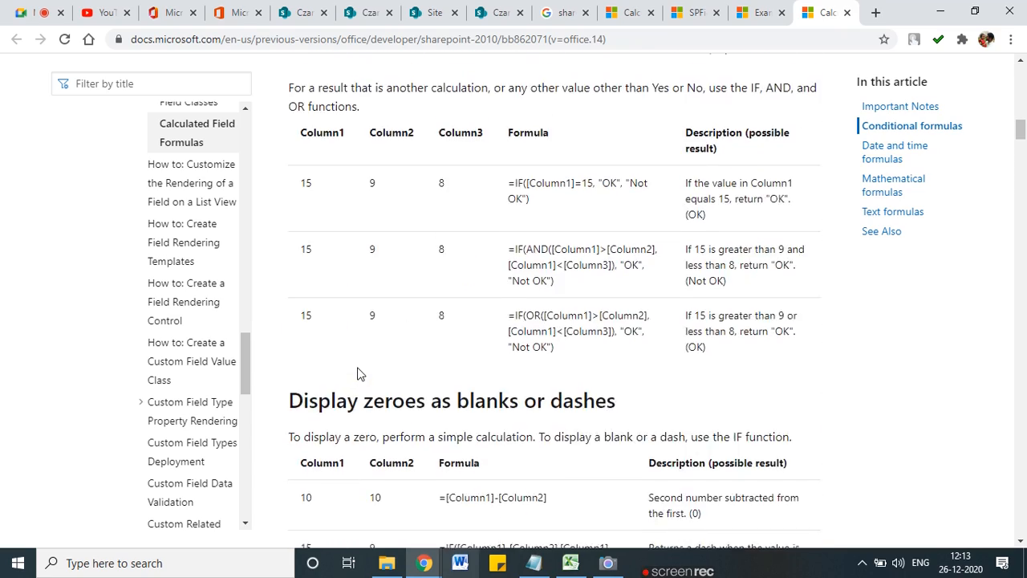
scroll(360, 371, down, 5)
scroll(361, 366, down, 6)
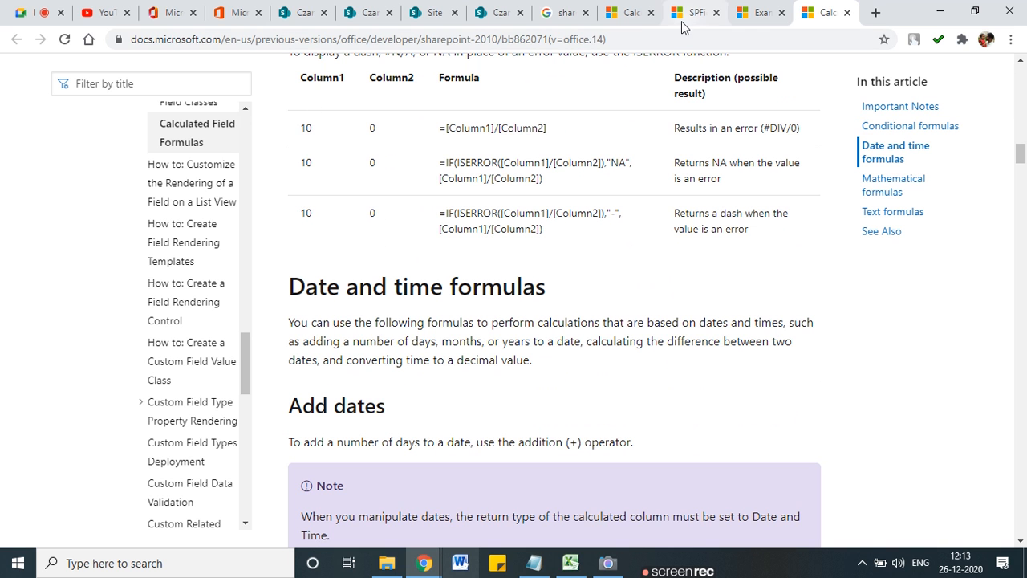
click(293, 13)
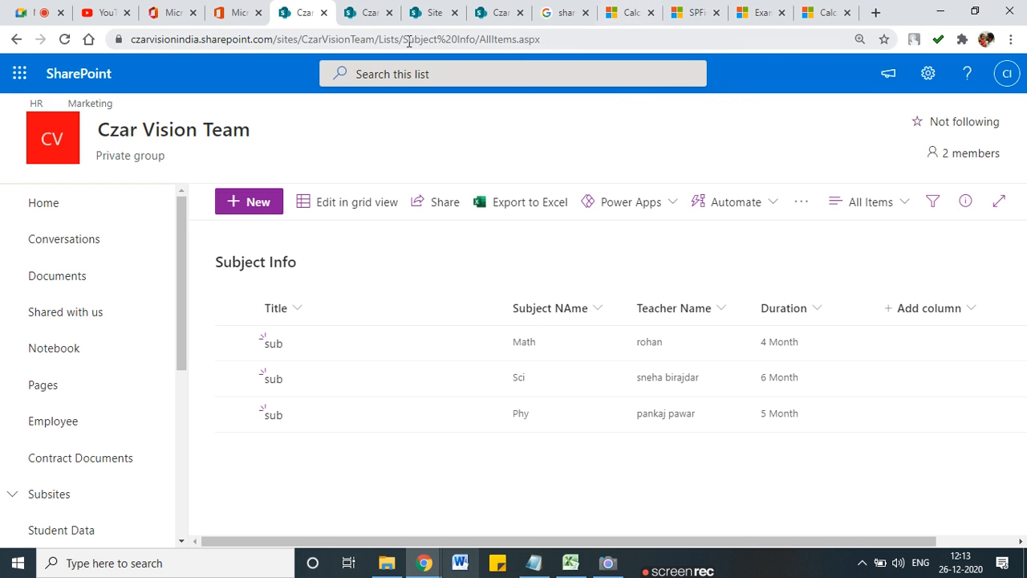
click(700, 7)
click(630, 12)
scroll(347, 321, down, 1)
Step: Highlight the Add dates example values 6/9/2007 and the 3 in Column2
drag(345, 310, 299, 311)
drag(395, 309, 385, 308)
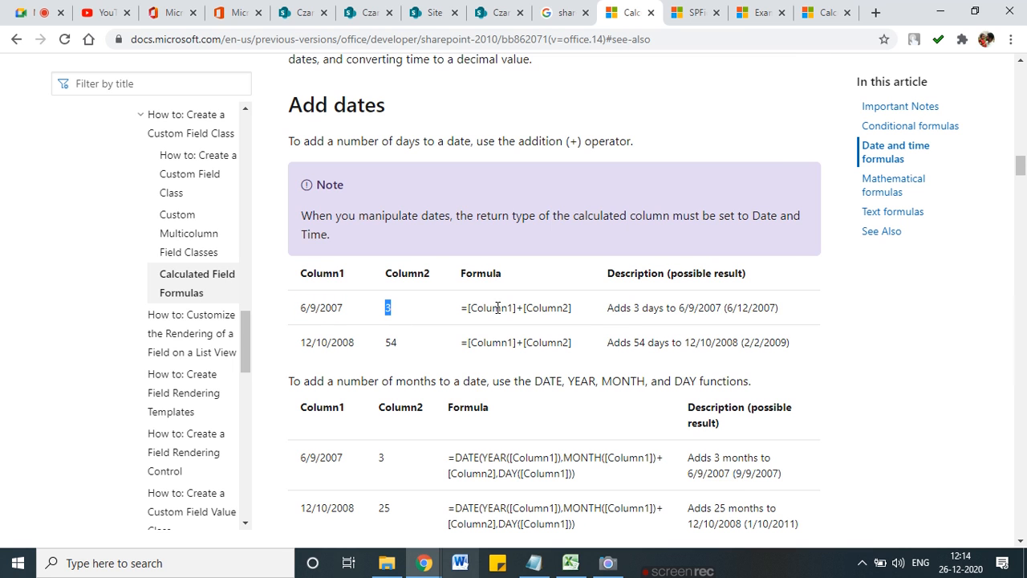
scroll(418, 423, down, 1)
scroll(416, 423, down, 4)
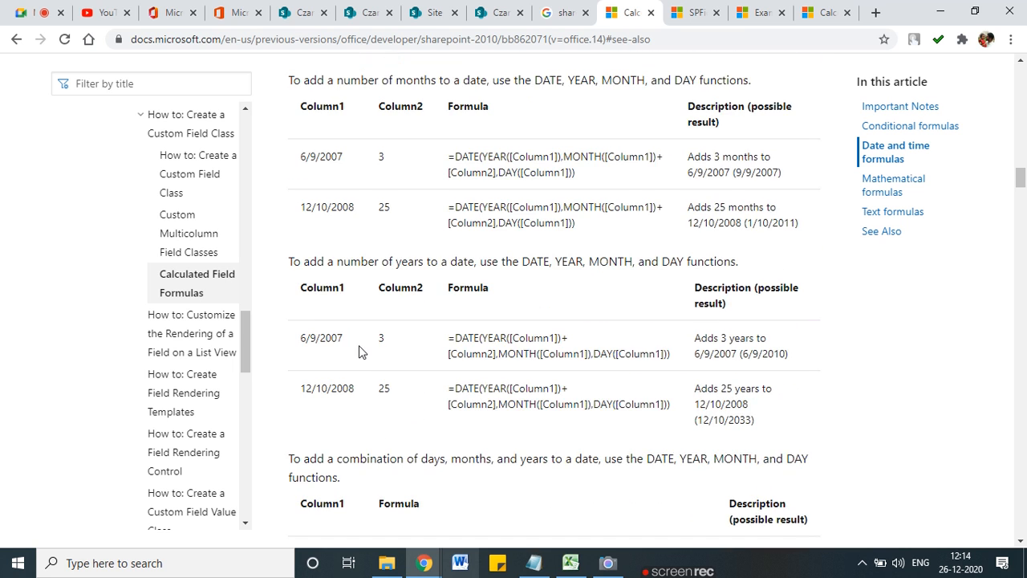
scroll(356, 427, down, 7)
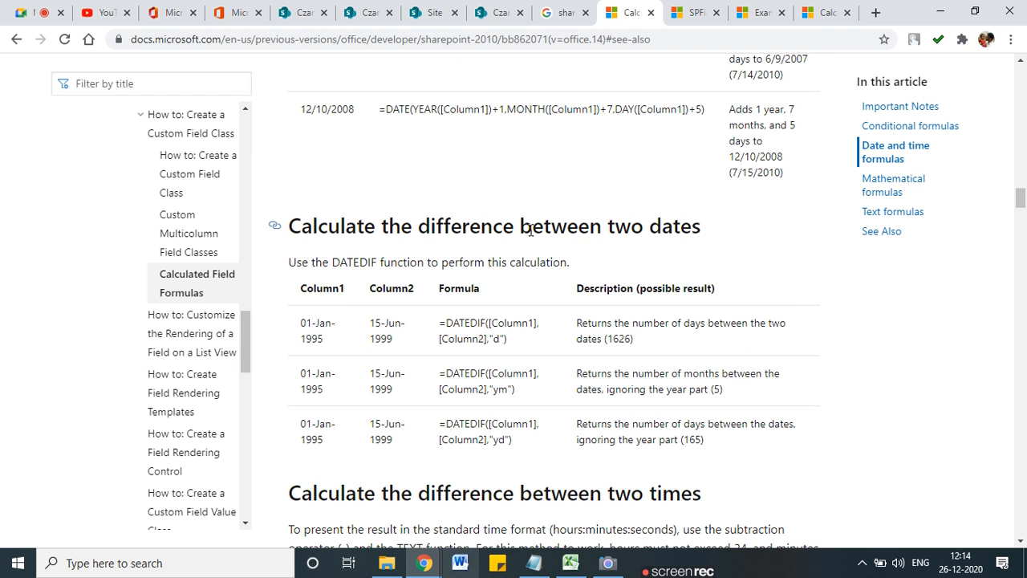
Step: Highlight the date-difference example's start 01-Jan-1995 and end 15-Jun-1999, then read on
drag(331, 346, 301, 317)
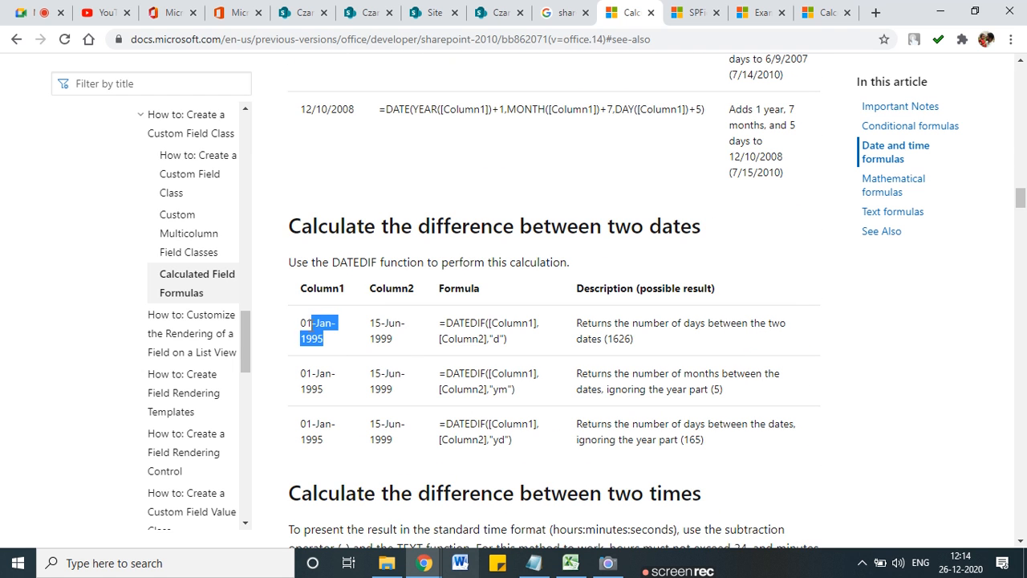
drag(396, 343, 366, 332)
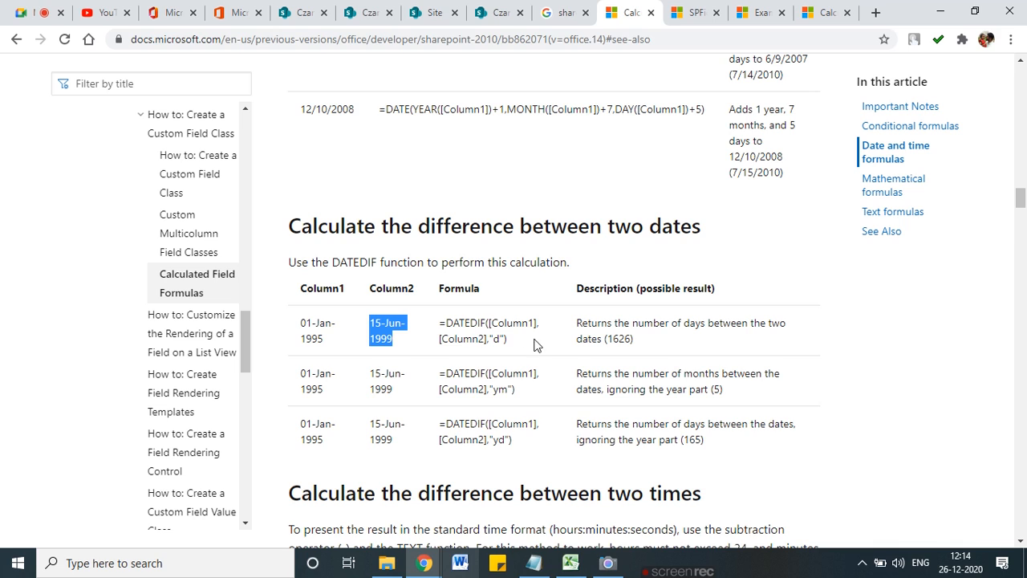
scroll(534, 358, down, 2)
scroll(492, 367, down, 1)
scroll(409, 397, down, 4)
scroll(409, 398, down, 3)
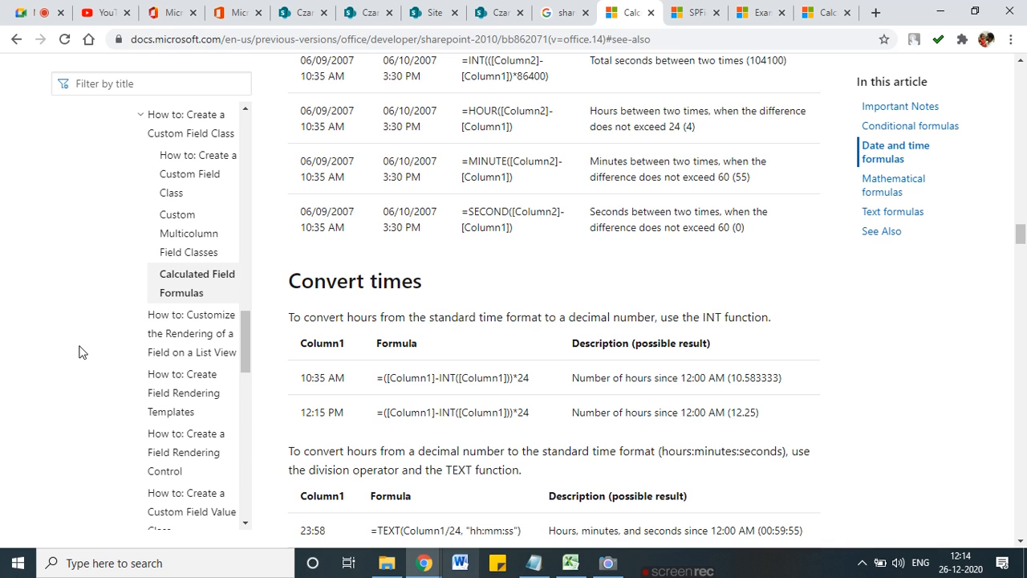
scroll(163, 368, down, 1)
scroll(163, 368, down, 15)
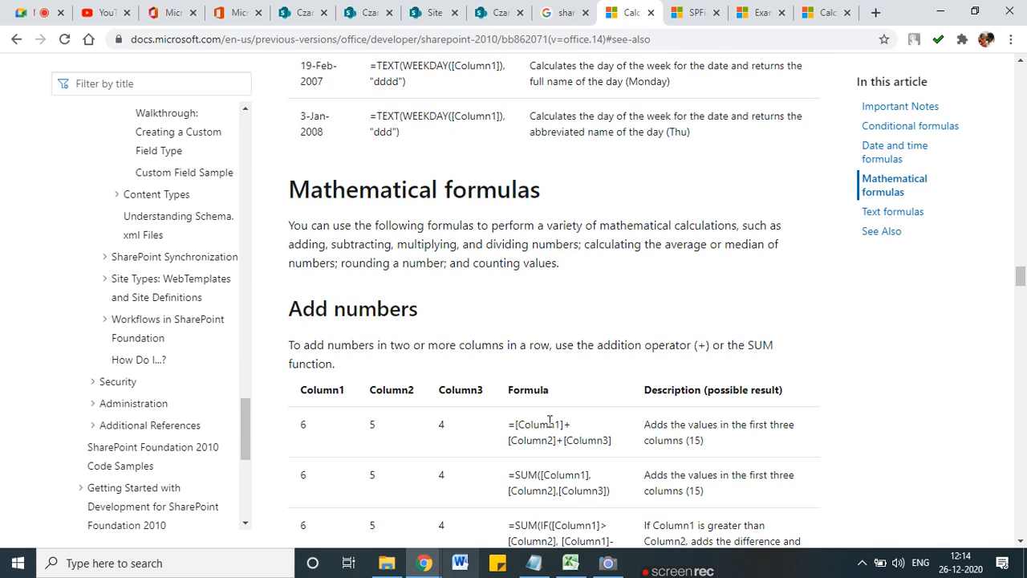
scroll(335, 235, down, 1)
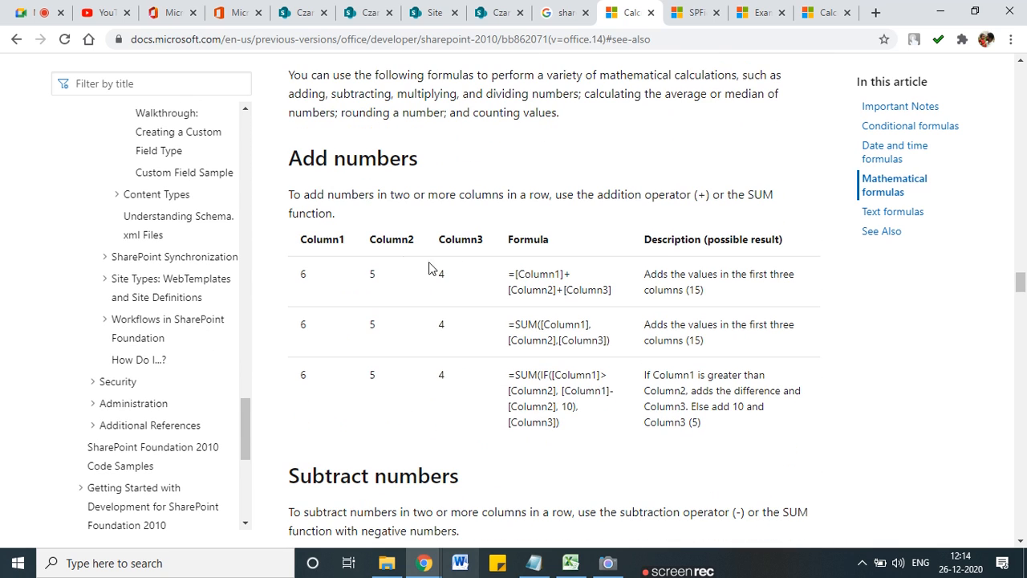
Step: Highlight the formula adding three columns and continue to the Remove characters from text examples
drag(631, 295, 506, 272)
scroll(440, 371, down, 20)
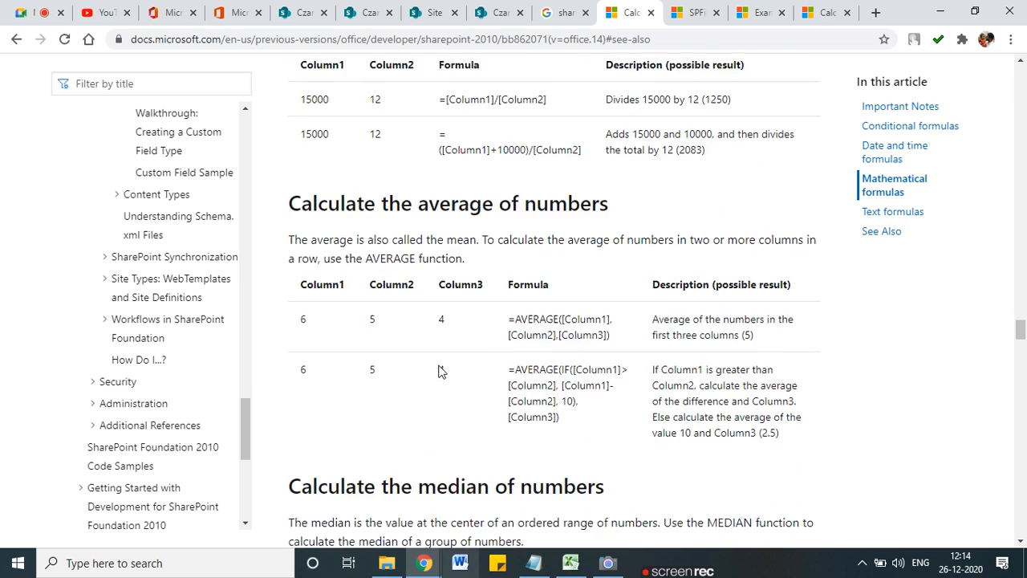
scroll(440, 371, down, 20)
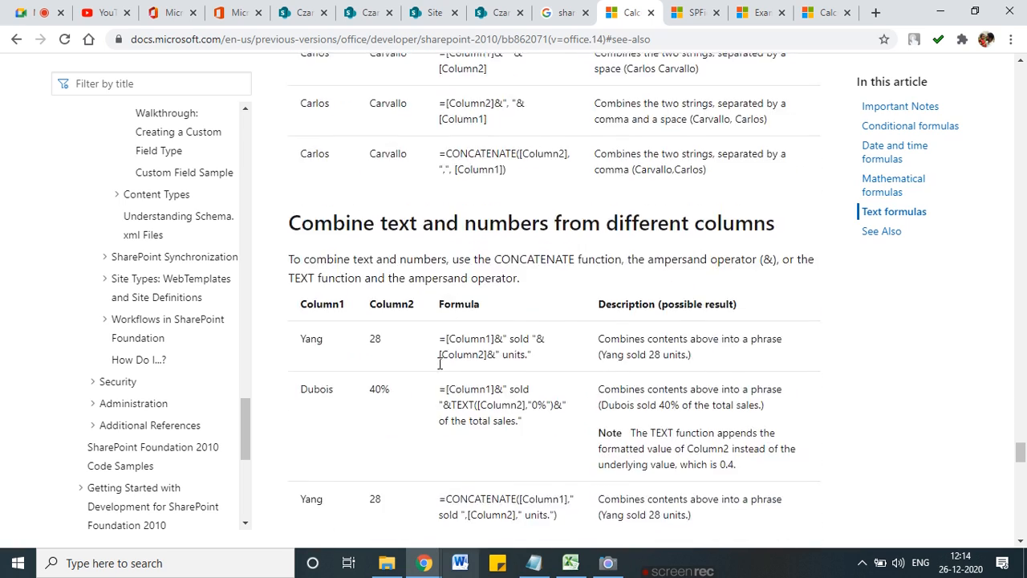
scroll(440, 362, up, 1)
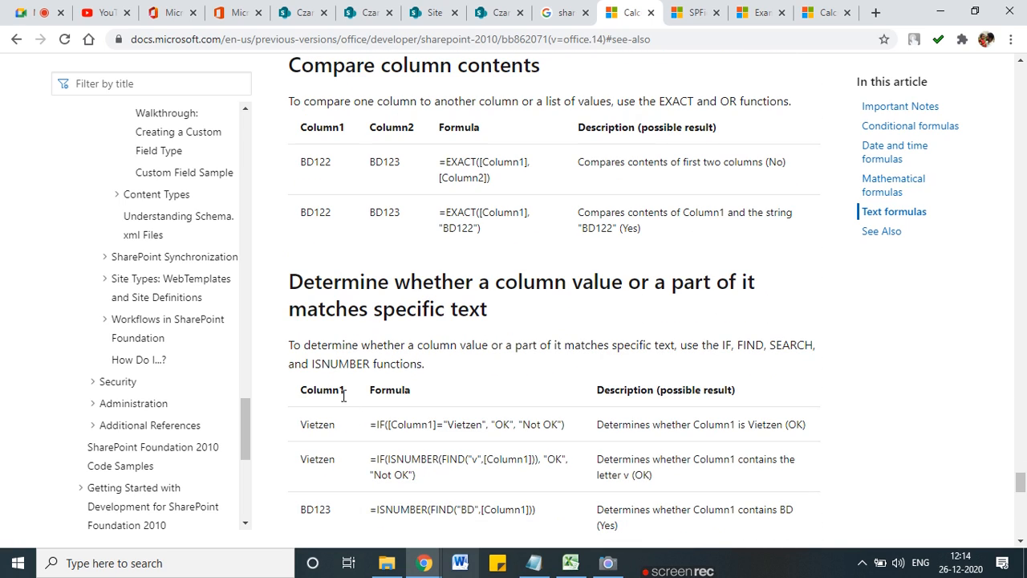
drag(345, 391, 304, 391)
drag(400, 391, 375, 391)
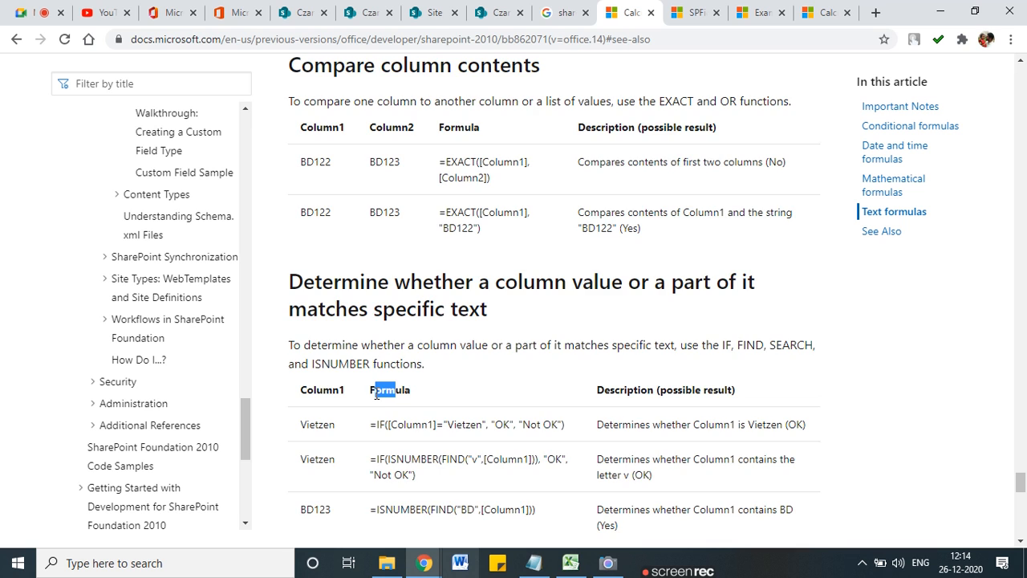
scroll(393, 417, down, 5)
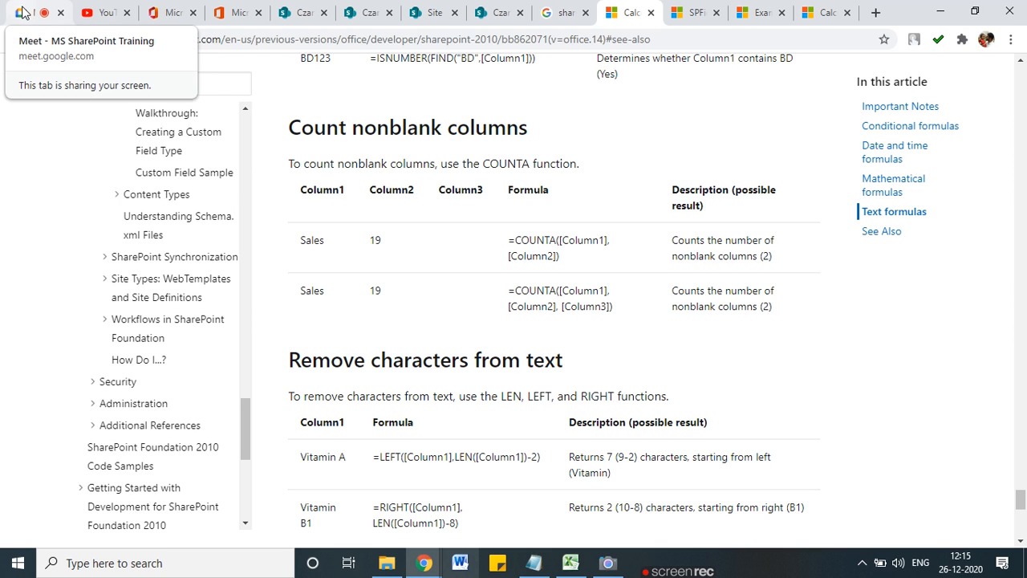
mouse_move(689, 568)
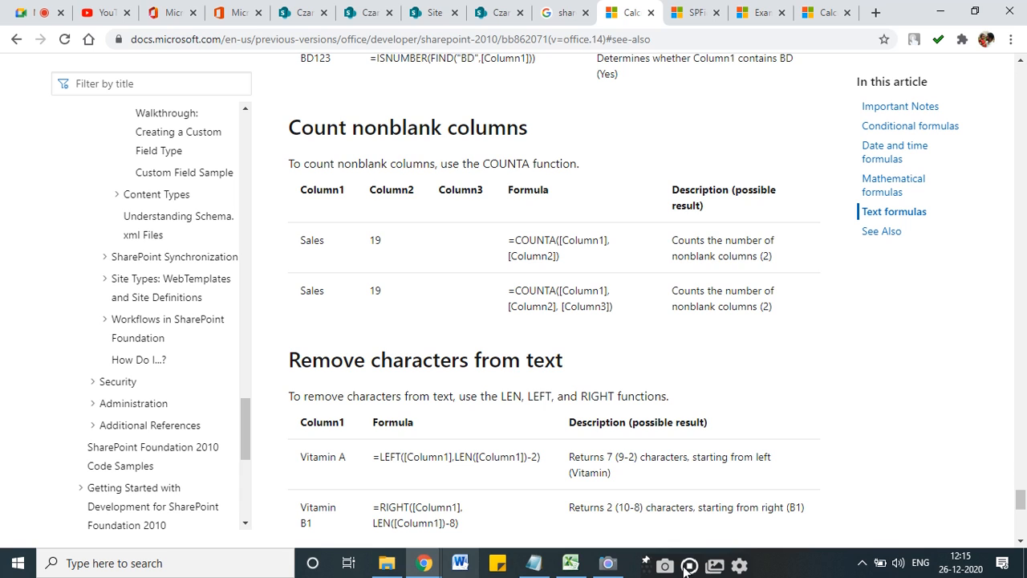